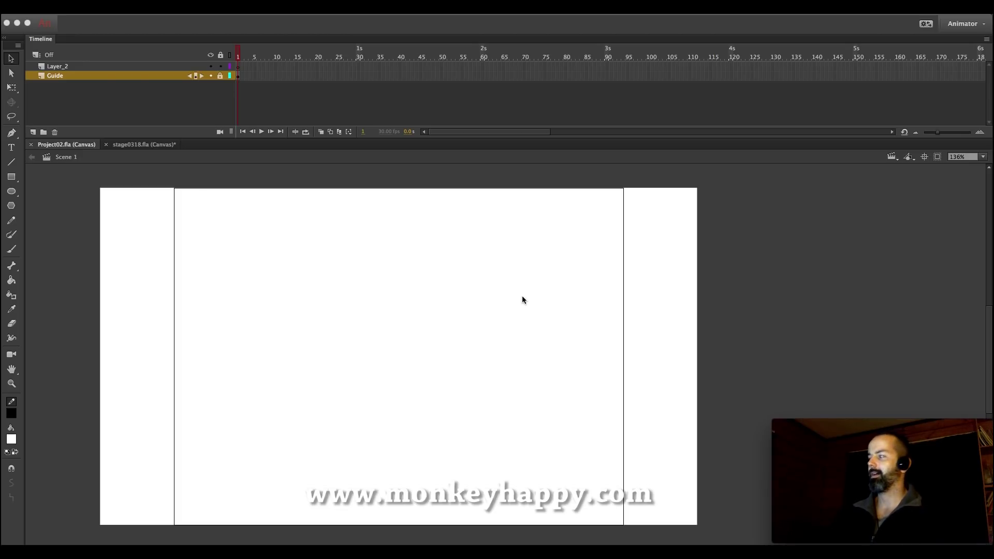
Activate the Brush tool with a very small brush size and make the first frame of Layer_2 active for drawing
left_click(522, 300)
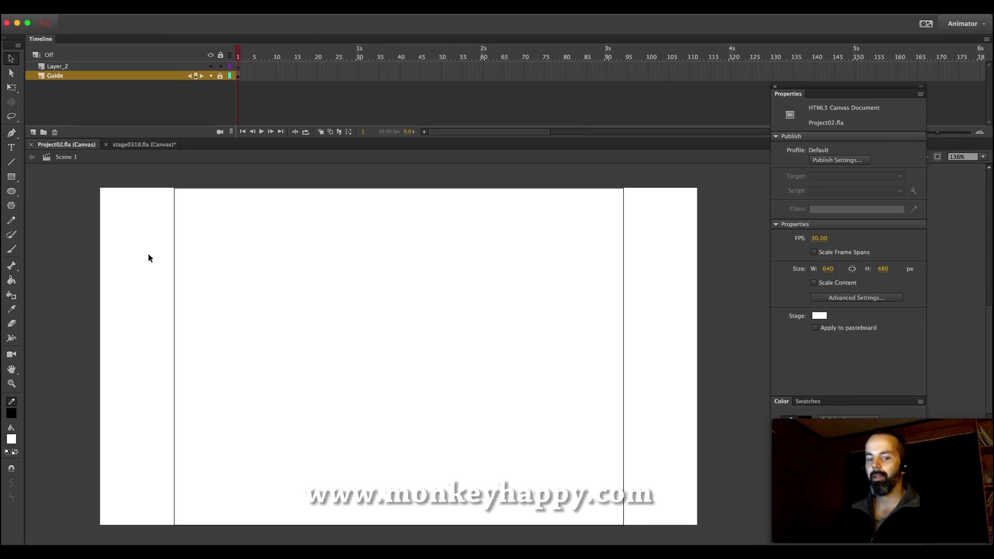
key("b")
left_click(12, 513)
left_click(40, 432)
left_click(11, 512)
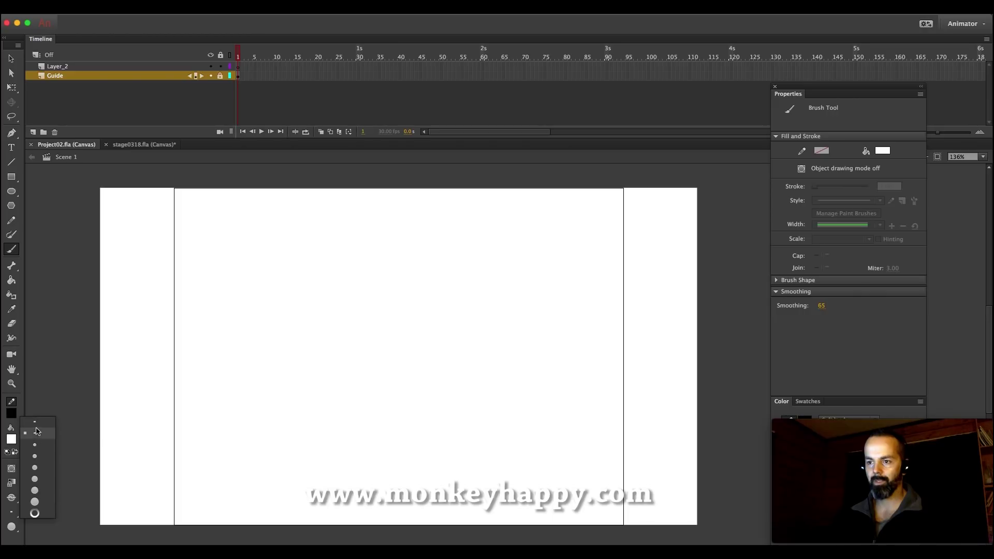
left_click(36, 434)
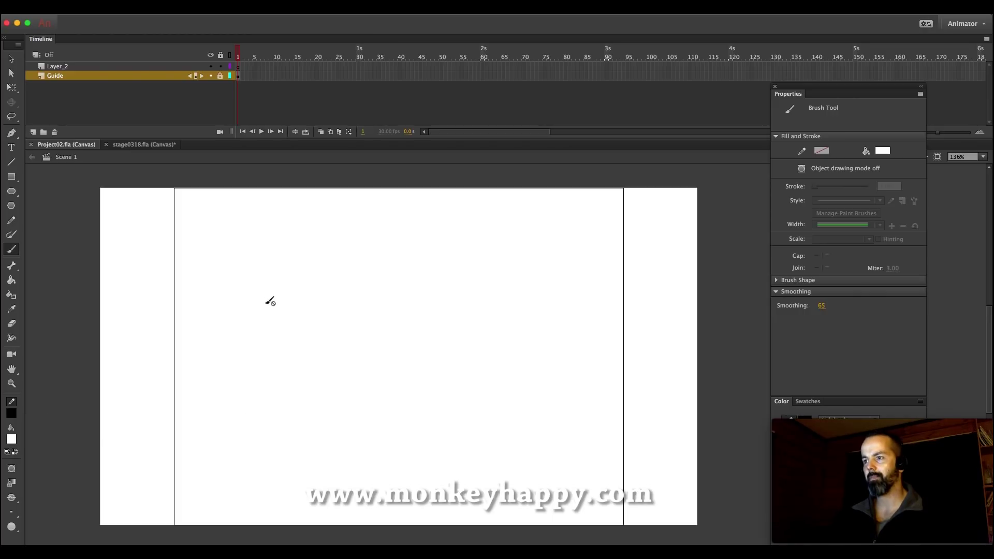
left_click(238, 65)
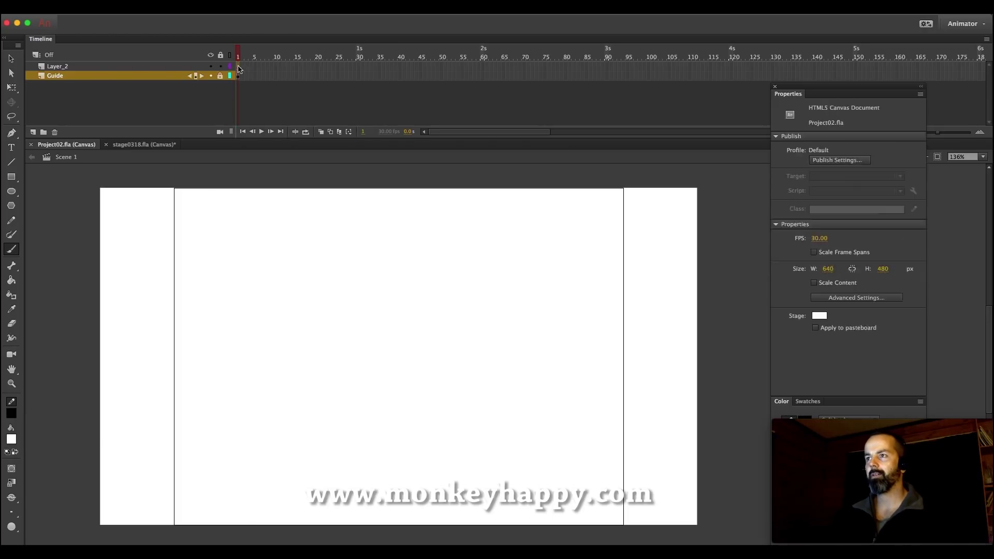
left_click(13, 512)
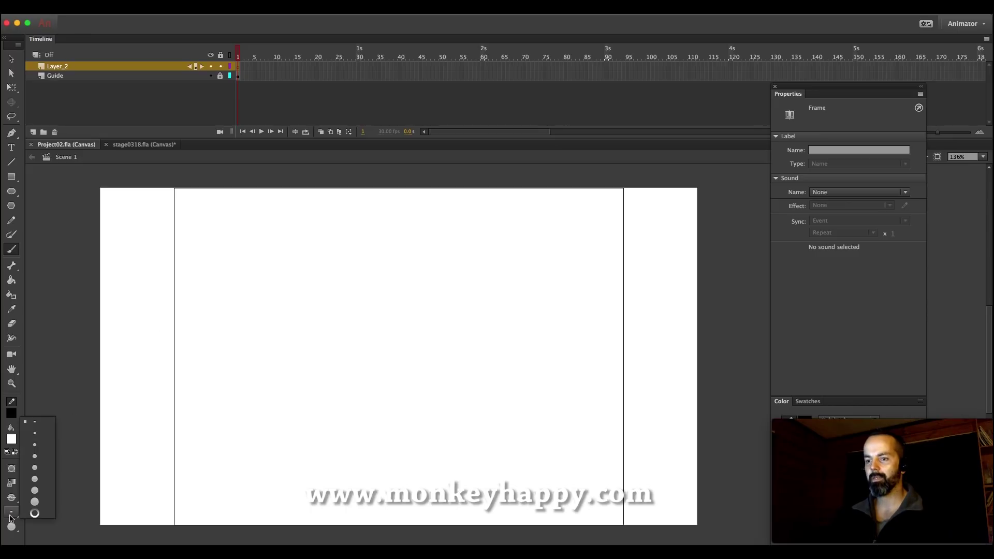
left_click(36, 426)
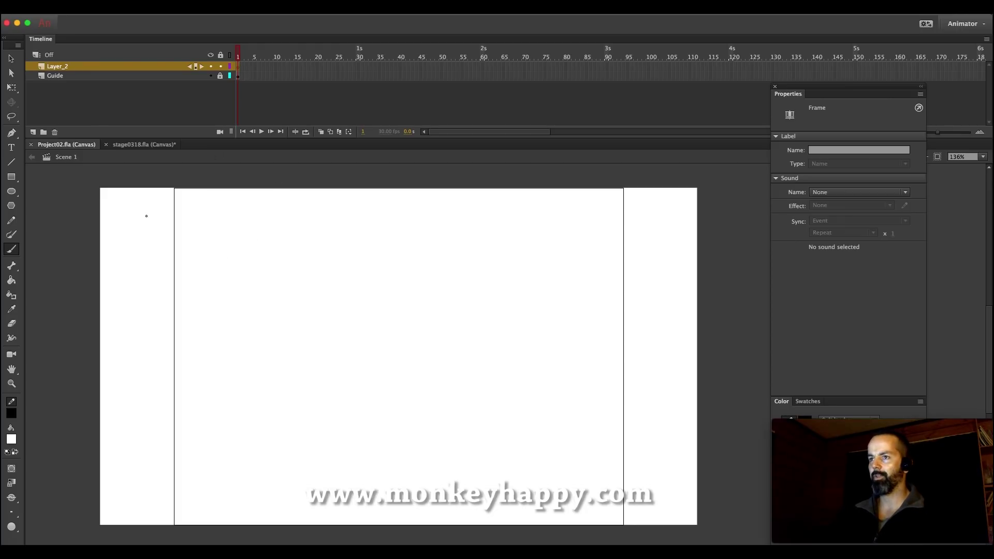
Set the brush fill to black and draw straight border strokes along all four outer edges of the wide white area
left_click_drag(97, 185, 99, 526)
key("super+z")
left_click(13, 440)
left_click(53, 313)
left_click(11, 442)
left_click(44, 334)
left_click(11, 441)
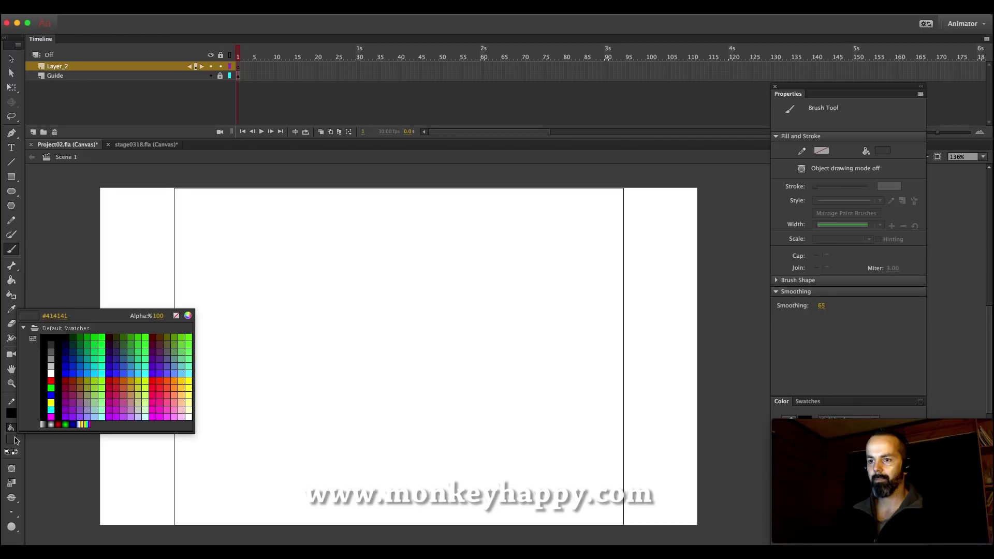
left_click(45, 333)
mouse_move(98, 185)
left_mouse_down()
mouse_move(105, 529)
mouse_move(87, 526)
mouse_move(707, 531)
mouse_move(704, 220)
left_mouse_up()
mouse_move(703, 185)
left_mouse_down()
mouse_move(254, 149)
mouse_move(93, 161)
mouse_move(90, 185)
left_mouse_up()
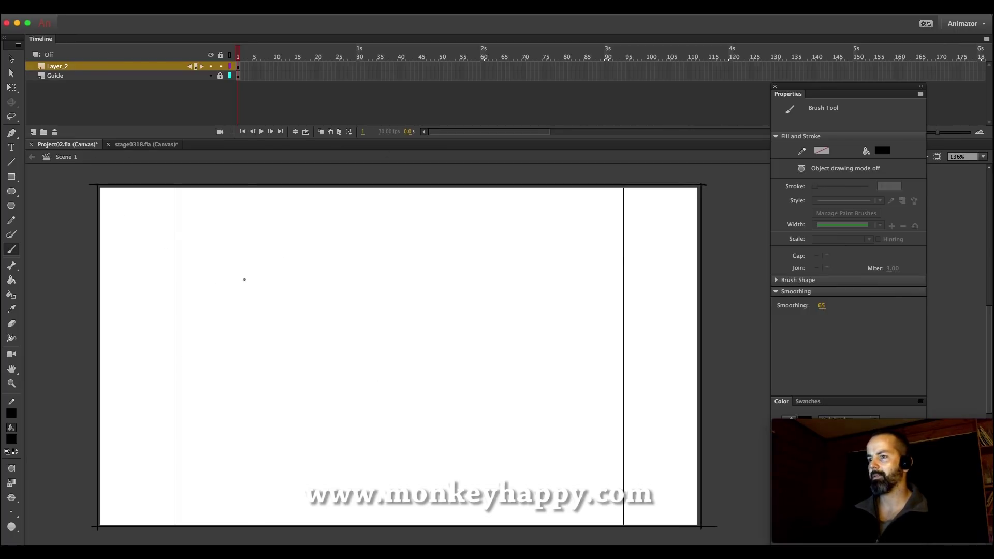
Group the black border strokes and open the group for editing
key("v")
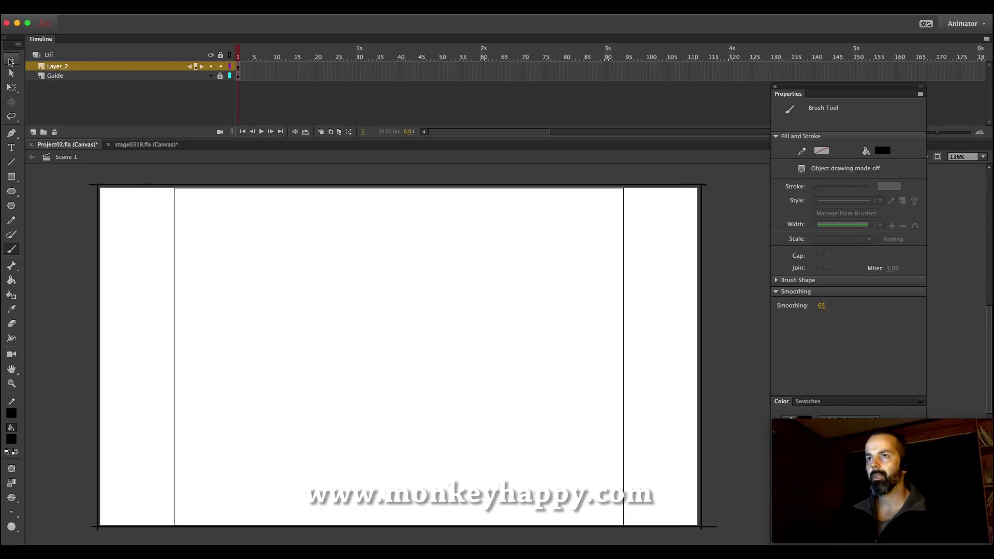
left_click(130, 186)
key("ctrl+g")
double_click(129, 187)
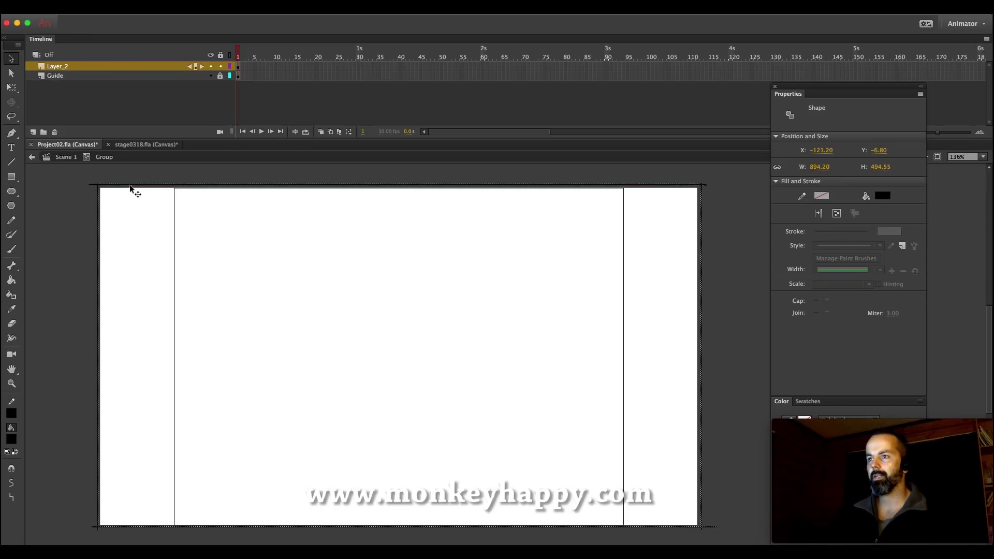
Activate the Brush tool and shift and shorten the floating Properties panel so the full Color controls are accessible
key("b")
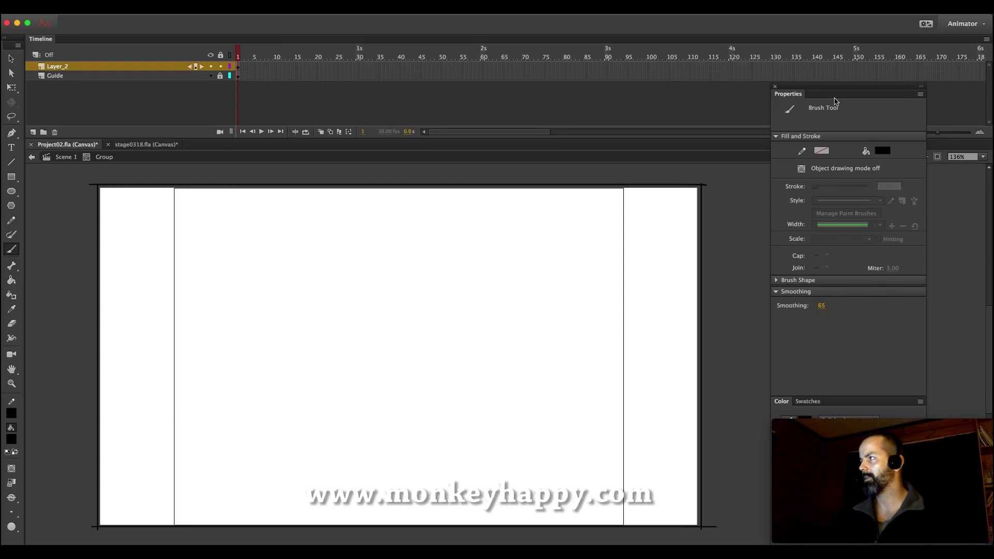
left_click_drag(835, 101, 834, 67)
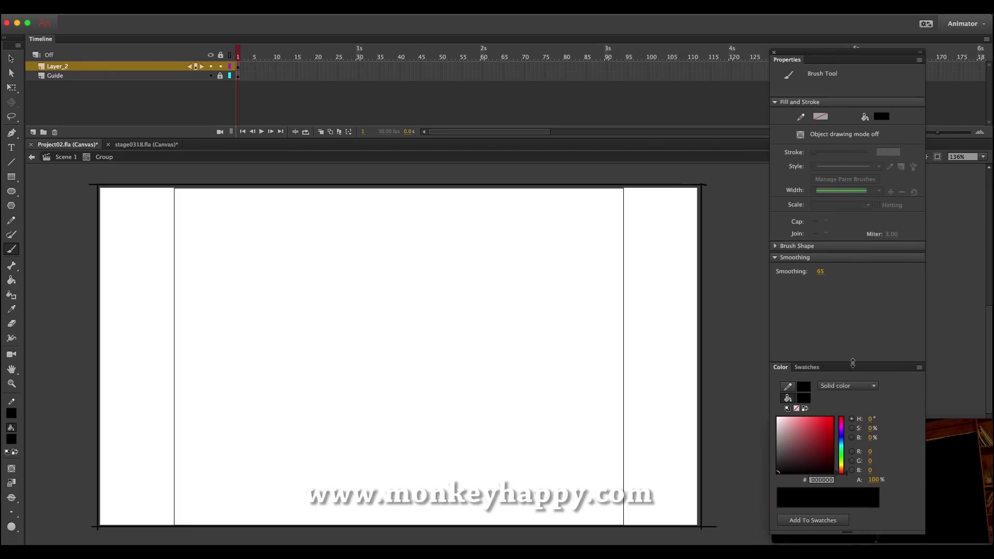
left_click_drag(855, 361, 856, 276)
left_click_drag(844, 52, 834, 20)
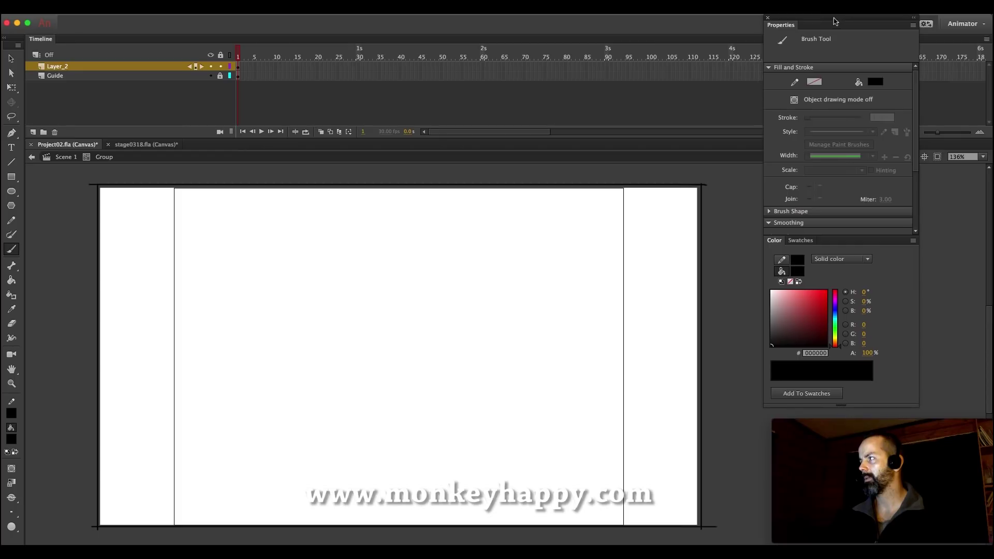
Brush the jagged outline of an overhanging grassy hill across the lower part of the frame in dark green 0E430F
left_click(816, 325)
left_click_drag(836, 336, 814, 331)
left_click(816, 332)
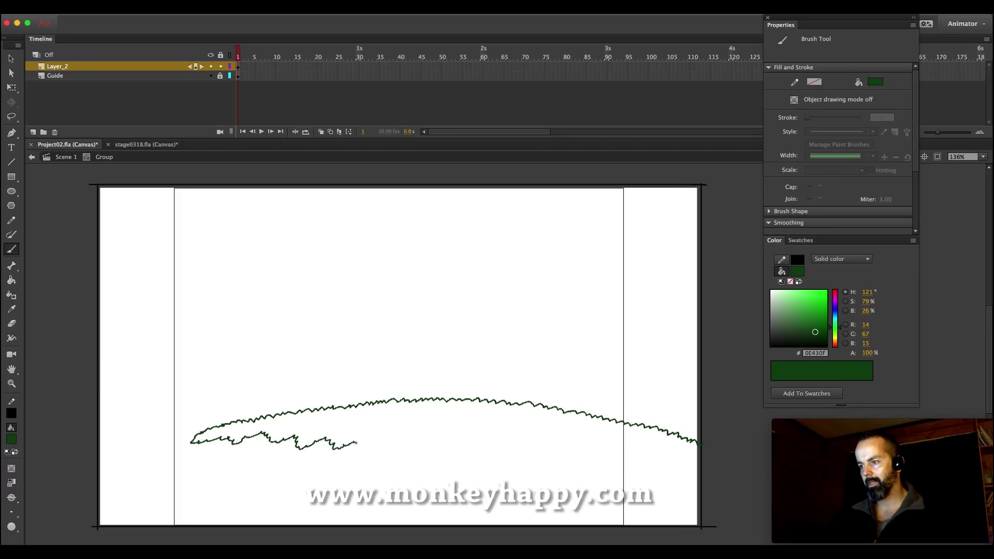
left_click_drag(412, 451, 422, 465)
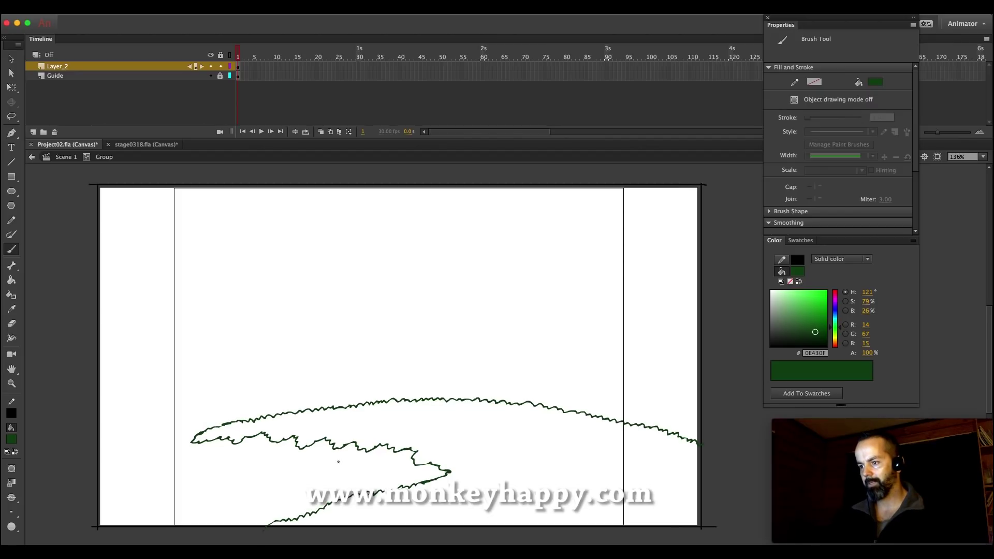
Fill the outlined hill with green 166418 using the Paint Bucket
key("k")
left_click(814, 325)
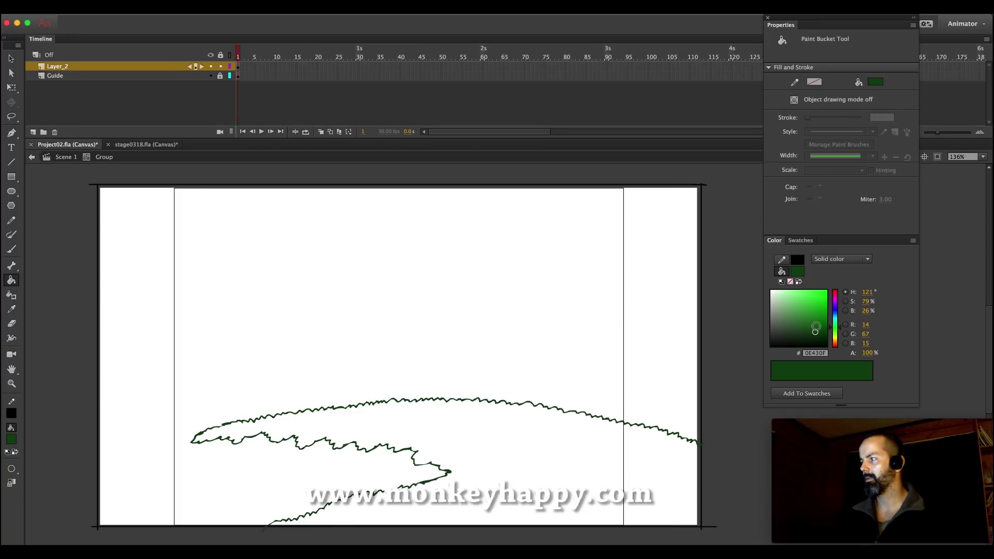
left_click(458, 435)
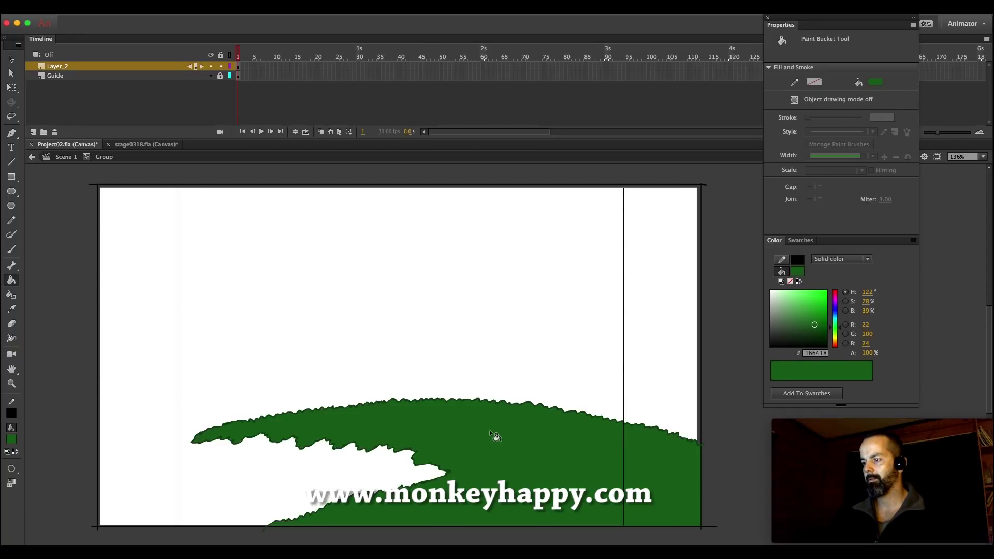
Pencil jagged shading boundaries inside the hill along the overhang's underside and the lower slope's edge
left_click(11, 220)
mouse_move(186, 439)
left_mouse_down()
mouse_move(265, 423)
mouse_move(355, 429)
mouse_move(443, 451)
mouse_move(453, 472)
left_mouse_up()
mouse_move(288, 532)
left_mouse_down()
mouse_move(473, 476)
mouse_move(439, 474)
left_mouse_up()
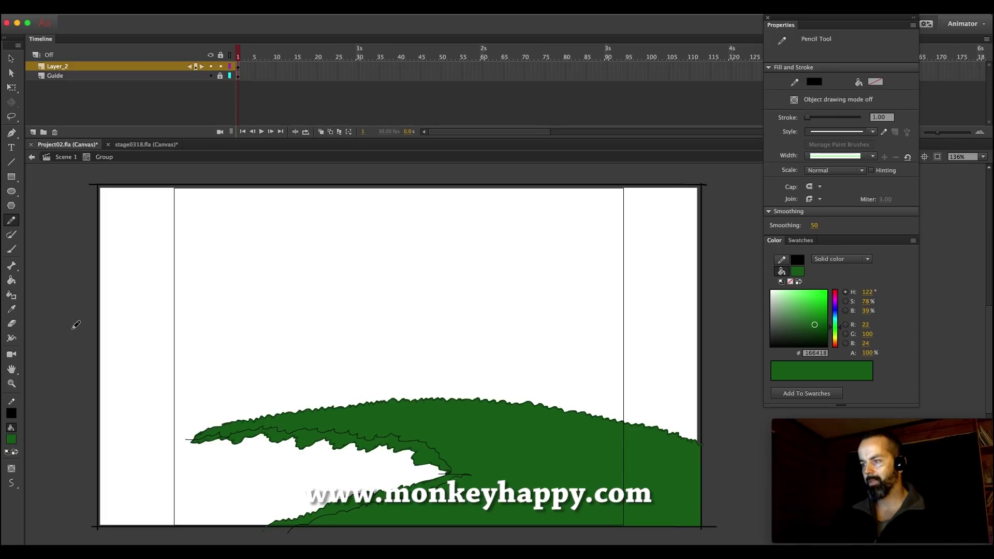
Sample the hill's green, lighten it to 249026 and fill the strip along the lower slope's edge
left_click(11, 309)
left_click(492, 434)
left_click(813, 315)
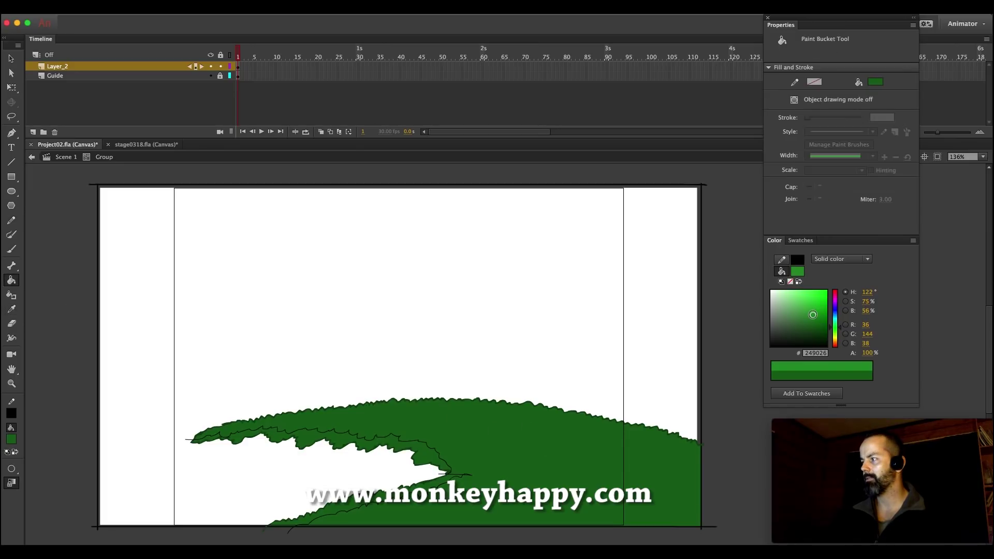
left_click(433, 510)
Refill the hill's main surface with mid green 1A771C, leaving the overhang's dark underside and the light lower strip
left_click(11, 309)
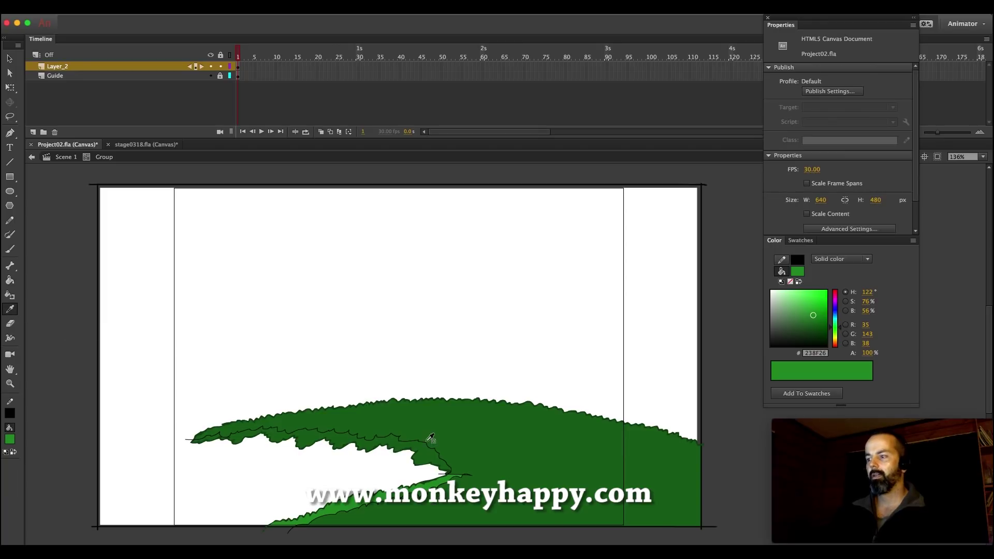
left_click(10, 280)
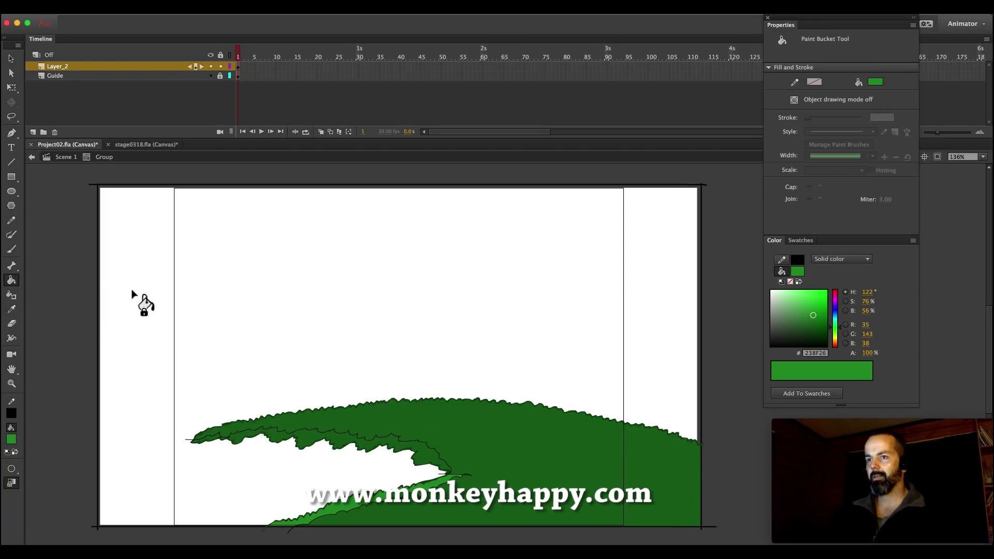
left_click(817, 322)
left_click(814, 315)
left_click(536, 468)
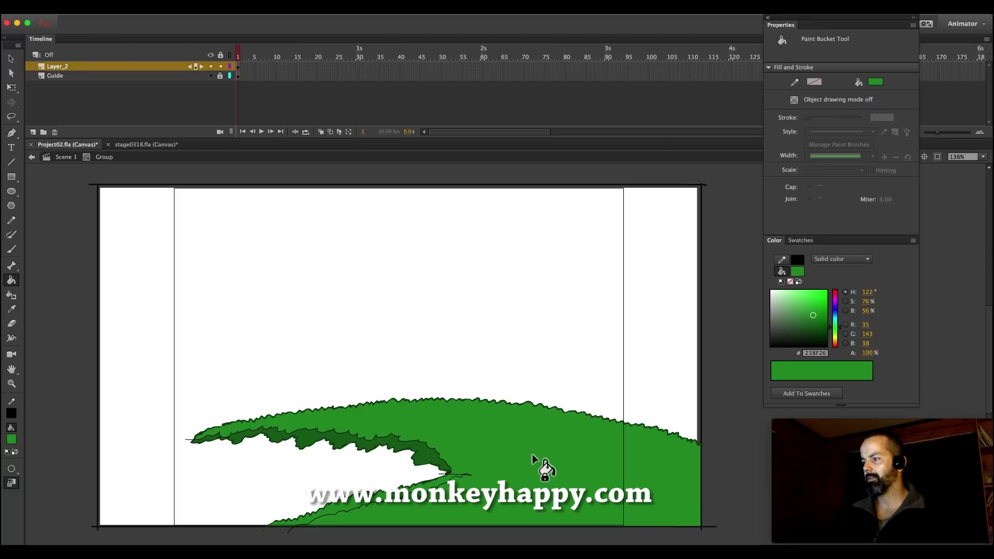
left_click(815, 321)
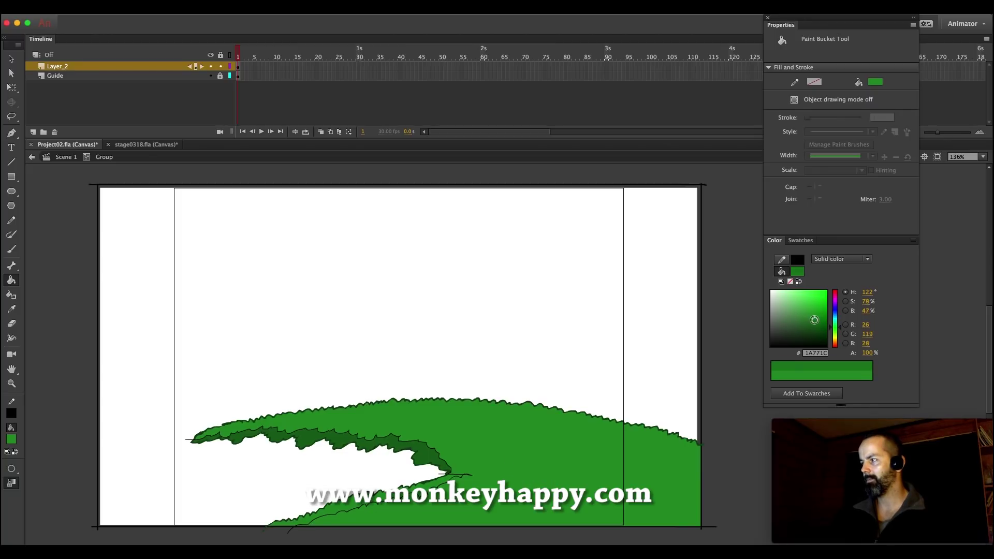
left_click(533, 470)
Select and delete the black pencil lines used as shading boundaries
key("v")
double_click(411, 443)
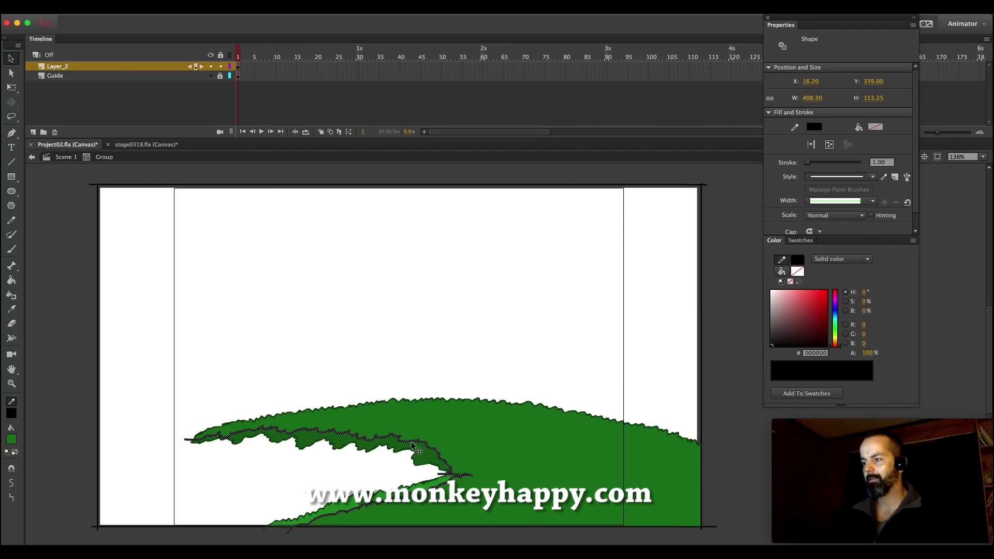
key("Delete")
Pencil a jagged line just below the hill's top edge and fill the strip above it with lighter green 218924
key("y")
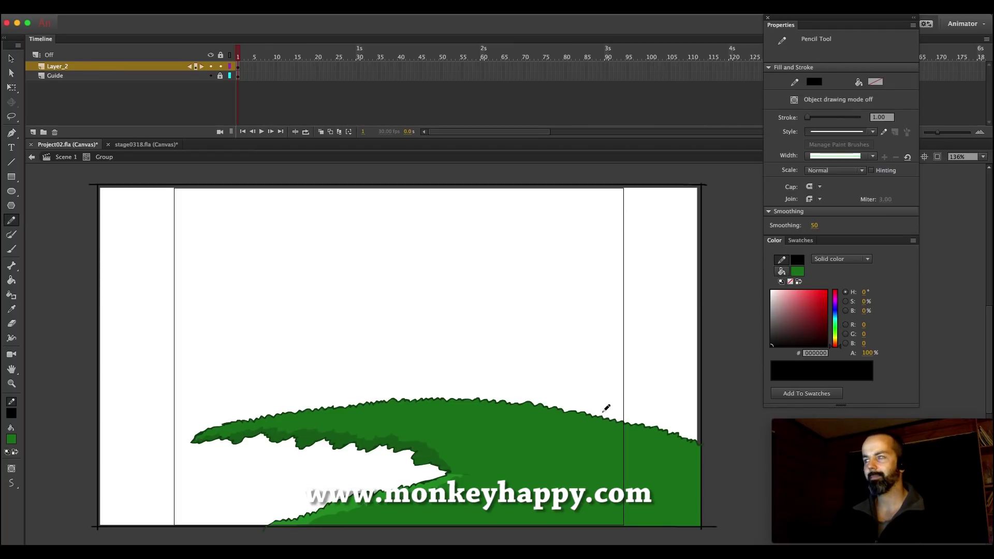
mouse_move(670, 442)
left_mouse_down()
mouse_move(535, 412)
mouse_move(400, 406)
mouse_move(215, 428)
mouse_move(220, 446)
left_mouse_up()
left_click(12, 280)
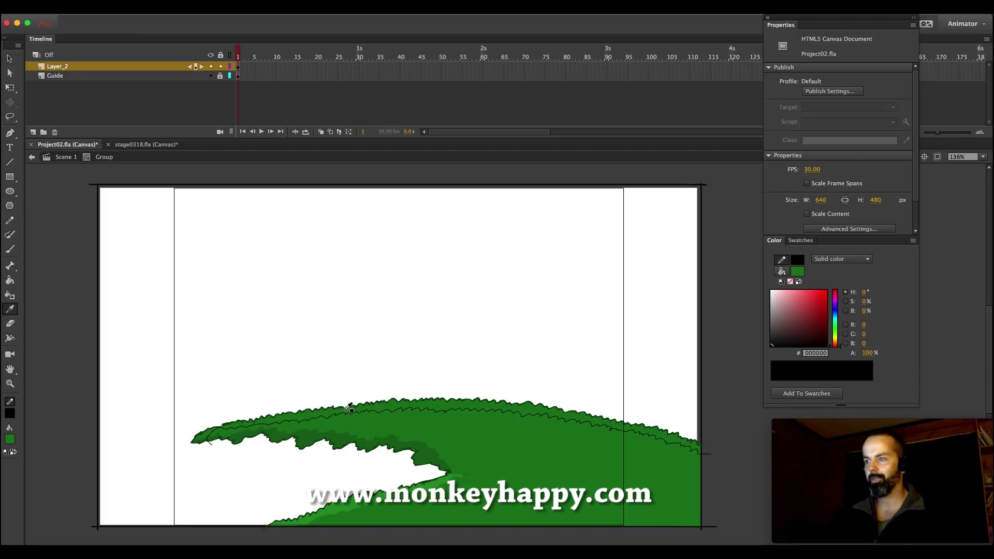
left_click_drag(813, 321, 813, 317)
left_click(525, 413)
Select and delete the black pencil line below the hill's top edge
key("v")
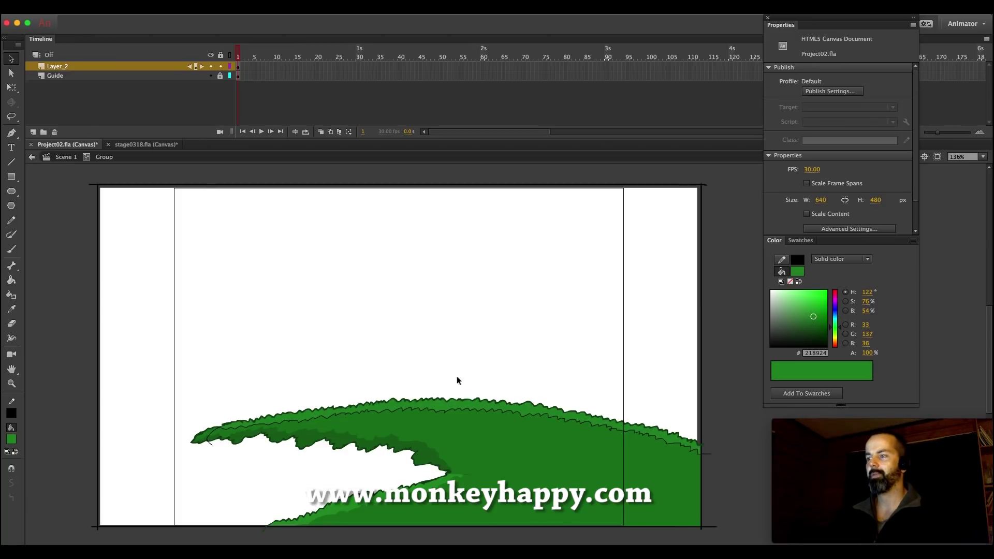
double_click(498, 416)
key("Delete")
Brush thin jagged highlights in bright green 38B23C along the light strips of the hill's top edge and lower slope
left_click(11, 383)
left_click_drag(300, 356, 815, 511)
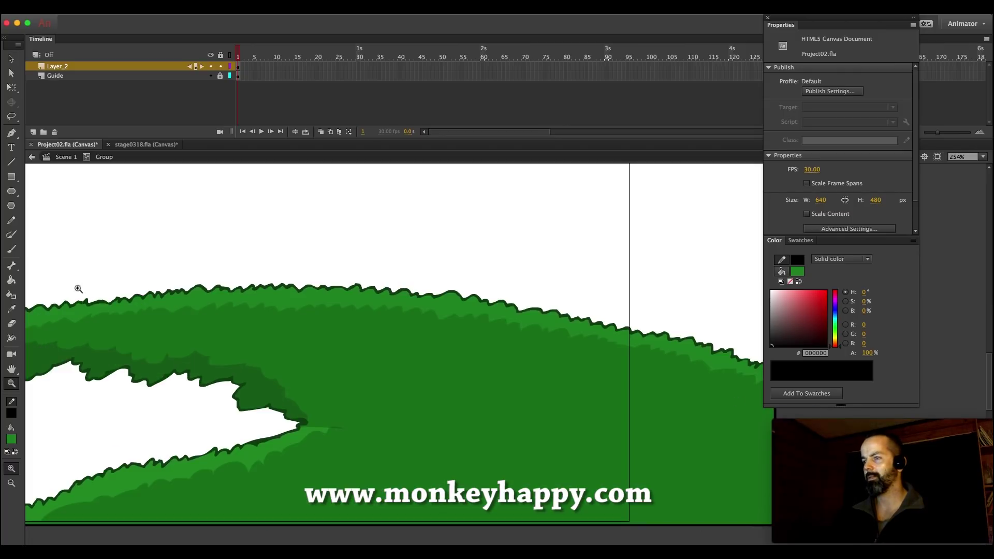
left_click(474, 413)
left_click(11, 483)
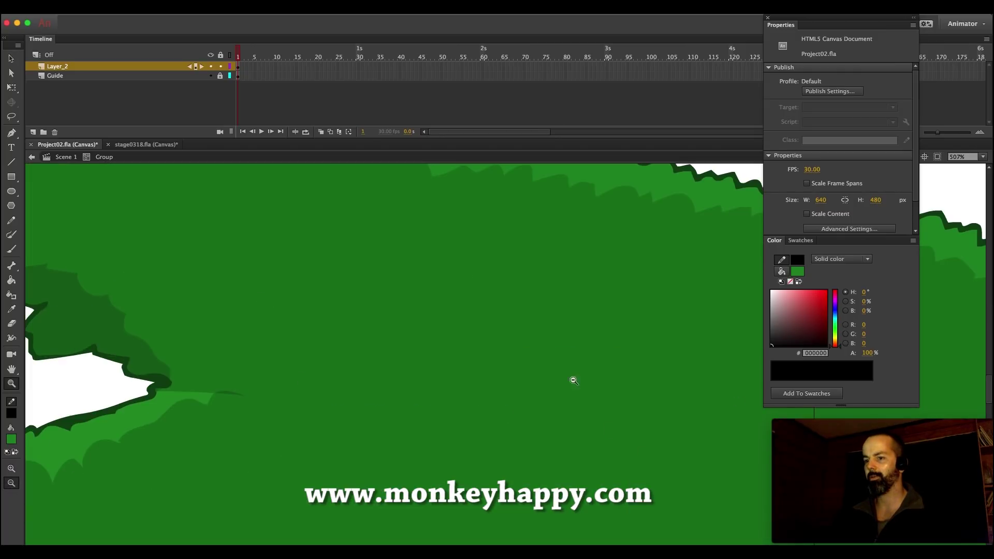
left_click(588, 359)
left_click(588, 358)
left_click_drag(632, 468, 275, 131)
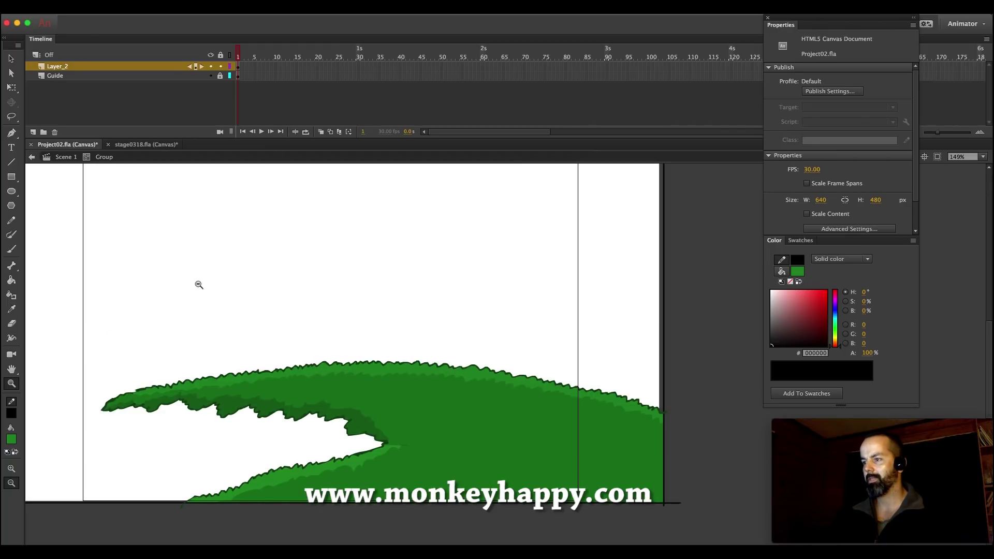
left_click(11, 309)
left_click(575, 409)
key("b")
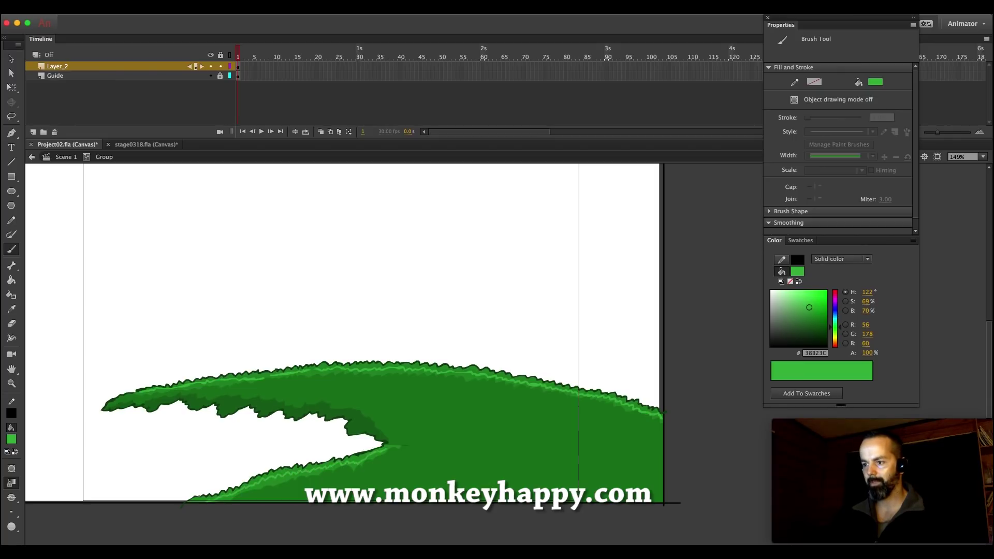
left_click(11, 59)
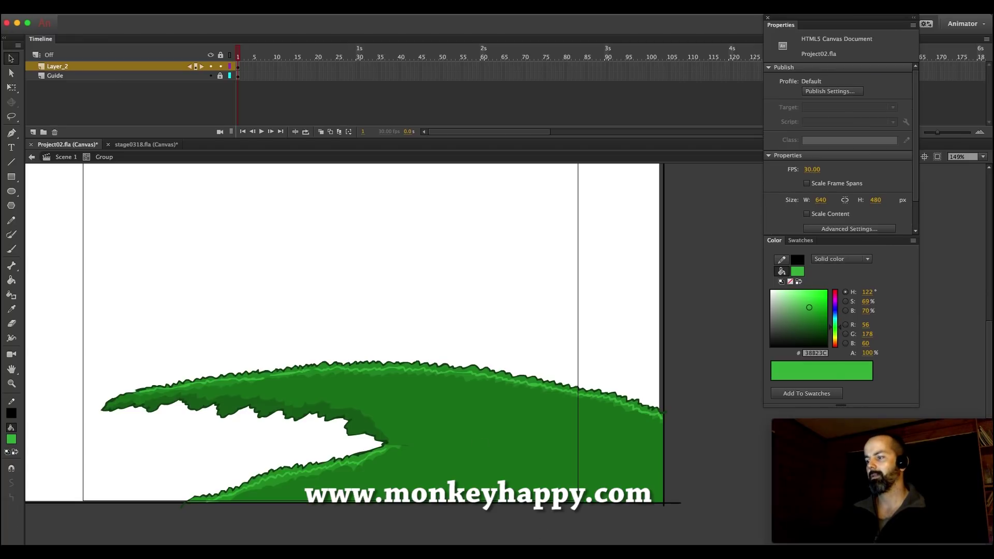
left_click(12, 384)
left_click(402, 346)
left_click_drag(714, 469, 286, 199)
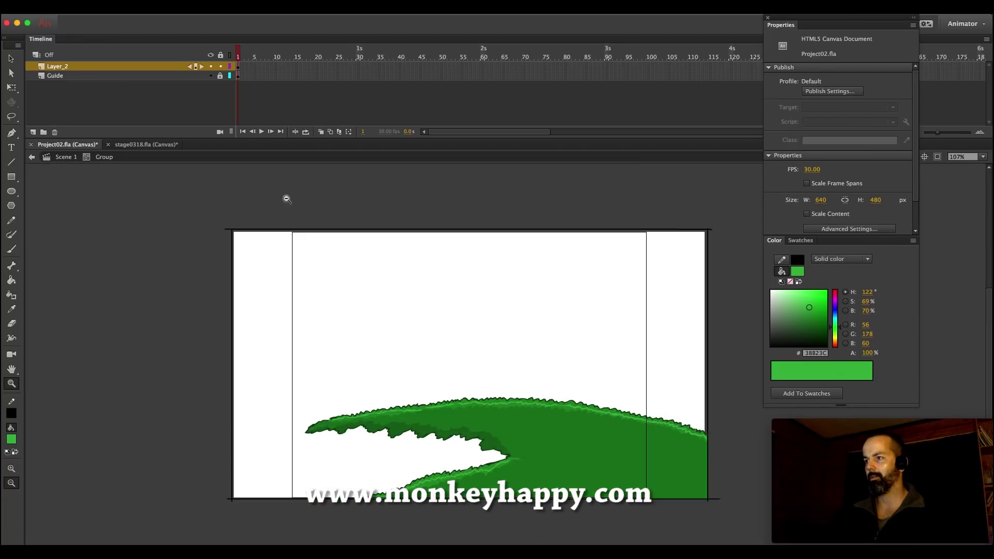
left_click(11, 58)
left_click_drag(206, 200, 777, 518)
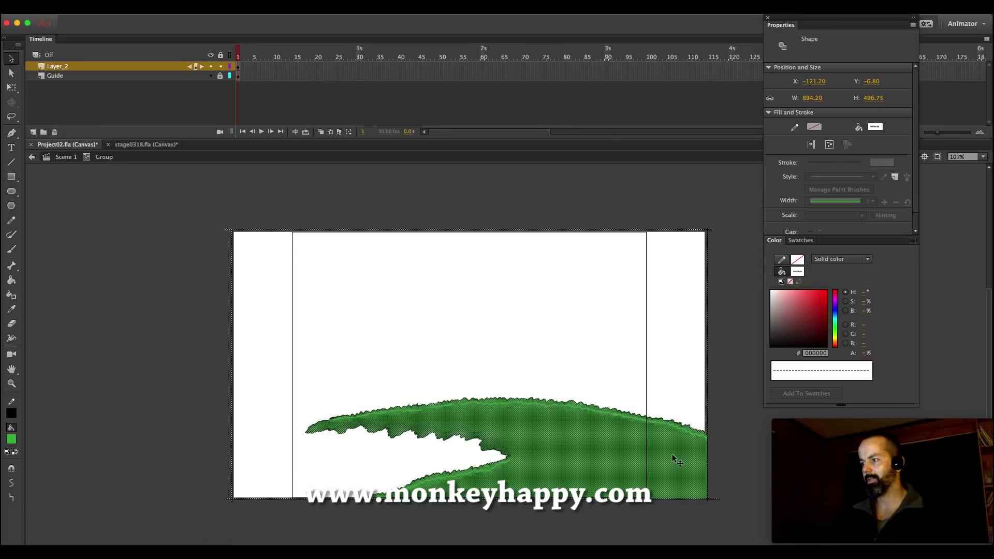
left_click(334, 416)
Brush a thin jagged rock edge in dark grey 414141 from the underside of the overhang's tip down to the lower slope
left_click(12, 384)
left_click_drag(170, 330, 805, 513)
left_click(11, 309)
mouse_move(794, 339)
left_mouse_down()
mouse_move(799, 331)
mouse_move(769, 333)
left_mouse_up()
left_click(10, 249)
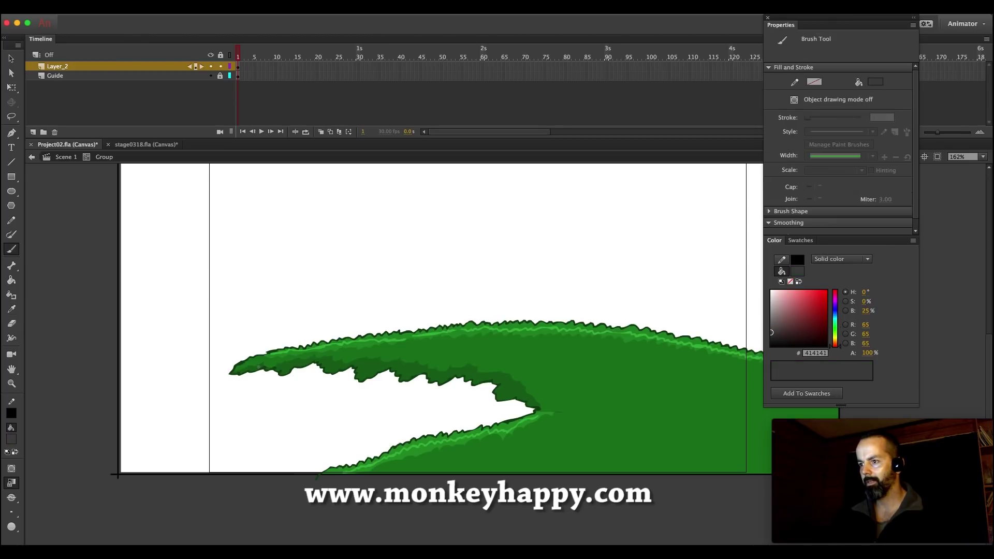
key("ctrl+z")
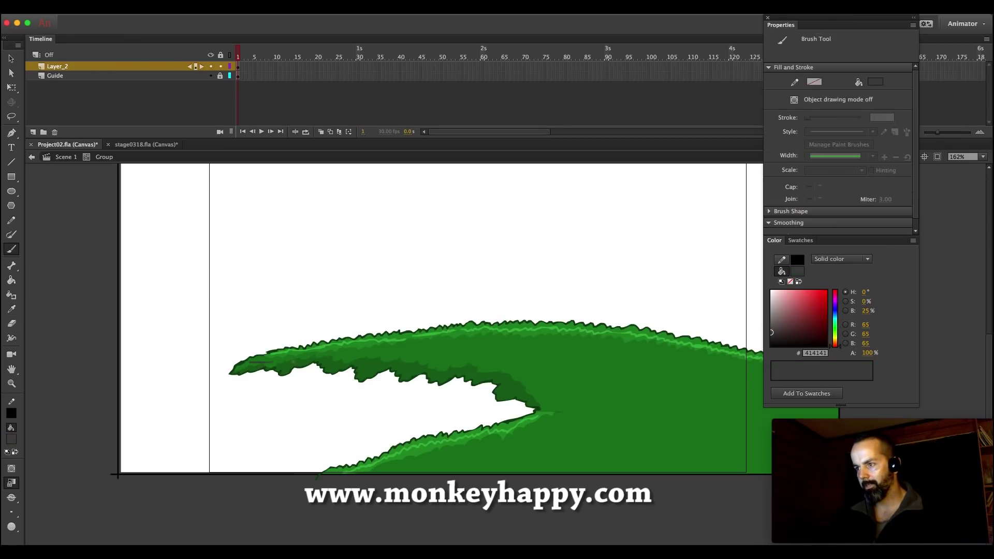
key("ctrl+z")
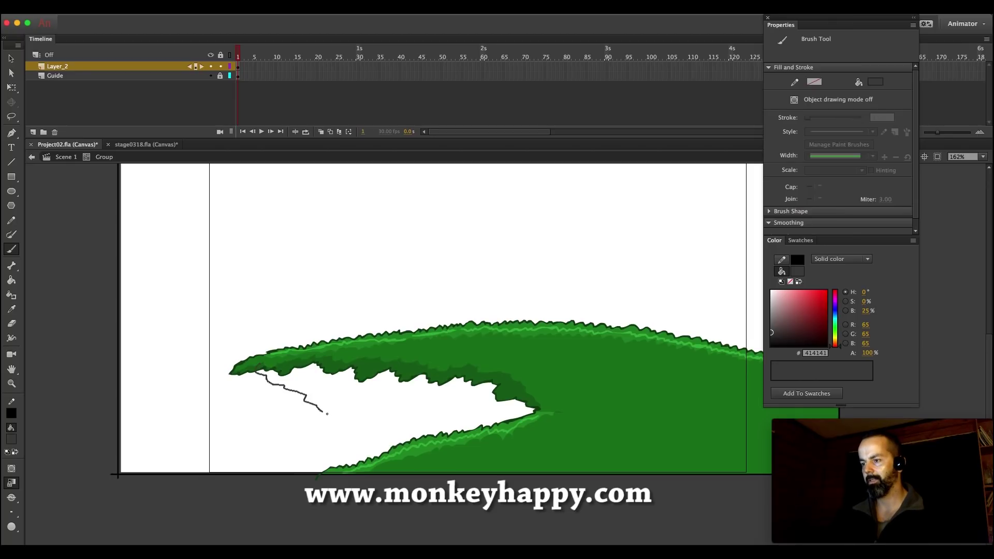
mouse_move(369, 483)
left_mouse_down()
mouse_move(365, 467)
mouse_move(590, 402)
mouse_move(614, 431)
left_mouse_up()
Fill the enclosed cavity under the overhang with grey 5D5D5D using the Paint Bucket
left_click(11, 280)
left_click(772, 326)
left_click(417, 401)
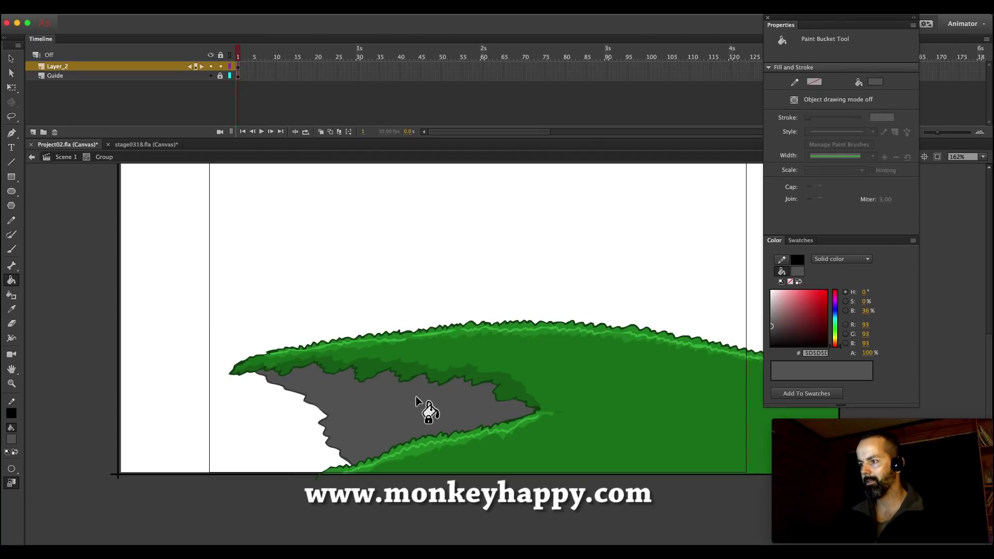
Pencil a wavy shadow line across the rock just below the overhang and fill the strip above it with black 000000
left_click(12, 220)
mouse_move(255, 377)
left_mouse_down()
mouse_move(352, 374)
mouse_move(510, 404)
mouse_move(640, 352)
left_mouse_up()
left_click_drag(616, 304, 586, 277)
left_click(12, 309)
left_click(393, 423)
left_click_drag(778, 335, 534, 358)
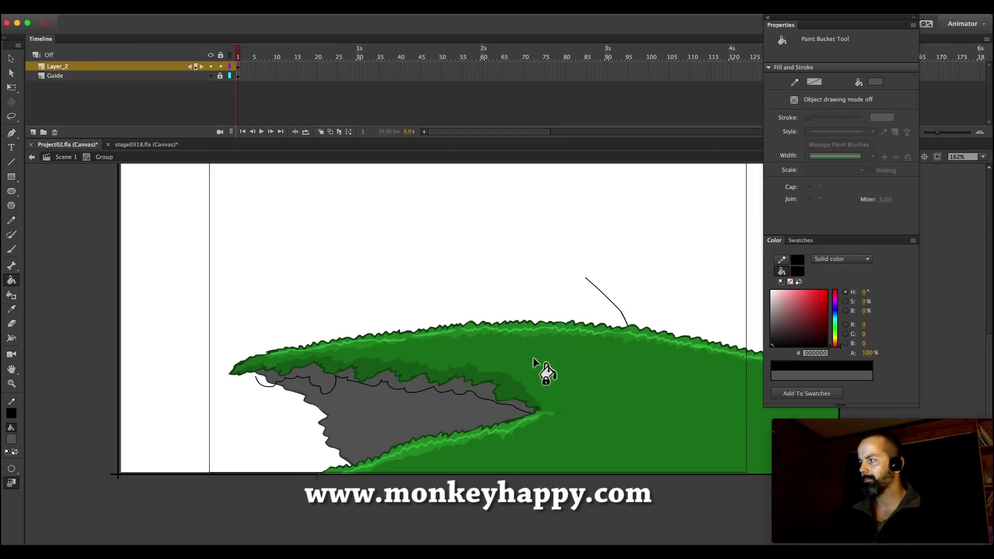
left_click(415, 395)
Select and delete the pencil line used as the shadow boundary below the overhang
key("v")
double_click(331, 390)
key("Delete")
Pencil a jagged boundary along the rock's outer edge, fill the strip outside it with lighter grey 7D7D7D, and remove the pencil line
left_click(11, 222)
left_click_drag(374, 477, 355, 455)
left_click_drag(324, 389, 299, 376)
left_click(11, 309)
left_click(344, 395)
left_click(772, 320)
left_click(326, 404)
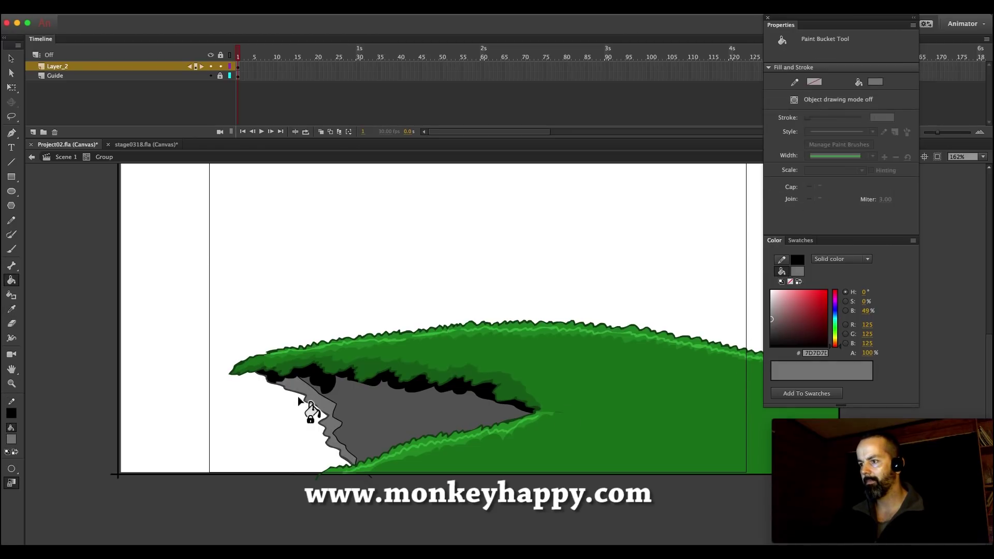
left_click(12, 58)
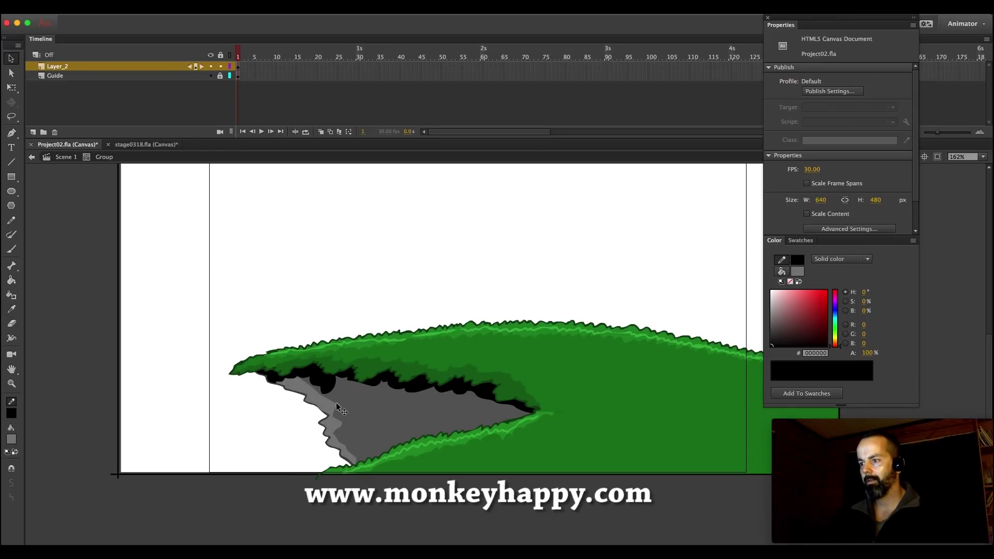
Brush a thin jagged white FFFFFF highlight along the inside of the rock's outer edge
left_click(11, 309)
left_click(399, 411)
left_click(772, 292)
key("b")
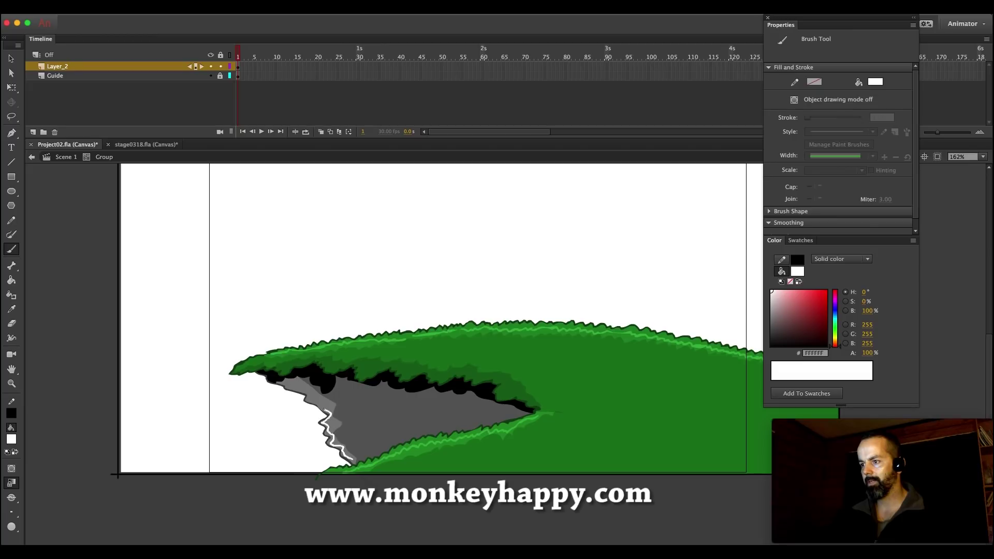
left_click_drag(287, 387, 275, 387)
Brush two wavy vertical cracks in dark grey 414141 across the rock face, from the black shadow down to the lower slope
left_click(11, 383)
left_click_drag(231, 289, 758, 520)
left_click(11, 310)
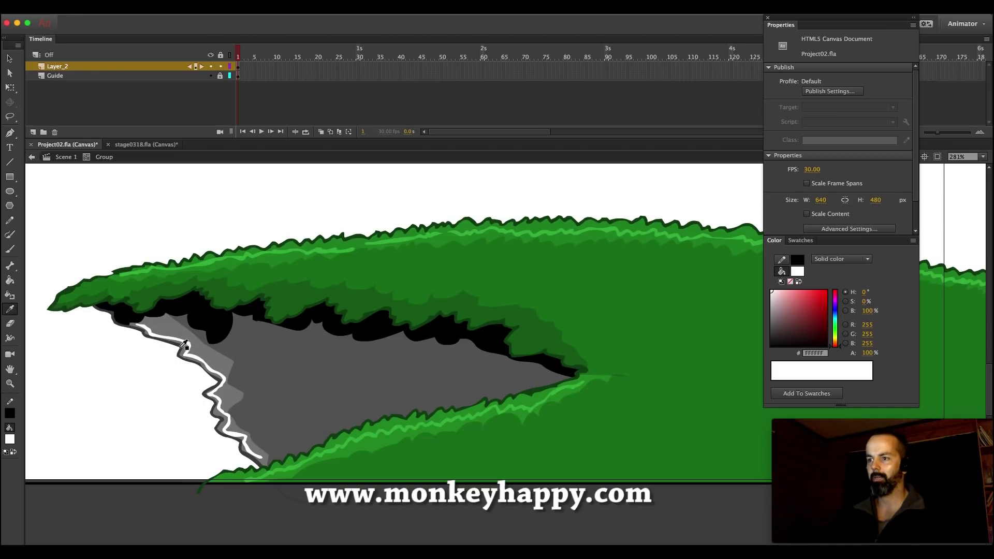
left_click(180, 352)
key("b")
left_click_drag(294, 401, 282, 332)
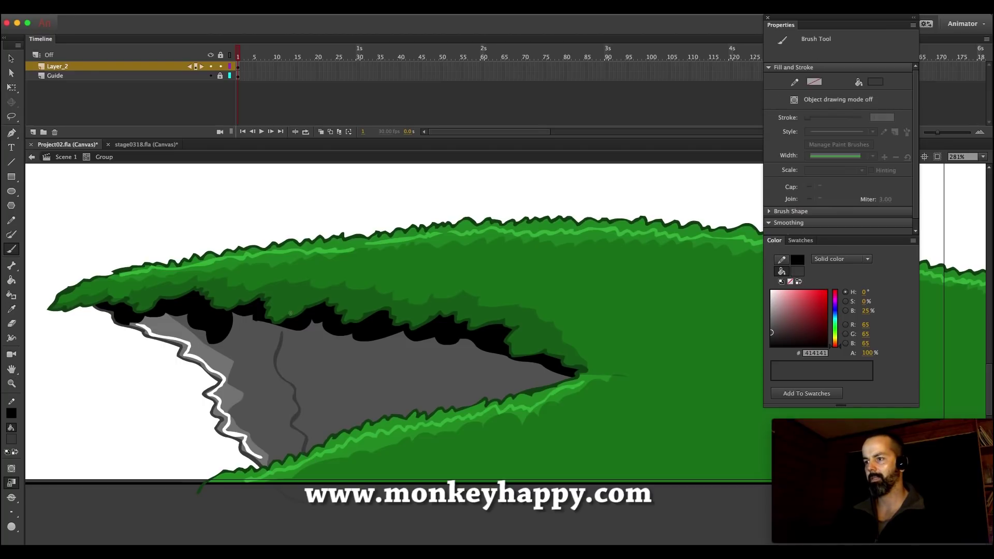
left_click_drag(301, 259, 299, 261)
mouse_move(444, 274)
left_mouse_down()
mouse_move(400, 317)
mouse_move(396, 451)
mouse_move(411, 259)
left_mouse_up()
key("ctrl+z")
Pencil a jagged boundary line beside each of the two cracks and sample the lighter grey 7D7D7D as the fill colour
key("shift+y")
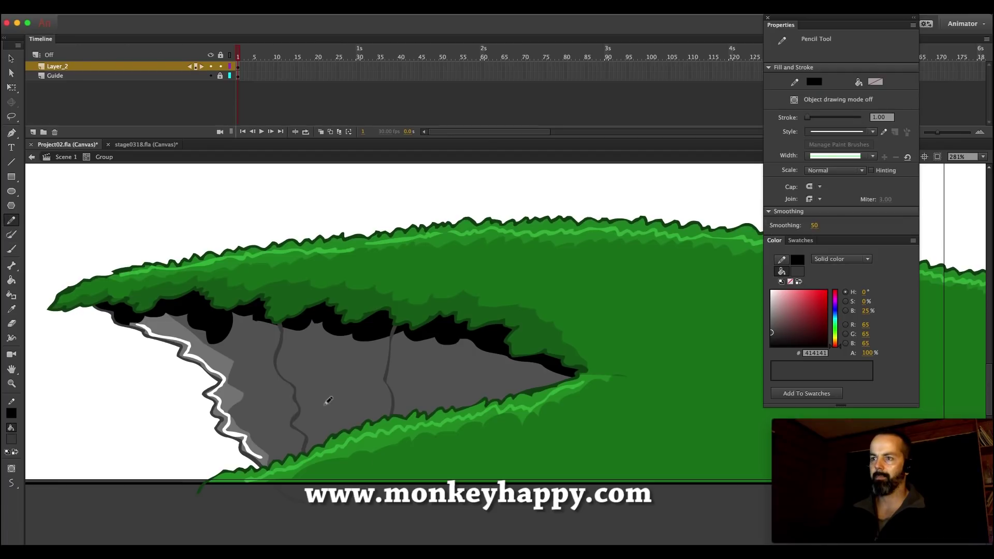
mouse_move(307, 476)
left_mouse_down()
mouse_move(325, 449)
mouse_move(317, 428)
mouse_move(329, 404)
mouse_move(303, 380)
mouse_move(307, 359)
mouse_move(287, 329)
left_mouse_up()
mouse_move(298, 467)
left_mouse_down()
mouse_move(378, 467)
mouse_move(414, 440)
mouse_move(405, 325)
mouse_move(257, 270)
left_mouse_up()
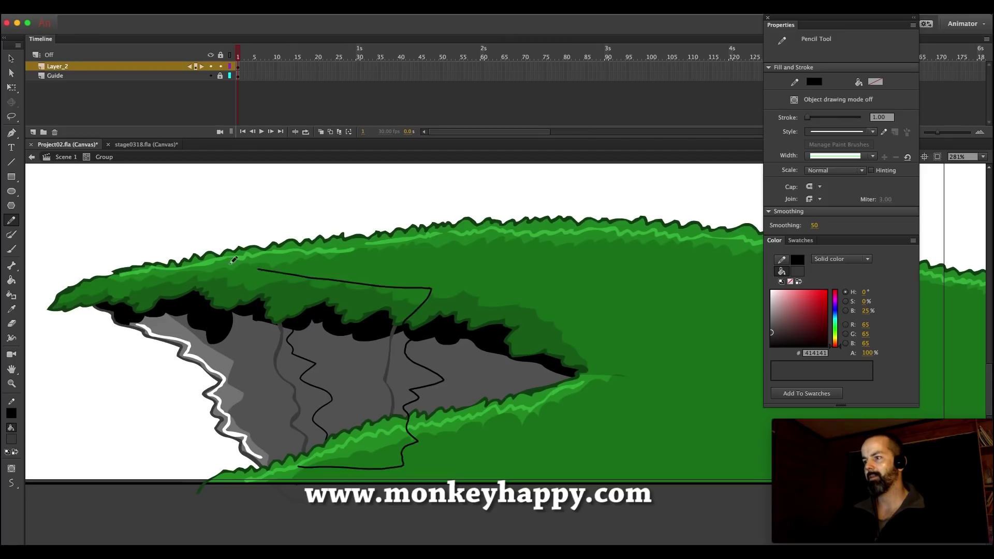
left_click(11, 309)
left_click(217, 361)
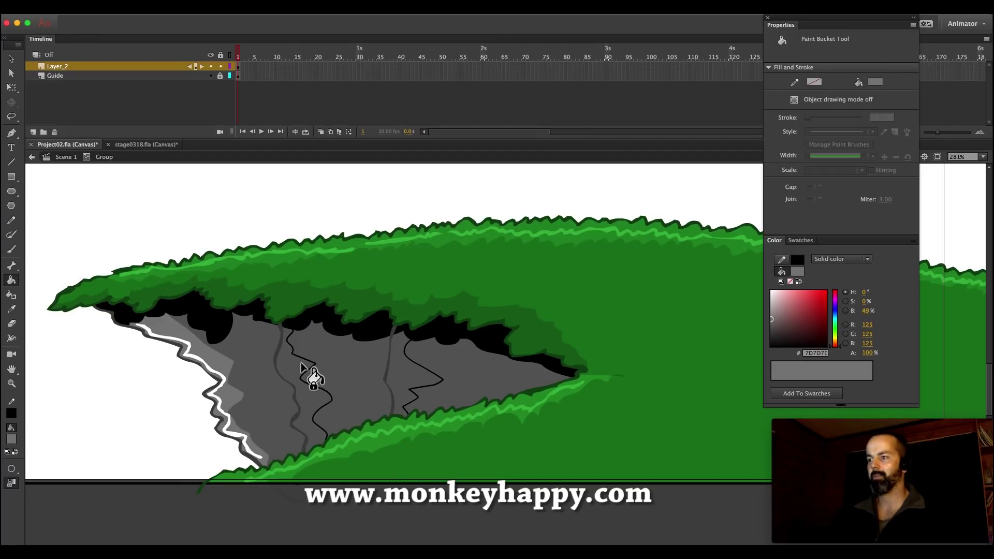
Try to fill the strips beside the two cracks with grey 7D7D7D, adding a pencil stroke to close the outline
left_click(303, 365)
left_click(413, 373)
key("super+z")
key("super+z")
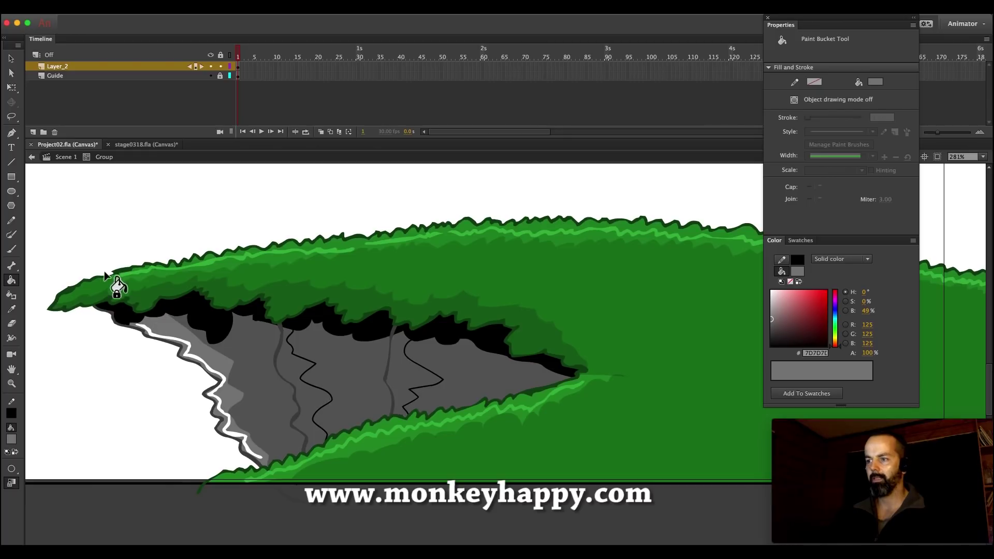
left_click(11, 220)
mouse_move(280, 327)
left_mouse_down()
mouse_move(327, 196)
mouse_move(391, 236)
mouse_move(474, 353)
left_mouse_up()
left_click(11, 309)
left_click(212, 355)
left_click(310, 366)
key("super+z")
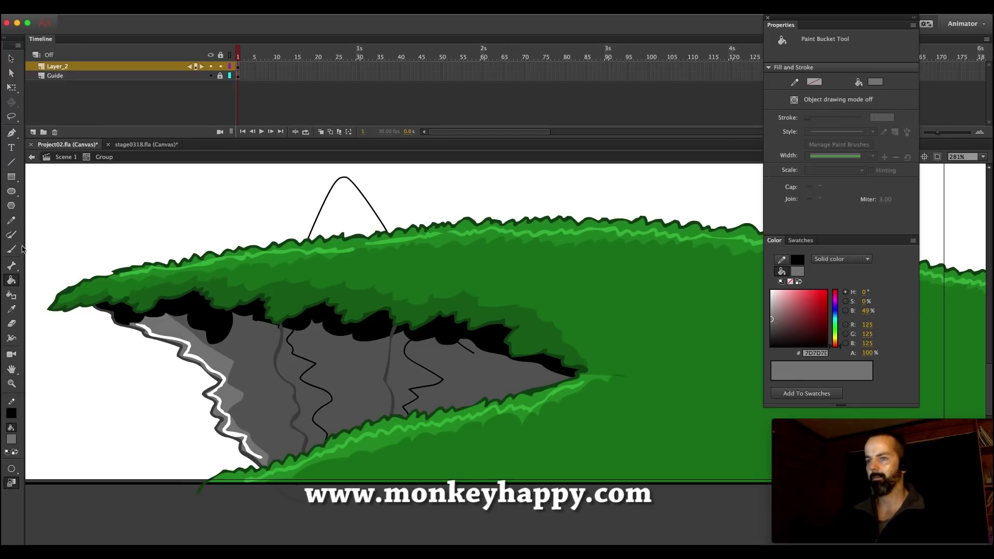
Pencil a short closing stroke at the base of the first strip and fill the strips beside both cracks with grey 7D7D7D
key("y")
mouse_move(307, 448)
left_mouse_down()
mouse_move(336, 444)
mouse_move(368, 413)
left_mouse_up()
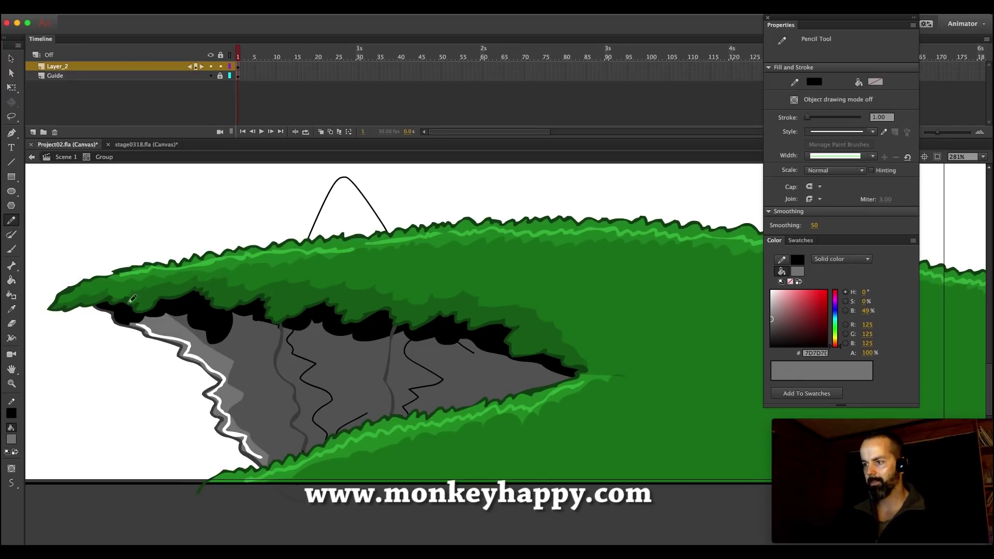
left_click(11, 281)
left_click(312, 403)
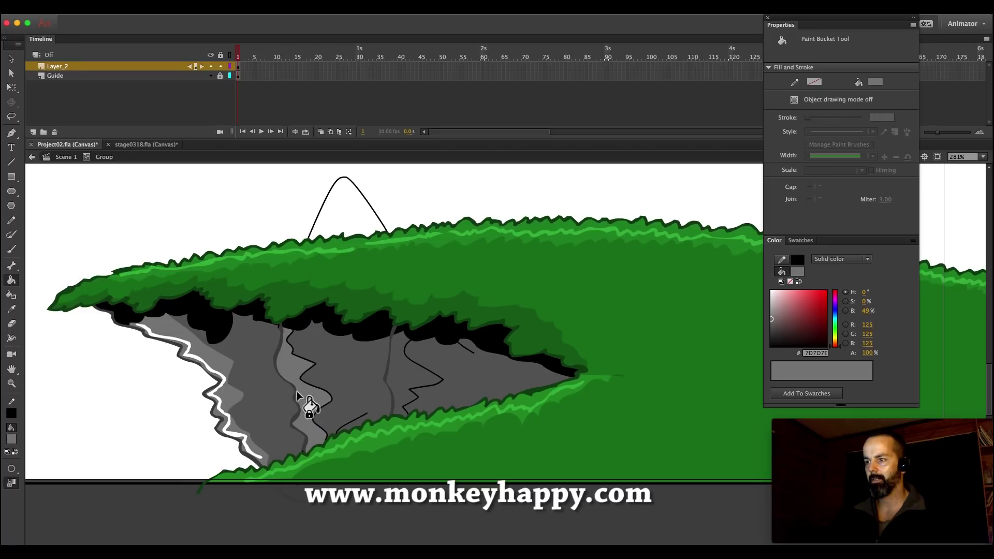
left_click(416, 385)
Select and delete the black pencil lines around the light grey strips
left_click(11, 59)
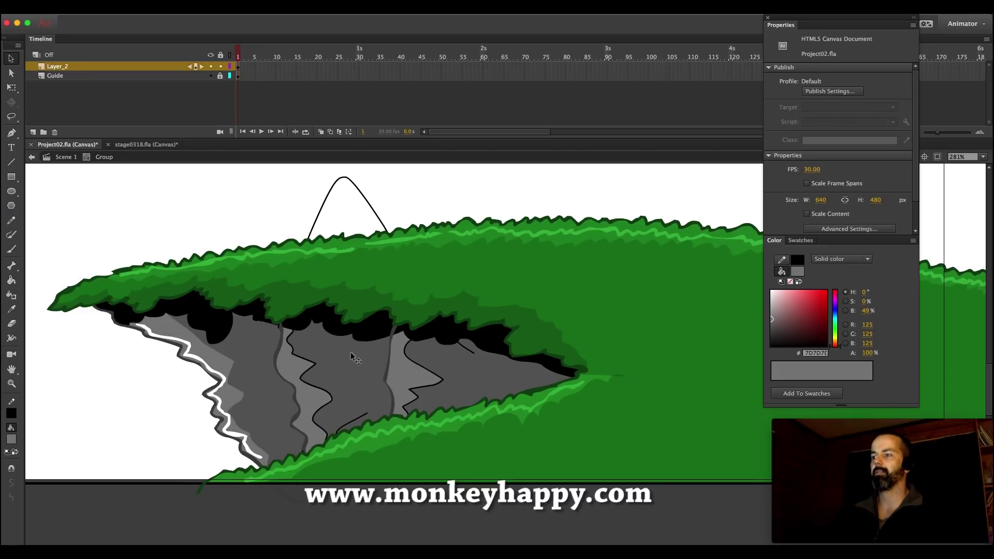
double_click(304, 359)
key("Delete")
Brush thin white FFFFFF highlights along the two vertical cracks in the rock face
left_click(12, 309)
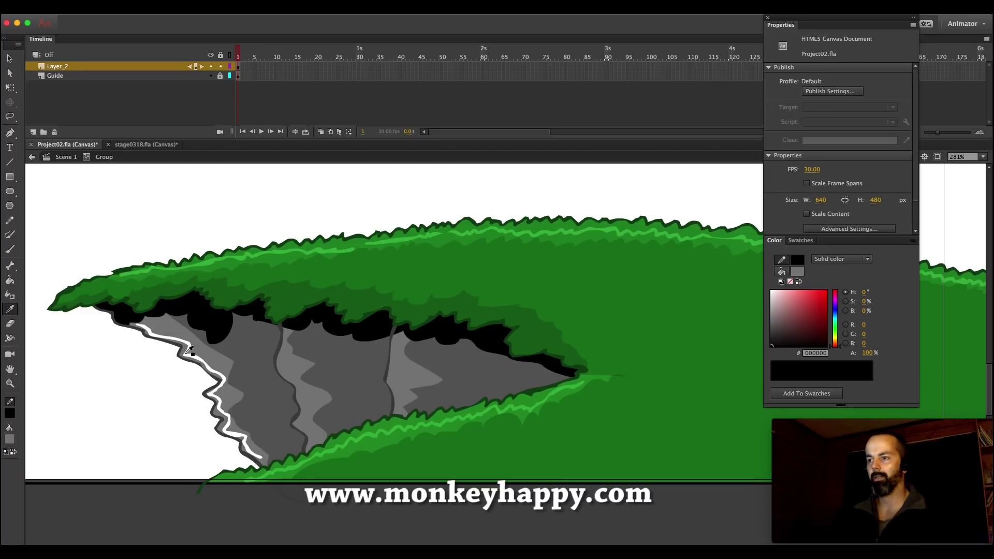
left_click(187, 355)
key("b")
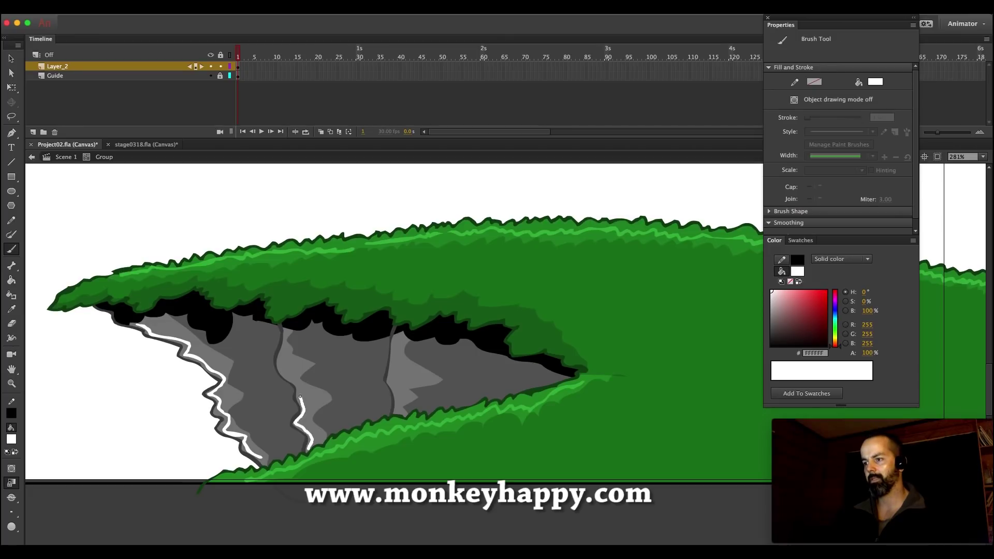
left_click_drag(284, 343, 286, 332)
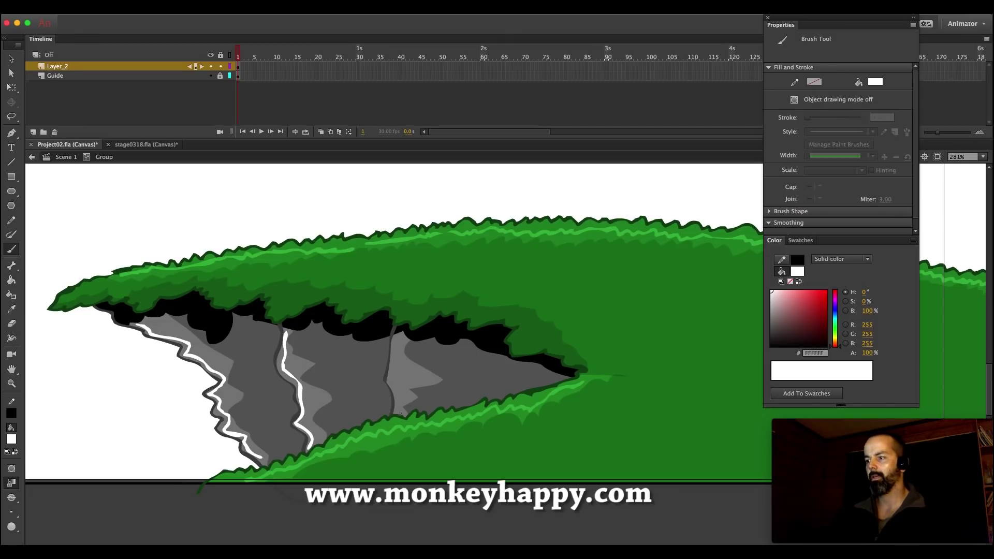
left_click_drag(397, 330, 396, 329)
key("h")
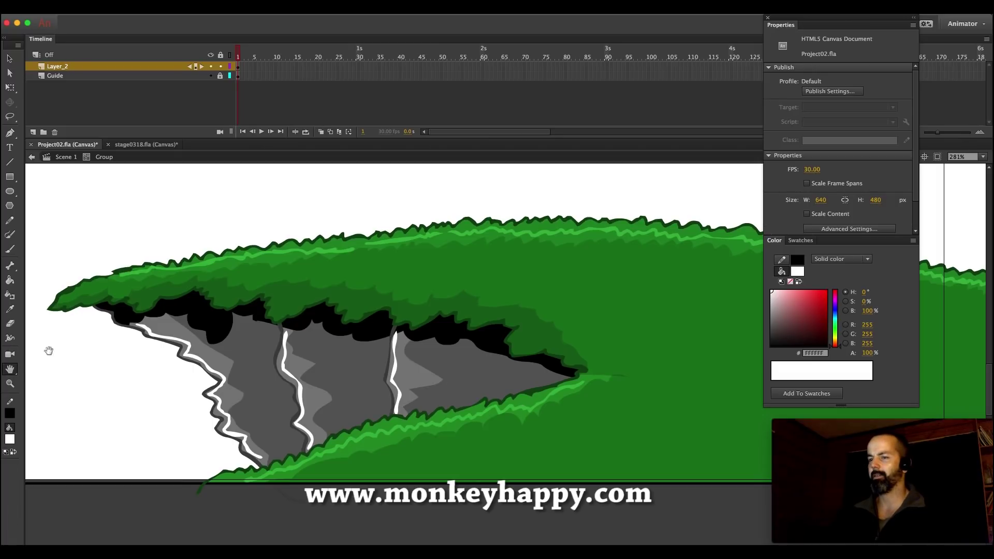
Pencil three jagged shadow boundaries down the rock face and fill the areas beyond the last two with dark grey 4B4B4B
left_click(10, 220)
mouse_move(281, 488)
left_mouse_down()
mouse_move(271, 403)
mouse_move(159, 210)
left_mouse_up()
mouse_move(321, 468)
left_mouse_down()
mouse_move(356, 417)
mouse_move(337, 336)
mouse_move(352, 183)
left_mouse_up()
mouse_move(405, 471)
left_mouse_down()
mouse_move(464, 400)
mouse_move(479, 305)
mouse_move(306, 221)
mouse_move(154, 246)
left_mouse_up()
left_click(11, 307)
left_click(281, 346)
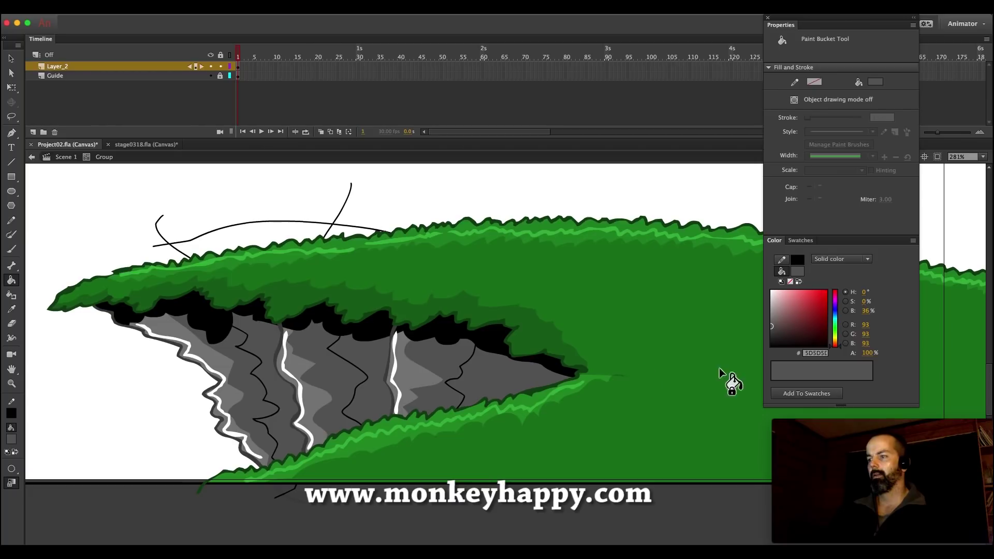
left_click(370, 359)
left_click(502, 376)
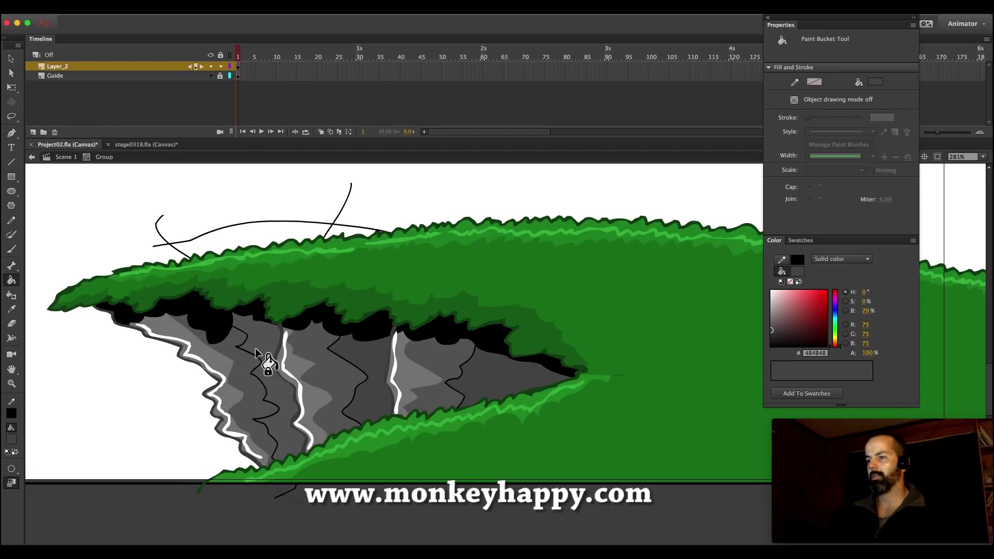
Try to fill the shadow area before the first crack with dark grey 4B4B4B, adding pencil strokes to close the gaps
left_click(257, 349)
left_click(11, 220)
mouse_move(315, 355)
left_mouse_down()
mouse_move(230, 247)
mouse_move(144, 198)
left_mouse_up()
left_click(12, 280)
left_click(272, 360)
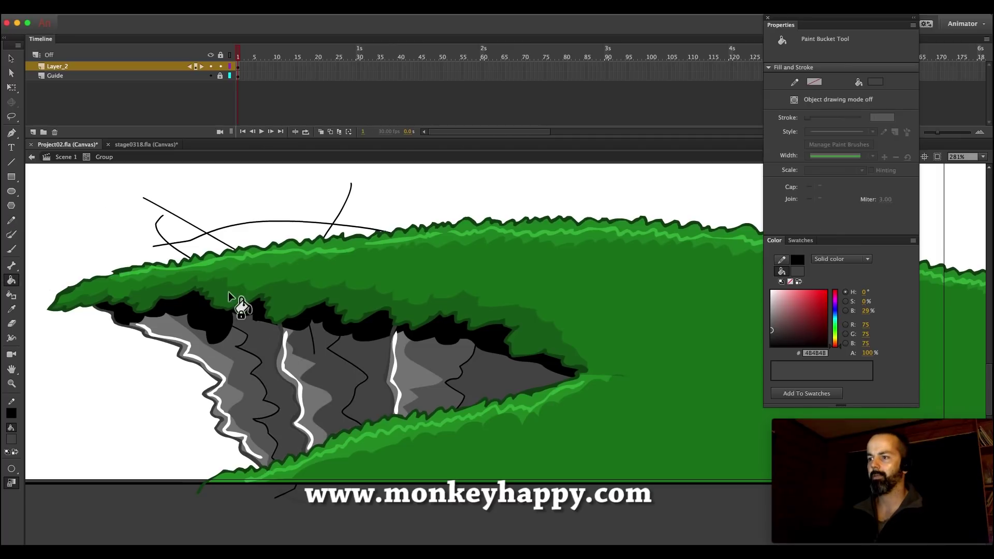
key("super+z")
left_click(11, 220)
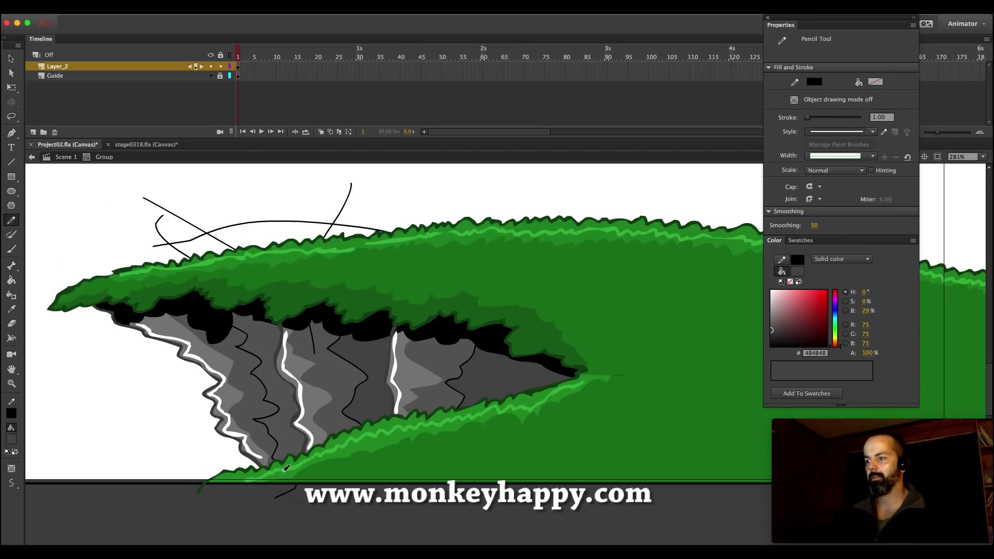
left_click(11, 280)
left_click(295, 349)
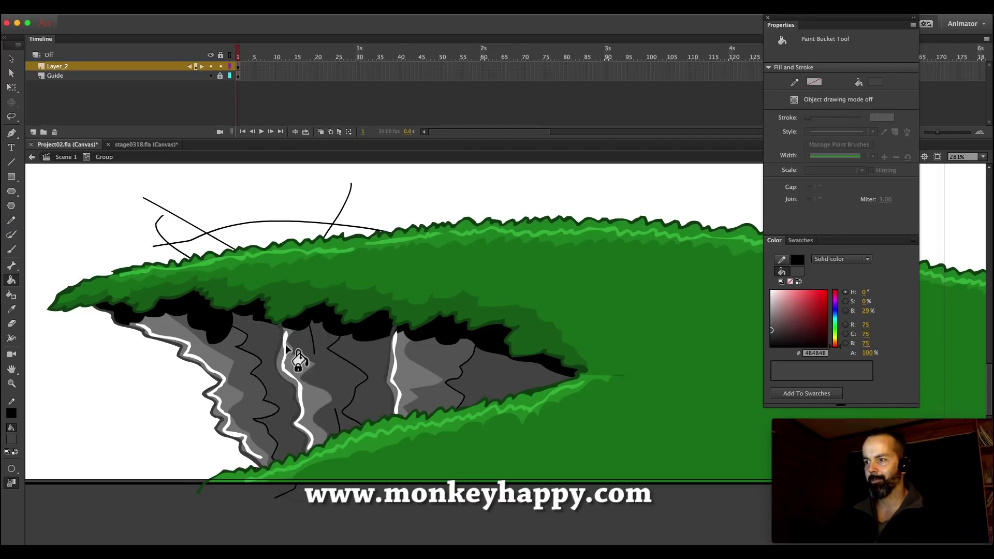
key("super+z")
Set the Paint Bucket gap size to Close Large Gaps and fill the shadow area before the first crack with 4B4B4B
left_click(11, 469)
left_click(65, 501)
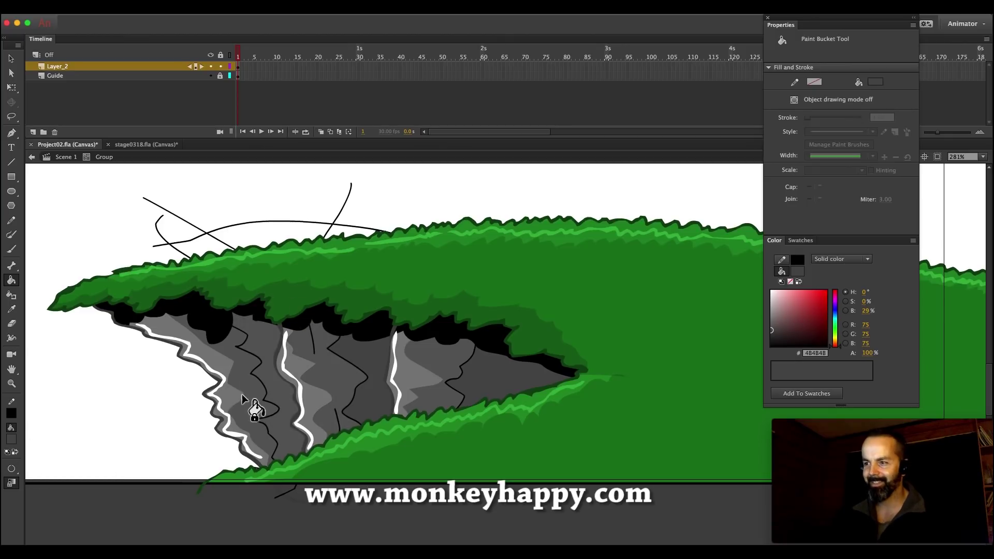
left_click(272, 370)
Select and delete all black pencil lines on the rock shadows and above the hill
key("v")
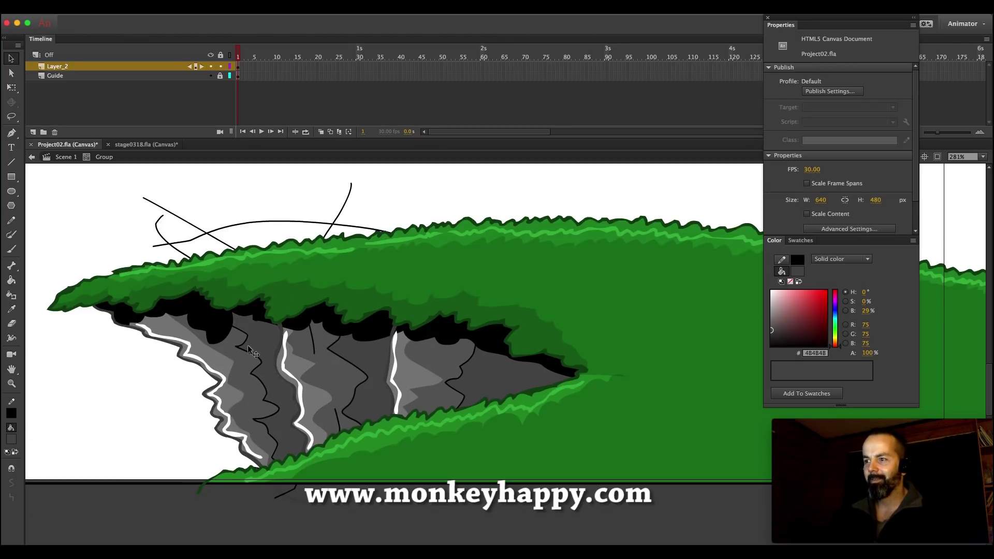
double_click(251, 357)
key("Delete")
Set the Paint Bucket gap size to Close Small Gaps
left_click(12, 279)
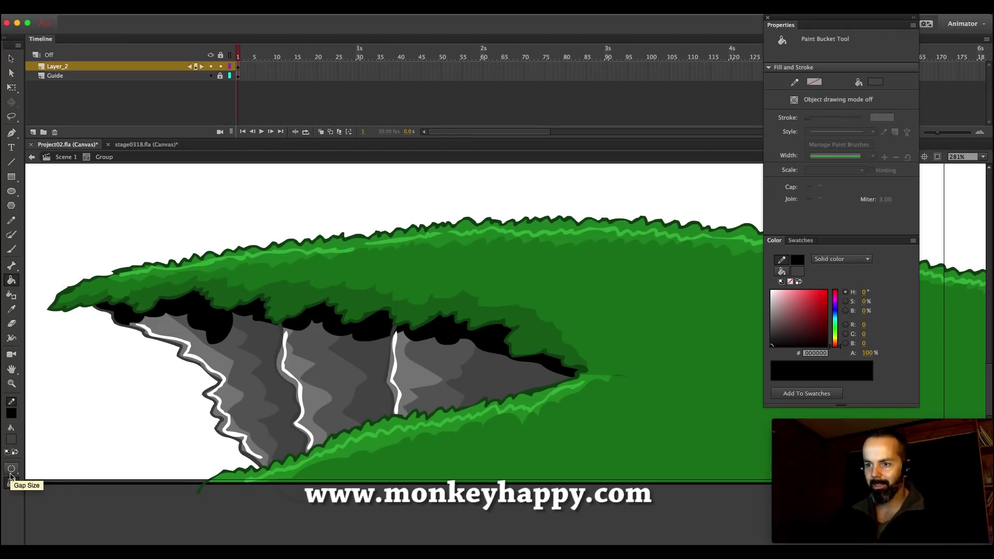
left_click(11, 470)
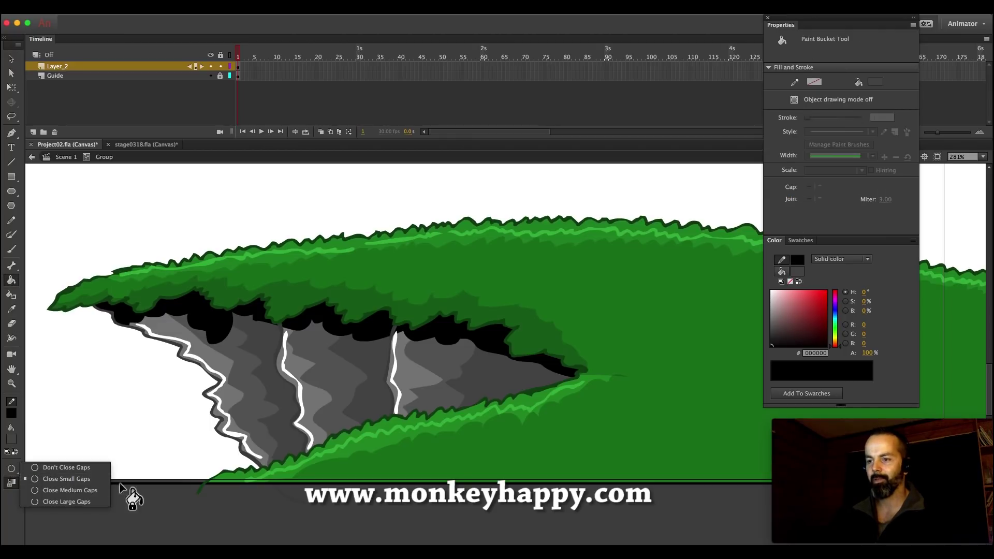
left_click(65, 476)
Leave the group for Scene 1 and deselect the hill artwork
key("v")
left_click(67, 158)
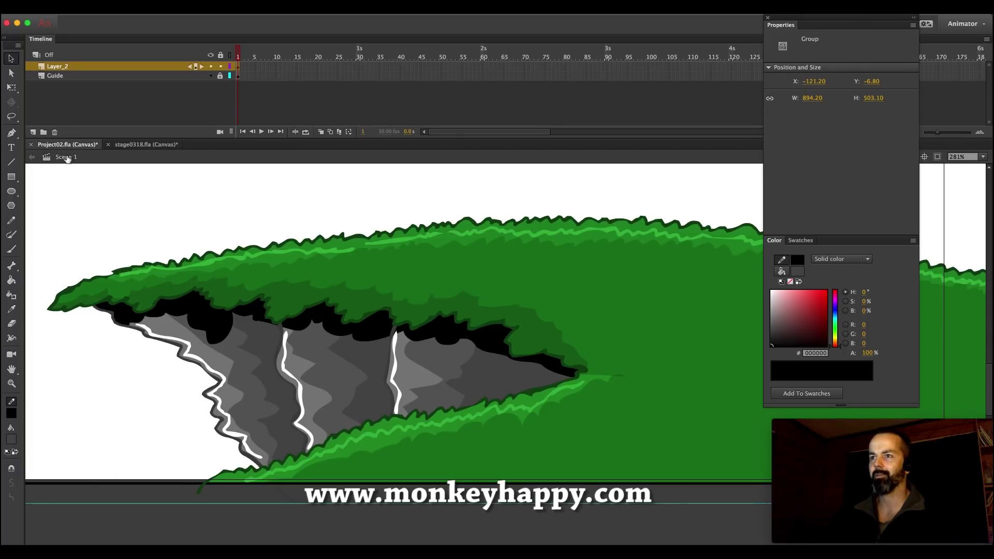
left_click(12, 383)
left_click(488, 346)
left_click(513, 348)
left_click_drag(705, 423, 376, 231)
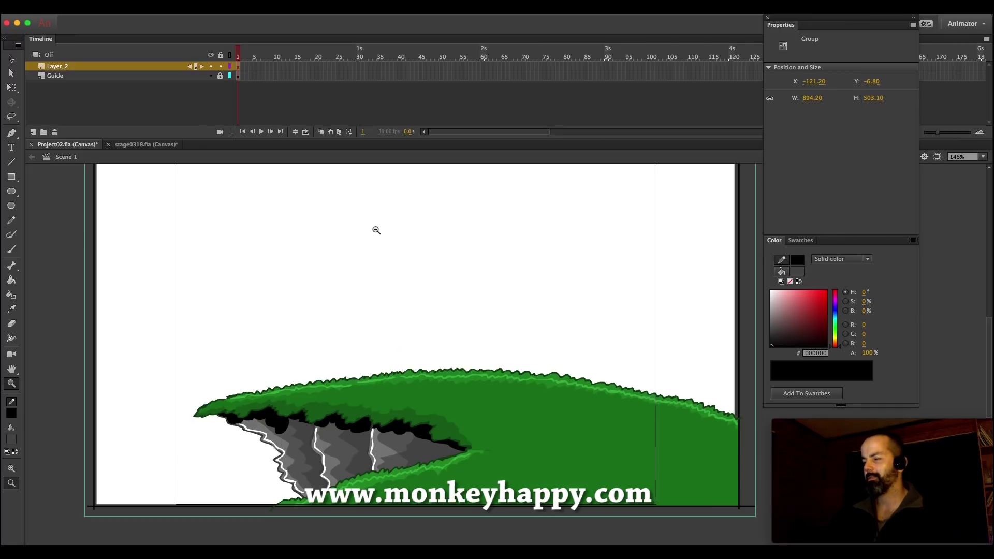
left_click(12, 58)
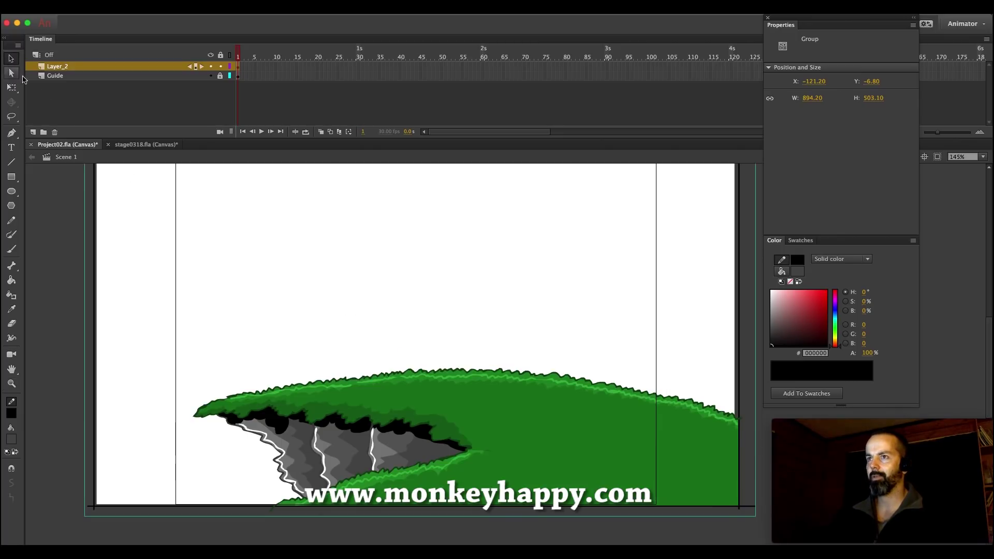
left_click(410, 321)
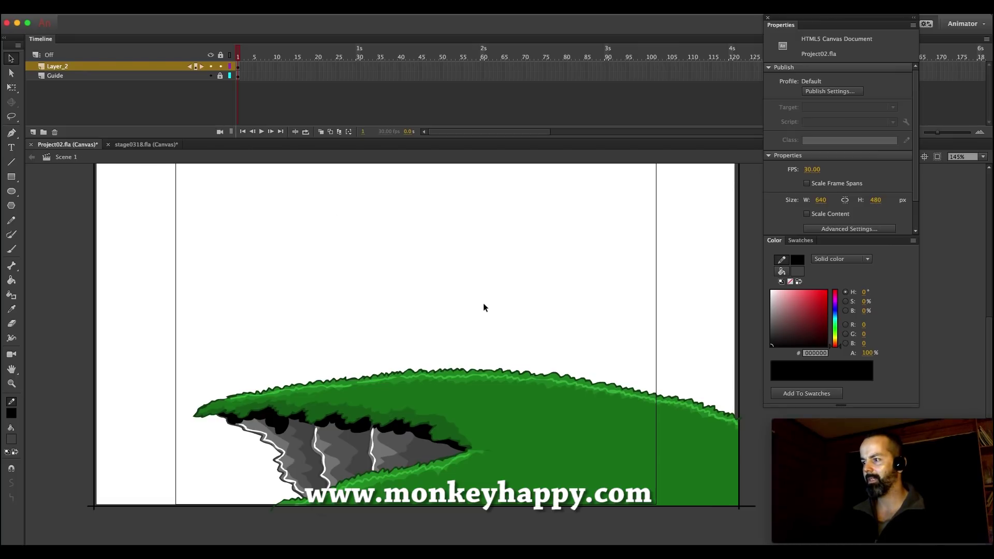
Start a separate group for the house in Scene 1 and set the stroke color to 6F1F1F
double_click(475, 318)
key("b")
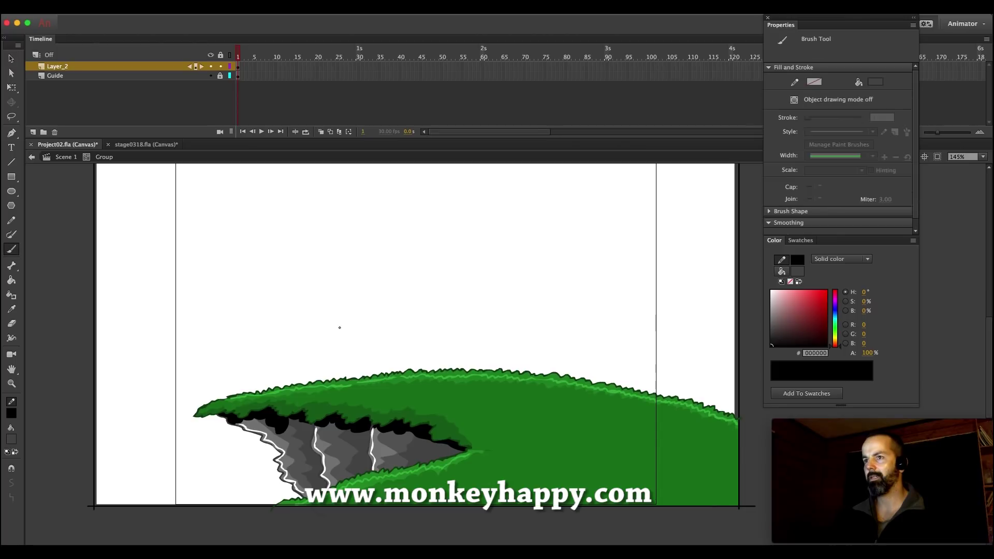
key("z")
left_click_drag(683, 461, 405, 143)
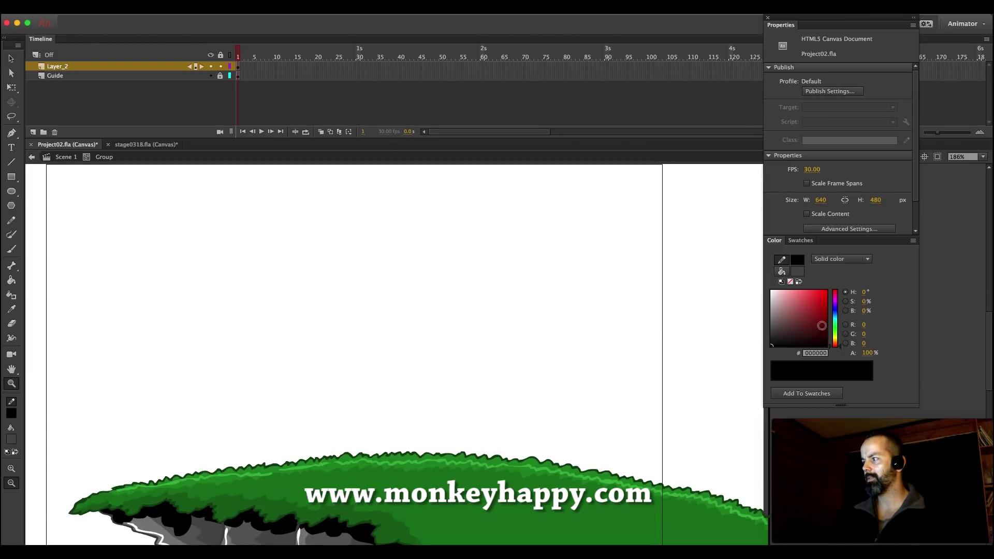
left_click(811, 321)
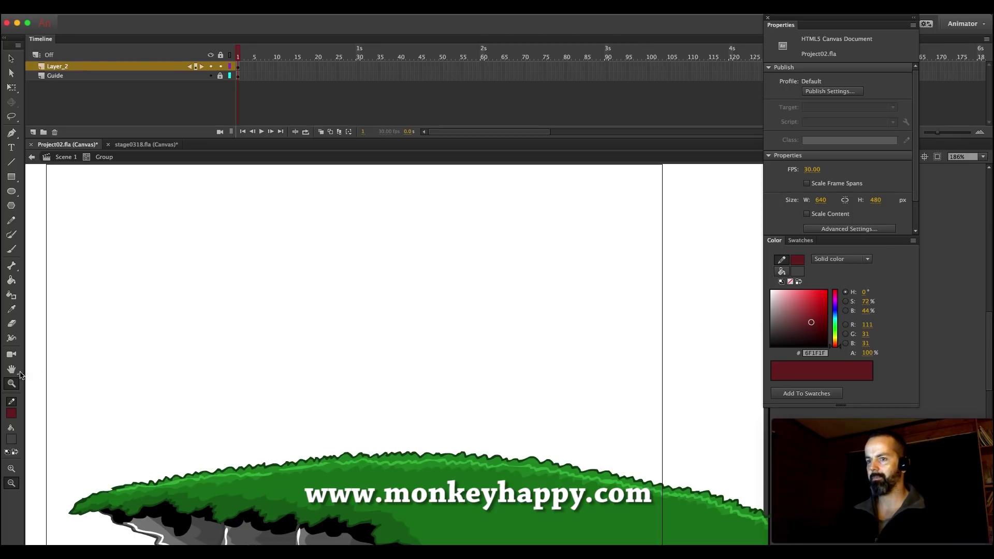
Brush the house's left roof slope, left wall edge, side-wall base and front corner on the hilltop in 4B4B4B
left_click(399, 396)
mouse_move(772, 512)
left_mouse_down()
mouse_move(565, 334)
mouse_move(747, 386)
mouse_move(773, 519)
left_mouse_up()
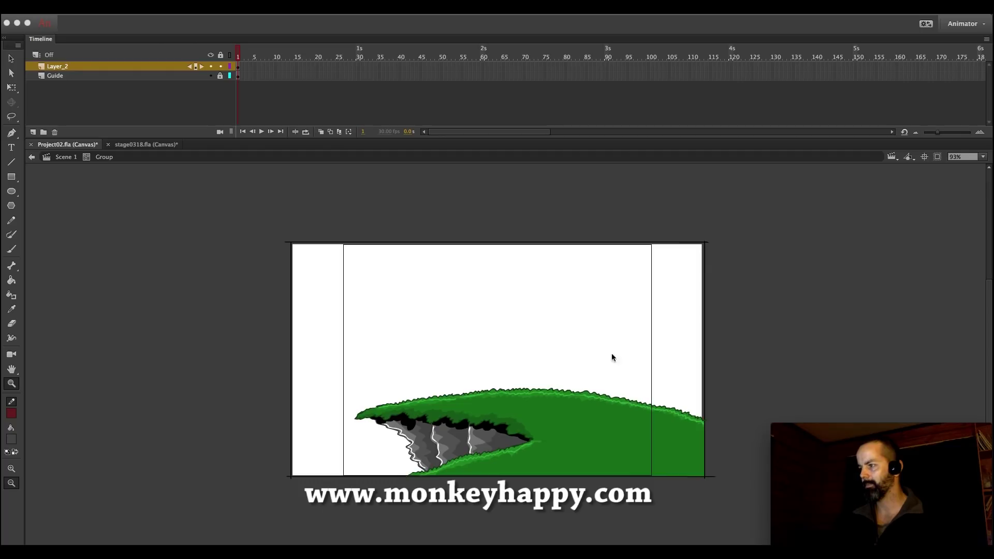
left_click(250, 266)
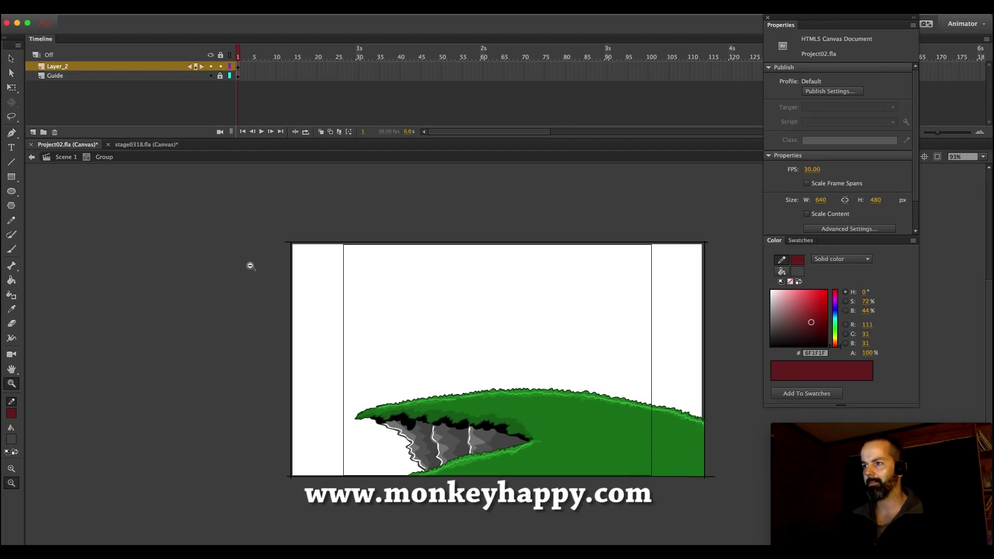
left_click_drag(300, 240, 797, 475)
key("b")
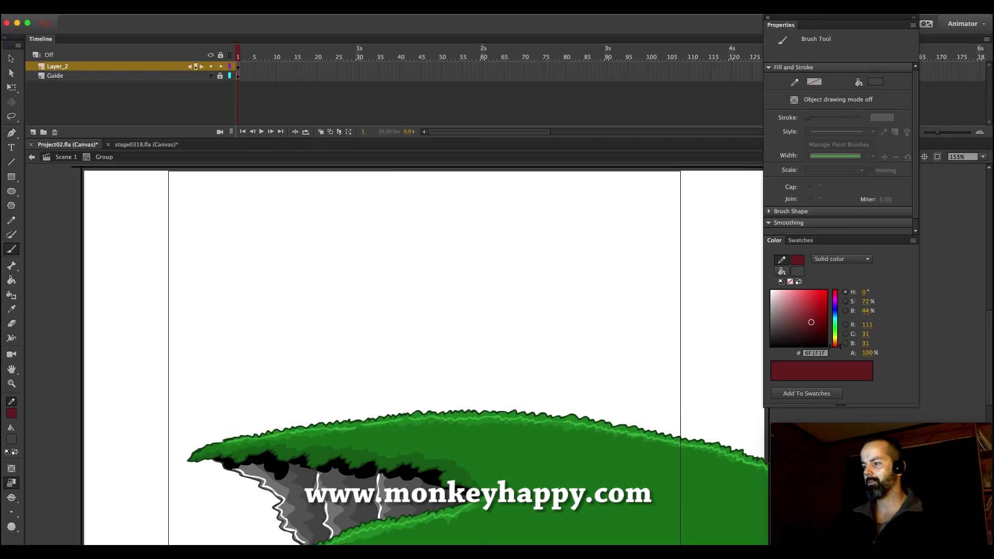
scroll(389, 359, "right", 2)
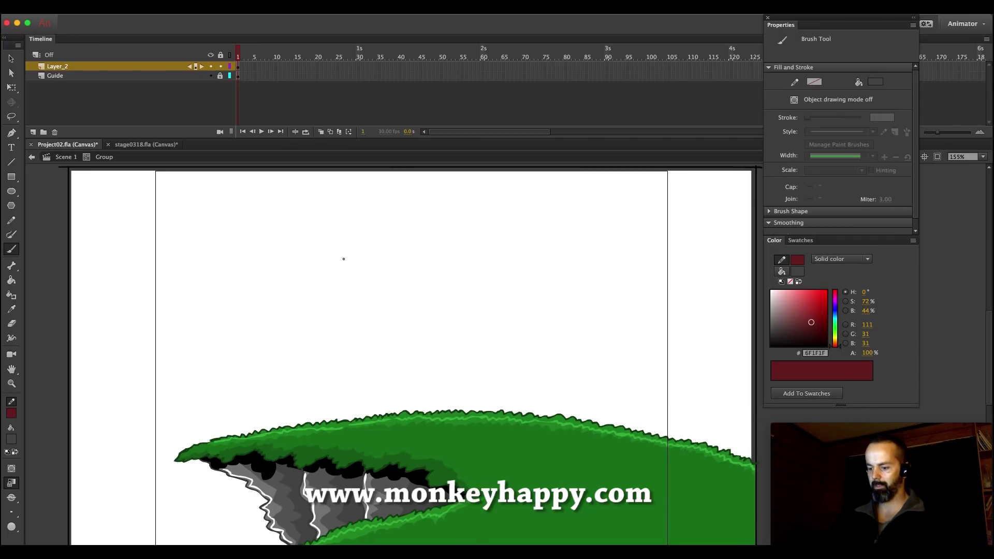
mouse_move(361, 219)
left_mouse_down()
mouse_move(296, 302)
mouse_move(341, 428)
left_mouse_up()
left_click_drag(493, 428, 481, 294)
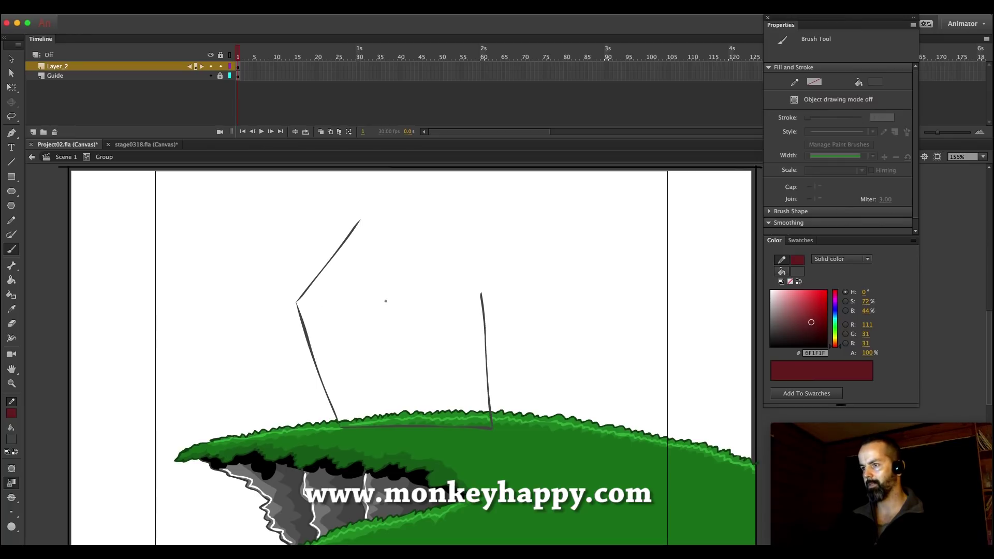
Brush the eave, pointed gable end and right wall, redraw the gable's base line and close the roof with a ridge line
mouse_move(298, 303)
left_mouse_down()
mouse_move(481, 292)
mouse_move(548, 206)
left_mouse_up()
left_click_drag(611, 299, 596, 421)
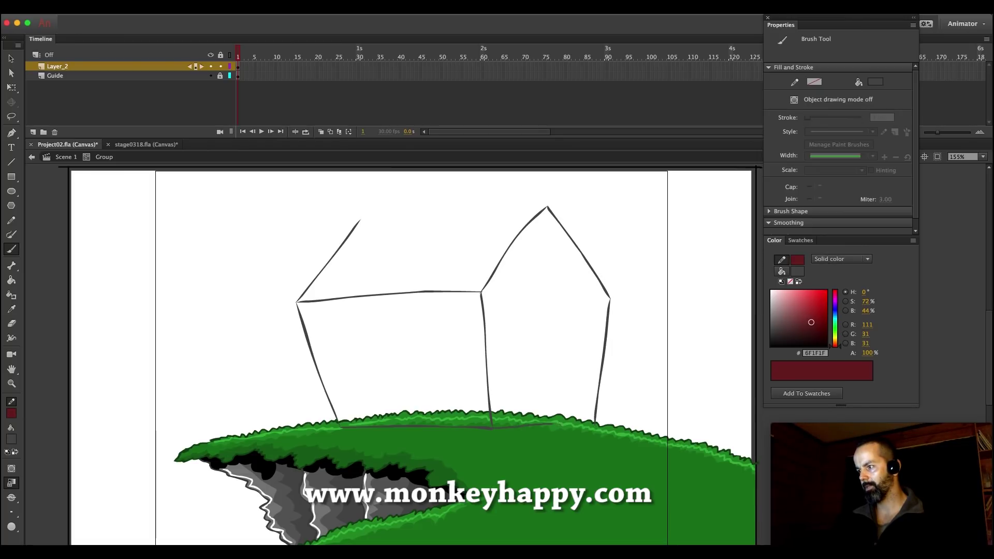
key("super+z")
left_click_drag(491, 429, 551, 426)
left_click_drag(416, 215, 548, 207)
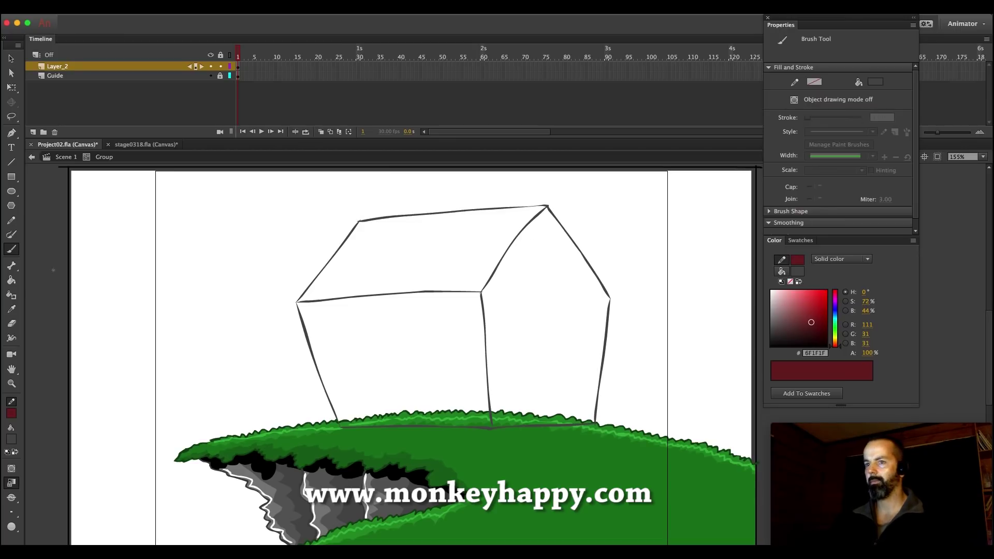
Try a Paint Bucket fill of 4B4B4B on the house's side wall and undo it
left_click(13, 280)
left_click(803, 306)
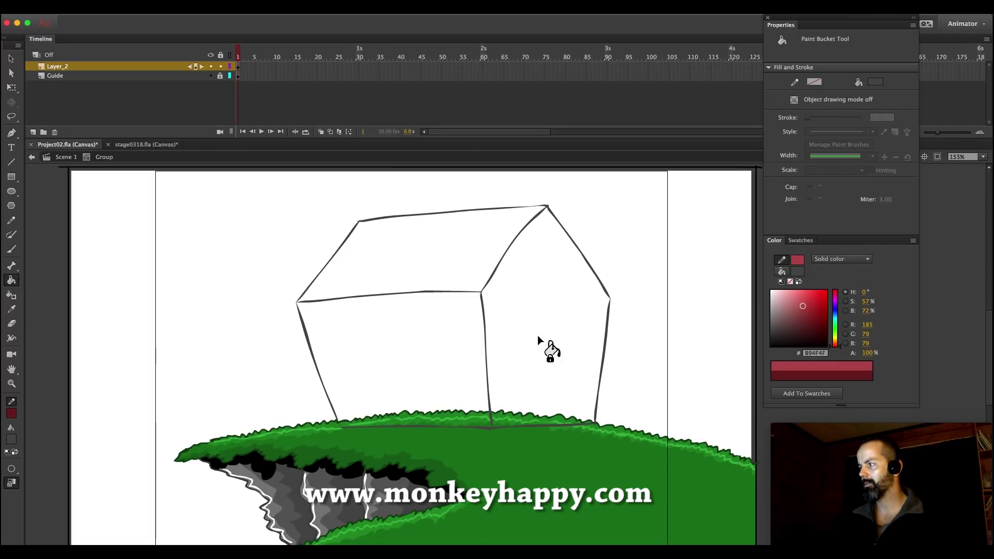
left_click(13, 469)
left_click(60, 470)
left_click(464, 338)
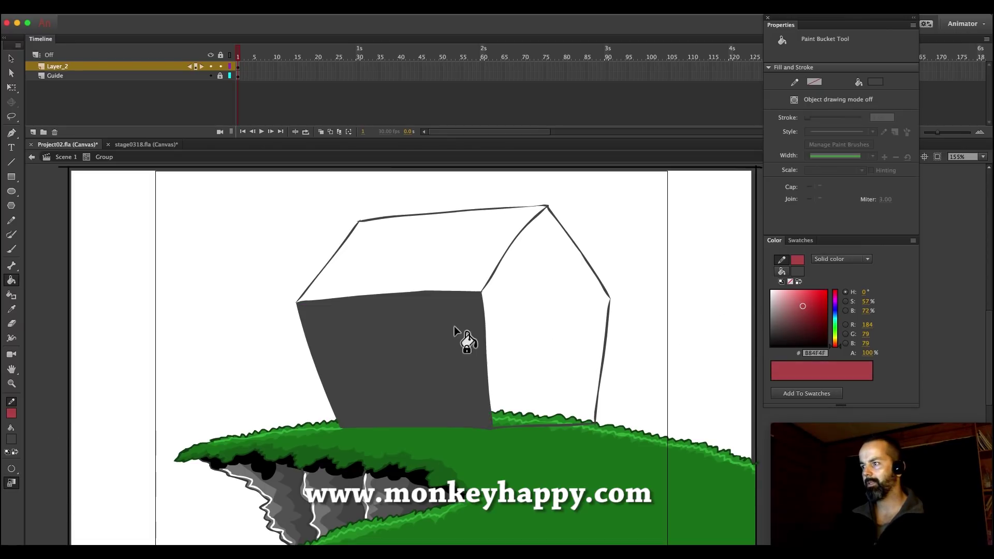
key("ctrl+z")
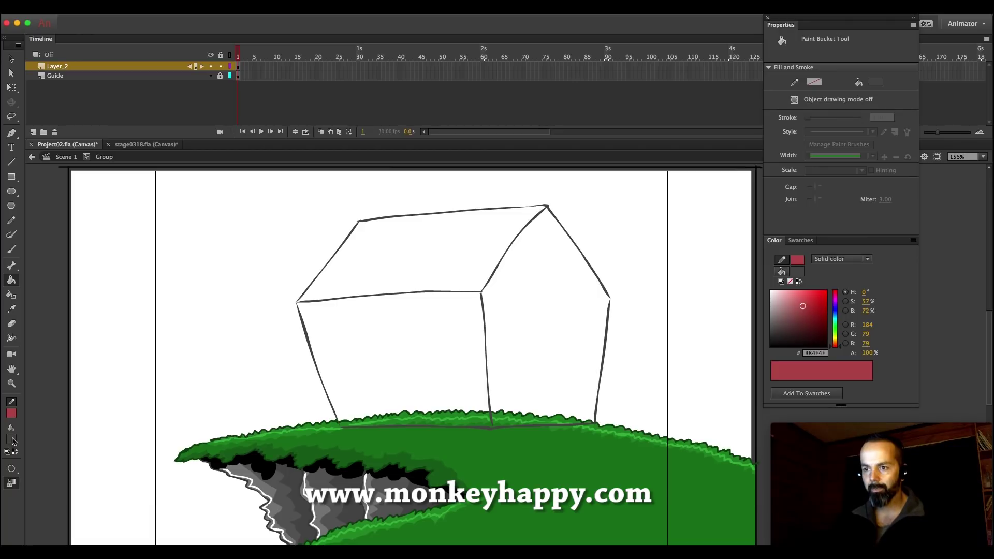
Set the fill color to dark brown 67391A and recolor the house outline with it
left_click(11, 412)
left_click(13, 414)
left_click(12, 440)
left_click(14, 441)
left_click(12, 439)
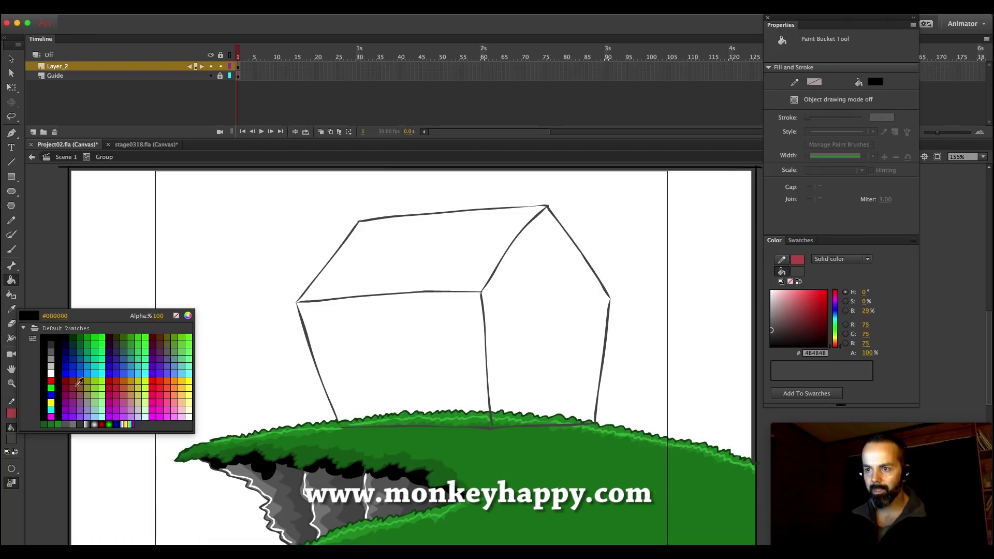
left_click(168, 382)
mouse_move(800, 339)
left_mouse_down()
mouse_move(797, 321)
mouse_move(812, 324)
left_mouse_up()
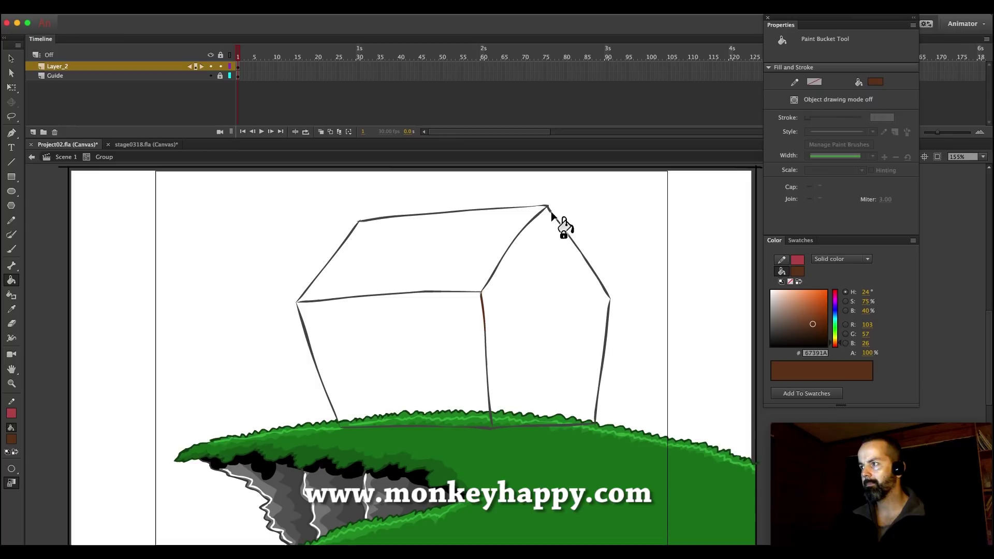
Fill the side wall and roof slope with brown A16944 and the gable end with darker brown 784A28
left_click(803, 310)
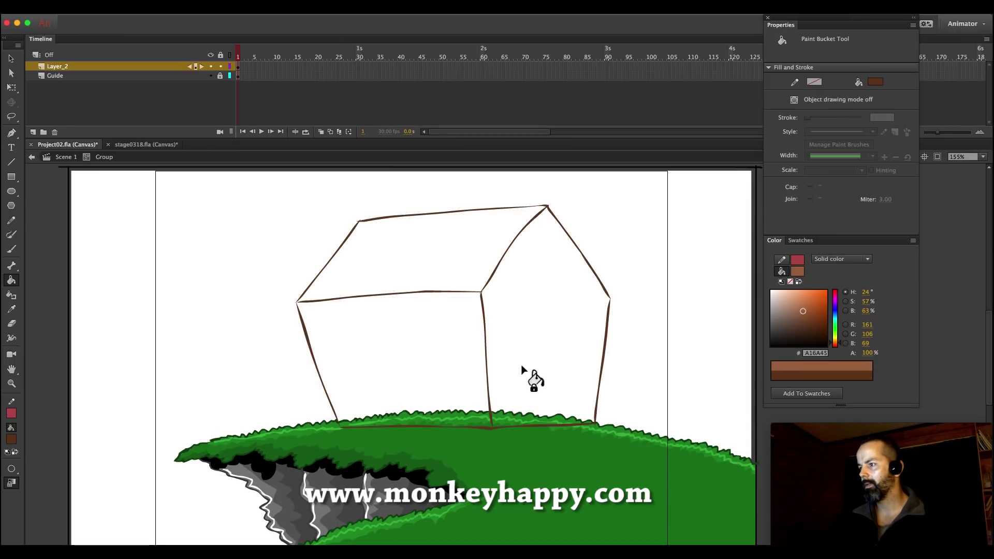
left_click(459, 351)
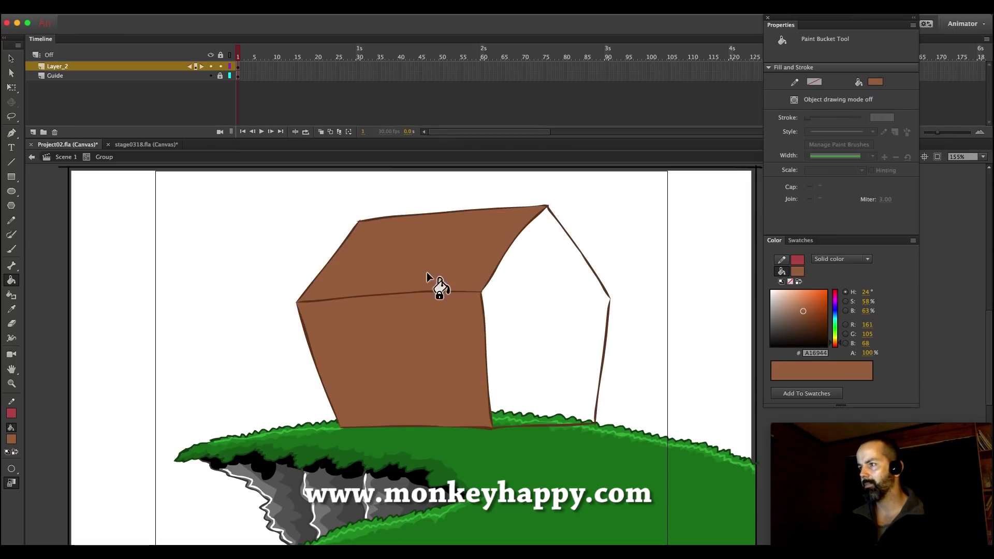
left_click(806, 319)
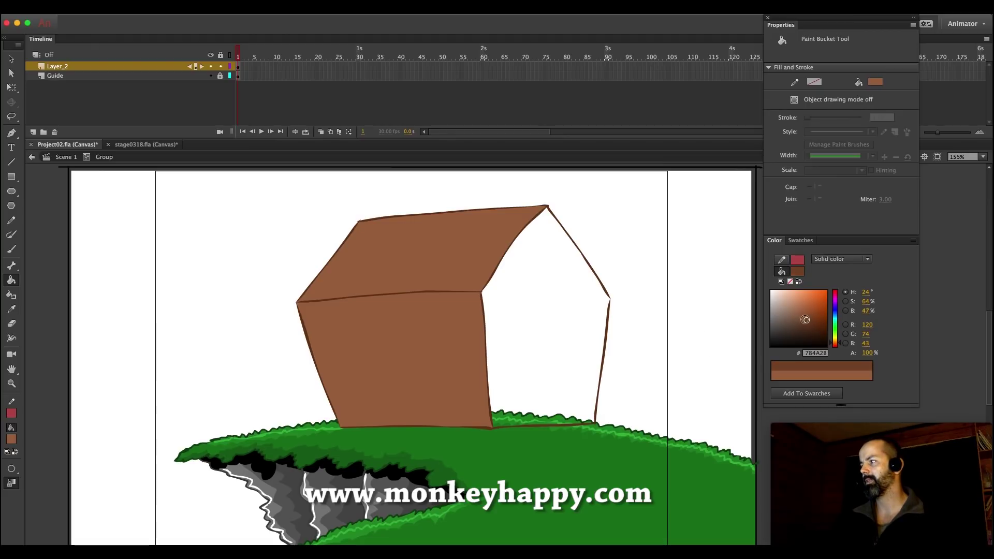
left_click(523, 352)
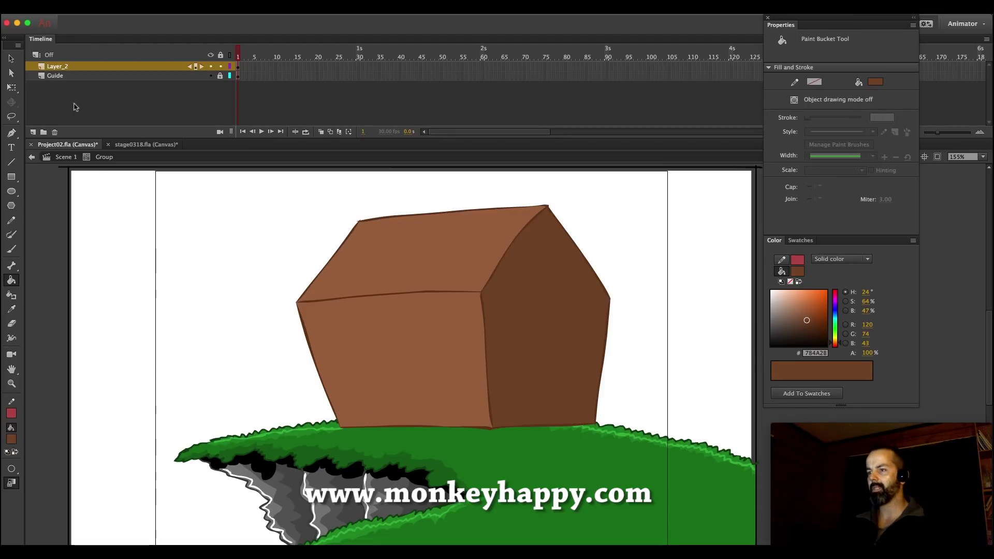
Smooth the dark brown house outline twice and slightly adjust the vertical edge between the side wall and gable end
left_click(12, 60)
left_click(454, 292)
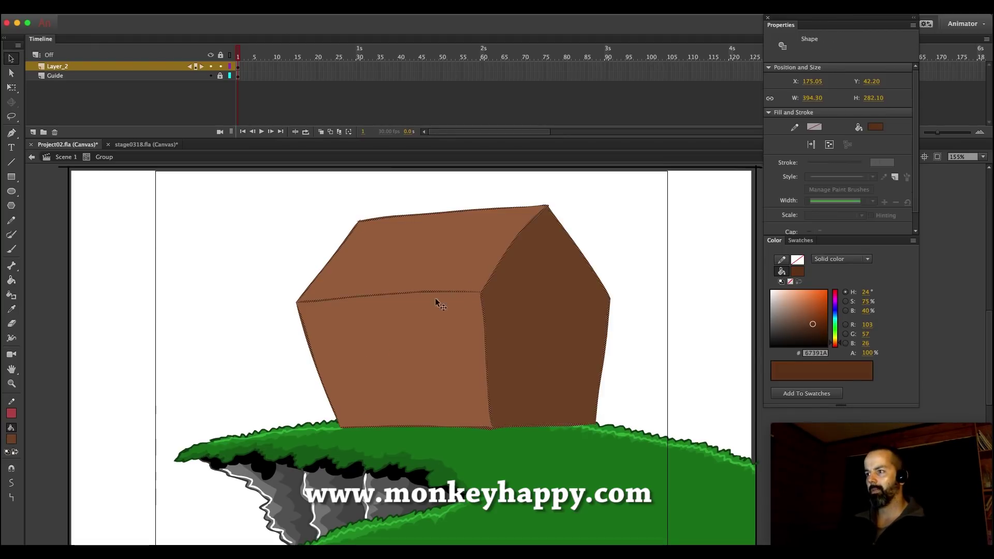
left_click(12, 482)
left_click(13, 483)
key("Escape")
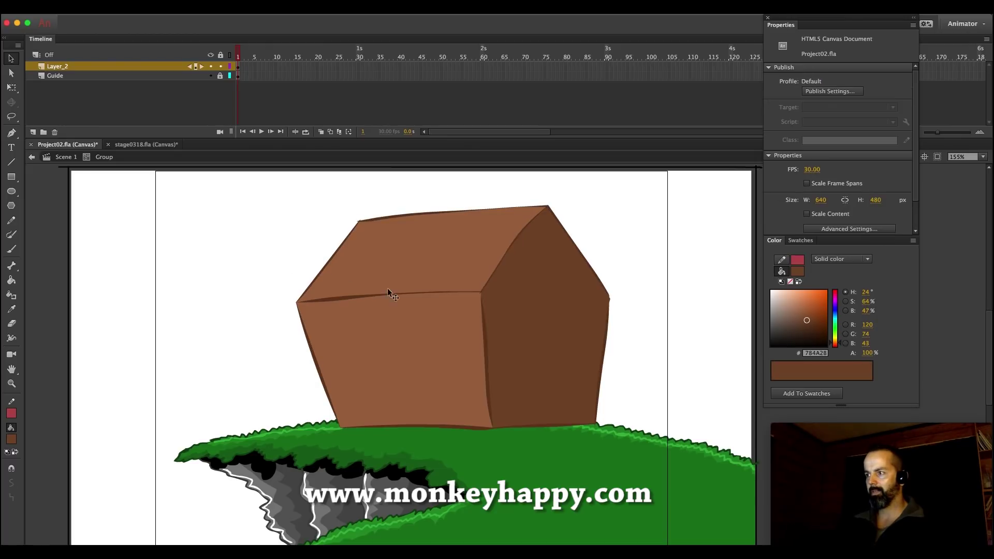
left_click_drag(488, 401, 487, 405)
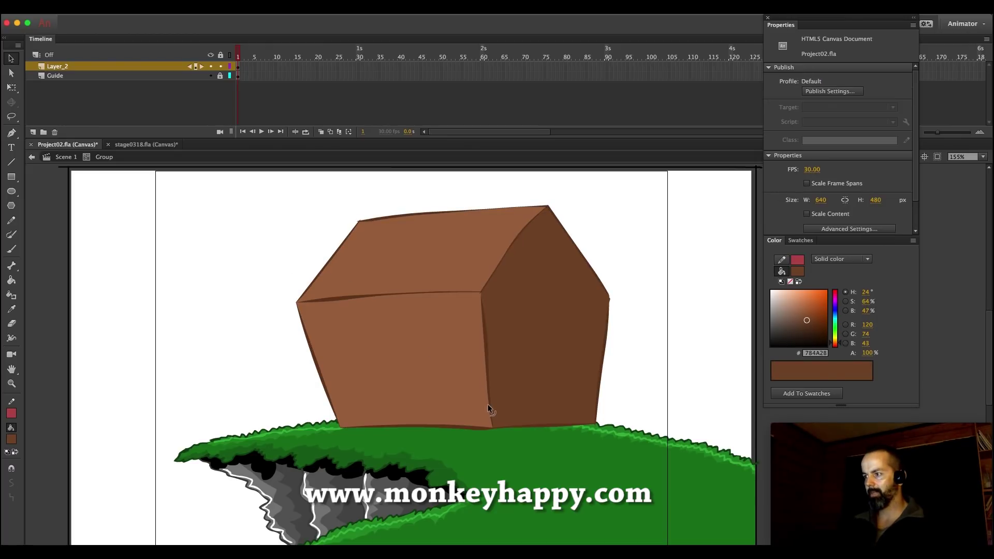
Try moving the whole house to several positions around the hilltop and undo the moves
left_click(11, 383)
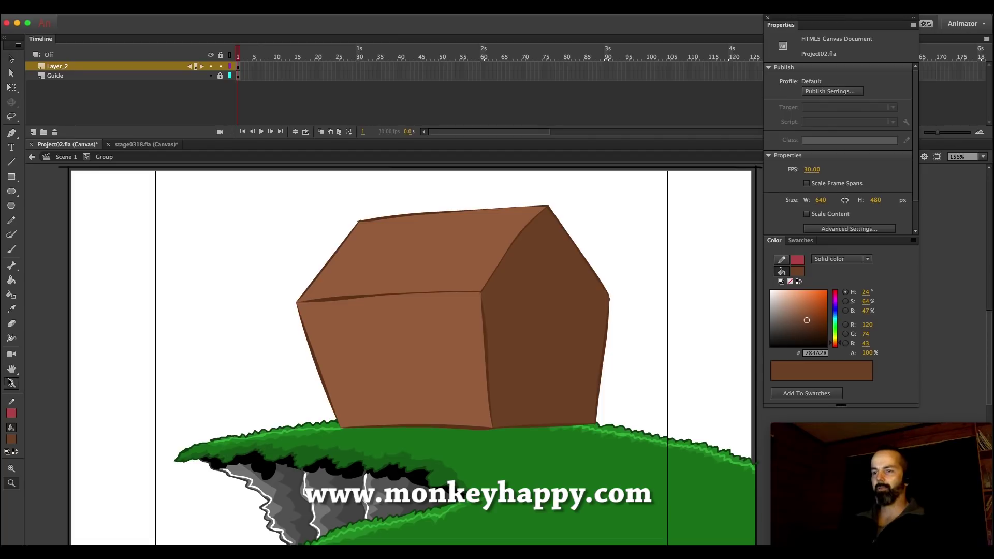
left_click_drag(673, 445, 291, 161)
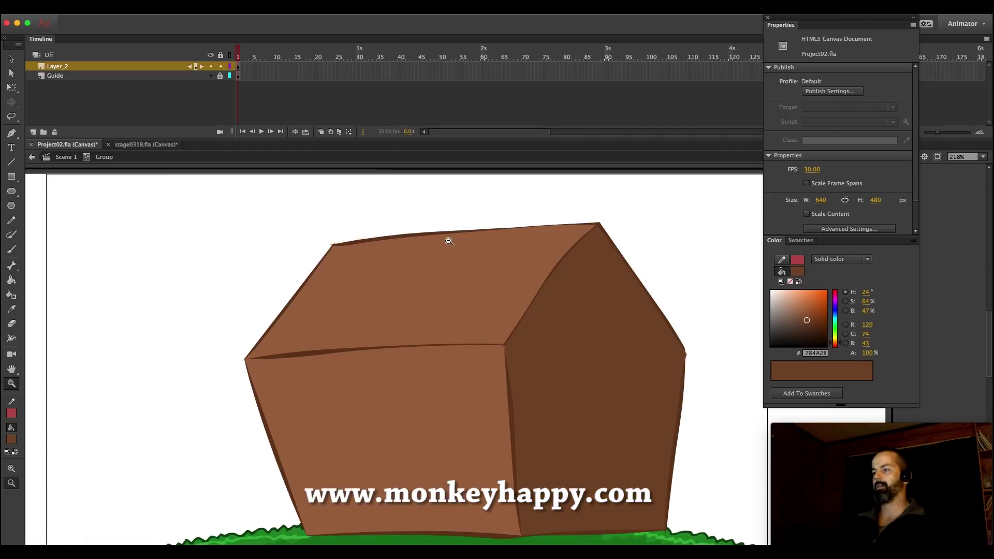
left_click(622, 390)
left_click_drag(641, 472, 321, 224)
left_click(11, 59)
left_click_drag(185, 228, 716, 543)
left_click_drag(393, 451, 357, 430)
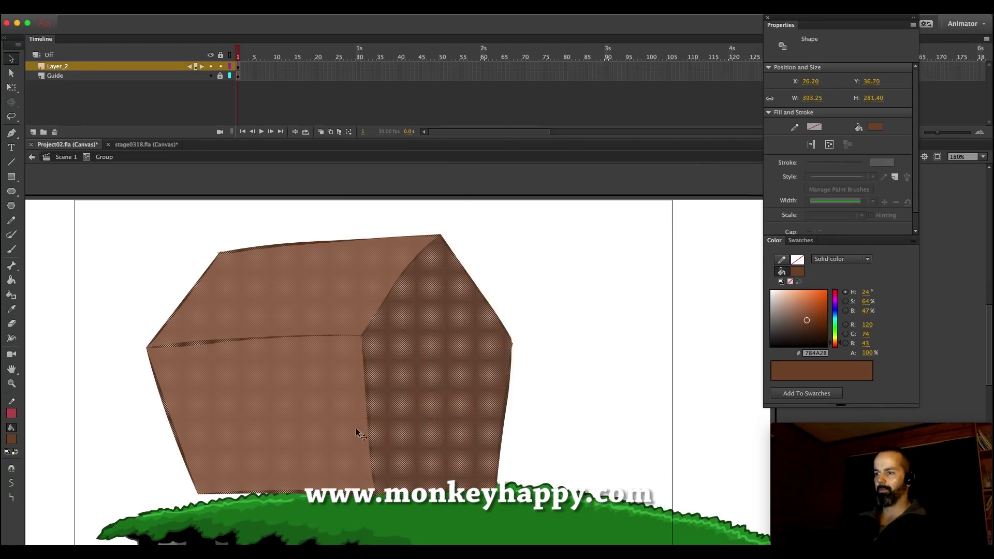
left_click_drag(291, 397, 274, 402)
left_click_drag(350, 393, 546, 350)
key("super+z")
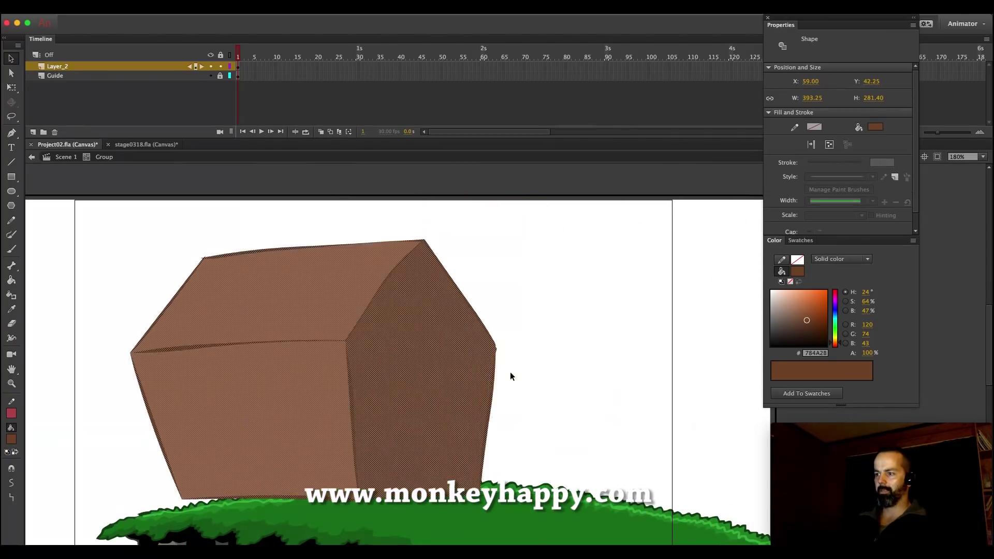
mouse_move(348, 397)
left_mouse_down()
mouse_move(545, 406)
mouse_move(346, 415)
left_mouse_up()
key("super+z")
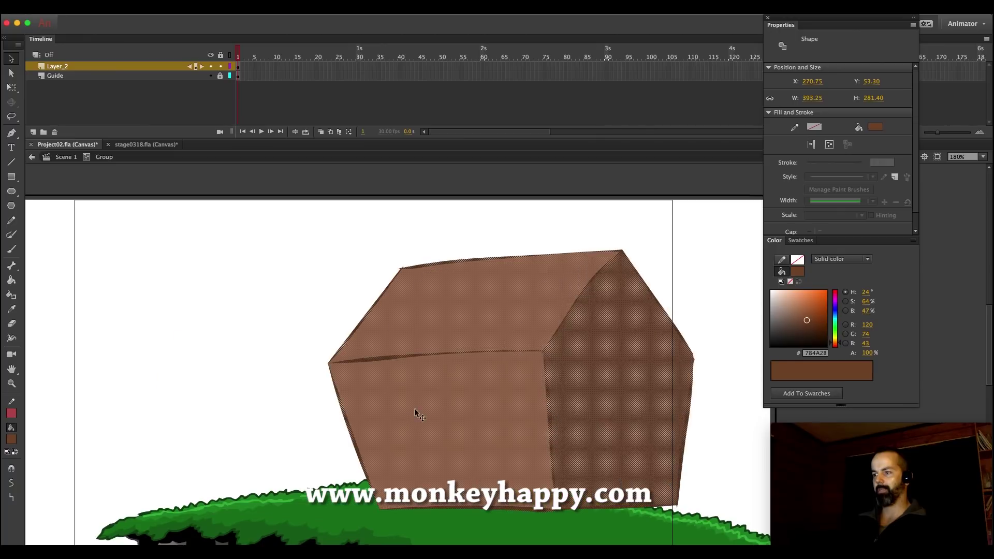
key("super+z")
key("super+z")
key("super+z")
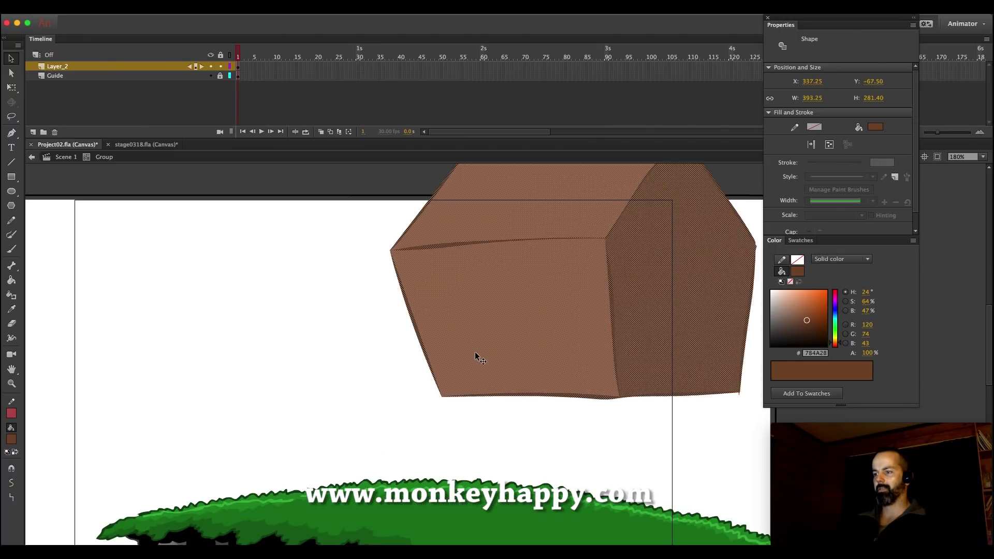
key("super+z")
Distort the house with Free Transform by pulling its upper right corner outward, and deselect it
key("q")
left_click_drag(608, 244, 647, 236)
left_click(662, 303)
scroll(580, 331, "down", 2)
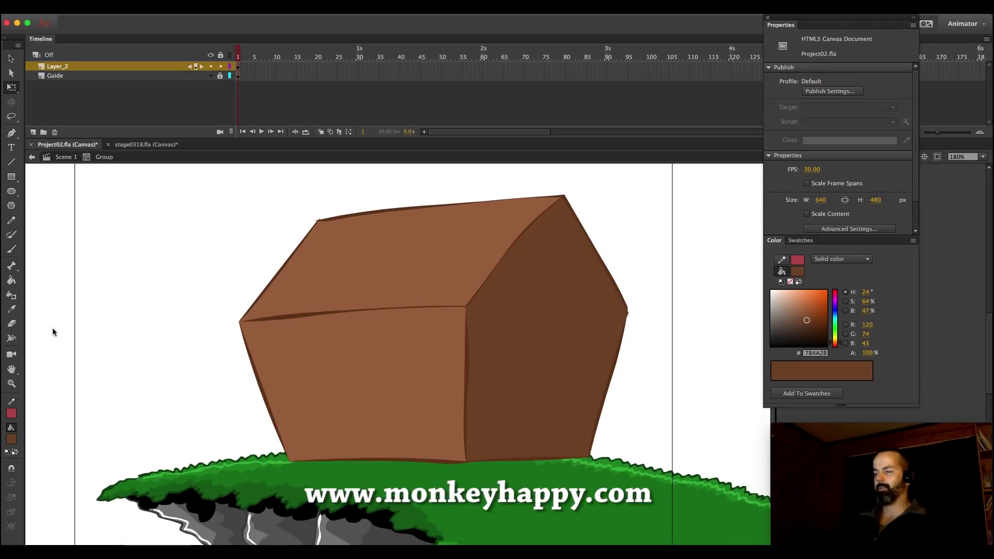
Brush a second line below the overhanging roof's eave and gable edges in 3C2313 to give the roof thickness, redoing the first attempt
left_click(13, 384)
left_click(566, 432, "alt")
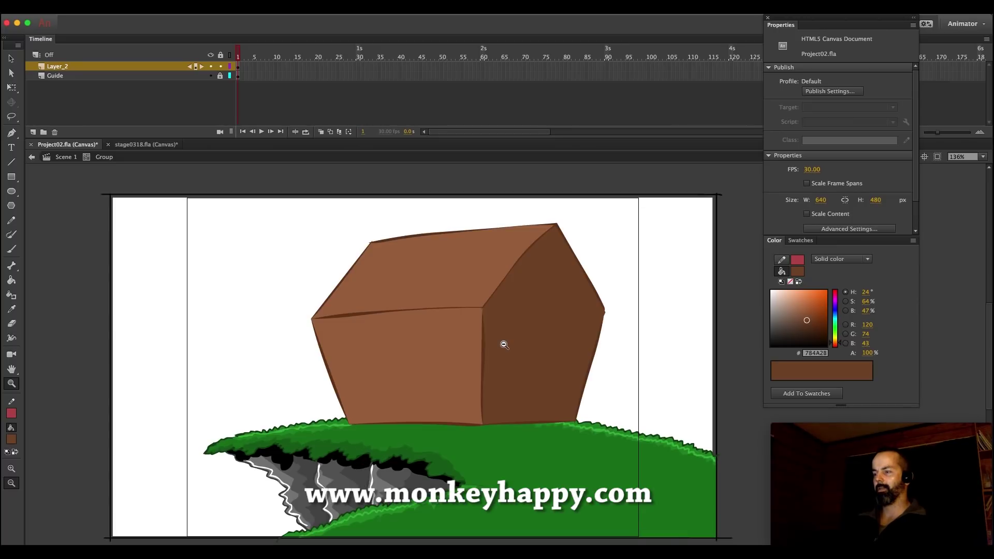
left_click_drag(623, 476, 406, 175)
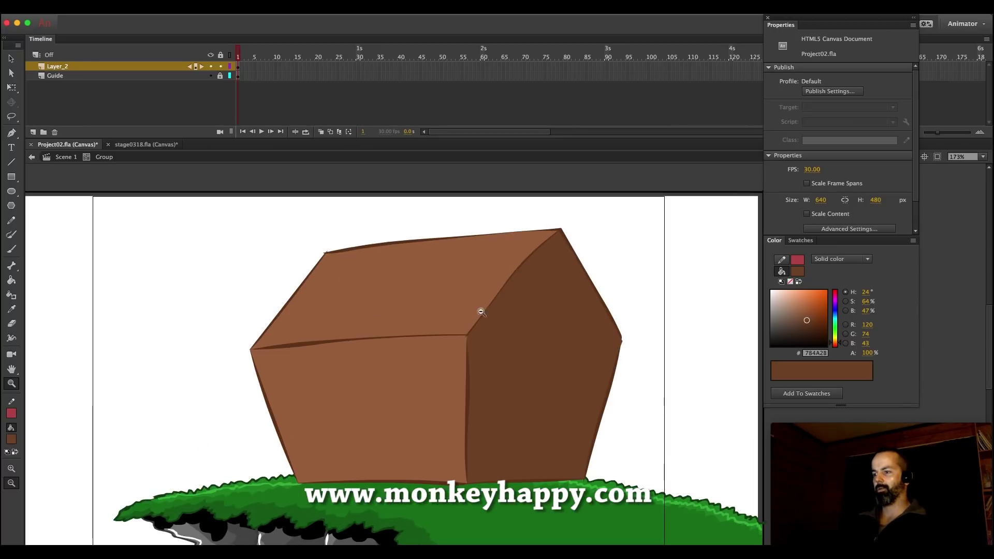
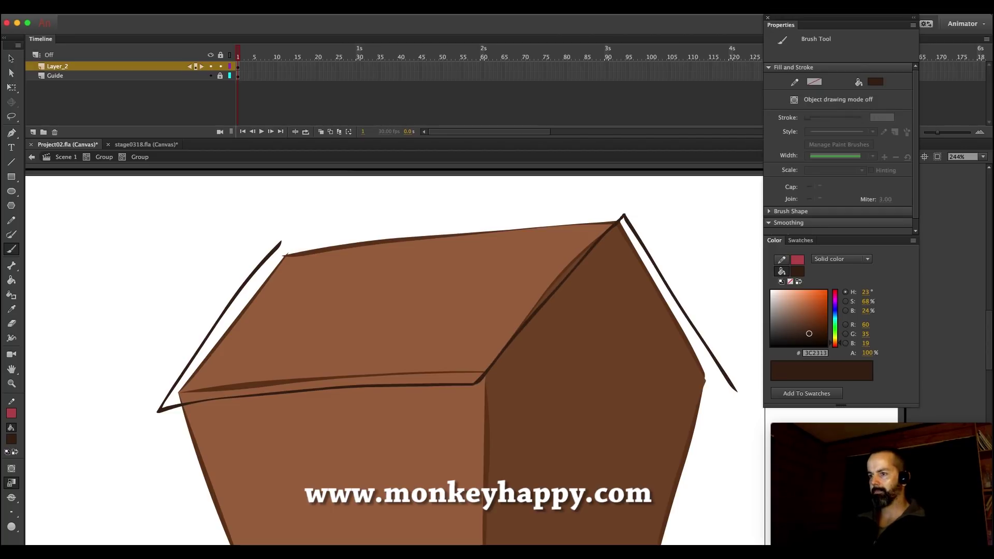
left_click_drag(161, 422, 363, 407)
key("super+z")
mouse_move(162, 422)
left_mouse_down()
mouse_move(482, 399)
mouse_move(609, 247)
mouse_move(635, 247)
left_mouse_up()
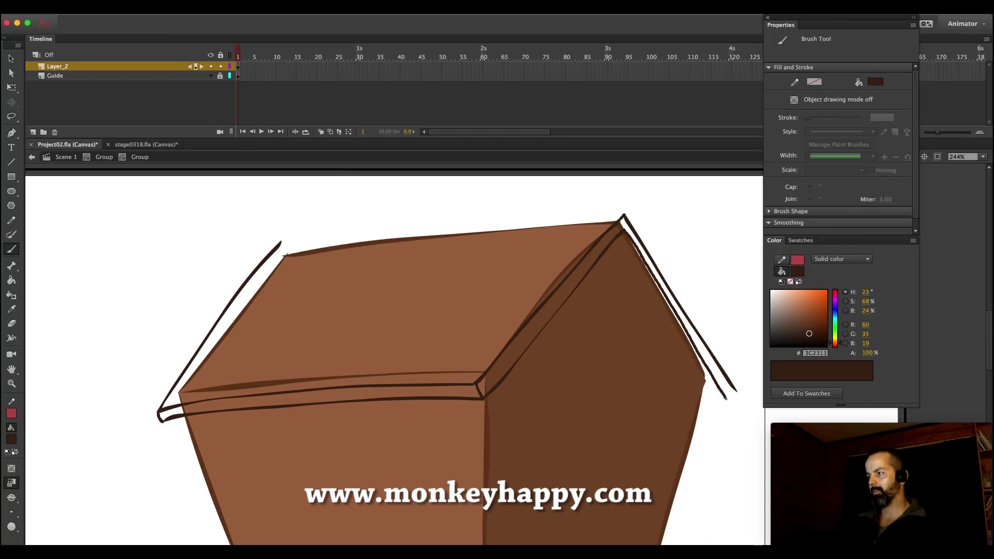
key("v")
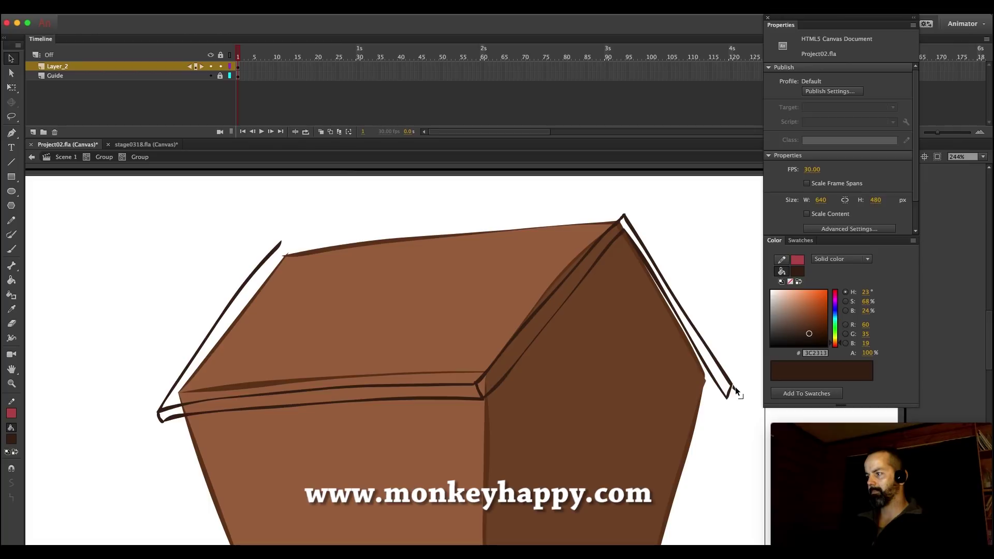
key("b")
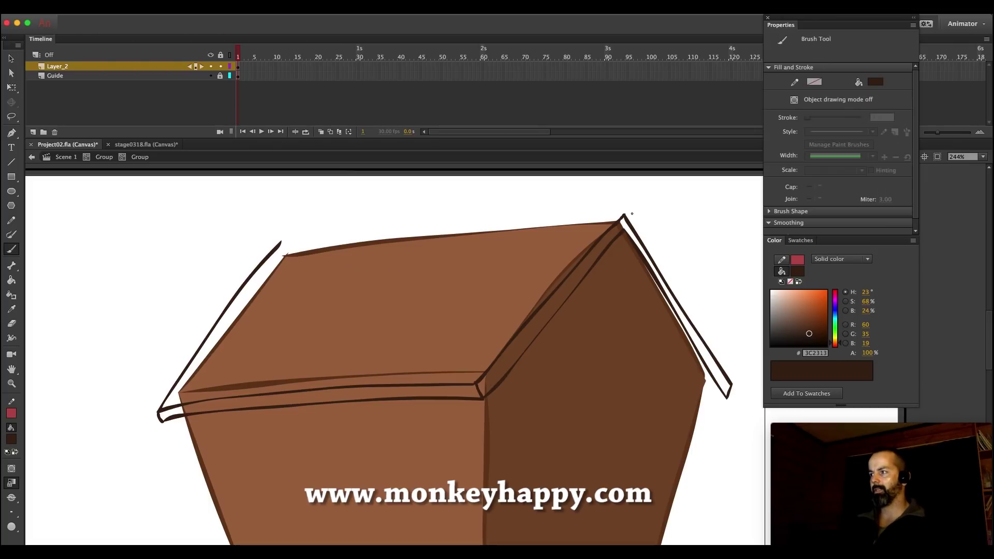
Brush the roof's ridge line in 3C2313 and pull its back corner slightly to close the outline
left_click_drag(625, 214, 280, 242)
key("v")
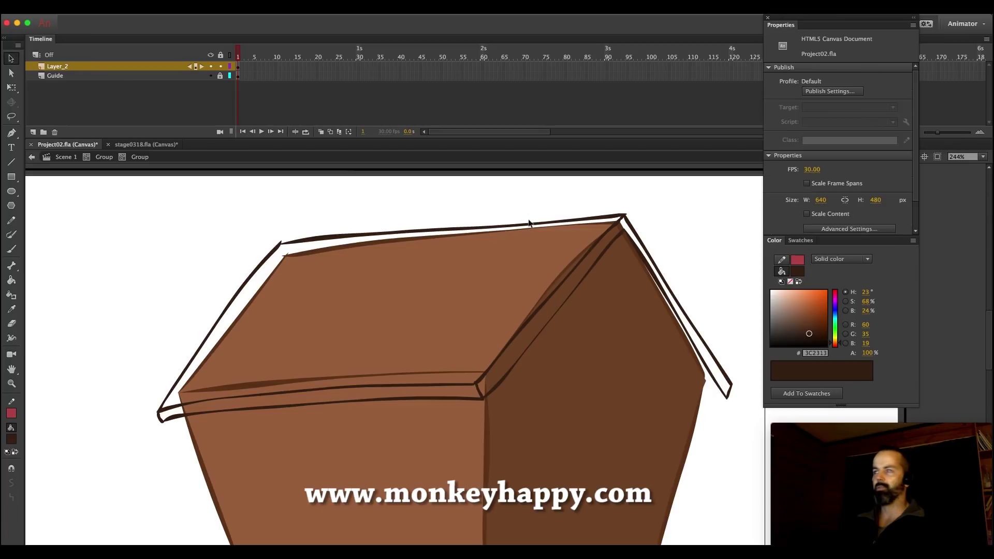
mouse_move(341, 239)
left_mouse_down()
mouse_move(240, 254)
mouse_move(254, 251)
left_mouse_up()
left_click(280, 243)
left_click(221, 218)
Smooth the whole dark brown roof outline once and deselect it
double_click(289, 247)
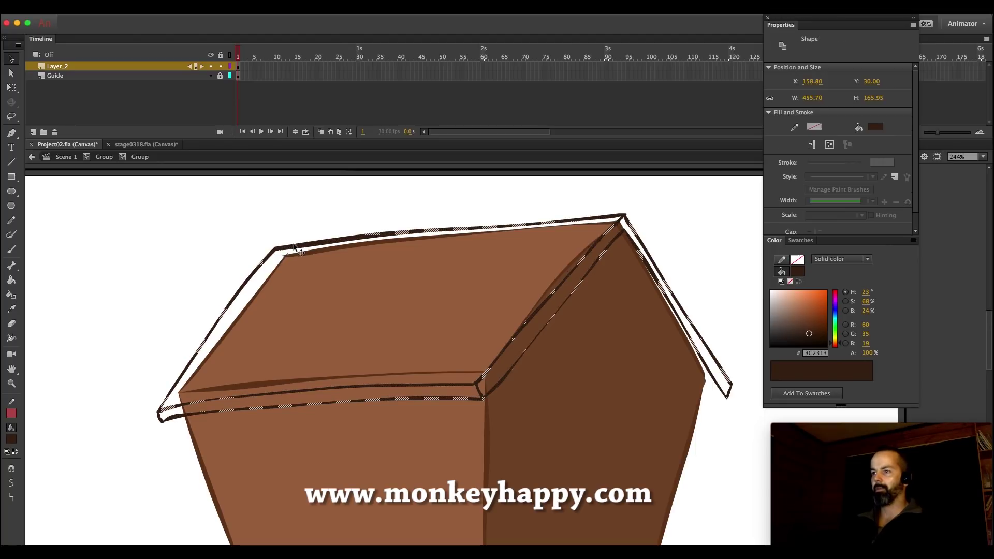
left_click(12, 484)
left_click(165, 273)
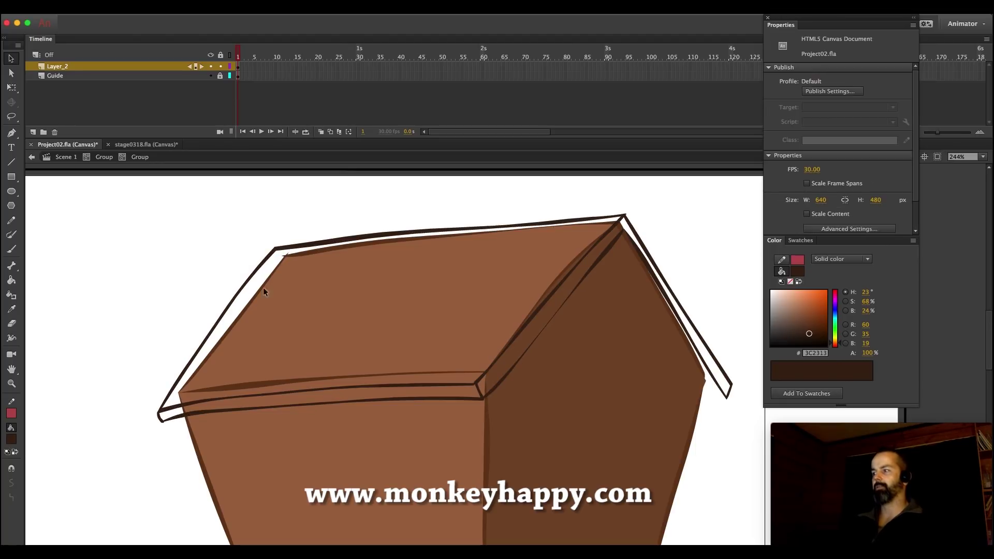
Brush the underside edge beneath the far gable overhang and fill the enclosed underside with black 000000, adjusting the gap size
key("b")
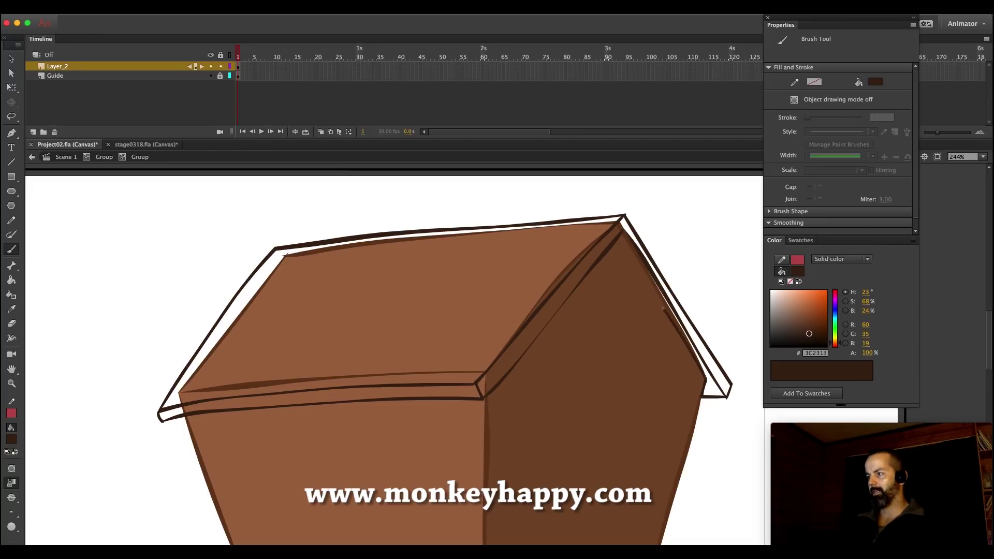
key("k")
mouse_move(834, 435)
left_click(826, 346)
left_click(667, 302)
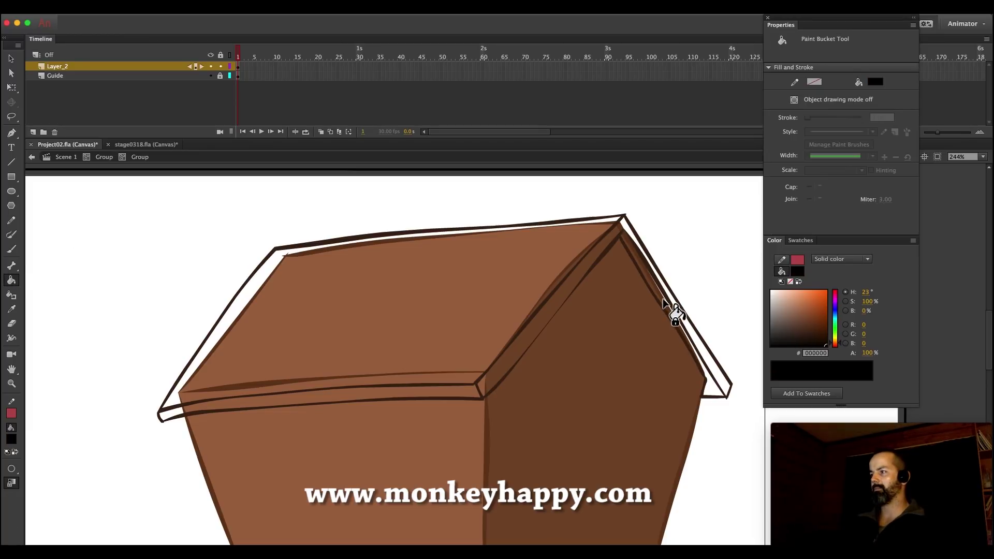
key("super+z")
left_click(12, 469)
left_click(57, 502)
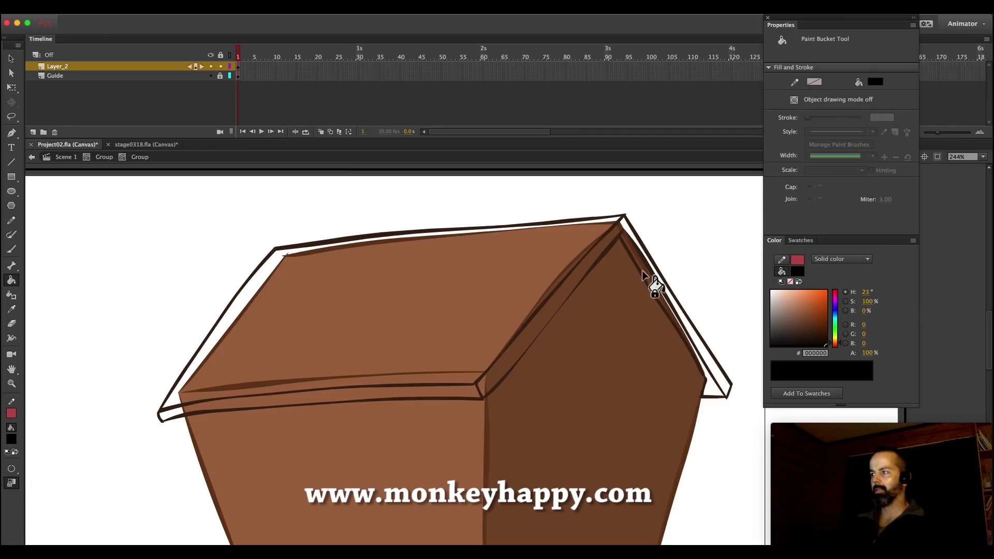
left_click(644, 264)
Fill the roof's large top surface with a reddish brown
key("i")
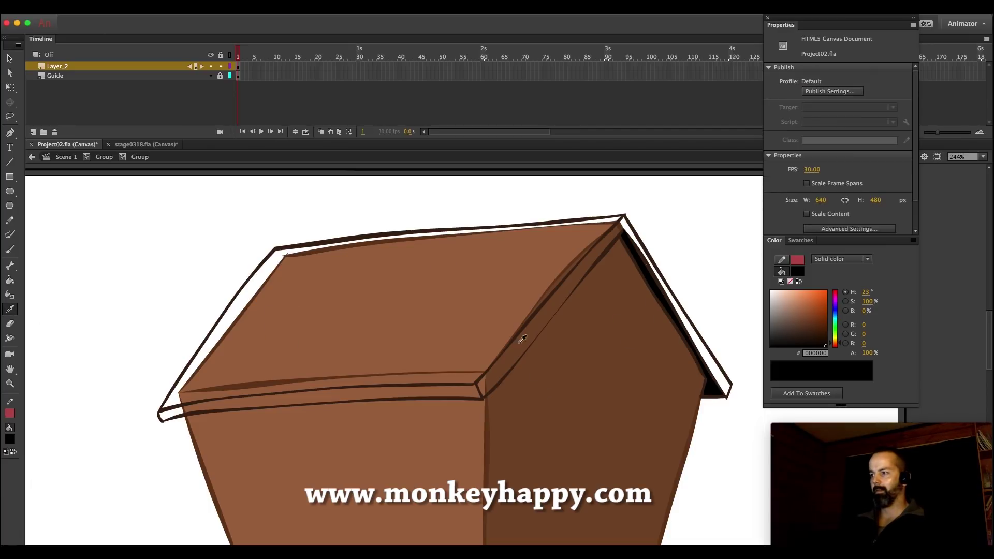
left_click(501, 357)
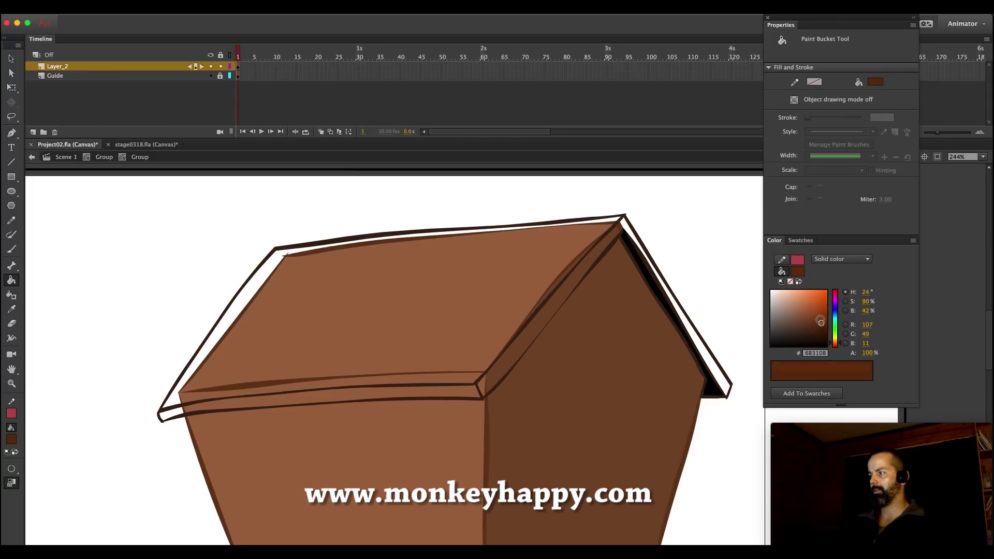
left_click(426, 306)
Fill the roof's eave and both gable edge strips with 6F320A and leave the roof's group
left_click(822, 322)
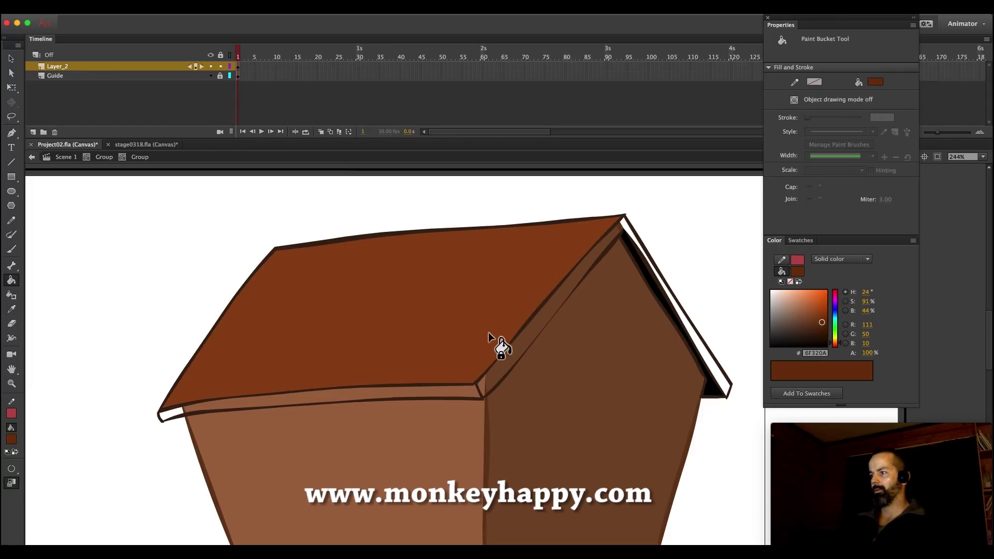
left_click(506, 350)
left_click(458, 396)
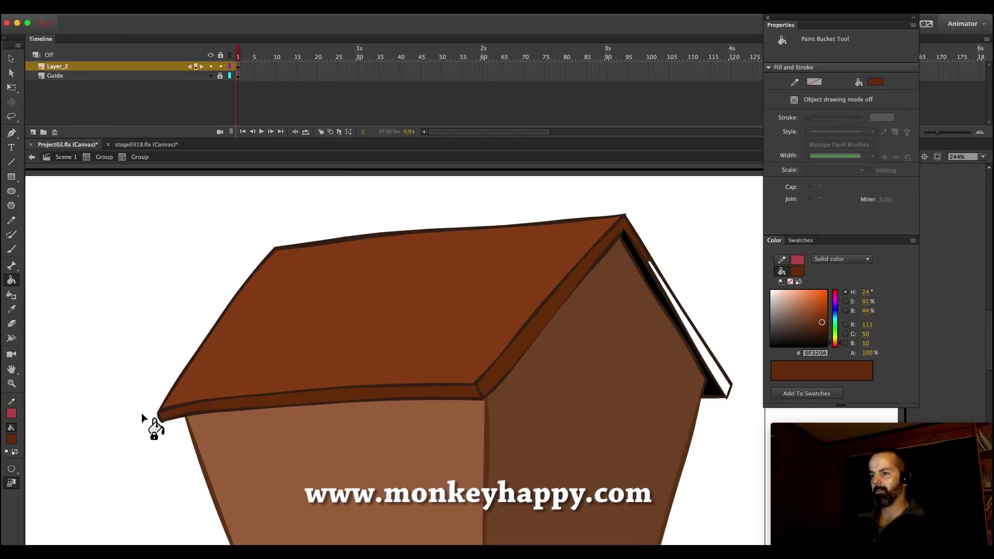
left_click(11, 469)
left_click(39, 468)
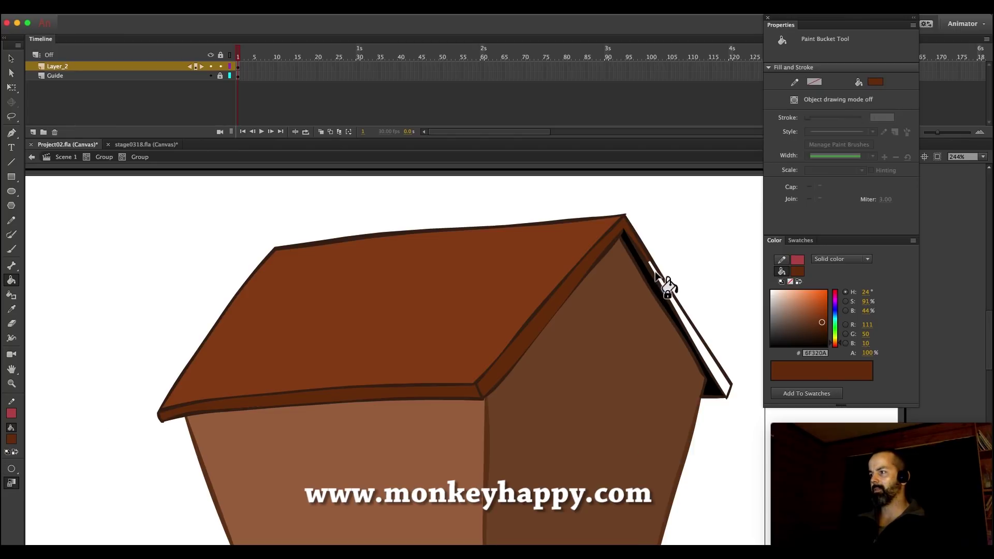
left_click(658, 275)
left_click(104, 156)
Try moving the roof group away from the house twice and undo both moves
key("v")
left_click_drag(454, 357, 642, 274)
key("super+z")
left_click_drag(480, 327, 152, 298)
key("super+z")
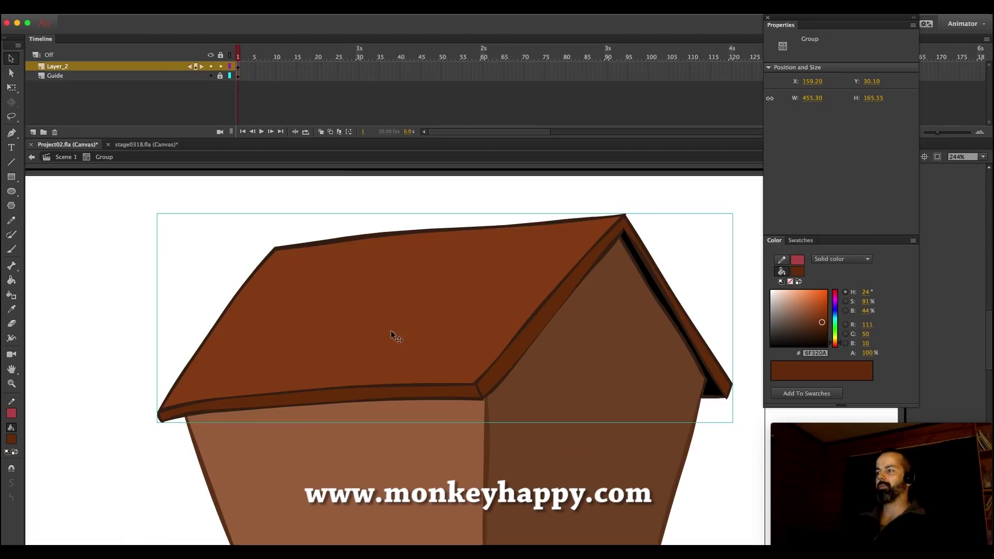
left_click(667, 253)
Examine how the roof's eave and overhang sit against the house walls, up close and in the full scene
key("z")
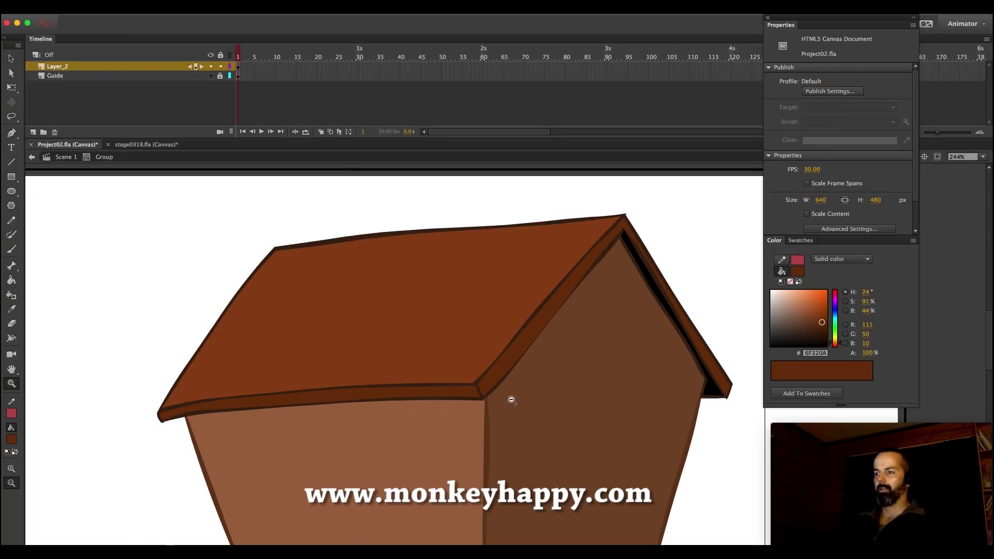
left_click(510, 399, "alt")
left_click_drag(606, 457, 339, 285)
left_click(524, 357)
left_click_drag(660, 457, 401, 301)
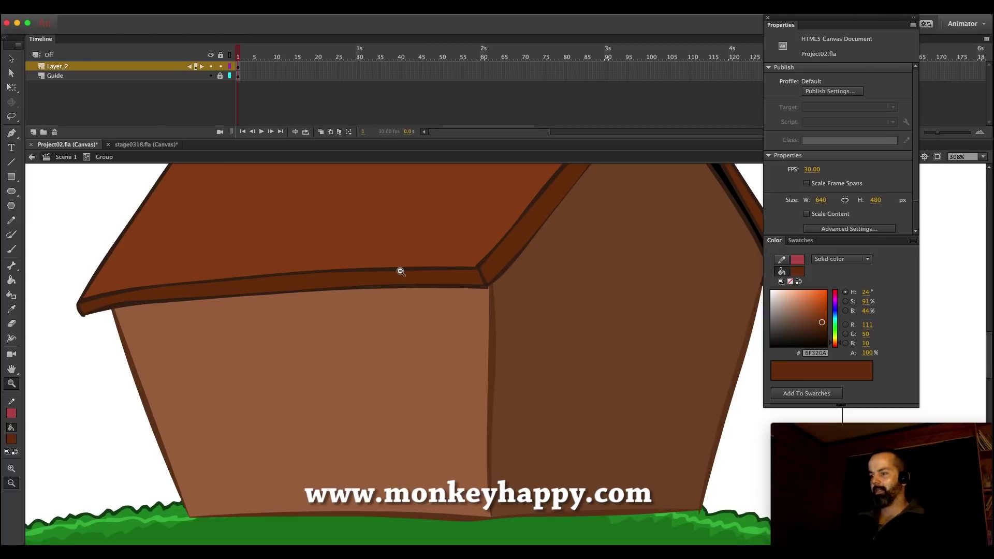
left_click_drag(43, 202, 718, 488)
key("v")
left_click(236, 284)
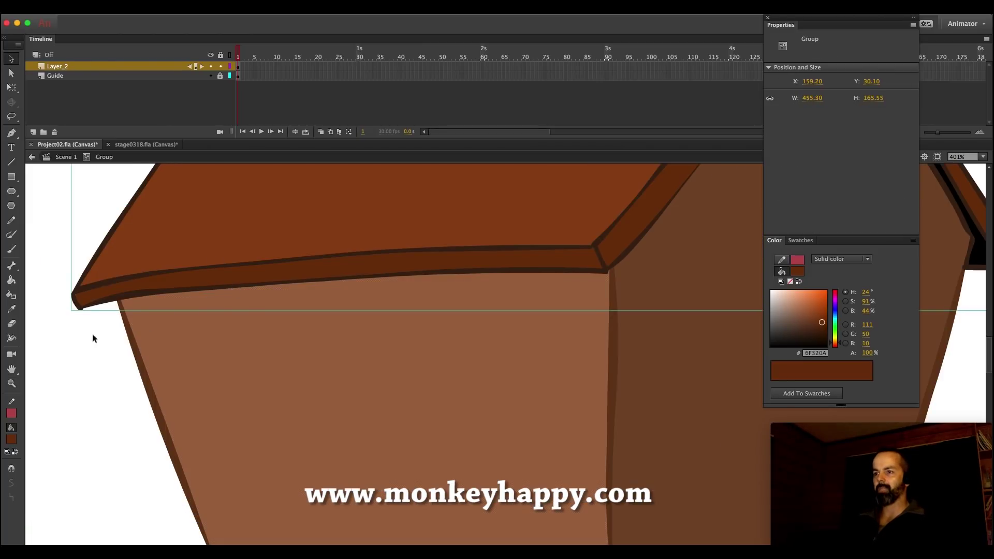
left_click(10, 387)
left_click(559, 358)
left_click(559, 358)
left_click_drag(693, 503, 293, 188)
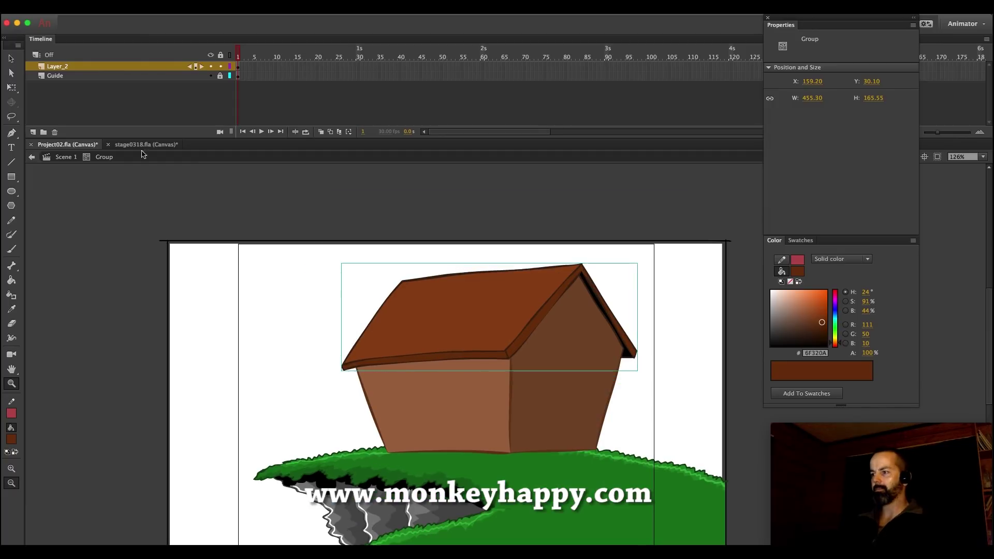
Try the house body in front of the roof, undo its test move, and send it behind the roof again
left_click(11, 60)
left_click_drag(334, 254, 675, 489)
left_click(479, 351, "shift")
key("shift+Down")
key("shift+Up")
key("shift+Down")
left_click_drag(529, 404, 216, 451)
key("super+z")
key("super+g")
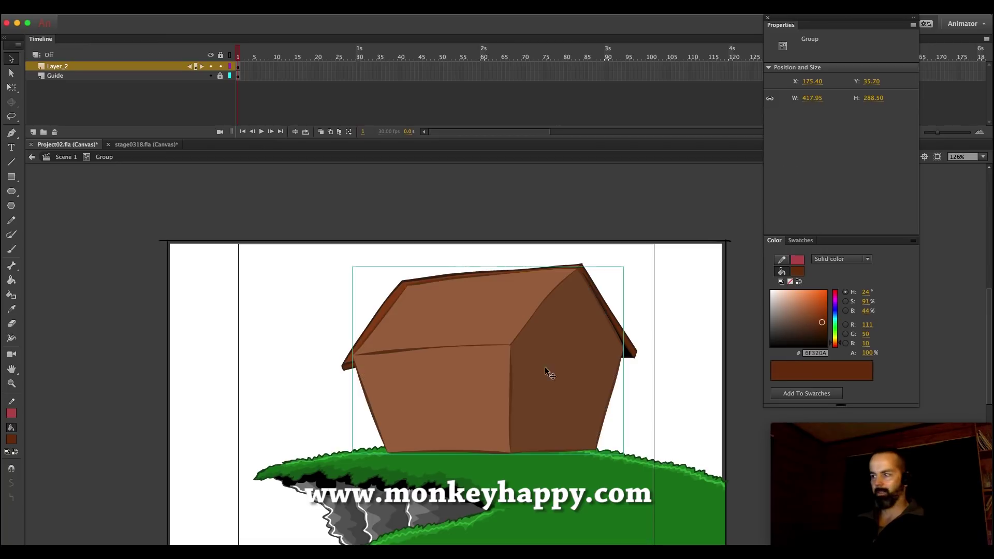
key("super+shift+Down")
left_click(491, 324)
left_click(224, 335)
Brush the outline of a short beam in 441F06 as a new group under the eave's outer corner
left_click(11, 384)
left_click_drag(216, 299, 800, 447)
left_click_drag(585, 452, 267, 268)
left_click(11, 309)
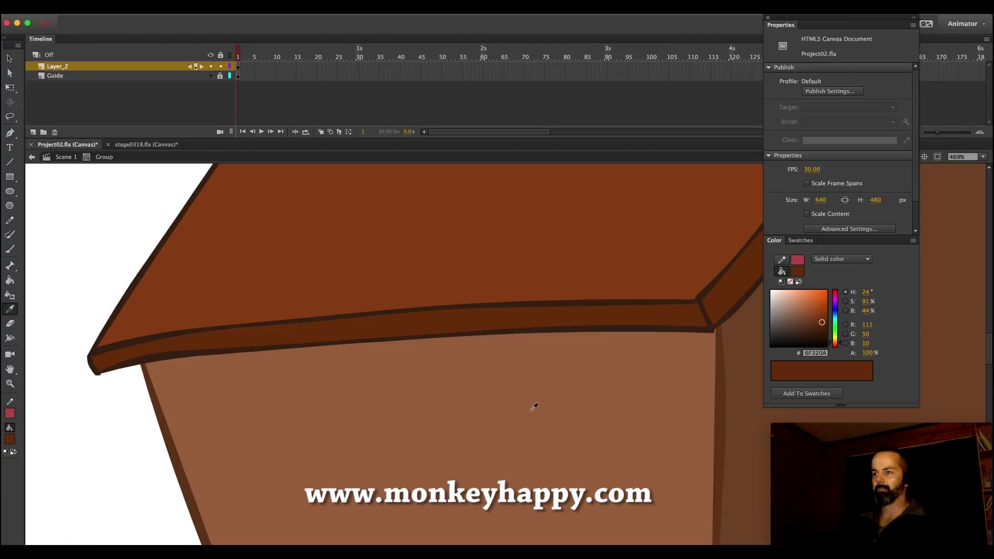
left_click(821, 332)
key("super+g")
key("b")
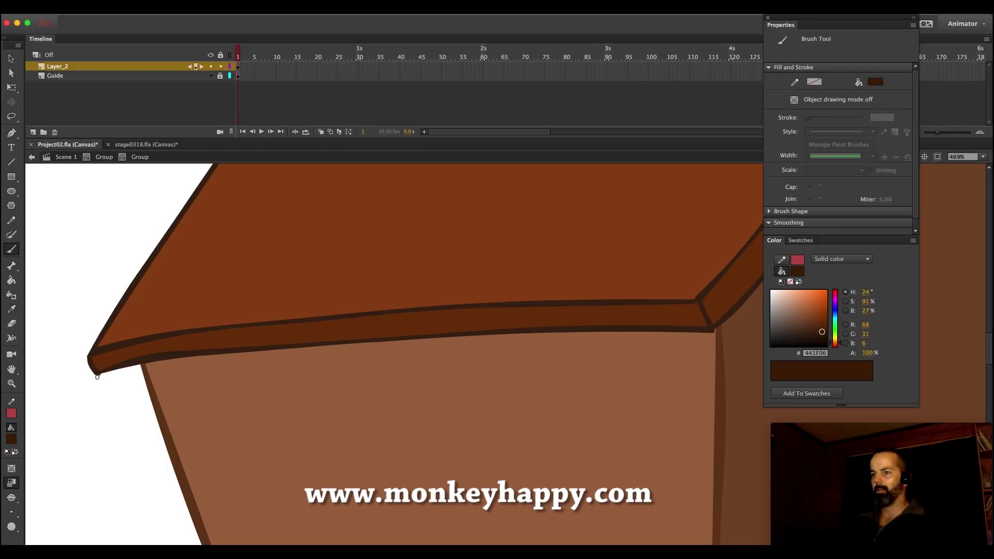
mouse_move(119, 359)
left_mouse_down()
mouse_move(209, 418)
mouse_move(253, 416)
mouse_move(150, 350)
left_mouse_up()
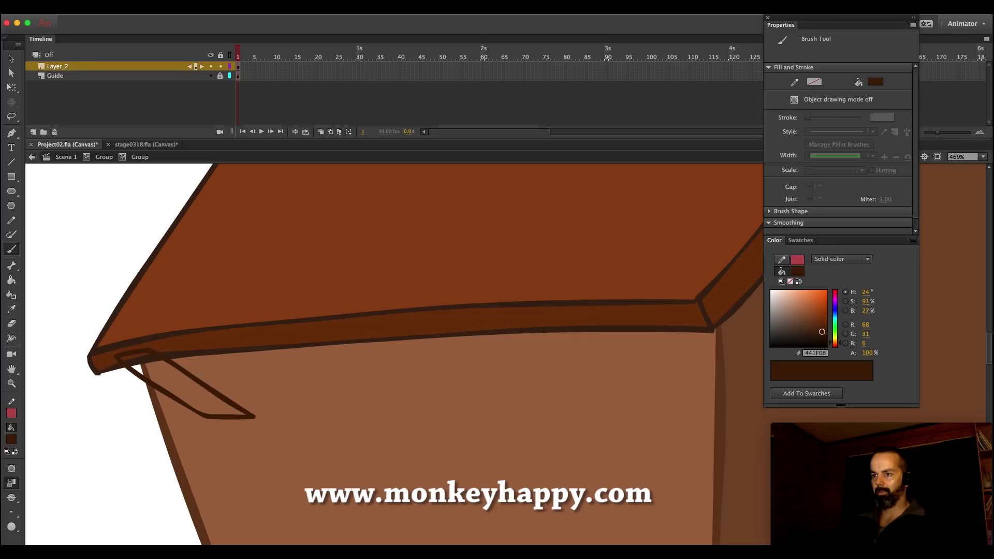
mouse_move(229, 368)
left_mouse_down()
mouse_move(182, 338)
mouse_move(150, 350)
left_mouse_up()
Send the beam's group backward in the stacking order and reopen it for editing
key("v")
left_click(104, 157)
left_click(191, 348)
key("super+shift+Down")
double_click(224, 366)
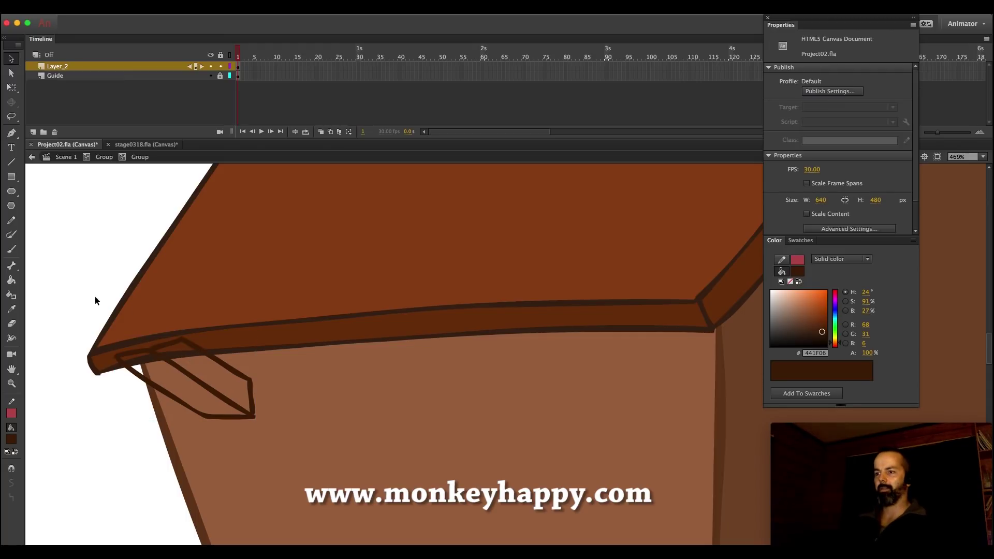
Fill the beam's upper face with 713E1B and its lower face with the darker 482811
left_click(11, 309)
left_click(221, 360)
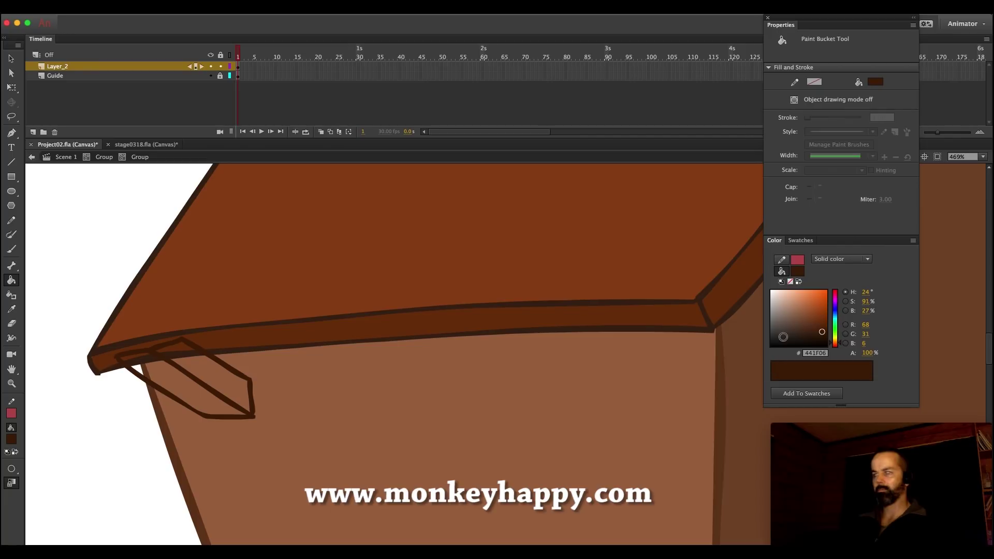
left_click(223, 385)
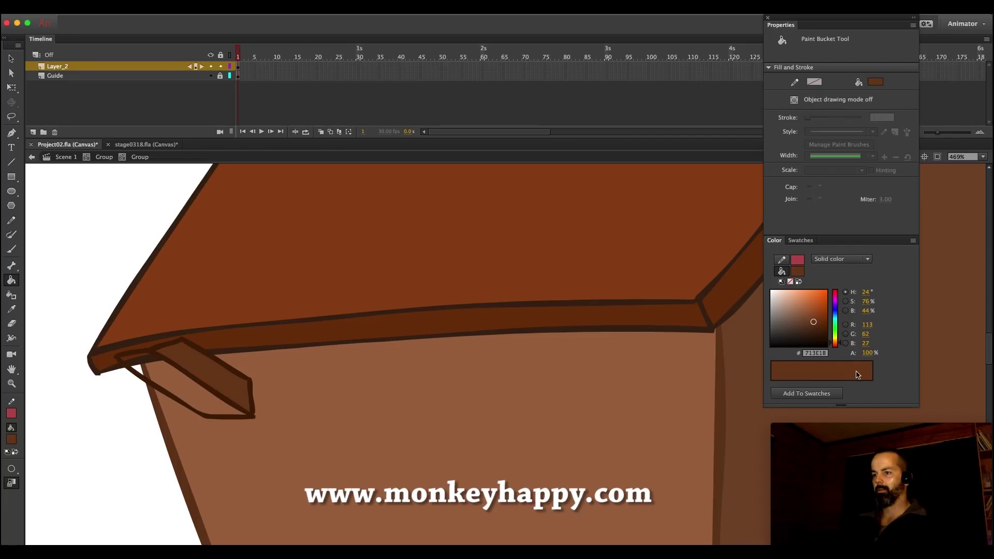
left_click_drag(817, 325, 814, 330)
left_click(182, 395)
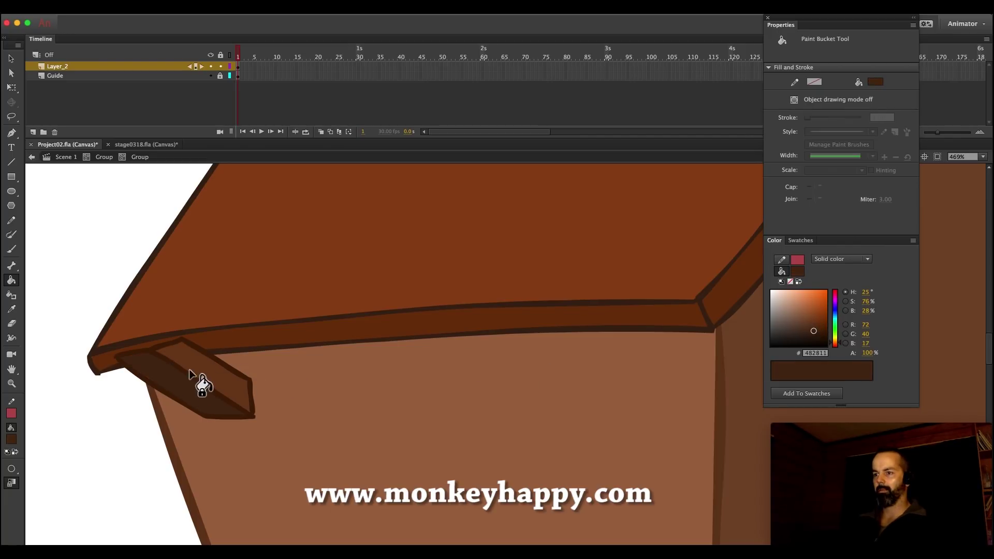
Smooth the whole beam shape twice and deselect it
left_click(10, 59)
left_click_drag(62, 281, 393, 461)
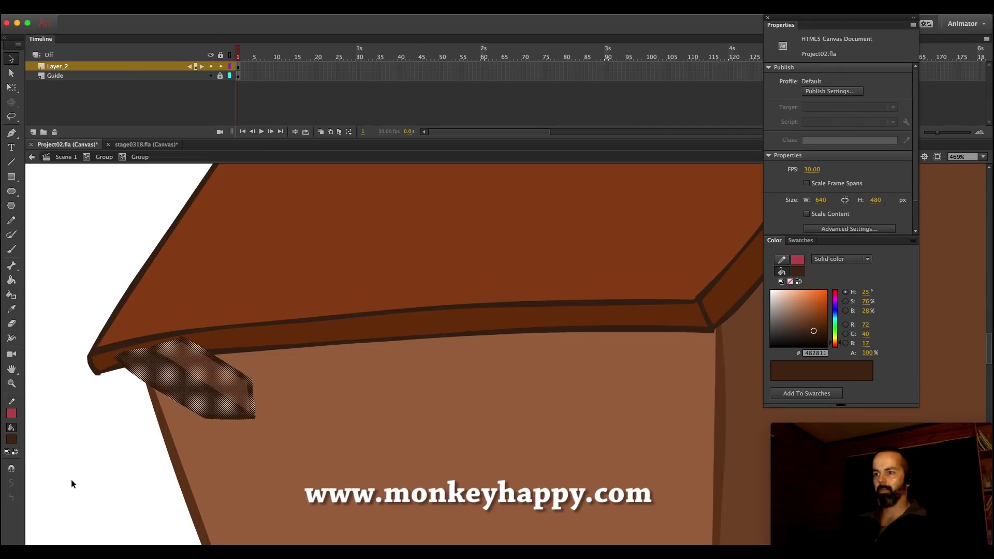
left_click(11, 482)
left_click(12, 483)
left_click(99, 444)
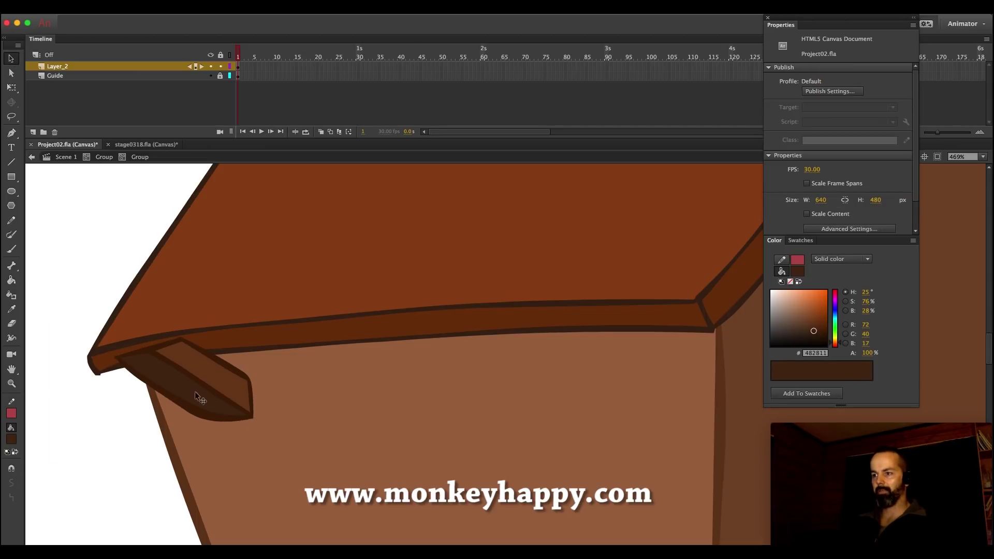
left_click(11, 220)
mouse_move(199, 409)
left_mouse_down()
mouse_move(204, 430)
mouse_move(278, 421)
left_mouse_up()
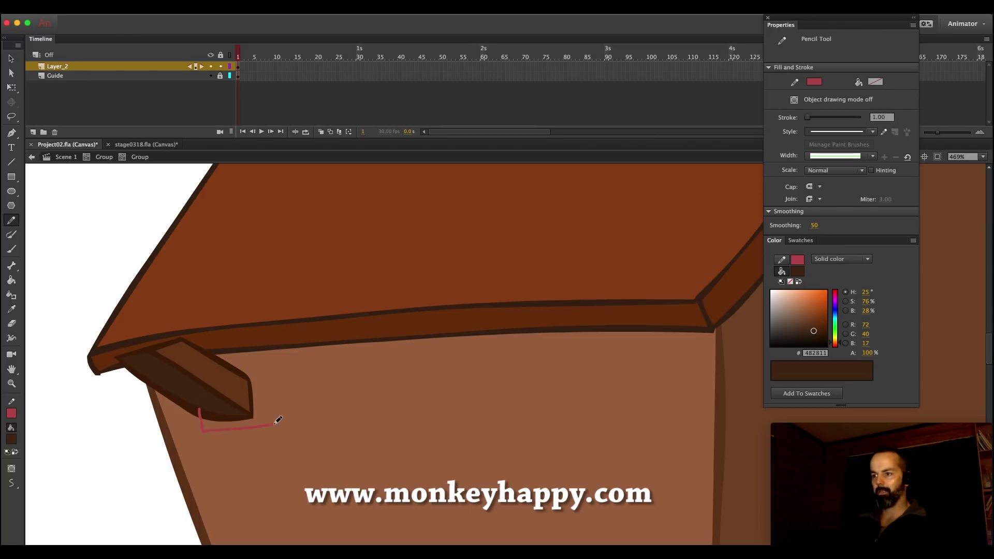
key("ctrl+z")
Draw a square Pencil outline in 3C0A0A on the wall around the beam's lower end
left_click(11, 413)
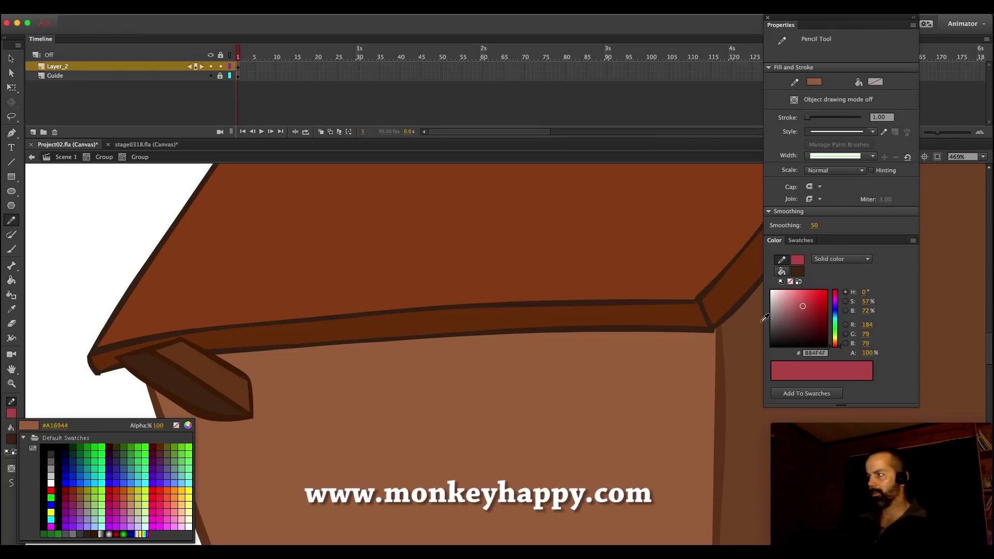
left_click(234, 340)
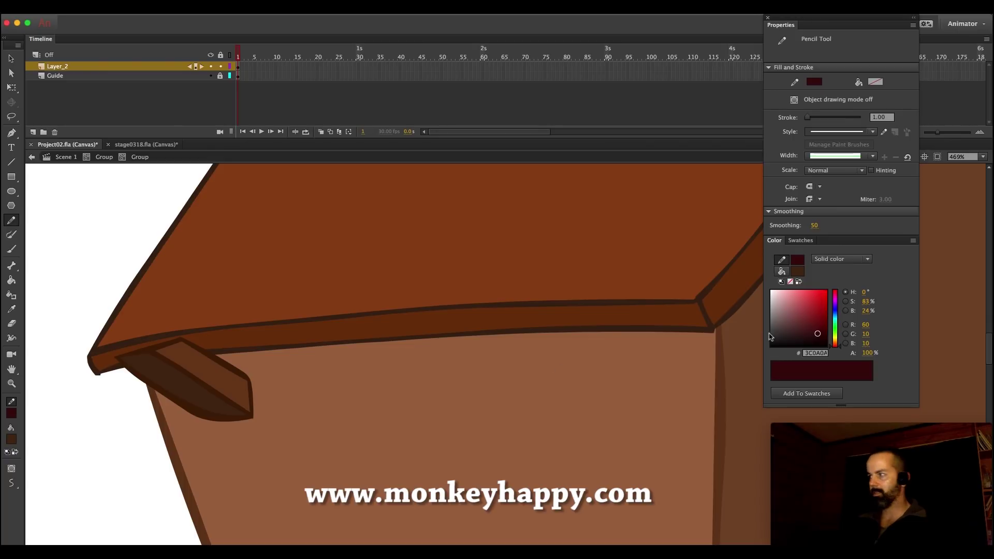
key("b")
left_click(11, 220)
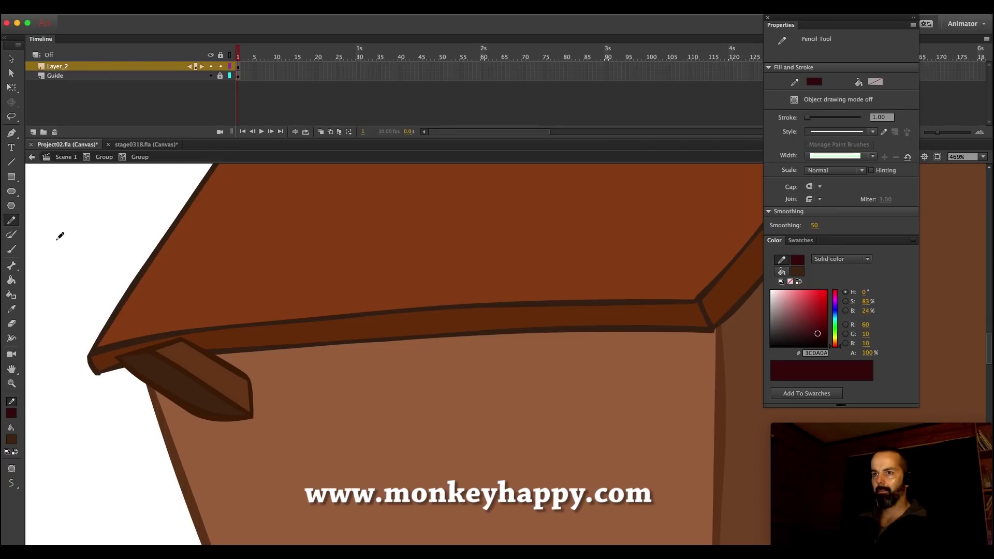
mouse_move(193, 391)
left_mouse_down()
mouse_move(200, 436)
mouse_move(264, 427)
mouse_move(265, 396)
mouse_move(211, 373)
left_mouse_up()
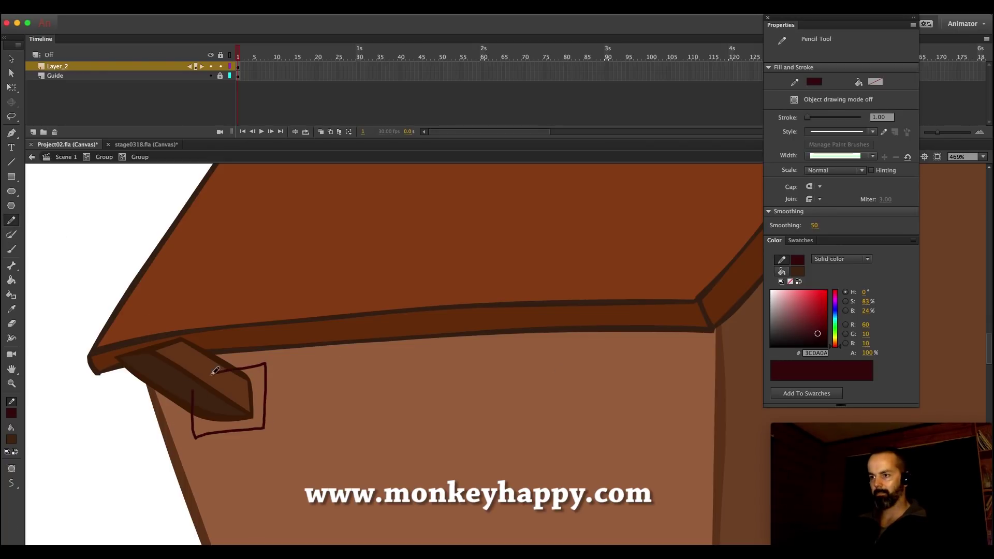
Fill the area between the beam's end and the square outline with black 000000, replacing a first brown fill
key("k")
left_click(826, 345)
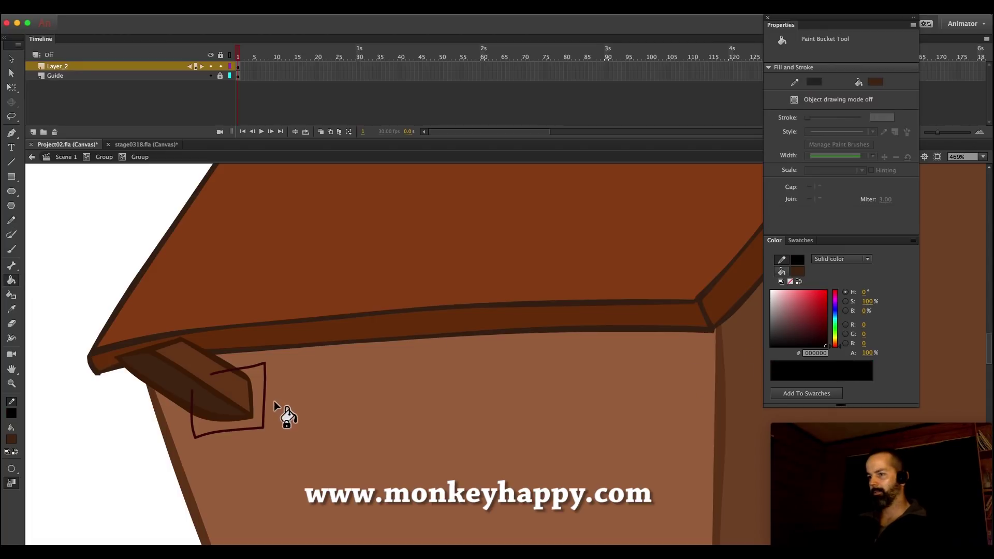
left_click(260, 407)
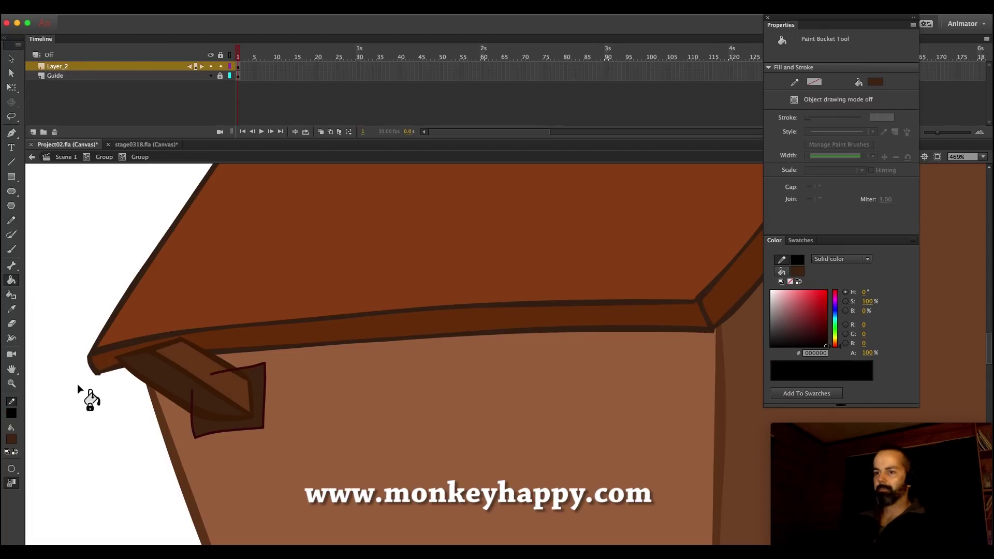
left_click(12, 439)
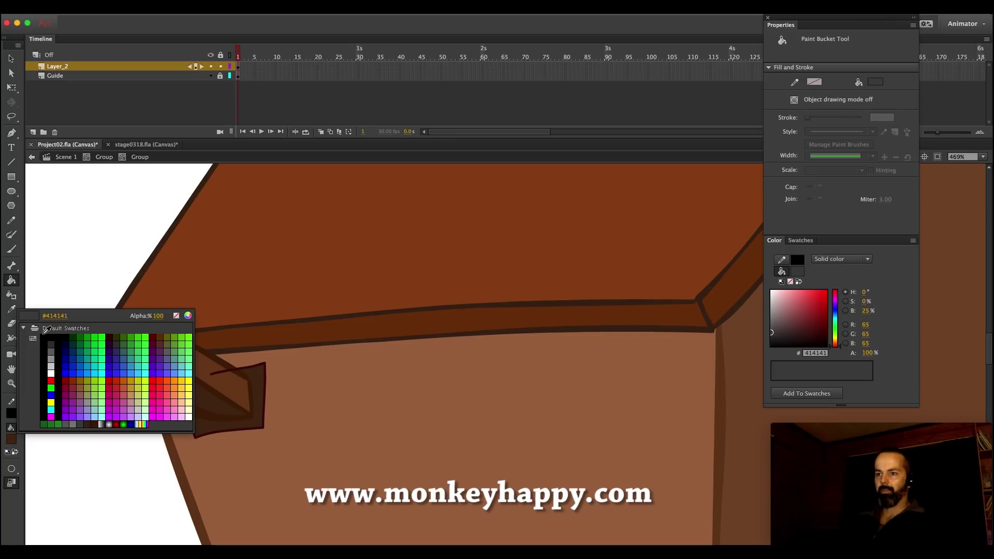
left_click(45, 337)
left_click(262, 383)
key("v")
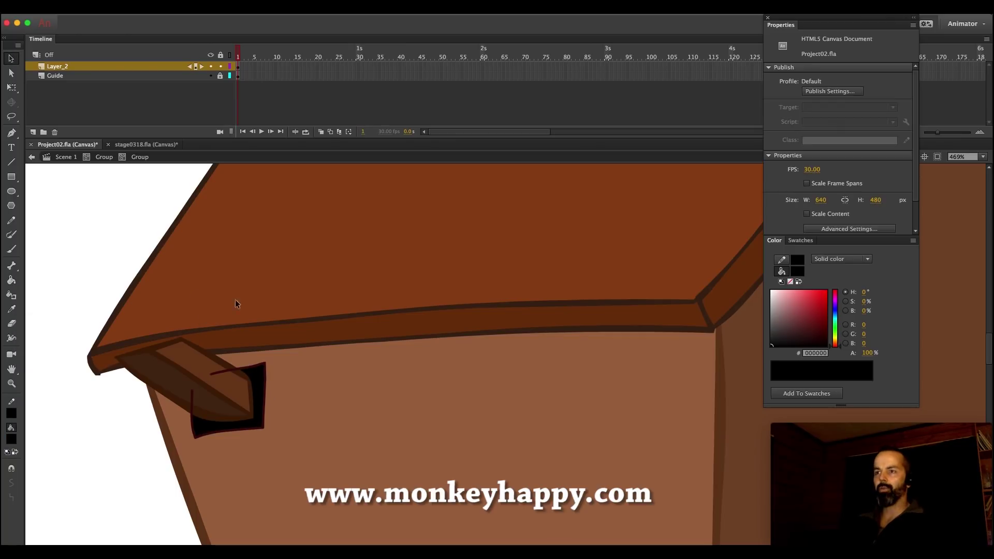
Delete the dark red outline strokes around the black square at the beam's lower end
left_click(266, 378)
left_click(84, 315)
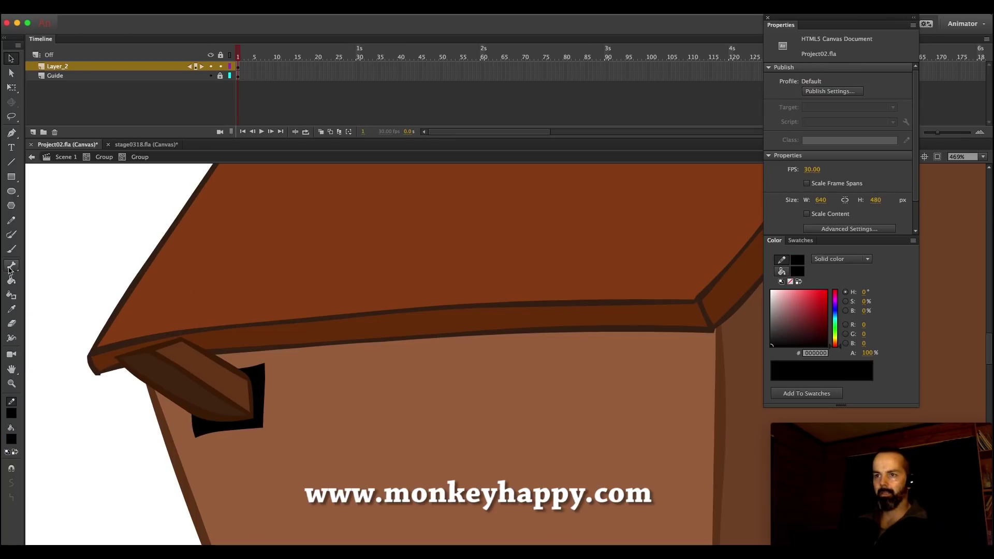
left_click(12, 221)
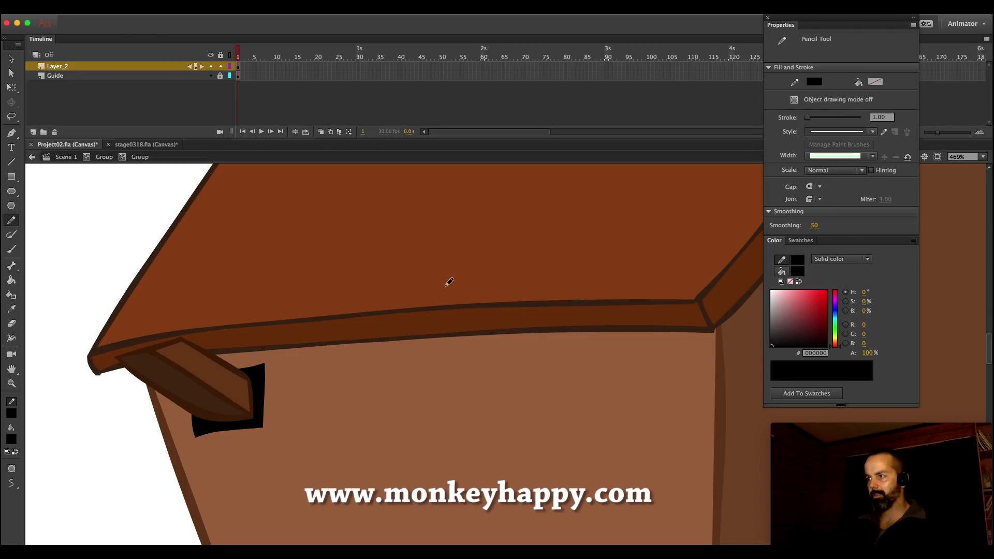
mouse_move(511, 239)
left_mouse_down()
mouse_move(561, 408)
mouse_move(657, 380)
left_mouse_up()
key("super+z")
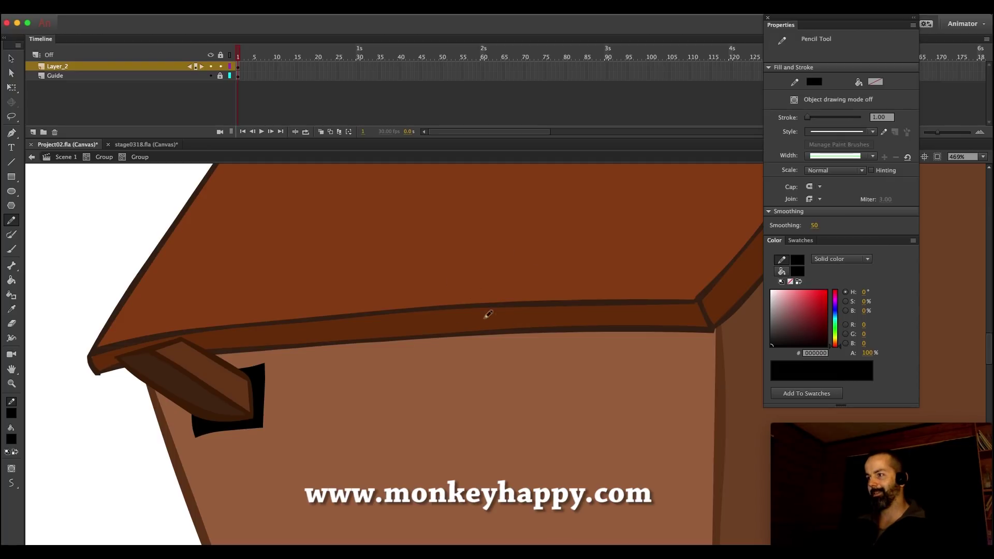
mouse_move(501, 190)
left_mouse_down()
mouse_move(434, 257)
mouse_move(571, 283)
mouse_move(393, 320)
mouse_move(438, 283)
mouse_move(564, 275)
left_mouse_up()
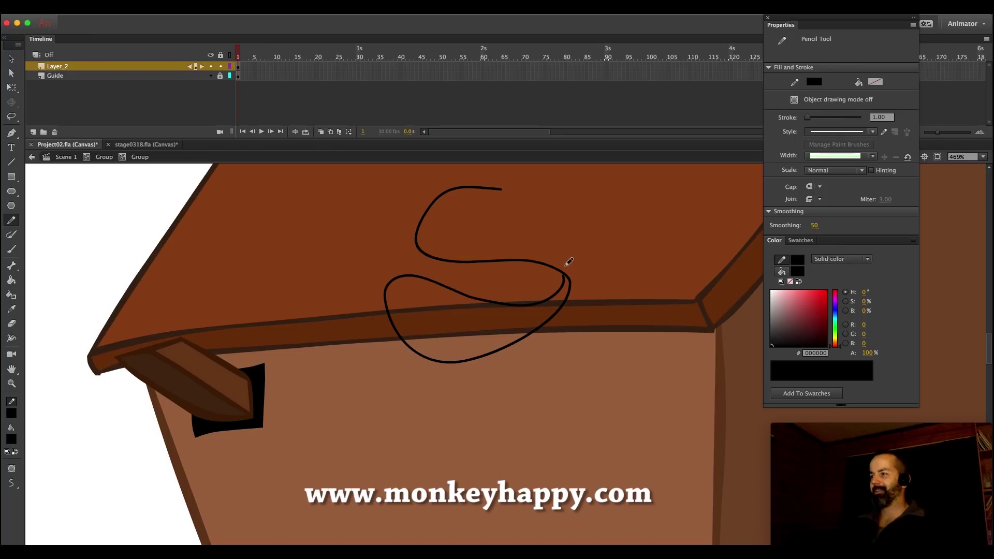
mouse_move(536, 202)
left_mouse_down()
mouse_move(459, 258)
mouse_move(433, 356)
mouse_move(439, 318)
left_mouse_up()
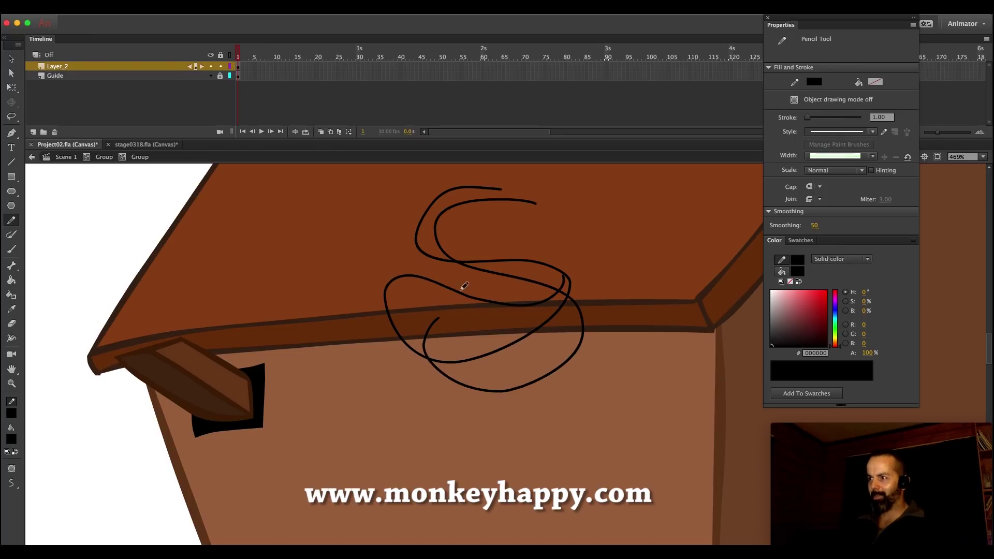
key("v")
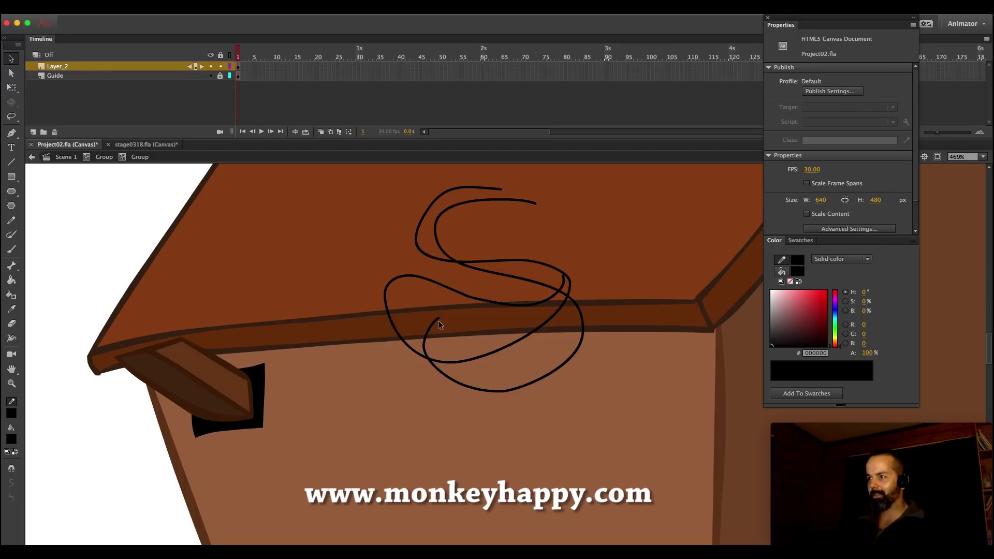
double_click(438, 321)
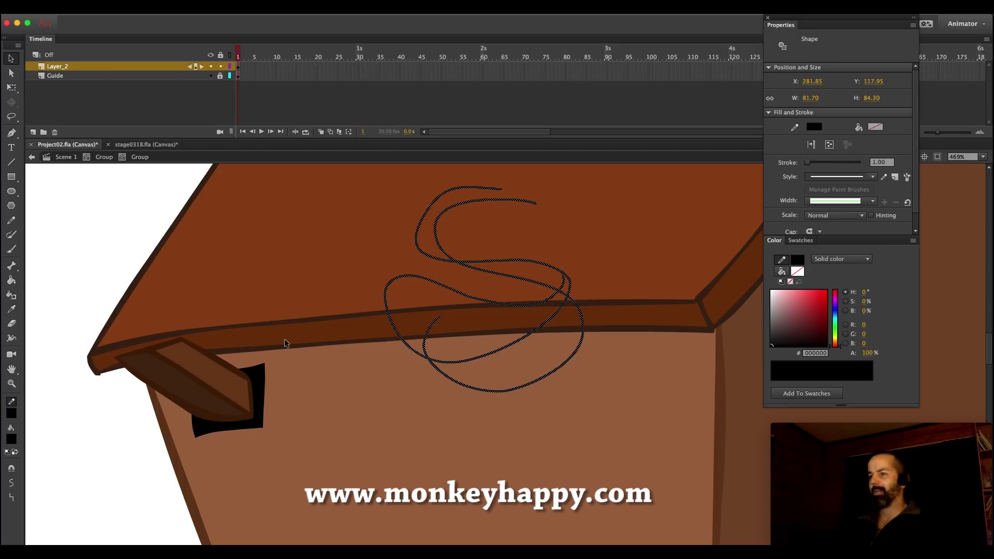
key("Delete")
left_click(12, 220)
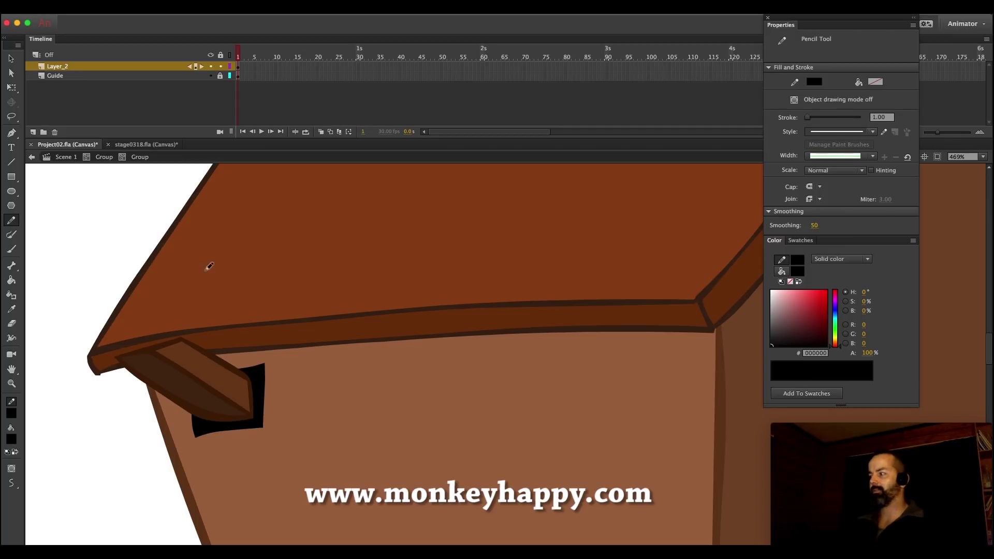
key("i")
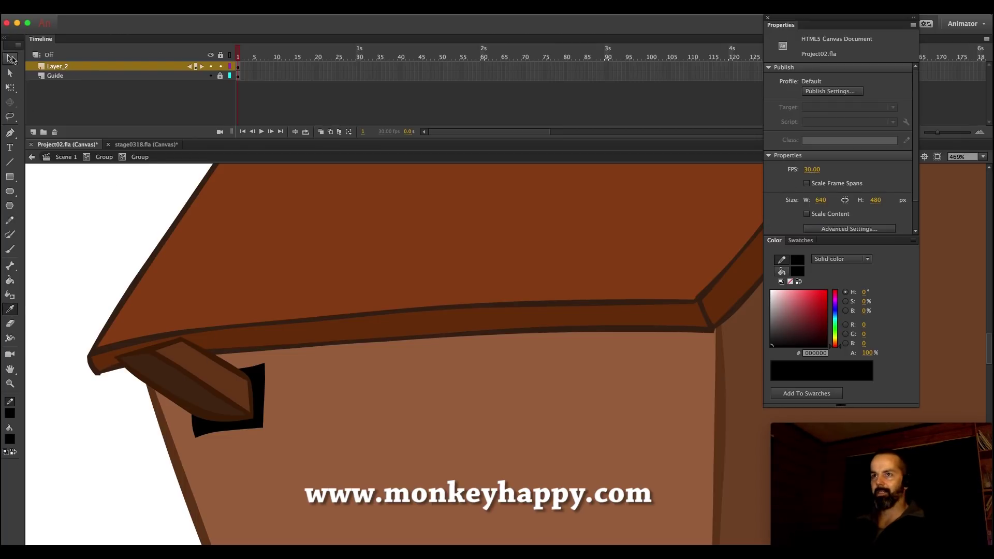
left_click(11, 220)
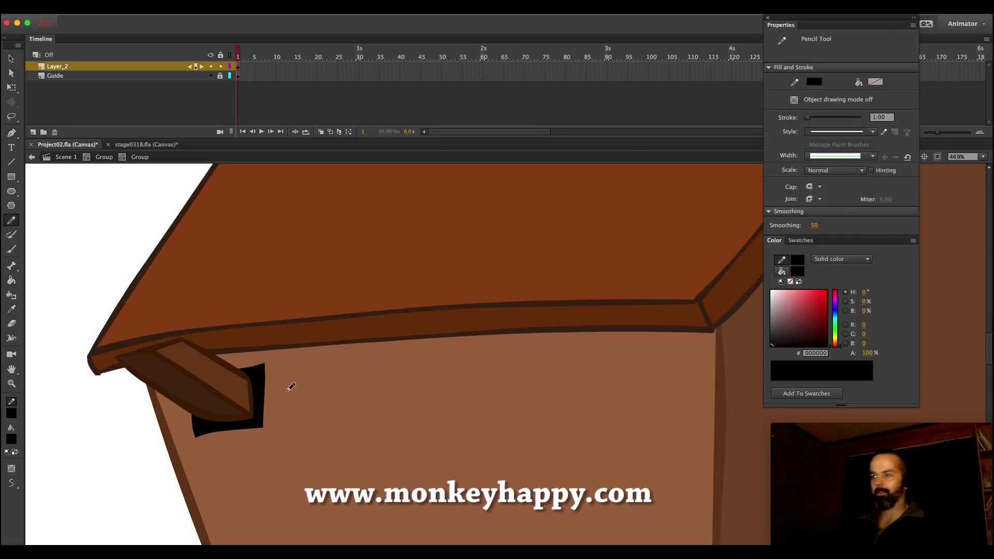
key("b")
mouse_move(339, 350)
left_mouse_down()
mouse_move(379, 451)
mouse_move(434, 510)
mouse_move(425, 371)
left_mouse_up()
key("ctrl+z")
Scale the beam group down to about 54.6 by 36.7 and move it up to about X 167.4, Y 174.35 under the eave
left_click(12, 58)
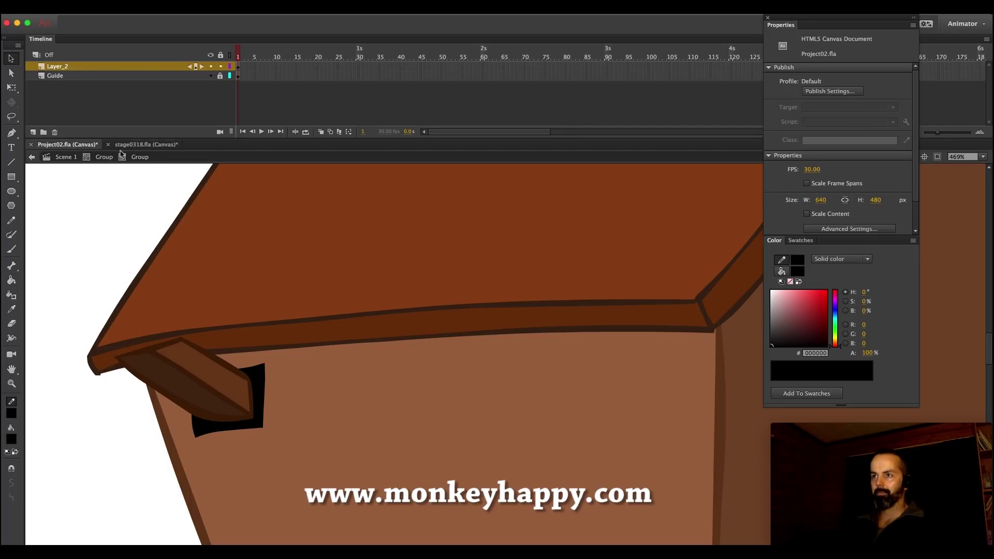
left_click(104, 157)
left_click_drag(243, 400, 234, 395)
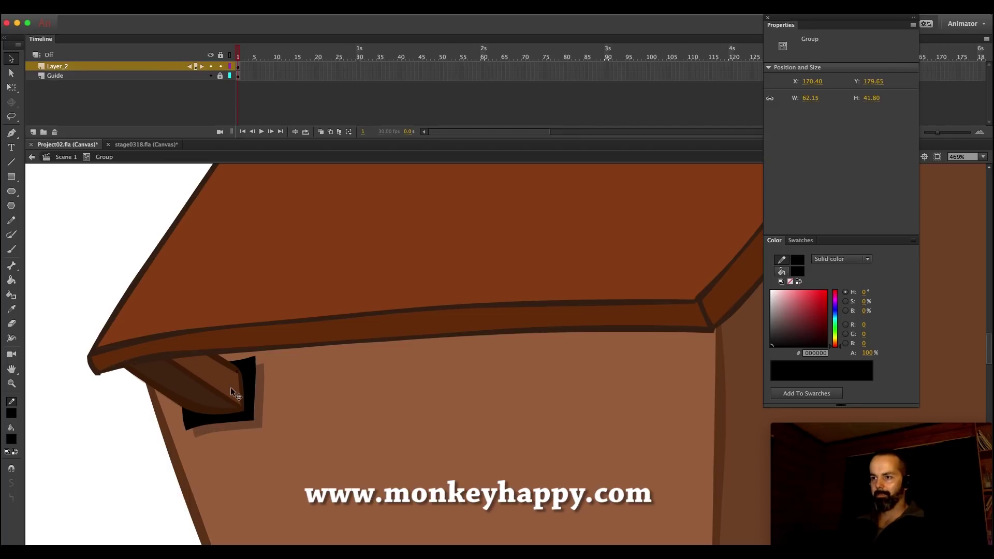
key("q")
mouse_move(259, 431)
left_mouse_down()
mouse_move(226, 410)
mouse_move(257, 425)
left_mouse_up()
left_click_drag(222, 394, 215, 382)
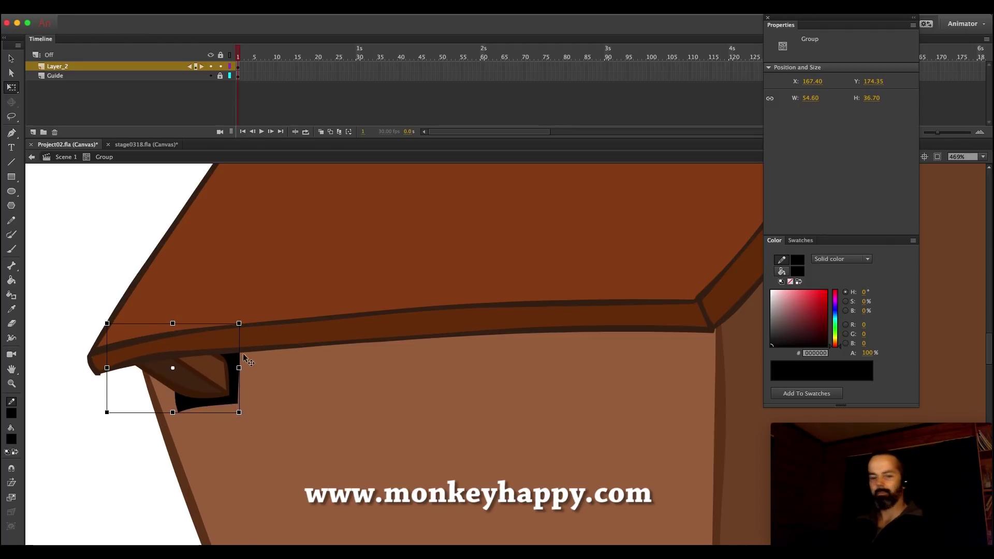
Add a lighter 965122 highlight sliver along the beam's central edge inside the beam group, and group the sliver
double_click(233, 384)
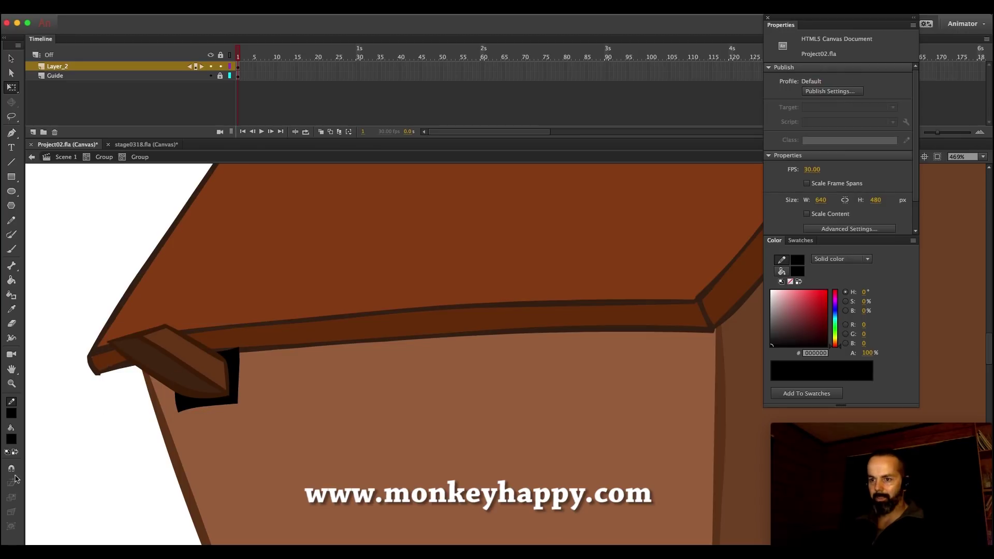
left_click_drag(225, 389, 222, 391)
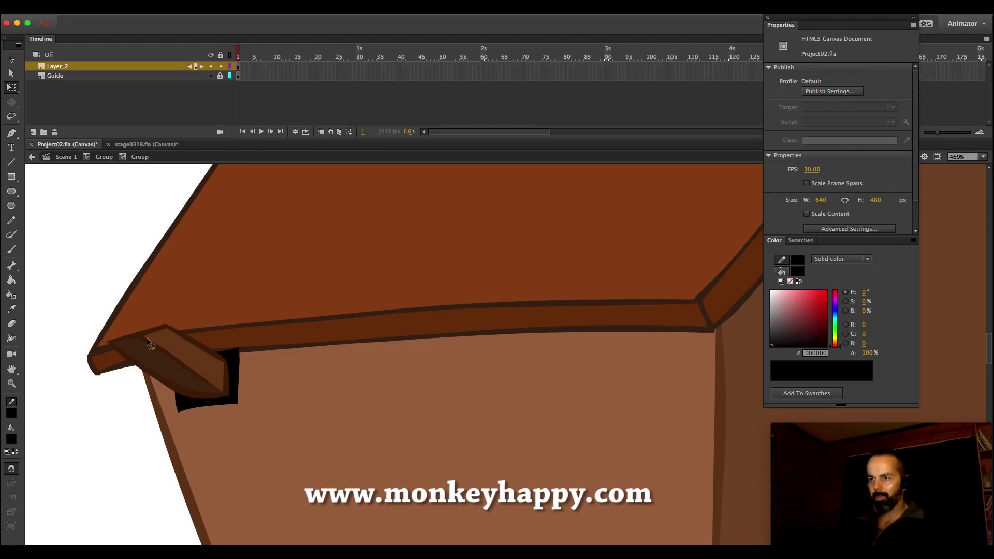
left_click(209, 366)
right_click(329, 355)
left_click(381, 395)
key("ctrl+g")
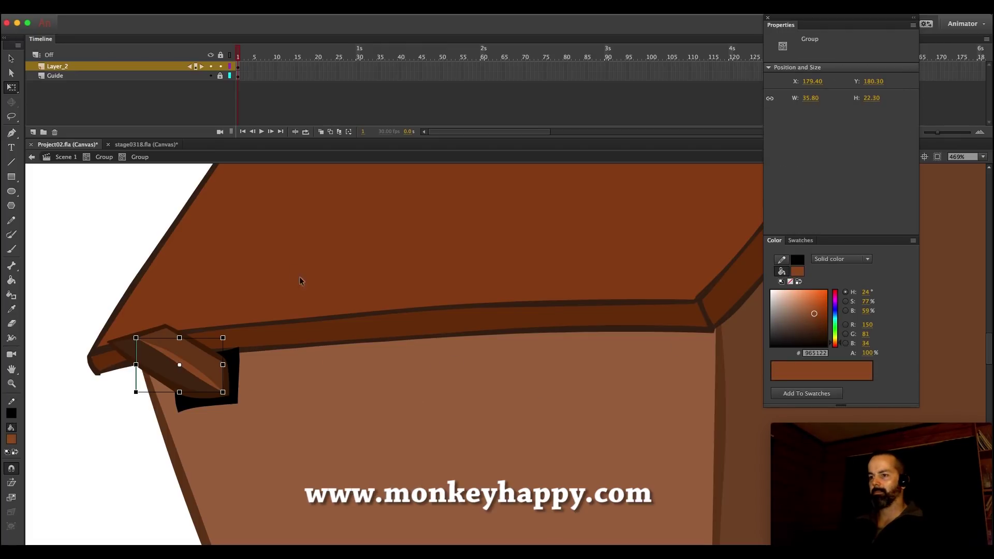
Straighten the lower edge of the black square inside the beam group, and return to the house group
left_click(113, 157)
left_click(191, 336)
left_click(232, 398)
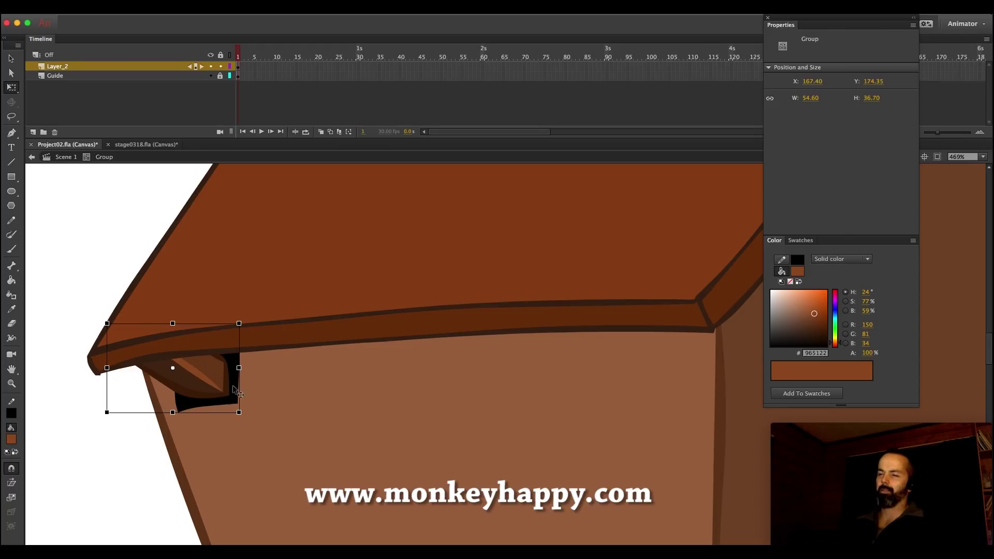
double_click(188, 406)
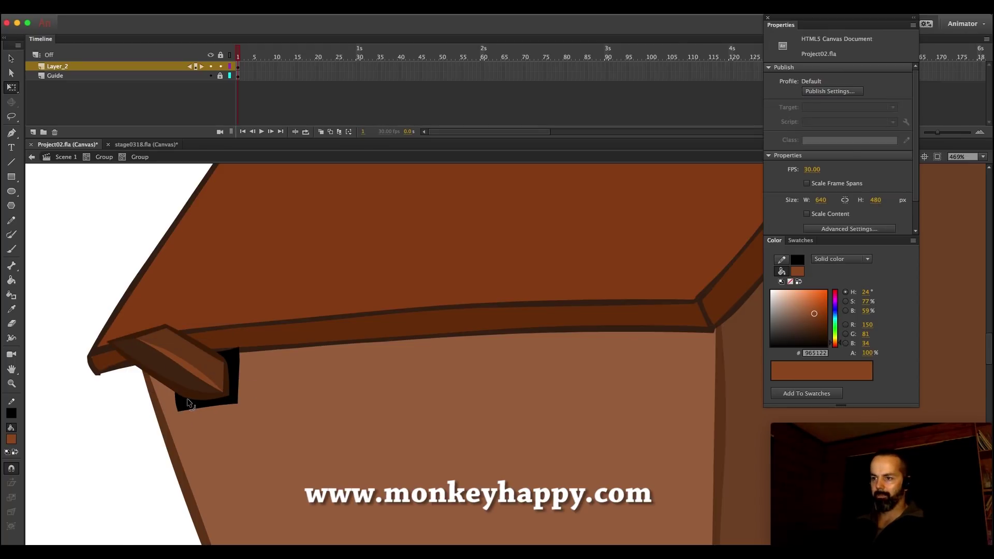
left_click(104, 157)
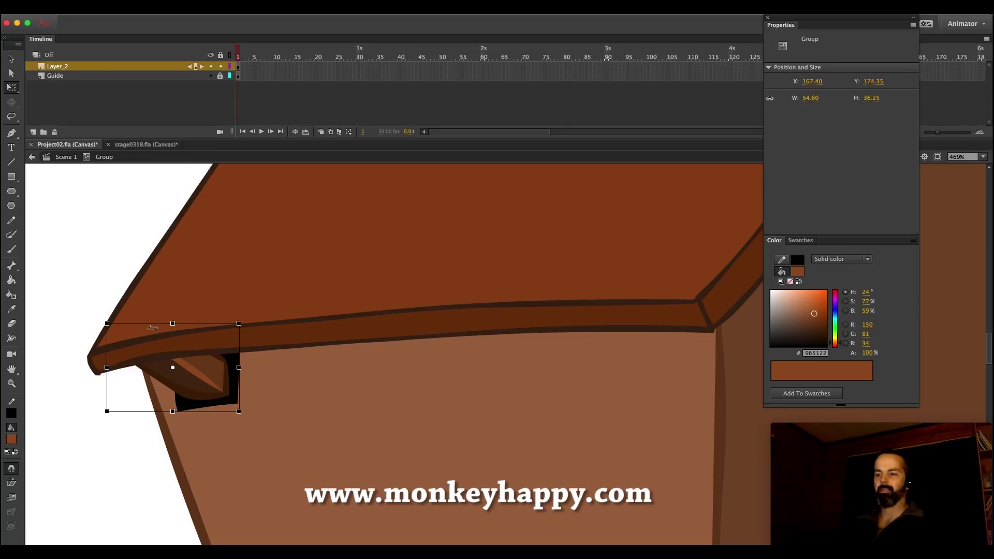
Paste a second copy of the beam farther along the front wall and align it beneath the eave
right_click(100, 223)
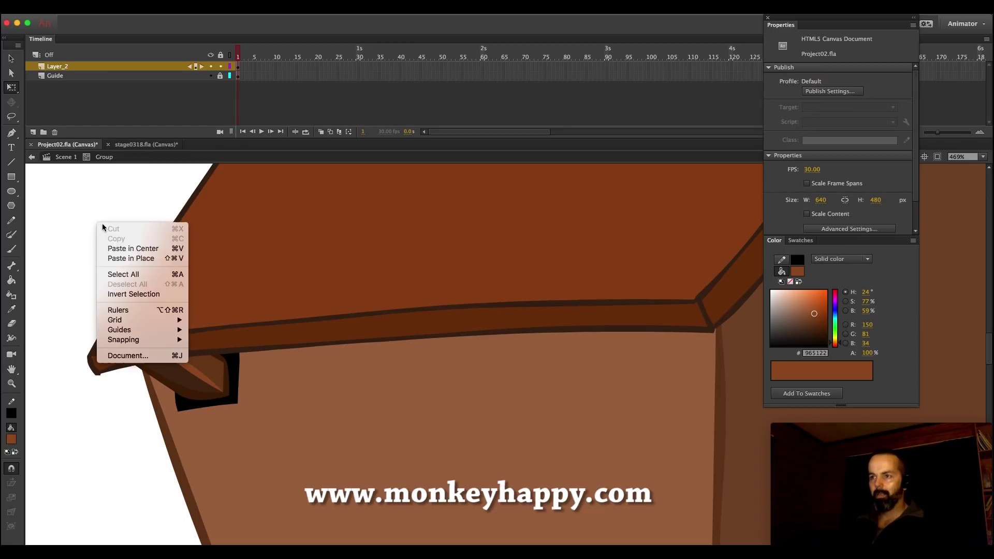
left_click(131, 258)
left_click_drag(359, 365, 349, 371)
key("Right")
key("Right")
key("Down")
key("Down")
Place a third beam at about X 285, Y 165 behind the roof edge, and skew the second beam slightly upward along the eave
key("super+v")
left_click_drag(539, 368, 488, 355)
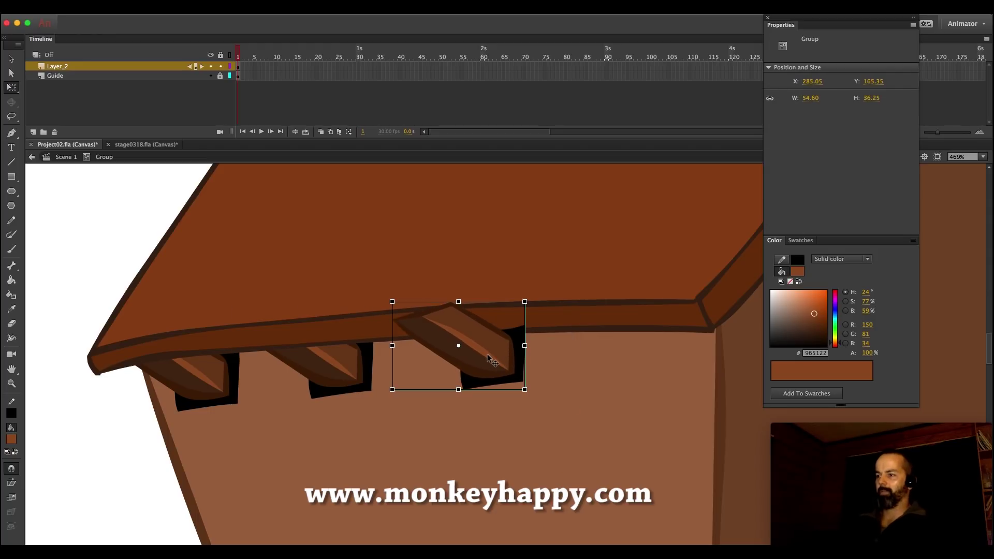
key("super+Down")
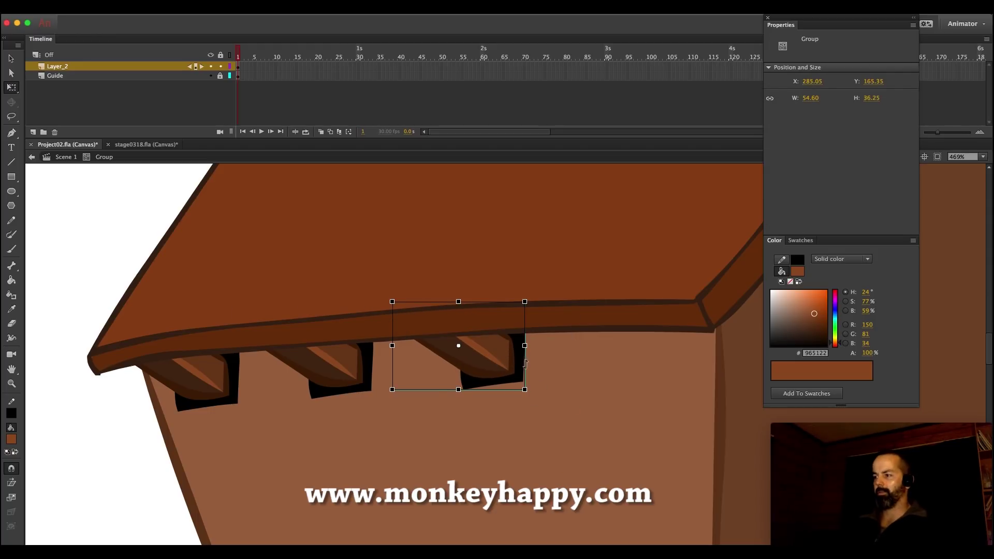
left_click(306, 356)
left_click_drag(375, 370, 375, 364)
Duplicate the third beam to the front wall's corner at about X 363.2, Y 164.25
key("z")
left_click(539, 385, "alt")
left_click(560, 382, "alt")
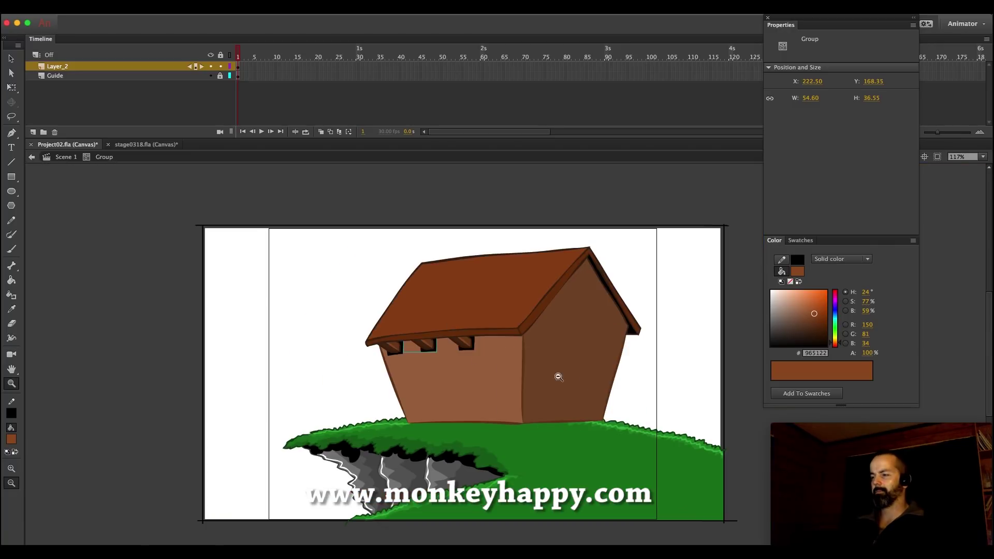
left_click_drag(637, 406, 295, 239)
left_click(11, 60)
left_click(495, 397)
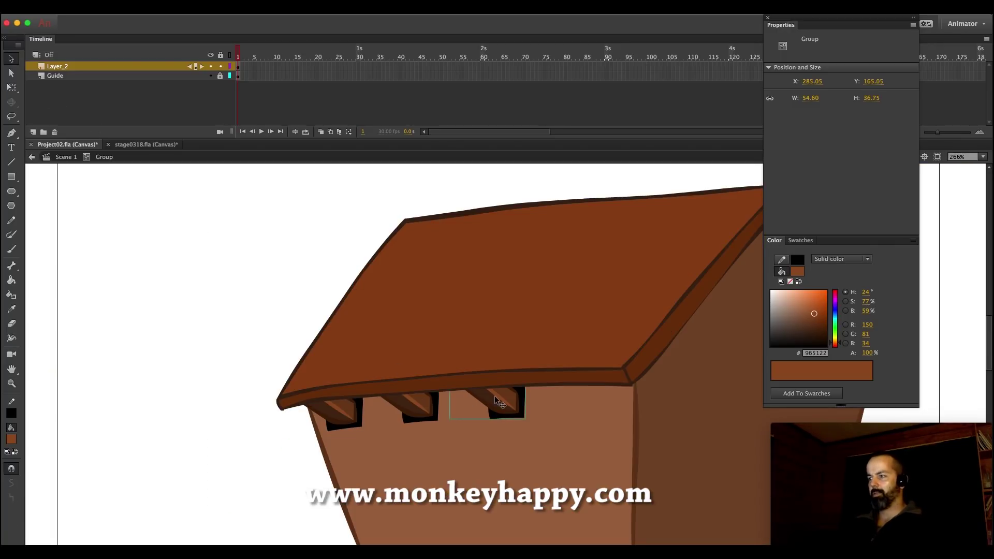
left_click_drag(514, 394, 619, 392)
key("Up")
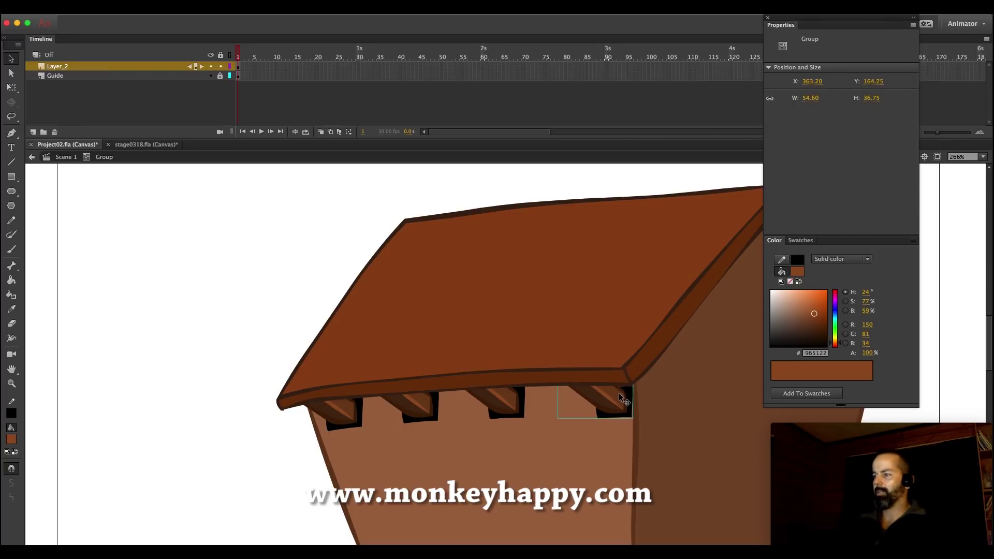
left_click(134, 377)
Nudge the corner beam slightly toward the wall's corner and the first beam slightly toward the roof's outer end
key("z")
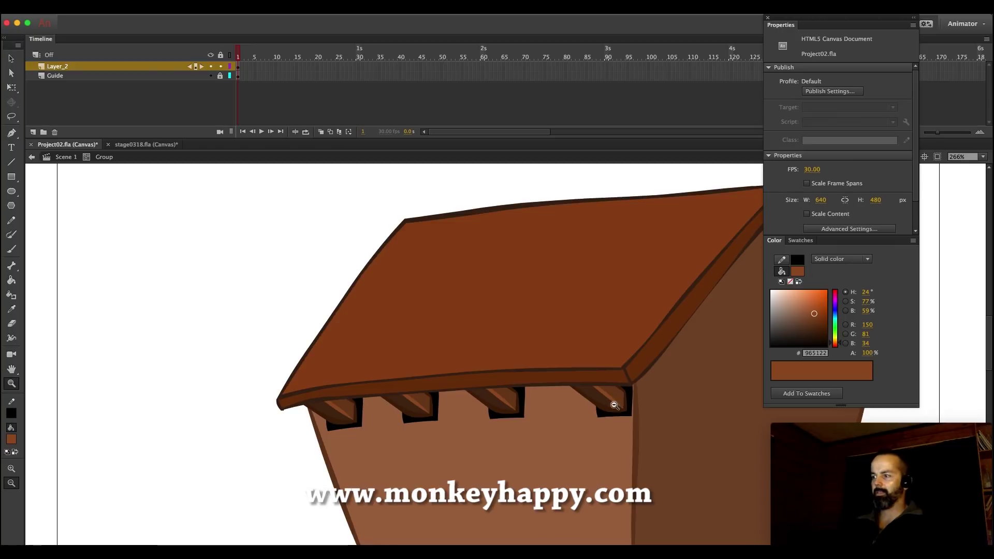
left_click(605, 397, "alt")
left_click_drag(451, 277, 388, 239)
left_click(11, 59)
left_click(471, 380)
key("Right")
left_click(234, 258)
left_click(238, 365)
left_click(243, 391)
key("Left")
left_click(179, 283)
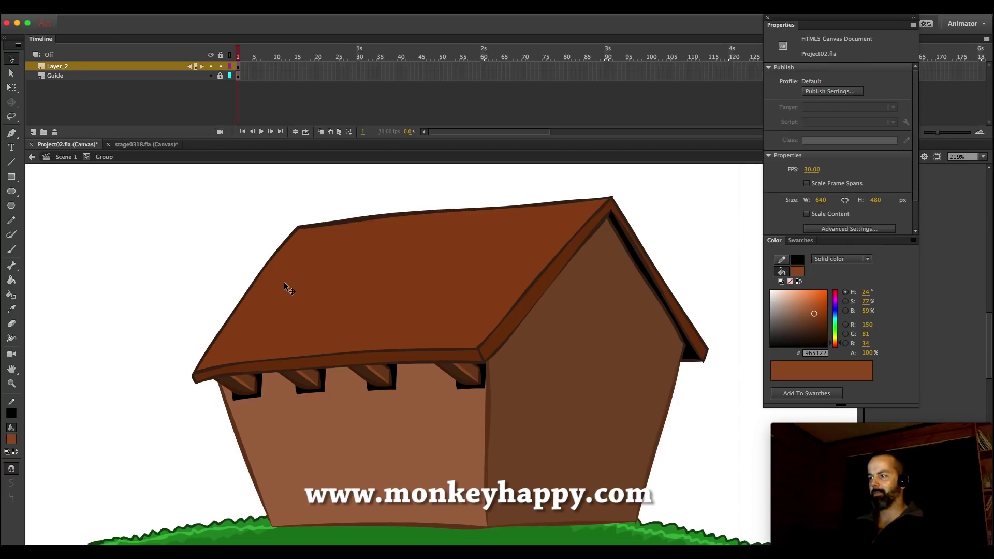
left_click(11, 383)
left_click(500, 393)
left_click_drag(655, 434, 431, 279)
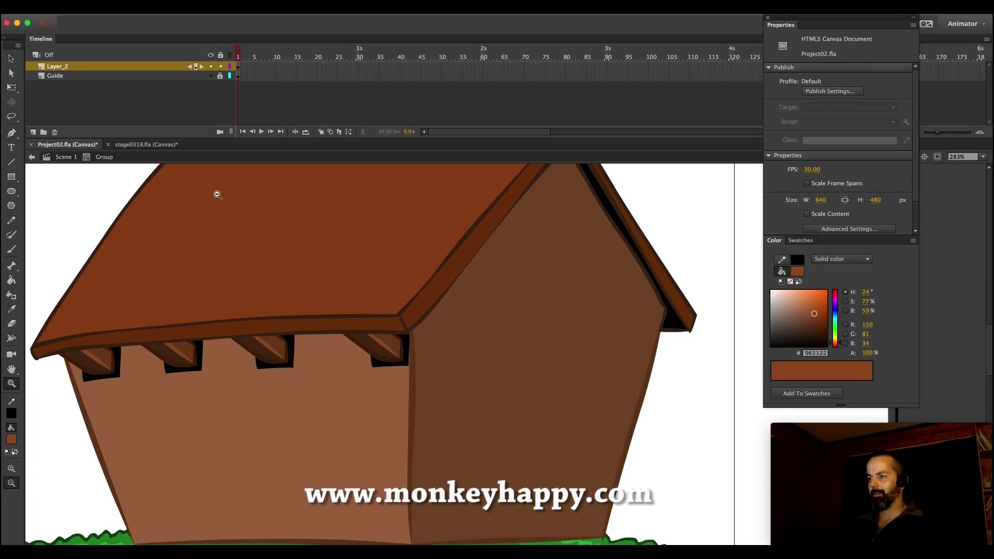
left_click(9, 59)
left_click(400, 356)
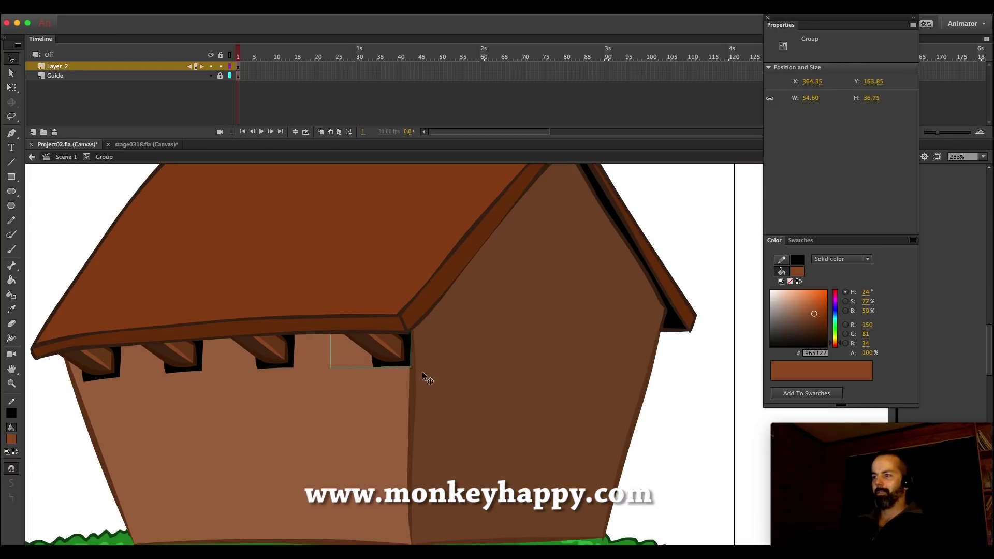
left_click(62, 211)
Inside the roof group, sample the dark brown outline colour and brush two slanted lines across the roof beside the gable edge
scroll(212, 248, "up", 2)
double_click(356, 348)
left_click(13, 309)
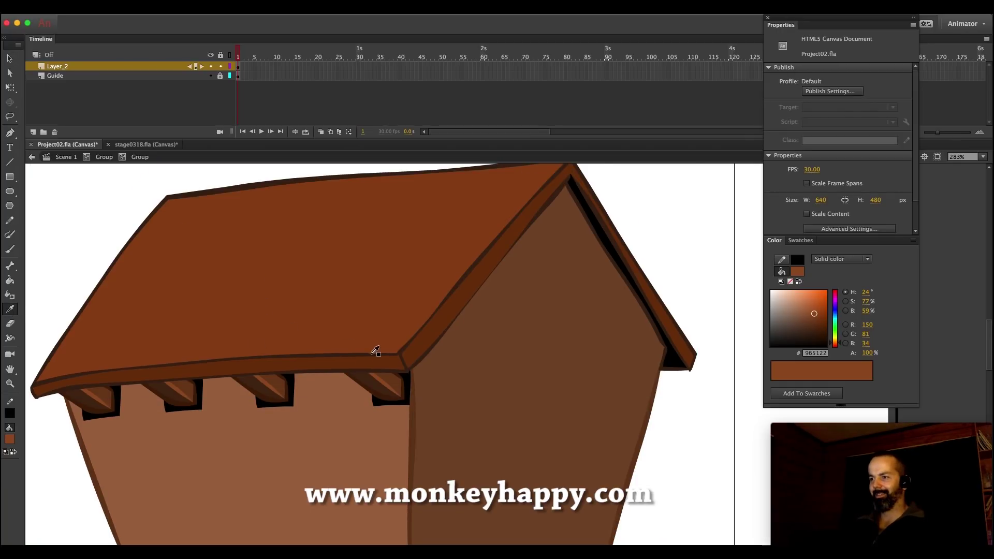
left_click(372, 353)
mouse_move(368, 354)
left_mouse_down()
mouse_move(430, 271)
mouse_move(541, 161)
left_mouse_up()
scroll(460, 251, "up", 3)
left_click_drag(329, 431, 492, 243)
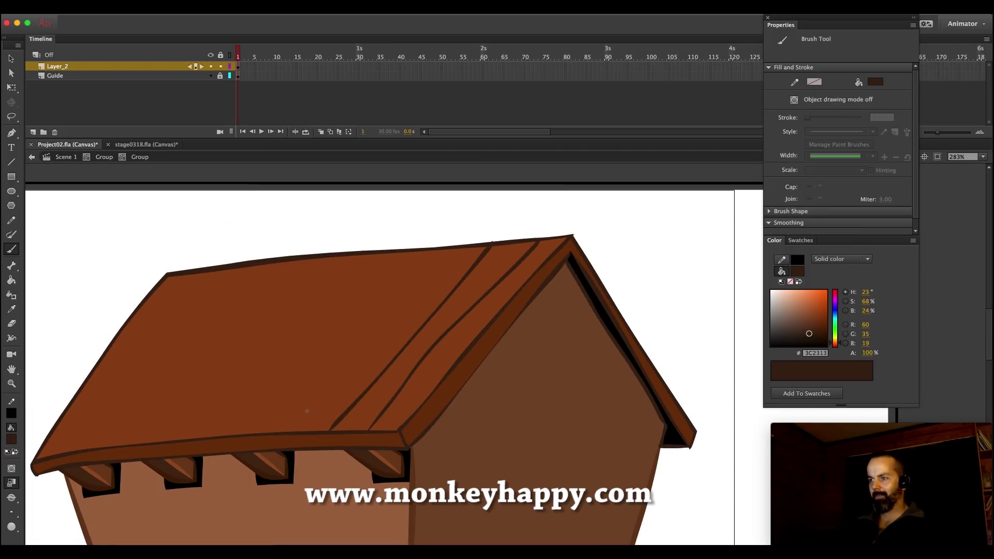
Brush the remaining slanted dark brown lines at even spacing across the roof, redoing the one that looks off, up to its outer end
left_click_drag(289, 434, 448, 247)
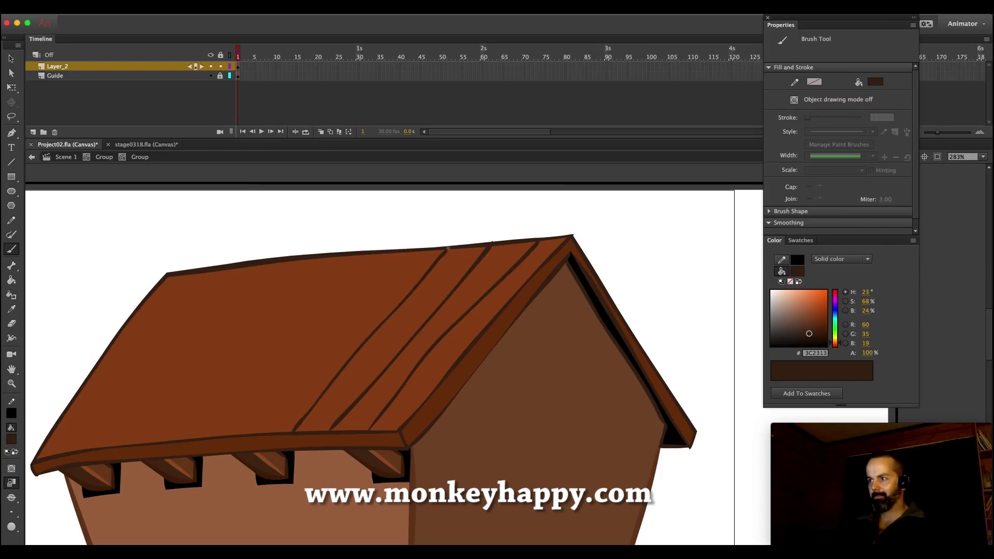
left_click_drag(254, 435, 410, 250)
left_click_drag(224, 430, 369, 251)
left_click_drag(180, 441, 320, 257)
left_click_drag(143, 443, 289, 259)
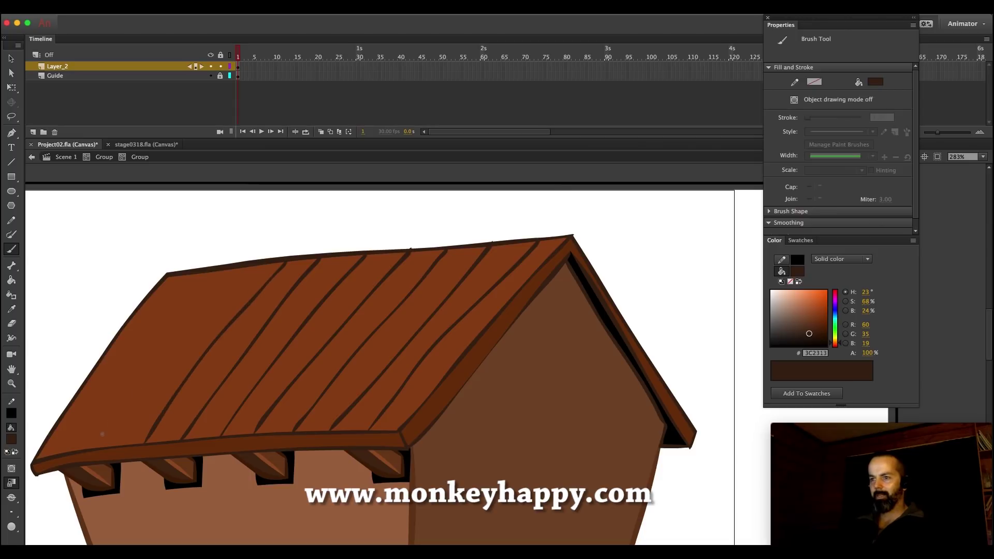
left_click_drag(108, 447, 254, 265)
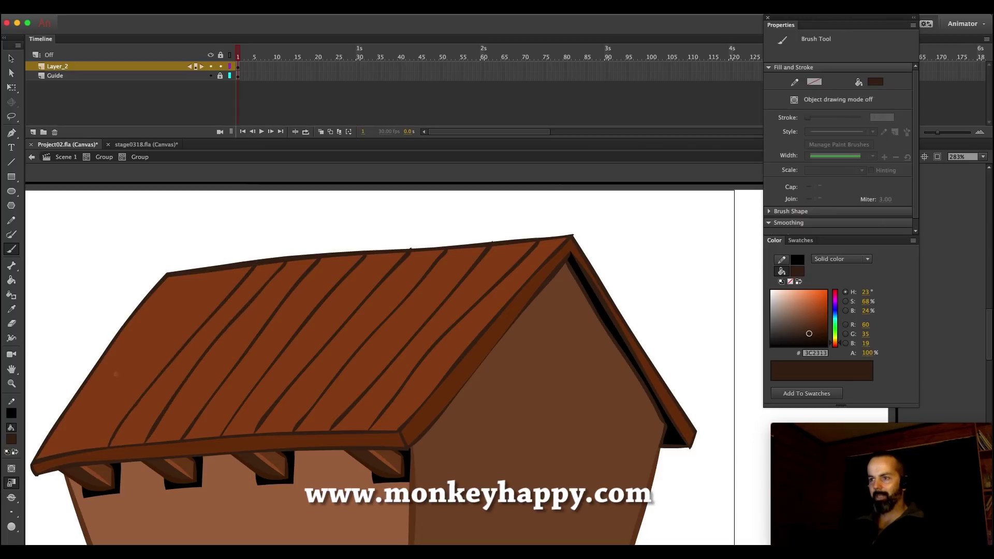
key("ctrl+z")
left_click_drag(110, 446, 246, 266)
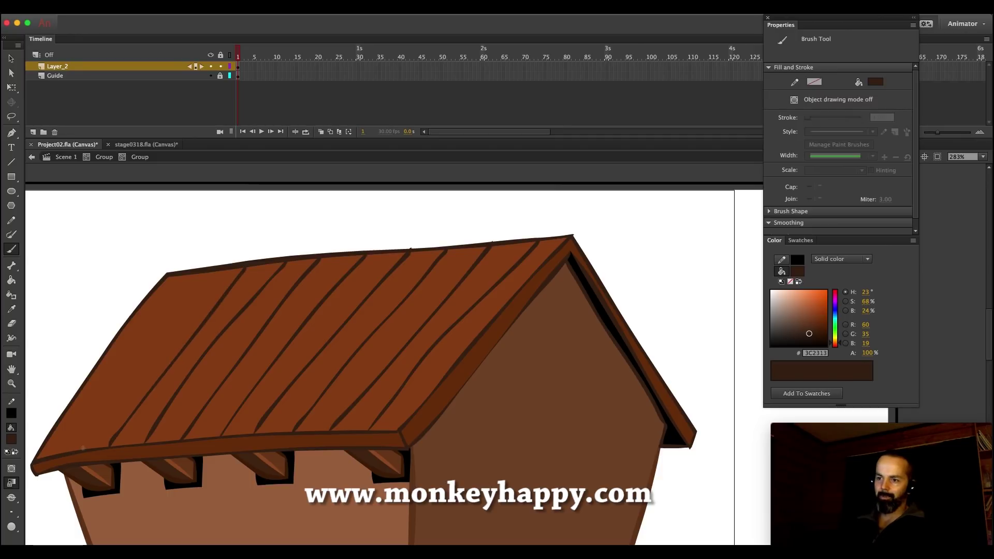
left_click_drag(78, 449, 215, 274)
left_click_drag(52, 456, 191, 274)
left_click(11, 58)
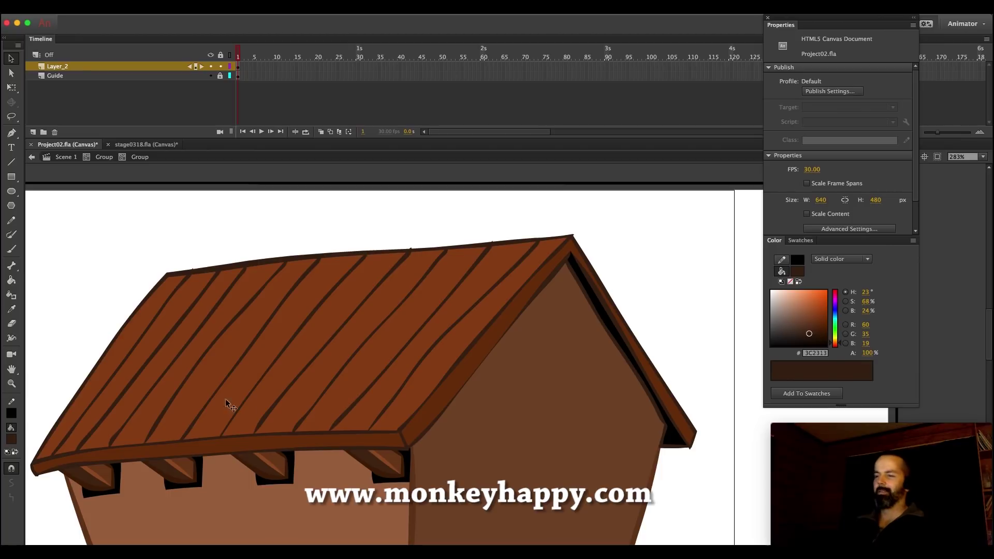
Brush rows of curved dark brown tile edges across the slanted lines, working from the eave up to the ridge
key("b")
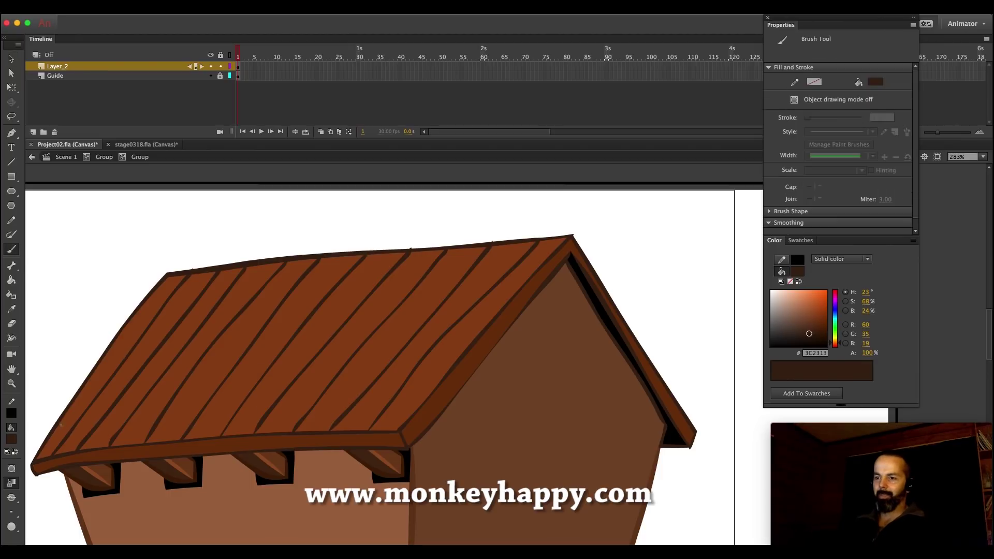
left_click_drag(155, 411, 369, 388)
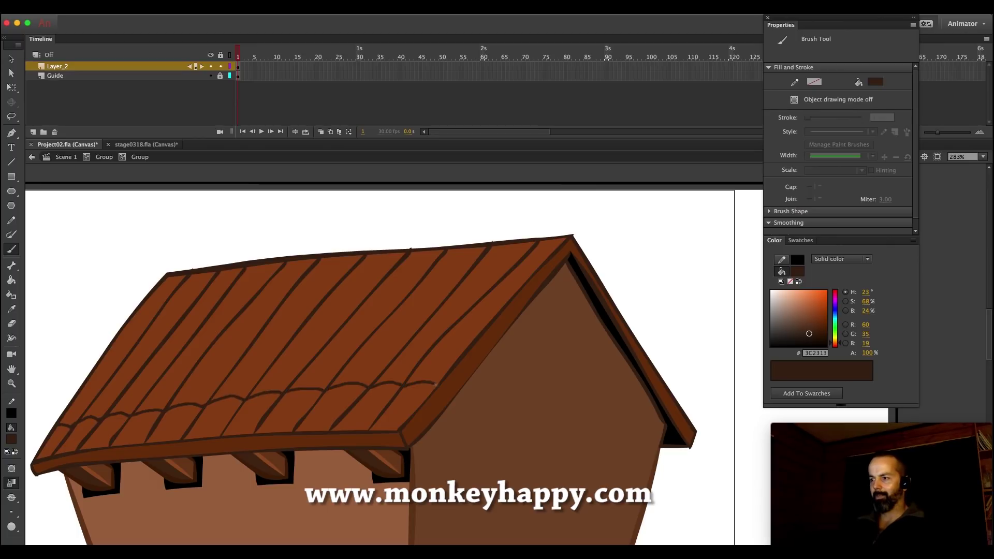
mouse_move(116, 380)
left_mouse_down()
mouse_move(402, 356)
mouse_move(418, 345)
mouse_move(468, 349)
mouse_move(470, 314)
mouse_move(162, 344)
left_mouse_up()
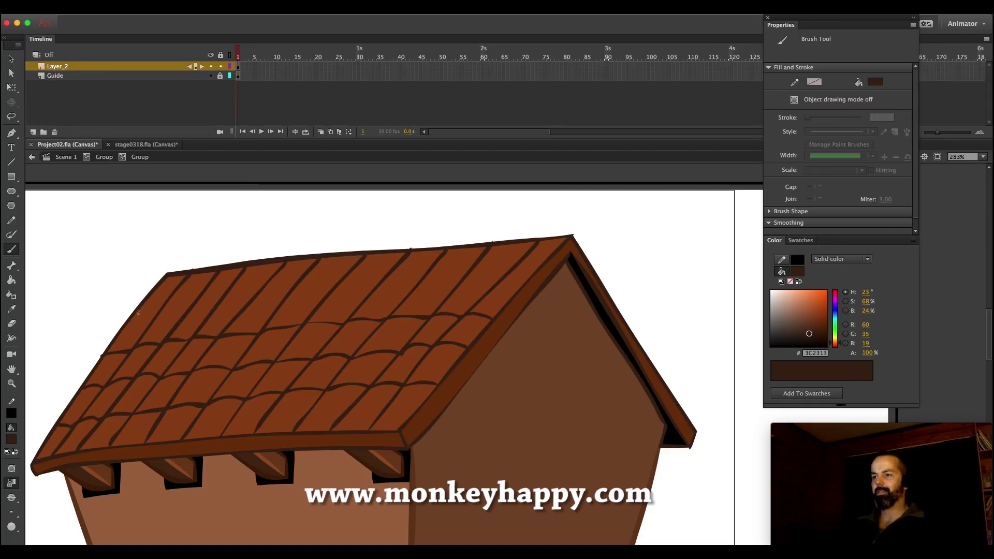
mouse_move(152, 320)
left_mouse_down()
mouse_move(312, 293)
mouse_move(526, 280)
mouse_move(547, 258)
mouse_move(404, 267)
left_mouse_up()
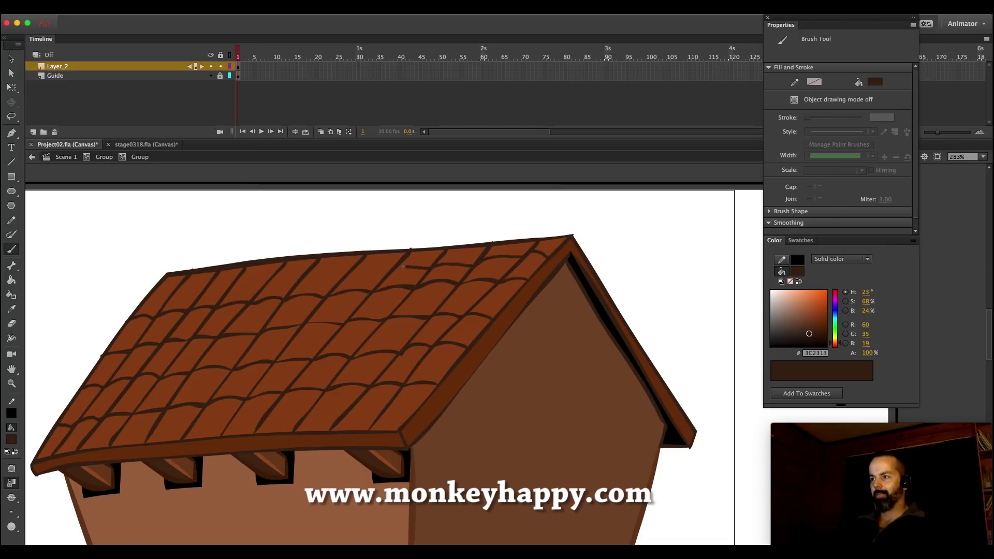
left_click_drag(342, 276, 238, 282)
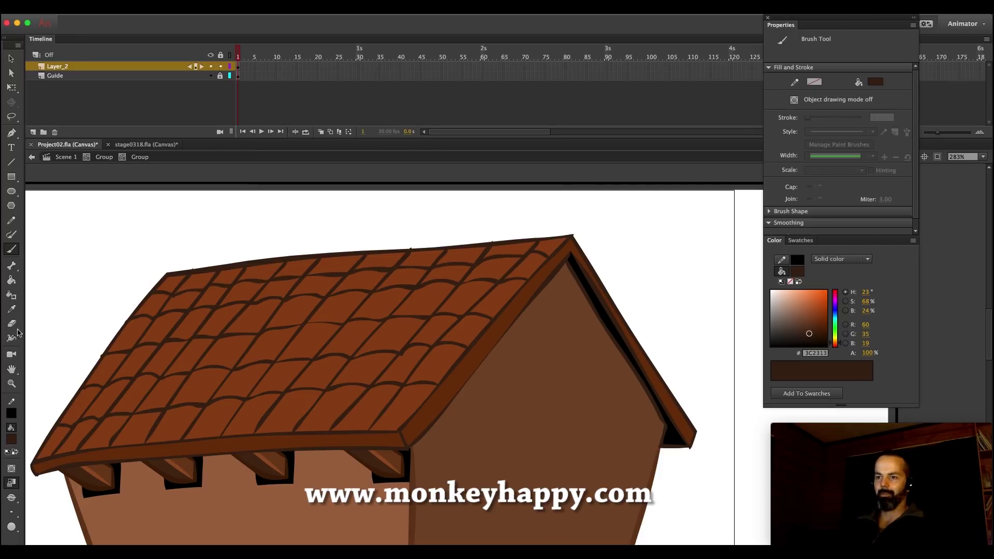
Lighten the sampled roof brown to orange (RGB 221, 117, 50) and, in a new group, brush short highlights on the tiles nearest the gable
left_click(10, 309)
left_click(401, 414)
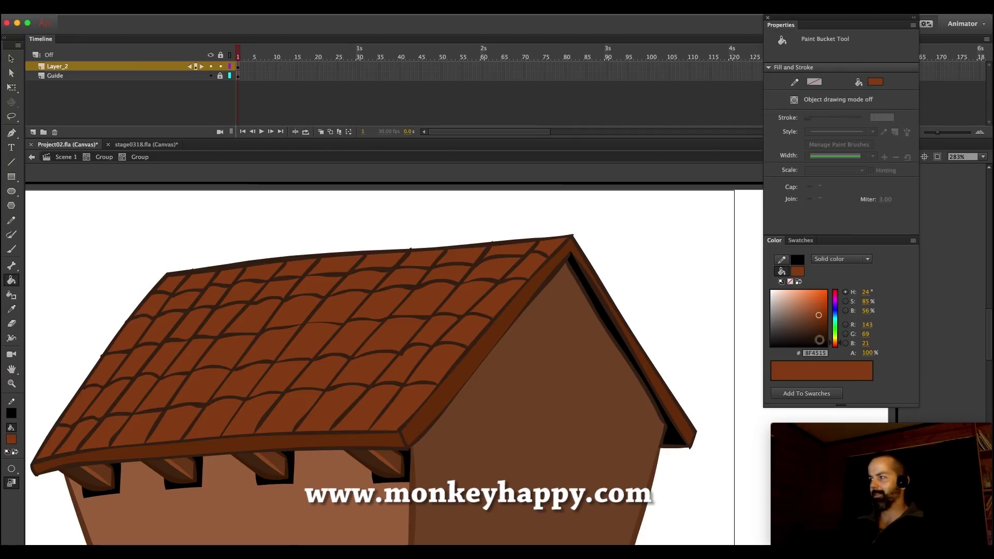
left_click(815, 299)
key("b")
left_click_drag(403, 398, 382, 422)
left_click_drag(418, 376, 473, 318)
left_click_drag(488, 303, 505, 280)
left_click_drag(523, 269, 539, 251)
left_click_drag(374, 393, 349, 426)
left_click_drag(410, 352, 393, 377)
left_click_drag(454, 305, 465, 289)
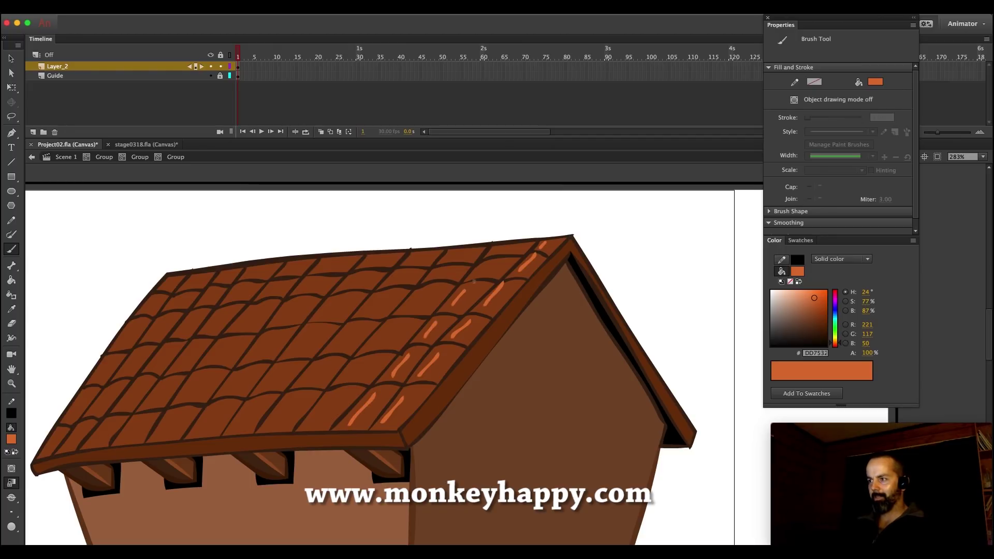
left_click_drag(492, 256, 497, 245)
left_click_drag(333, 397, 311, 422)
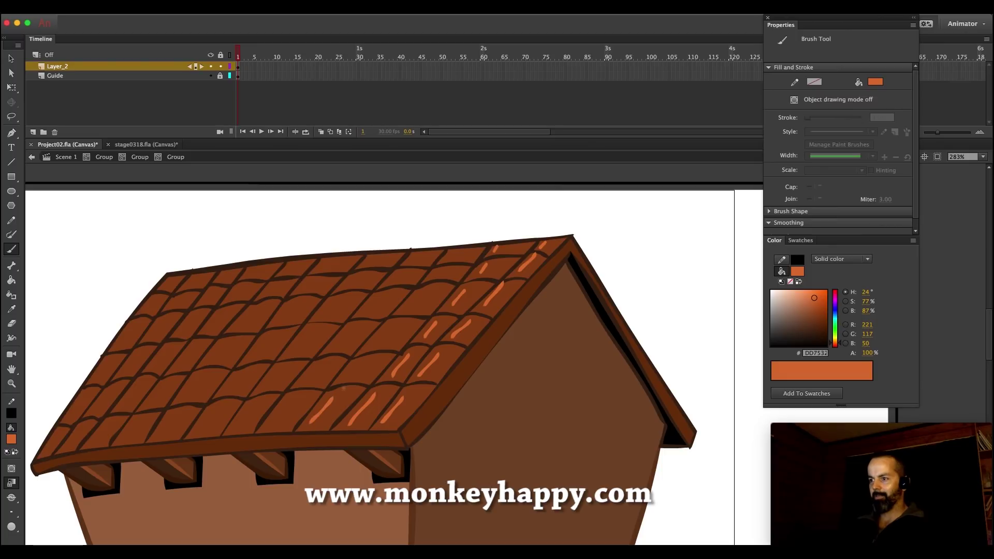
Continue the short orange highlights on the remaining roof tiles, column by column toward the roof's outer end
left_click_drag(440, 262, 452, 254)
left_click_drag(269, 423, 348, 330)
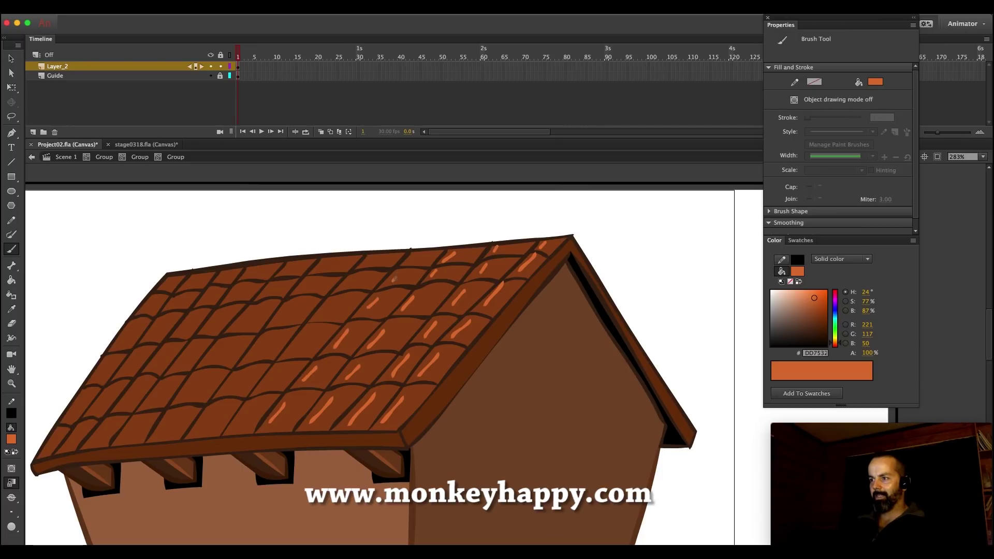
left_click_drag(412, 262, 420, 252)
left_click_drag(237, 427, 252, 406)
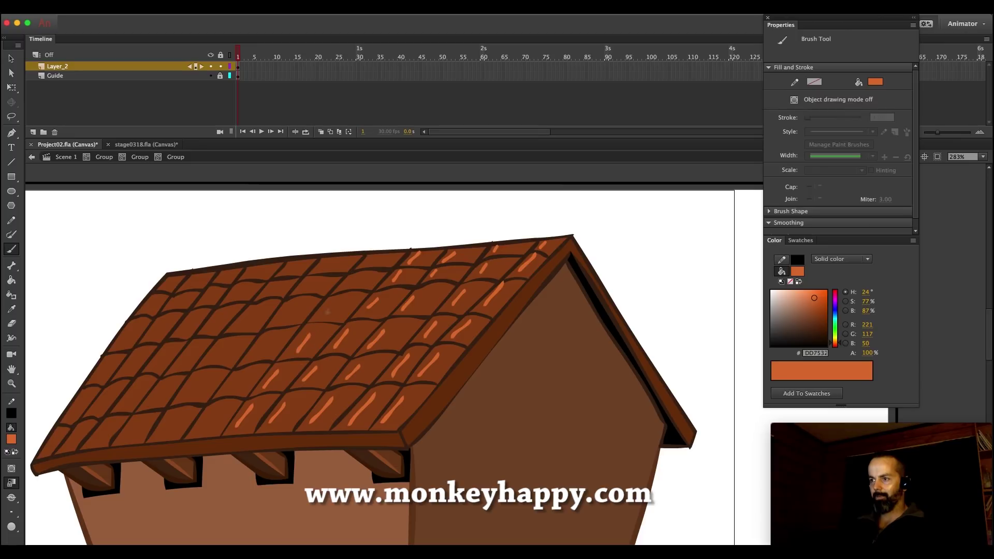
left_click_drag(203, 433, 218, 408)
left_click_drag(253, 359, 294, 300)
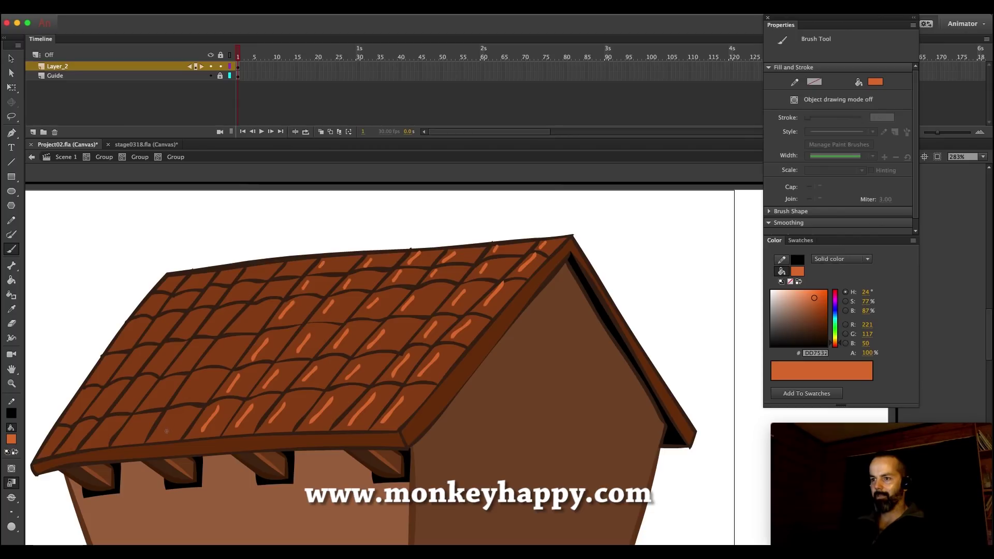
left_click_drag(212, 359, 228, 339)
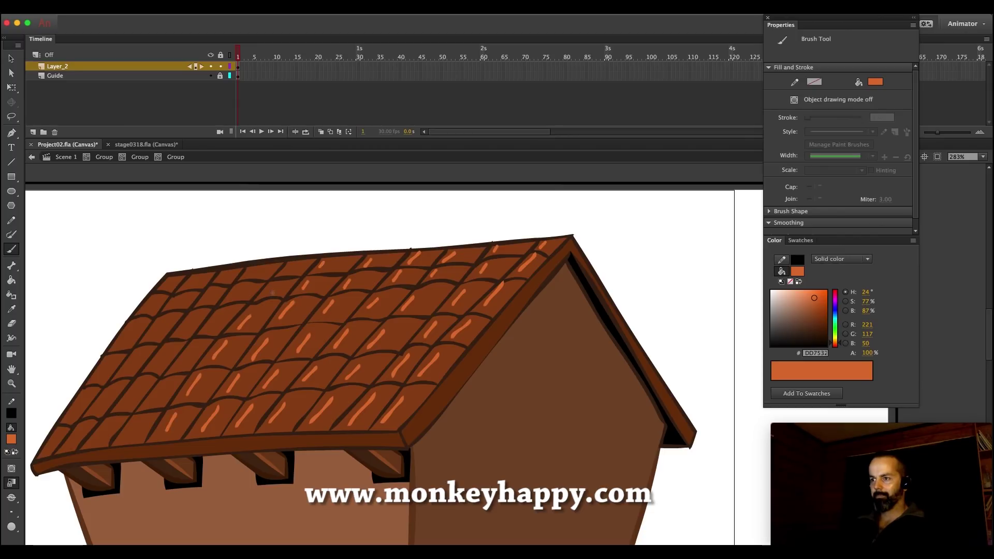
left_click_drag(123, 439, 140, 414)
left_click_drag(179, 366, 194, 350)
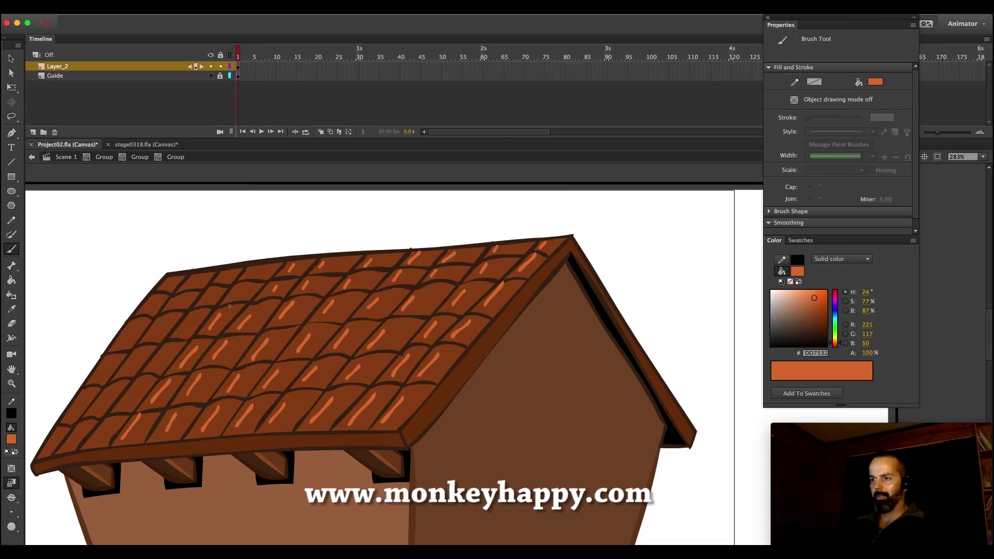
left_click_drag(94, 440, 141, 380)
left_click_drag(181, 331, 195, 312)
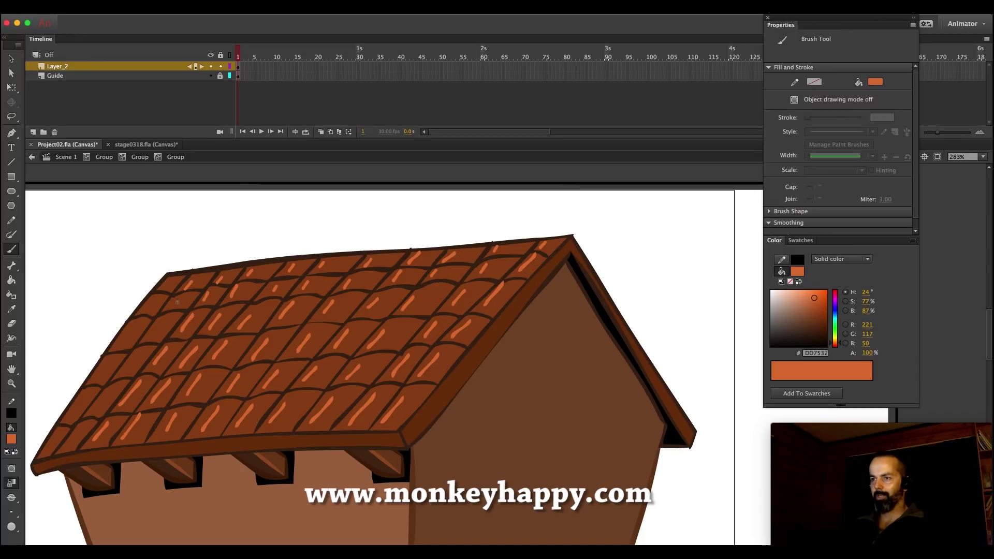
left_click_drag(98, 403, 113, 388)
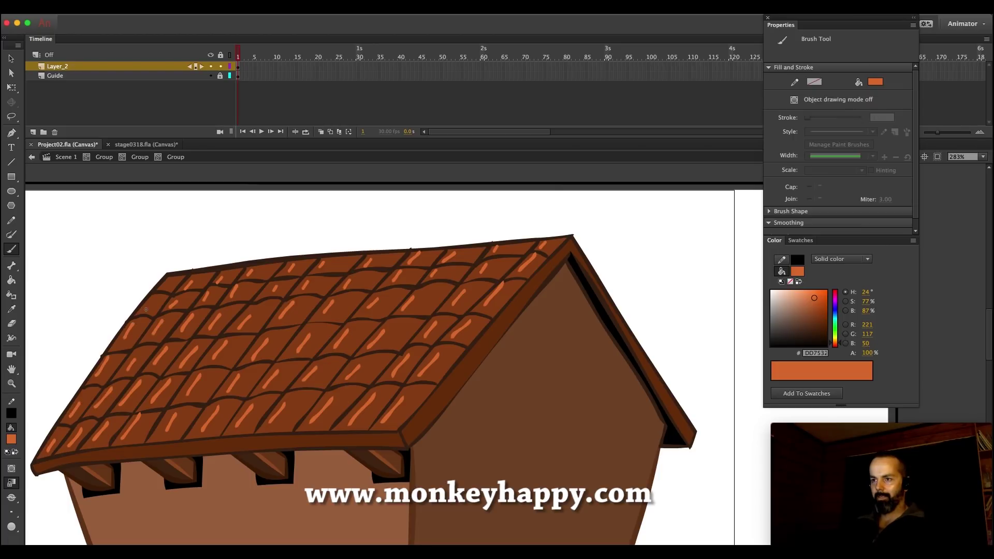
Select all the orange tile highlights, smooth their shapes, and return to the house group
key("v")
left_click_drag(578, 222, 44, 491)
left_click(11, 483)
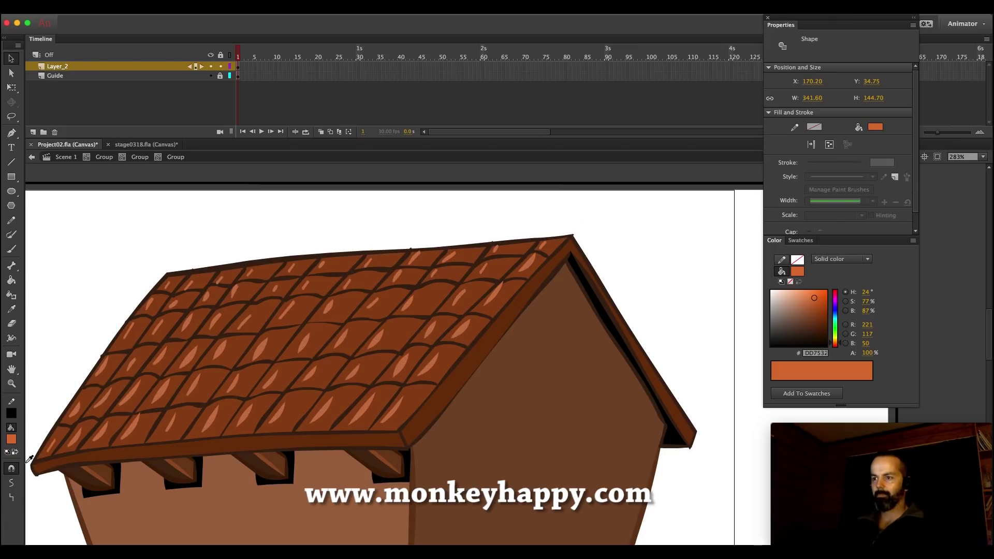
left_click(201, 259)
left_click(139, 158)
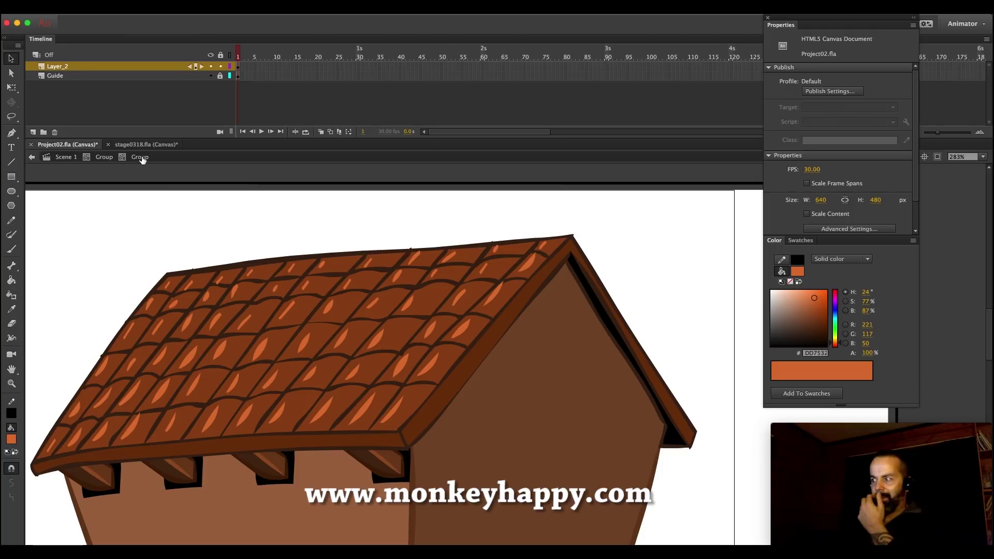
left_click(104, 157)
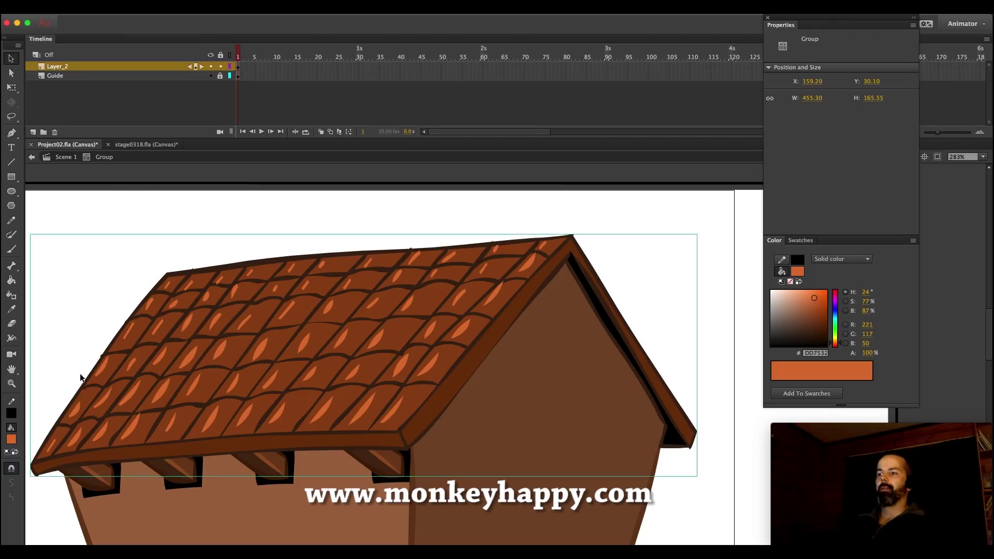
Select all four beams under the eave and shift them together slightly toward the roof's outer end
left_click(11, 383)
left_click(537, 392, "alt")
left_click_drag(662, 504, 323, 260)
key("v")
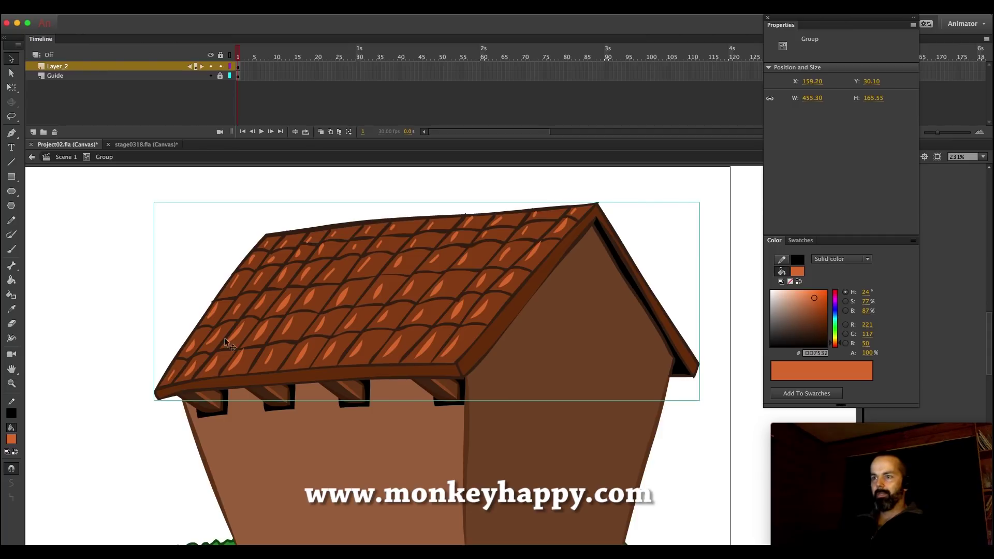
double_click(221, 409)
left_click(103, 157)
left_click(276, 401, "shift")
left_click(368, 399, "shift")
left_click_drag(446, 400, 441, 404)
left_click(169, 266)
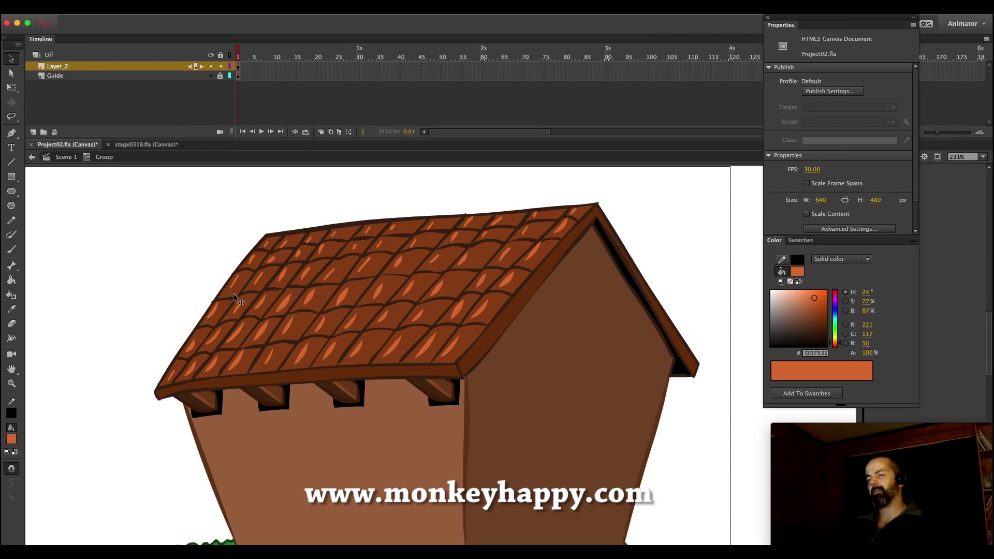
Draw a closed black pencil outline with a scalloped grassy lower edge along the base of the house for a ground shadow
left_click(11, 384)
left_click(530, 384)
left_click_drag(682, 476, 363, 255)
scroll(441, 377, "down", 2)
left_click_drag(679, 544, 209, 257)
left_click(7, 64)
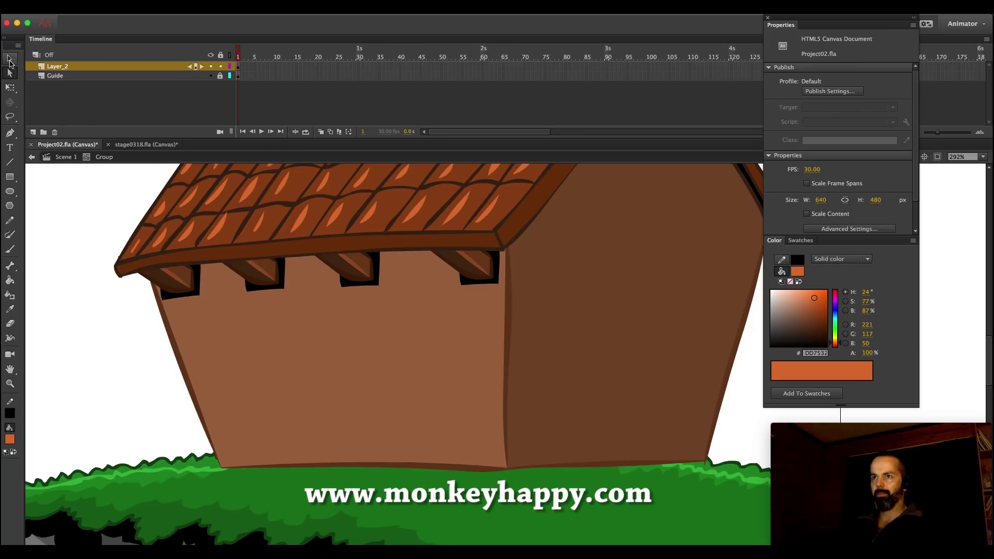
left_click(266, 462)
left_click(145, 429)
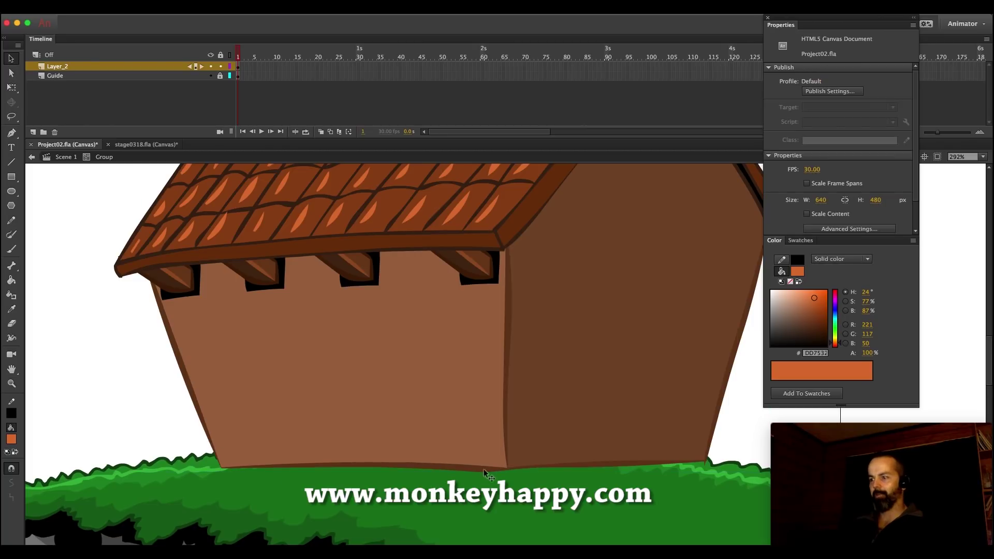
left_click(379, 461)
left_click(115, 372)
left_click(10, 309)
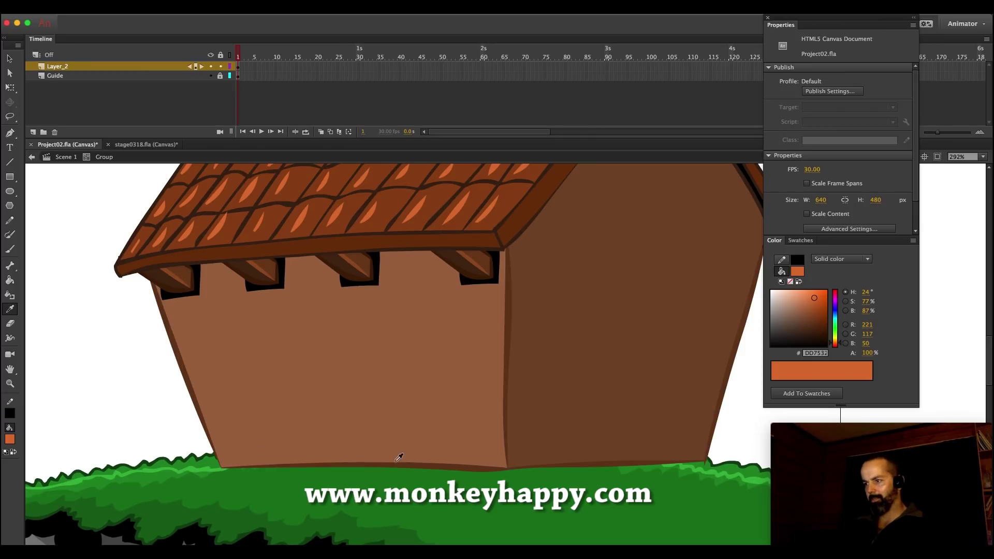
left_click(11, 220)
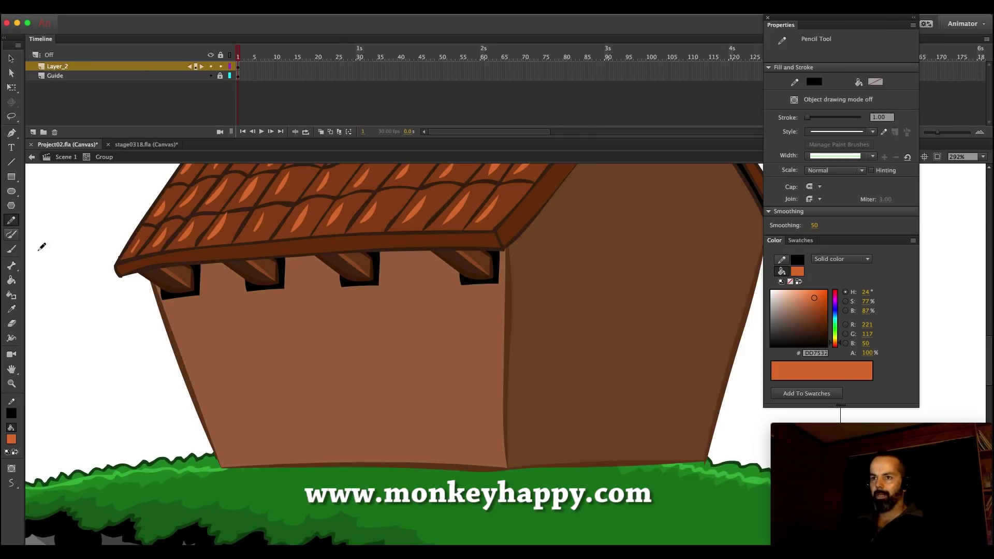
mouse_move(236, 459)
left_mouse_down()
mouse_move(213, 476)
mouse_move(394, 481)
mouse_move(720, 466)
mouse_move(712, 455)
mouse_move(225, 464)
left_mouse_up()
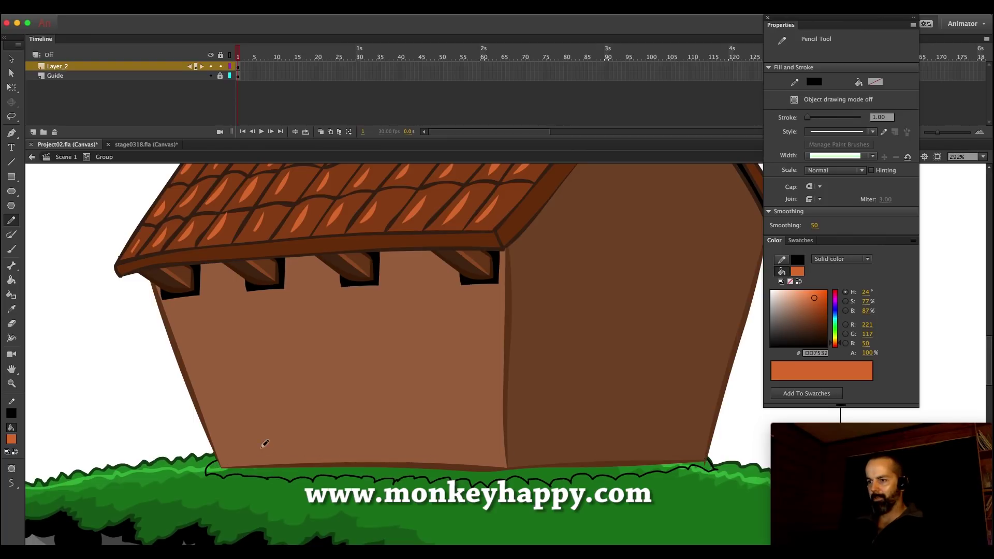
Fill the outlined ground shadow at the house's base with sampled black and delete its pencil outline
left_click(11, 310)
left_click(109, 533)
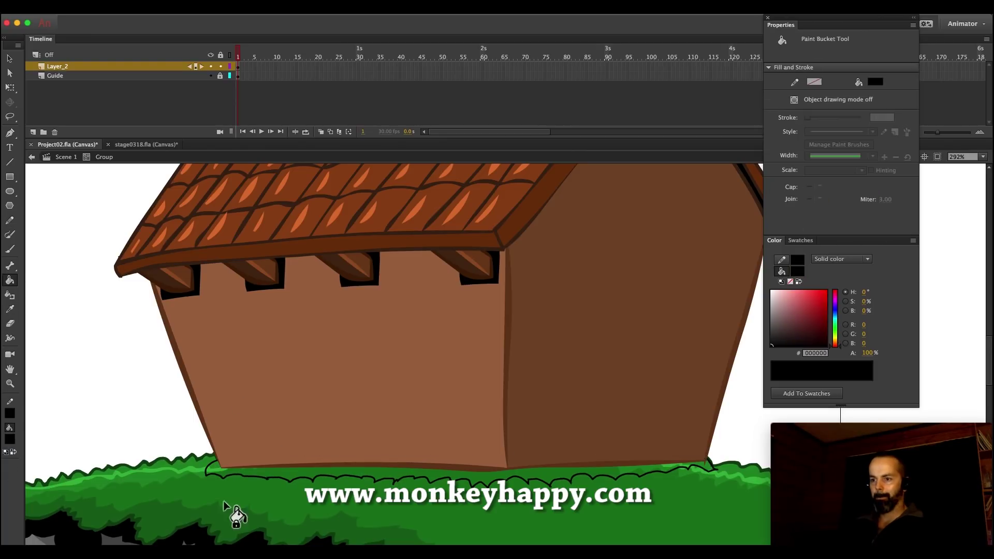
left_click(258, 474)
key("v")
double_click(525, 480)
key("Delete")
Sample the light green of the grass and brush highlights along the grass edge below the house's shadow
key("i")
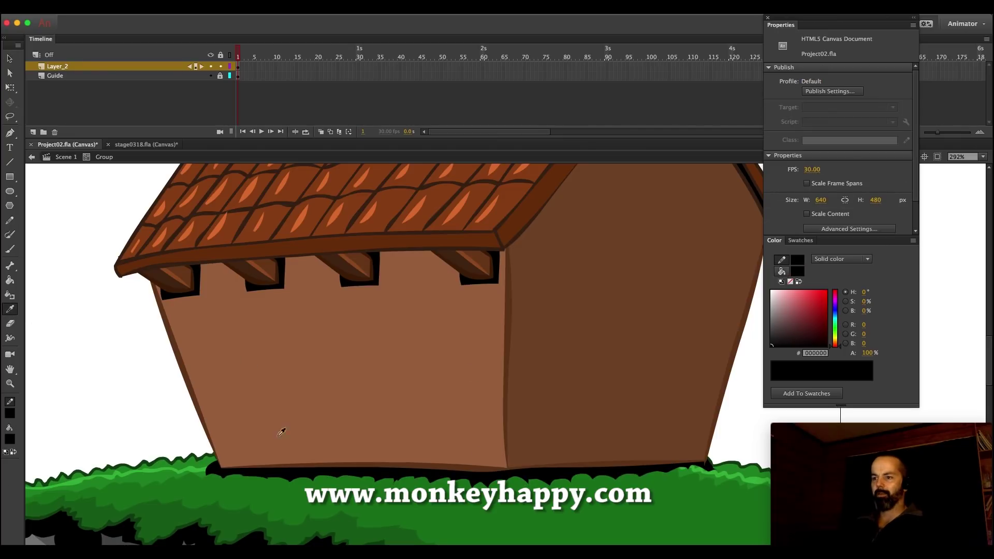
left_click(207, 477)
key("b")
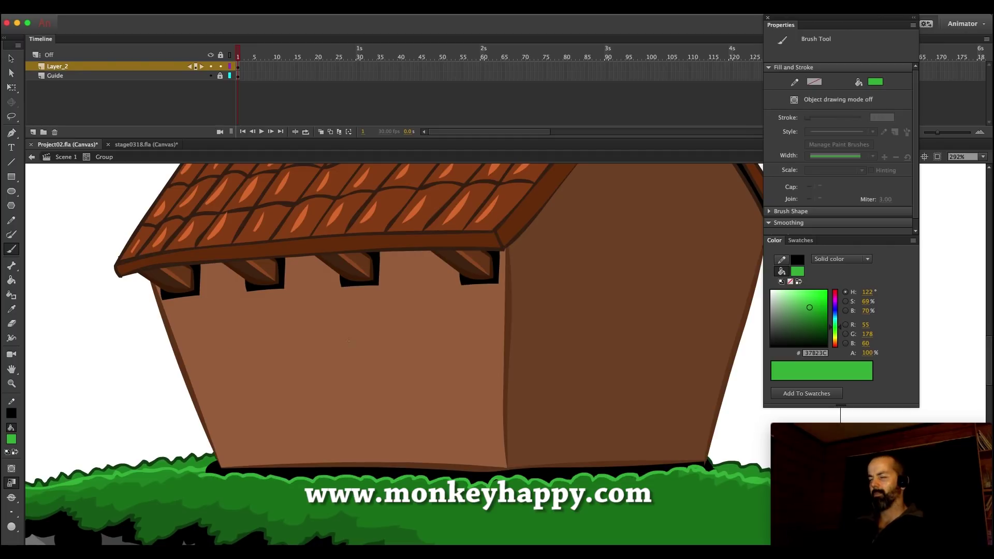
Return to the main scene, nudge the whole house group slightly down onto the hill, and save the document
key("v")
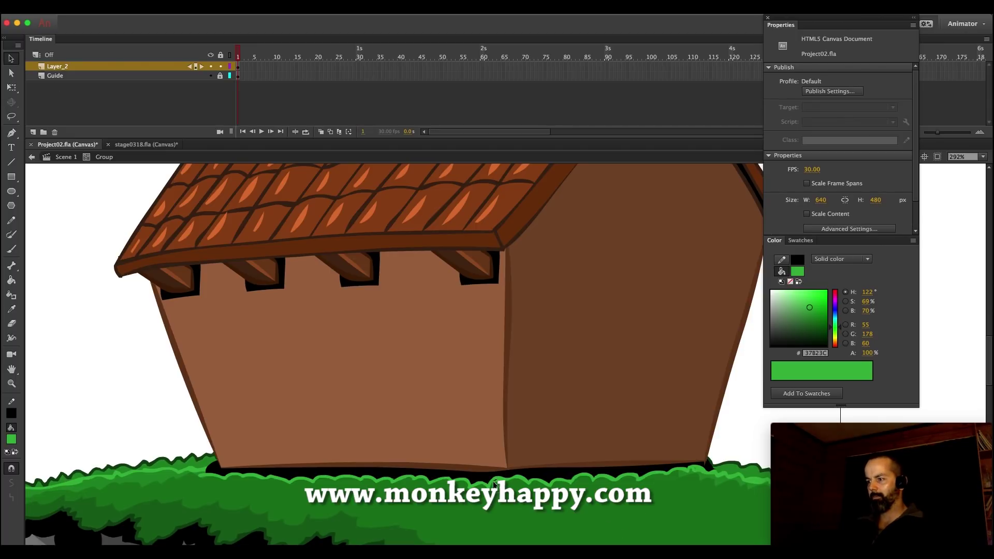
left_click(71, 483)
left_click(135, 418)
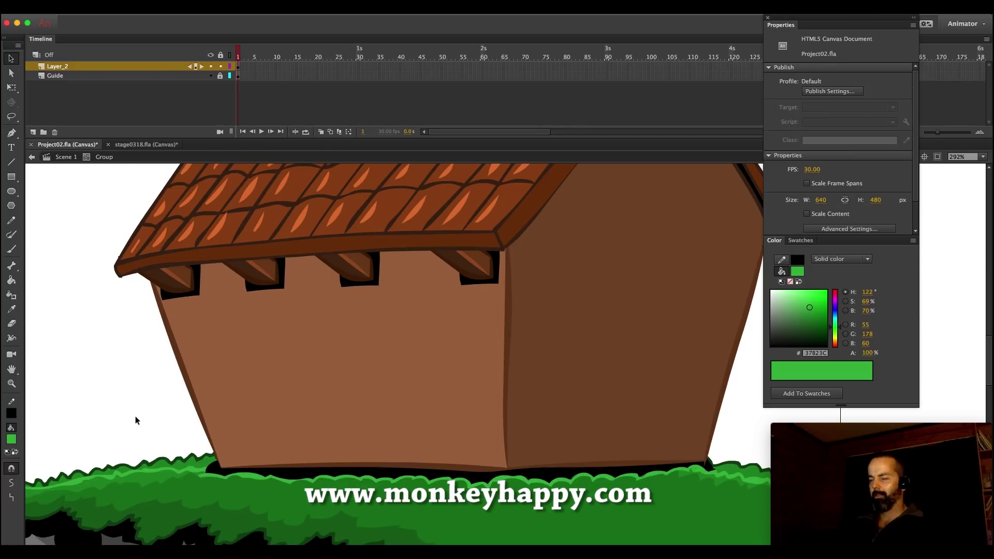
left_click(11, 384)
left_click(599, 413, "alt")
left_click(590, 400, "alt")
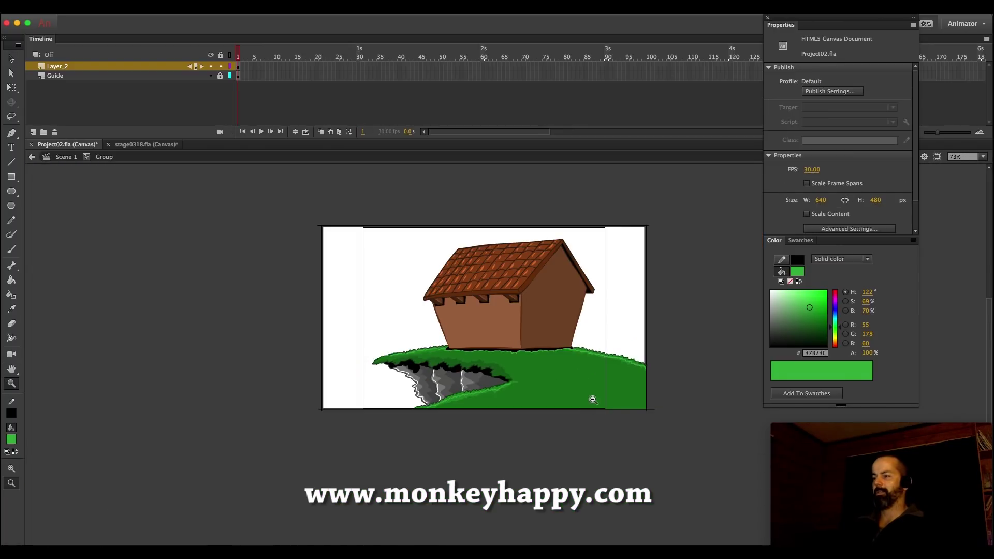
left_click_drag(448, 222, 673, 425)
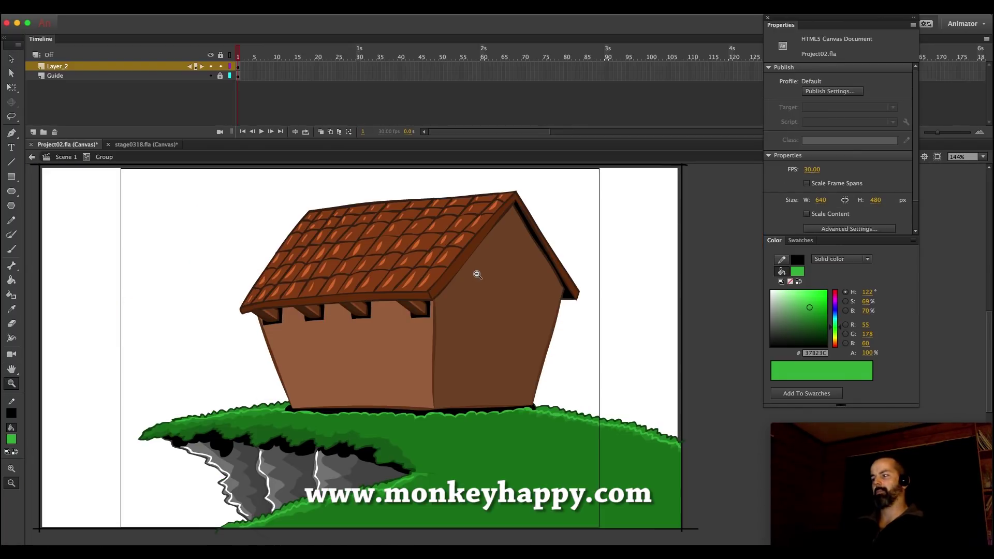
key("v")
left_click(488, 350)
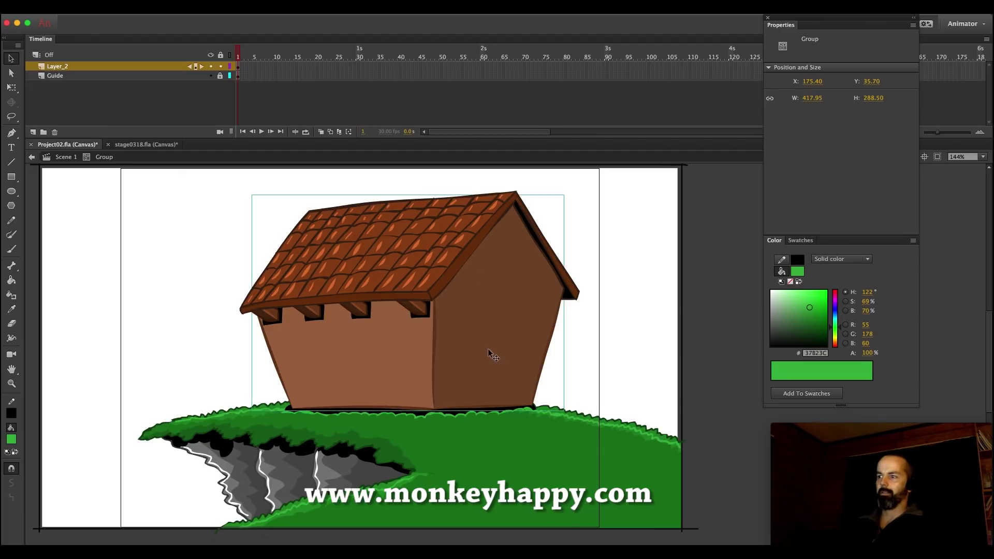
left_click(64, 157)
left_click(389, 334)
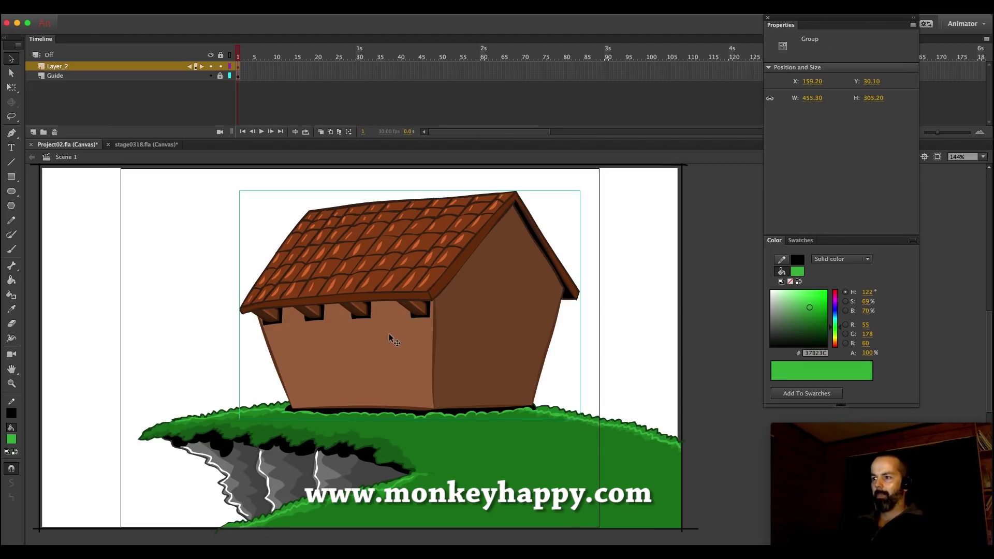
left_click(667, 370)
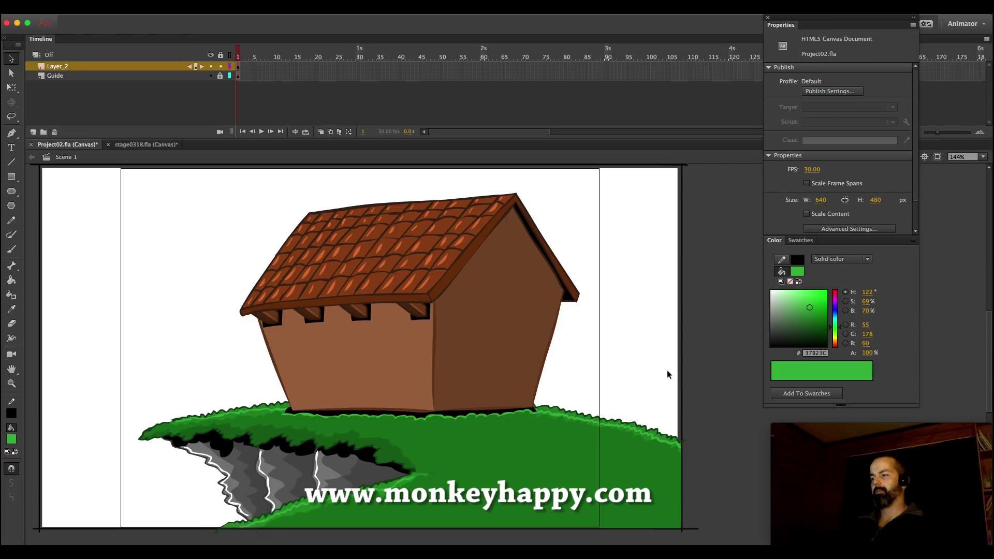
key("super+s")
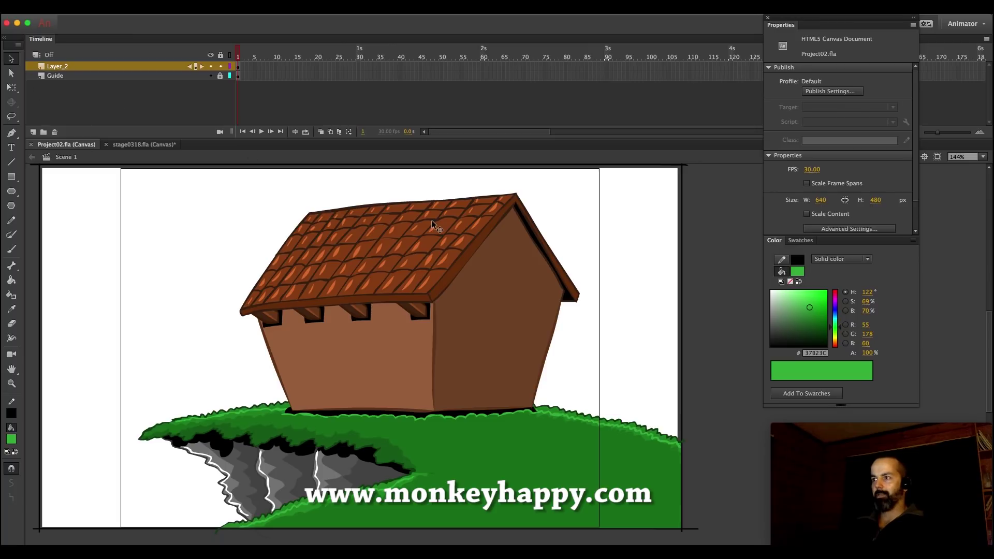
Inside the roof group, sample the dark brown of the tile outlines and brush a rounded ridge cap outline along the roof's peak
double_click(396, 203)
left_click(11, 384)
left_click_drag(366, 134, 296, 158)
key("i")
left_click(113, 309)
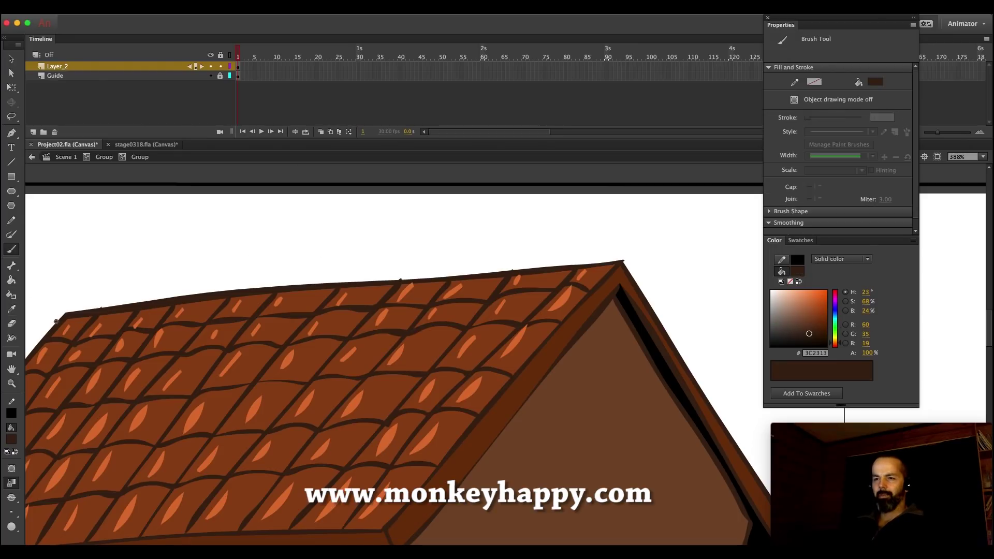
mouse_move(61, 305)
left_mouse_down()
mouse_move(587, 252)
mouse_move(633, 251)
mouse_move(640, 268)
mouse_move(106, 318)
left_mouse_up()
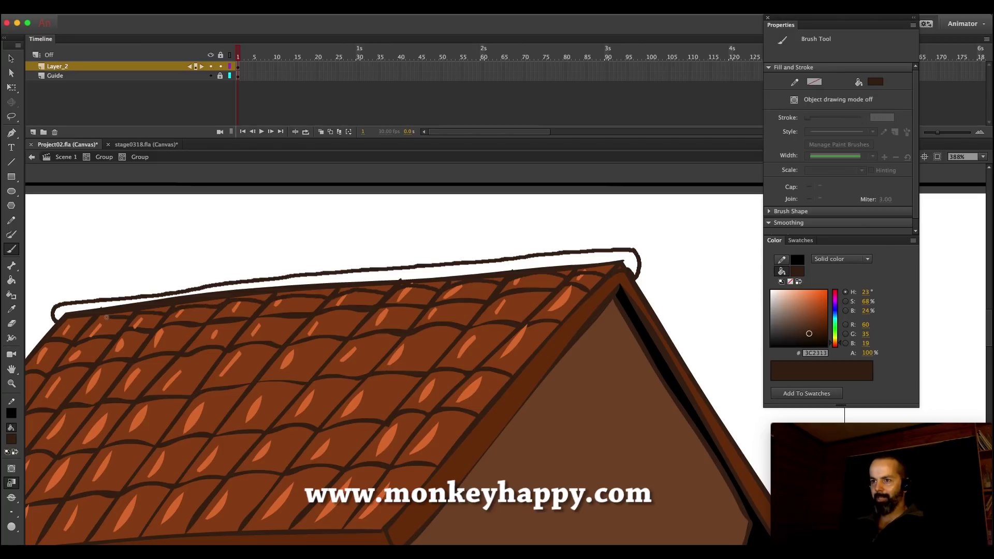
Sample the reddish-brown tile color (#8F4515) and fill the outlined ridge cap with it
left_click(11, 310)
left_click(256, 301)
left_click(256, 298)
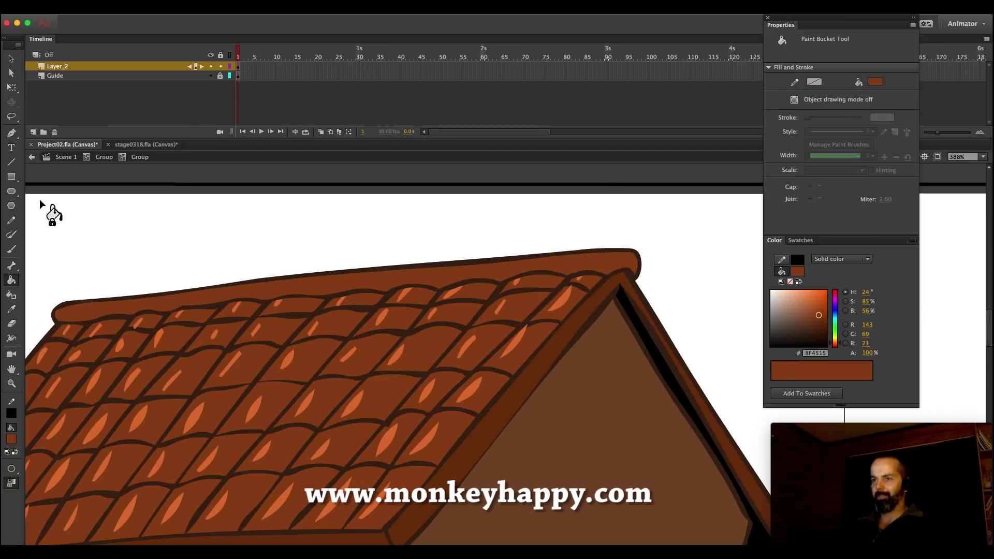
Draw a scalloped pencil line beneath the ridge cap, fill the strip with black as a shadow, and delete the pencil line
left_click(11, 220)
left_click_drag(54, 325, 634, 280)
key("k")
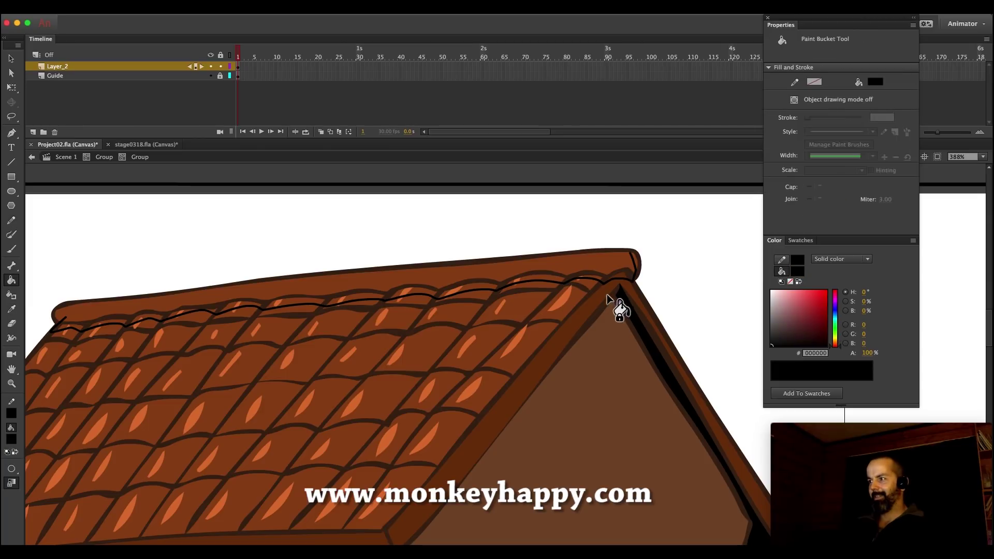
left_click(597, 280)
key("v")
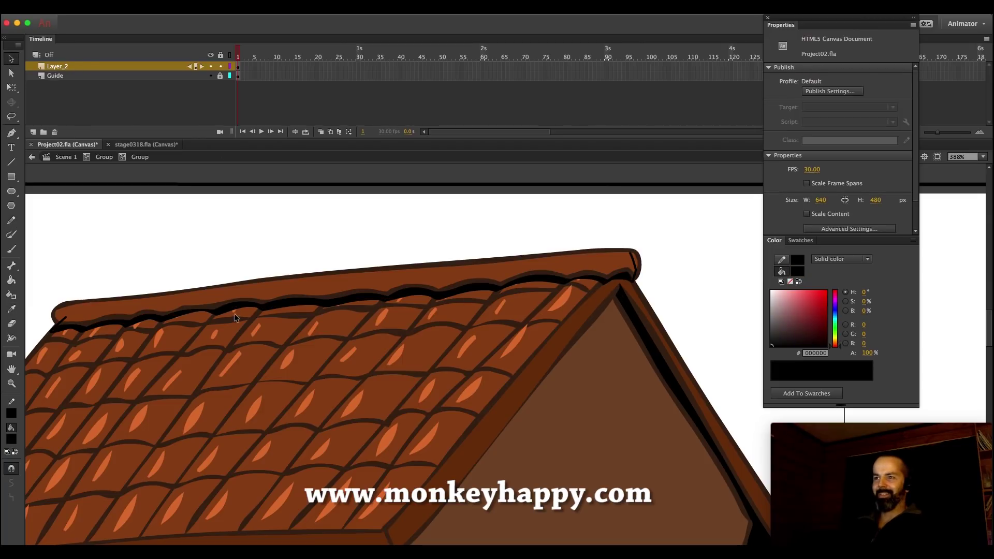
double_click(236, 310)
key("Delete")
Sample the orange tile highlight (#DD7532), brush a long highlight along the ridge cap, and leave the roof group
left_click(11, 309)
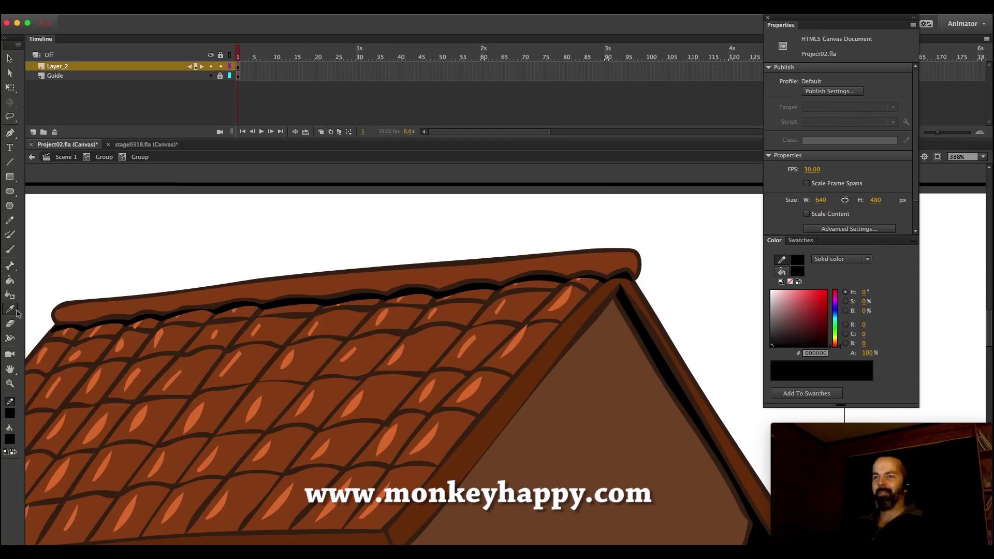
left_click(125, 346)
key("b")
left_click_drag(61, 311, 624, 253)
key("v")
left_click(104, 157)
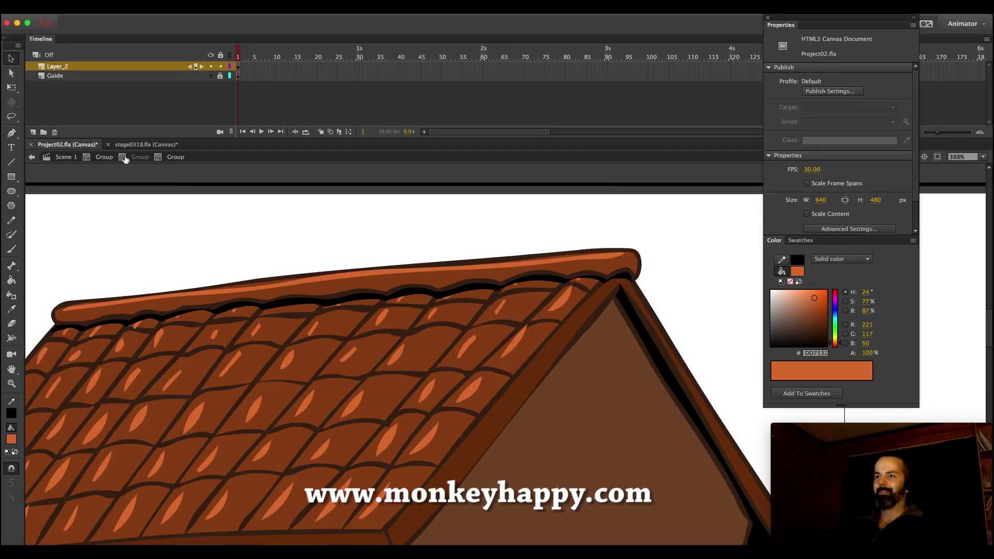
key("z")
left_click(499, 364, "alt")
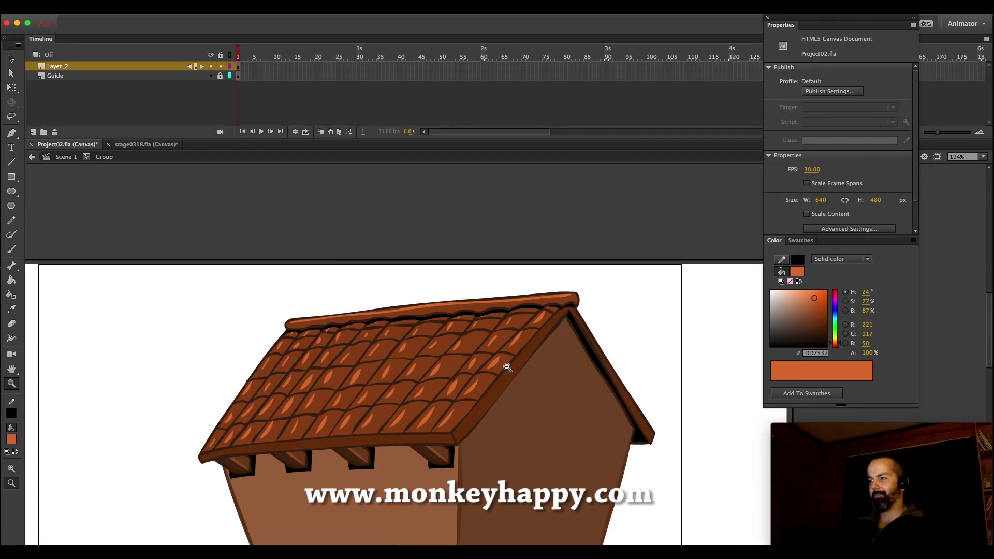
left_click(504, 368, "alt")
left_click_drag(699, 494, 334, 269)
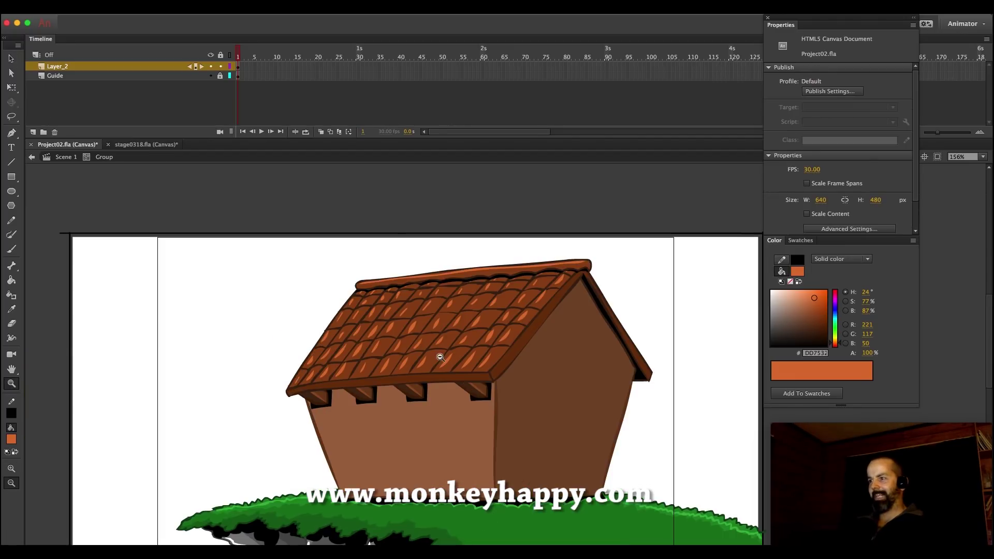
scroll(693, 476, "up", 2)
key("v")
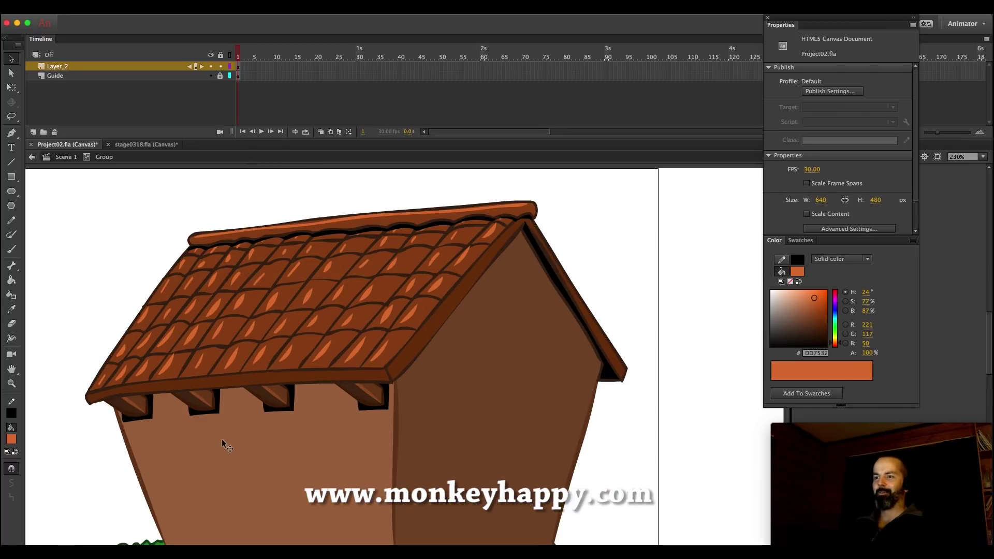
left_click(239, 431)
key("Delete")
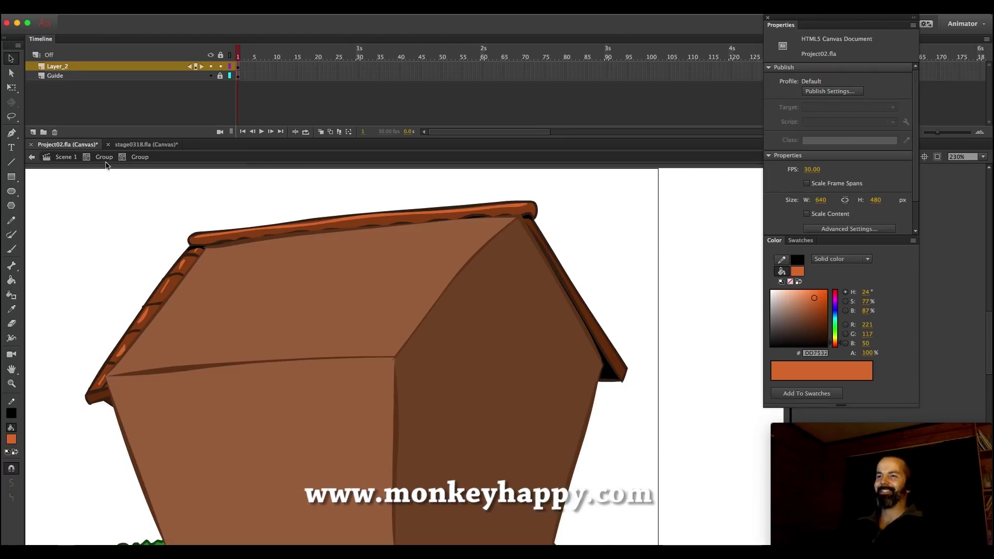
key("ctrl+z")
Select the house walls together with the black ground shadow at their base and group them
scroll(274, 409, "down", 3)
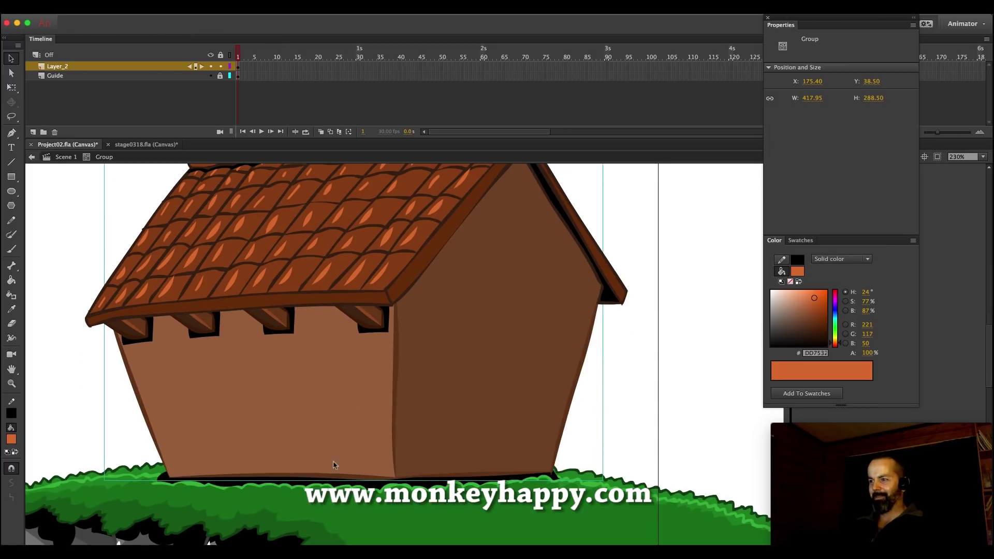
left_click(376, 494)
left_click(372, 484, "shift")
left_click(373, 486, "shift")
left_click(383, 479, "shift")
left_click_drag(366, 457, 365, 452)
key("Down")
key("Down")
key("Down")
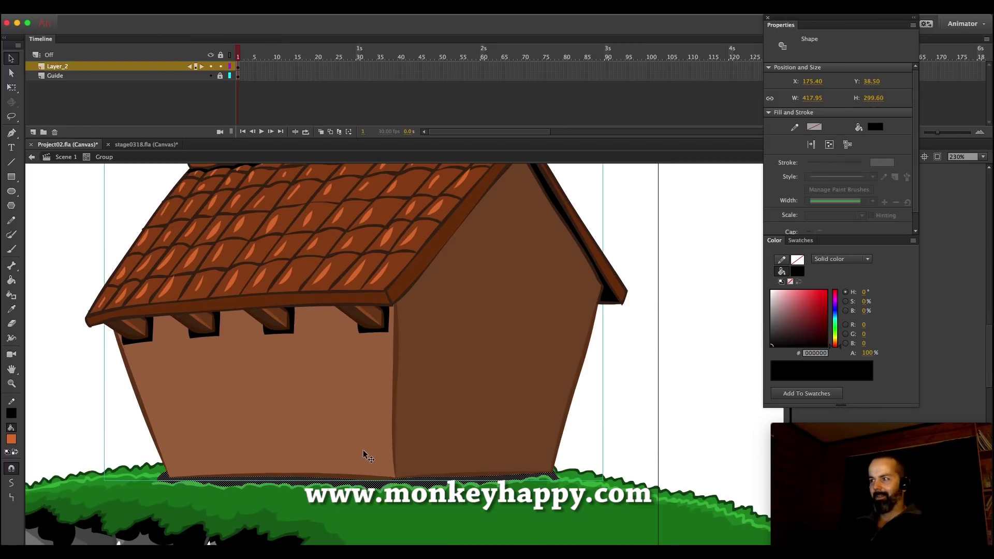
key("ctrl+g")
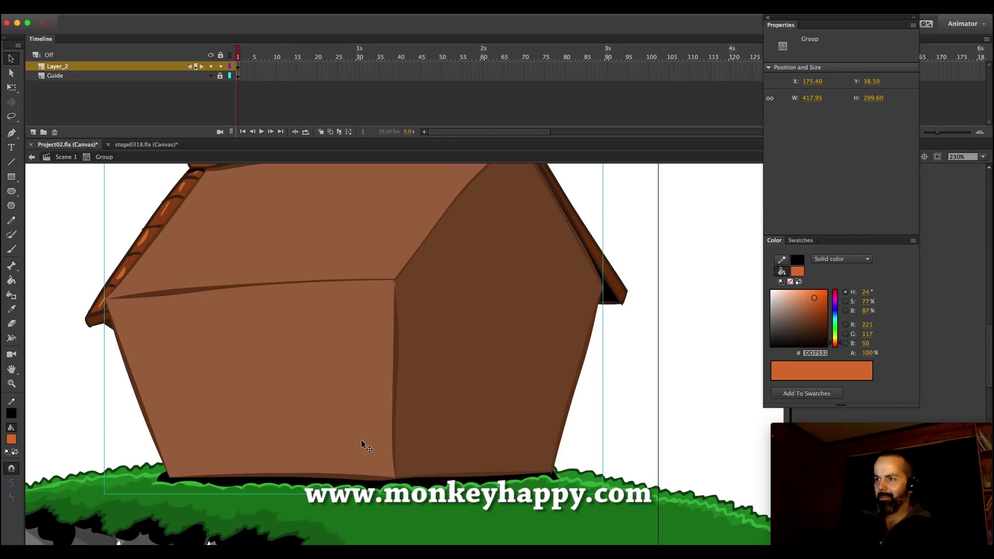
Send the combined wall and shadow group backward until it sits behind the tiled roof and beams
key("ctrl+Down")
key("ctrl+Down")
key("ctrl+Down")
key("ctrl+Down")
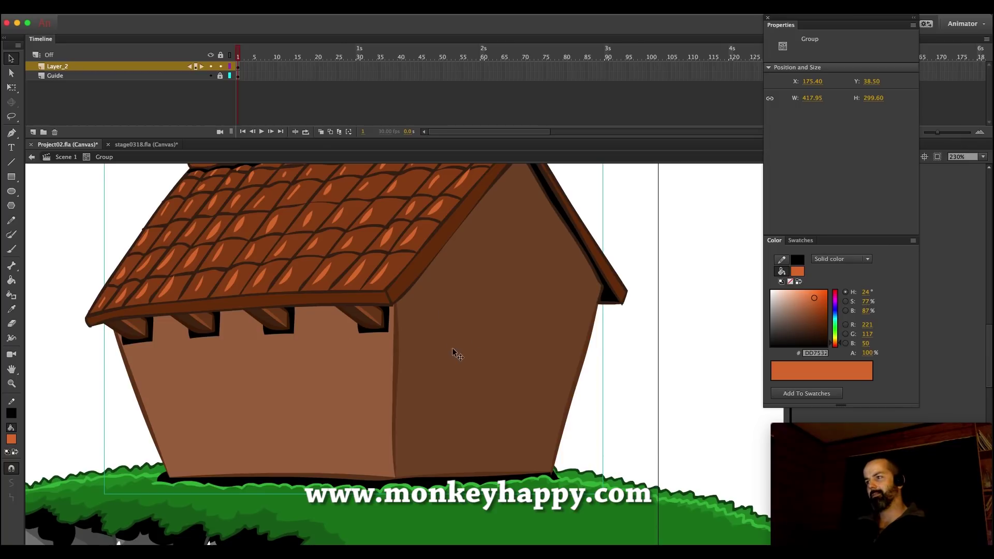
Inside the wall group, draw pencil lines across the front wall below the eave and along the gable as roof shadow edges
scroll(355, 400, "up", 2)
double_click(324, 389)
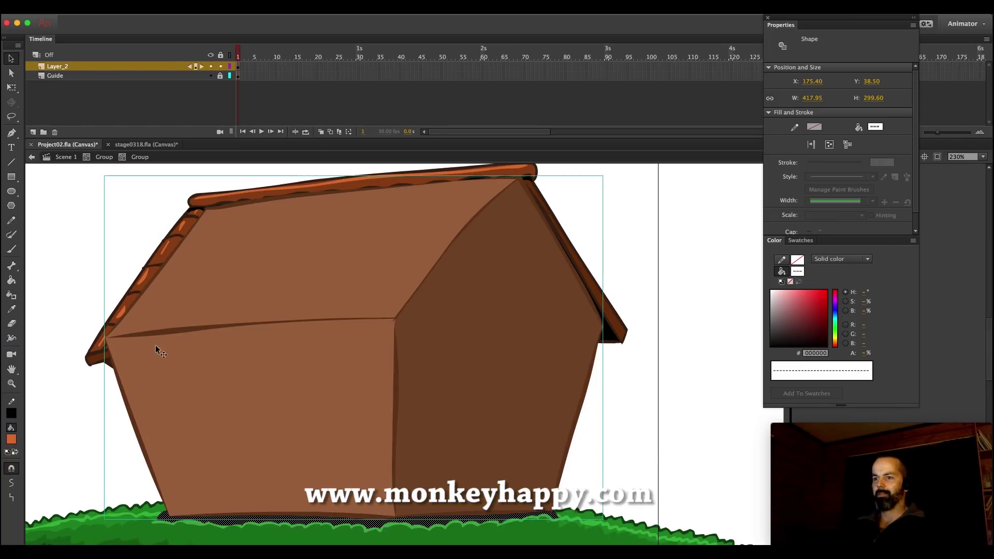
left_click(155, 271)
key("y")
mouse_move(121, 382)
left_mouse_down()
mouse_move(406, 369)
mouse_move(394, 376)
mouse_move(526, 225)
mouse_move(637, 418)
left_mouse_up()
Sample the side wall's dark brown and fill the front wall above the pencil line with it
left_click(11, 309)
left_click(497, 377)
left_click(357, 354)
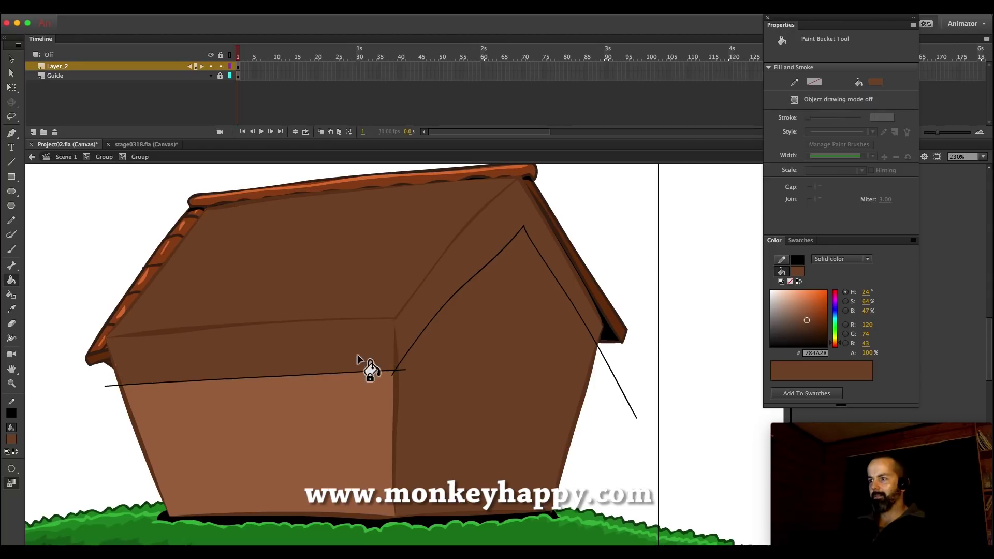
Darken the fill color to #4E2D17 and fill the shadow band between the gable edge and the pencil line
left_click(810, 330)
left_click(482, 280)
key("super+z")
left_click(11, 220)
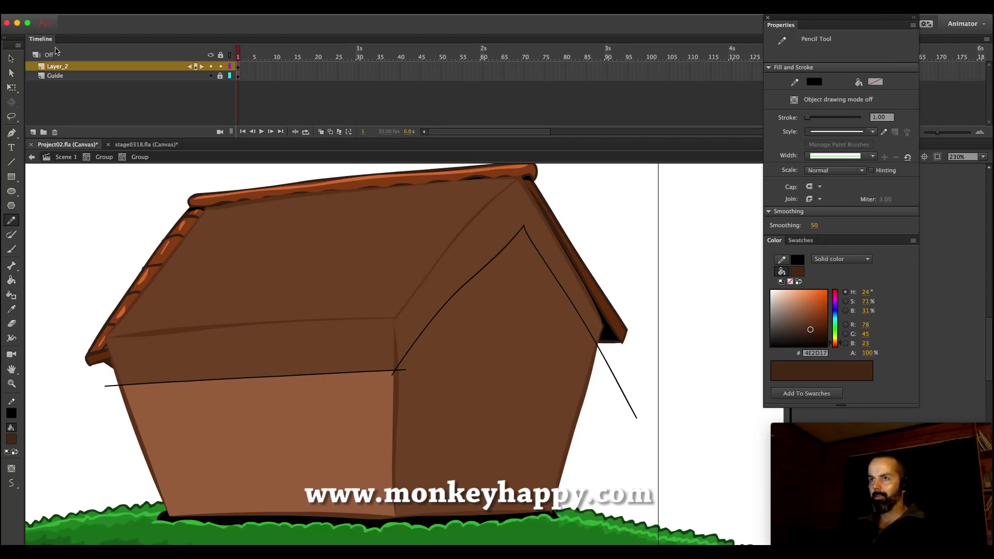
key("v")
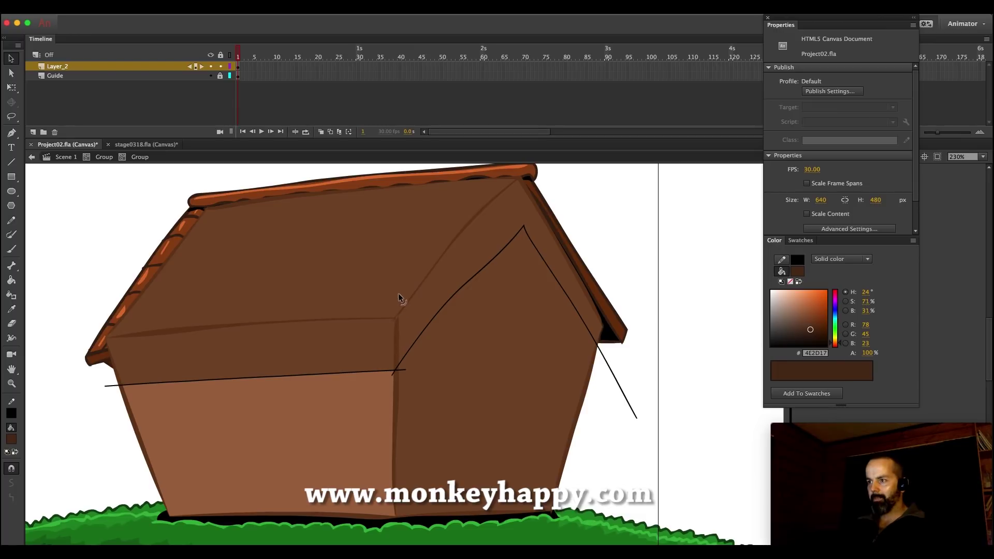
left_click(11, 281)
left_click(505, 249)
Delete the pencil lines bounding the eave and gable shadows and leave the wall group
key("v")
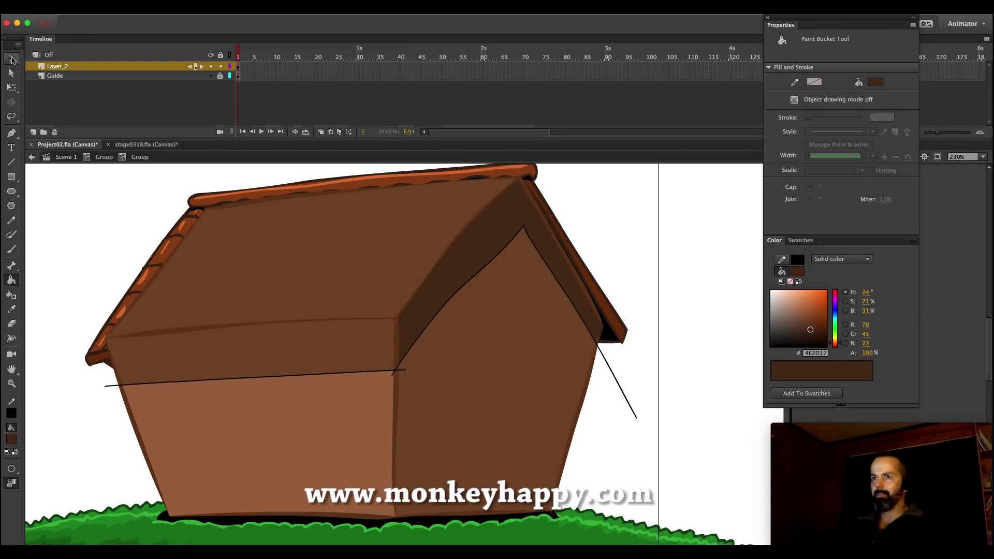
left_click_drag(505, 248, 497, 247)
double_click(497, 246)
key("Delete")
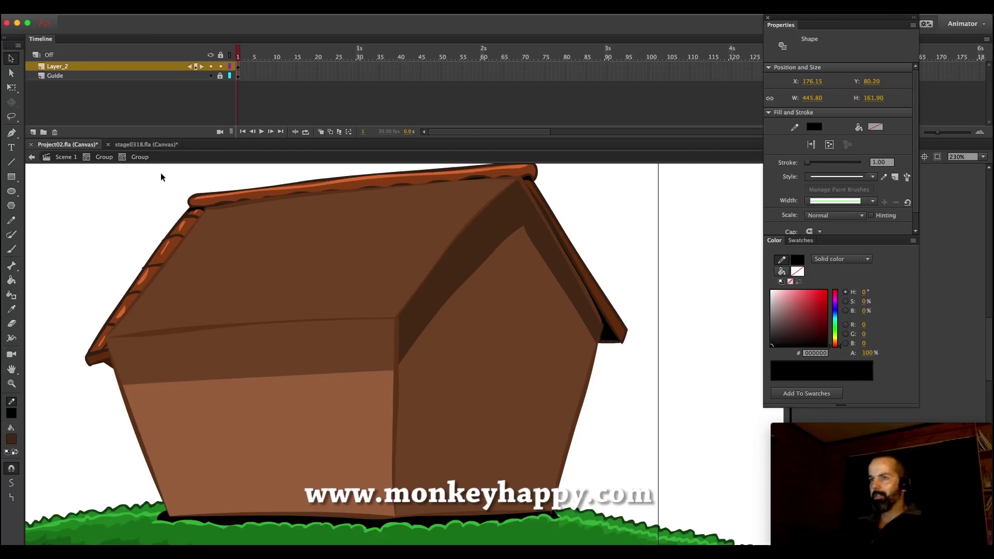
left_click(104, 157)
left_click(135, 225)
Adjust the peak of the gable shadow, recolor the band to a lighter brown (R 93, G 55, B 29), and leave the wall group
double_click(495, 249)
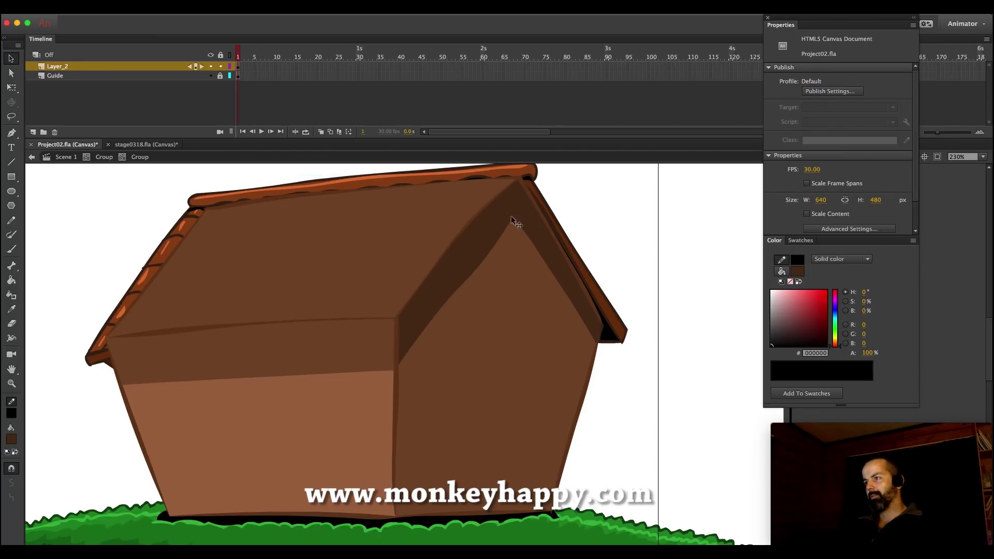
left_click(482, 254)
key("i")
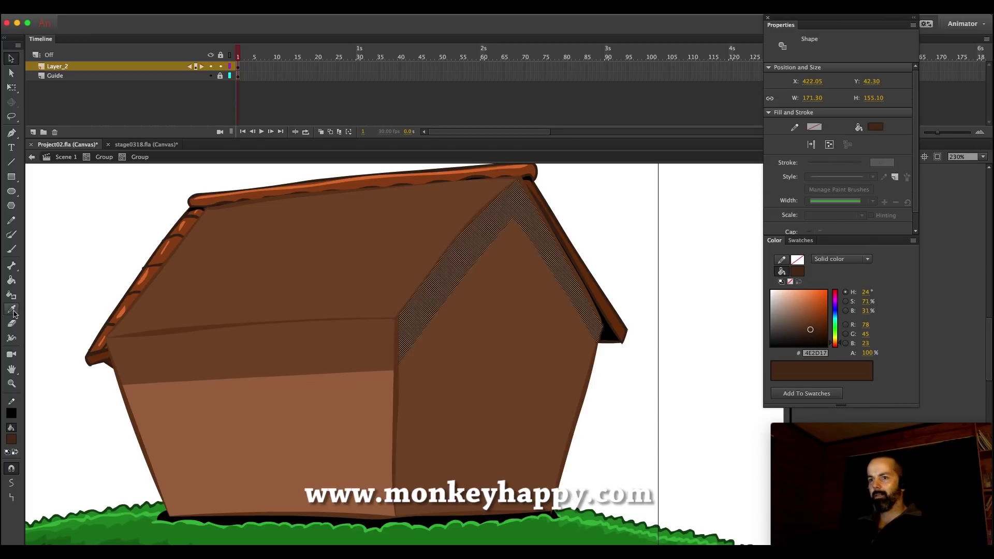
left_click(499, 315)
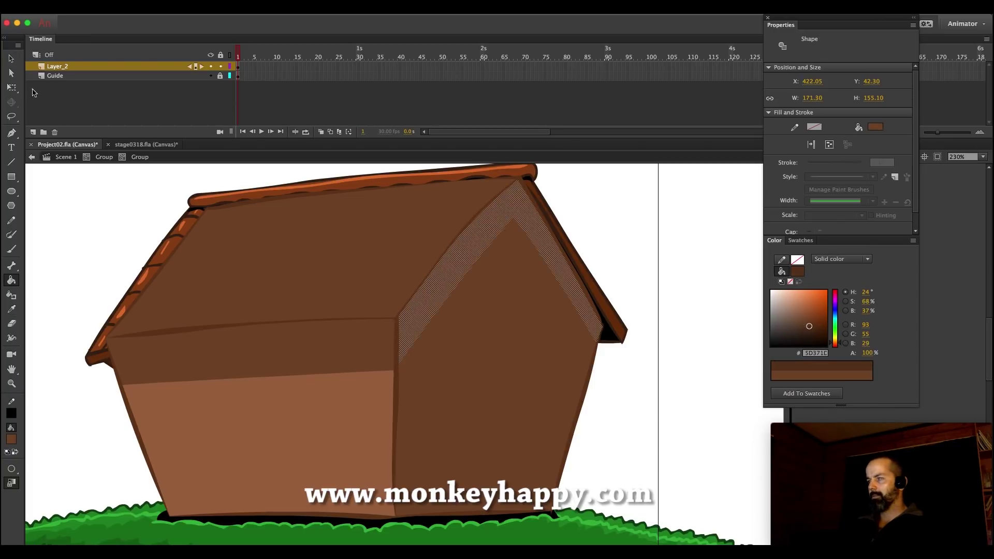
left_click(11, 59)
left_click(110, 166)
left_click(104, 157)
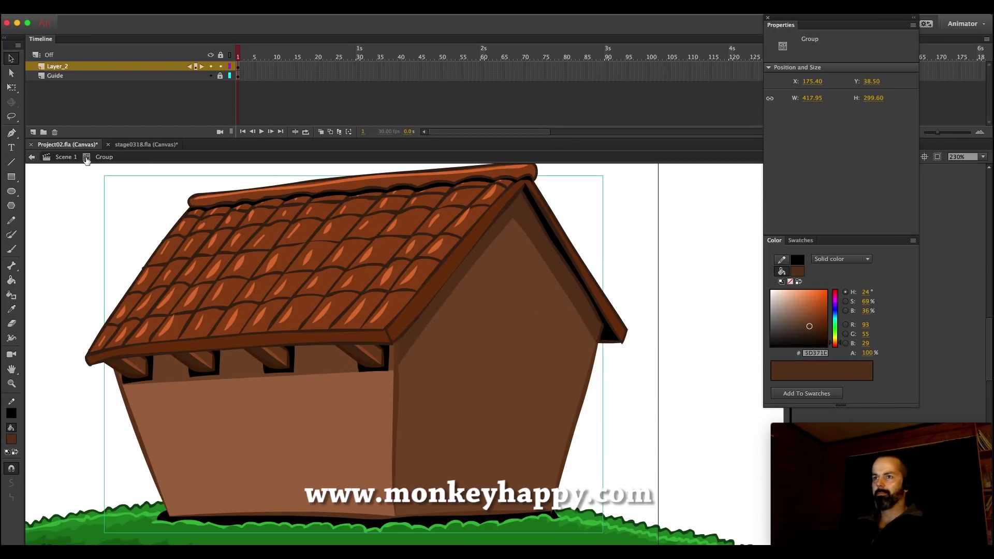
scroll(201, 218, "up", 2)
scroll(202, 218, "down", 2)
left_click(12, 384)
left_click(541, 411, "alt")
left_click_drag(609, 495, 404, 283)
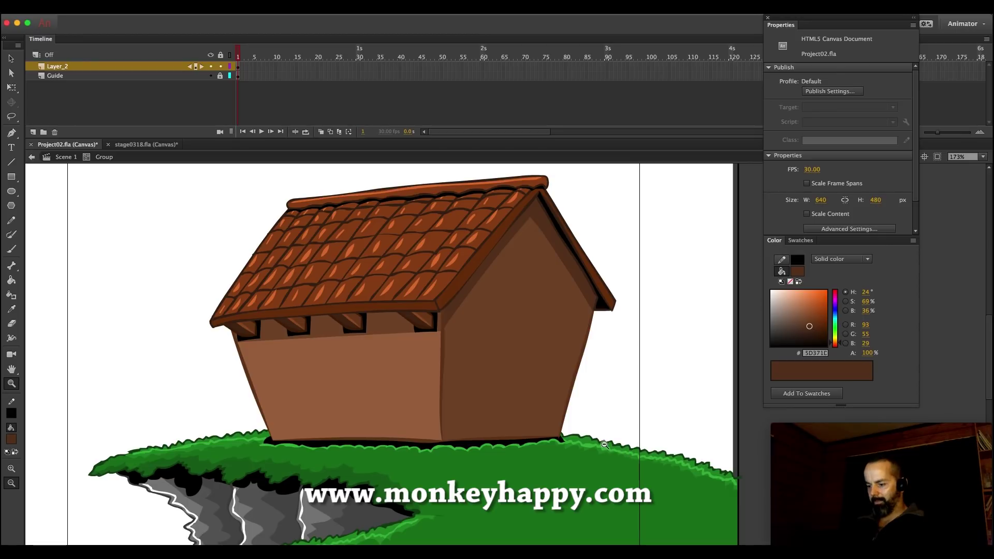
left_click(575, 428, "alt")
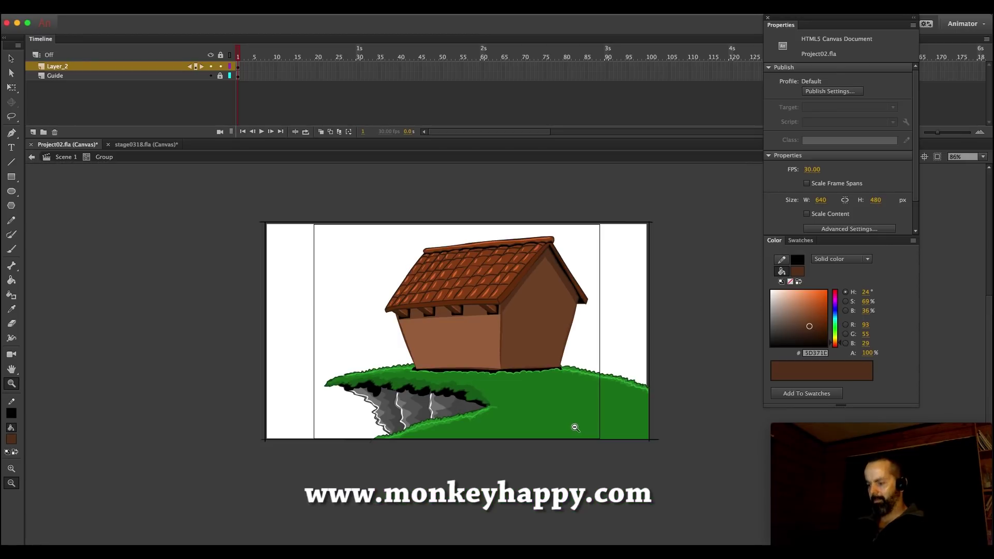
Sample the outline brown (#67391A) and brush an arched doorway with an inner jamb line on the gable wall, in its own group
left_click_drag(675, 448, 391, 260)
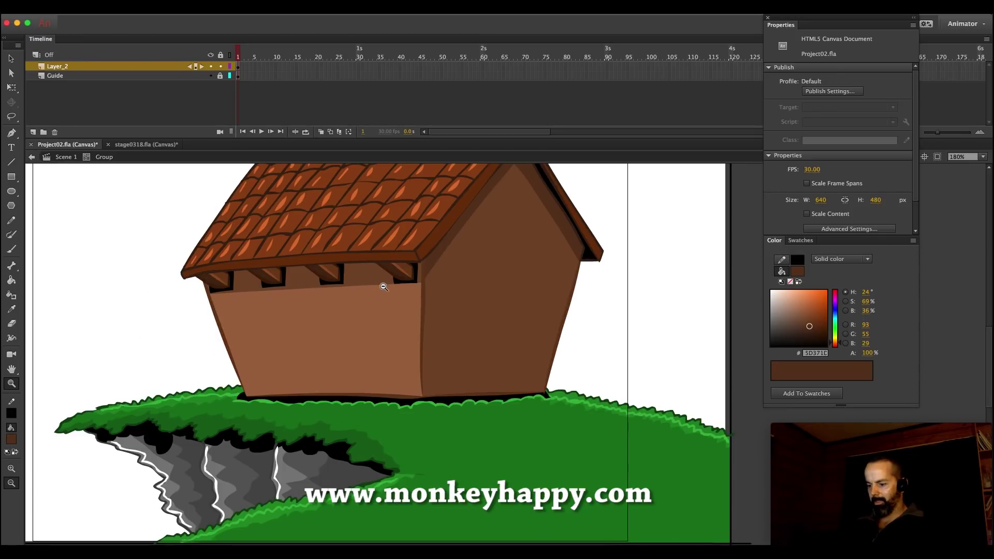
scroll(383, 287, "up", 2)
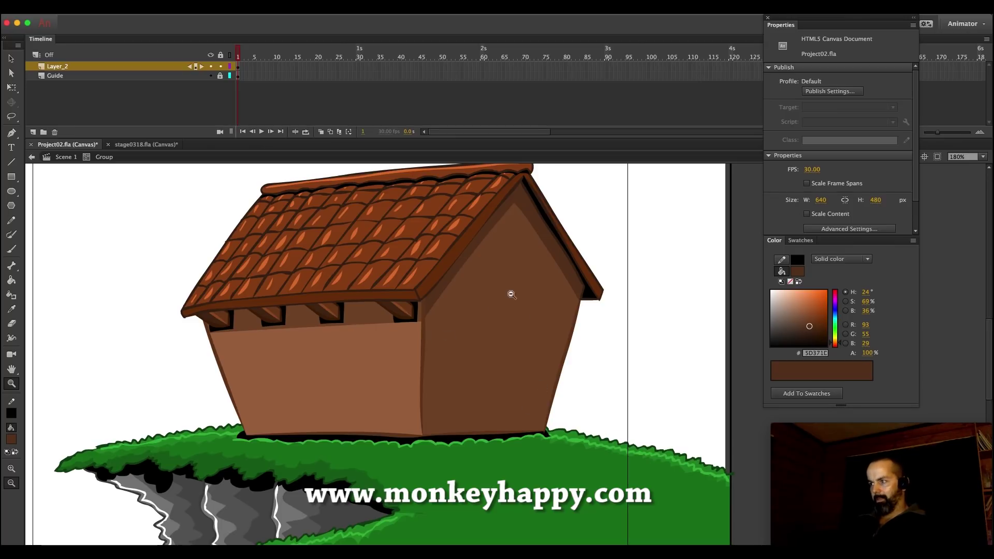
left_click_drag(631, 453, 461, 228)
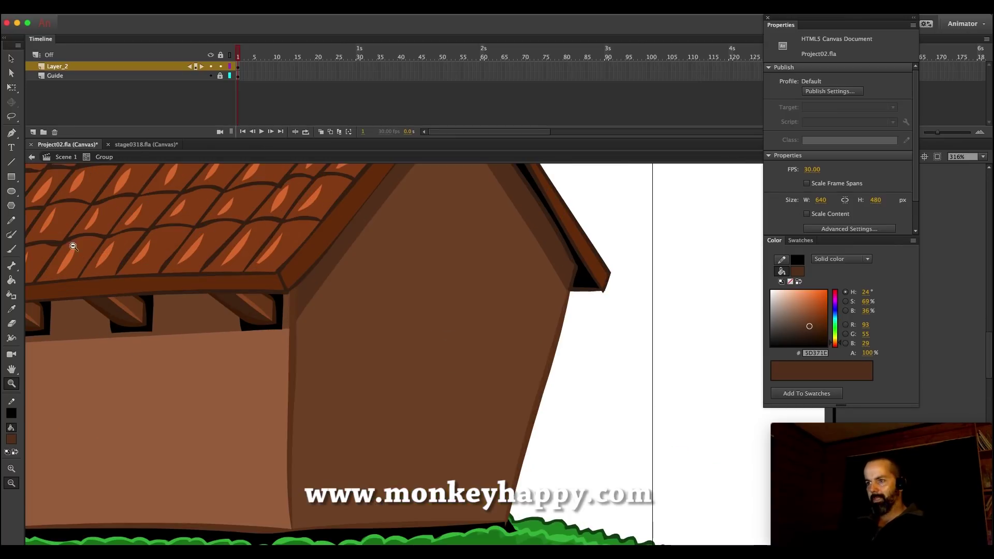
left_click(12, 309)
left_click(366, 323)
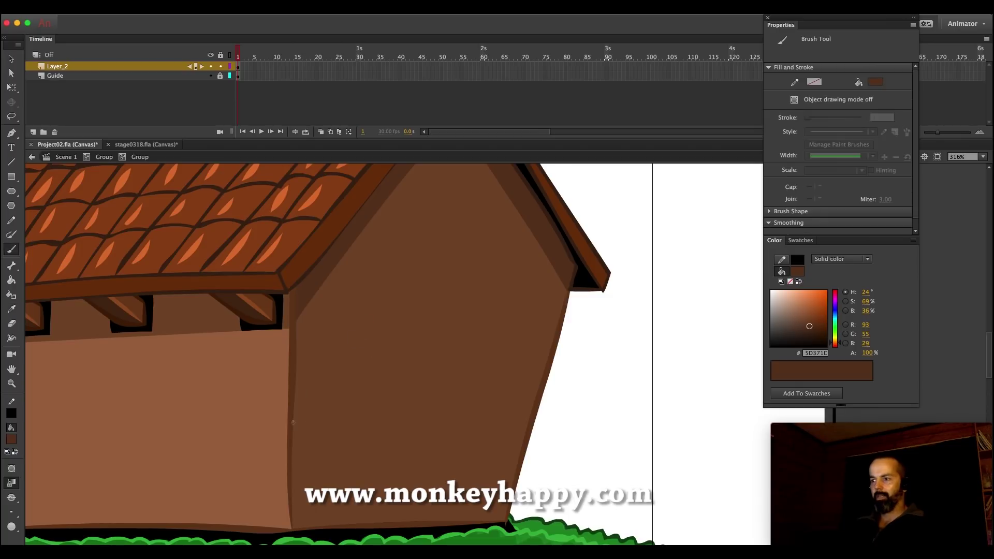
key("b")
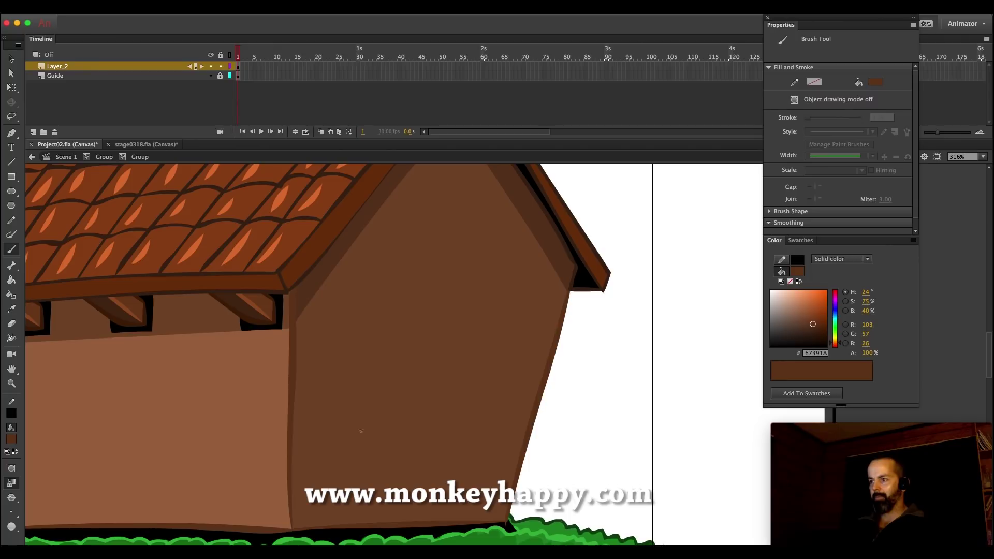
left_click_drag(373, 434, 467, 440)
mouse_move(368, 424)
left_mouse_down()
mouse_move(381, 277)
mouse_move(421, 238)
mouse_move(470, 243)
mouse_move(482, 297)
mouse_move(468, 440)
mouse_move(439, 407)
mouse_move(450, 285)
mouse_move(436, 253)
left_mouse_up()
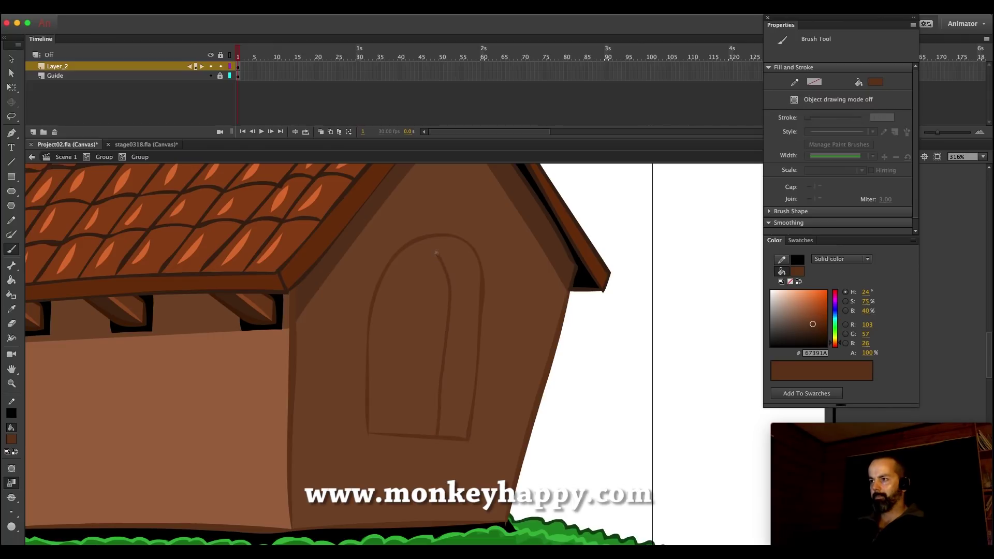
Fill the doorway opening with black and its jamb with the front wall's light brown (#A16944)
key("k")
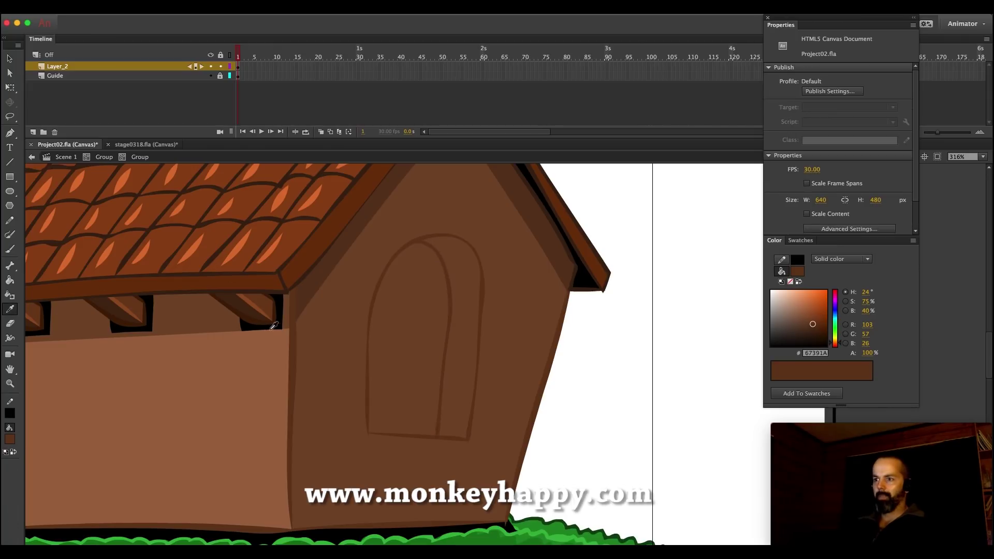
left_click(434, 331)
left_click(11, 309)
left_click(357, 363)
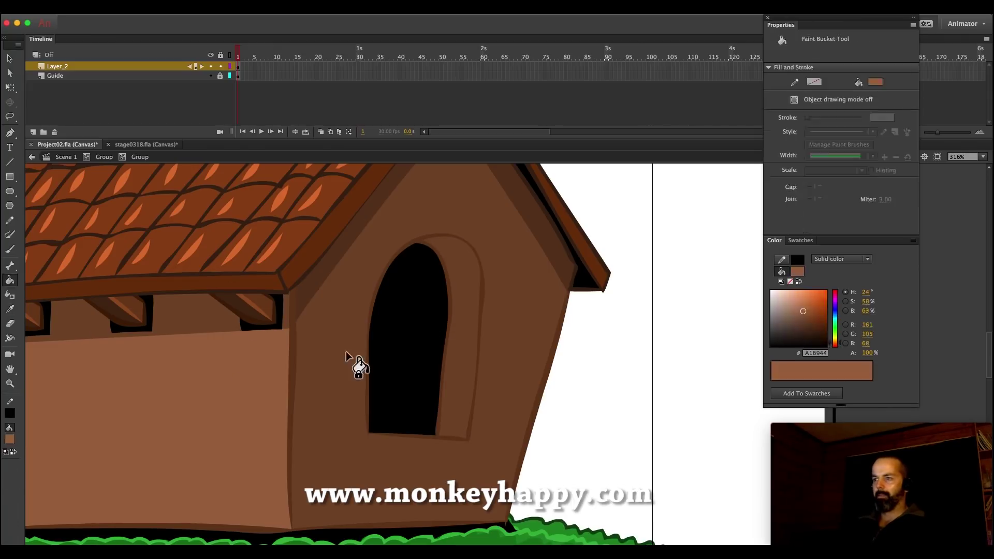
left_click(470, 326)
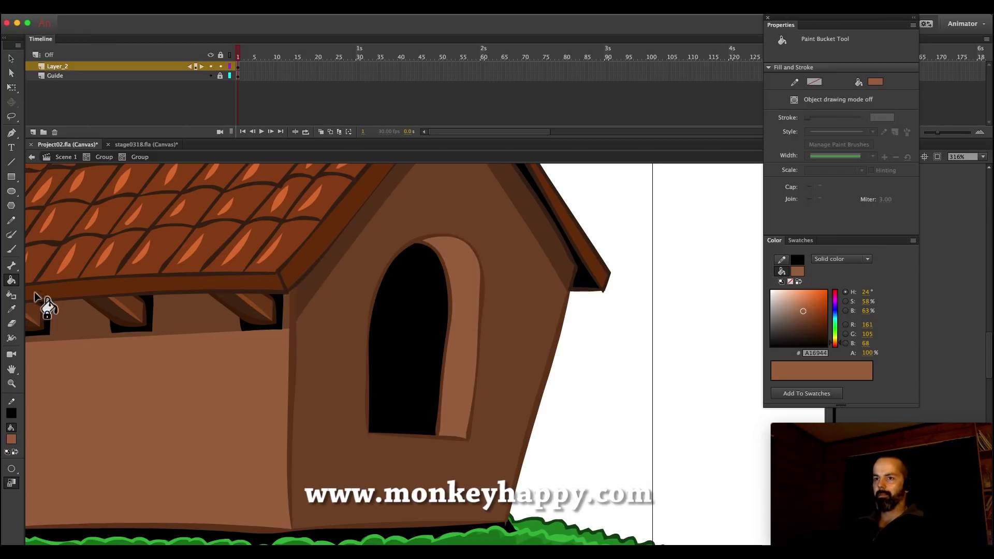
left_click(12, 309)
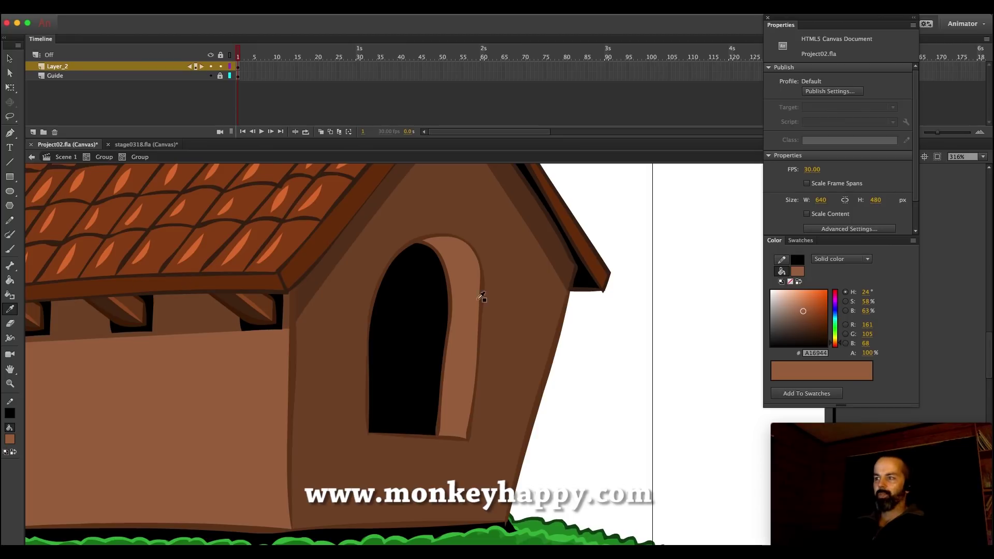
key("v")
left_click(461, 243)
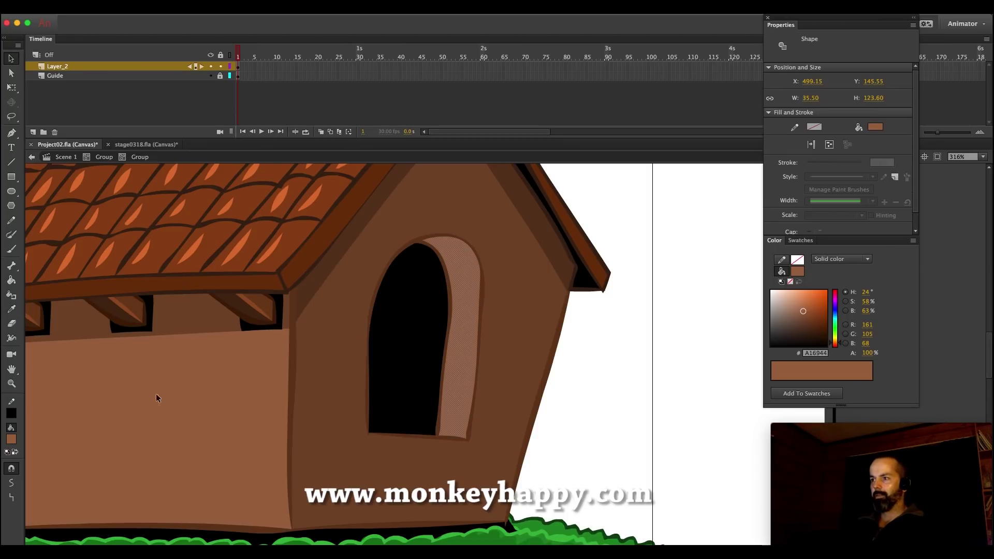
left_click(566, 421)
Sample the doorway's outline brown and, in a new group, brush the staircase's stepped side profile and base line below the doorway
left_click(11, 309)
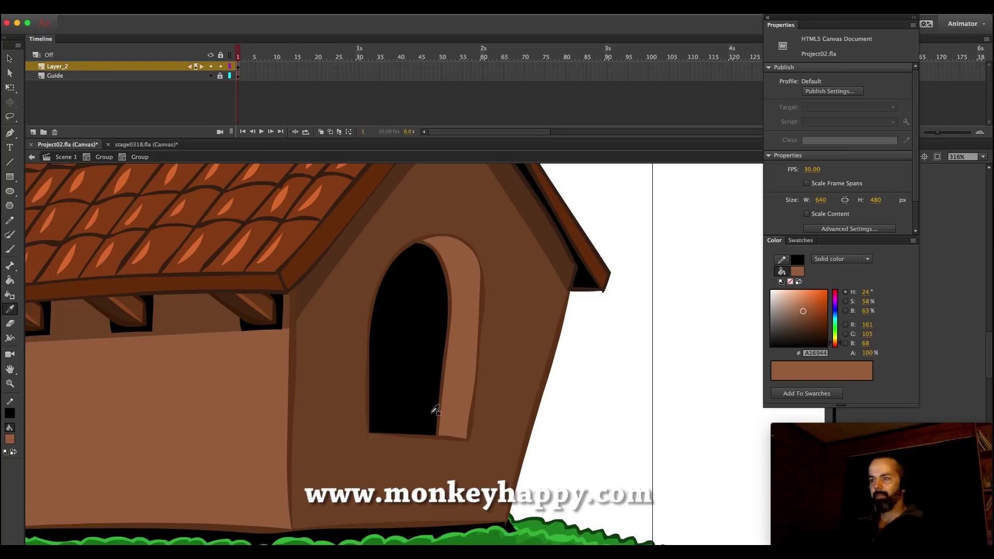
left_click(451, 439)
key("super+g")
scroll(406, 396, "down", 3)
key("b")
left_click_drag(371, 400, 362, 488)
scroll(424, 456, "down", 2)
left_click_drag(365, 447, 410, 462)
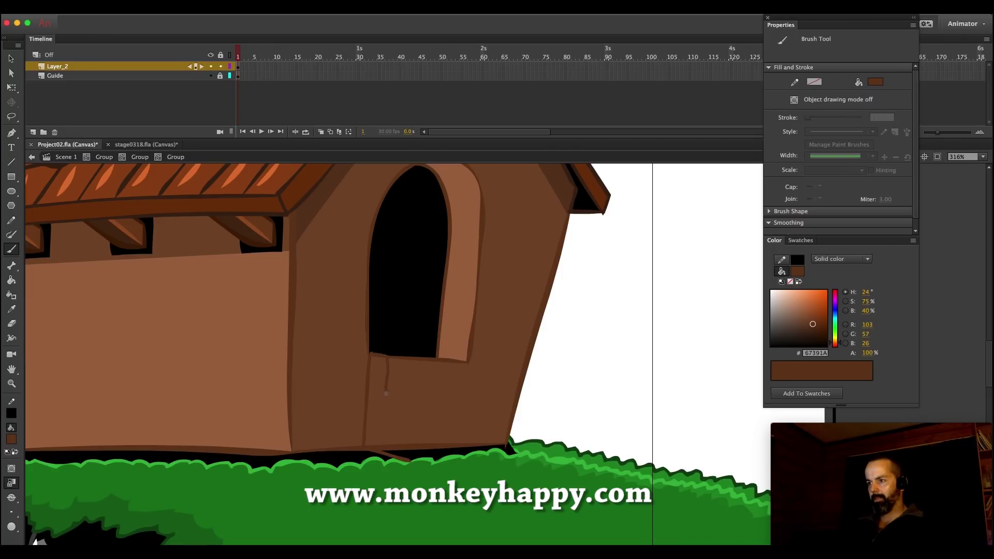
left_click_drag(458, 458, 497, 471)
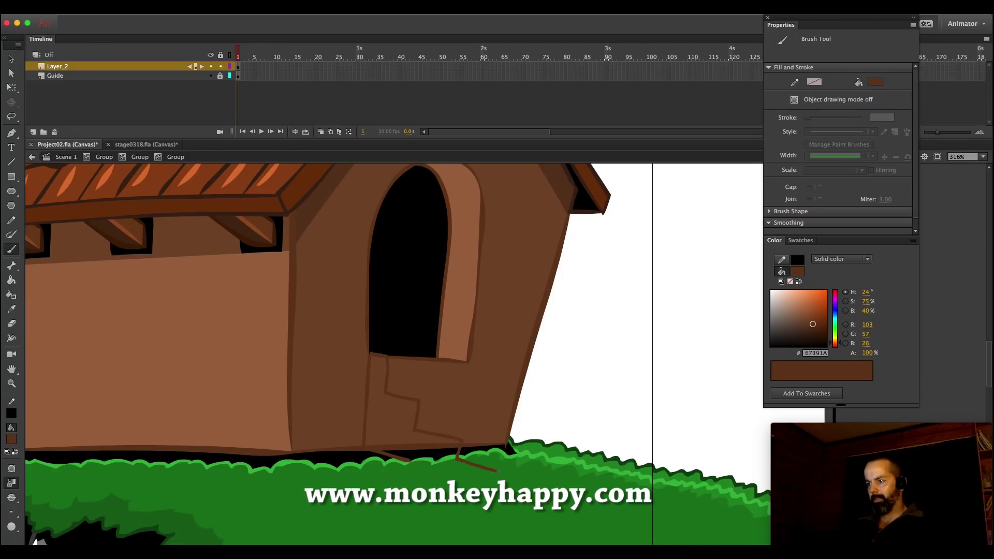
mouse_move(401, 458)
left_mouse_down()
mouse_move(491, 487)
mouse_move(623, 473)
left_mouse_up()
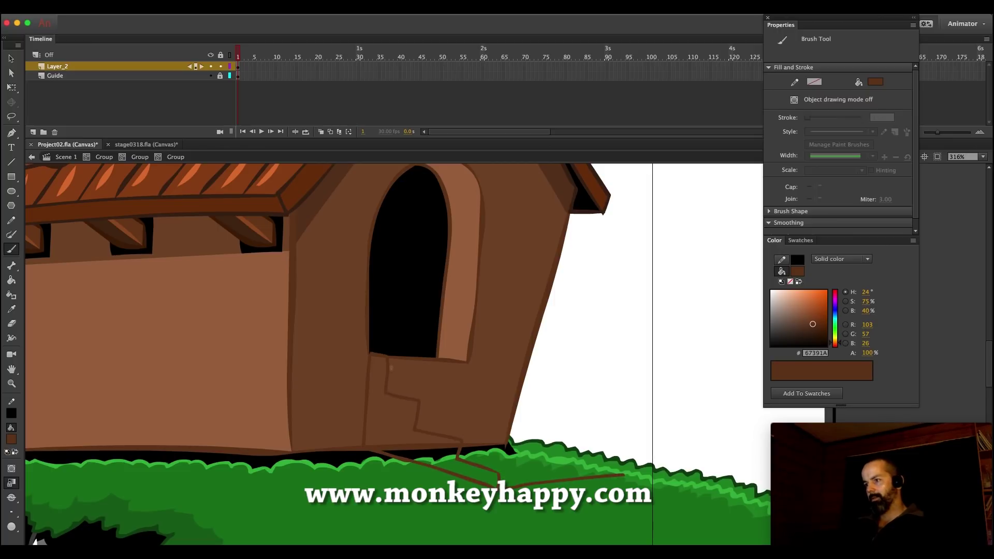
Brush the outlines of the treads and risers across the staircase, from the doorway down to the grass
left_click_drag(388, 357, 492, 360)
mouse_move(385, 391)
left_mouse_down()
mouse_move(491, 390)
mouse_move(493, 376)
mouse_move(492, 387)
mouse_move(443, 400)
mouse_move(502, 399)
left_mouse_up()
key("ctrl+z")
left_click_drag(420, 401, 520, 399)
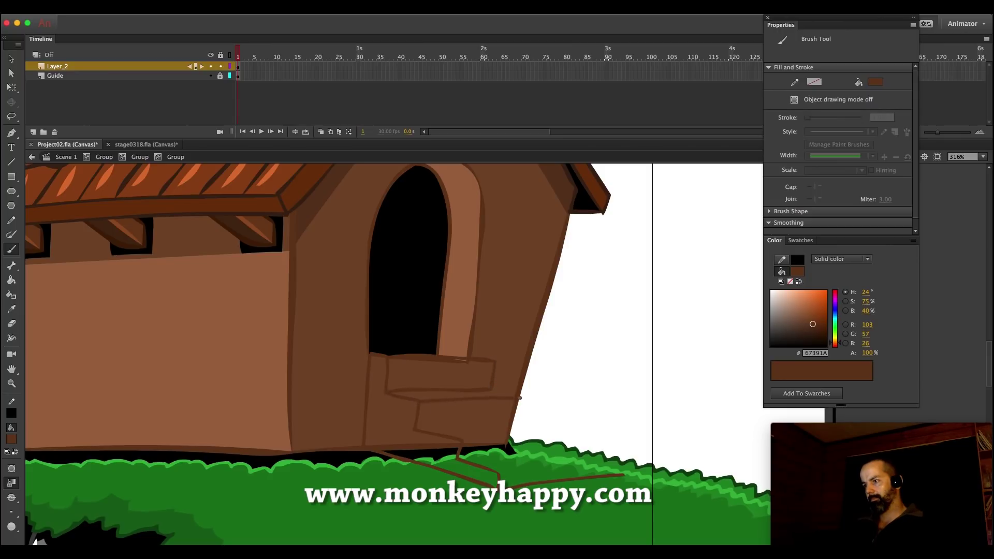
left_click_drag(416, 428, 510, 421)
left_click_drag(467, 439, 551, 428)
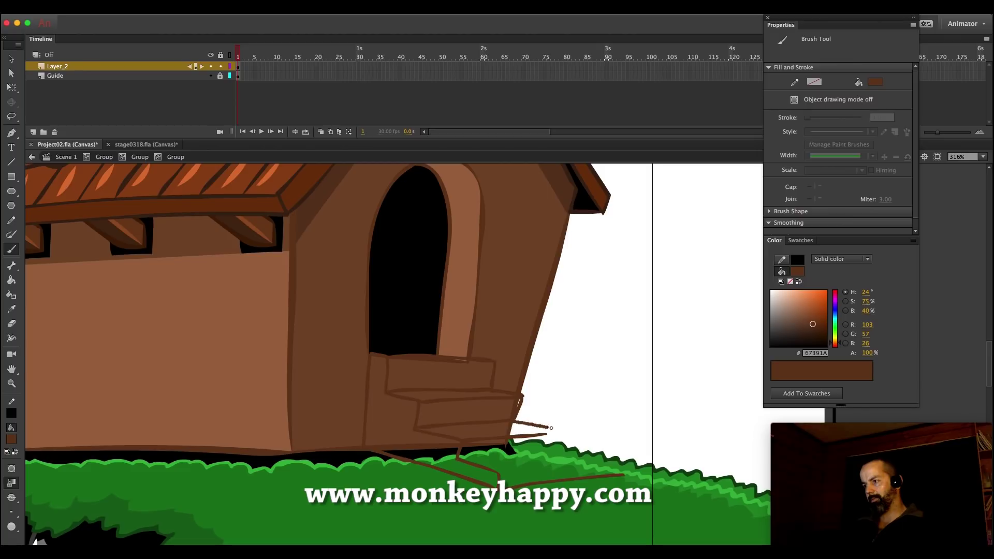
left_click_drag(504, 454, 559, 448)
key("super+z")
key("super+z")
left_click_drag(460, 457, 557, 443)
left_click_drag(499, 471, 625, 457)
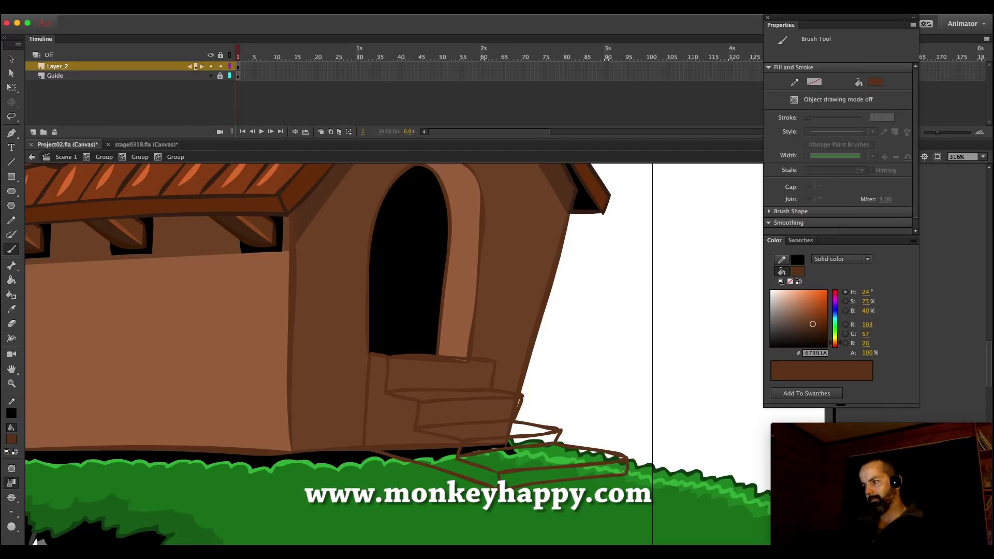
Sample the jamb's brown, lighten it to #C48A64, and fill the three stair treads with it
key("i")
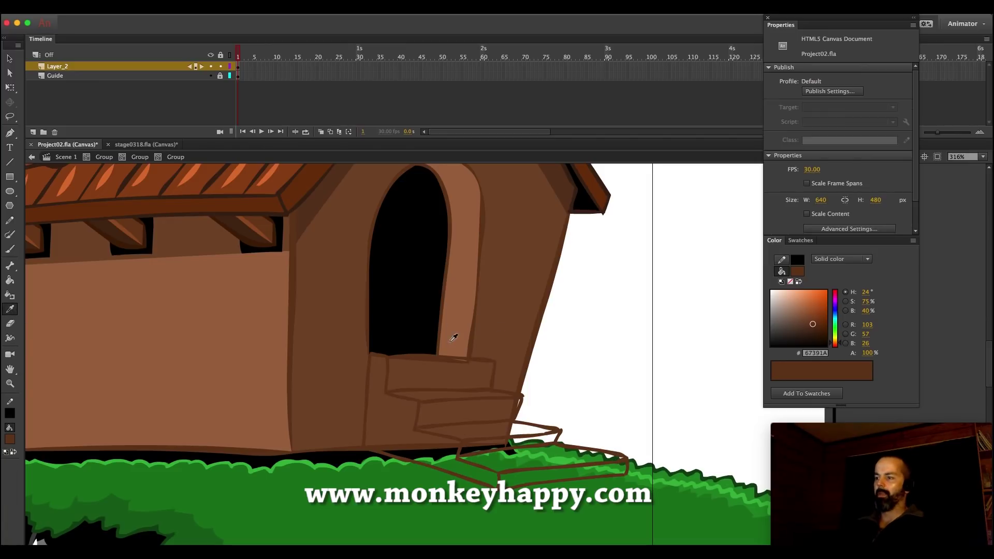
left_click(456, 383)
left_click(456, 385)
key("super+z")
left_click(452, 396)
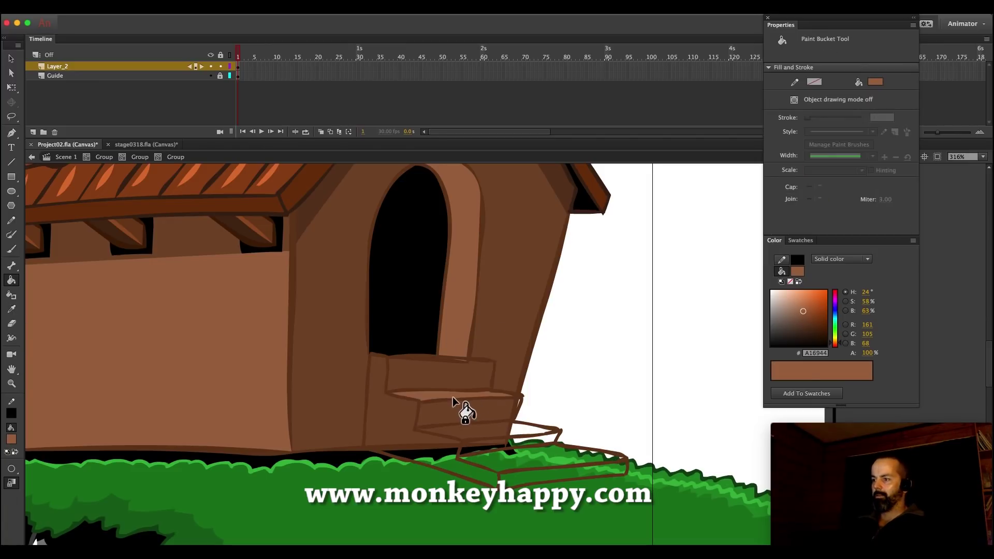
left_click(798, 303)
left_click(441, 397)
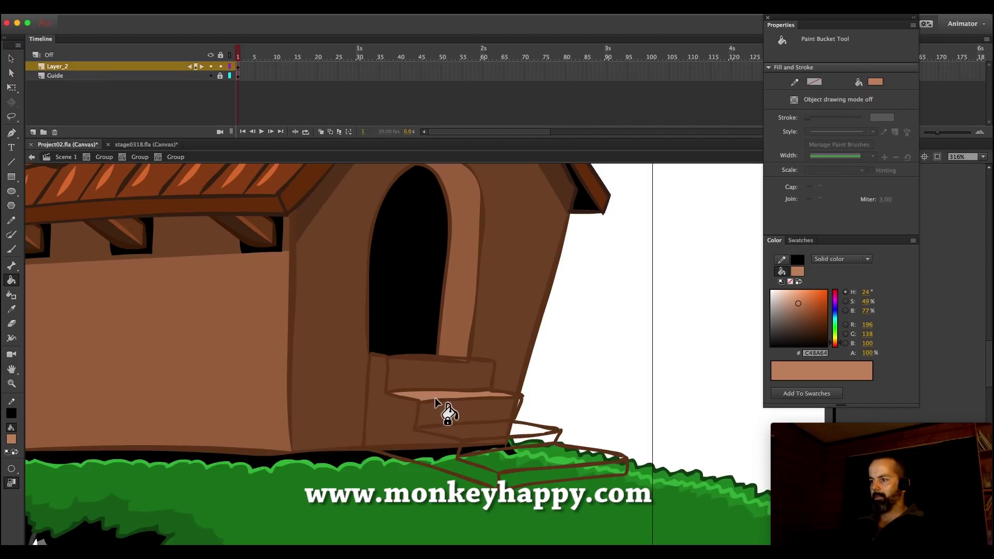
left_click(484, 433)
left_click(544, 457)
Fill the stair risers with dark brown #67422A
left_click(804, 324)
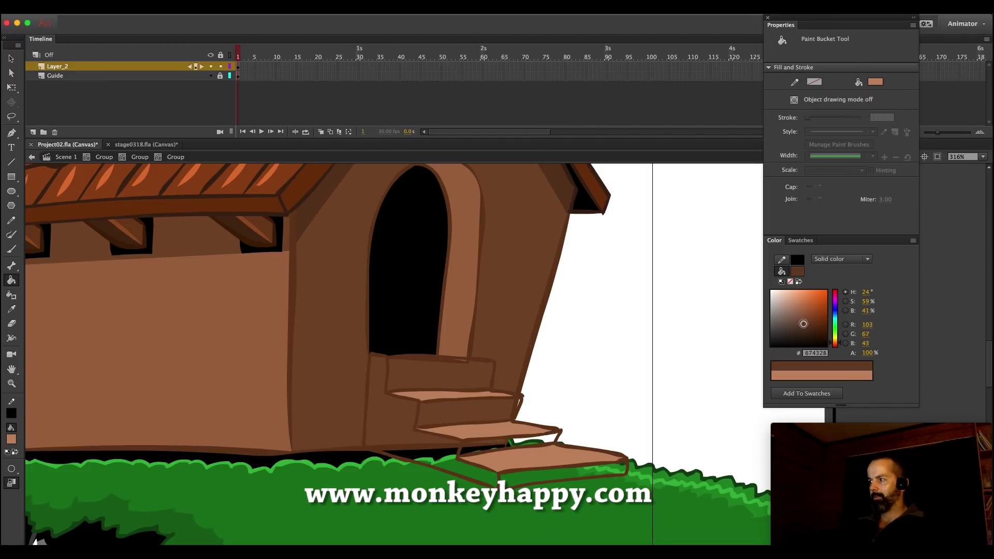
left_click(510, 449)
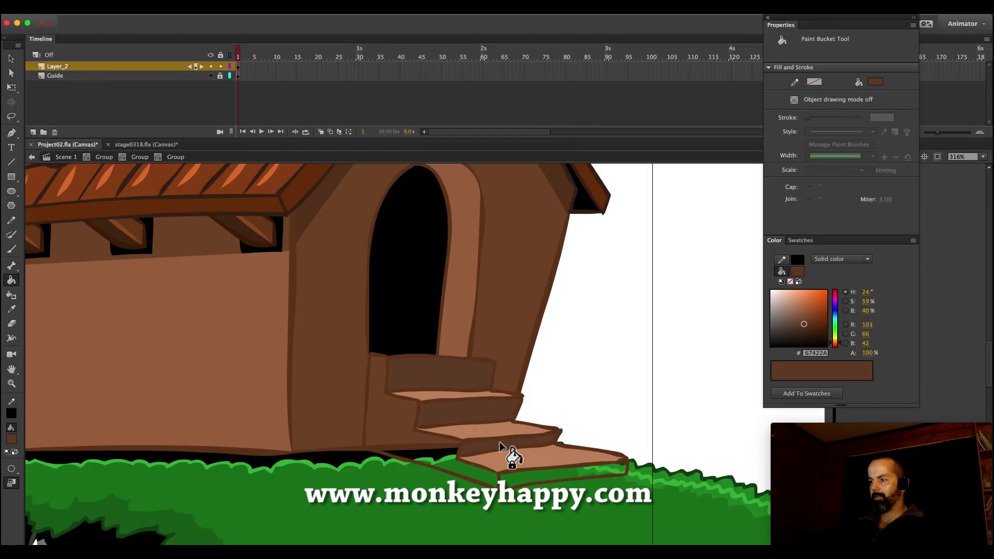
left_click(555, 470)
Fill the four risers with a darkened shade of the side wall's brown and the staircase's side with the front wall's #A16944
key("i")
left_click(355, 351)
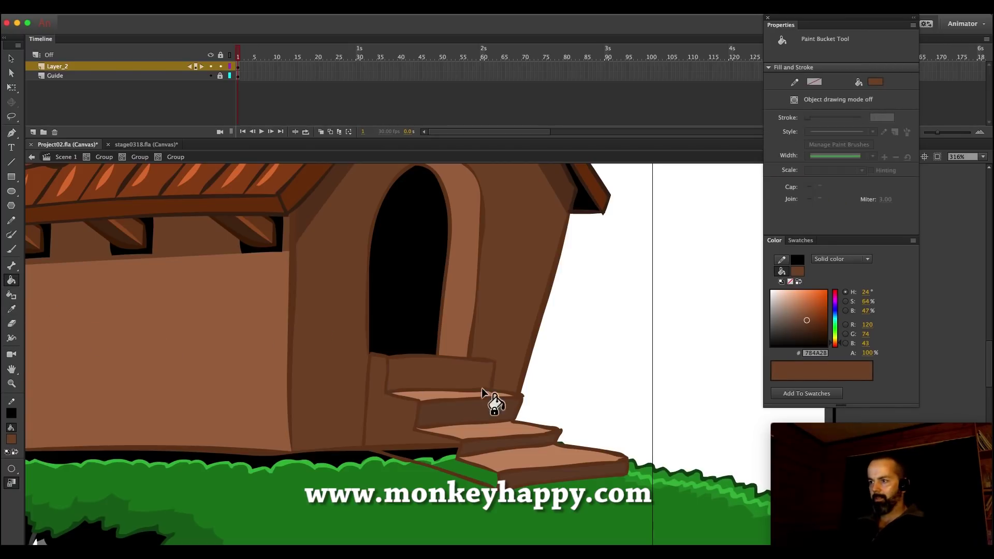
left_click(807, 331)
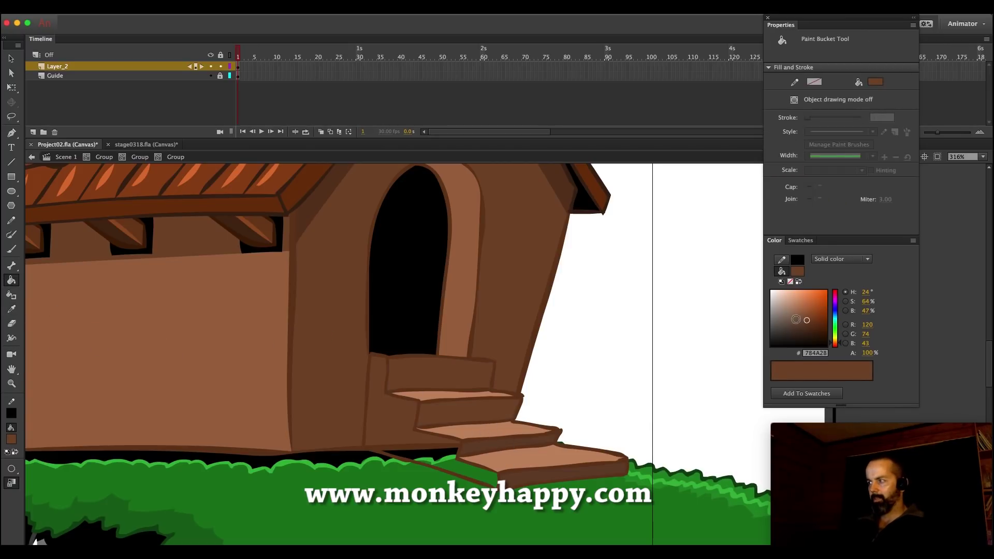
left_click(437, 384)
left_click(477, 414)
left_click(529, 446)
left_click(546, 473)
key("i")
left_click(197, 362)
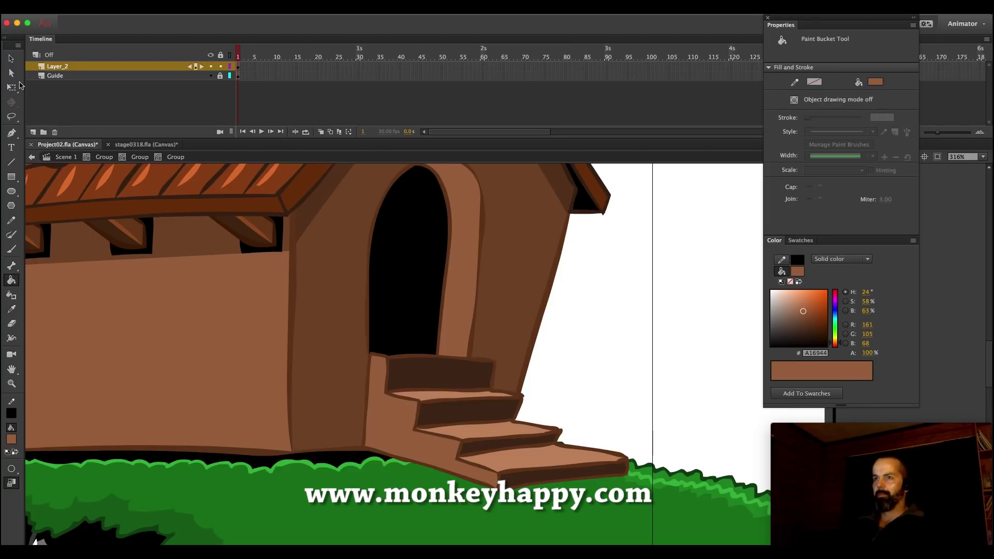
Brush a doorsill line in the outline brown across the doorway's base and fill the landing with the tread color #C48A64
key("i")
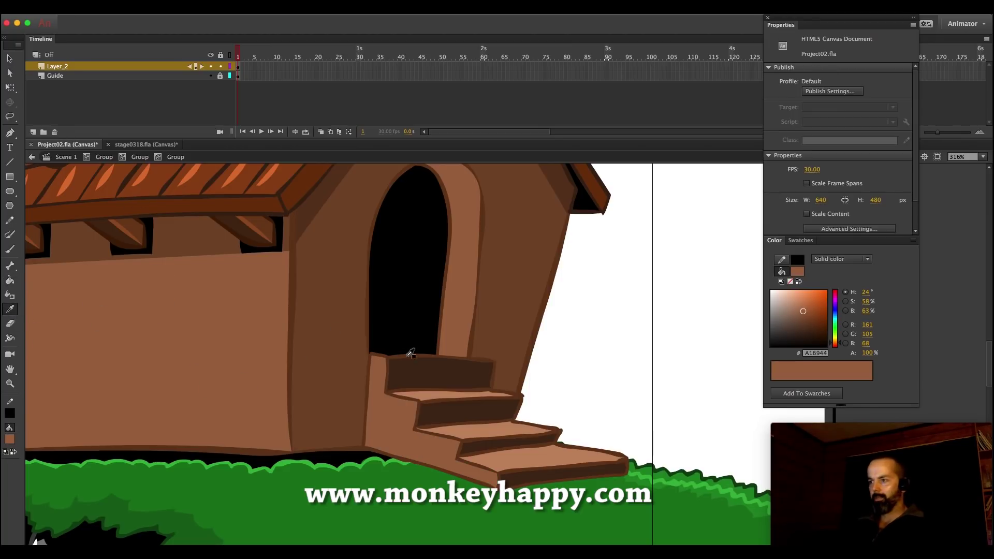
left_click(406, 355)
key("b")
left_click_drag(371, 355, 437, 350)
key("super+z")
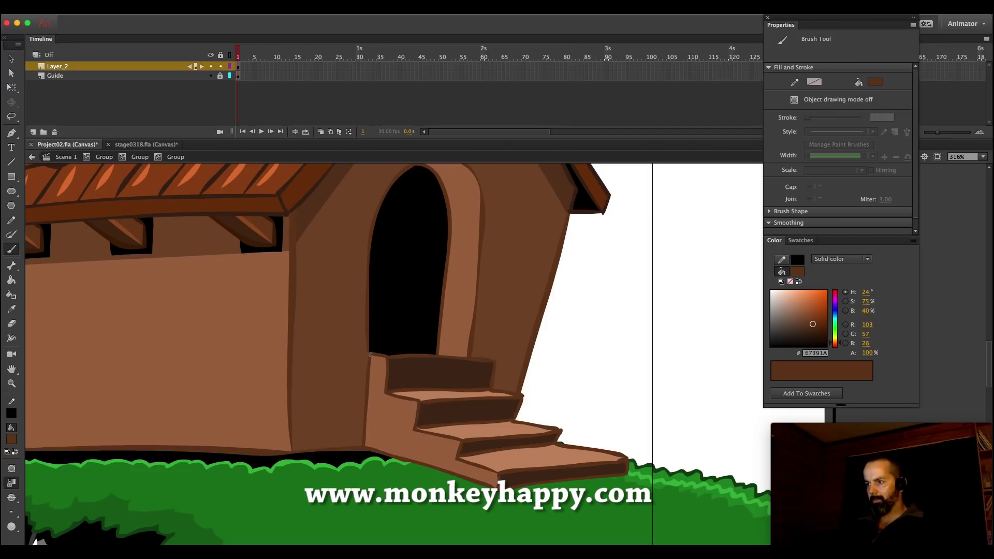
left_click_drag(370, 349, 423, 349)
key("i")
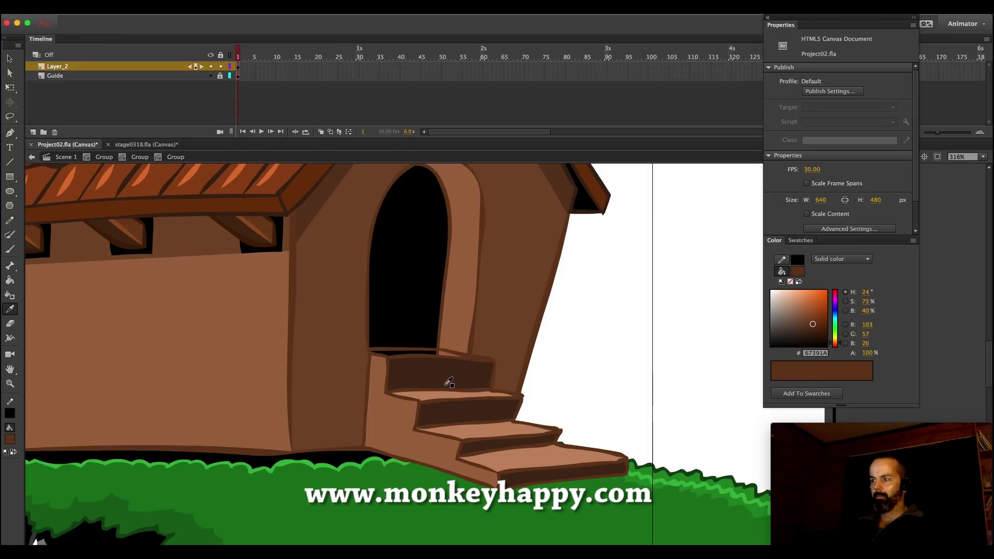
left_click(445, 391)
left_click(441, 355)
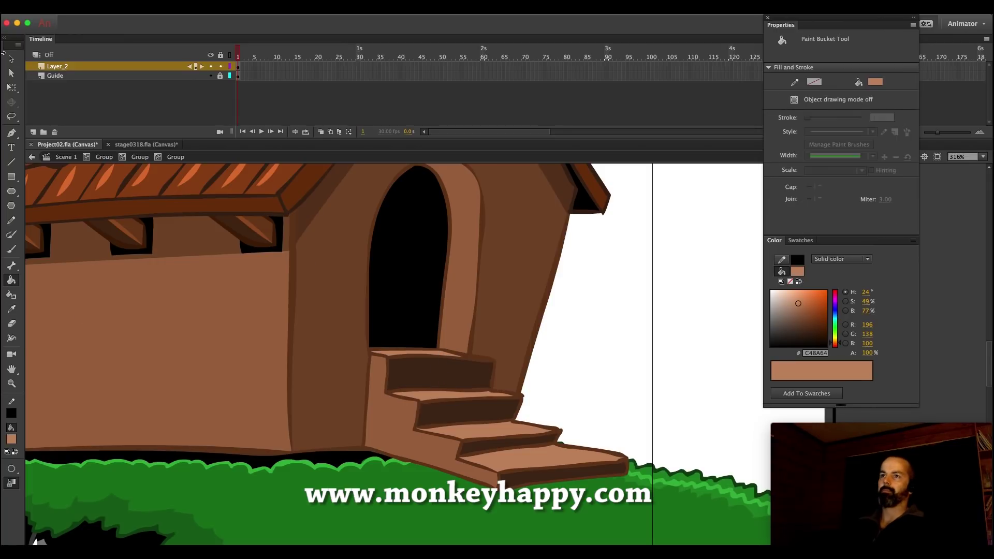
Select the whole staircase drawing and smooth its shapes
key("v")
left_click_drag(326, 303, 535, 467)
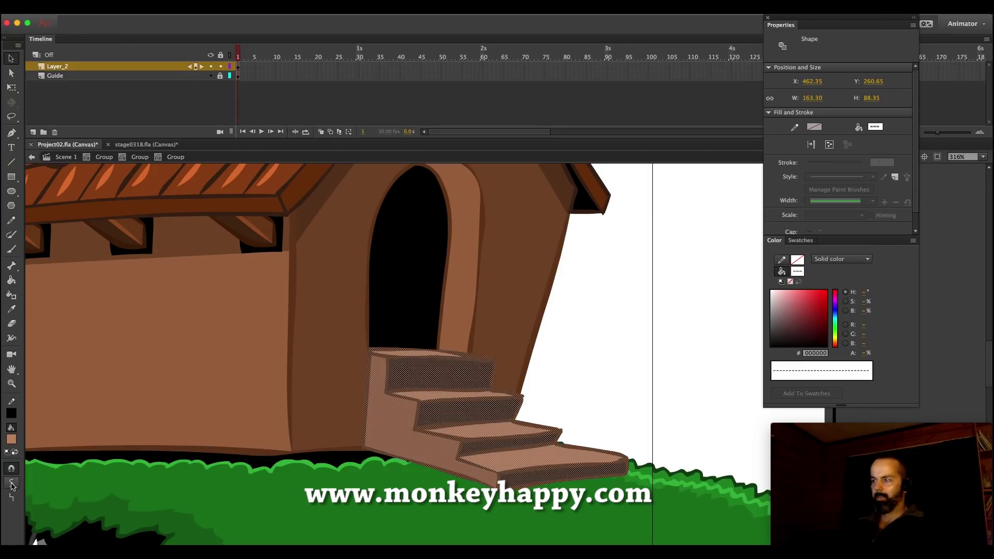
left_click(555, 384)
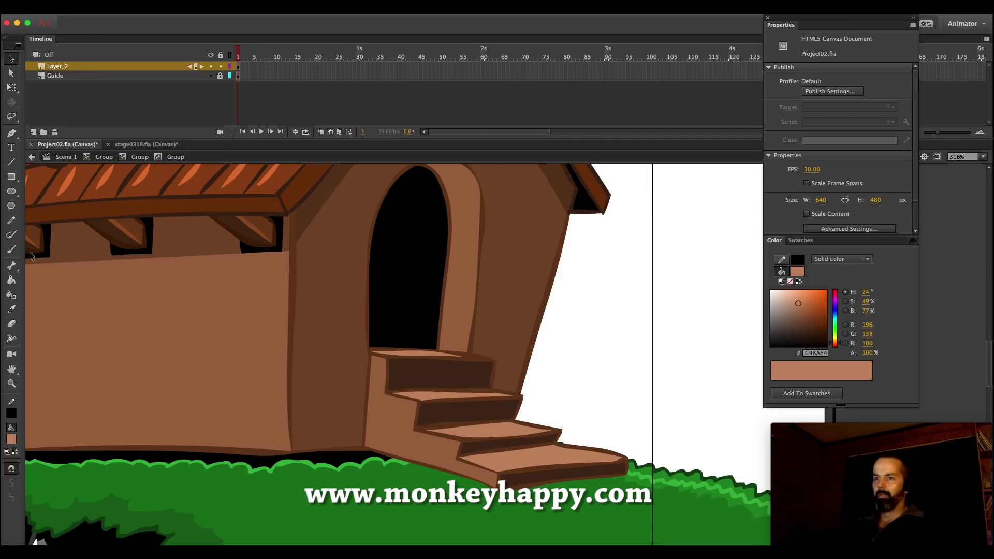
Pencil a jagged ground shadow outline beneath the staircase and fill it with black
key("shift+y")
left_click_drag(367, 444, 449, 476)
left_click_drag(543, 487, 647, 480)
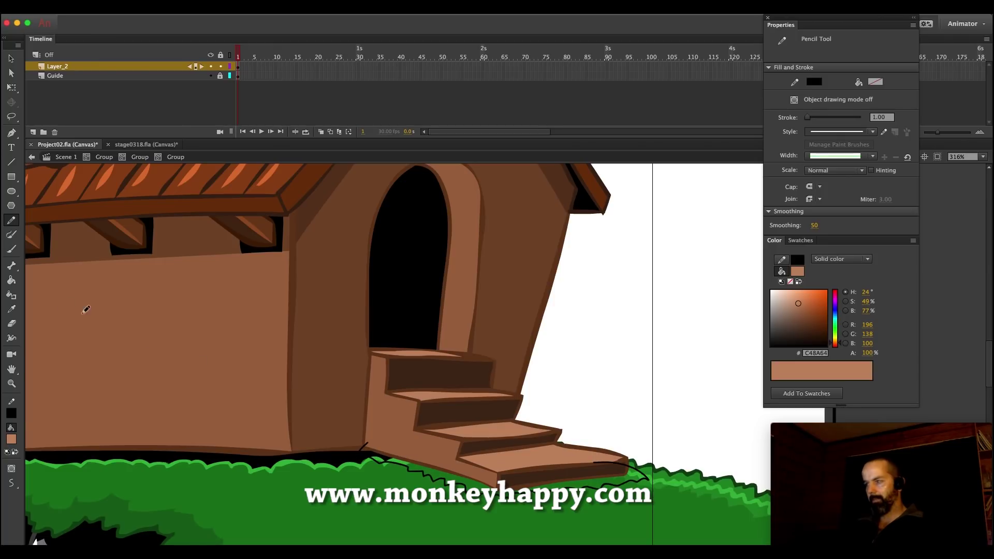
left_click(10, 309)
left_click(331, 448)
left_click(395, 469)
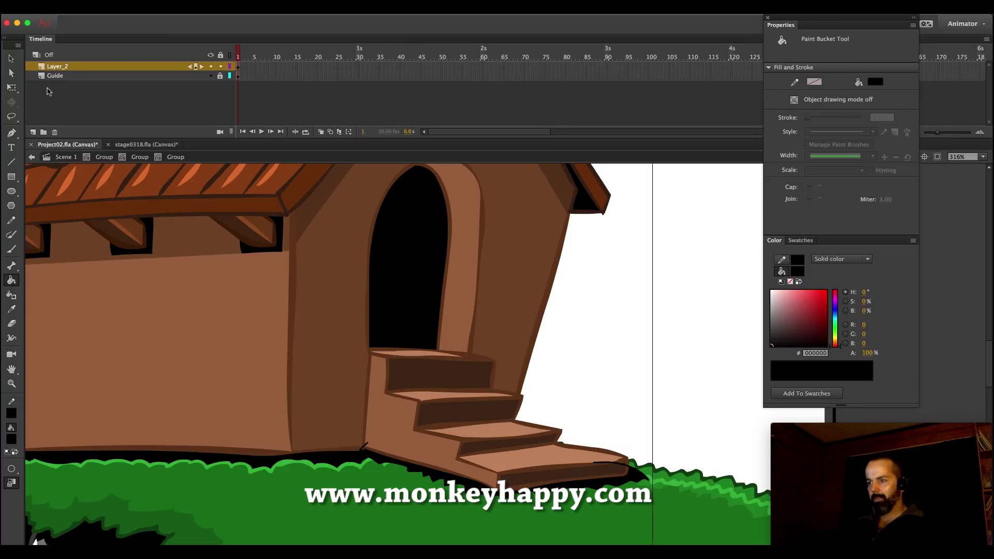
Delete the pencil lines around the staircase's ground shadow
key("v")
double_click(396, 466)
key("Delete")
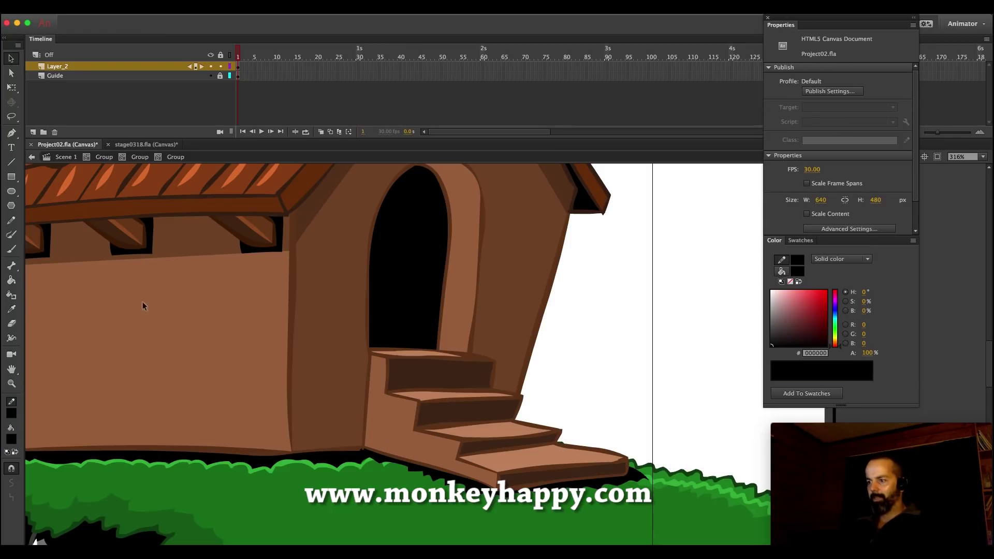
Sample the light green #36B23C from the grass edge beside the staircase as the brush fill color
left_click(8, 309)
left_click(377, 461)
key("b")
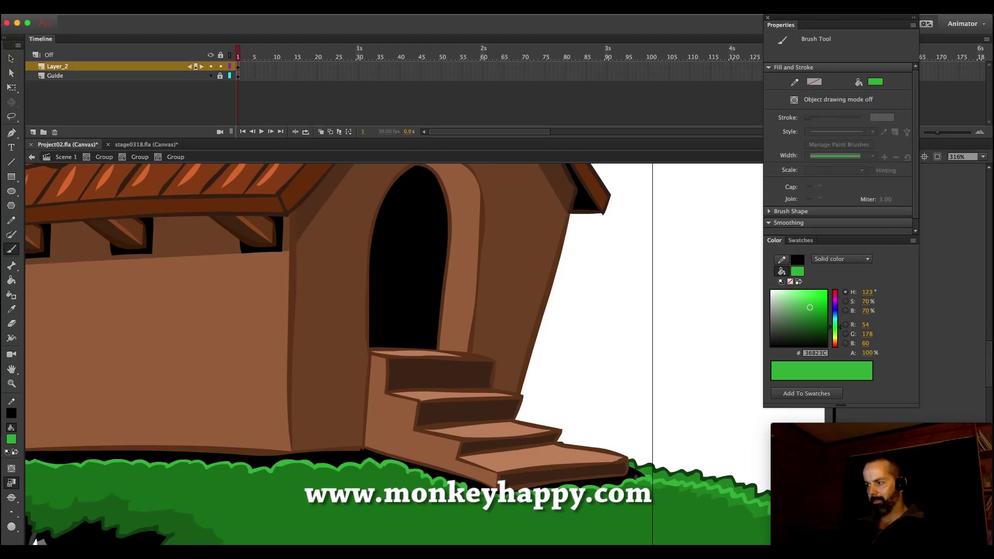
key("v")
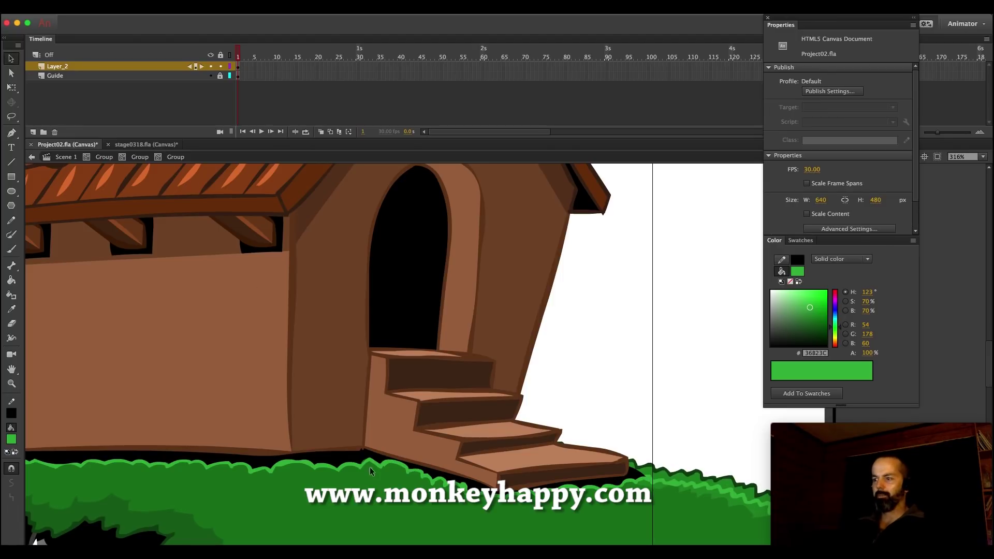
Select the whole staircase drawing together with its ground shadow, and clear the selection
left_click(371, 470)
left_click(336, 454)
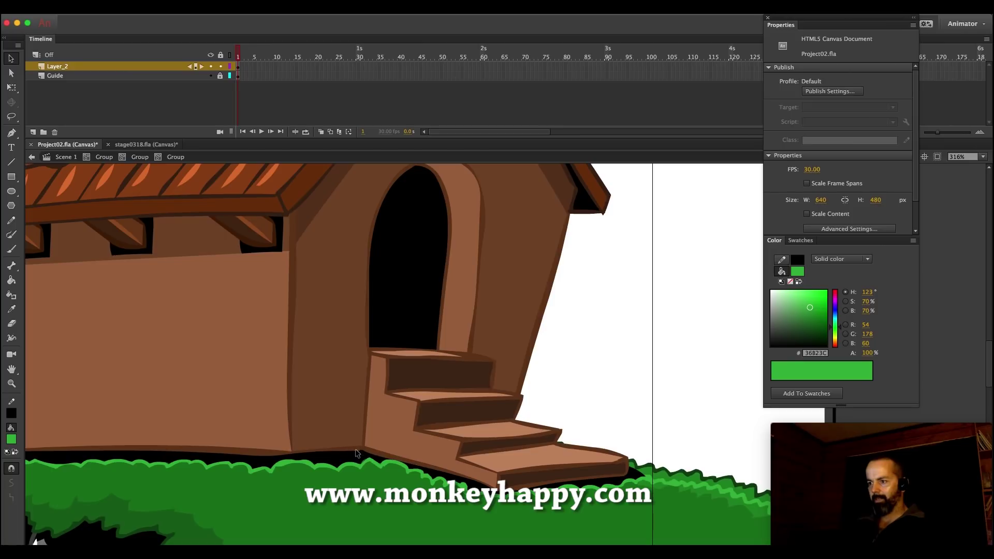
mouse_move(561, 442)
left_mouse_down()
mouse_move(576, 444)
mouse_move(603, 408)
left_mouse_up()
left_click_drag(659, 520, 233, 296)
left_click(104, 431, "shift")
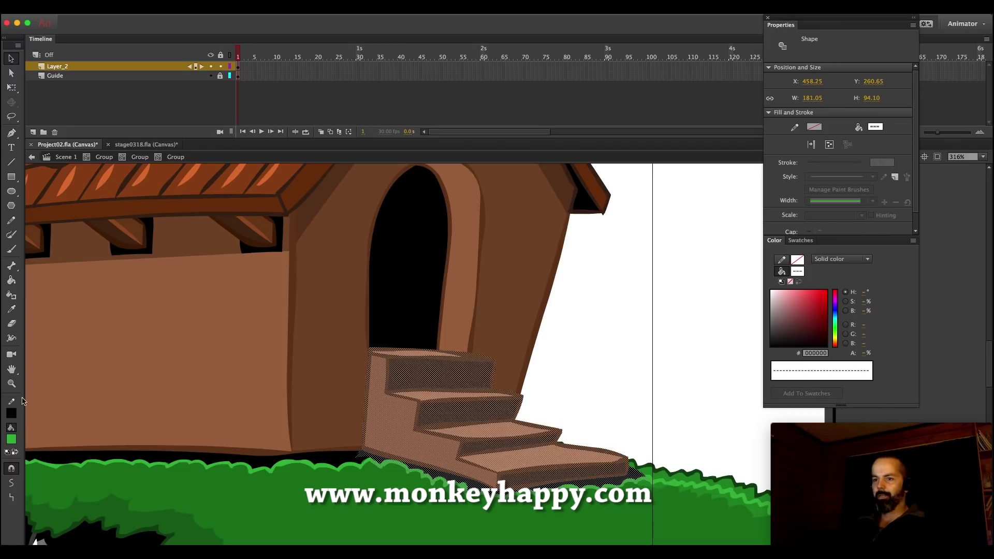
left_click(587, 335)
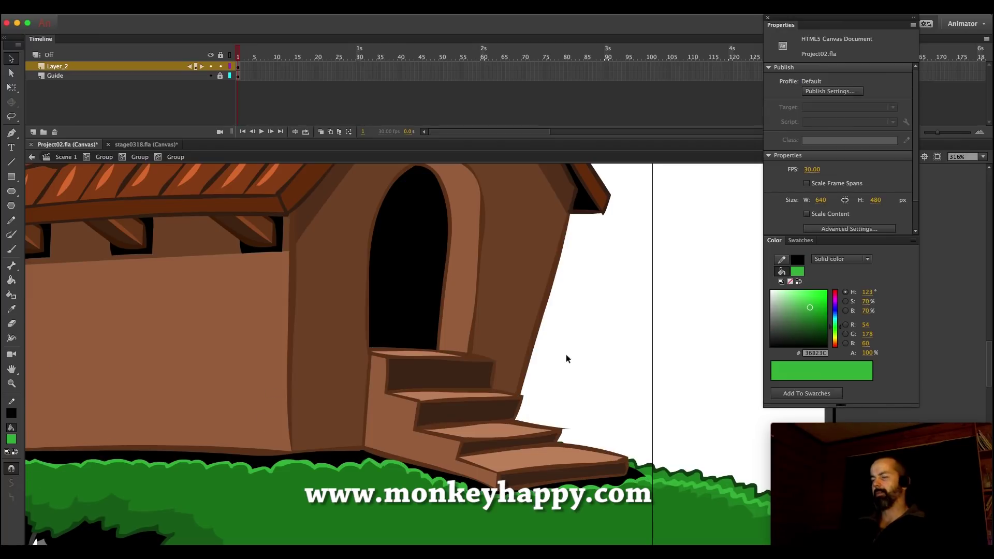
Sample the tread color, lighten it to #E1A883 and brush a highlight along the stepped edge of the staircase's side wall
key("i")
left_click(385, 383)
key("b")
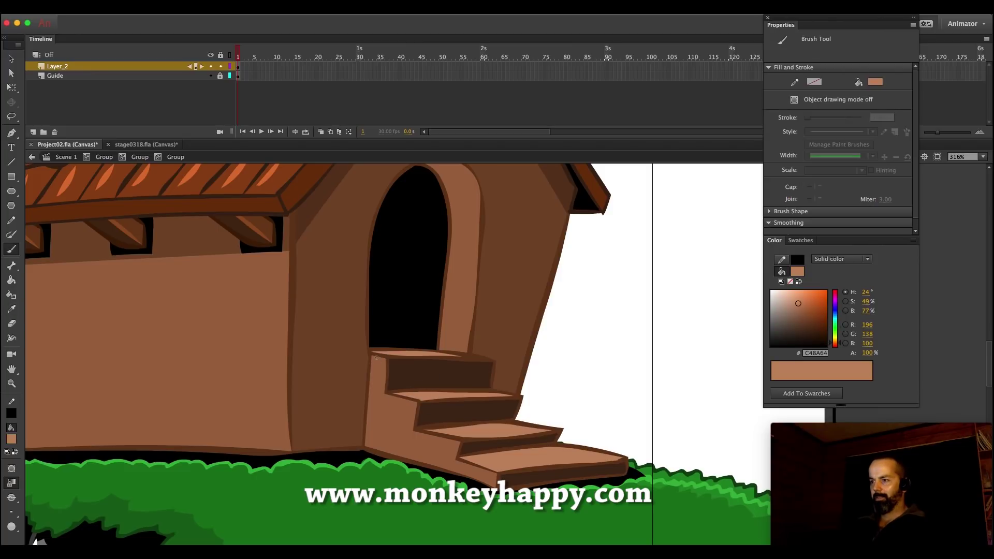
left_click(794, 297)
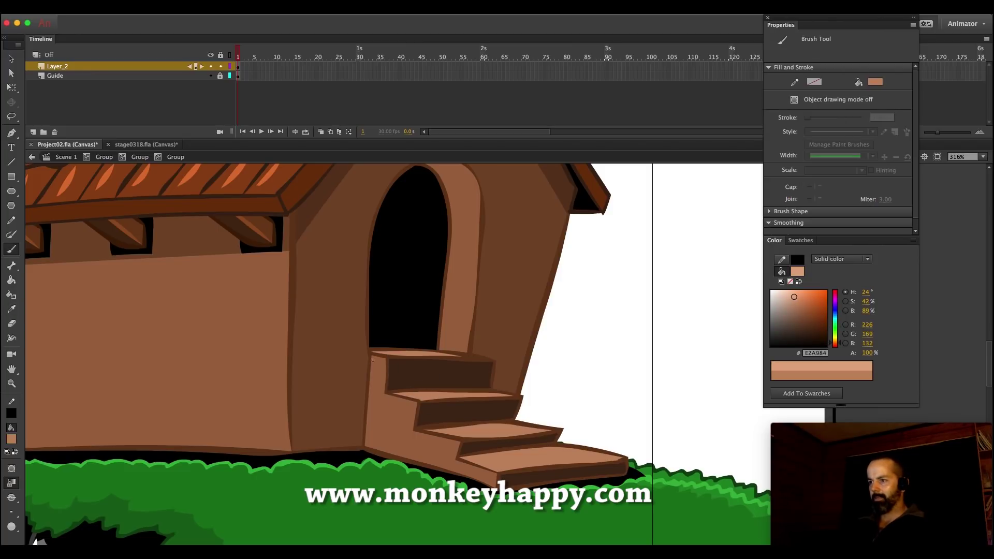
left_click_drag(373, 359, 377, 359)
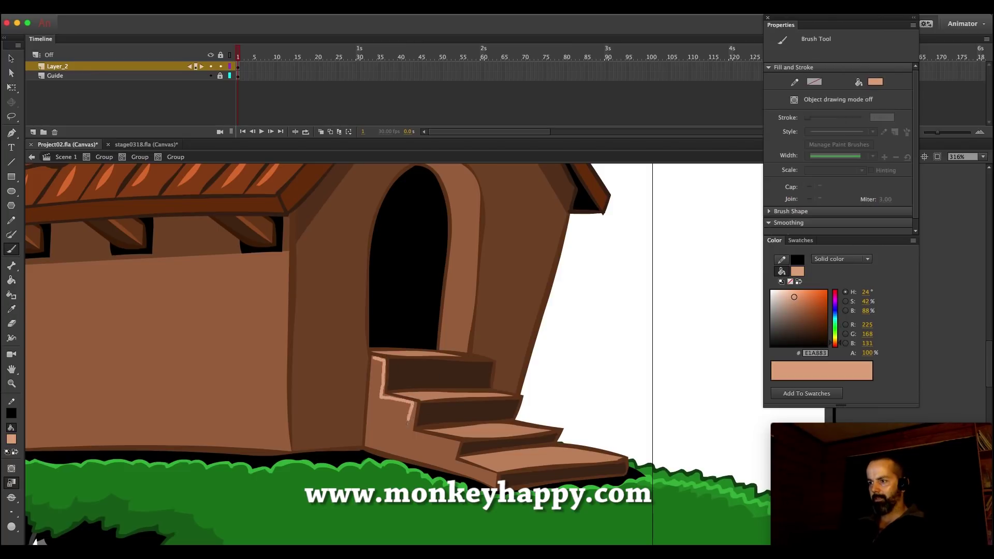
left_click_drag(409, 434, 457, 442)
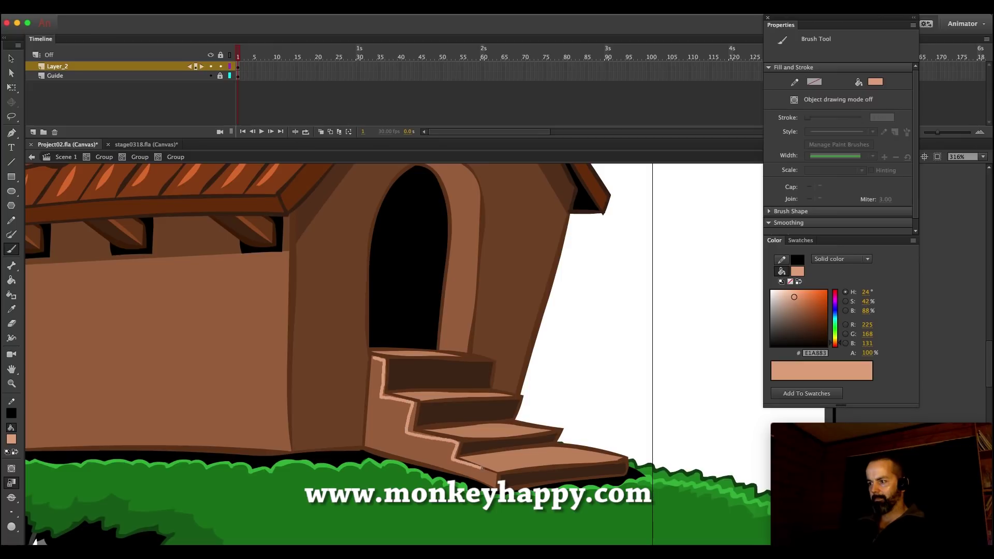
Try a #E1A883 highlight stroke along the lowest tread's front edge and undo it
key("z")
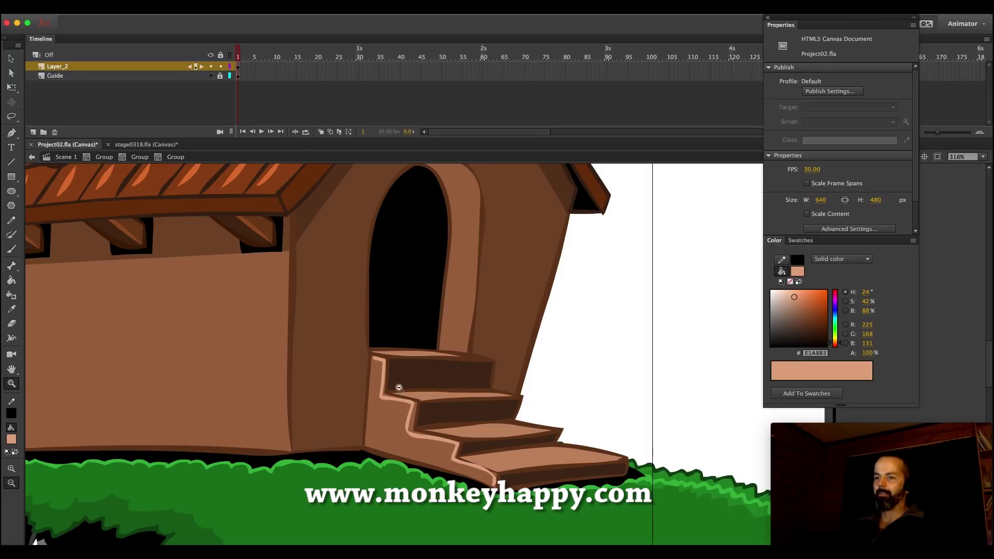
left_click(400, 386)
left_click(400, 386)
left_click_drag(683, 412, 506, 312)
left_click_drag(746, 492, 458, 253)
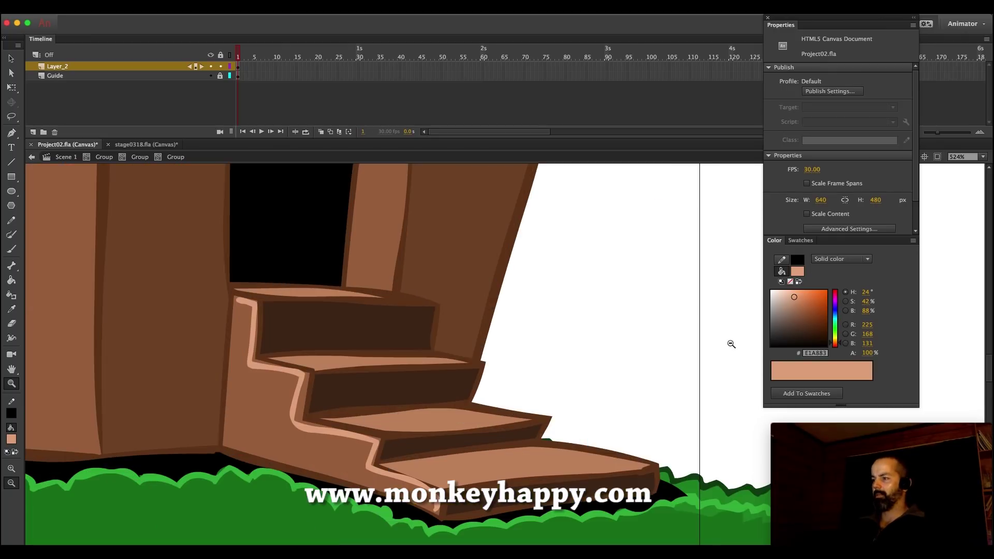
key("b")
left_click_drag(448, 484, 600, 469)
key("super+z")
Set the brush fill to white #FFFFFF and paint a highlight line along the front edge of each of the four treads
left_click_drag(787, 310, 740, 271)
left_click(619, 381, "alt")
left_click_drag(453, 486, 640, 465)
left_click_drag(382, 428, 512, 423)
left_click_drag(313, 368, 454, 363)
left_click_drag(265, 296, 364, 297)
Pull the far end of the top tread's white highlight out into a tapered point
key("v")
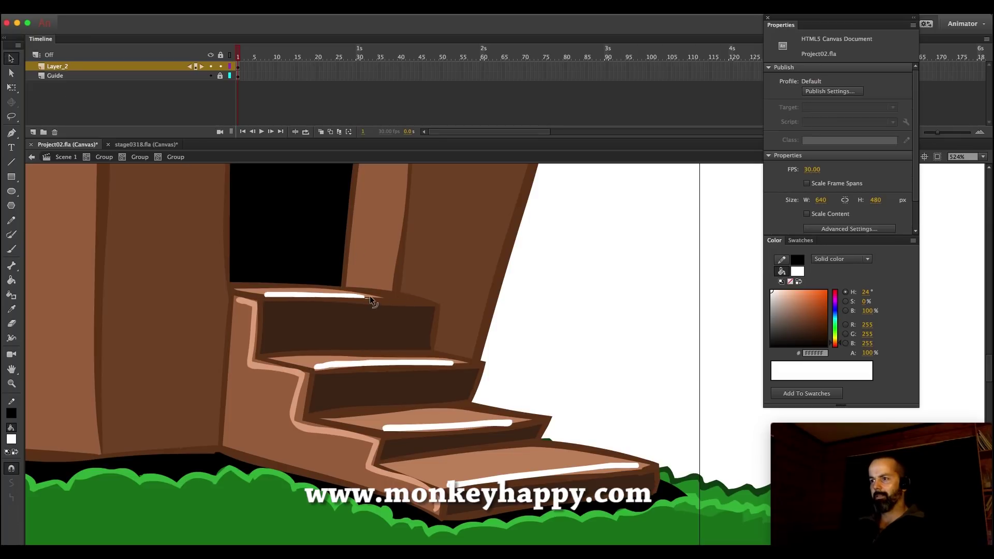
left_click_drag(363, 294, 384, 296)
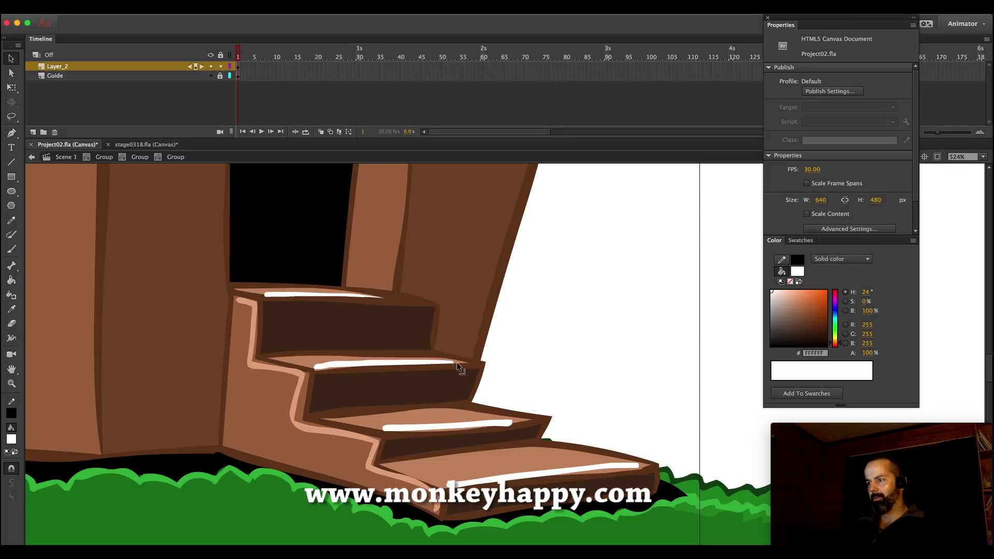
Reshape the white highlight on the second stair from the top so that its ends taper to points
left_click_drag(460, 363, 453, 363)
left_click(329, 366)
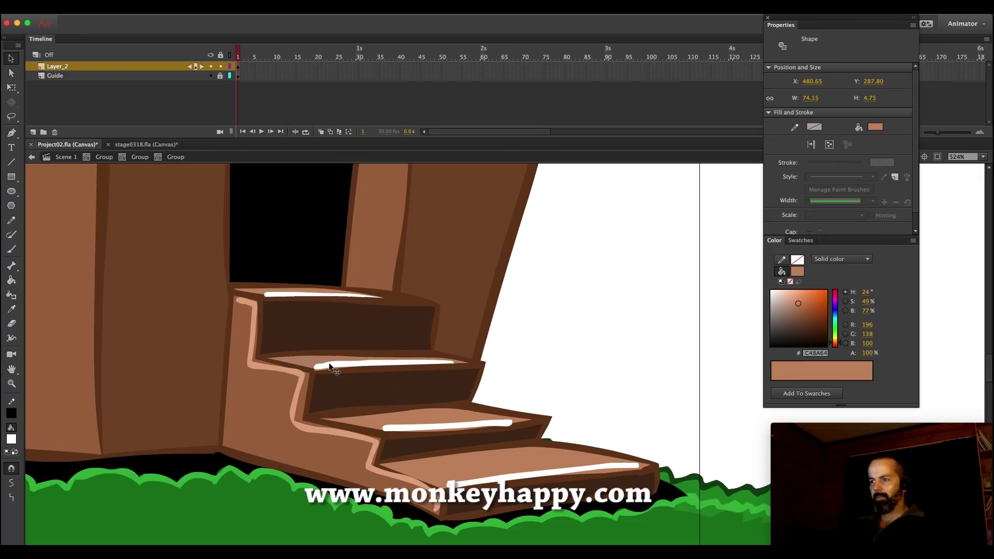
left_click(11, 483)
left_click(586, 355)
left_click_drag(349, 360, 356, 365)
key("super+z")
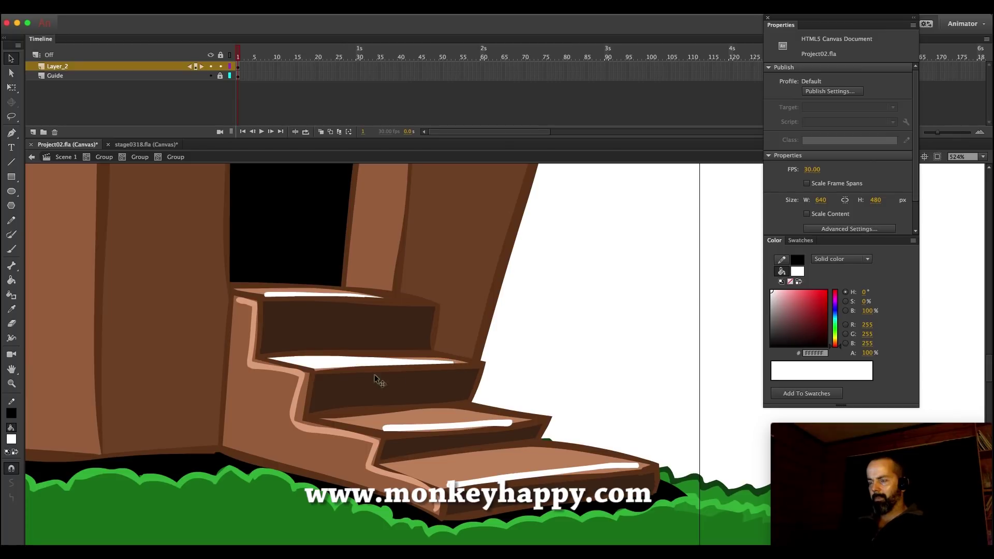
key("super+z")
left_click_drag(392, 361, 320, 365)
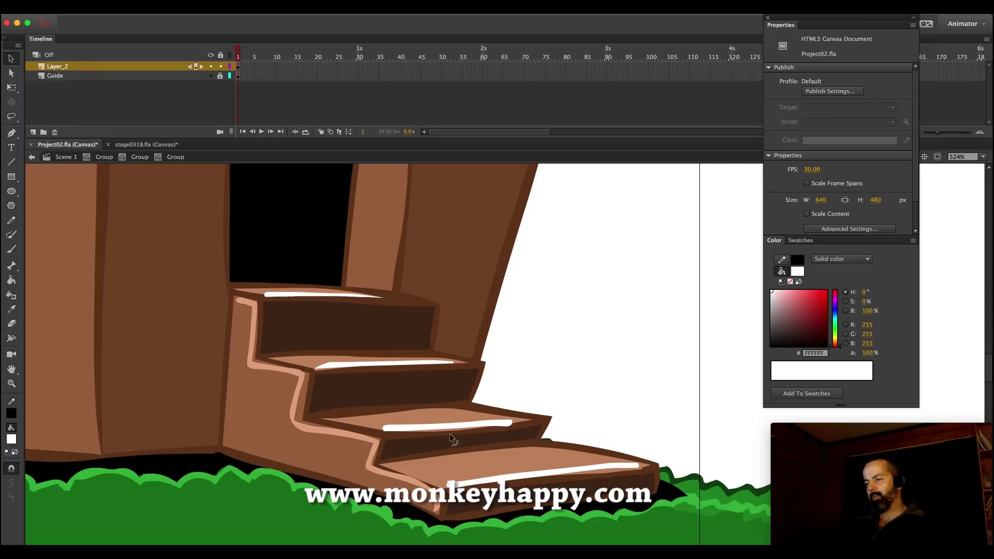
Refine the ends and edges of the white highlights on the third and bottom stairs
left_click_drag(513, 425, 513, 422)
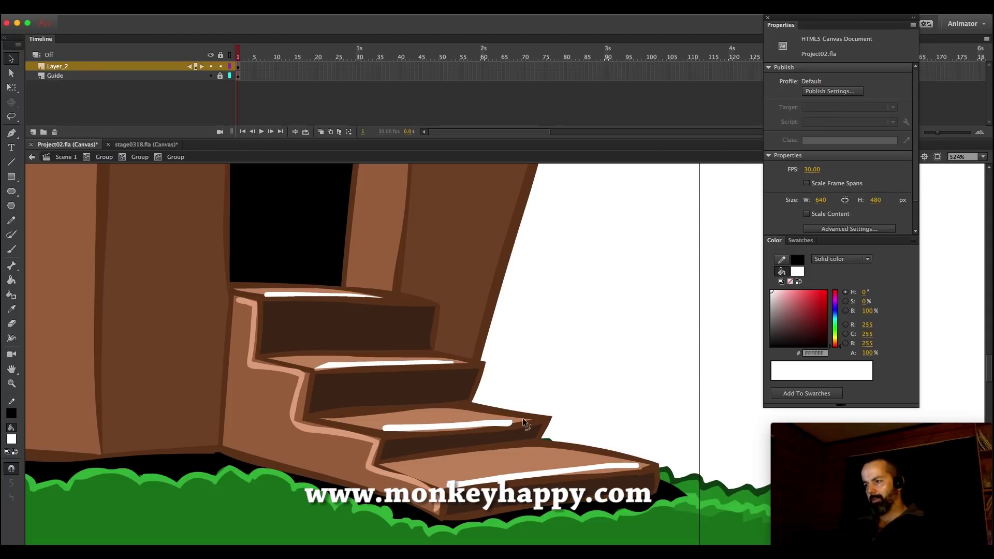
left_click_drag(386, 426, 383, 427)
left_click(480, 486)
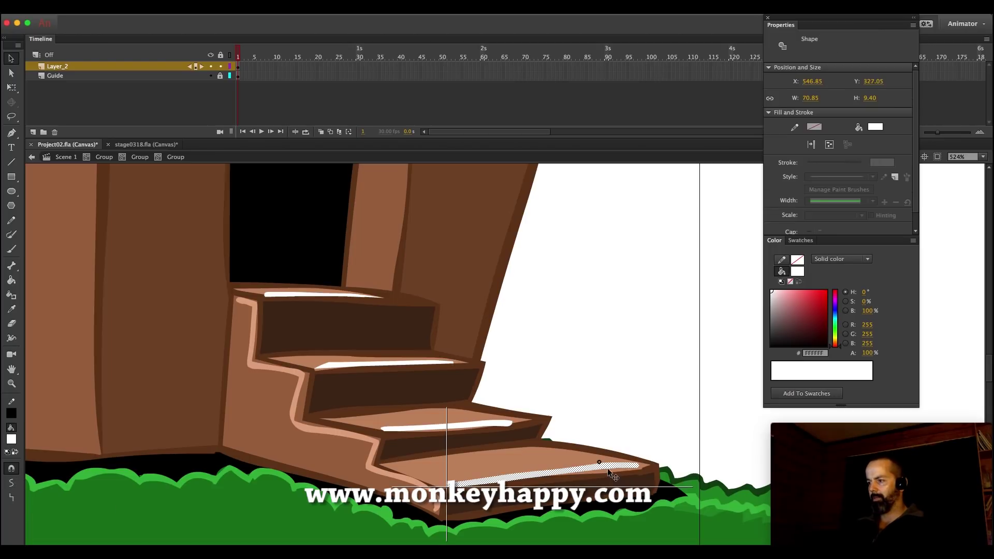
left_click(644, 414)
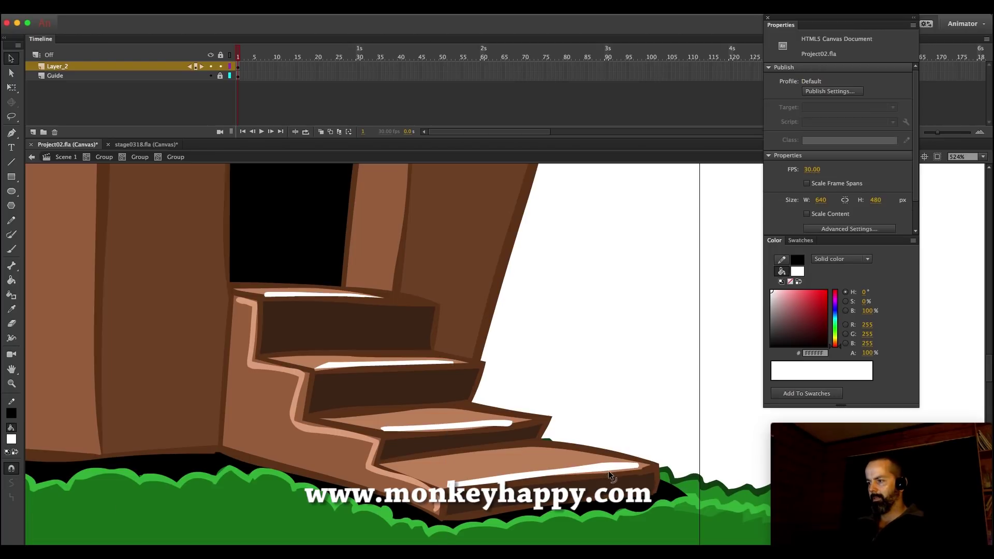
left_click_drag(611, 464, 600, 462)
Brush a thin vertical highlight beside the corner edge of the front wall in the side wall's brown #A16944 and smooth it
key("z")
left_click(544, 363, "alt")
left_click_drag(585, 453, 331, 262)
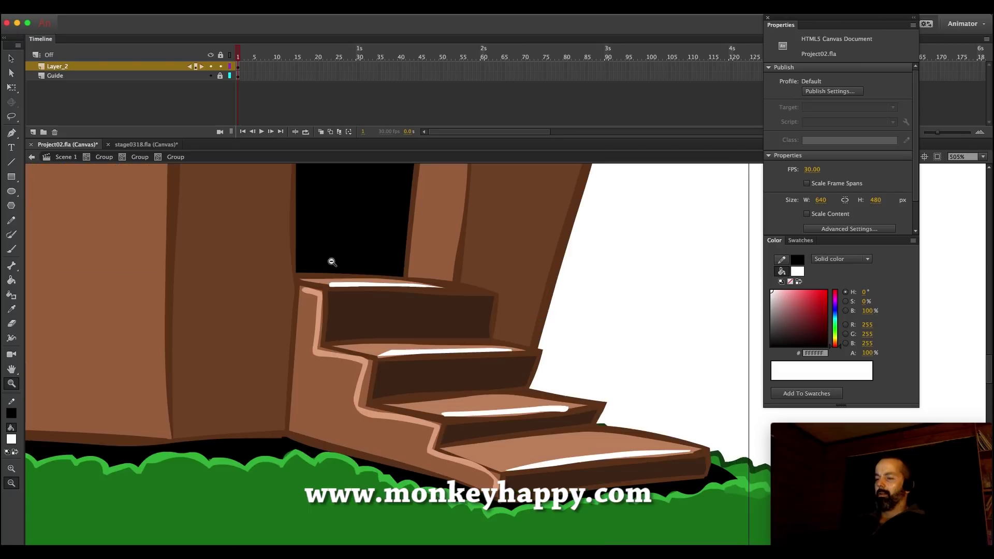
left_click(369, 295, "alt")
left_click_drag(736, 500, 357, 202)
key("v")
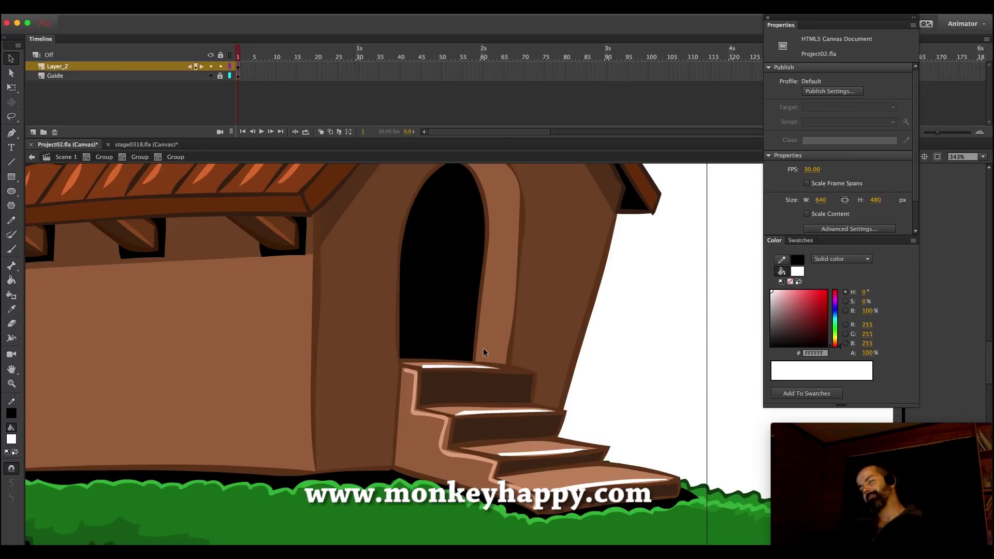
scroll(119, 404, "up", 2)
left_click(9, 309)
left_click(320, 421)
key("b")
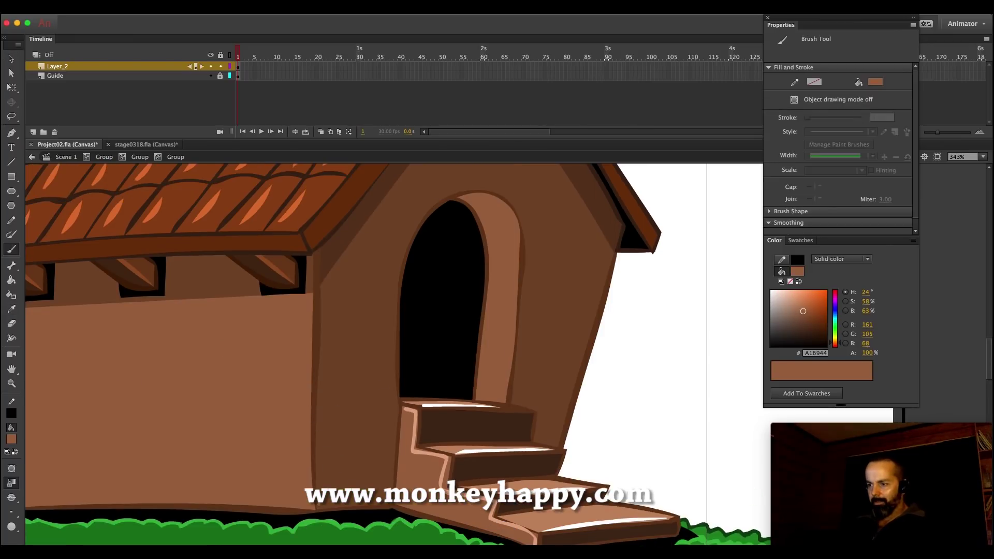
left_click_drag(318, 489, 324, 383)
left_click_drag(324, 328, 322, 288)
key("v")
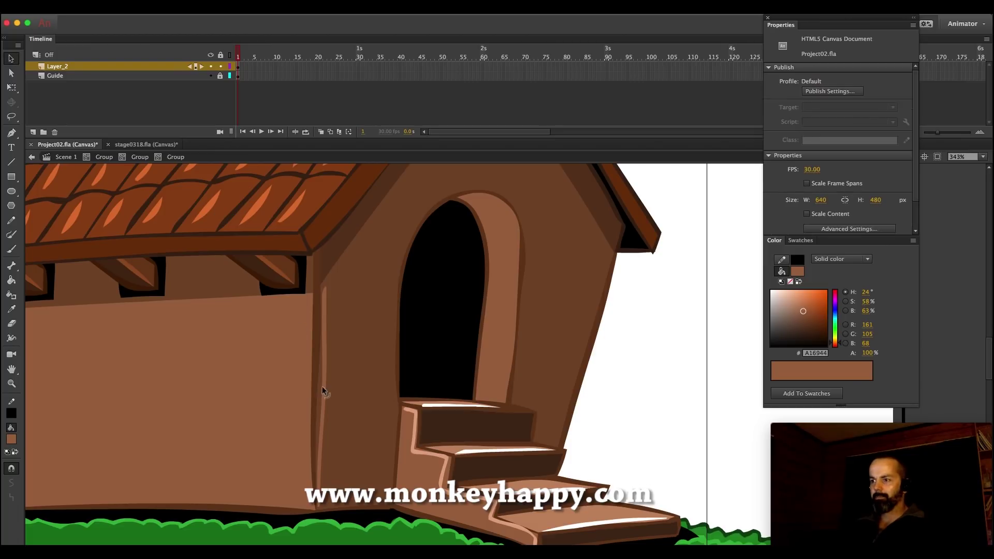
left_click(321, 406)
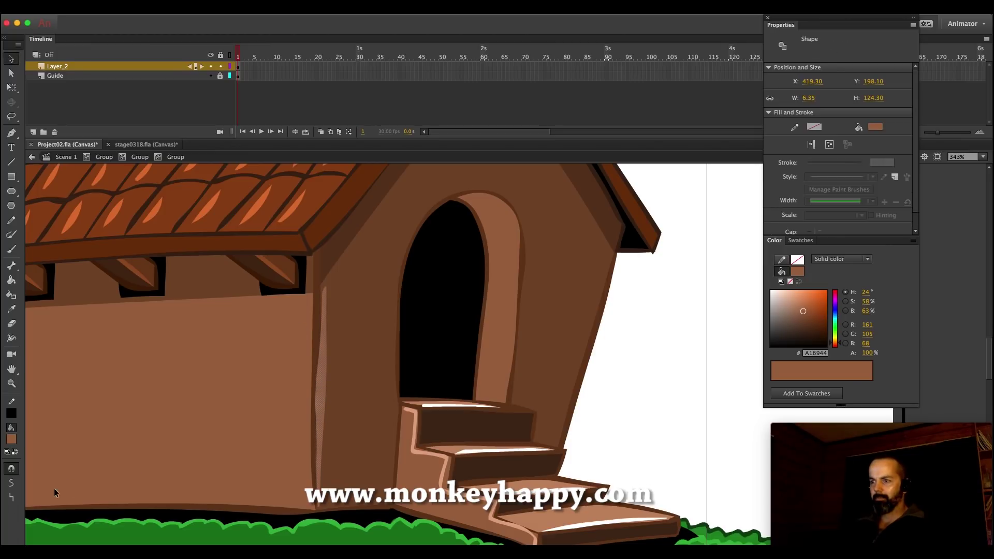
left_click(620, 396)
Brush a thin #A16944 highlight along the outer edge of the door arch, from the stairs to the arch's top, and smooth it
key("b")
left_click_drag(512, 400, 519, 347)
key("super+z")
left_click_drag(516, 398, 526, 283)
left_click_drag(527, 235, 510, 194)
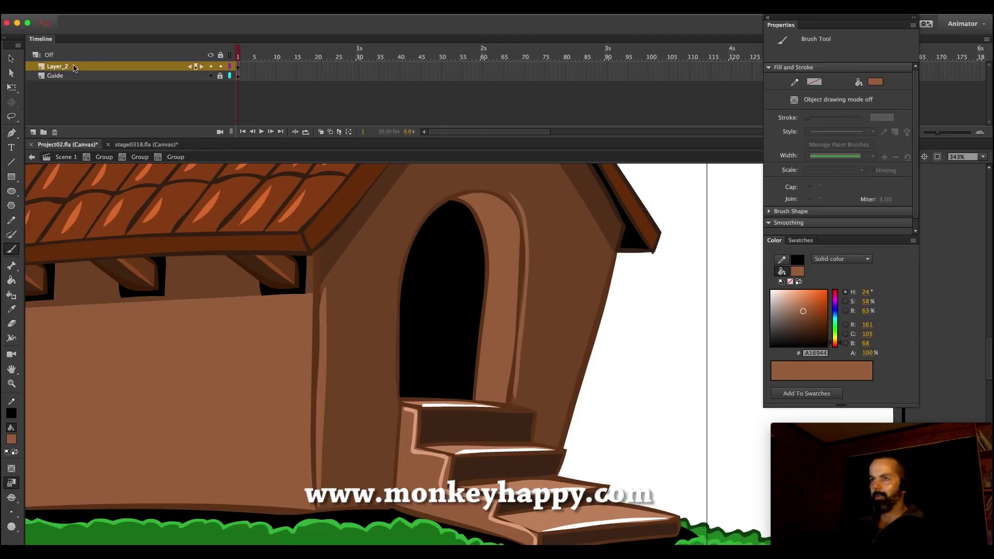
key("v")
left_click(522, 218)
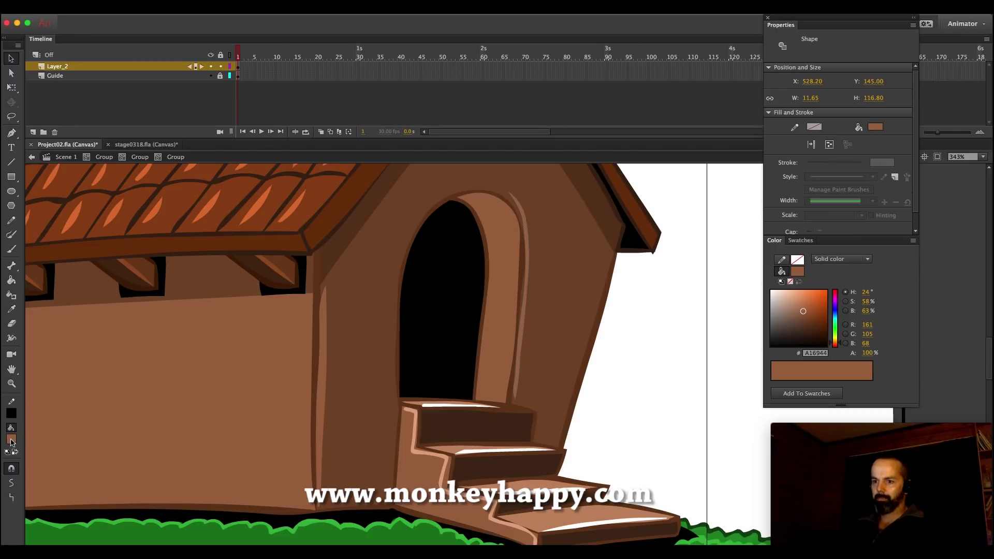
left_click(641, 392)
Sample the stairs' light edge colour #E1A883 and brush a highlight along the inside edge of the door frame
key("i")
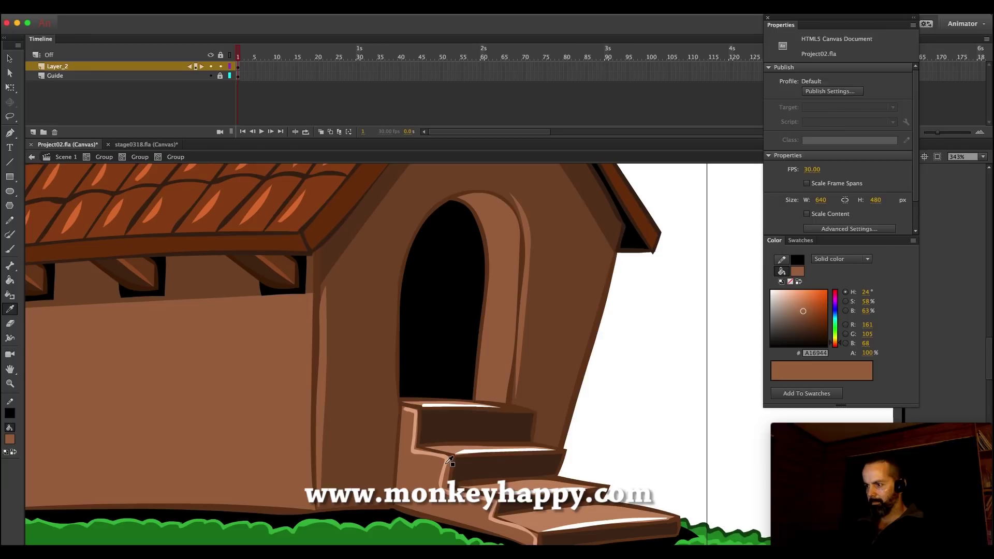
left_click(443, 471)
key("b")
left_click_drag(503, 393, 514, 328)
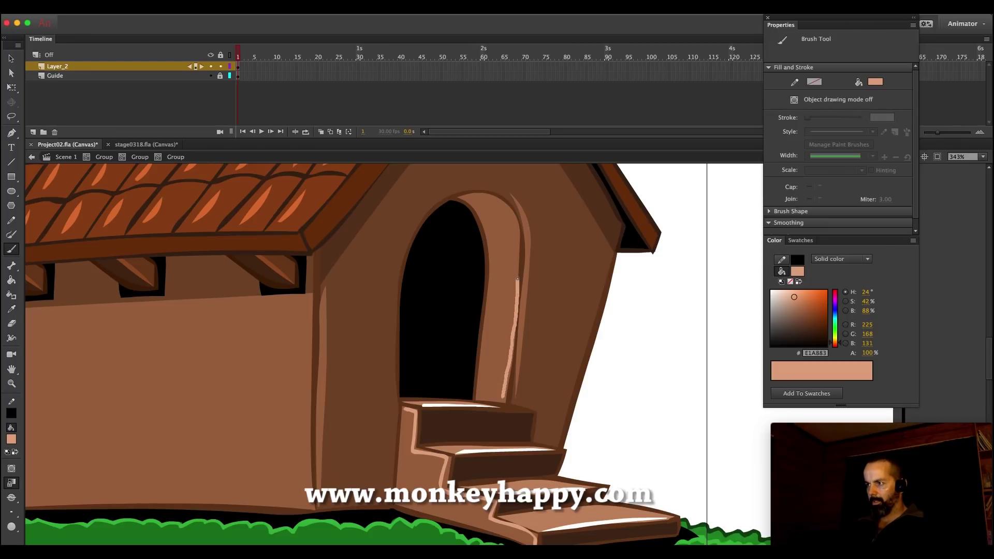
left_click_drag(519, 239, 505, 211)
key("v")
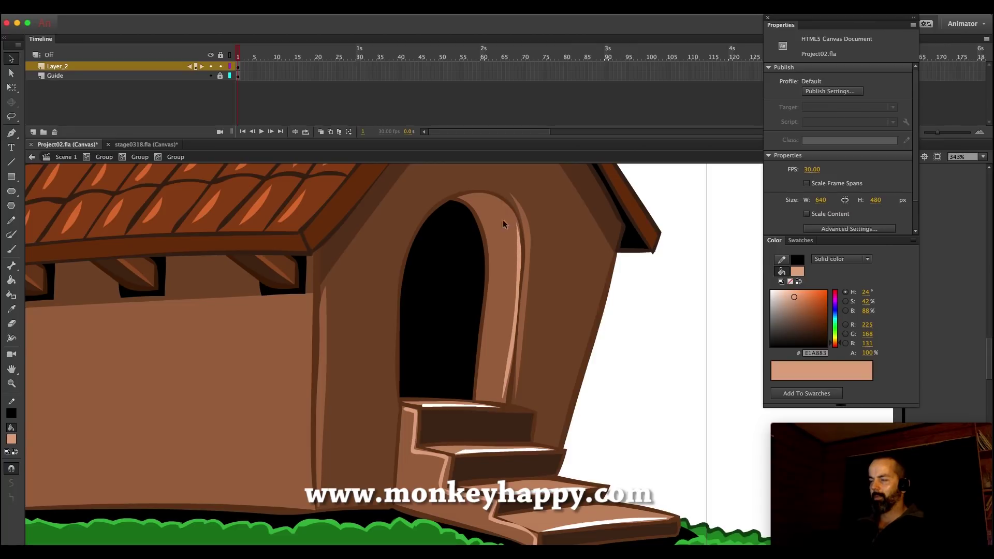
Divide the door frame's inner face with a pencil line, fill the part beside the opening darker brown, and delete the line
key("y")
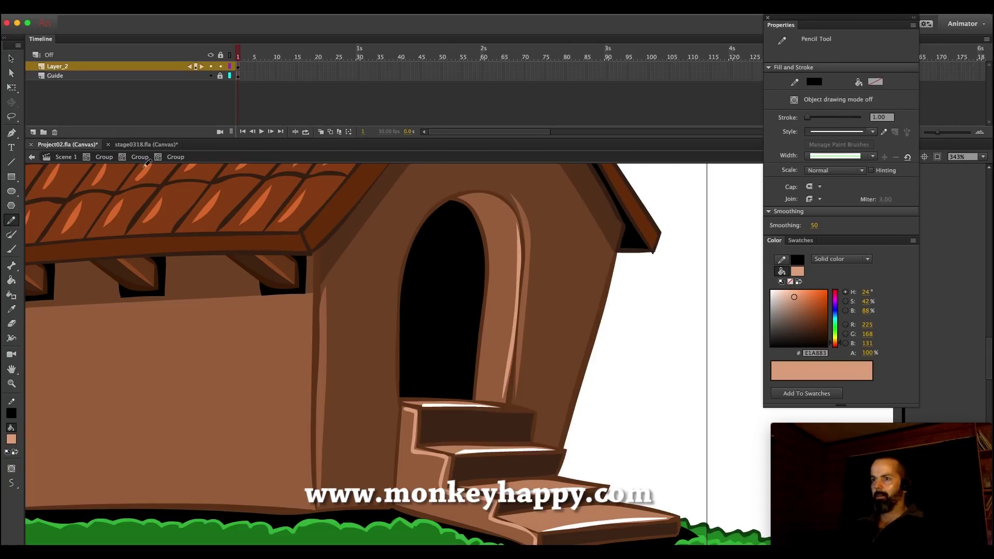
key("v")
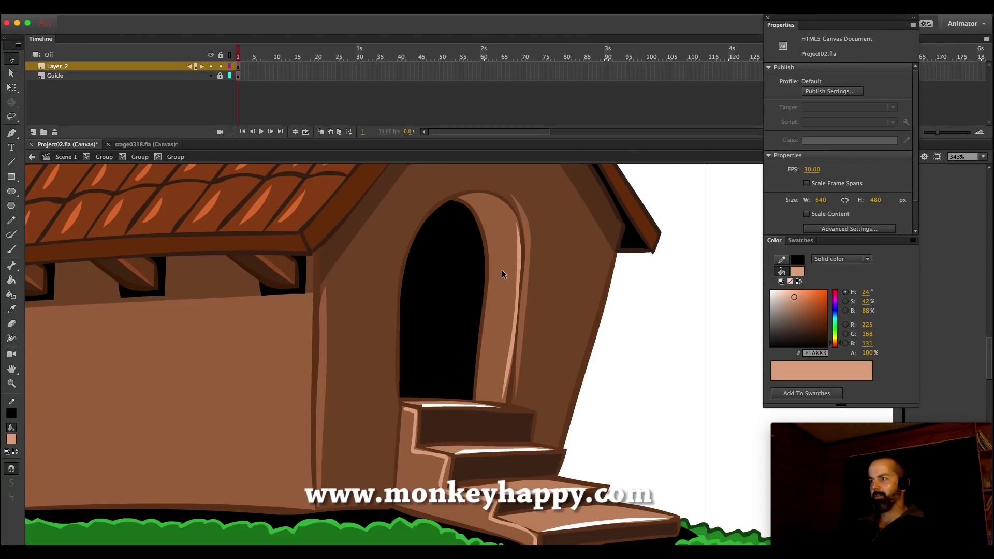
double_click(506, 278)
key("y")
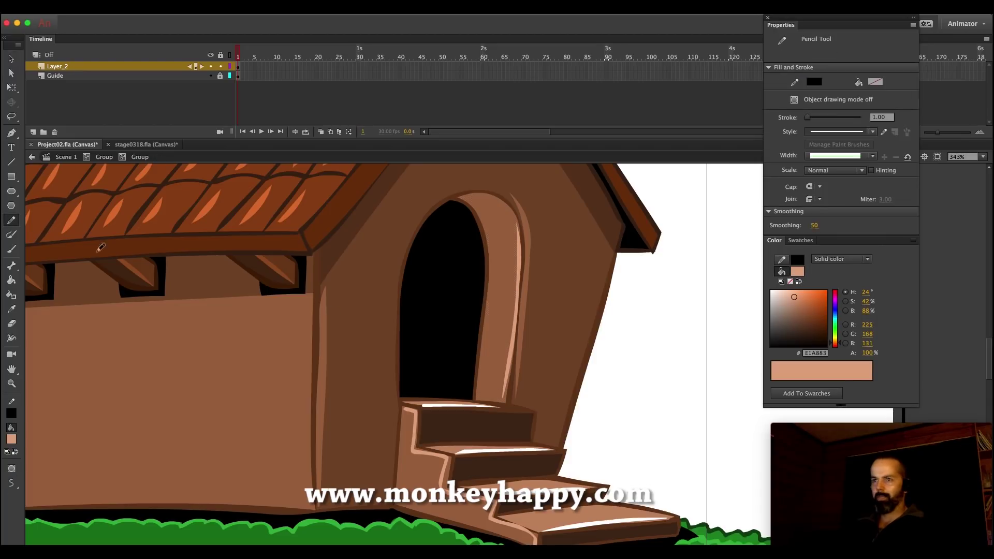
mouse_move(520, 406)
left_mouse_down()
mouse_move(500, 366)
mouse_move(504, 236)
mouse_move(534, 190)
left_mouse_up()
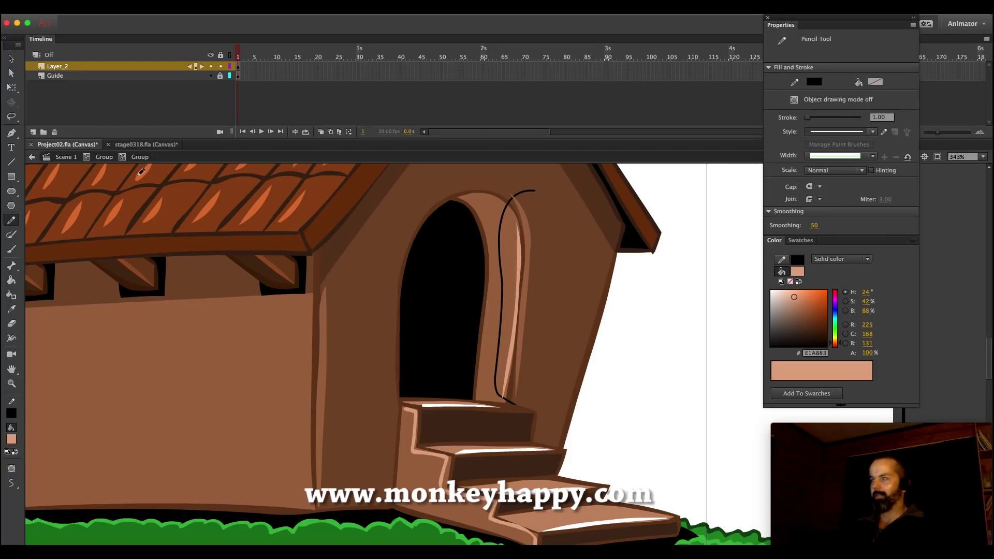
left_click(11, 309)
left_click(507, 246)
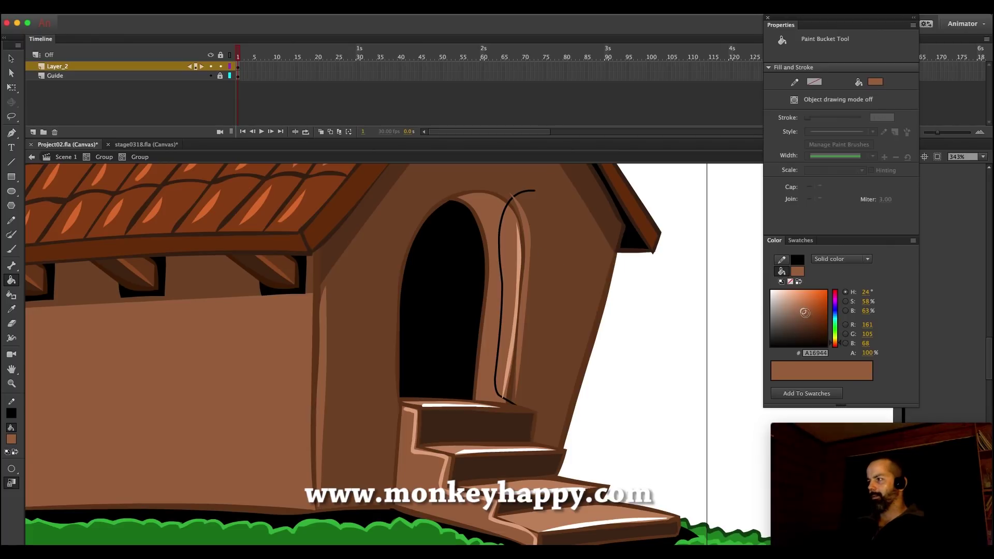
left_click(491, 249)
left_click(11, 59)
left_click(496, 245)
double_click(498, 242)
key("Delete")
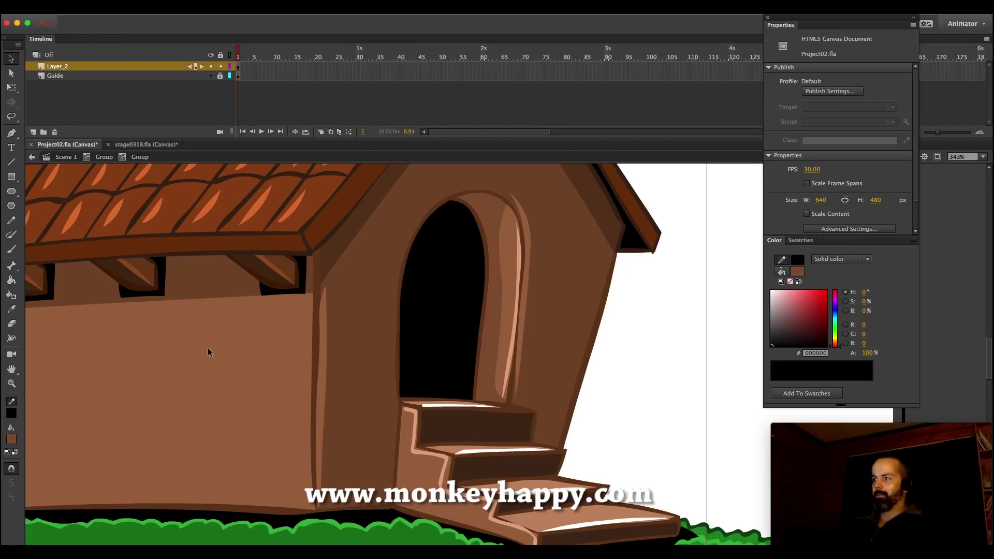
Save the file and return to the house's parent group
left_click(12, 383)
left_click(553, 359)
left_click(553, 359, "alt")
left_click_drag(673, 446, 351, 217)
key("ctrl+s")
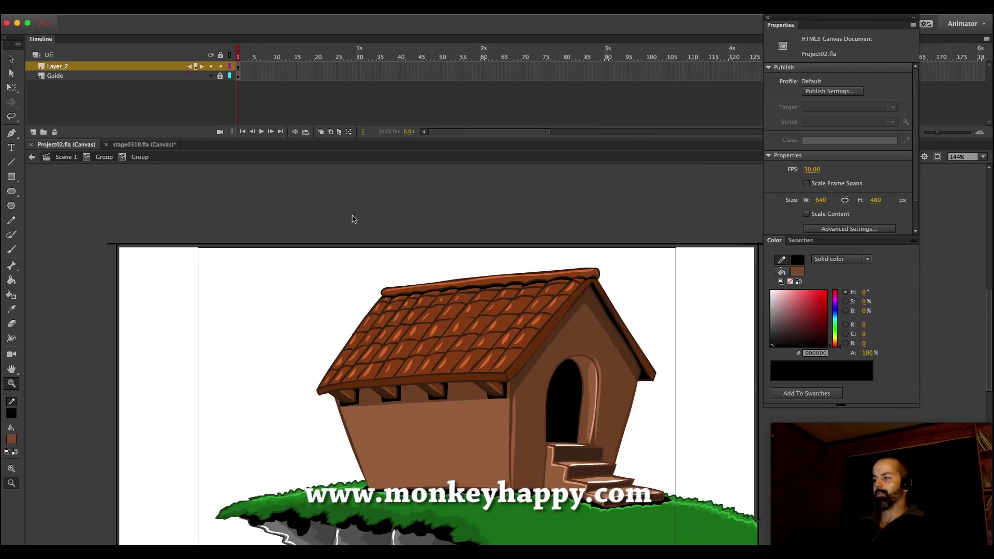
key("v")
left_click(104, 157)
left_click(495, 365)
left_click(294, 248)
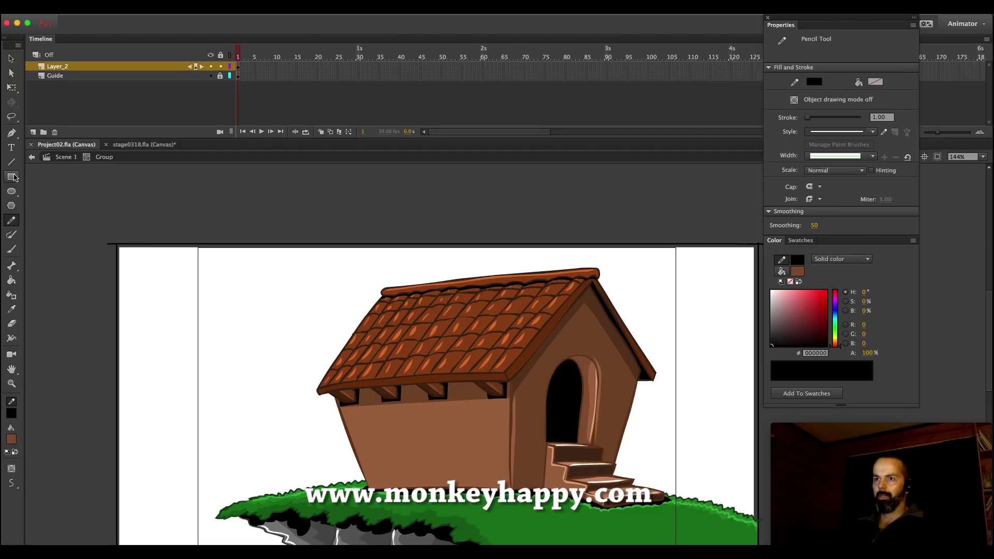
Sketch a box in one-point perspective above the stage: a front rectangle, two lines to a vanishing point and a rear vertical edge
key("n")
scroll(411, 315, "up", 5)
mouse_move(377, 235)
left_mouse_down()
mouse_move(376, 362)
mouse_move(475, 363)
mouse_move(475, 235)
mouse_move(368, 230)
mouse_move(378, 232)
left_mouse_up()
left_click_drag(475, 362, 643, 294)
left_click_drag(477, 237, 644, 294)
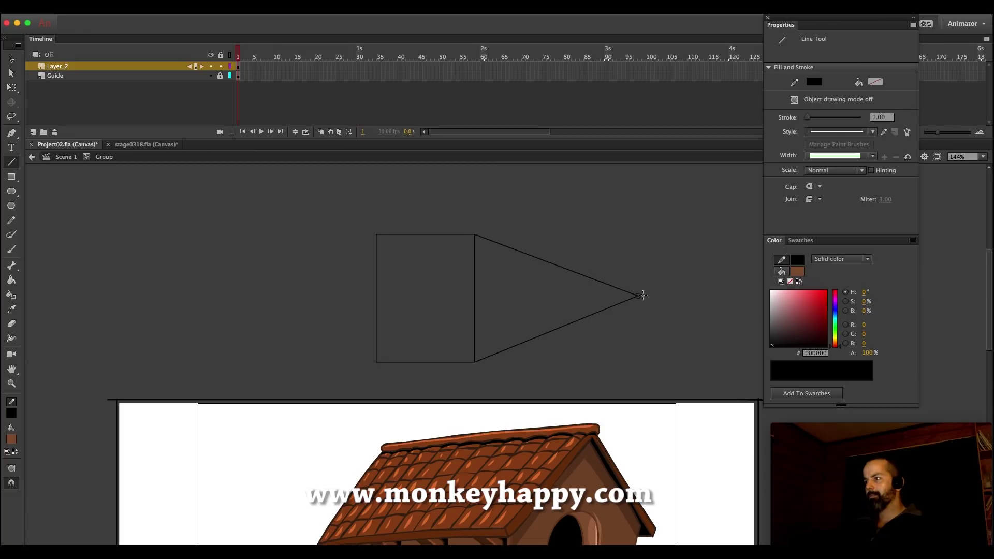
left_click_drag(551, 262, 550, 331)
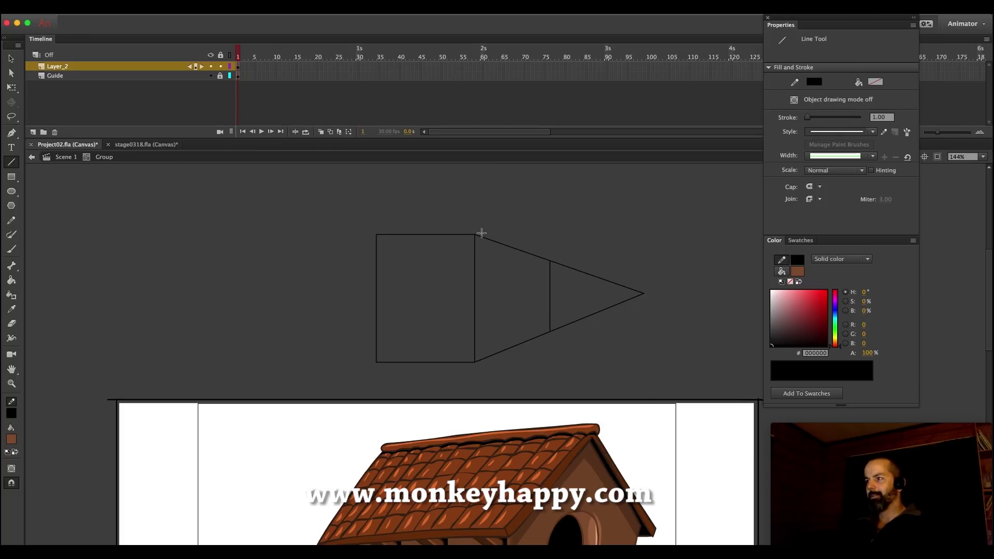
Add a gable roof to the perspective box, with a ridge line to the vanishing point and a sloping rear roof edge
mouse_move(377, 235)
left_mouse_down()
mouse_move(438, 181)
mouse_move(474, 234)
left_mouse_up()
key("super+z")
key("super+z")
left_click_drag(375, 234, 475, 234)
left_click_drag(428, 179, 644, 293)
left_click_drag(549, 261, 515, 224)
Delete the construction lines that run past the perspective house's rear edge to the vanishing point
left_click(12, 59)
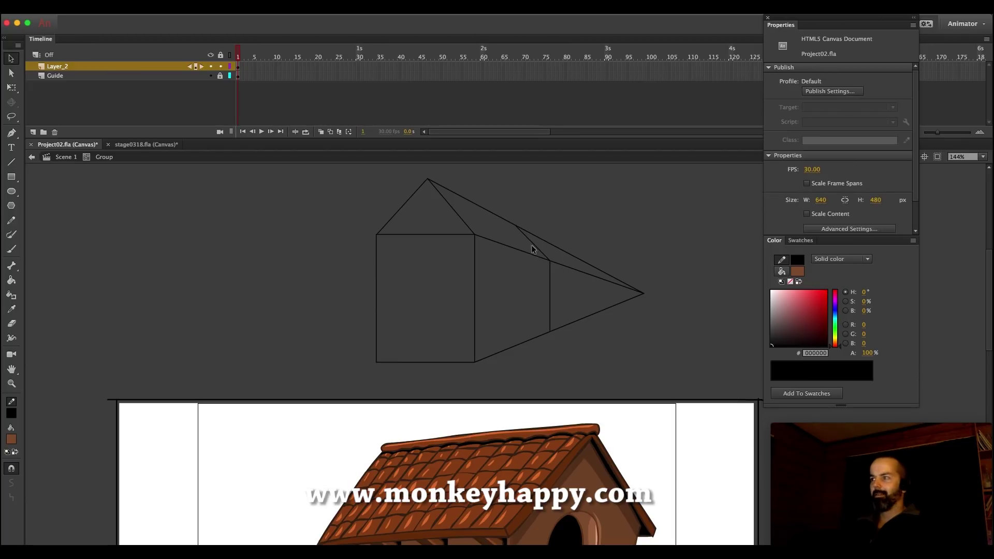
left_click(560, 249)
key("Delete")
left_click(564, 266)
key("Delete")
left_click(596, 314)
key("Delete")
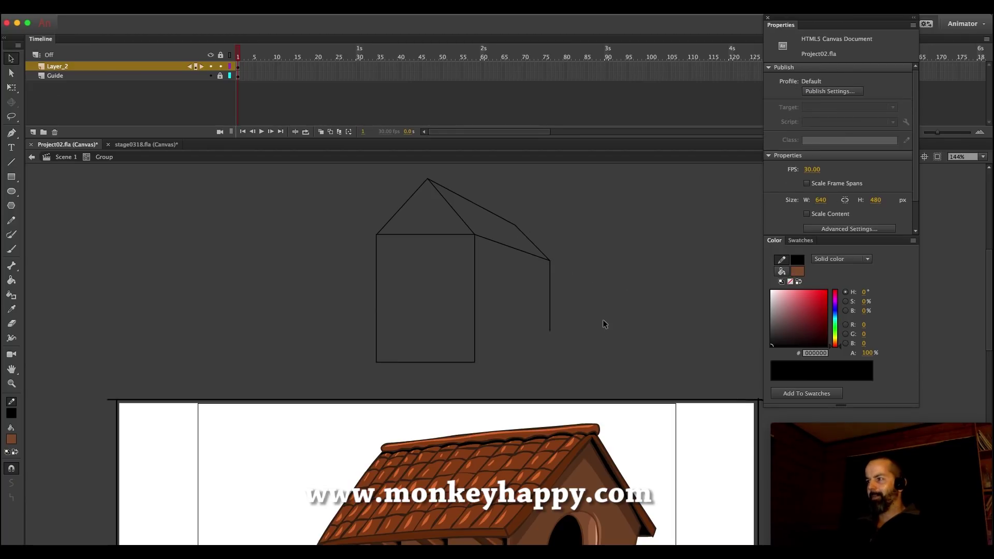
key("super+z")
left_click(560, 348)
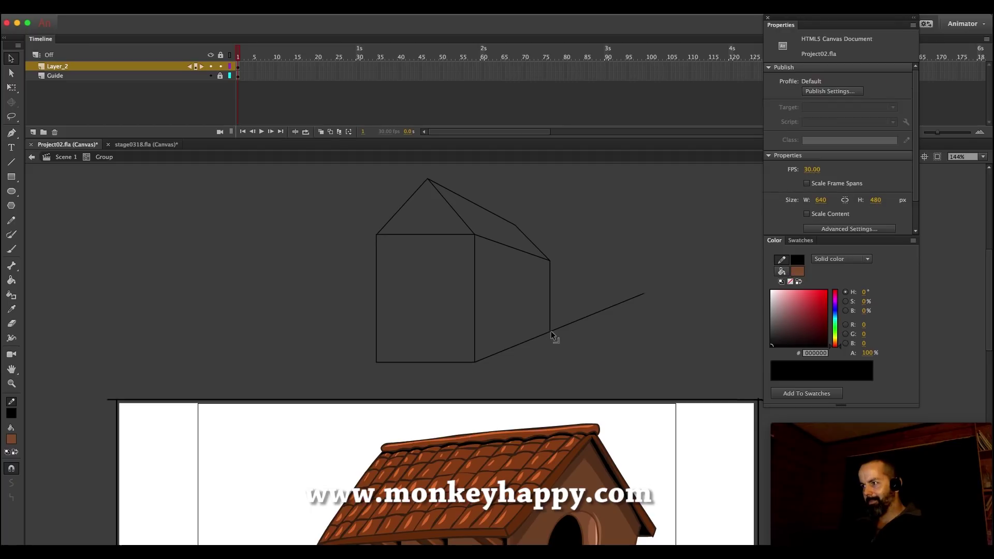
left_click(555, 329)
key("Delete")
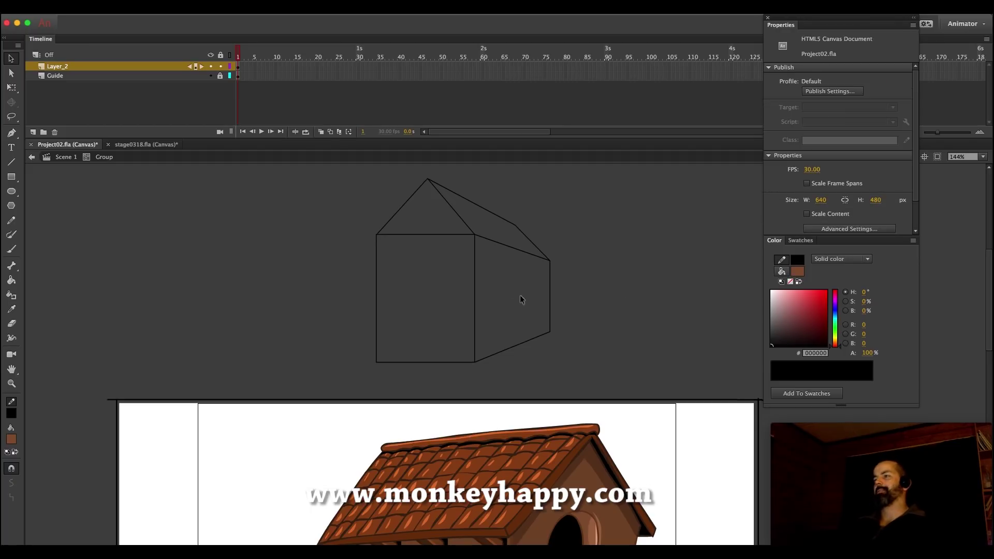
Delete the entire perspective sketch above the stage
left_click(474, 253)
double_click(550, 281)
key("Delete")
scroll(517, 322, "down", 5)
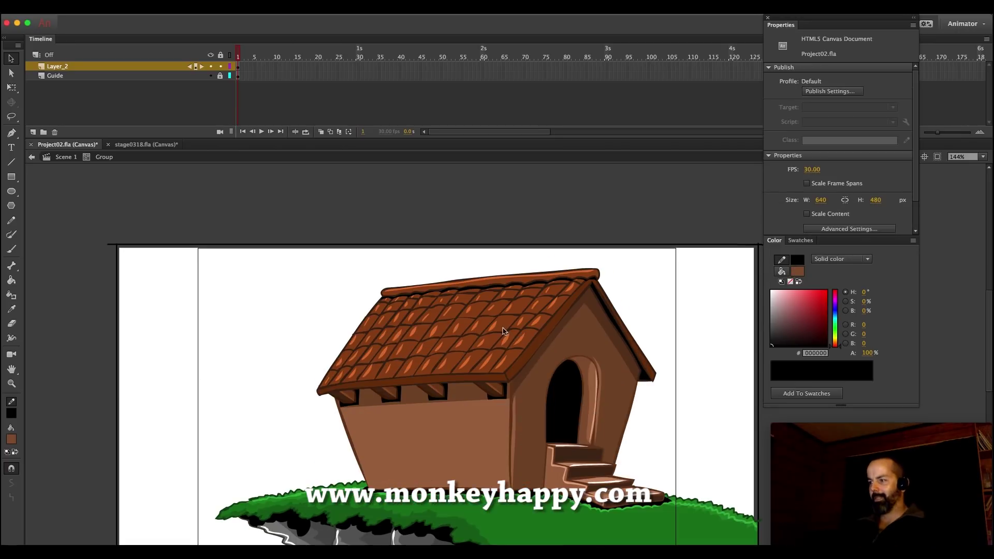
Brush lighter brown (#8F4515) highlights along the sloping front edge board of the roof, inside the roof group
left_click(542, 346)
left_click(556, 200)
double_click(539, 338)
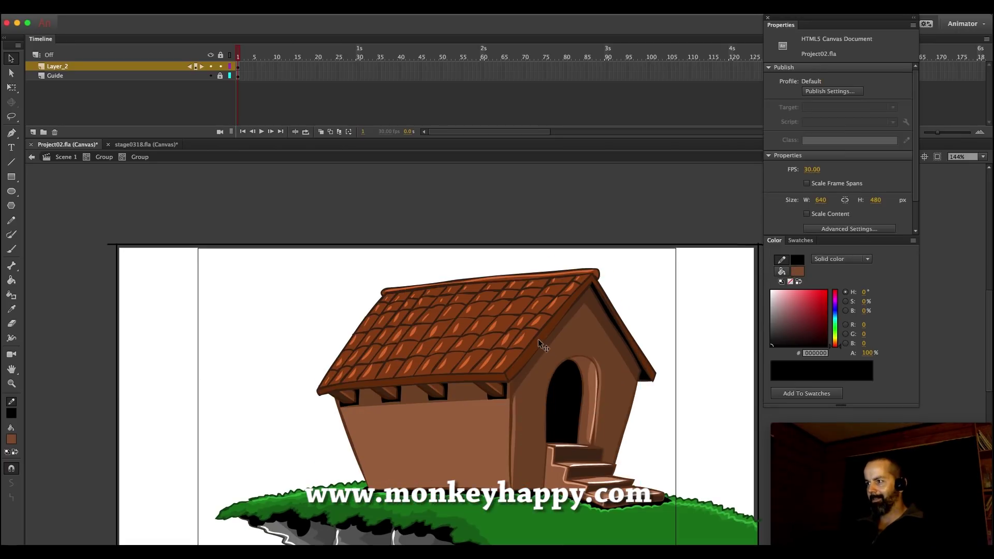
left_click(11, 383)
left_click_drag(384, 231, 643, 369)
key("b")
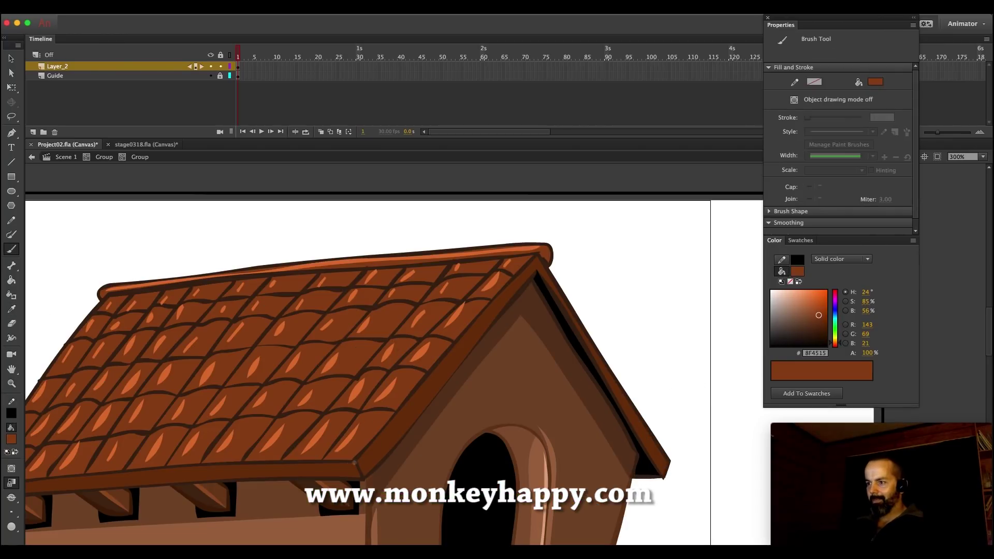
left_click_drag(412, 407, 429, 383)
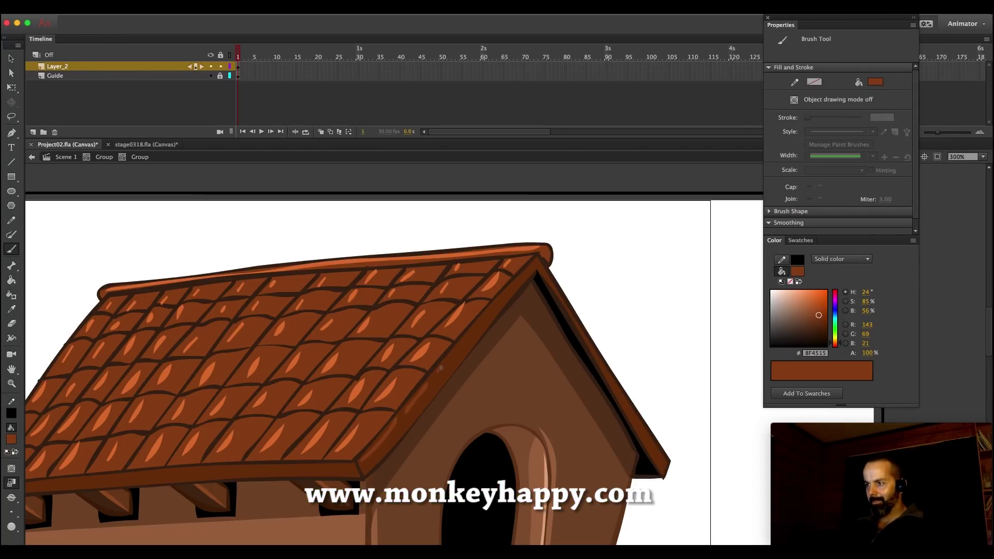
left_click_drag(466, 337, 490, 314)
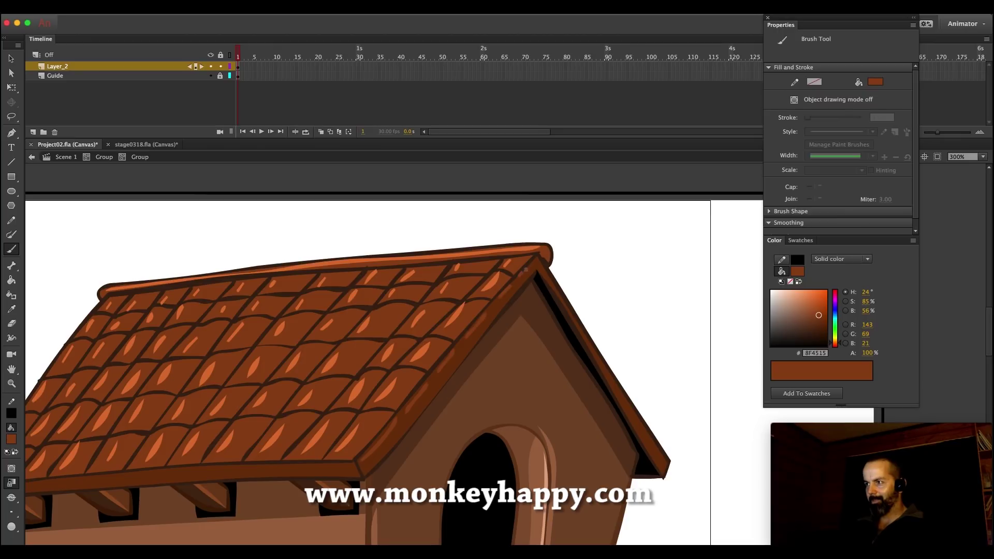
Brush short dark brown (#3C2313) dividing lines across the roof's lower eave board to continue the tile divisions
left_click(12, 384)
left_click(370, 421)
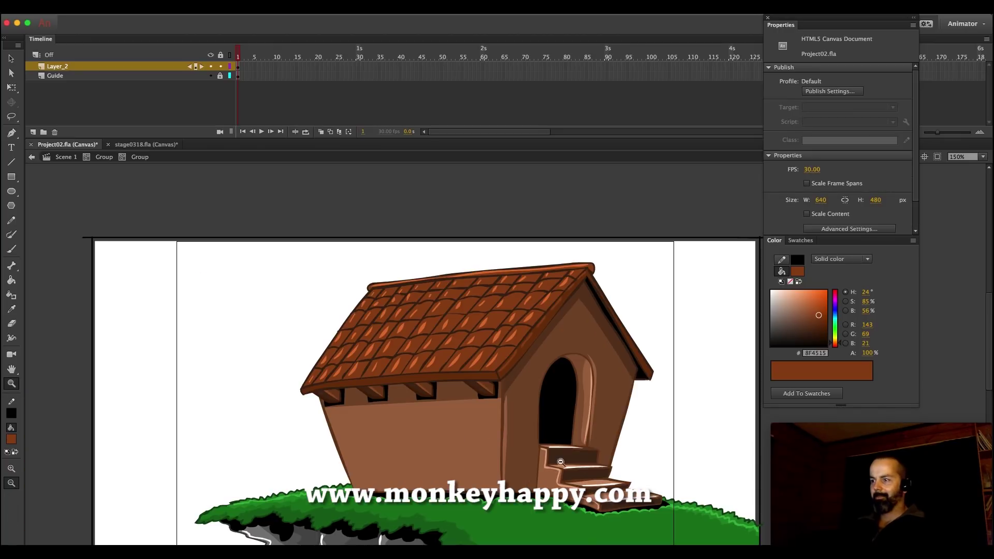
left_click_drag(604, 465, 331, 302)
left_click(12, 310)
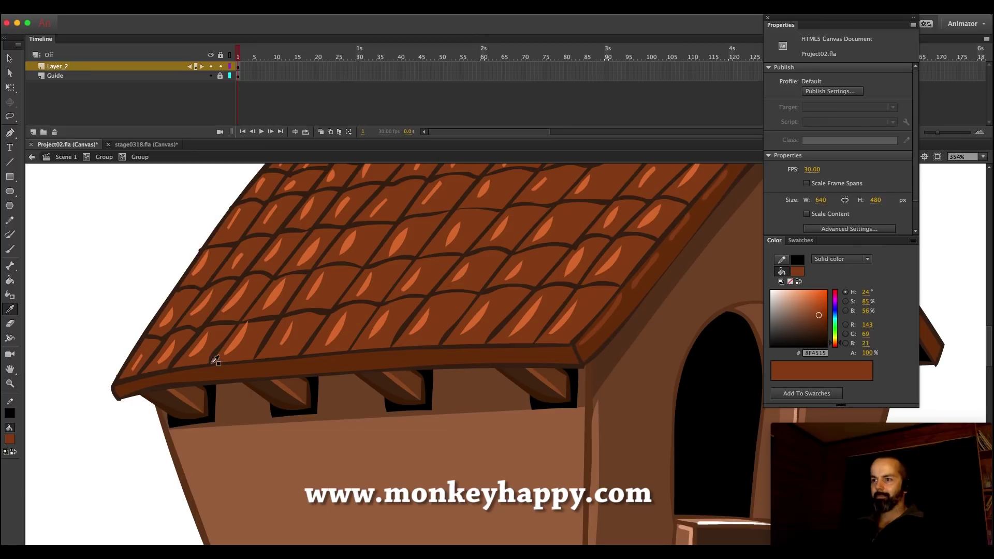
left_click(213, 361)
key("b")
mouse_move(215, 371)
left_mouse_down()
mouse_move(229, 380)
mouse_move(322, 371)
left_mouse_up()
left_click_drag(400, 356, 413, 364)
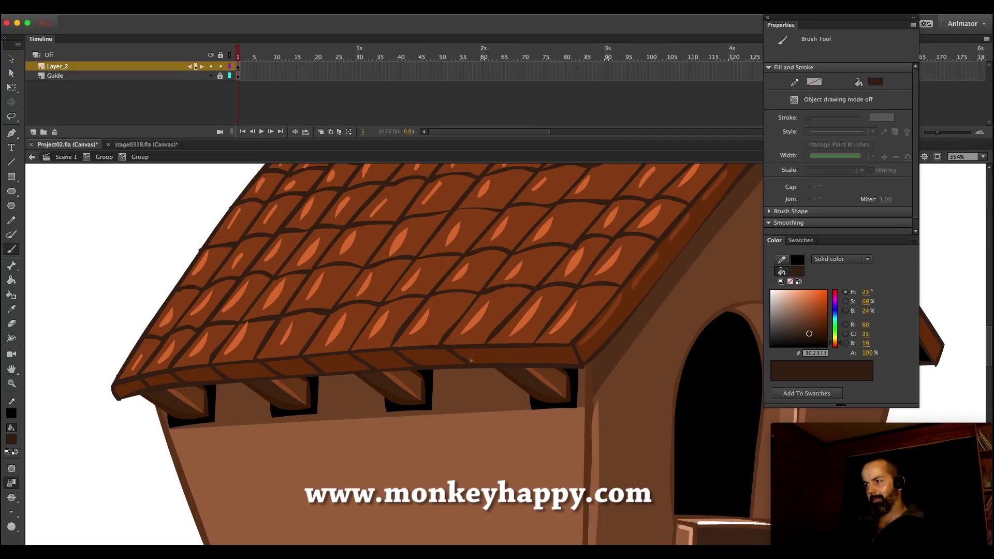
left_click_drag(488, 348, 512, 364)
key("z")
left_click(535, 382, "alt")
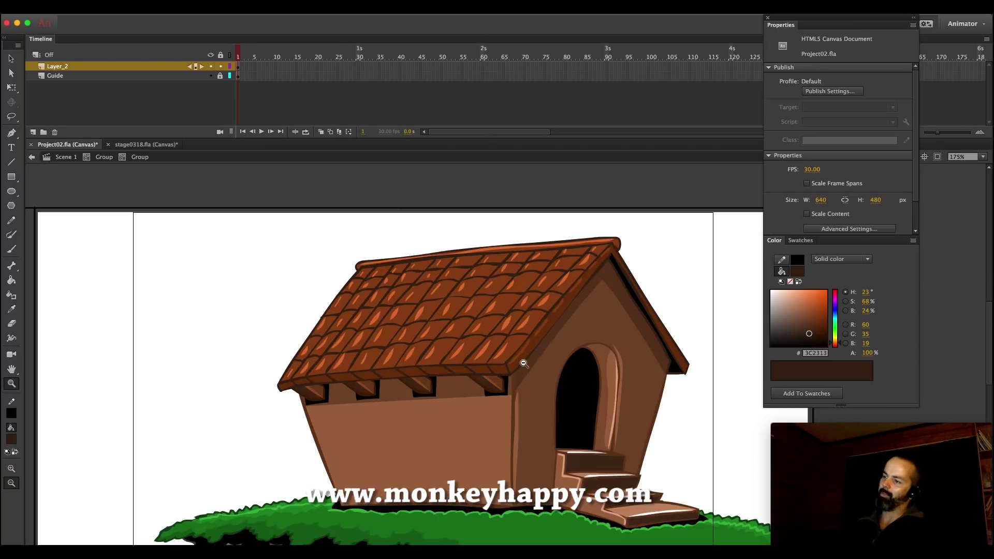
Paint light tan (#D19E7D) highlights along both vertical edges of the house's long side wall, inside the walls group
left_click(105, 156)
left_click(577, 436)
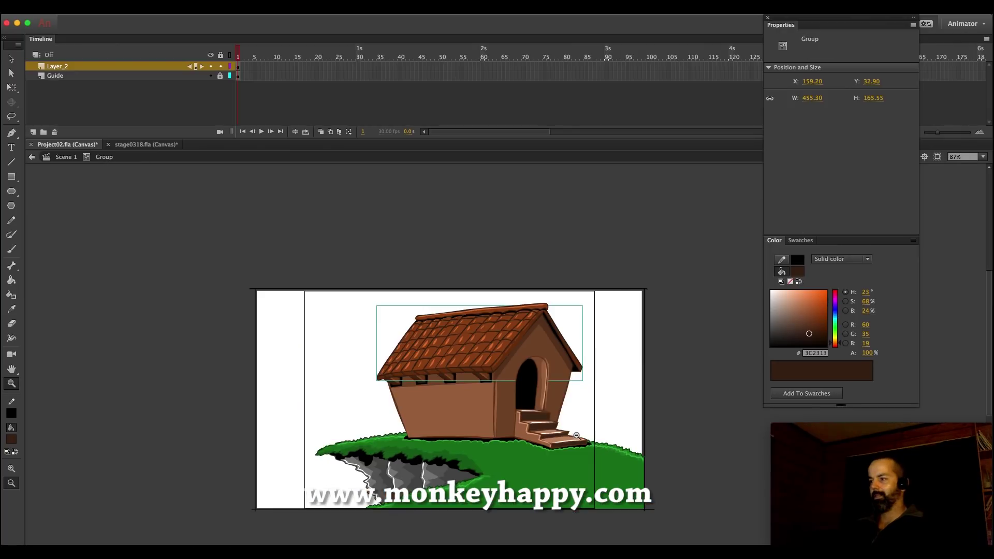
left_click_drag(633, 460, 394, 321)
left_click(12, 59)
double_click(181, 407)
left_click(193, 393)
left_click(98, 382)
left_click(11, 310)
left_click(326, 369)
left_click(793, 302)
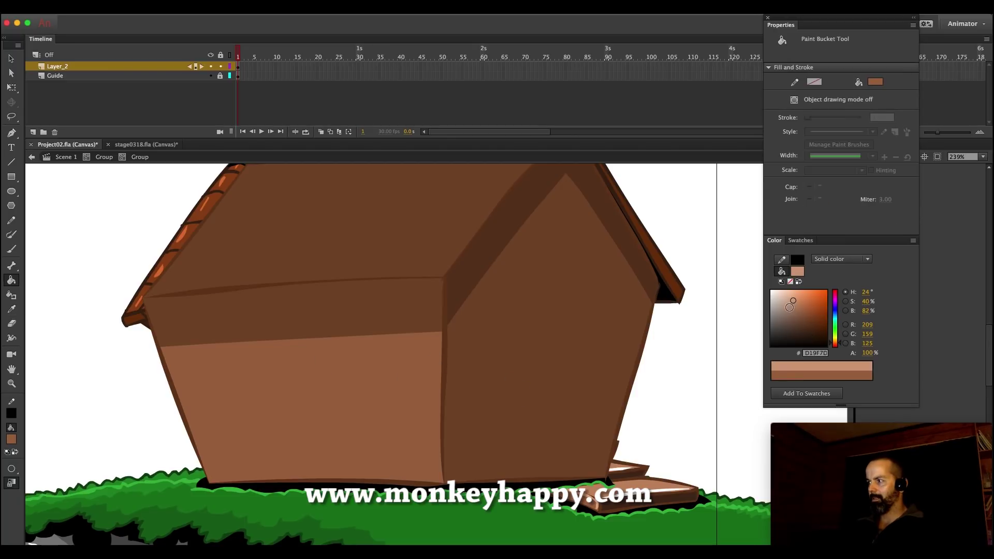
key("b")
left_click_drag(209, 475, 193, 426)
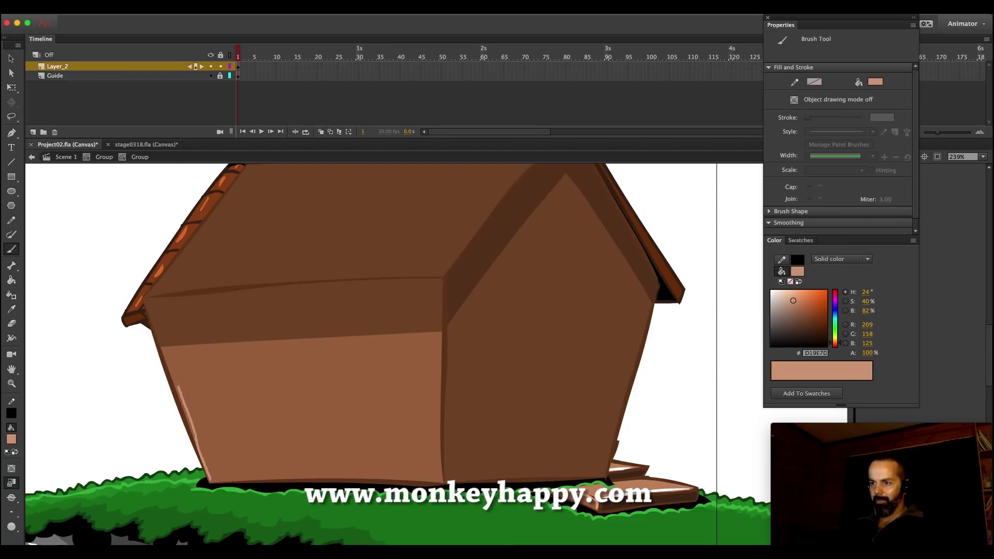
left_click_drag(439, 483, 436, 372)
left_click_drag(440, 334, 440, 333)
left_click(11, 59)
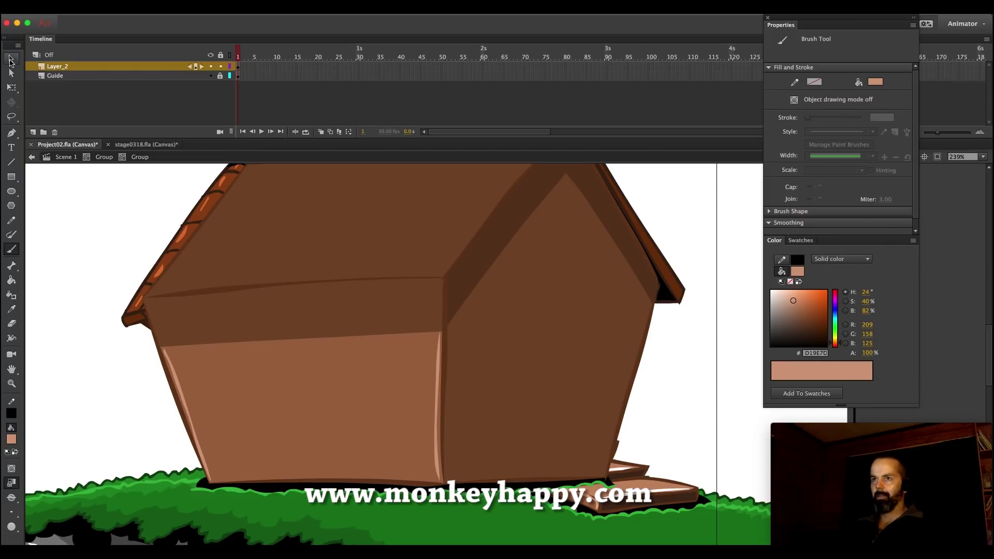
left_click(103, 157)
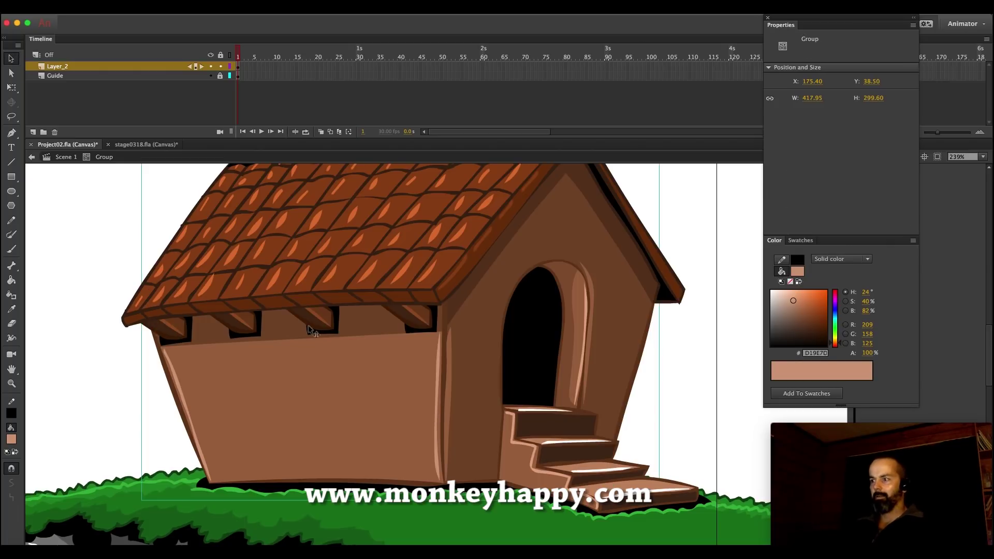
Inspect the side wall's edge highlights up close and against the whole house illustration
double_click(435, 408)
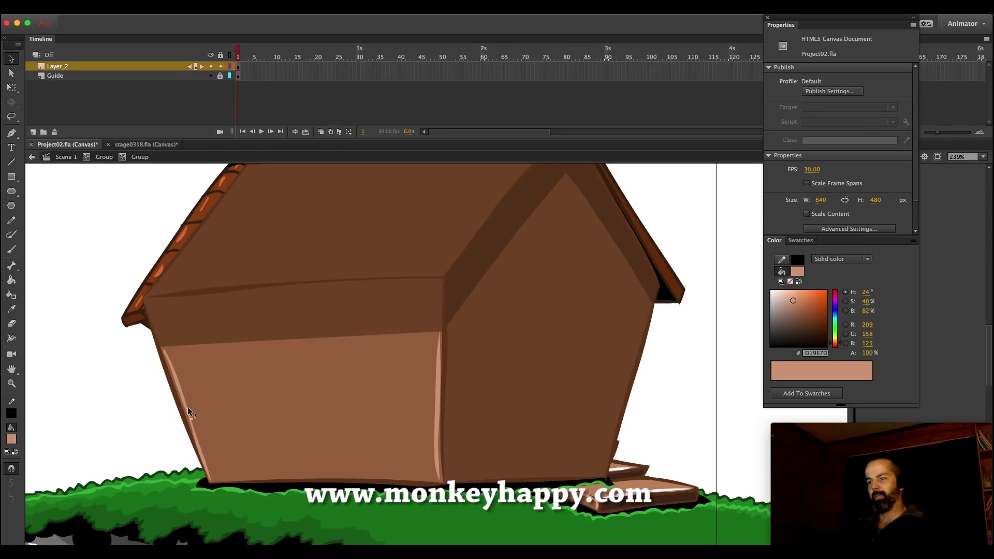
left_click(177, 382)
double_click(110, 242)
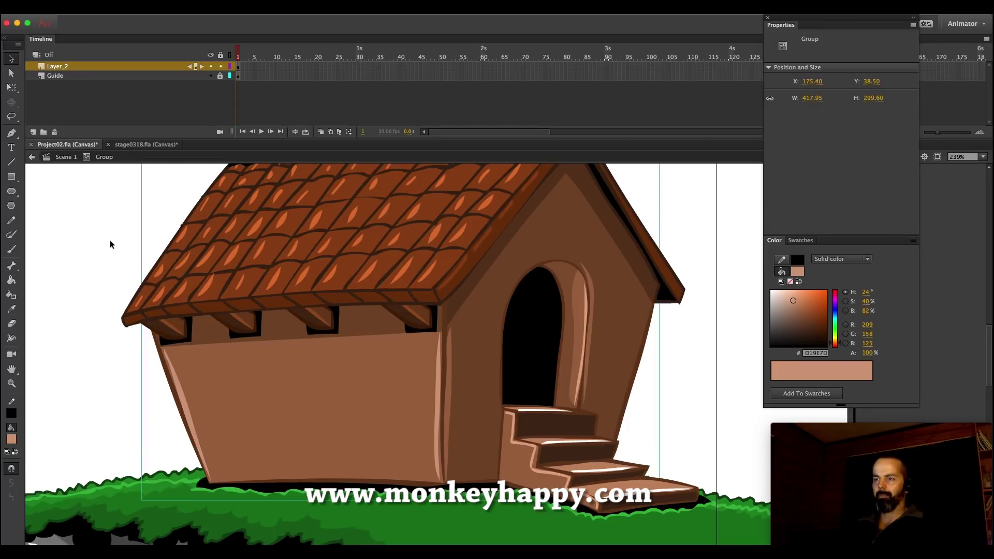
left_click(11, 384)
left_click(495, 361, "alt")
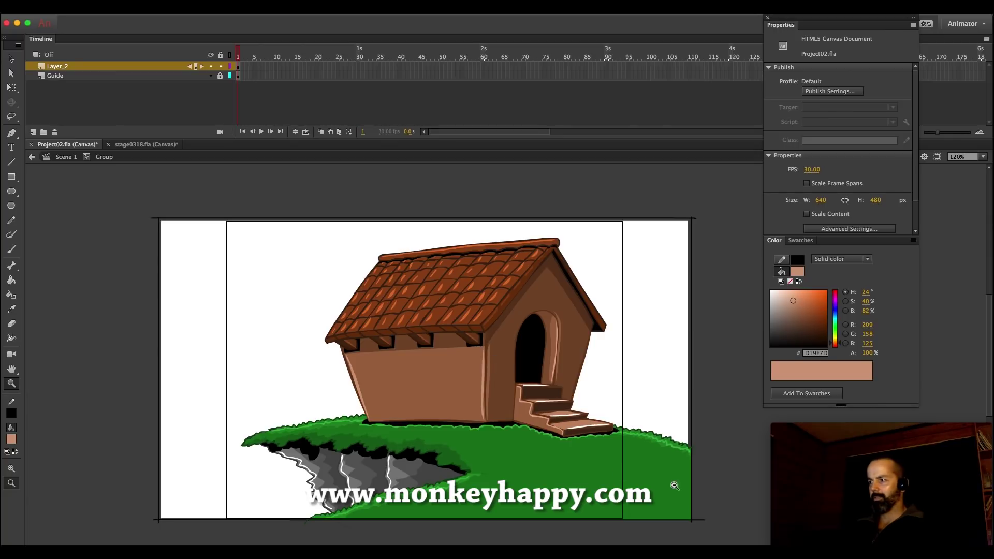
left_click_drag(676, 487, 380, 202)
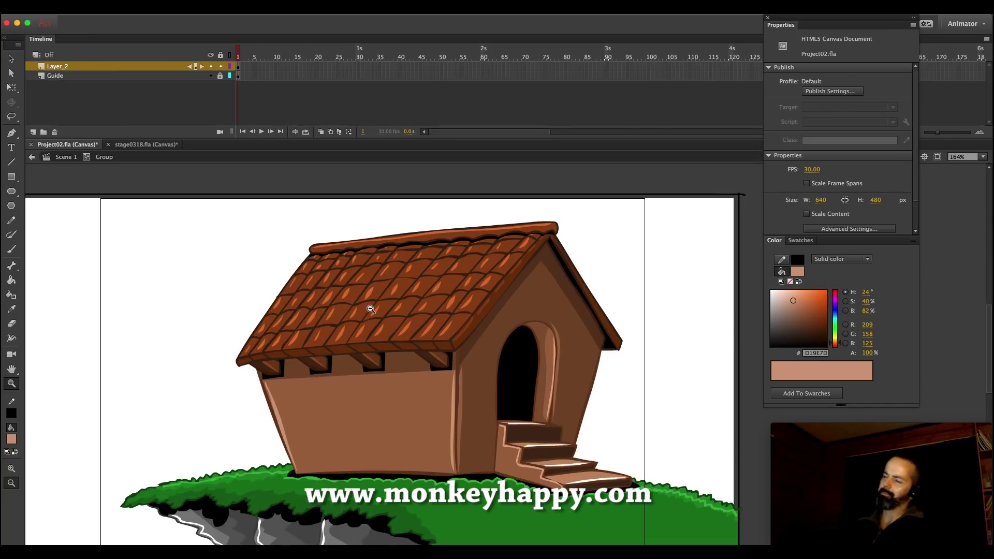
left_click(414, 398, "alt")
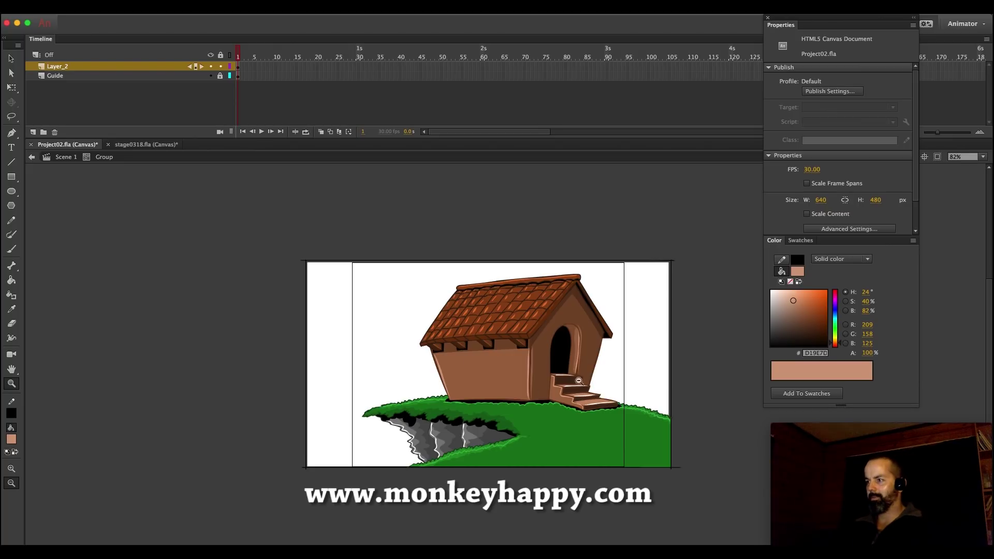
Start a new group and brush a dormer's right edge in dark brown (#67391A) from the eave up the tiled roof
left_click(539, 321)
scroll(392, 322, "down", 2)
key("v")
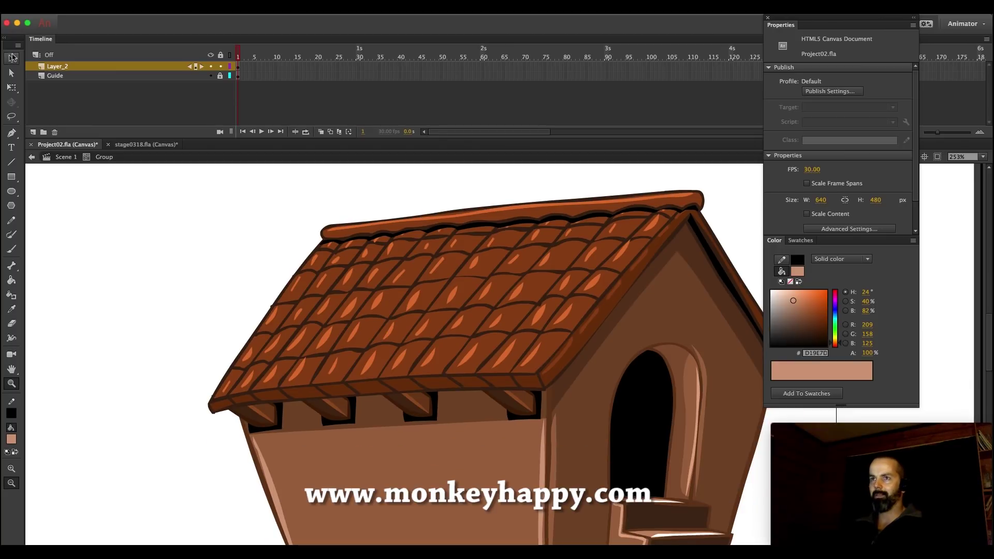
key("ctrl+s")
left_click(11, 309)
left_click(253, 451)
key("b")
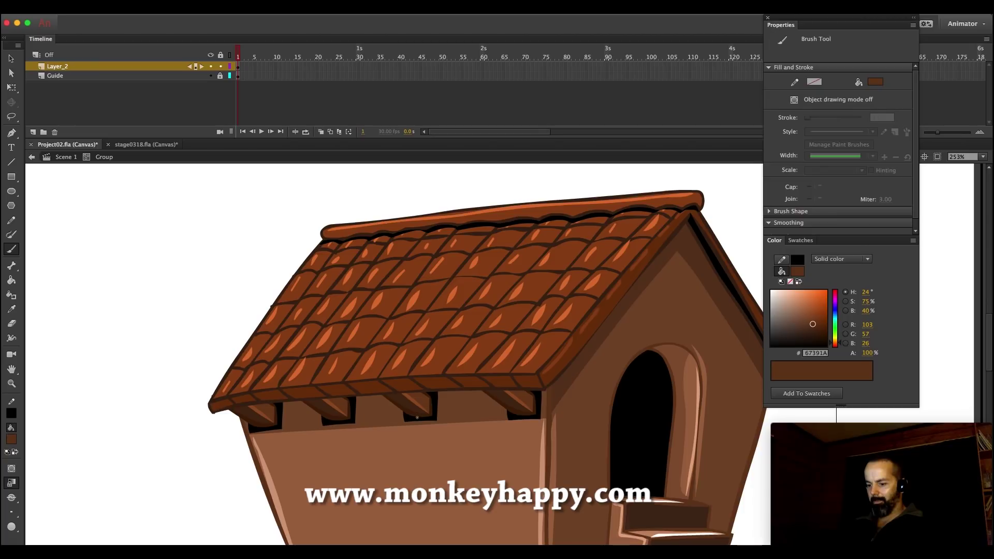
double_click(434, 426)
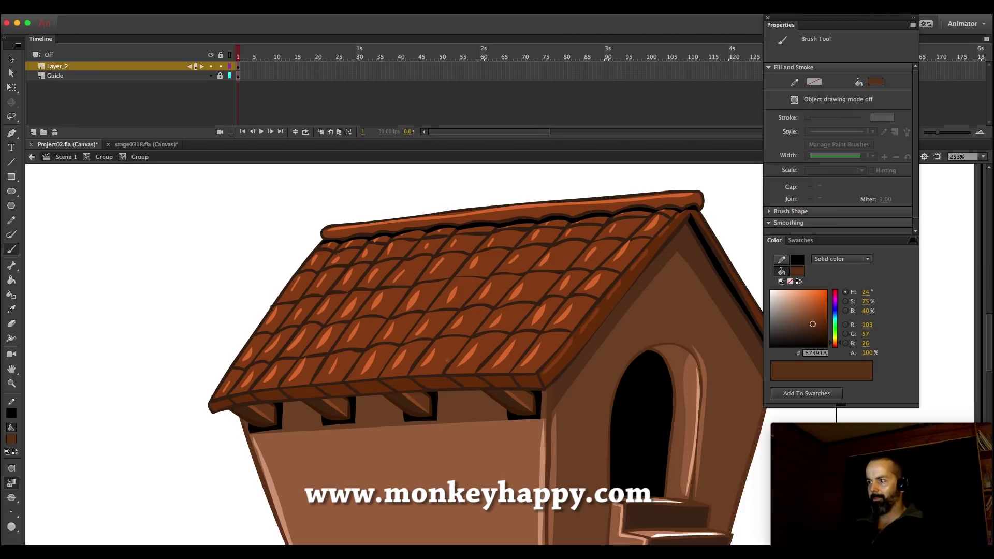
left_click_drag(408, 376, 446, 323)
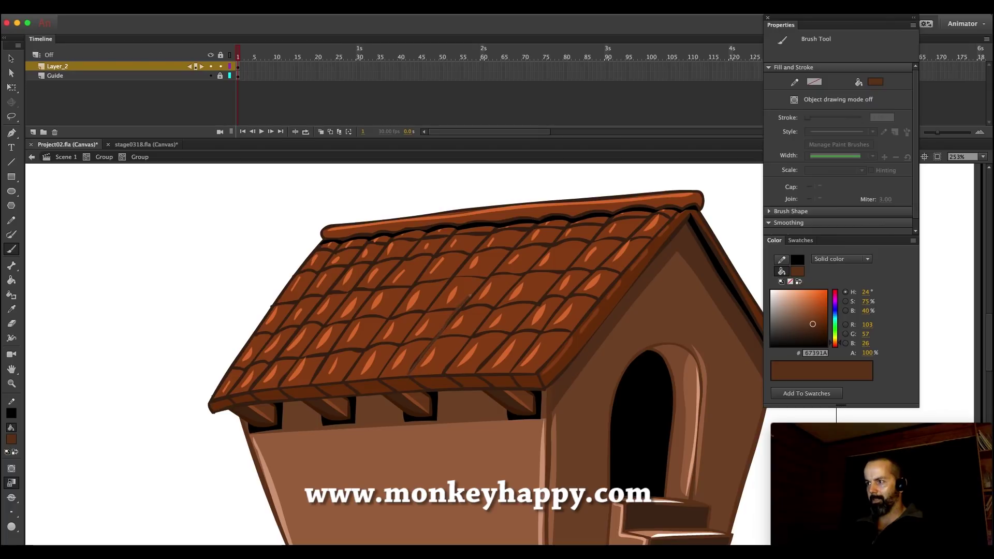
left_click_drag(476, 292, 475, 256)
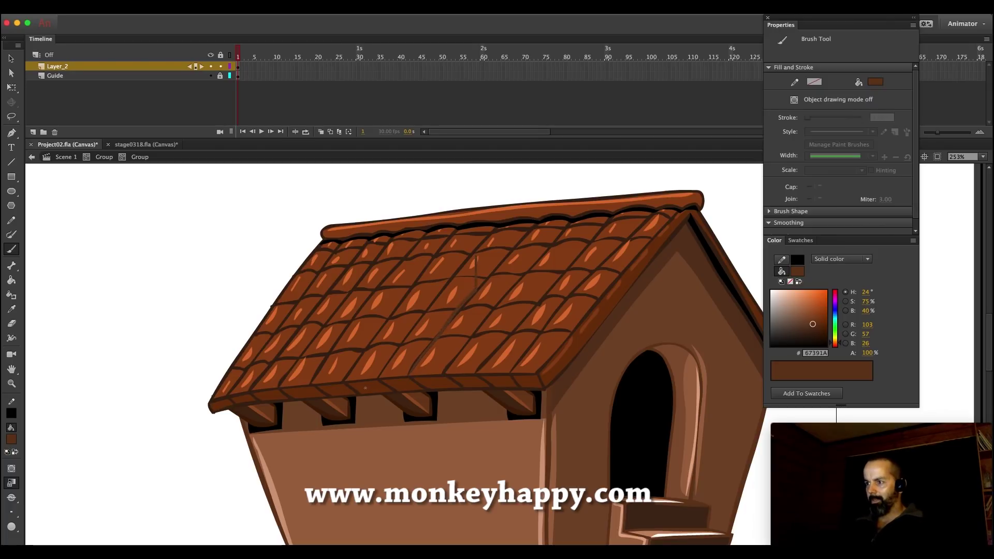
Outline the dormer's left side, its curved upper edge and a pointed underside hanging below the eave
left_click_drag(326, 271, 330, 353)
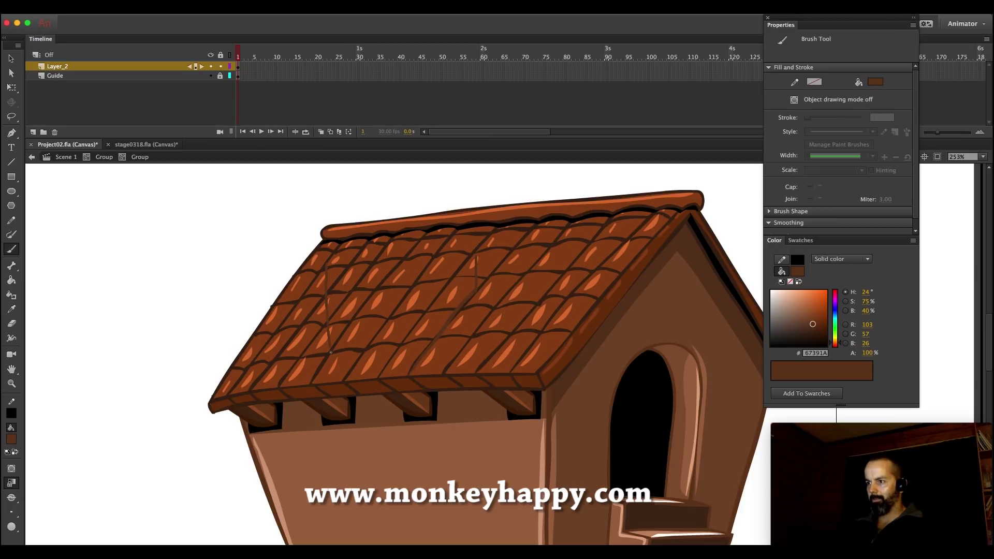
key("cmd+z")
left_click_drag(319, 269, 322, 379)
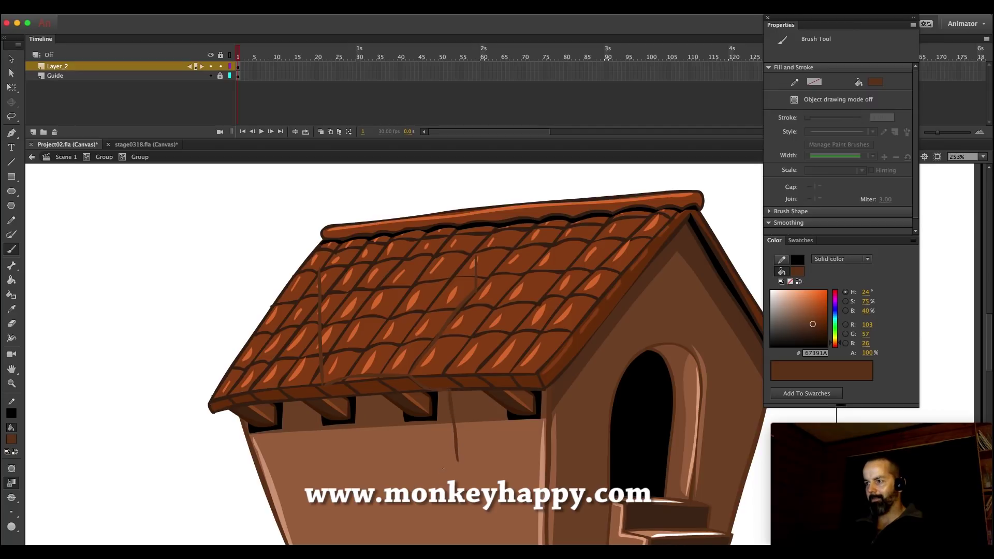
left_click_drag(458, 462, 336, 400)
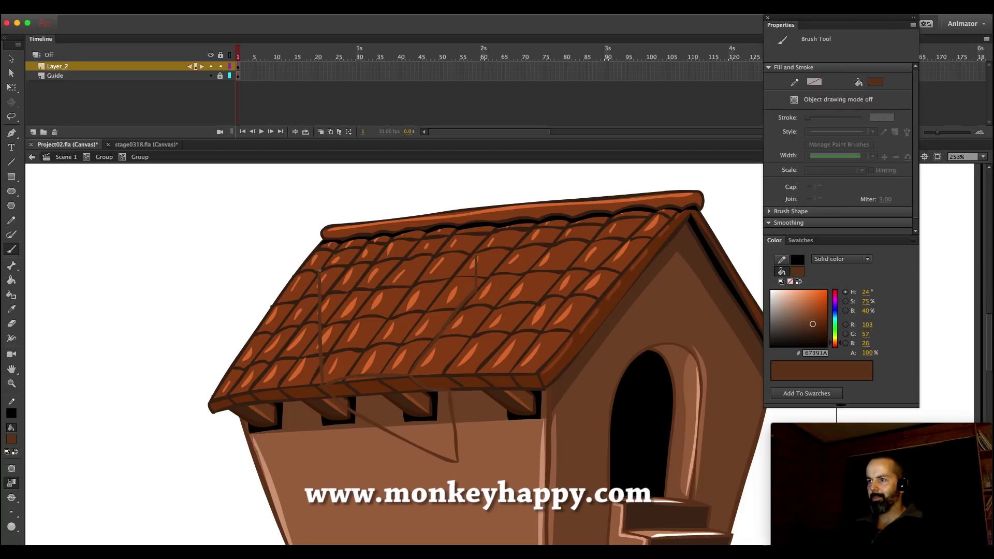
left_click_drag(321, 261, 428, 251)
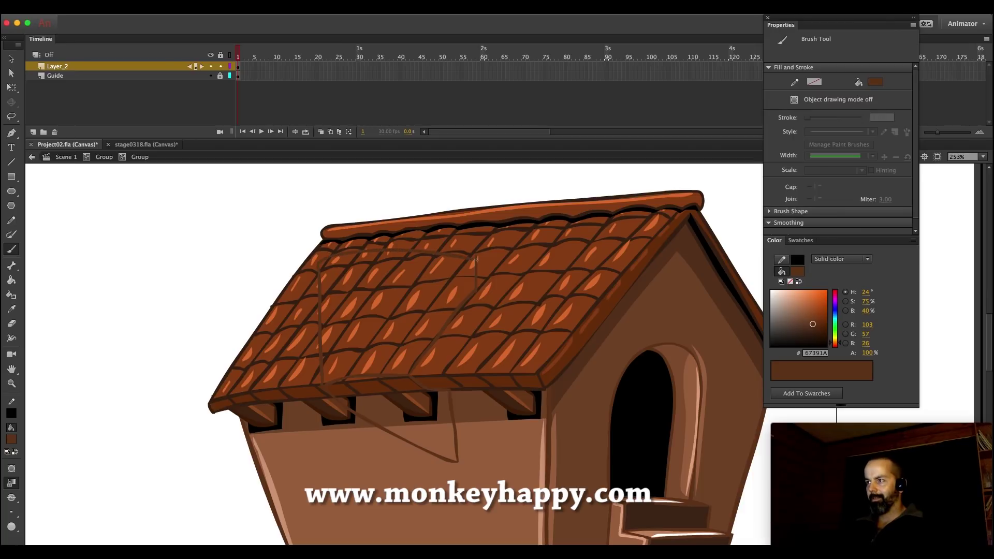
key("v")
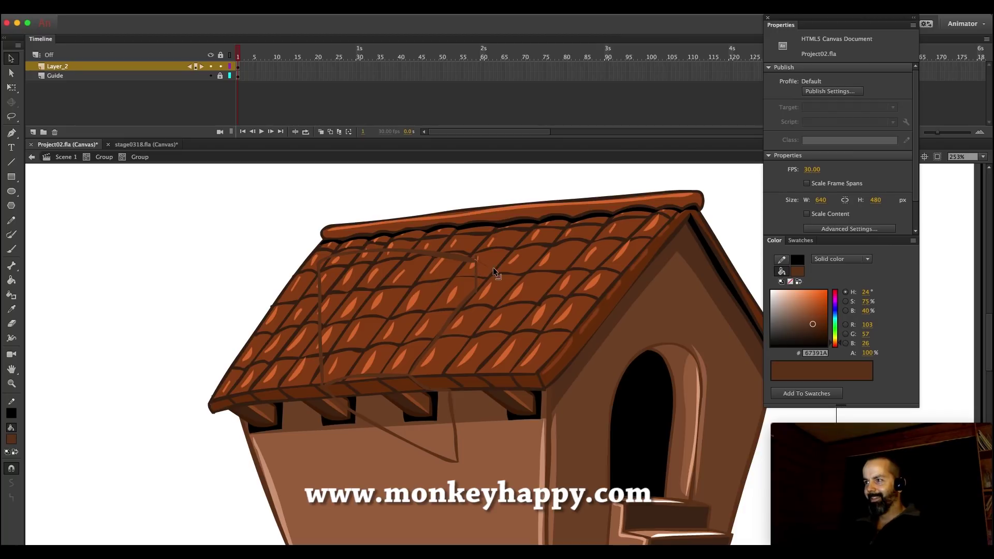
mouse_move(477, 257)
left_mouse_down()
mouse_move(498, 275)
mouse_move(487, 252)
left_mouse_up()
key("super+z")
left_click(475, 255)
key("Escape")
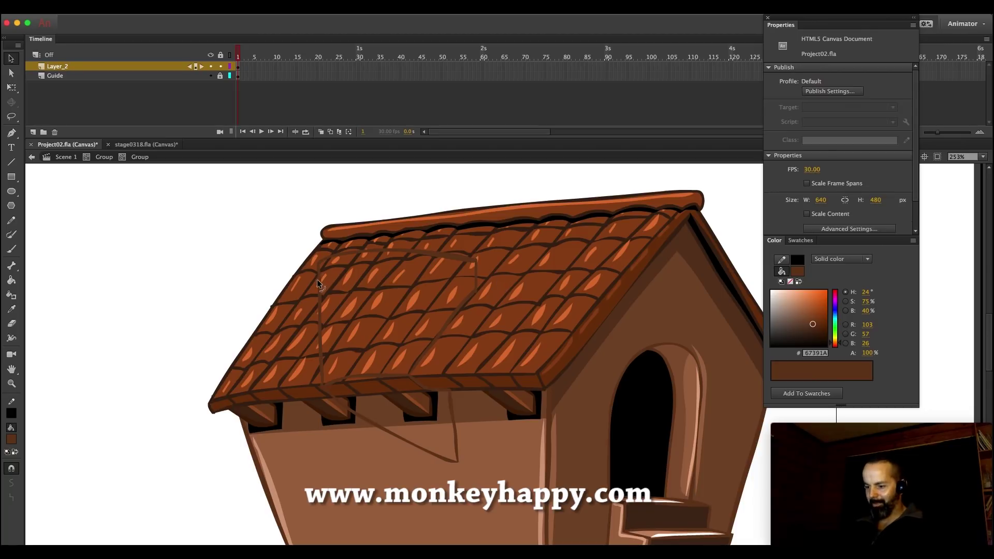
Brush the dormer's roof outline: an overhang band across the wall's upper edge and a pointed gable rising above the house's ridge
scroll(319, 282, "up", 1)
key("b")
mouse_move(310, 305)
left_mouse_down()
mouse_move(315, 287)
mouse_move(466, 280)
mouse_move(476, 300)
left_mouse_up()
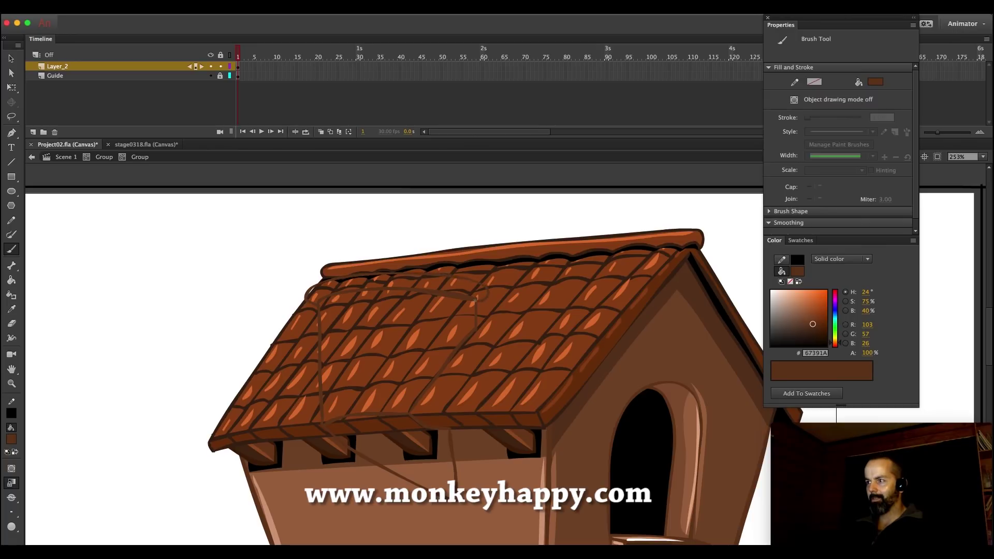
left_click_drag(306, 293, 386, 193)
key("super+z")
mouse_move(307, 294)
left_mouse_down()
mouse_move(402, 200)
mouse_move(488, 290)
left_mouse_up()
key("ctrl+z")
key("ctrl+z")
mouse_move(306, 291)
left_mouse_down()
mouse_move(405, 203)
mouse_move(453, 263)
left_mouse_up()
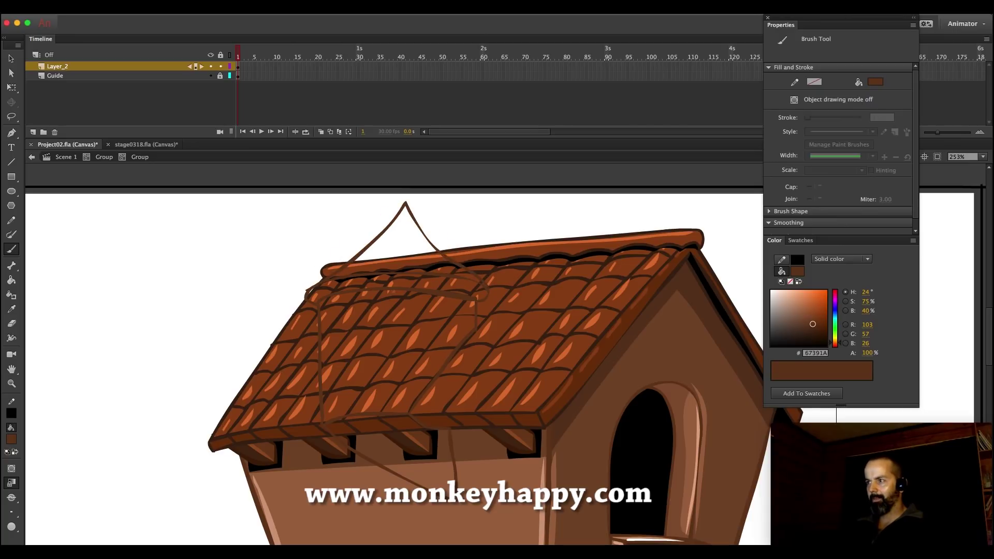
Fill the dormer's front wall with the house wall brown (#A16944) and its underside with darker brown (#784B2E)
left_click(11, 309)
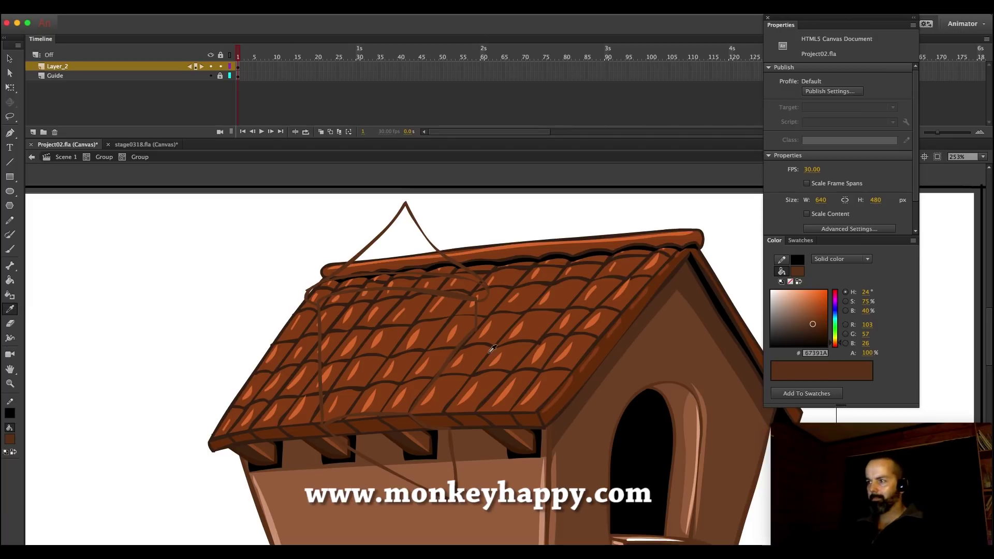
left_click(480, 452)
left_click(390, 390)
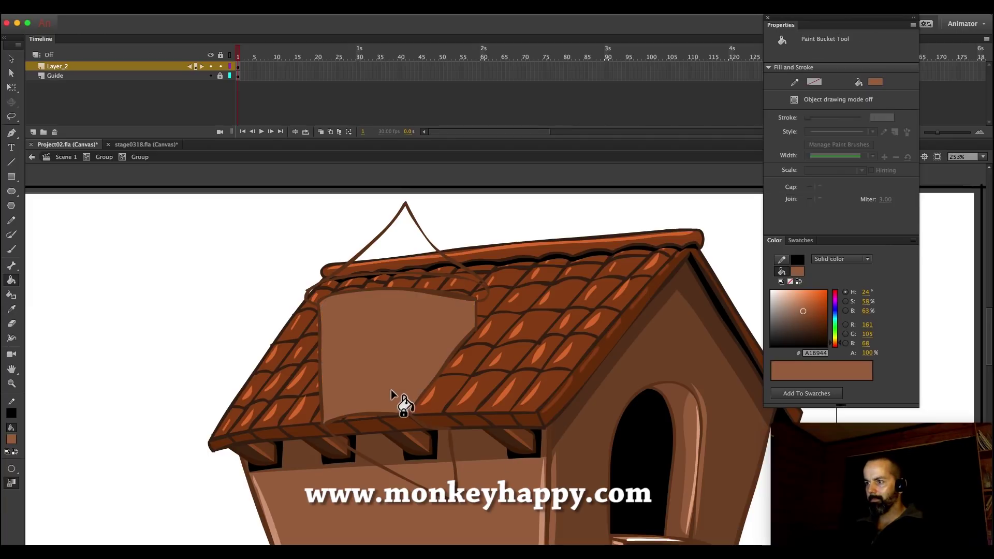
left_click(805, 320)
left_click(420, 460)
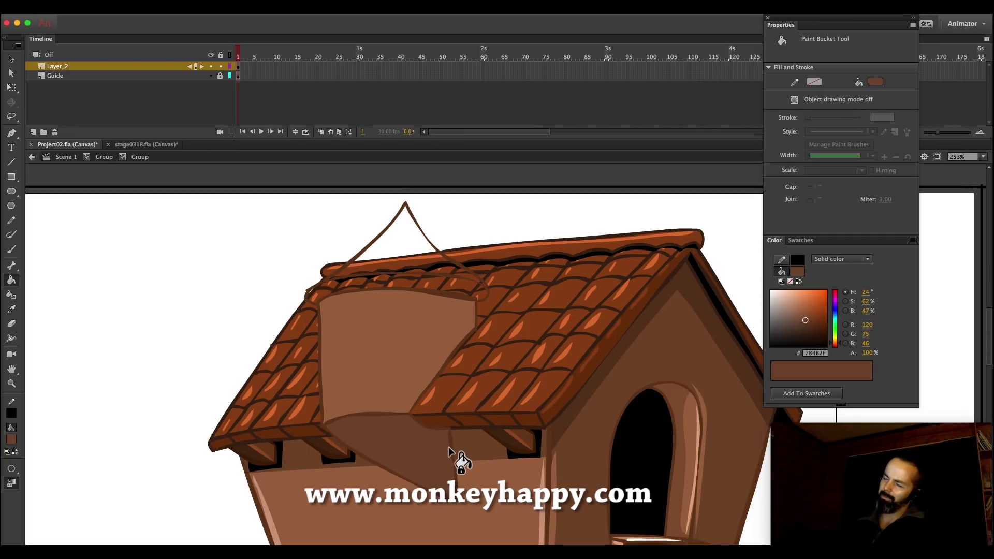
Clean up the outline where the dormer's underside meets the corner of the tiled eave
left_click(11, 384)
left_click_drag(334, 334, 732, 505)
key("v")
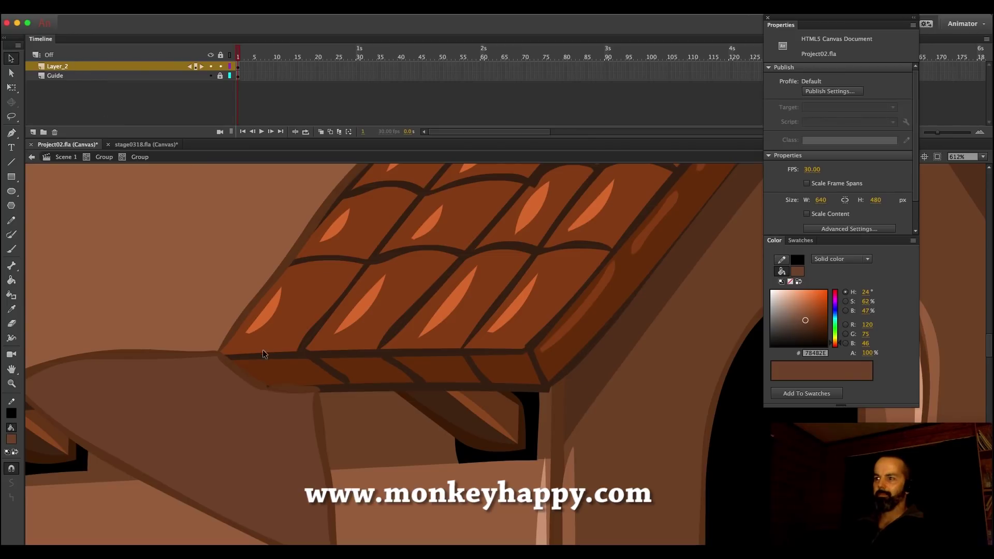
left_click(283, 262)
left_click_drag(282, 262, 282, 262)
key("super+z")
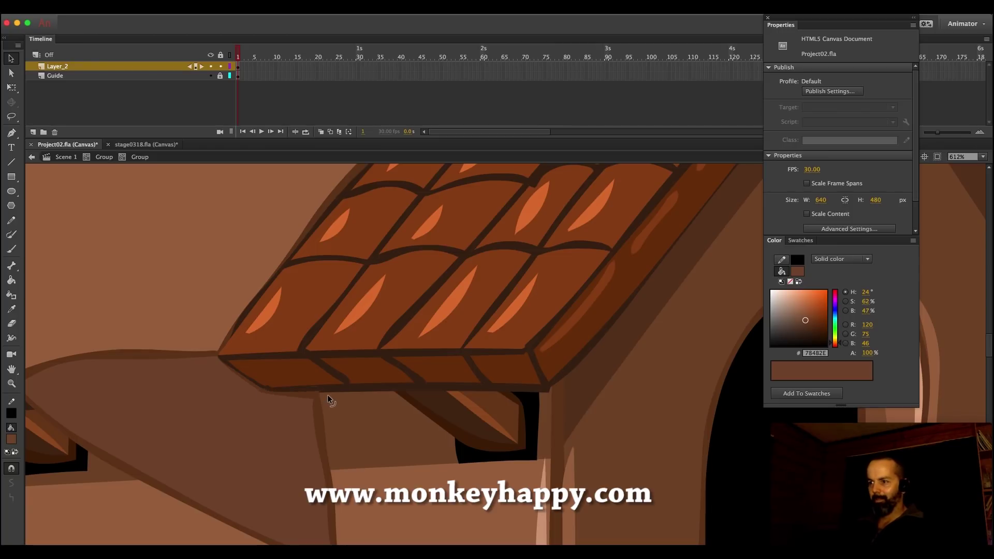
left_click(252, 389)
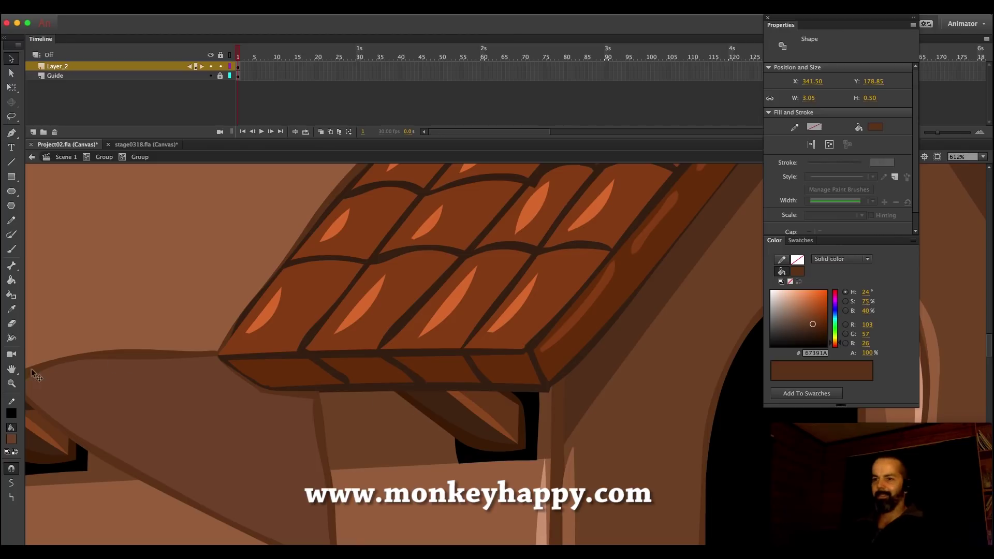
left_click(12, 384)
left_click(396, 378)
left_click(492, 358)
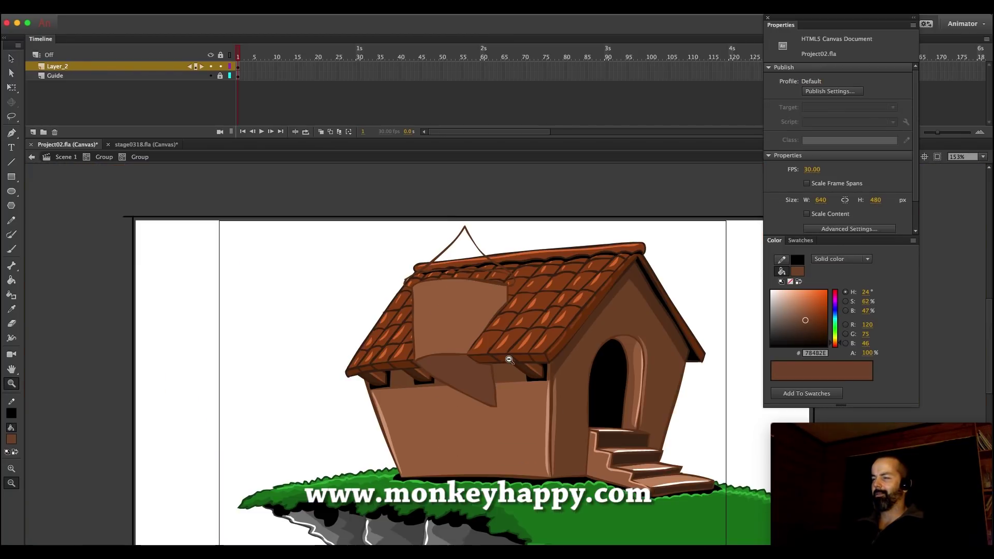
Brush over the joint between the dormer's underside and the eave corner in the dormer's outline brown (#67391A)
left_click_drag(559, 410, 448, 323)
left_click(12, 59)
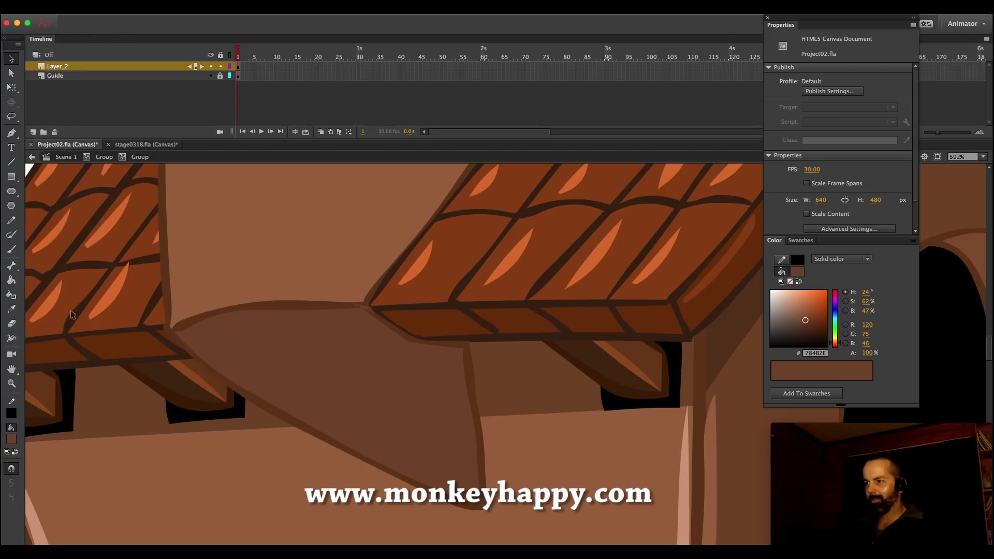
left_click(12, 310)
left_click(340, 305)
key("b")
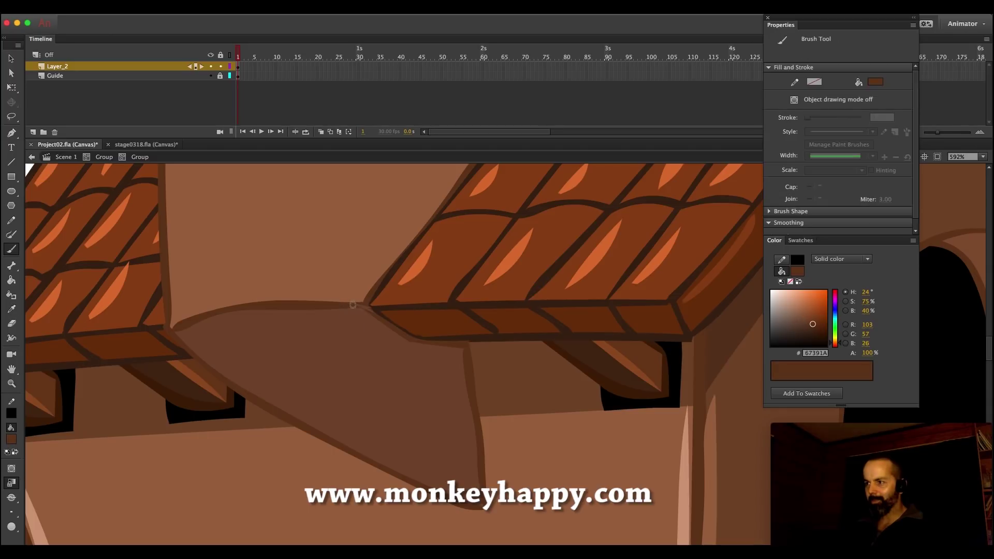
left_click_drag(372, 314, 401, 330)
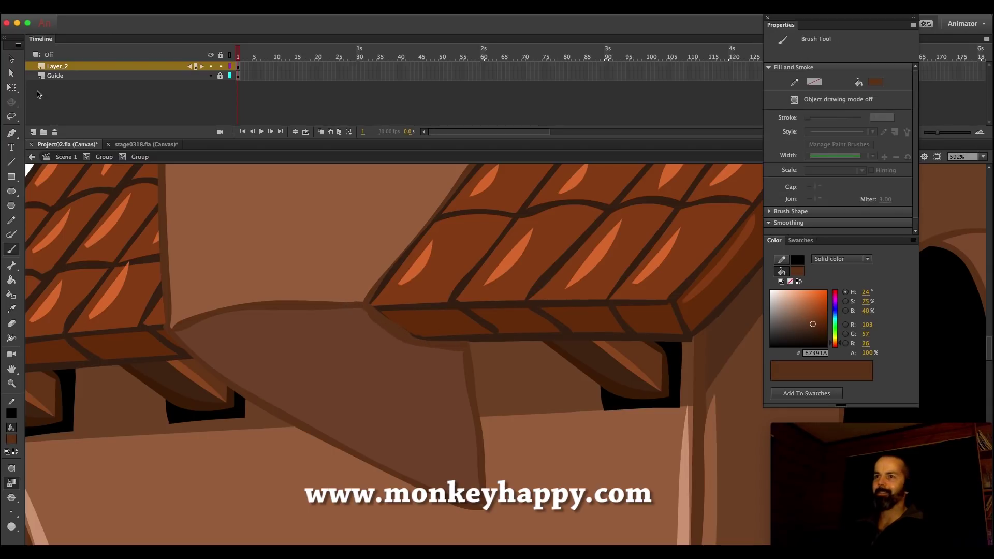
key("v")
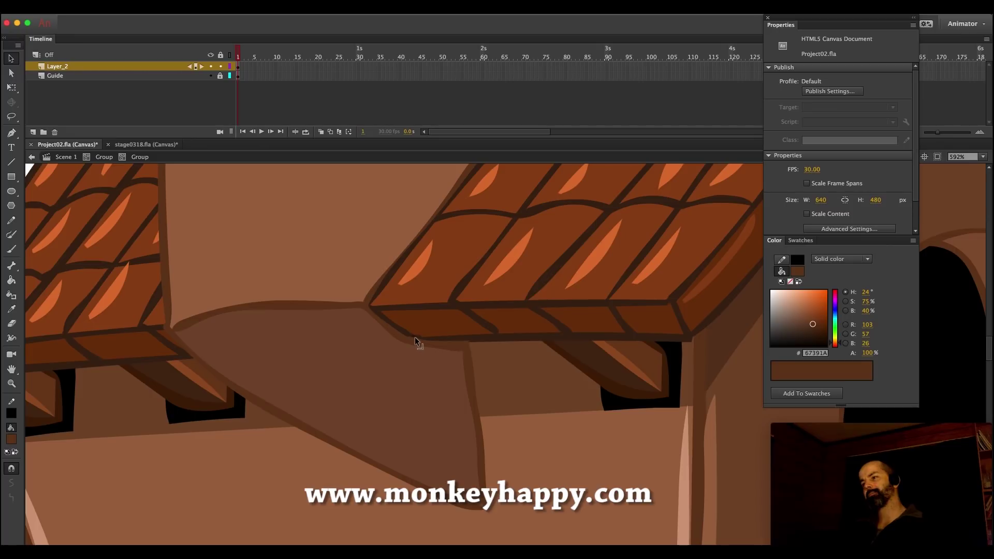
Brush a curved right edge across the dormer's underside in #67391A and delete the pointed tip beyond it
left_click(12, 384)
left_click(494, 407)
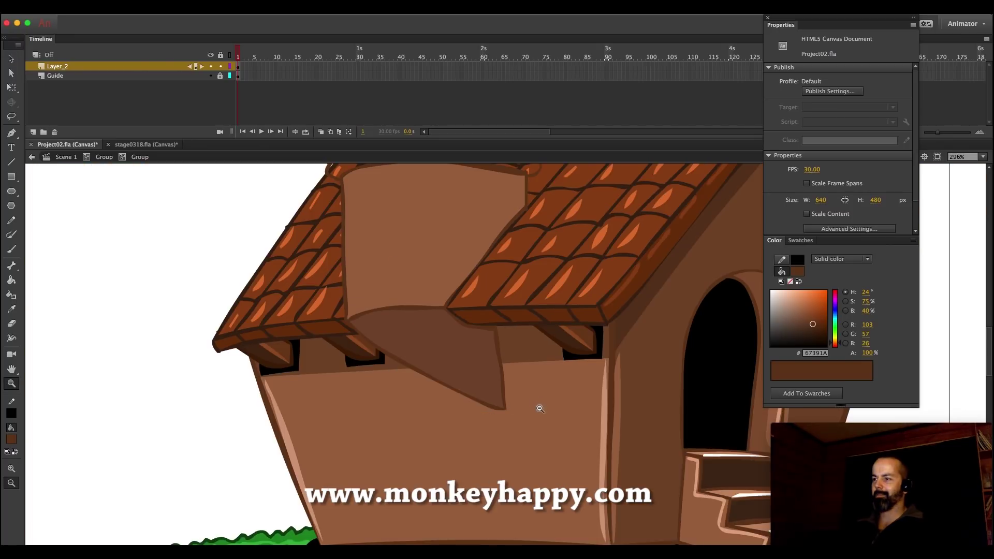
left_click(550, 399, "alt")
left_click_drag(558, 406, 387, 213)
left_click(12, 59)
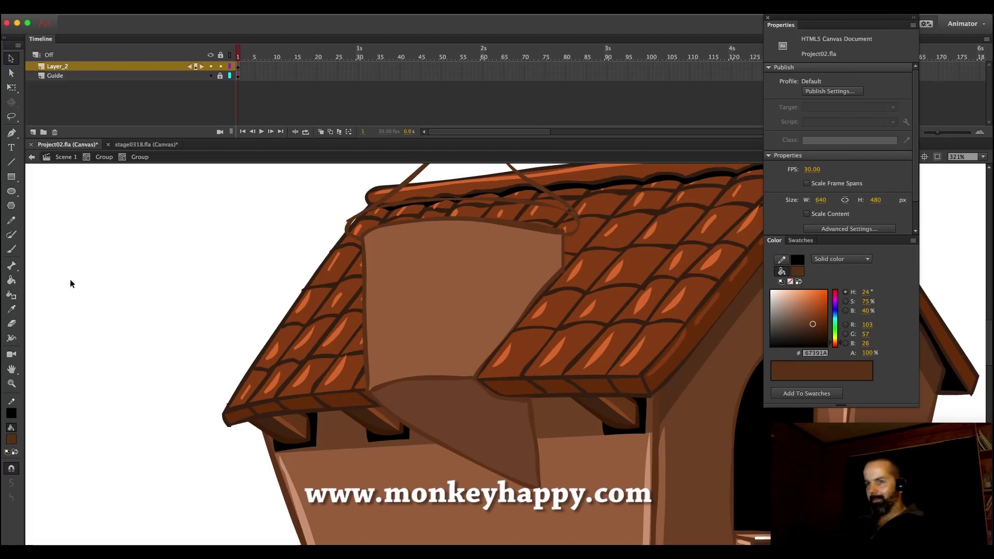
key("i")
key("b")
left_click_drag(473, 457, 528, 407)
left_click(8, 59)
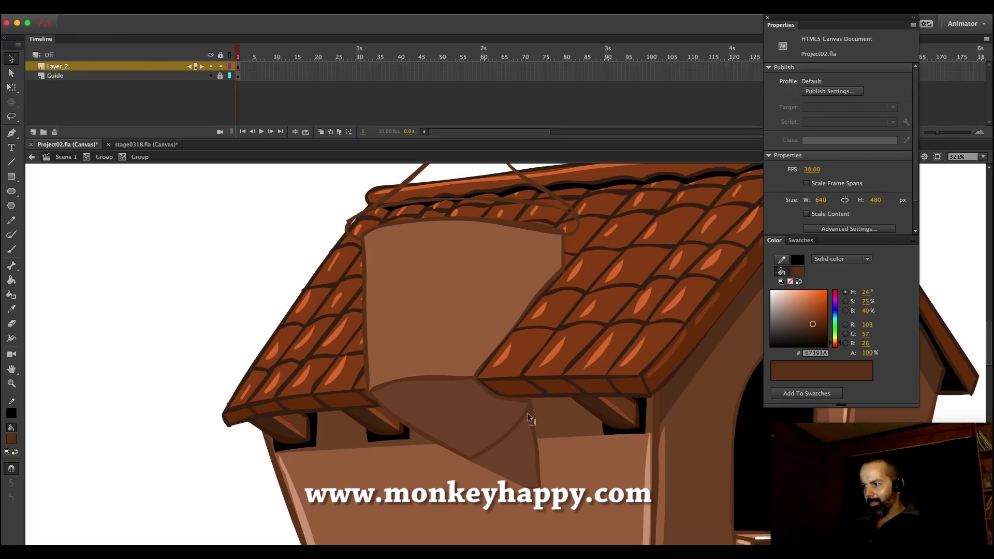
double_click(526, 458)
key("Delete")
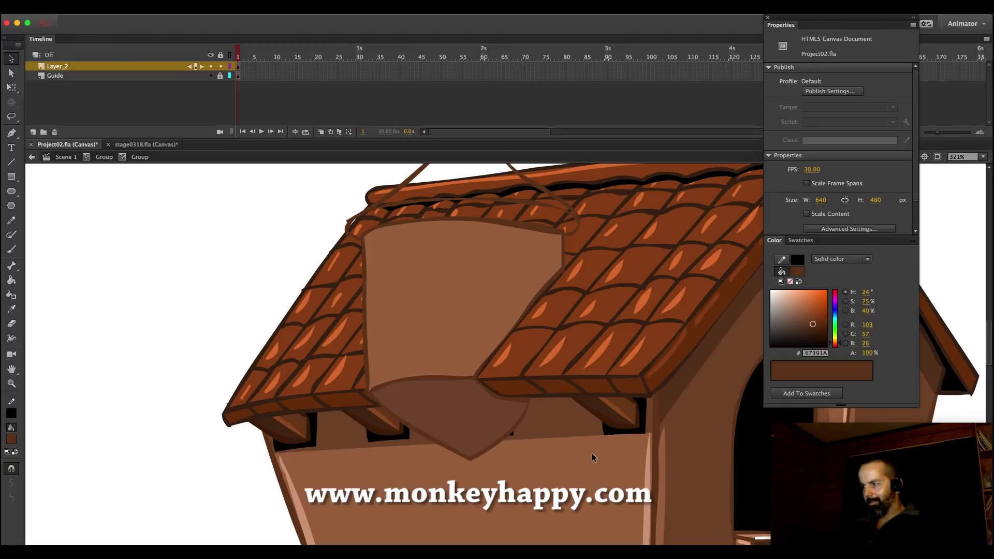
Pencil a shadow shape along the underside's curved right edge, fill it with black and delete the pencil strokes
key("y")
mouse_move(453, 443)
left_mouse_down()
mouse_move(482, 466)
mouse_move(535, 412)
mouse_move(538, 396)
mouse_move(520, 399)
left_mouse_up()
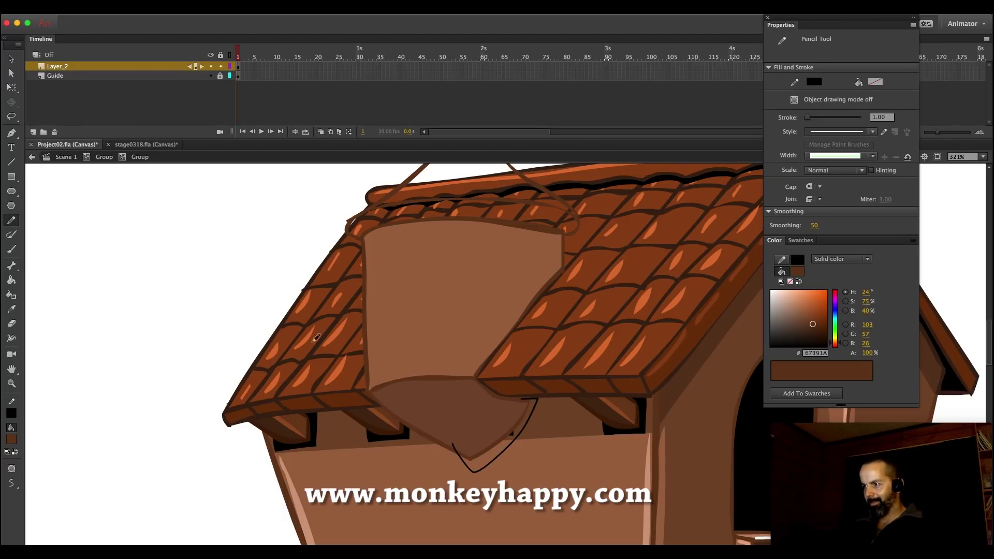
key("i")
left_click(375, 439)
left_click(473, 465)
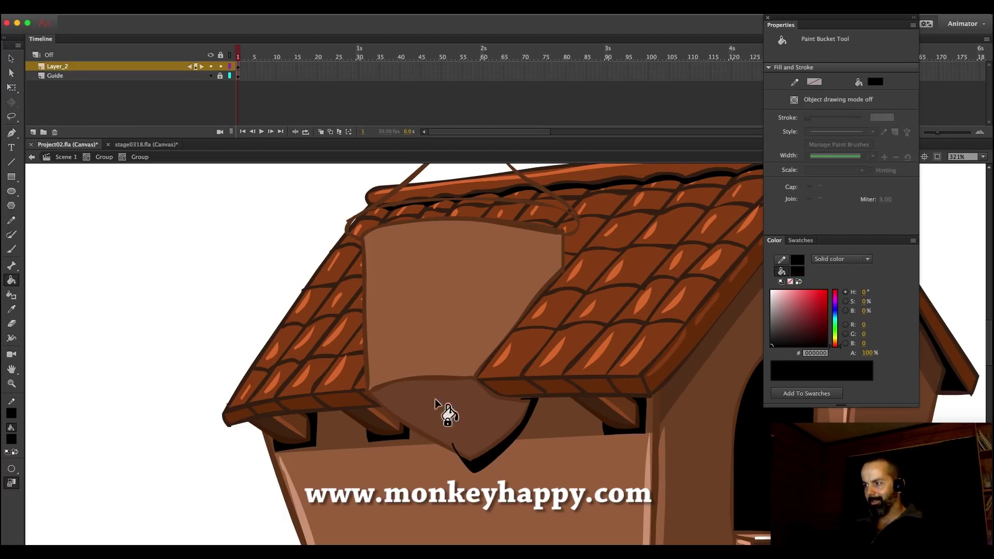
key("v")
double_click(539, 398)
key("Delete")
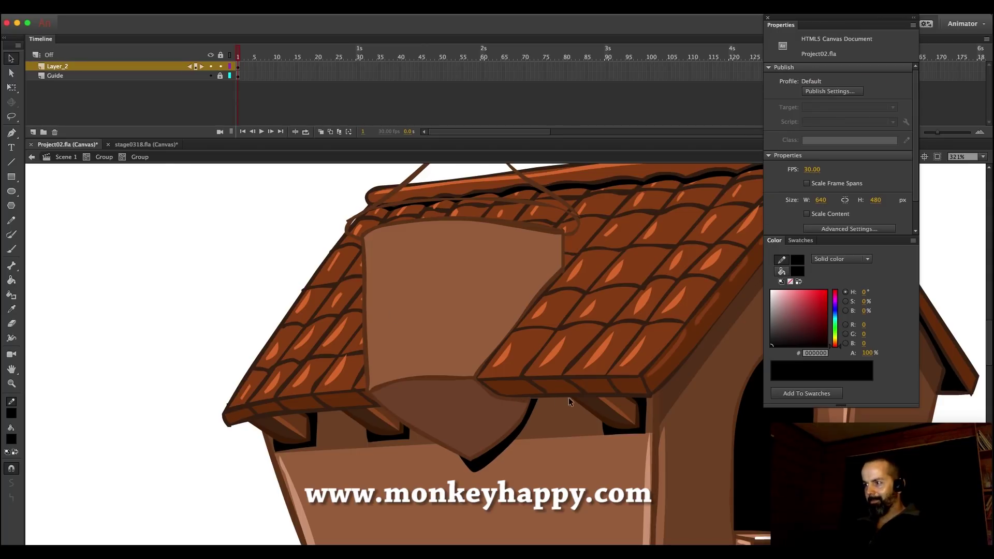
Pull the upper end of the underside's black shadow up against the eave
key("z")
left_click_drag(409, 367, 739, 484)
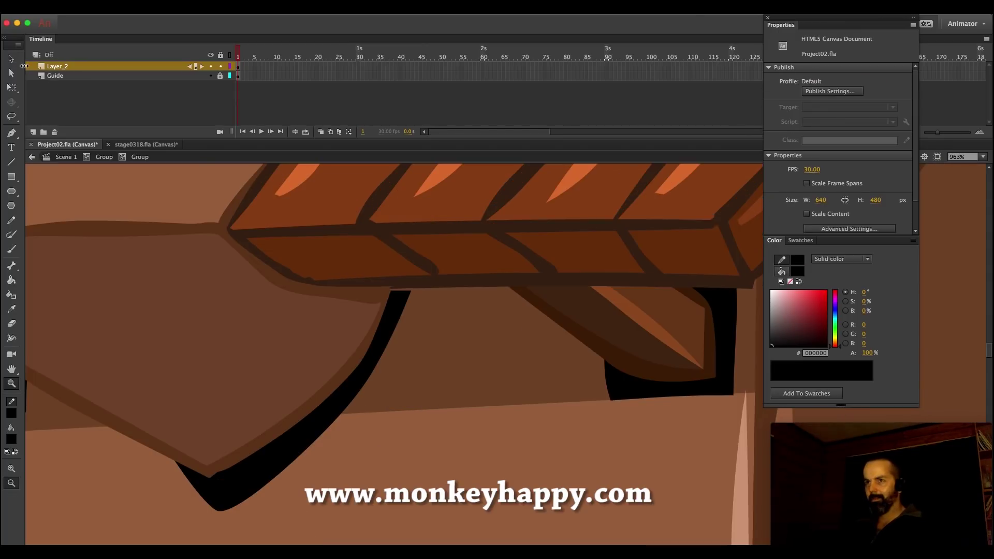
left_click_drag(409, 290, 415, 287)
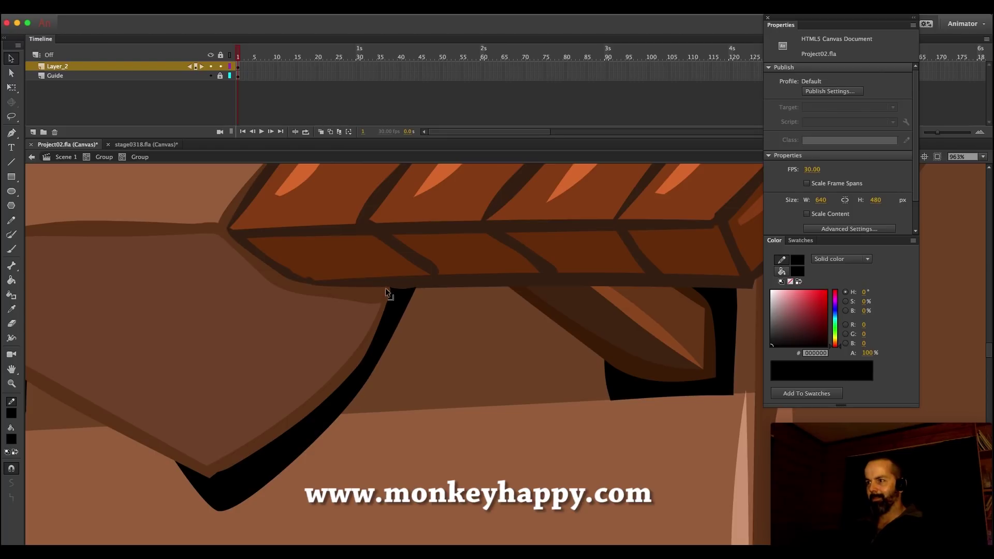
Fill the overhang band above the dormer's wall with black, and go back up to the parent group
left_click(11, 383)
left_click(501, 369, "alt")
left_click(502, 369)
left_click_drag(658, 460, 373, 171)
scroll(402, 228, "up", 3)
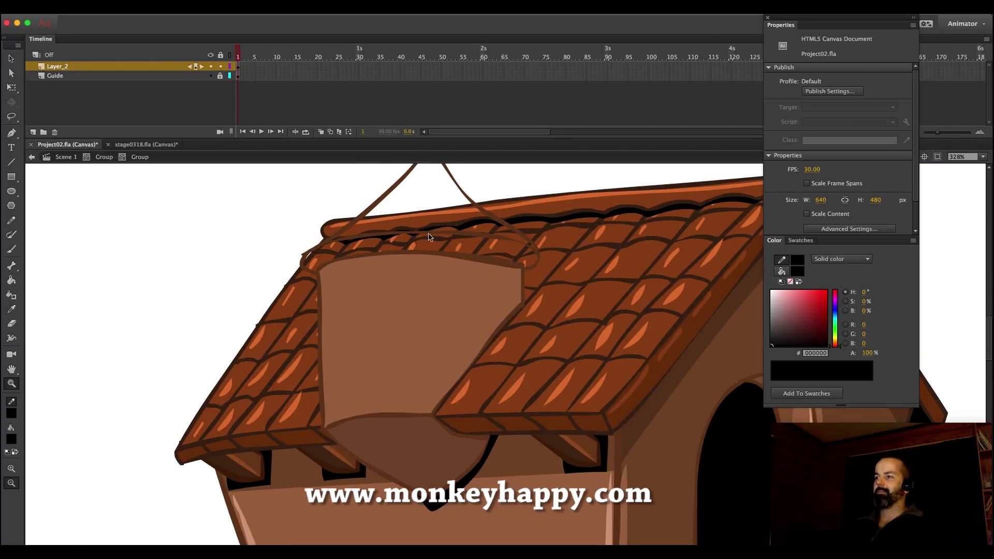
left_click(11, 280)
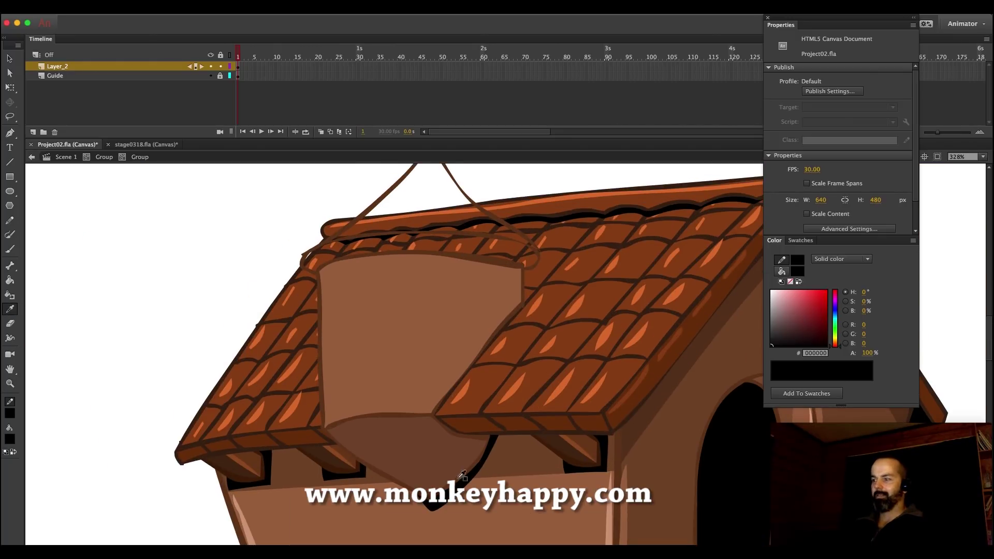
left_click(429, 250)
left_click(12, 384)
left_click(595, 388, "alt")
left_click_drag(684, 454, 326, 157)
left_click(592, 379)
left_click_drag(637, 511, 315, 229)
left_click(104, 157)
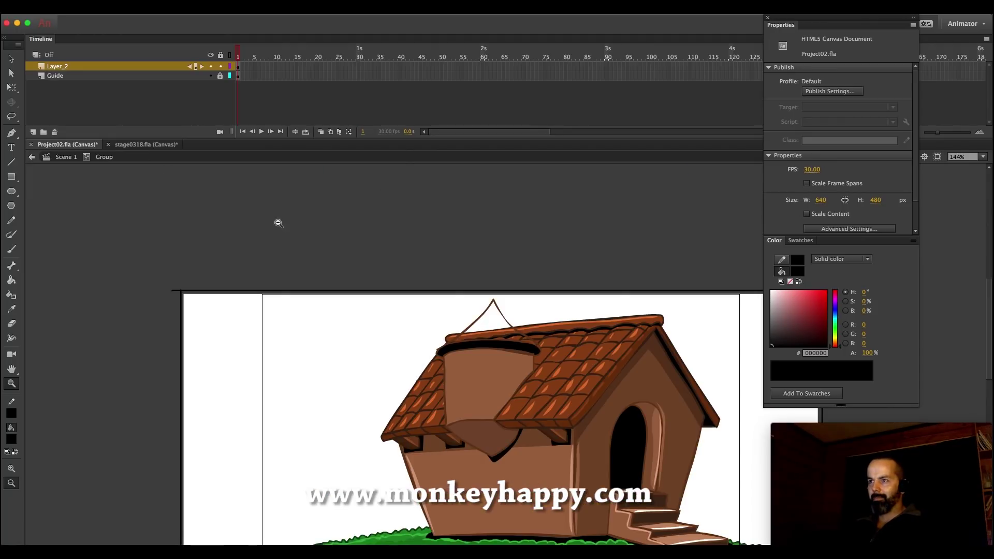
In a new group, brush the outline of a pointed conical roof with a curved rim over the dormer in dark brown (#3C2313)
left_click_drag(651, 418, 419, 249)
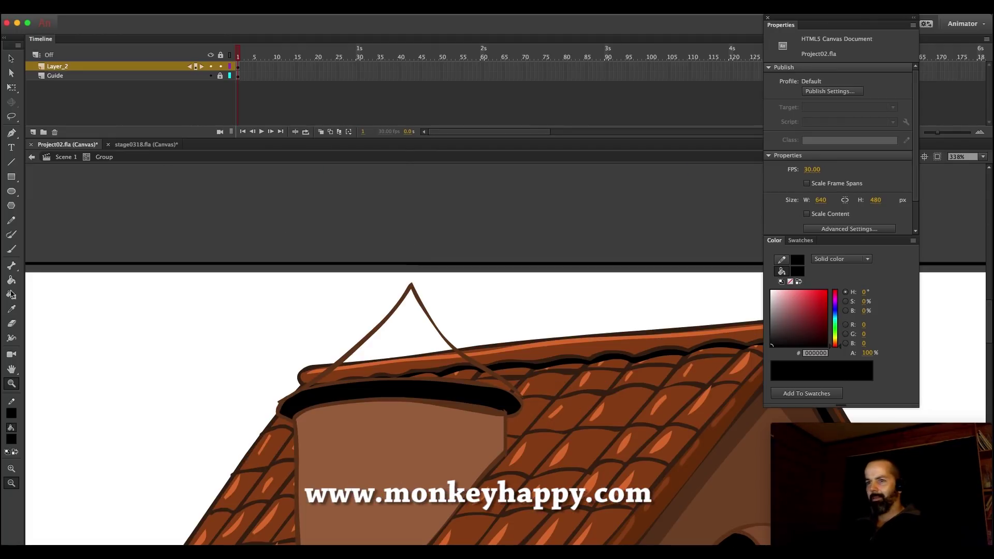
left_click(12, 310)
left_click(535, 412)
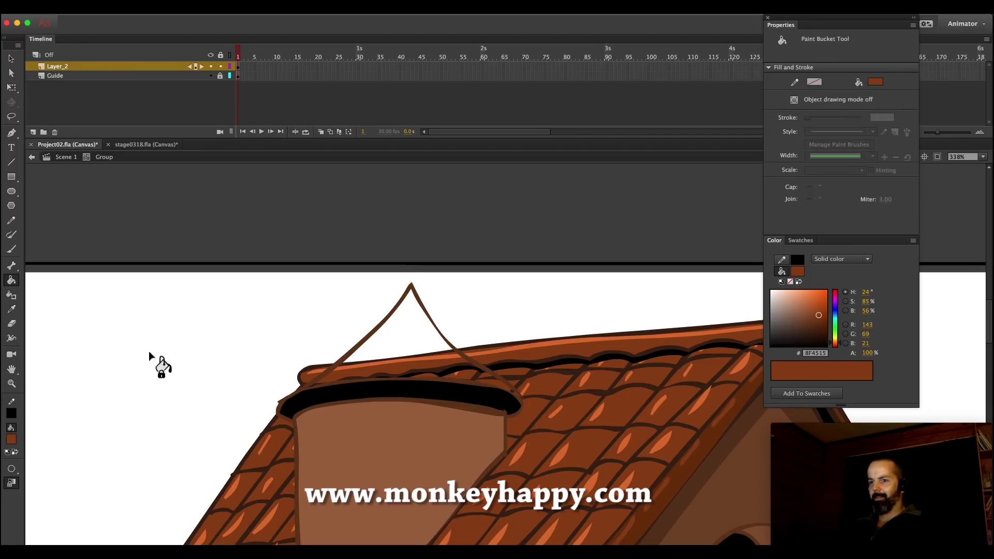
left_click(13, 311)
left_click(562, 365)
key("b")
mouse_move(405, 275)
left_mouse_down()
mouse_move(262, 388)
mouse_move(386, 294)
mouse_move(326, 357)
mouse_move(265, 398)
mouse_move(257, 409)
mouse_move(266, 422)
mouse_move(314, 396)
mouse_move(399, 387)
mouse_move(486, 393)
mouse_move(543, 400)
left_mouse_up()
key("ctrl+z")
mouse_move(494, 377)
left_mouse_down()
mouse_move(375, 373)
mouse_move(261, 407)
left_mouse_up()
mouse_move(540, 396)
left_mouse_down()
mouse_move(466, 340)
mouse_move(401, 279)
left_mouse_up()
left_click(12, 59)
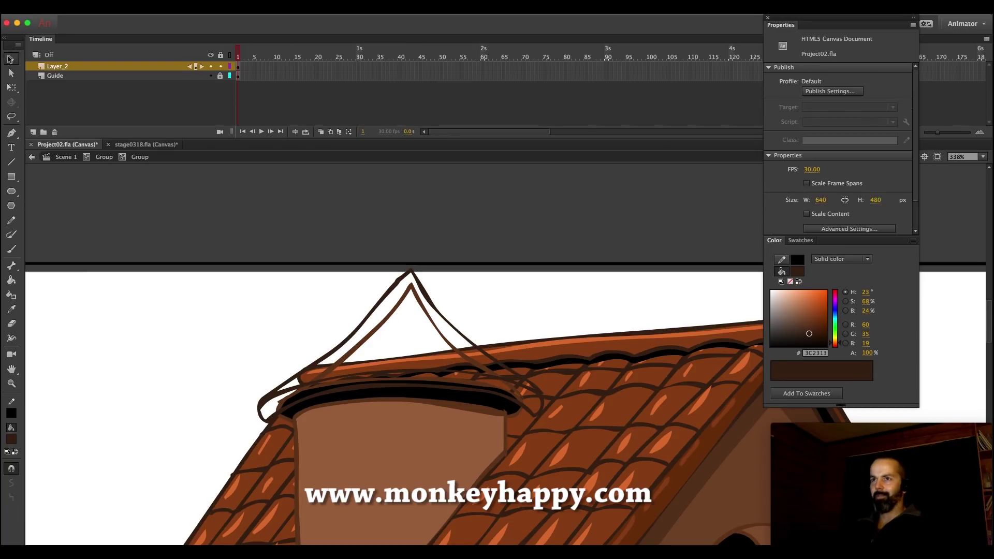
left_click(417, 279)
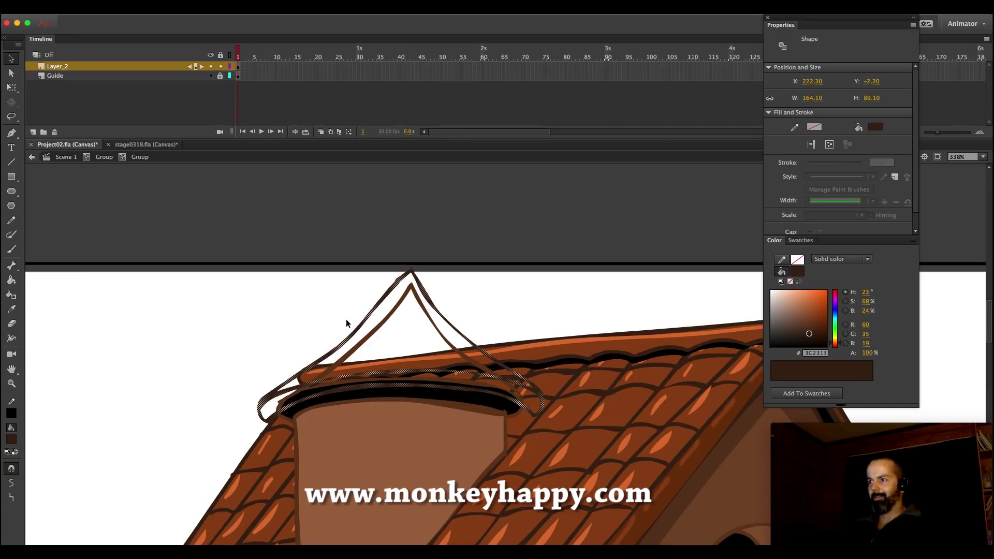
left_click(241, 340)
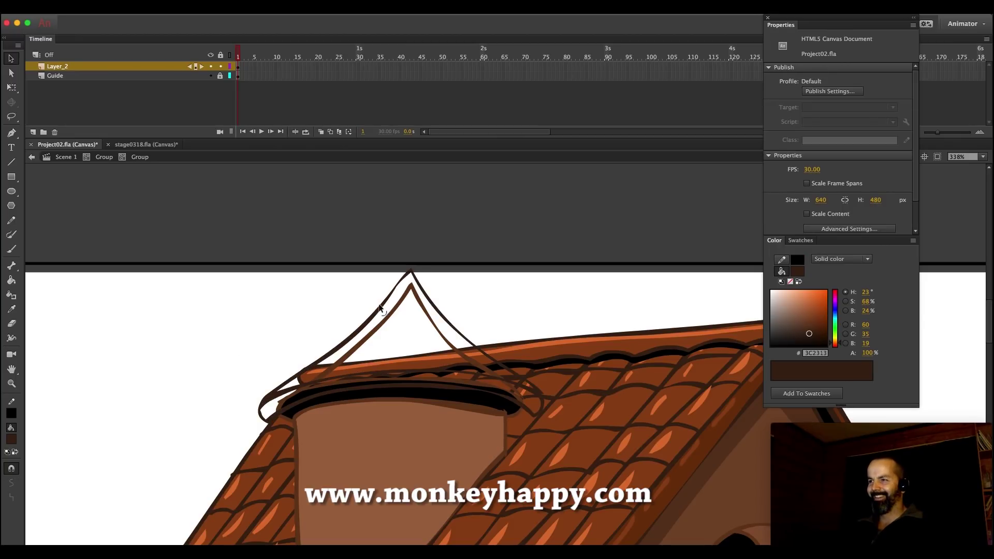
Fill the dormer's conical roof with the tile brown (#8F4515) and its rim with the darker eave brown (#6F320A)
left_click(11, 309)
left_click(548, 441)
left_click(433, 355)
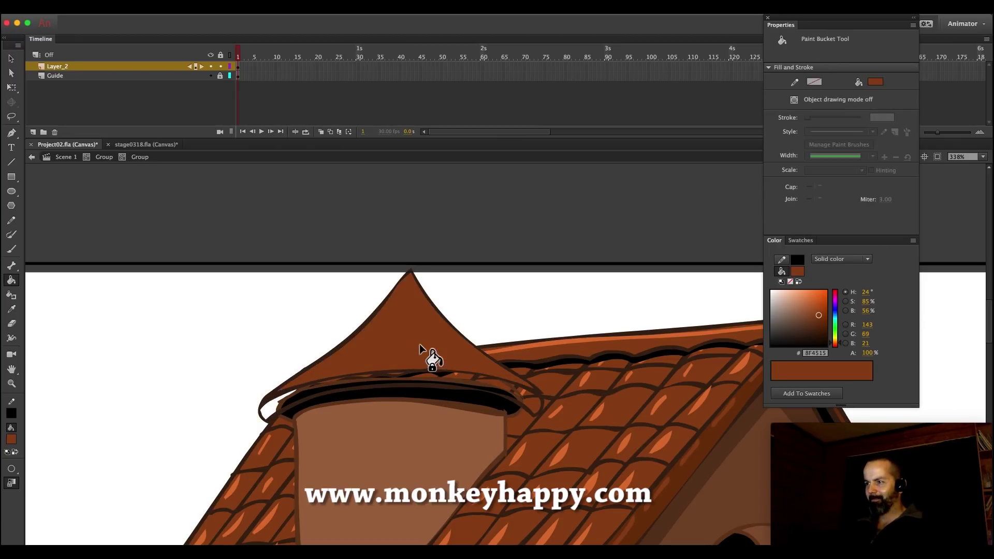
key("i")
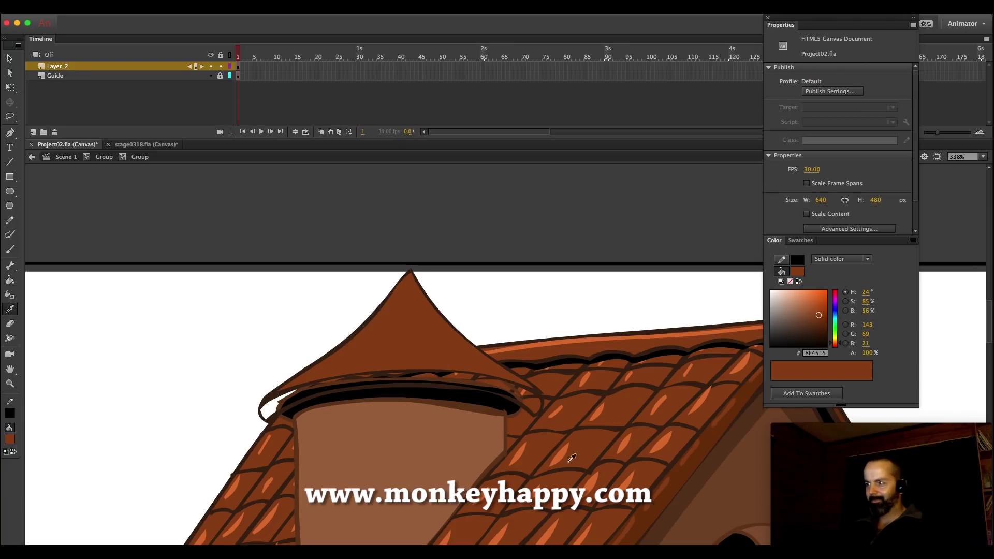
left_click(671, 490)
left_click(500, 397)
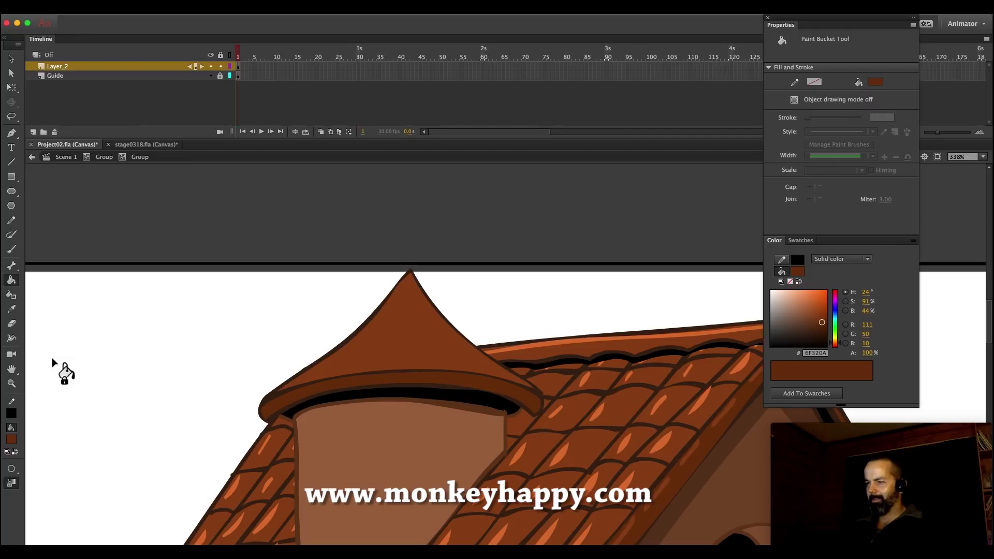
Brush dark brown (#3C2313) outlines closing both lower ends of the conical roof's rim around the dormer wall
left_click(11, 384)
left_click_drag(169, 324, 736, 497)
left_click(14, 308)
left_click(200, 384)
key("b")
mouse_move(236, 385)
left_mouse_down()
mouse_move(239, 363)
mouse_move(214, 355)
left_mouse_up()
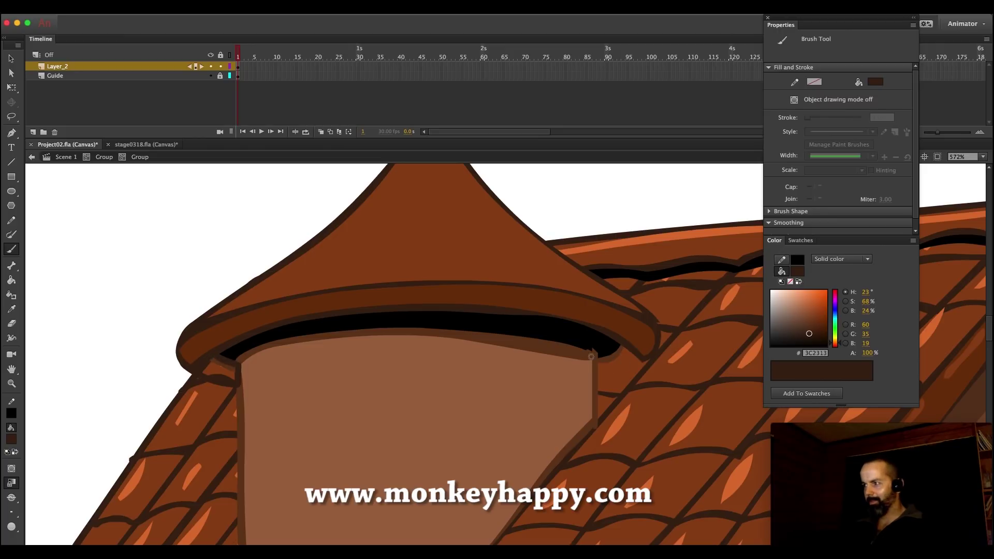
mouse_move(625, 344)
left_mouse_down()
mouse_move(597, 358)
mouse_move(598, 377)
mouse_move(656, 350)
left_mouse_up()
Paint the inner areas at both ends of the roof rim with the rim brown (#6F320A)
left_click(12, 309)
left_click(224, 341)
key("b")
left_click_drag(209, 351, 215, 363)
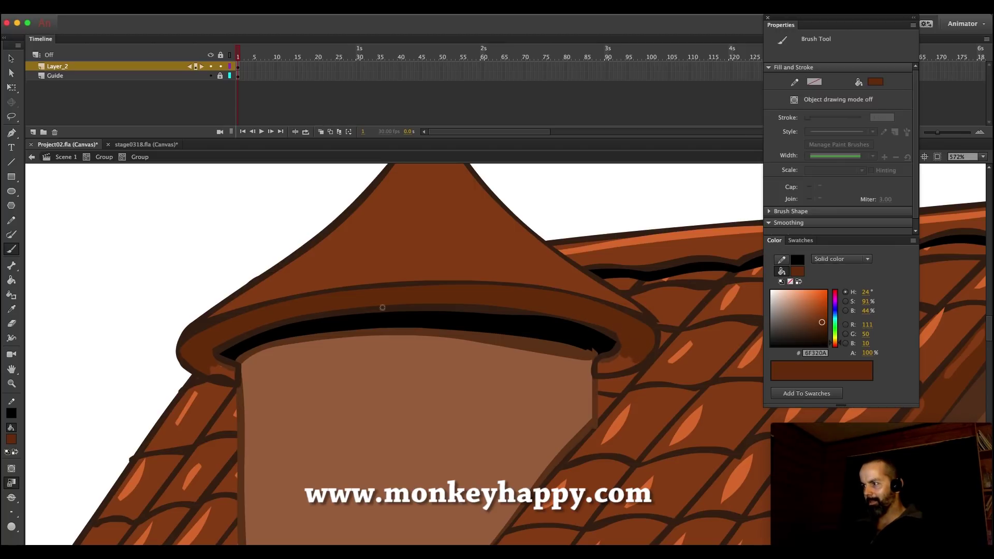
key("k")
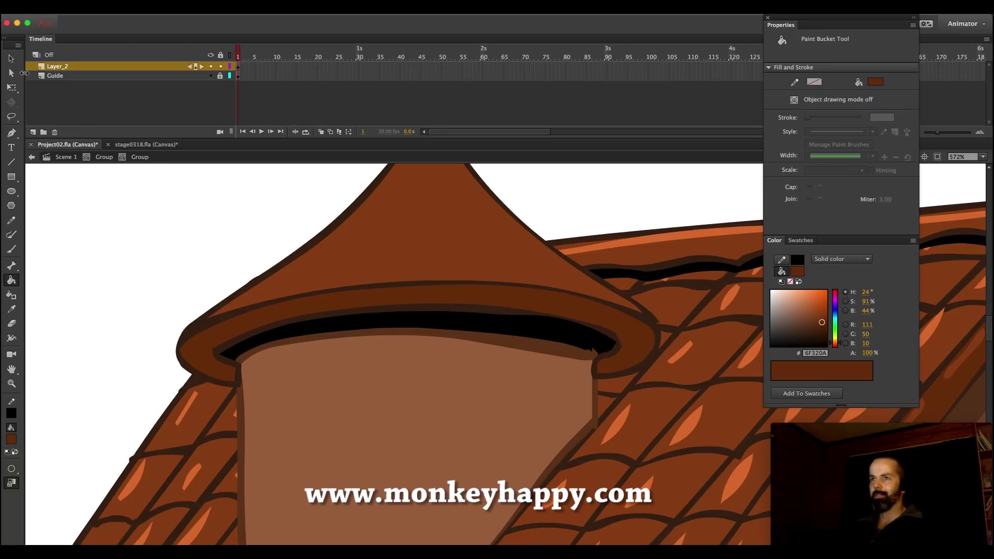
Tidy the rim's outline ends beside the dormer wall and delete the stray piece on the right side
left_click(11, 58)
left_click_drag(266, 400, 236, 356)
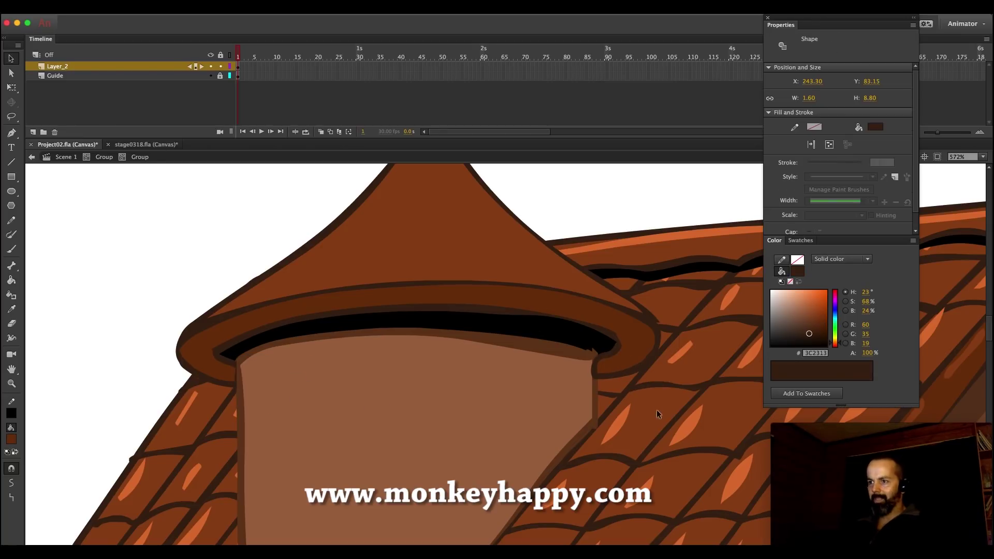
left_click(657, 411)
left_click_drag(597, 384, 597, 385)
key("Delete")
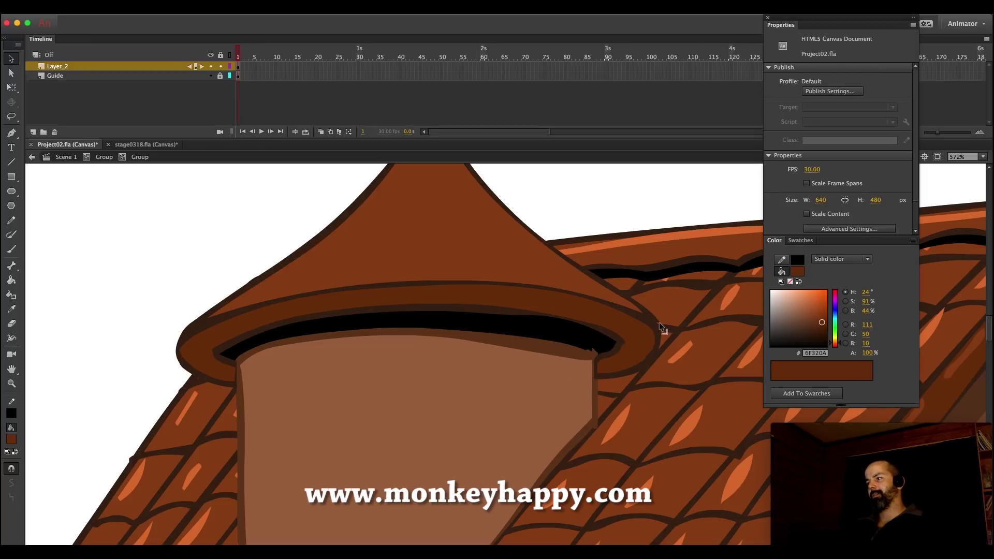
Brush dark brown (#3C2313) tile ribs fanning from the conical roof's apex down to its rim
scroll(413, 341, "up", 3)
left_click(10, 309)
left_click(321, 367)
key("b")
mouse_move(282, 374)
left_mouse_down()
mouse_move(340, 341)
mouse_move(435, 190)
mouse_move(396, 358)
left_mouse_up()
mouse_move(436, 198)
left_mouse_down()
mouse_move(446, 331)
mouse_move(464, 358)
left_mouse_up()
mouse_move(524, 361)
left_mouse_down()
mouse_move(480, 319)
mouse_move(440, 204)
mouse_move(461, 255)
mouse_move(509, 310)
mouse_move(598, 378)
left_mouse_up()
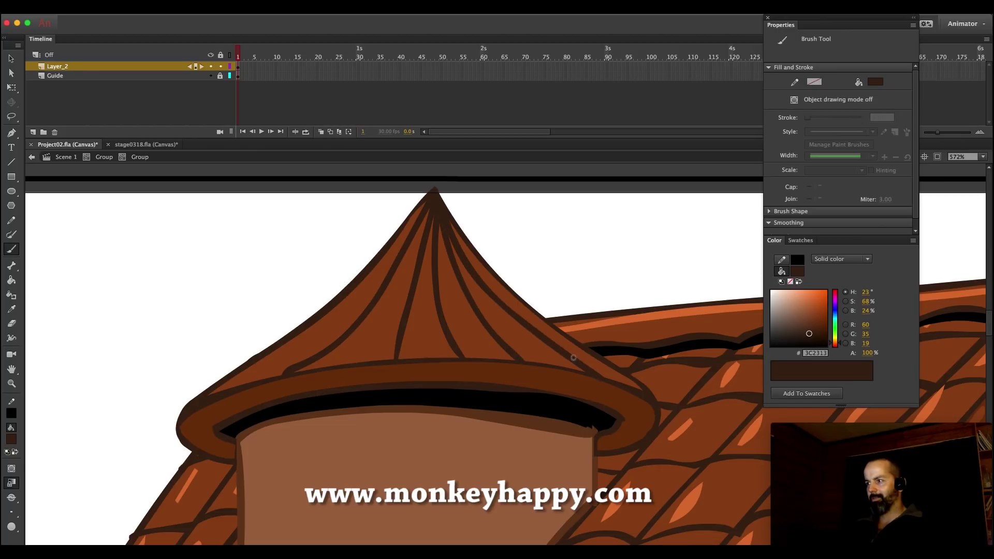
Brush three scalloped rows of tile edges across the ribs of the conical roof
mouse_move(259, 362)
left_mouse_down()
mouse_move(410, 340)
mouse_move(589, 355)
left_mouse_up()
mouse_move(544, 318)
left_mouse_down()
mouse_move(428, 307)
mouse_move(311, 326)
left_mouse_up()
left_click_drag(363, 280, 459, 281)
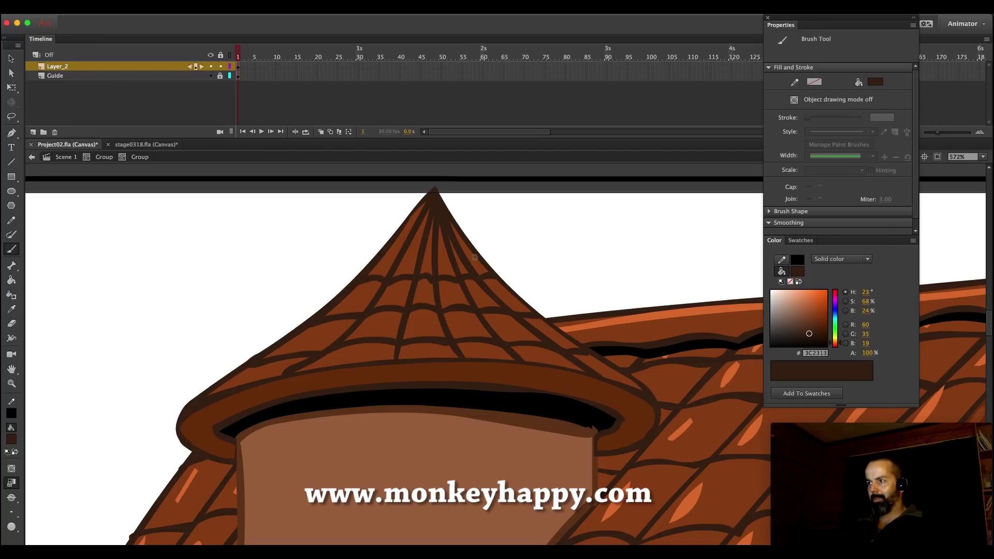
Brush orange (#DD7532) highlights onto the tiles of the conical roof in their own group
left_click_drag(398, 260, 384, 257)
left_click(9, 383)
left_click(596, 376)
left_click(615, 382)
left_click_drag(636, 420, 356, 237)
key("i")
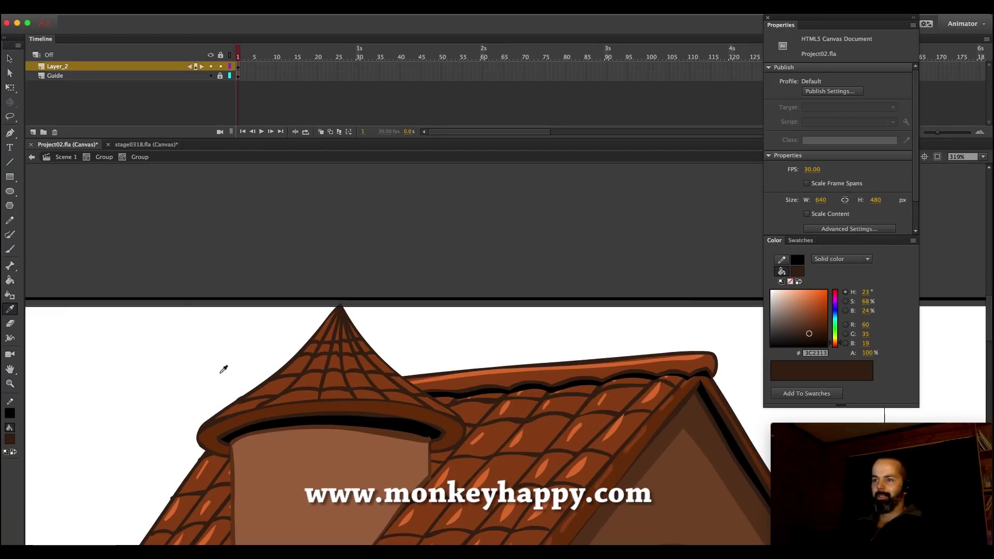
left_click(441, 477)
key("super+g")
key("b")
left_click_drag(229, 412, 267, 388)
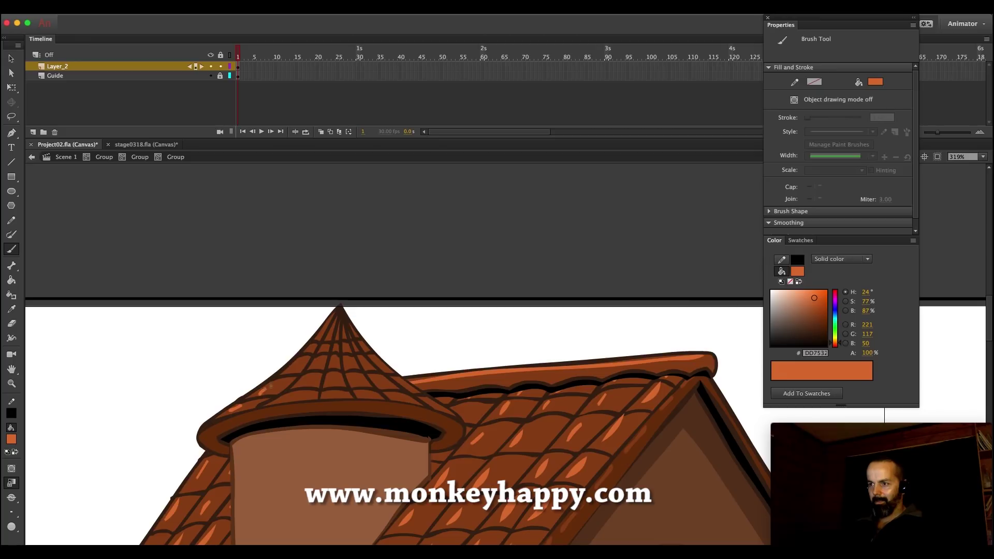
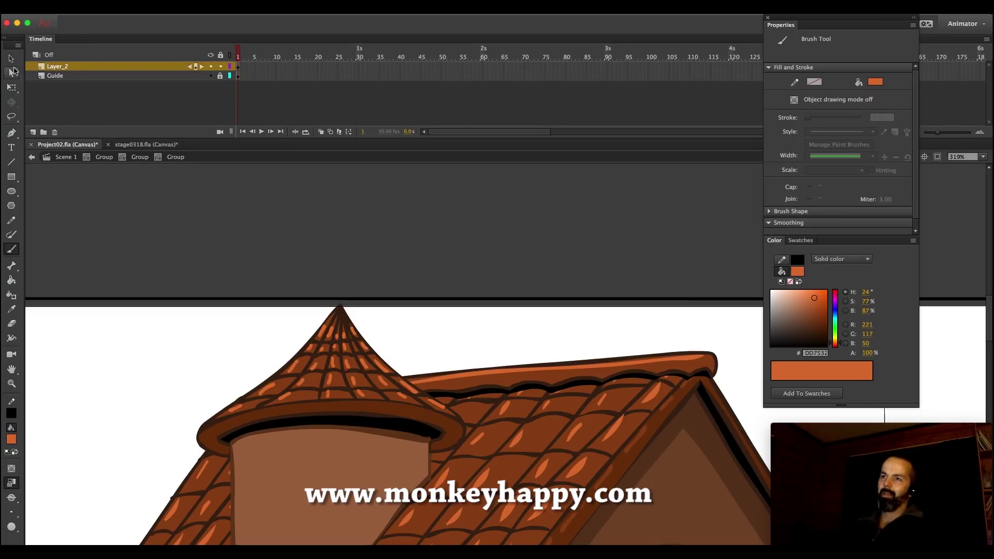
Smooth all the orange tile highlights on the conical roof and leave their group
key("v")
key("super+a")
left_click(12, 483)
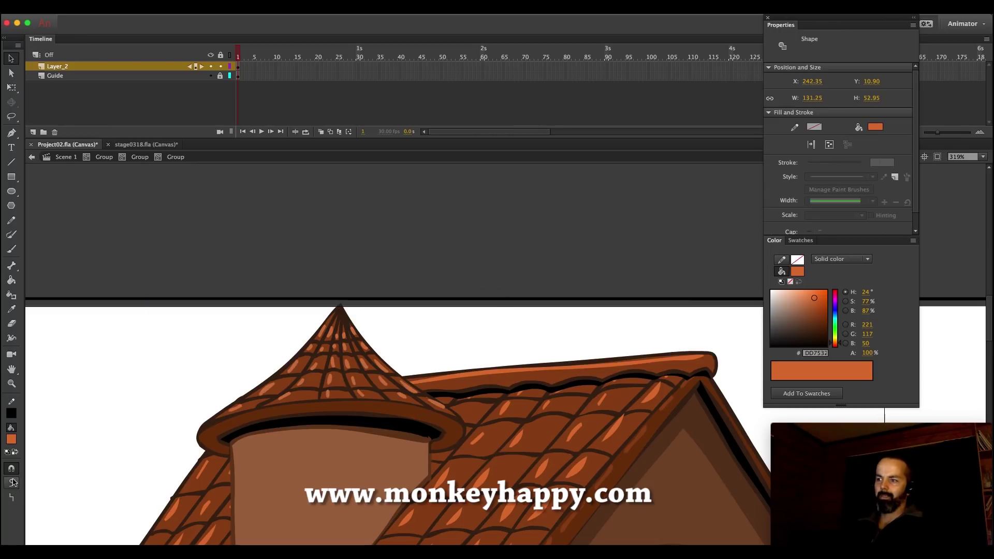
scroll(390, 342, "down", 3)
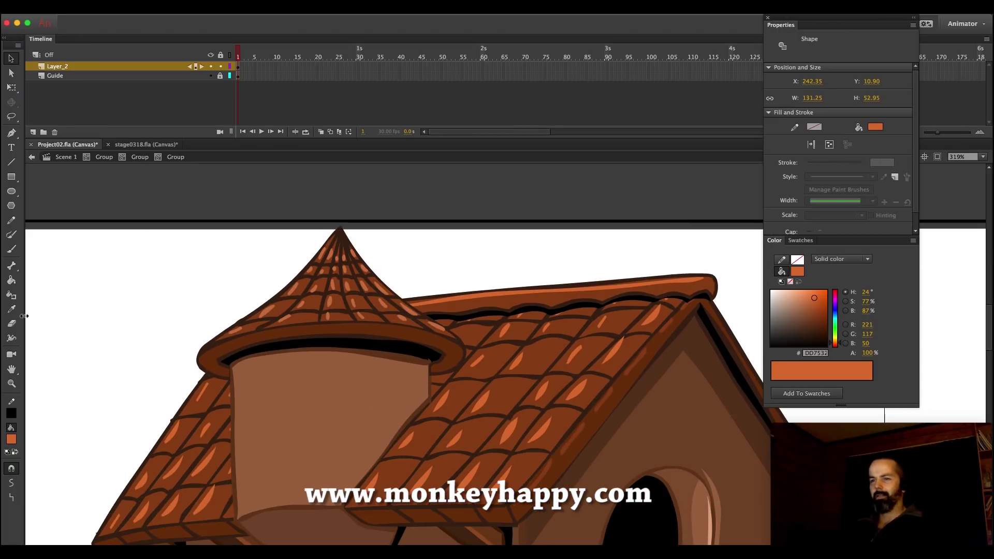
double_click(153, 239)
Brush a light highlight (#D19E7D) down the dormer wall's outer edge, using the house wall's highlight colour
left_click(12, 384)
left_click(445, 422)
left_click_drag(667, 484, 344, 227)
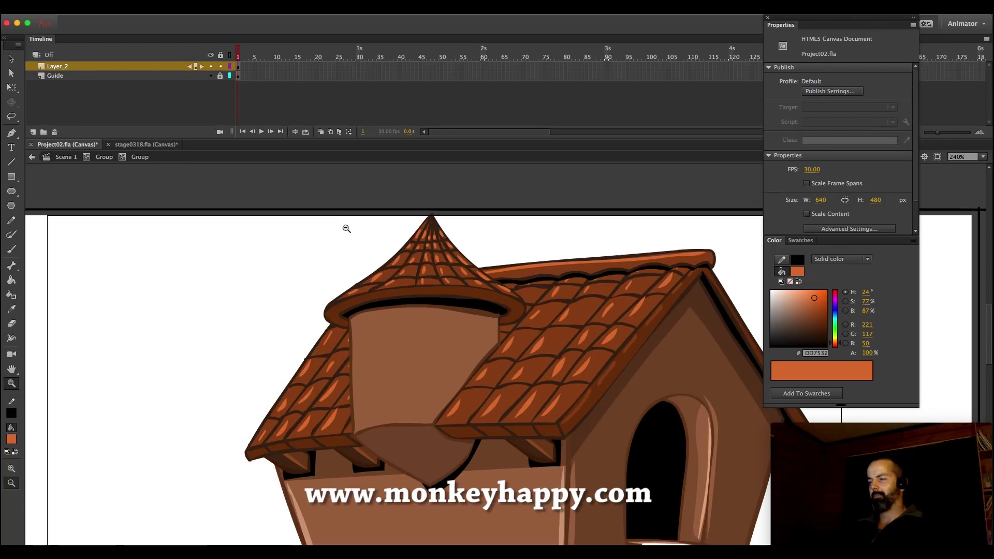
left_click(509, 382, "alt")
left_click(463, 325)
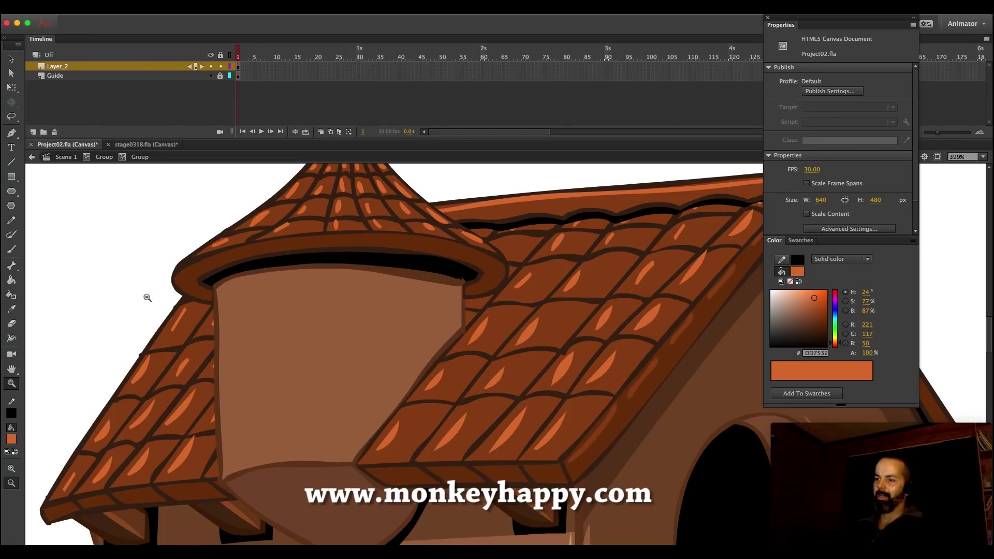
left_click(11, 309)
scroll(575, 512, "down", 5)
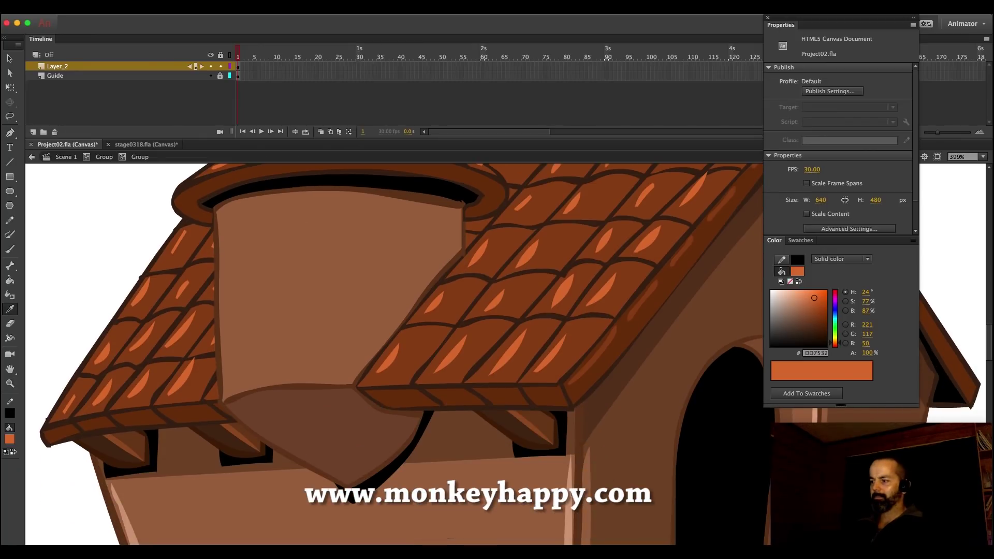
left_click(572, 496)
scroll(379, 420, "up", 5)
key("b")
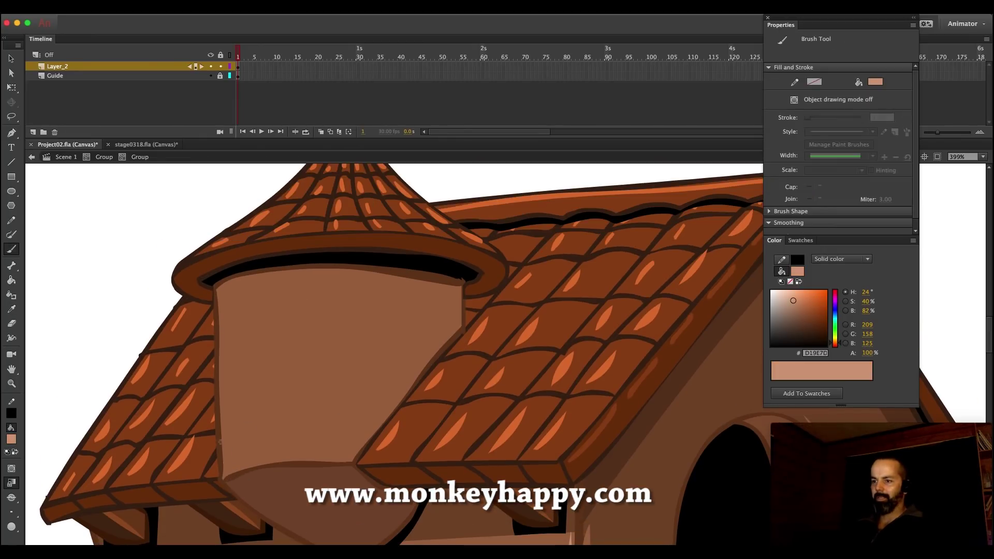
mouse_move(226, 469)
left_mouse_down()
mouse_move(218, 290)
mouse_move(239, 298)
mouse_move(353, 284)
mouse_move(429, 294)
mouse_move(519, 325)
left_mouse_up()
Draw a curved line across the upper dormer wall, move it in place into the wall's group and lower it slightly
key("y")
left_click(11, 309)
left_click(412, 518)
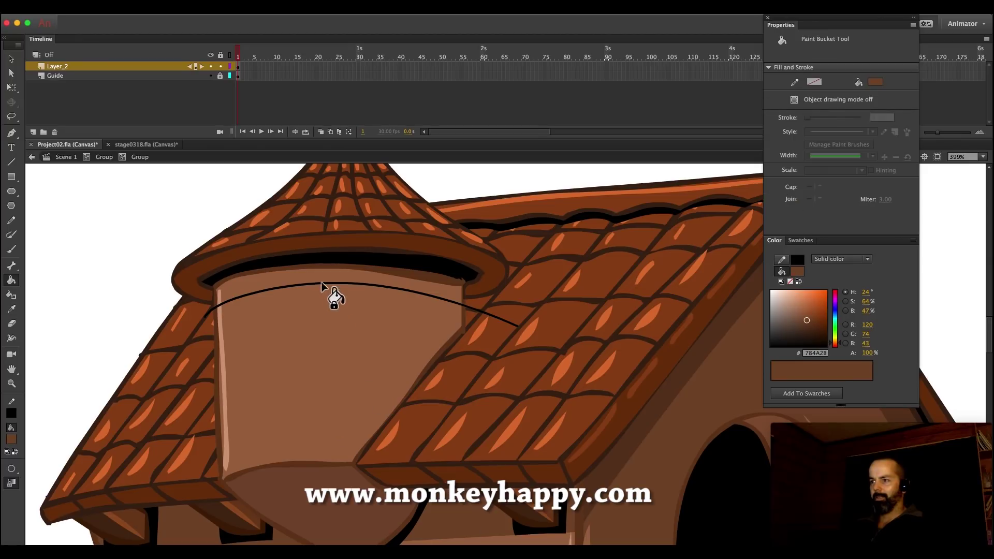
key("v")
left_click(310, 284)
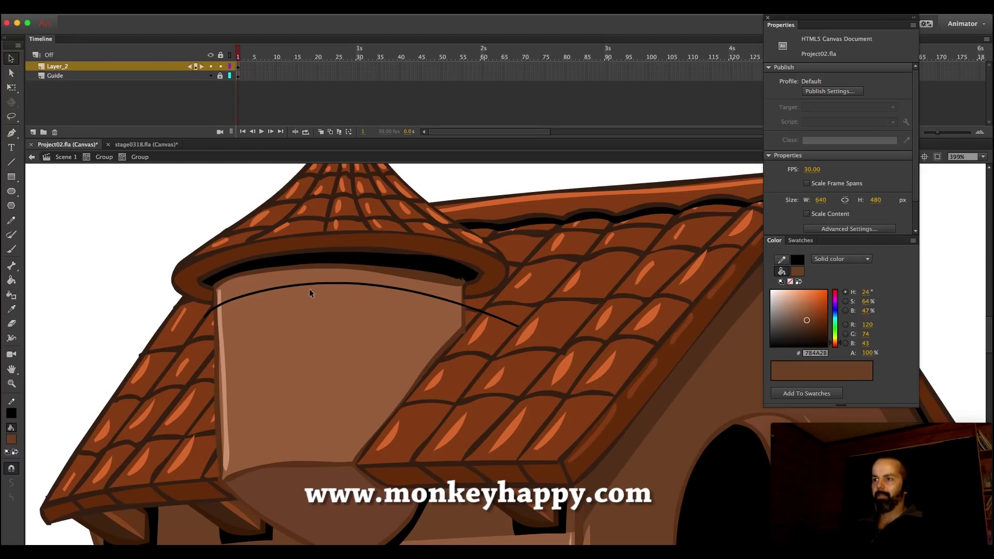
key("super+x")
left_click(106, 156)
double_click(329, 309)
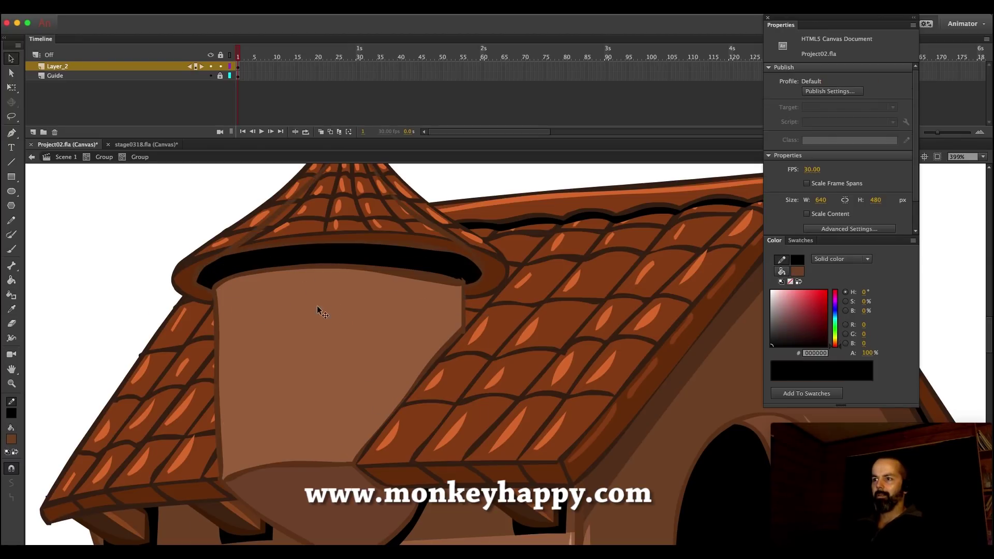
left_click(278, 297)
right_click(94, 216)
left_click(127, 252)
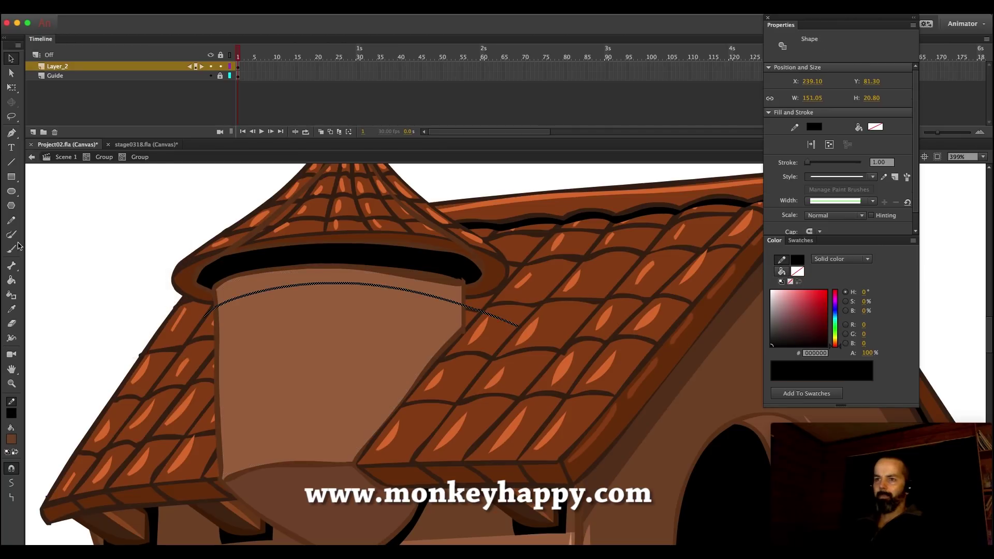
key("q")
left_click_drag(361, 284, 361, 294)
left_click(171, 259)
Fill the dormer wall strip above the curved line with shadow brown (#784B2E) and delete the line
left_click(11, 309)
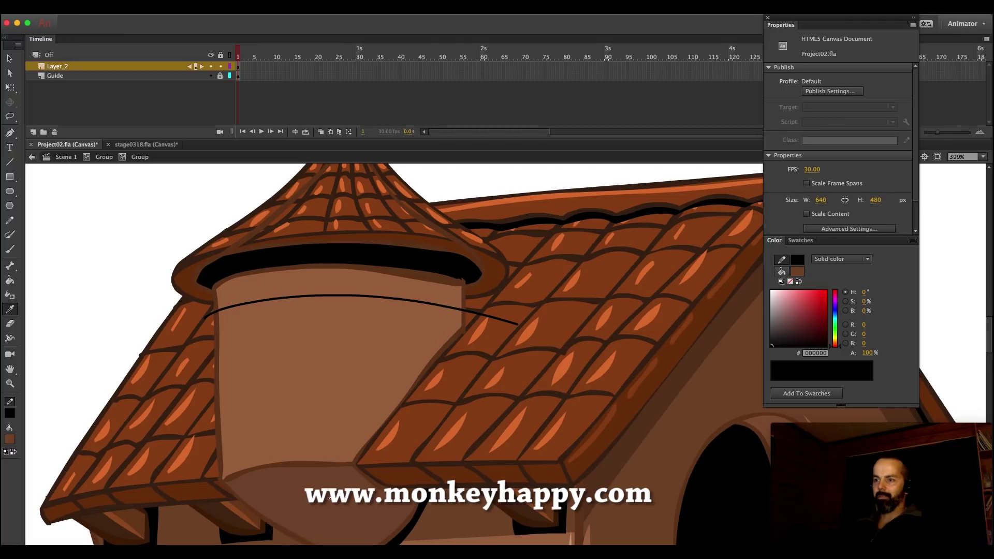
left_click(331, 476)
left_click(342, 294)
key("v")
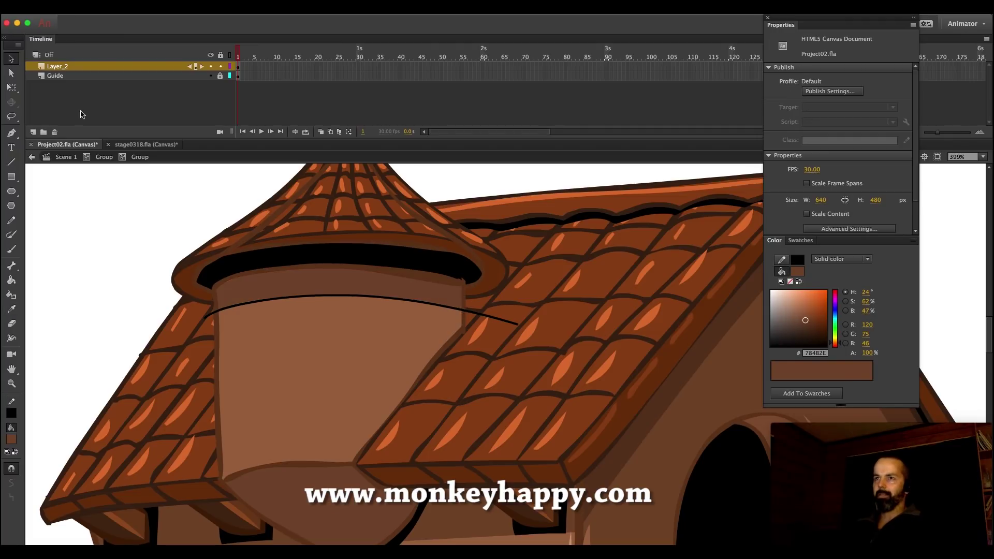
double_click(310, 296)
key("Delete")
left_click(104, 157)
Pull the upper end of the dormer wall's highlight down so that it starts below the shaded strip
left_click(219, 298)
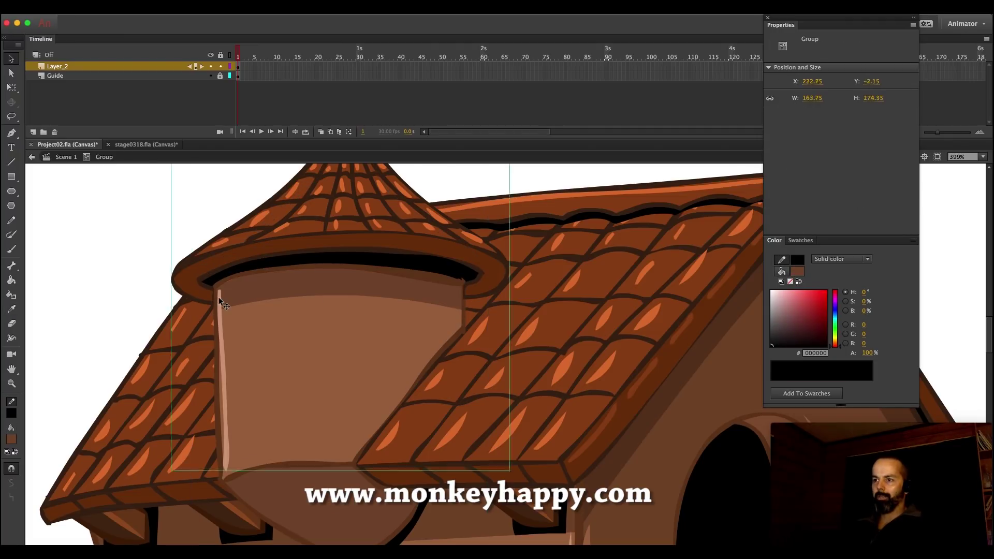
double_click(219, 300)
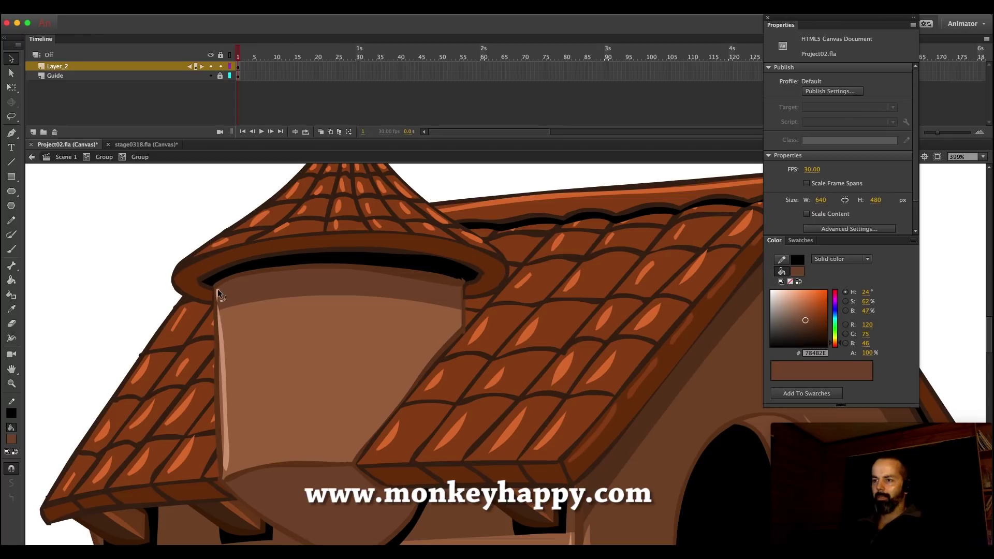
left_click(465, 282)
left_click(517, 285)
double_click(504, 286)
double_click(470, 280)
left_click(470, 278)
left_click(501, 286)
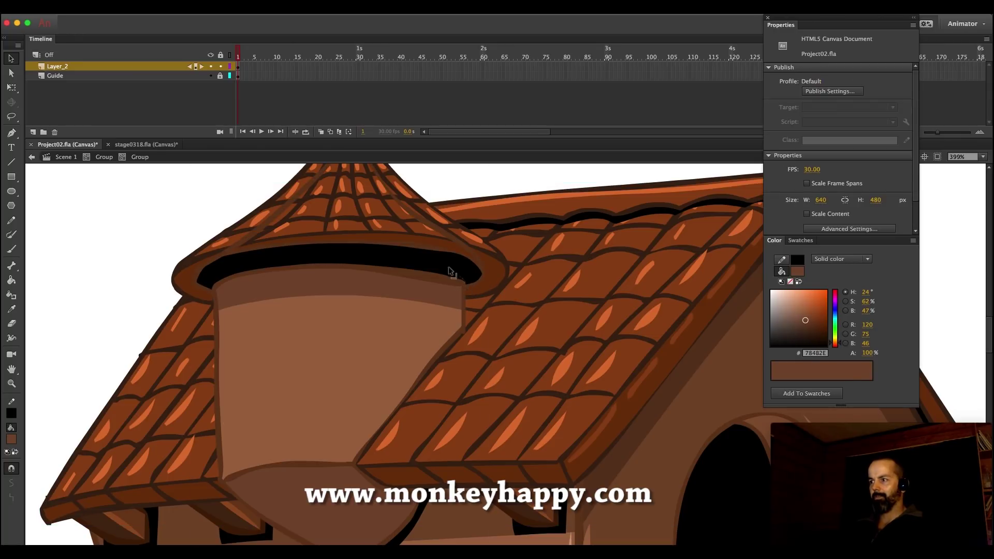
left_click(104, 157)
Pencil the outline of a narrow shadow strip along the slanted edge where the main roof meets the dormer wall
left_click(46, 309)
left_click(12, 385)
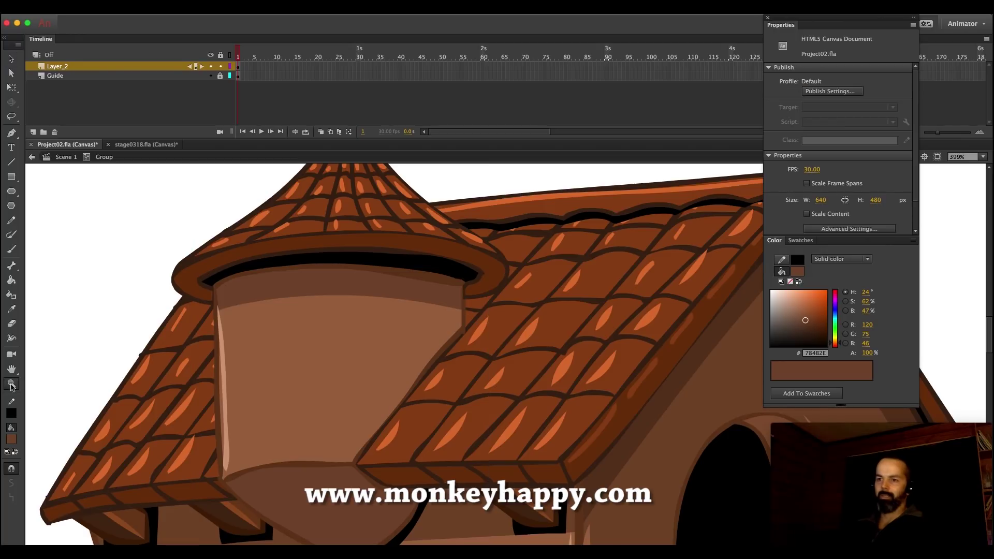
left_click(466, 393)
left_click(650, 476)
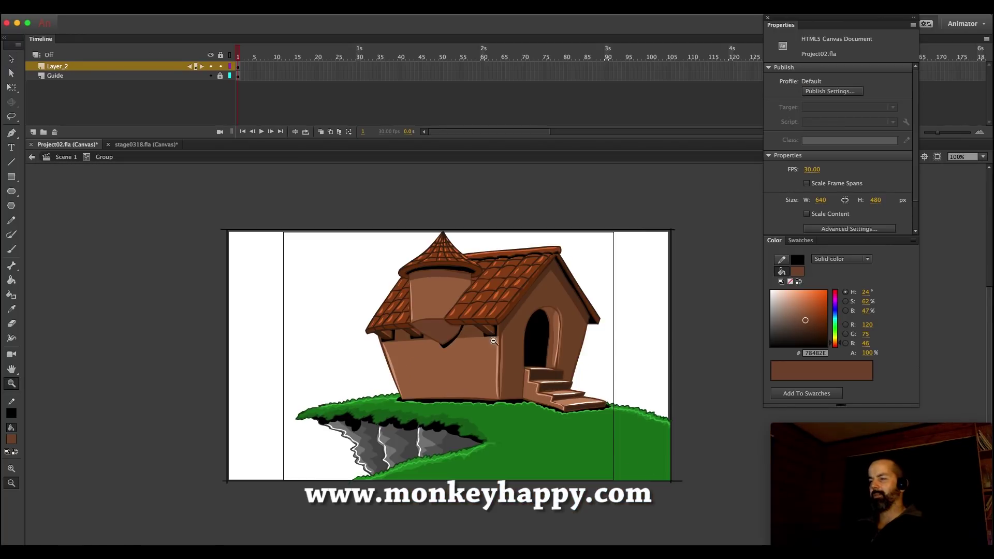
left_click_drag(558, 347, 392, 232)
left_click(547, 377, "alt")
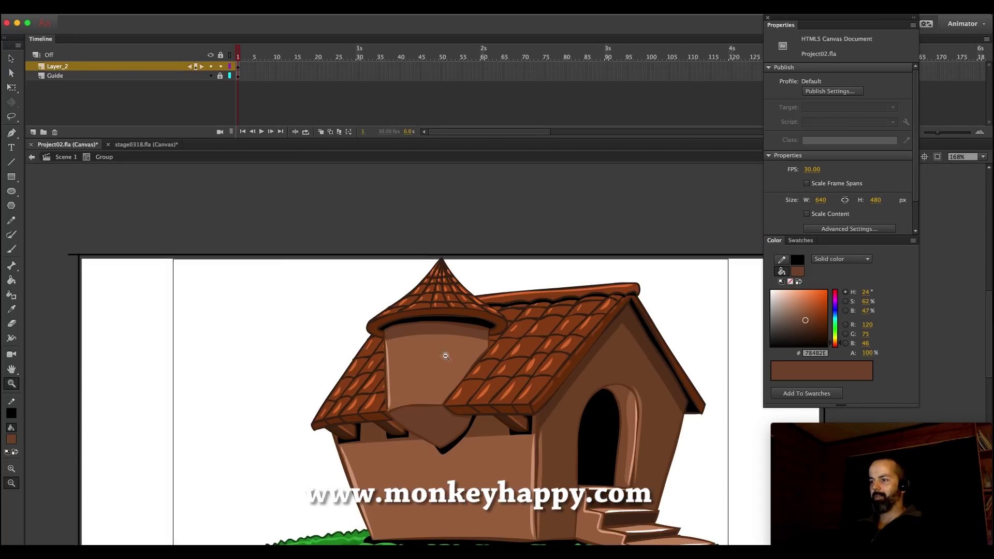
left_click_drag(616, 445, 441, 295)
key("v")
double_click(319, 464)
left_click(319, 463)
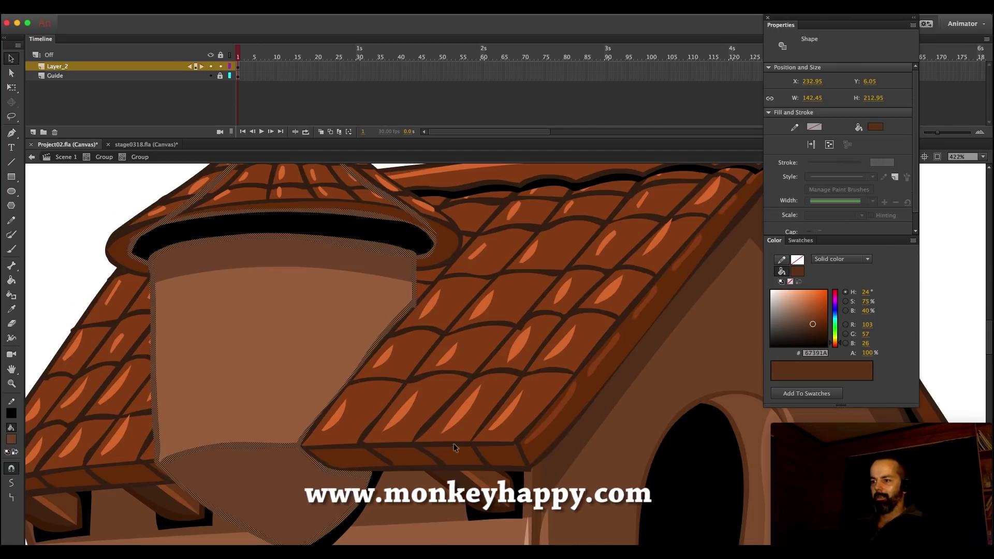
scroll(456, 448, "down", 2)
left_click(191, 318)
key("y")
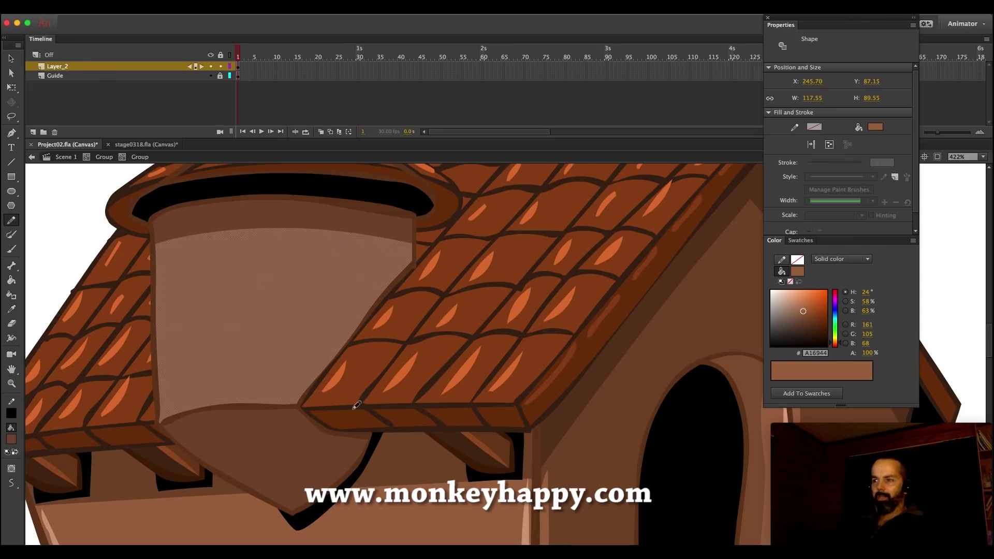
mouse_move(319, 385)
left_mouse_down()
mouse_move(418, 269)
mouse_move(405, 254)
left_mouse_up()
Fill the shadow strip beside the dormer wall with black and delete the stray line at its upper end
key("i")
left_click(261, 191)
left_click(409, 297)
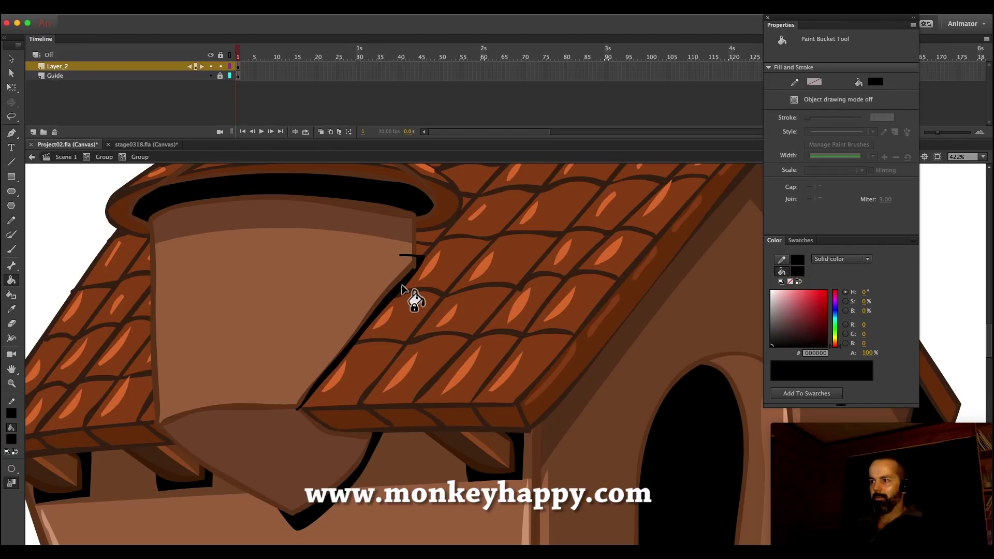
key("v")
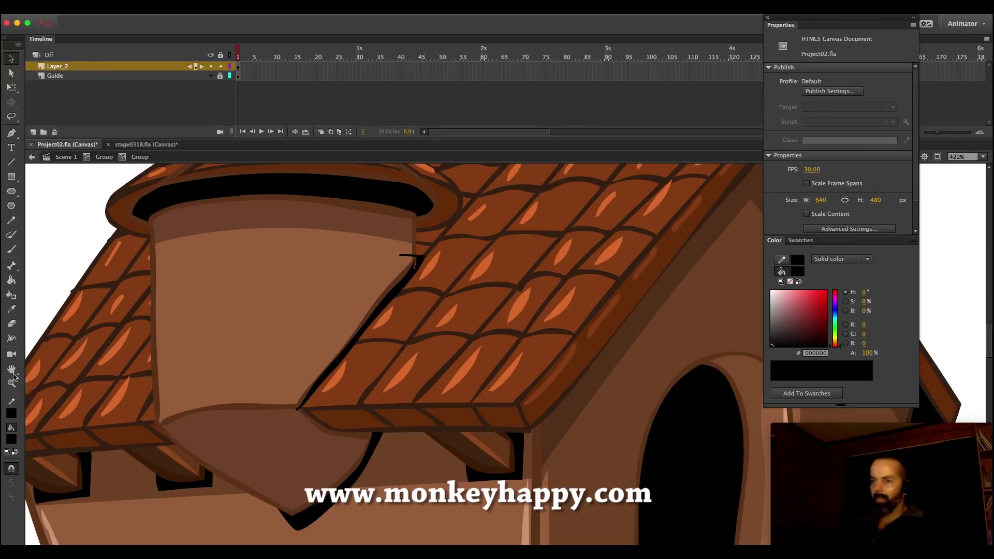
double_click(419, 257)
key("Delete")
Tidy the upper end of the black shadow strip where it meets the dormer wall's corner
left_click(11, 384)
left_click_drag(452, 306, 399, 237)
key("b")
mouse_move(459, 351)
left_mouse_down()
mouse_move(470, 307)
mouse_move(484, 298)
left_mouse_up()
key("z")
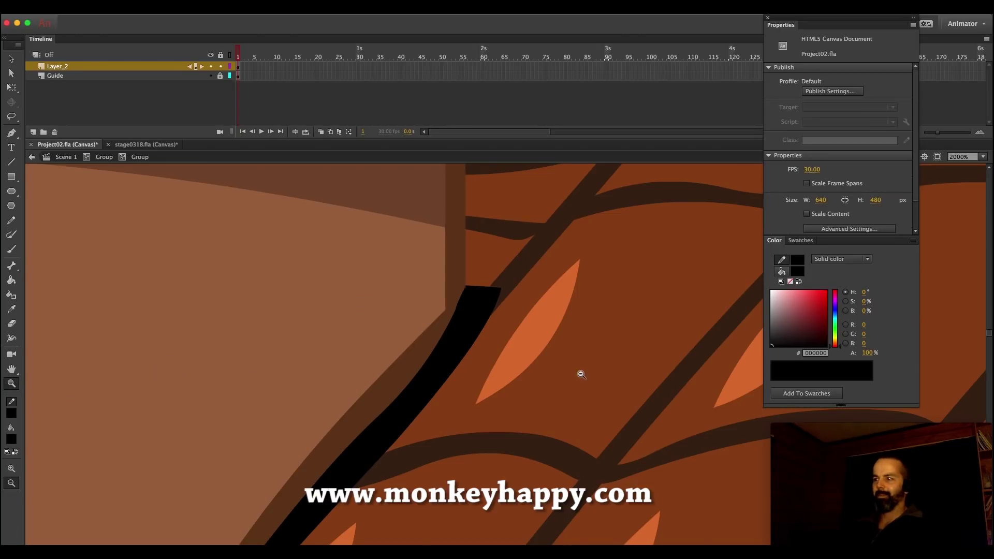
left_click(508, 357, "alt")
left_click(508, 357)
left_click(517, 399)
left_click_drag(624, 448, 405, 270)
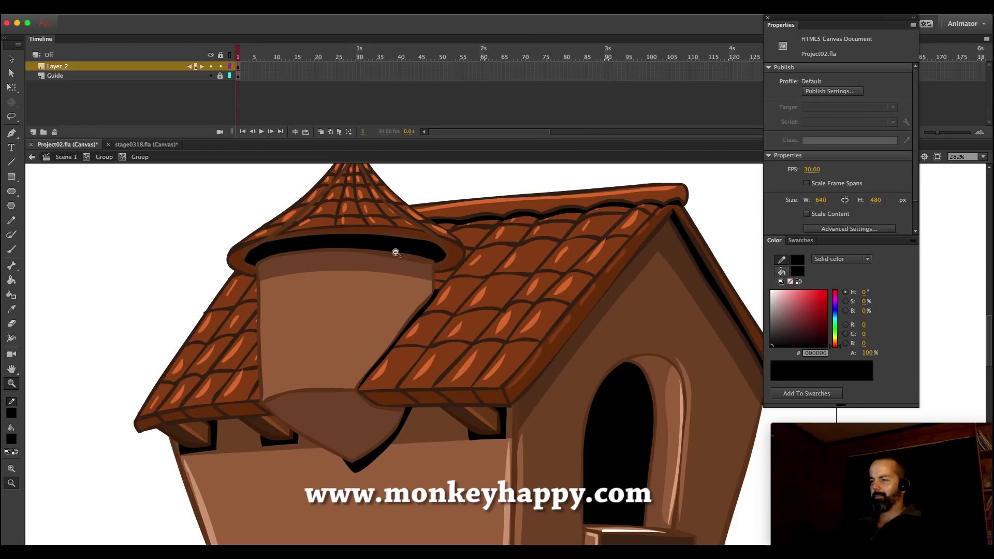
key("v")
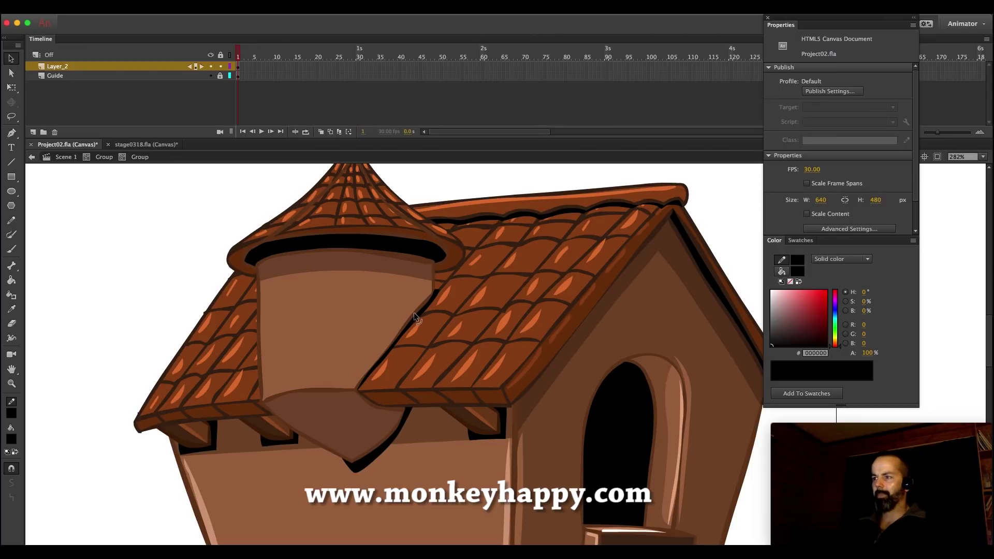
Brush an arched window outline with an inner edge line on the dormer wall in outline brown (#67391A), in its own group
left_click(12, 309)
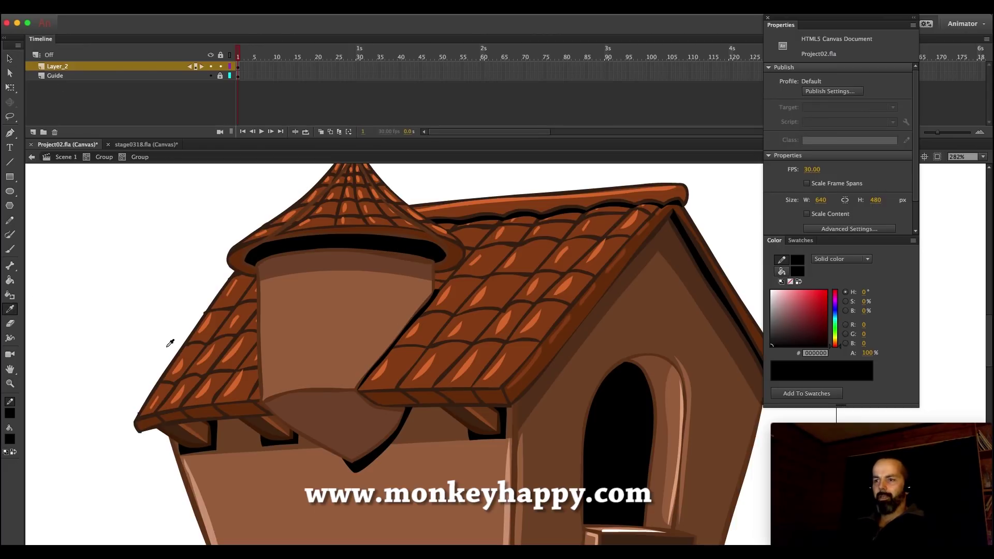
left_click(315, 390)
key("super+g")
key("b")
mouse_move(280, 357)
left_mouse_down()
mouse_move(295, 292)
mouse_move(320, 294)
mouse_move(337, 354)
mouse_move(284, 356)
mouse_move(337, 354)
left_mouse_up()
key("super+z")
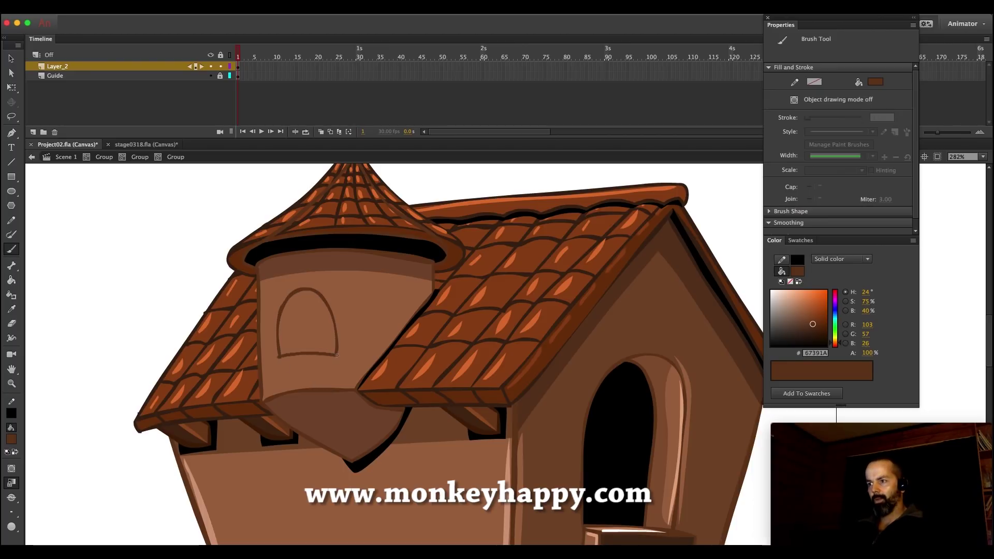
key("ctrl+z")
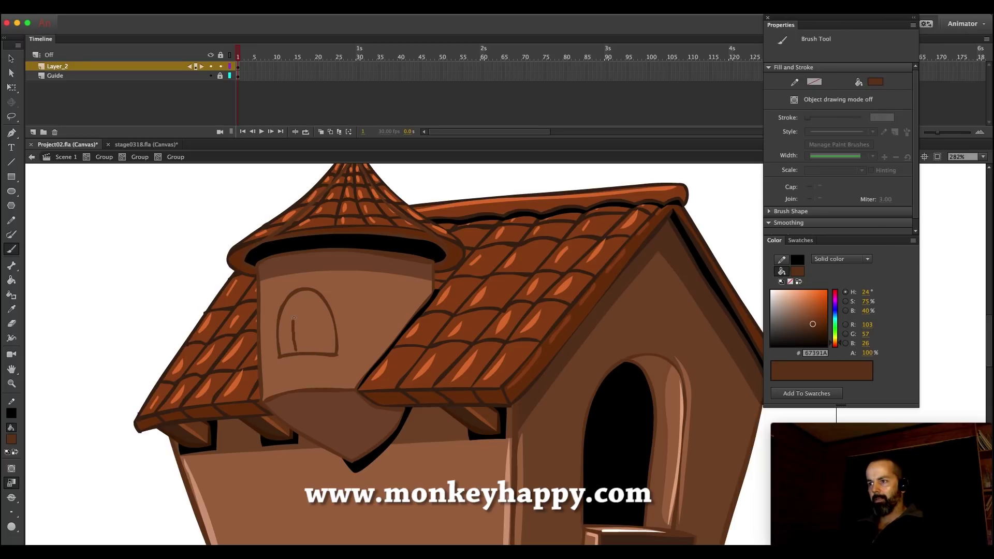
Fill the arched window's opening with black and its inner side with shadow brown (#784A2B)
key("i")
left_click(253, 346)
left_click(321, 347)
key("i")
left_click(521, 376)
Brush a light highlight around the arched window's outer side and along its sill, and select the window's shapes
key("i")
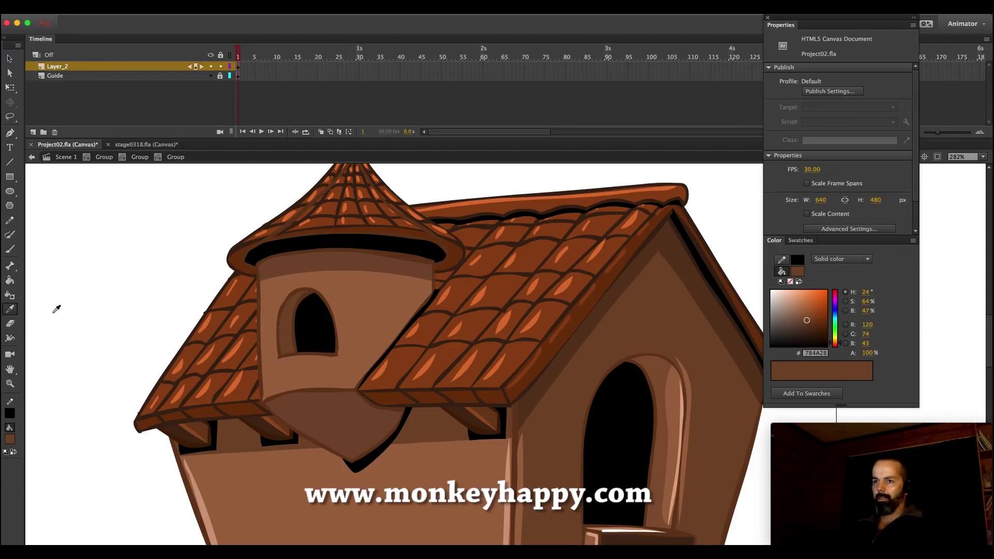
left_click(284, 365)
key("b")
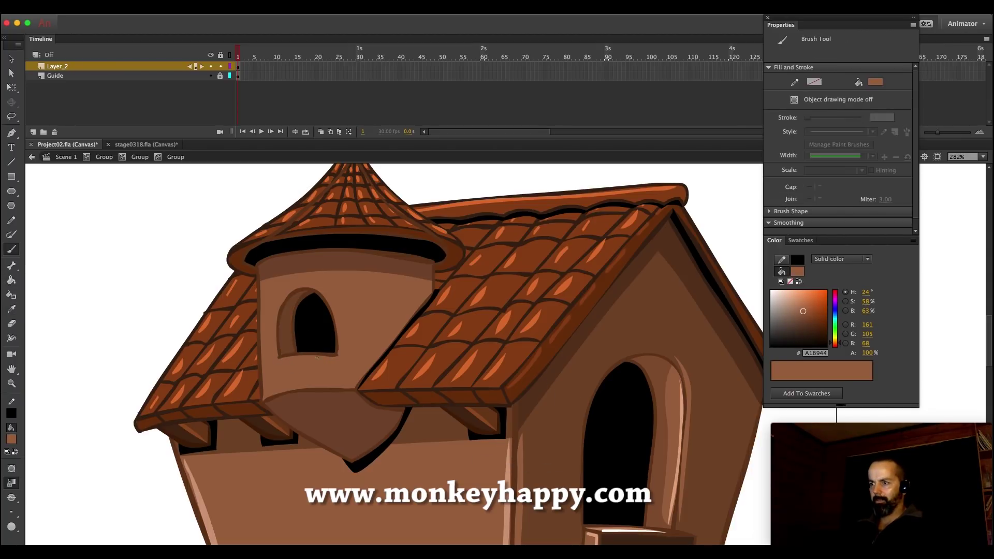
key("i")
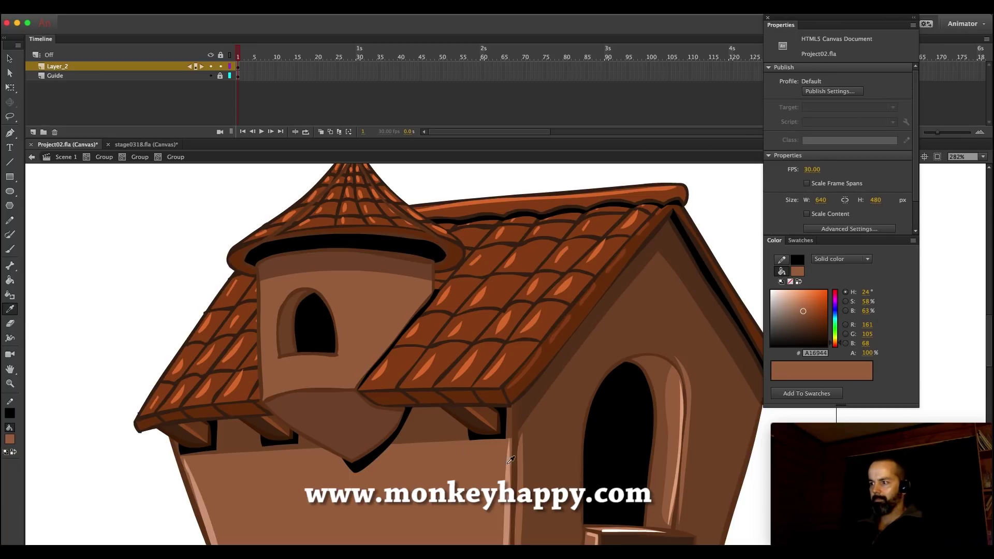
left_click(281, 363)
key("b")
mouse_move(280, 362)
left_mouse_down()
mouse_move(318, 361)
mouse_move(343, 317)
mouse_move(312, 286)
left_mouse_up()
key("v")
left_click_drag(393, 271, 177, 390)
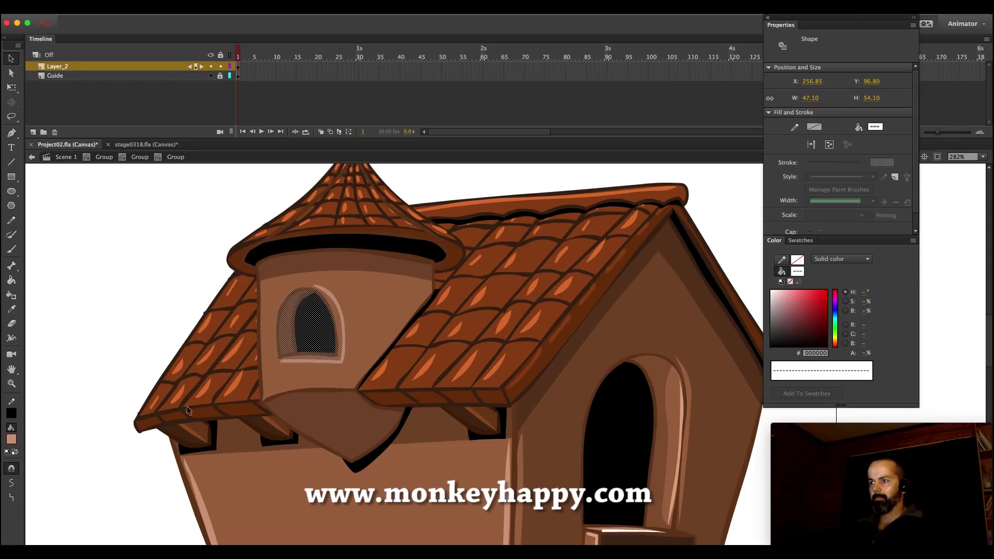
Refine the arched window's sill highlight at its outer corner and brush light highlights (#D19E7D) along both side edges of the dormer wall
left_click(185, 369)
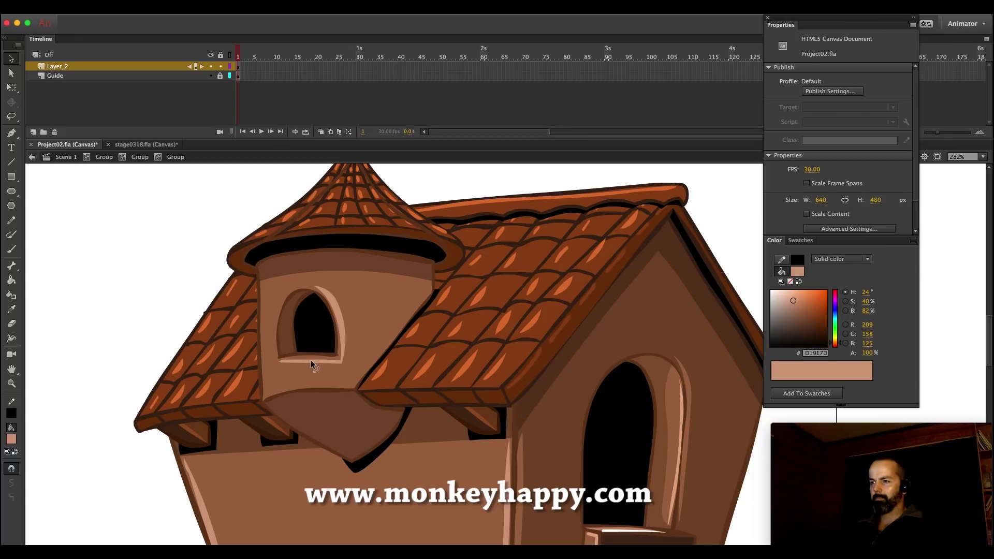
left_click_drag(337, 355, 343, 357)
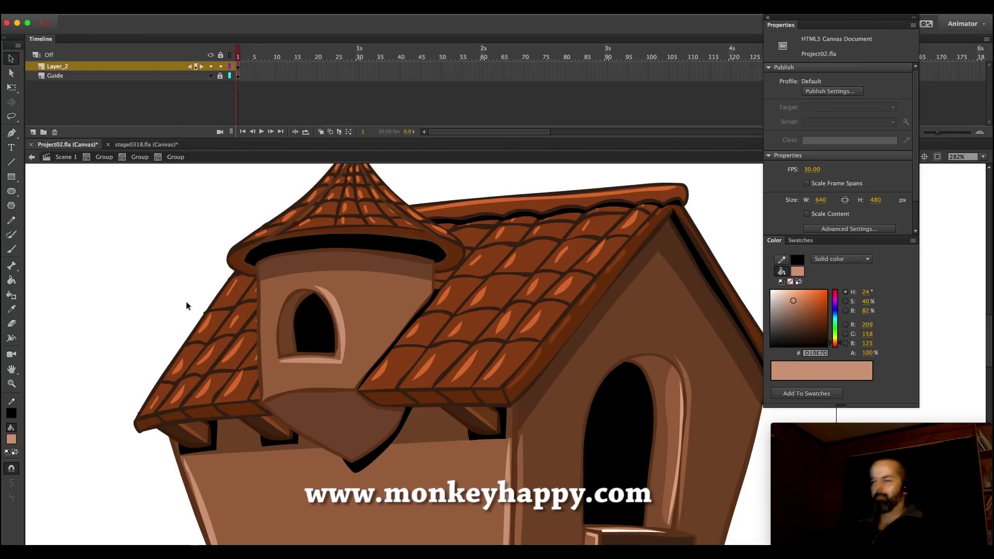
key("b")
left_click_drag(267, 383, 265, 326)
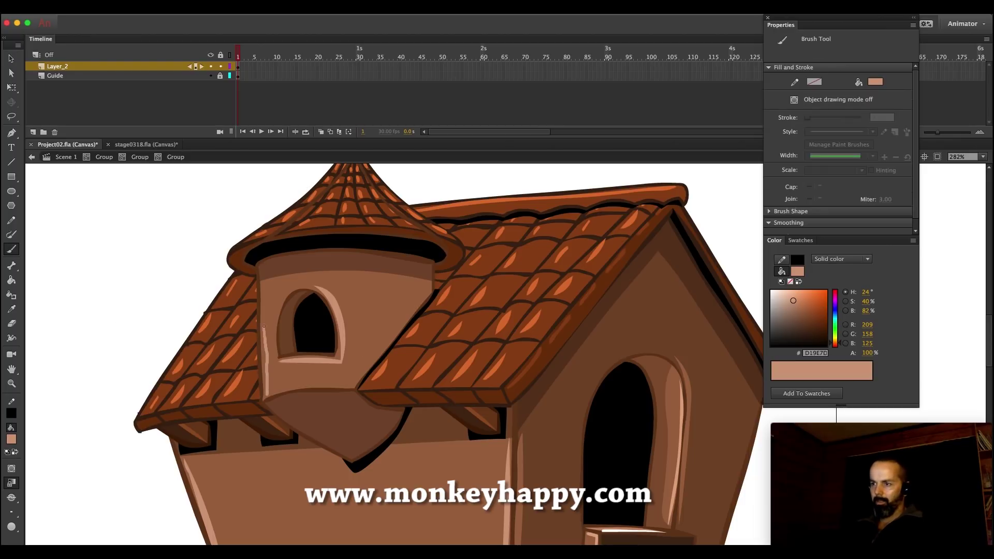
key("super+z")
mouse_move(266, 396)
left_mouse_down()
mouse_move(264, 289)
mouse_move(266, 329)
left_mouse_up()
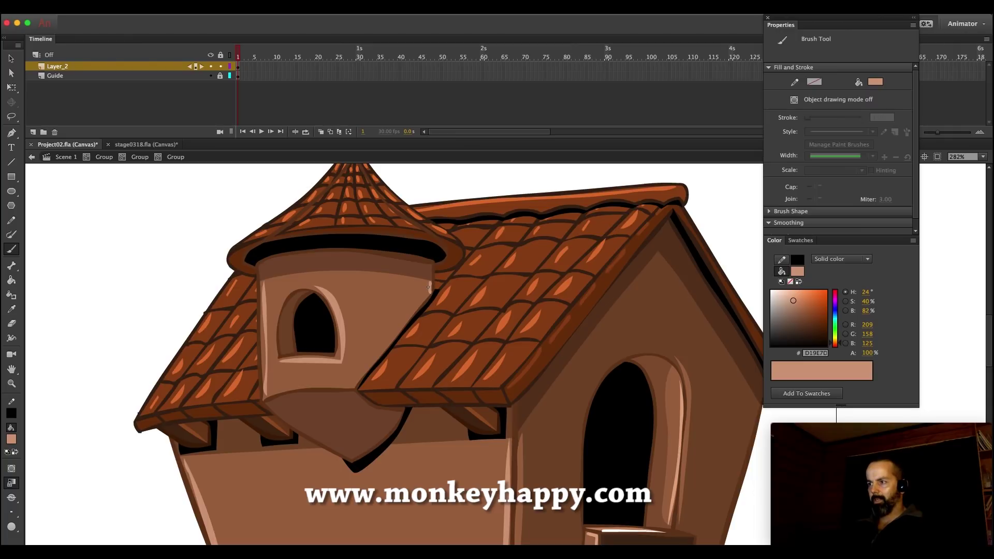
key("v")
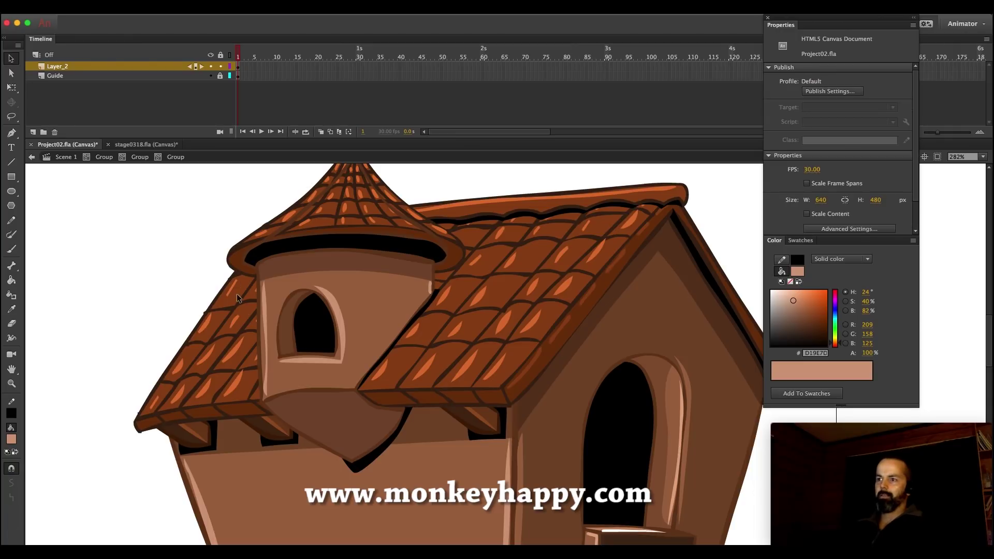
Recolour both dormer wall edge highlights white (#FFFFFF)
left_click(263, 349)
left_click(432, 289, "shift")
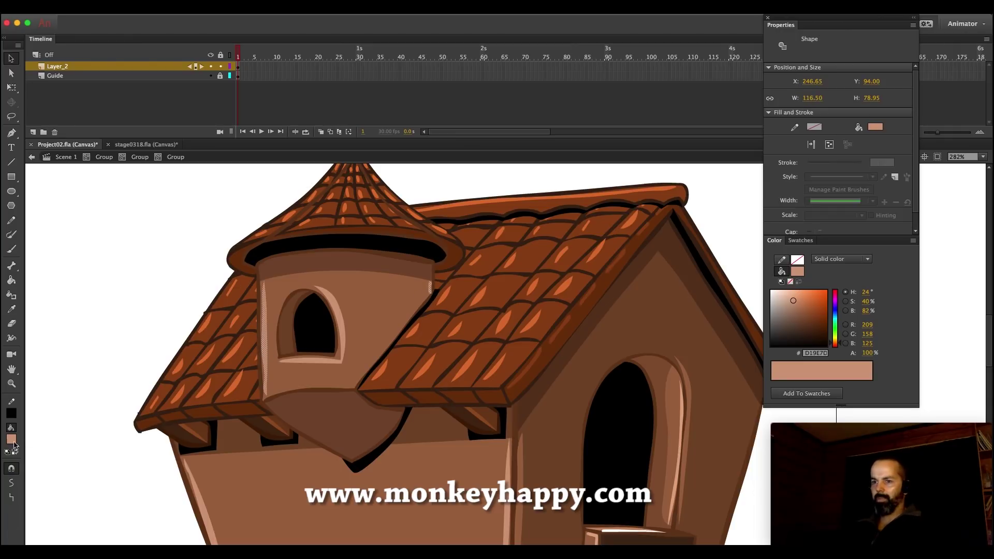
left_click_drag(654, 224, 167, 247)
left_click(122, 254)
scroll(215, 254, "down", 3)
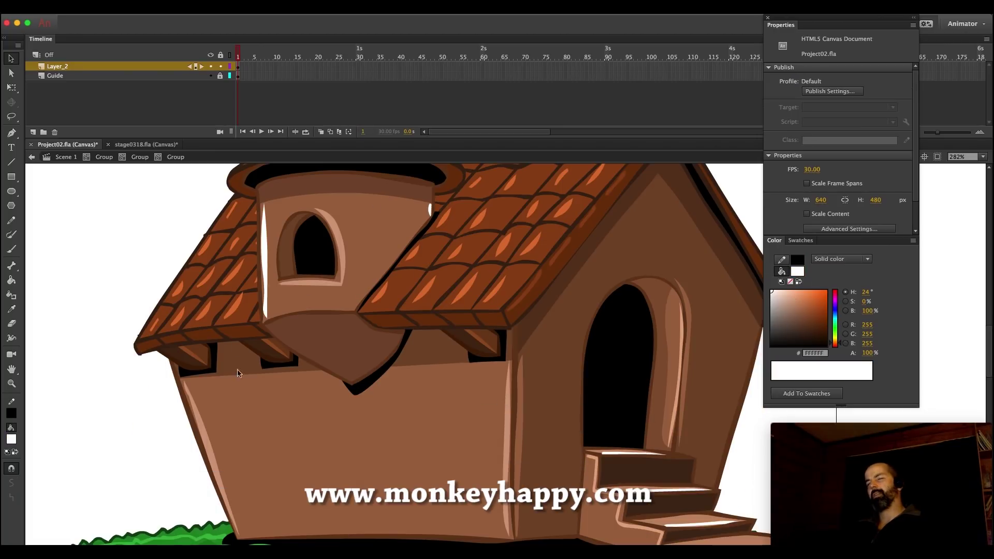
Recolour the highlight along the front wall's outer left edge white, inside the house body group
double_click(201, 423)
double_click(201, 423)
double_click(201, 423)
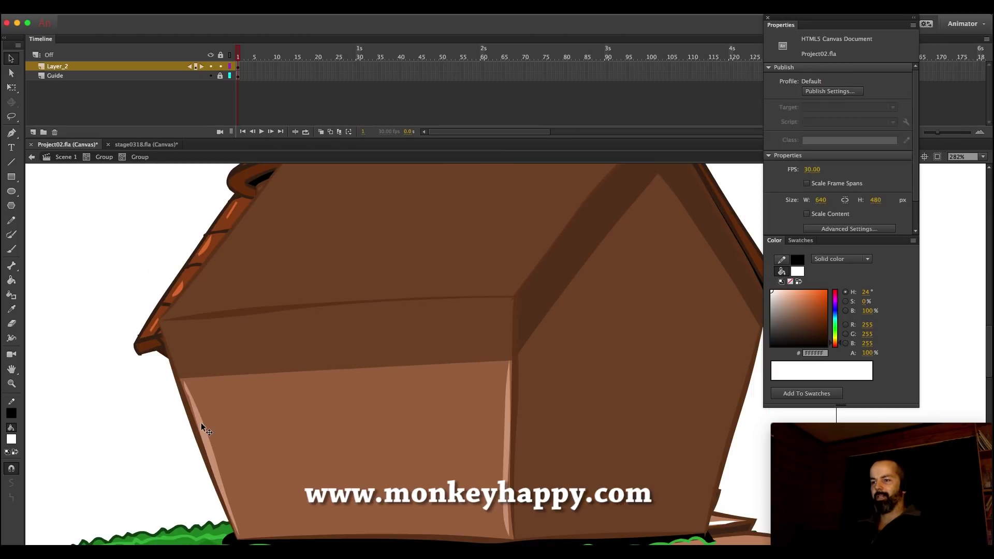
left_click(201, 423)
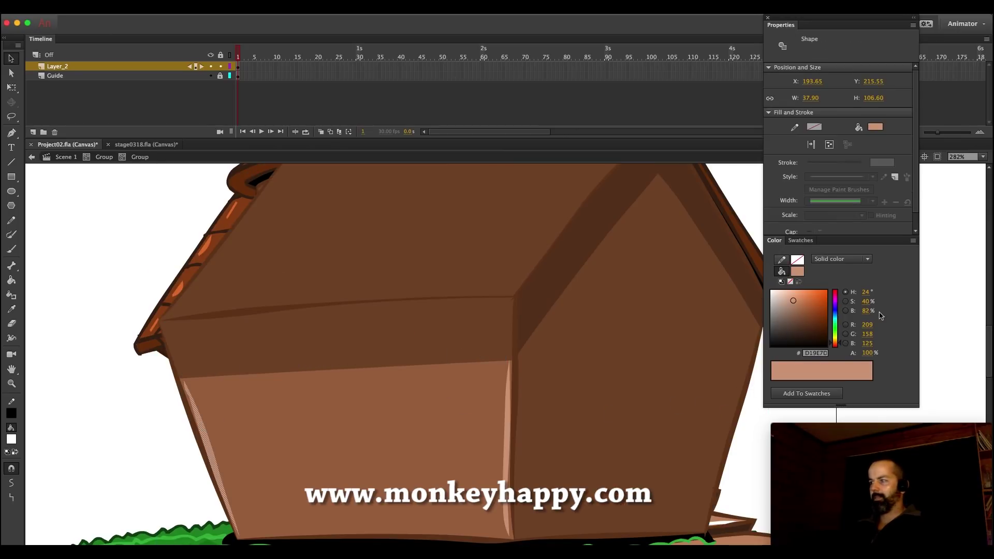
left_click_drag(805, 316, 481, 225)
double_click(115, 227)
Delete the leftover light brown highlight beside the white one on the dormer wall's left edge
key("z")
left_click(421, 365, "alt")
left_click_drag(594, 364, 341, 213)
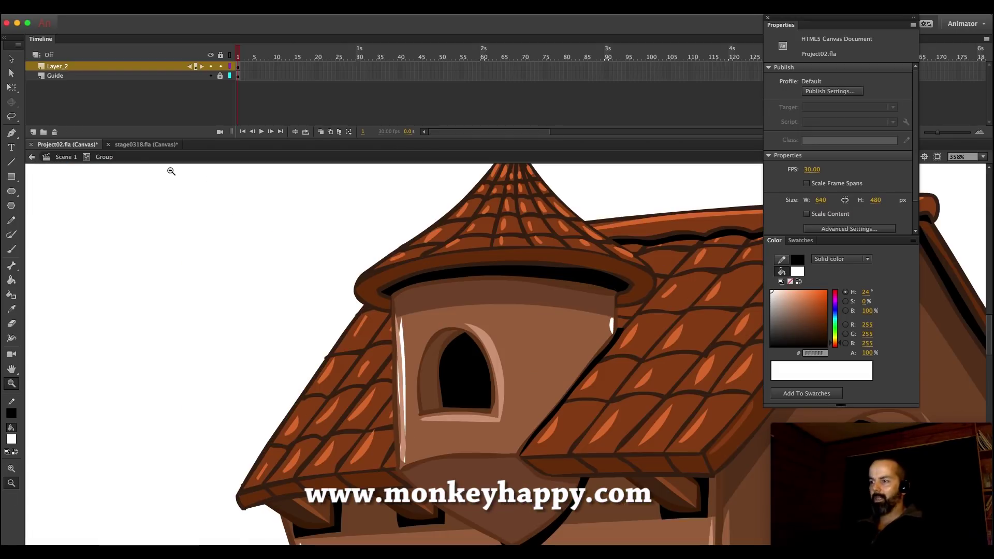
key("v")
double_click(397, 356)
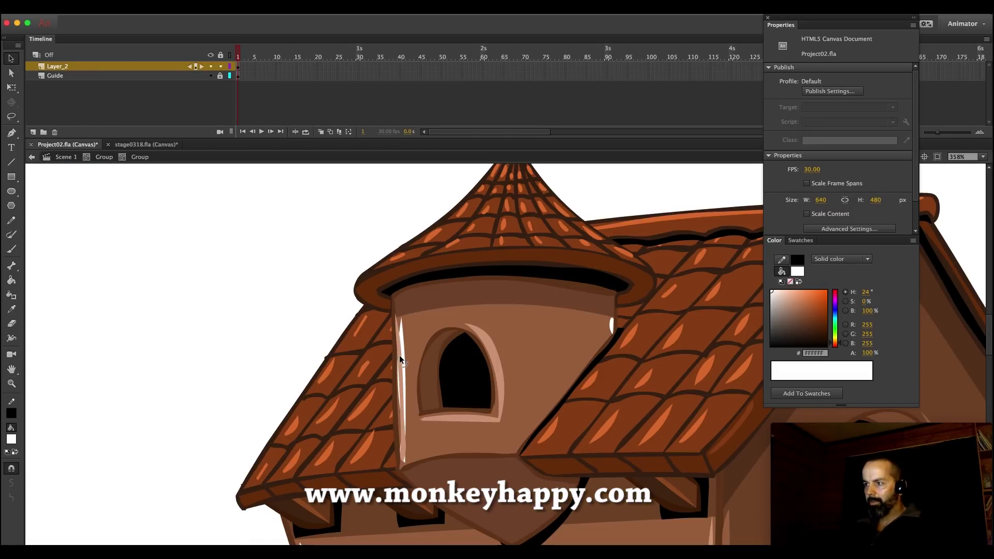
left_click(399, 355)
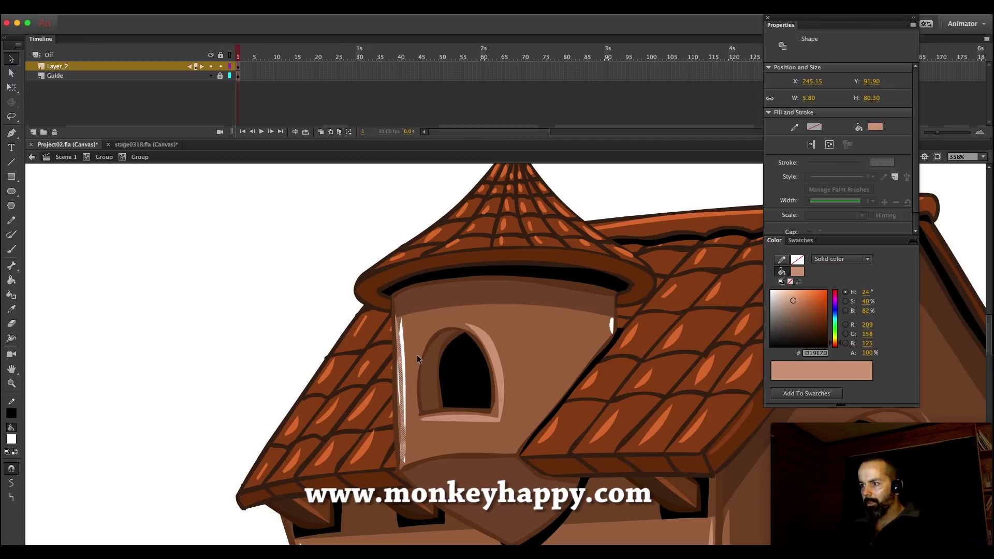
key("Delete")
left_click(110, 158)
Delete the short white highlight on the dormer wall's right edge, inside the window group
key("z")
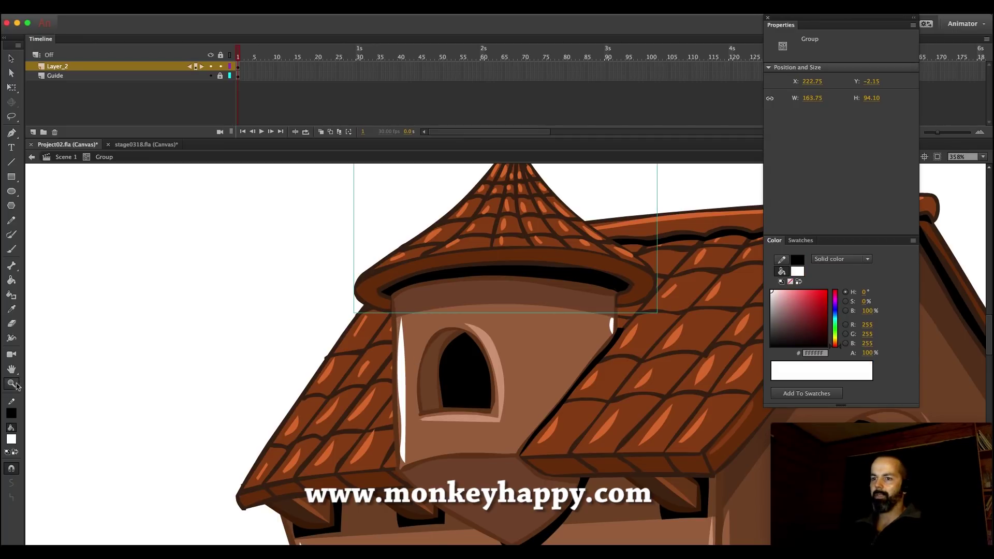
left_click(559, 396, "alt")
left_click(560, 396, "alt")
left_click_drag(671, 474, 411, 249)
left_click_drag(584, 376, 342, 218)
left_click(11, 59)
double_click(456, 335)
double_click(455, 335)
left_click(455, 334)
key("Delete")
left_click(140, 157)
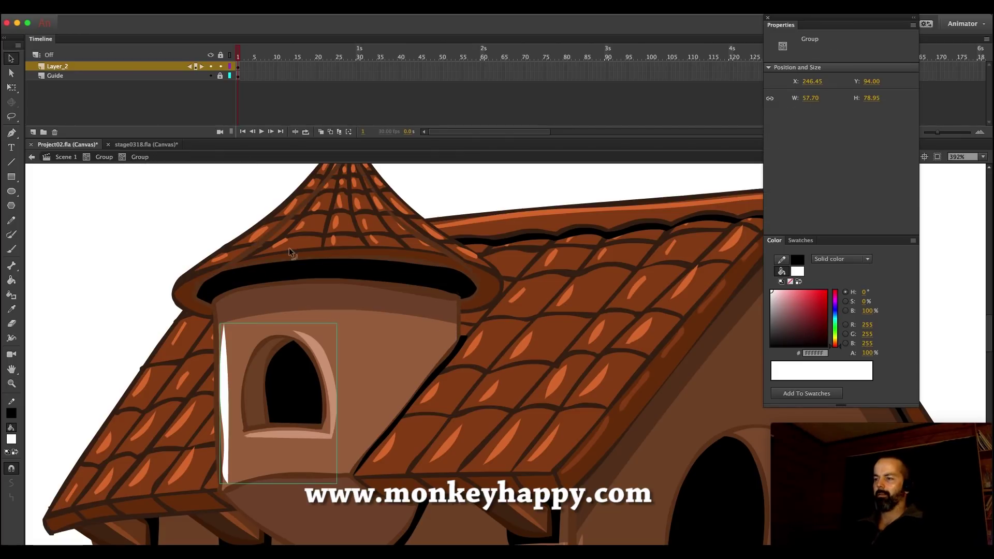
Examine the whole house to check the white highlights on the dormer and the front wall
left_click(12, 384)
left_click(506, 417, "alt")
left_click(555, 399, "alt")
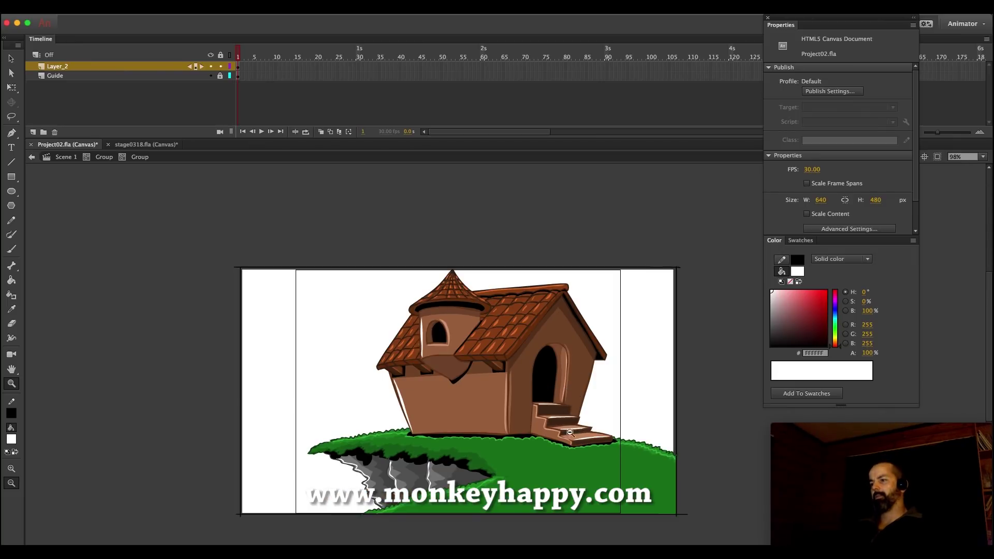
left_click_drag(618, 451, 440, 270)
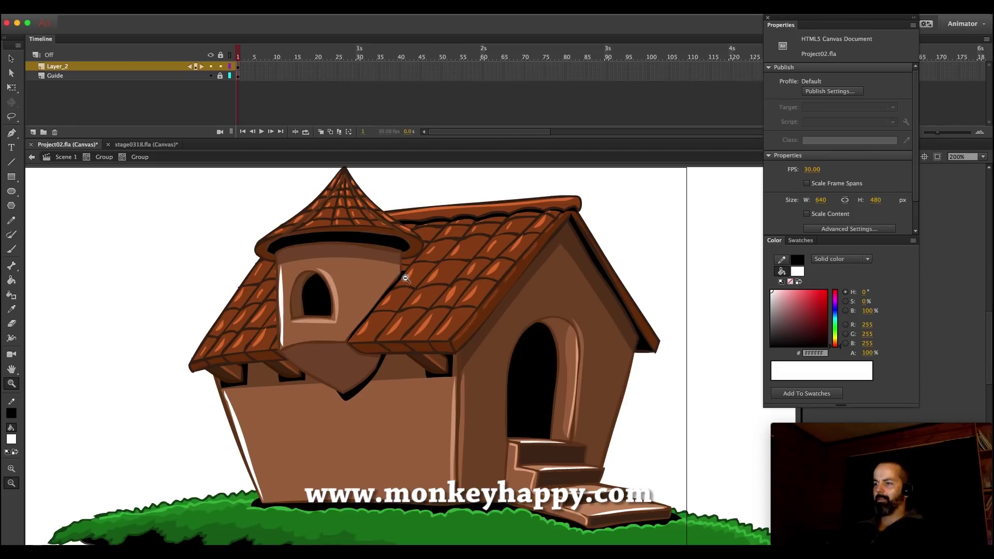
left_click(11, 58)
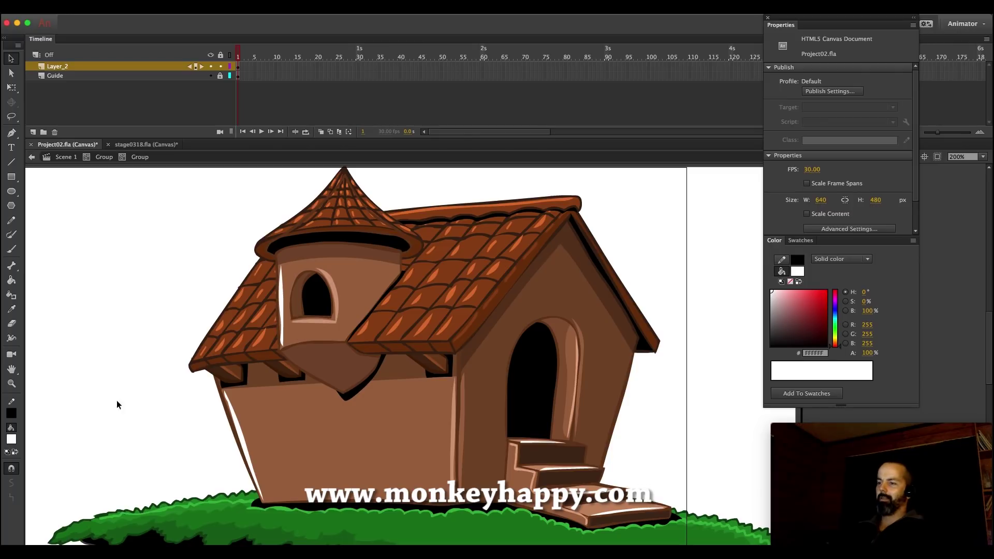
left_click(11, 383)
left_click(104, 157)
left_click(11, 59)
left_click(267, 410)
left_click(124, 381)
Brush a keyhole-shaped window outline with inner edge lines on the front wall in outline brown (#67391A), in its own group
left_click(11, 383)
left_click_drag(107, 291, 758, 528)
left_click(11, 309)
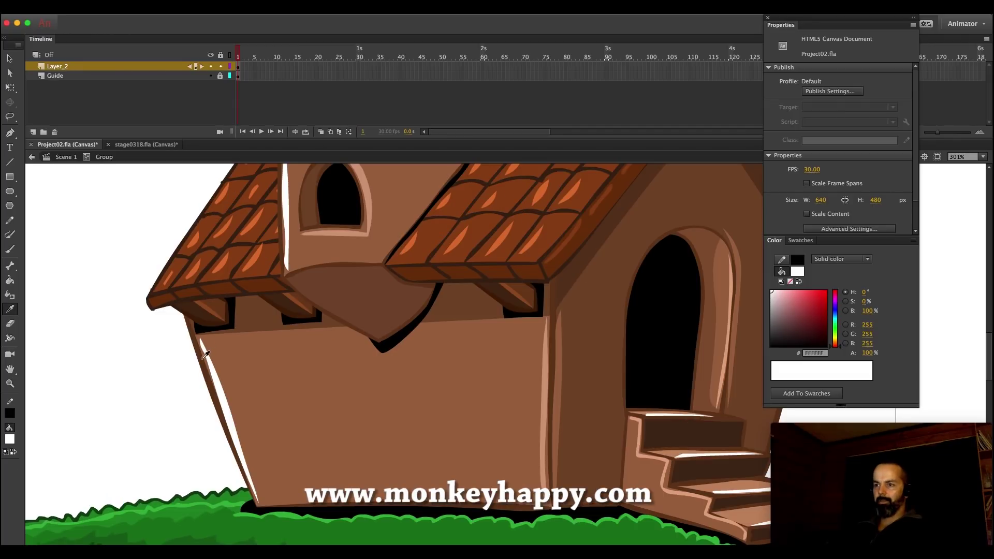
left_click(205, 355)
key("b")
mouse_move(301, 386)
left_mouse_down()
mouse_move(241, 382)
mouse_move(261, 394)
mouse_move(304, 394)
mouse_move(287, 357)
mouse_move(241, 382)
mouse_move(266, 401)
mouse_move(285, 472)
mouse_move(326, 481)
mouse_move(307, 424)
left_mouse_up()
key("ctrl+z")
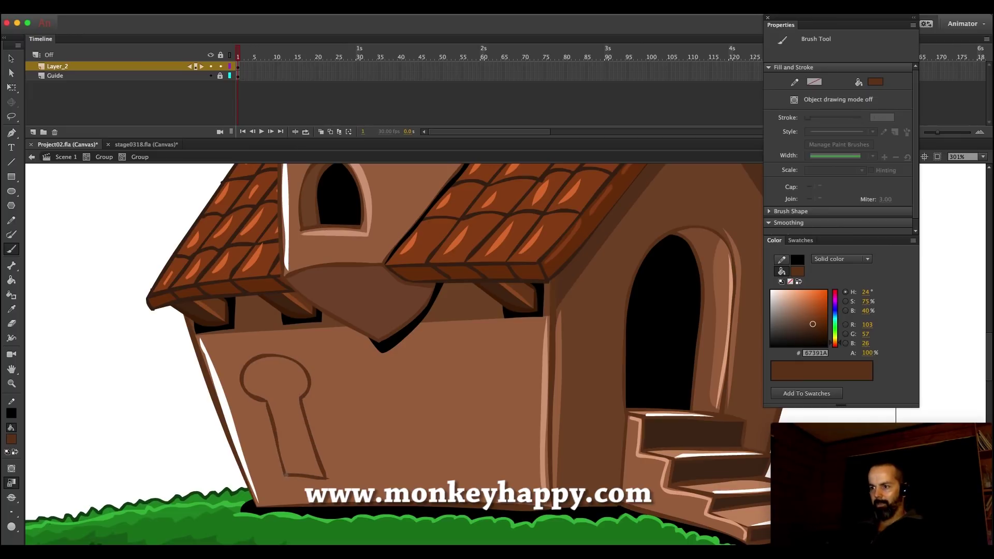
left_click_drag(301, 465, 284, 404)
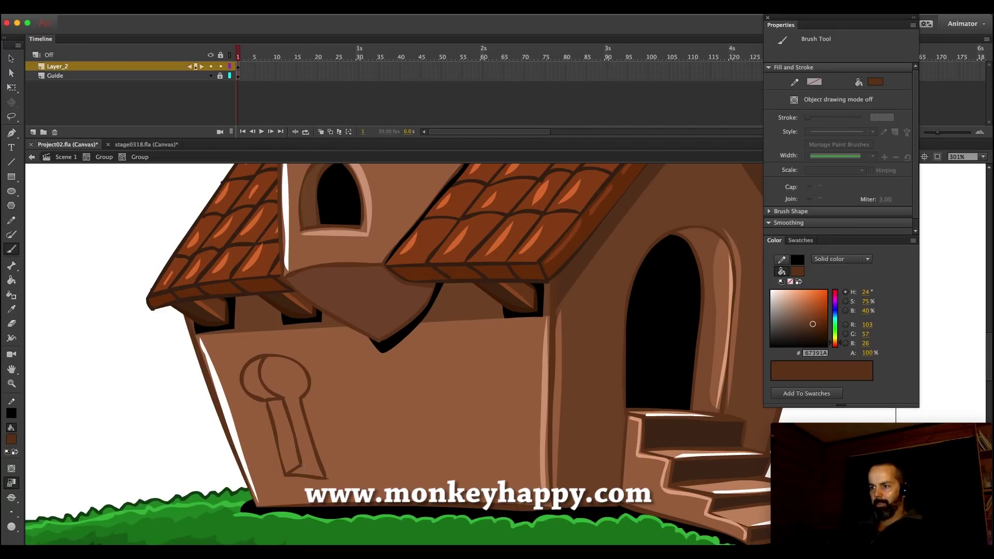
key("v")
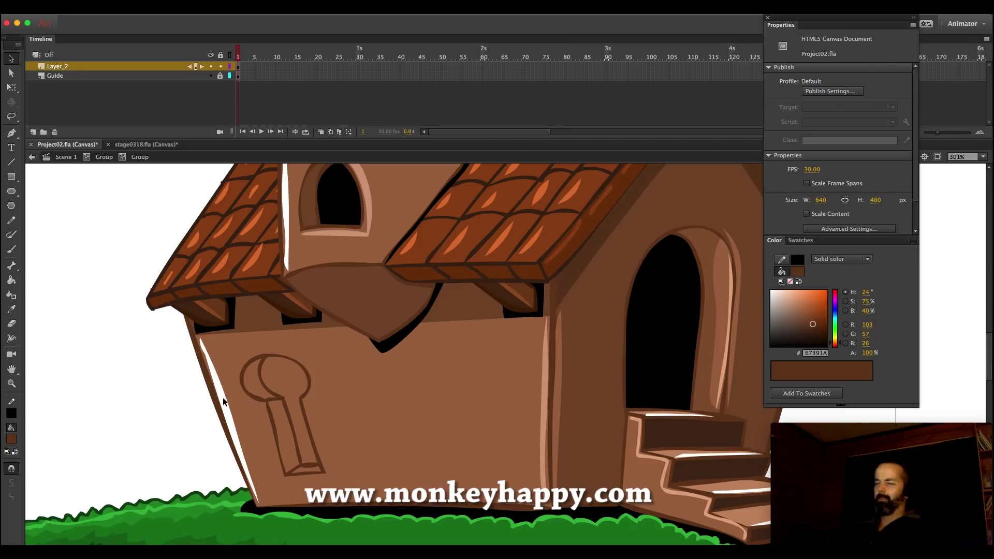
Fill the keyhole window's opening with black and its inner side with shadow brown (#784A2B)
key("z")
left_click(508, 405)
left_click_drag(685, 442, 337, 244)
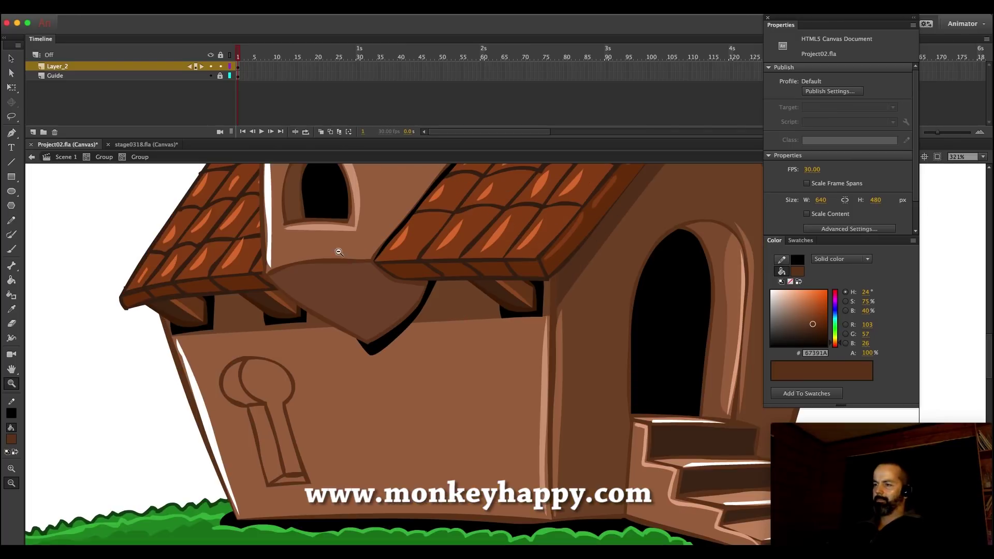
key("i")
left_click(317, 184)
left_click(281, 382)
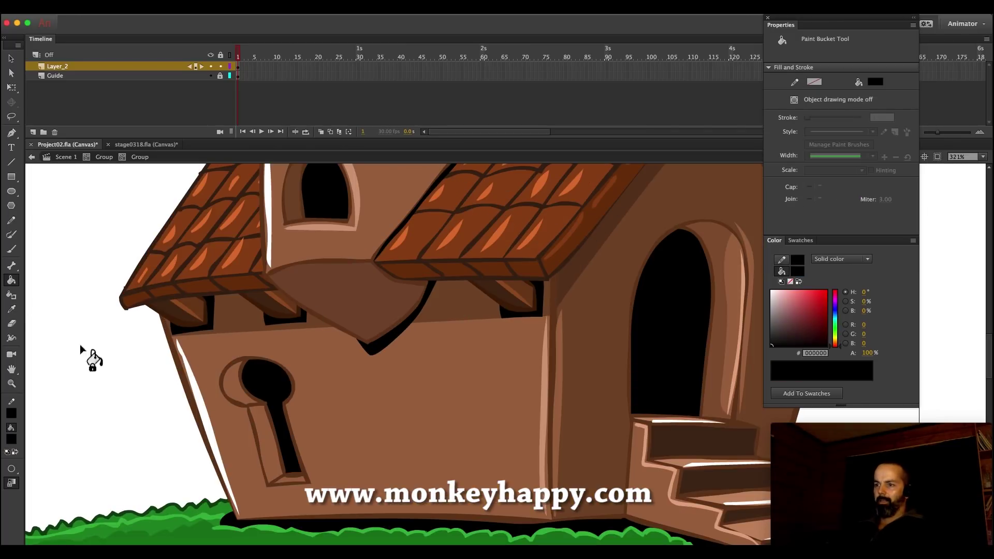
key("i")
left_click(482, 357)
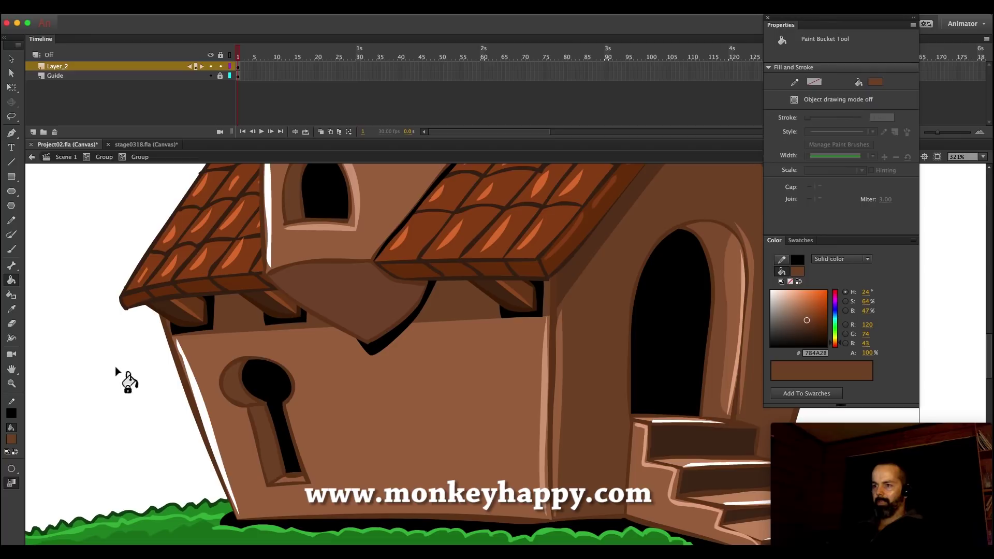
Brush a light highlight (#D19E7D) around the keyhole window's outer right side and along its base
left_click(10, 309)
left_click(339, 227)
key("b")
mouse_move(269, 488)
left_mouse_down()
mouse_move(313, 486)
mouse_move(291, 420)
left_mouse_up()
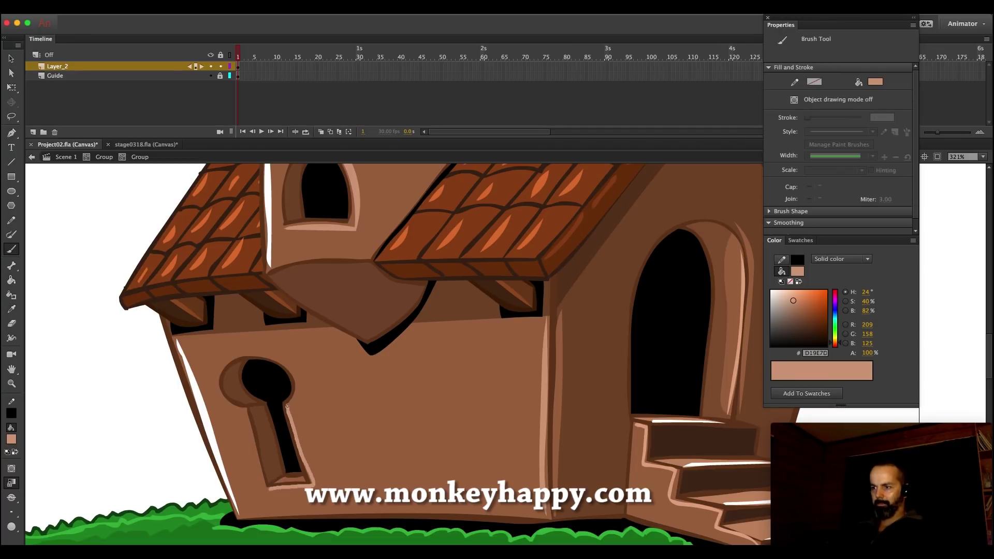
left_click_drag(285, 361, 283, 361)
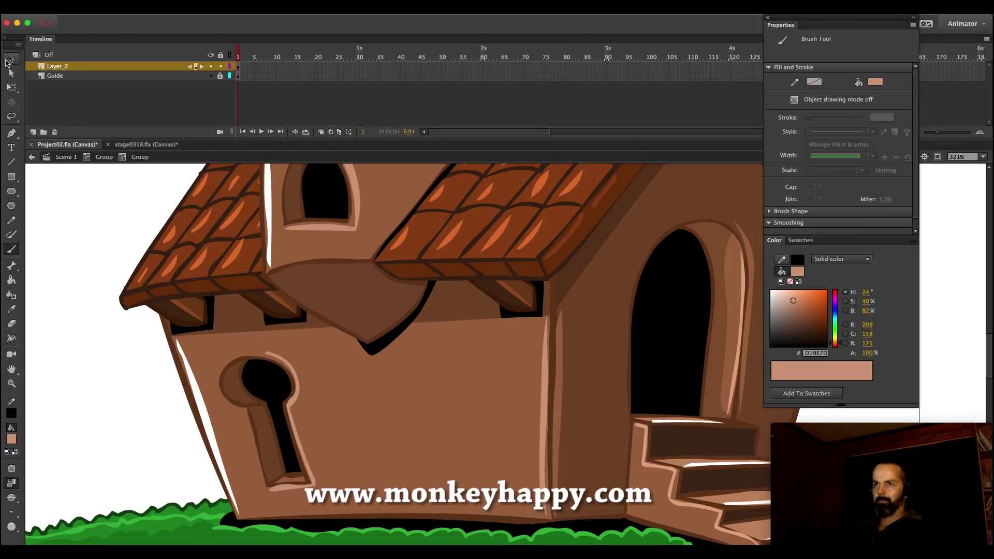
Copy the keyhole window to the right part of the front wall, skew it more upright, and nudge the copy up
key("v")
left_click_drag(205, 333, 362, 490)
left_click_drag(294, 450, 484, 445)
key("q")
mouse_move(493, 488)
left_mouse_down()
mouse_move(441, 493)
mouse_move(500, 497)
left_mouse_up()
key("Up")
key("Up")
key("Up")
key("Up")
key("Up")
key("Up")
key("Up")
key("Up")
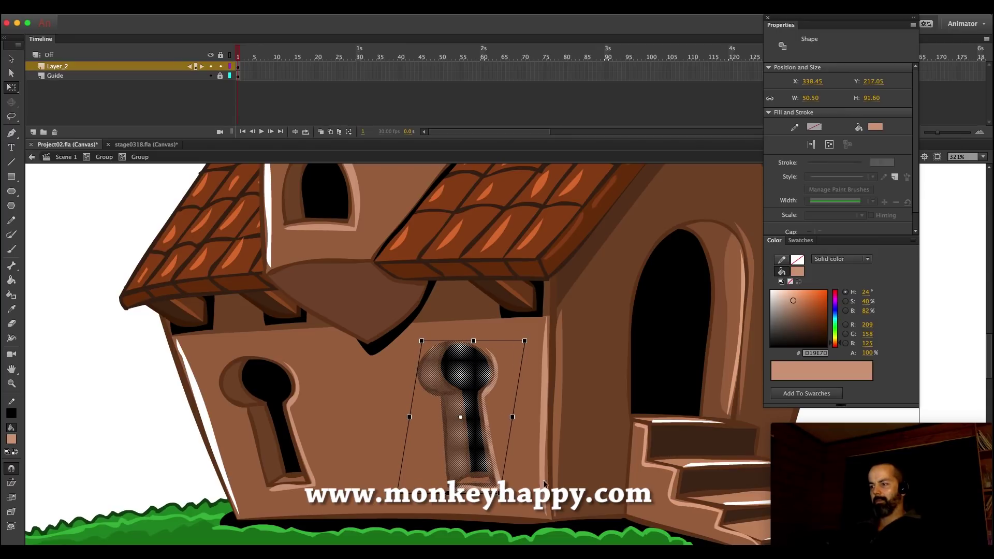
left_click(544, 482)
Leave the window group and examine the whole house with its two keyhole windows
left_click(12, 383)
left_click(507, 393, "alt")
left_click(507, 393, "alt")
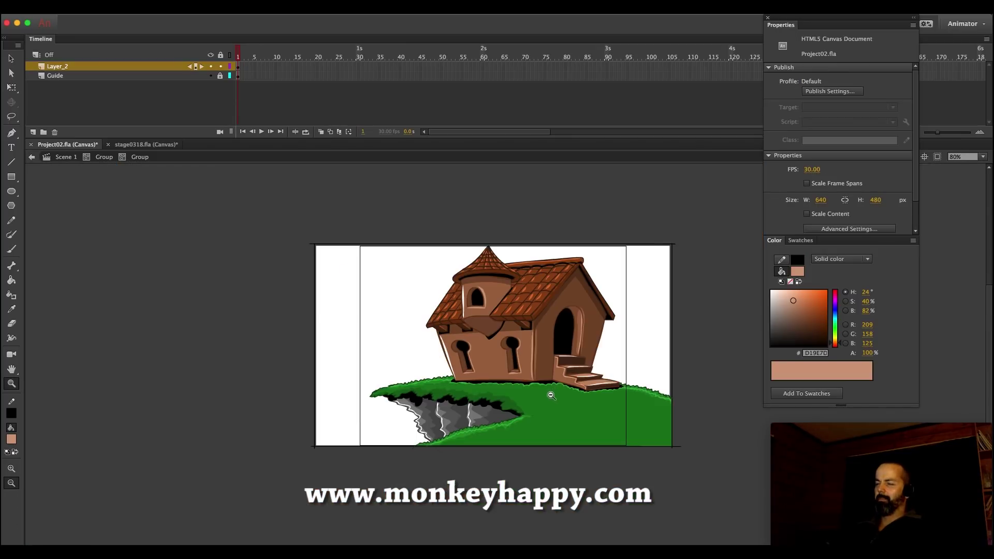
left_click_drag(673, 419, 426, 209)
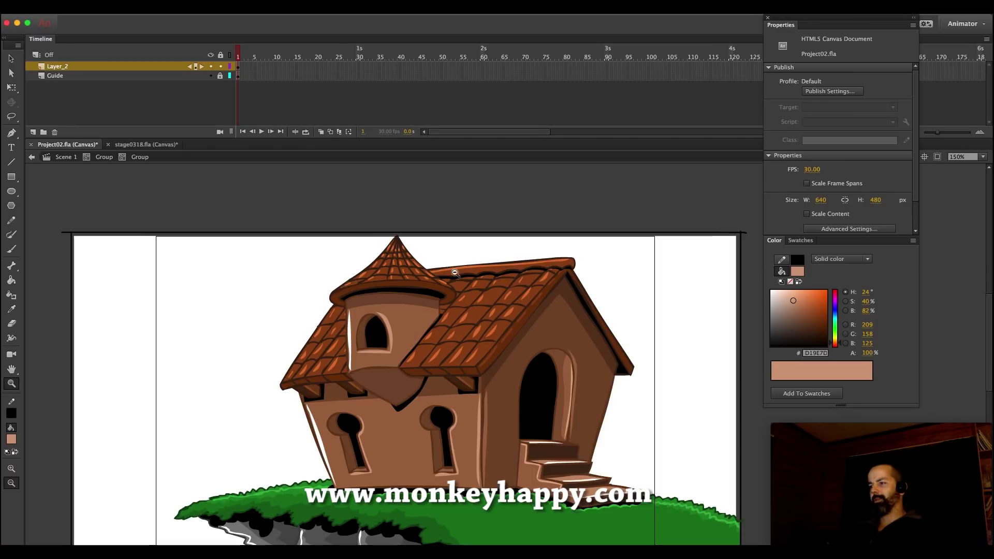
left_click(111, 157)
left_click(477, 337)
left_click_drag(665, 474, 352, 273)
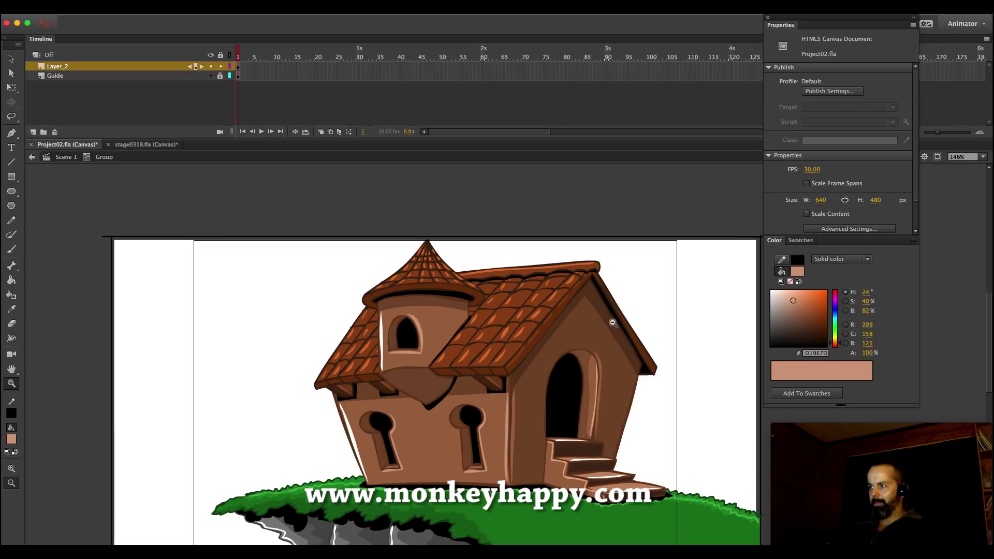
scroll(472, 284, "down", 3)
scroll(505, 310, "up", 3)
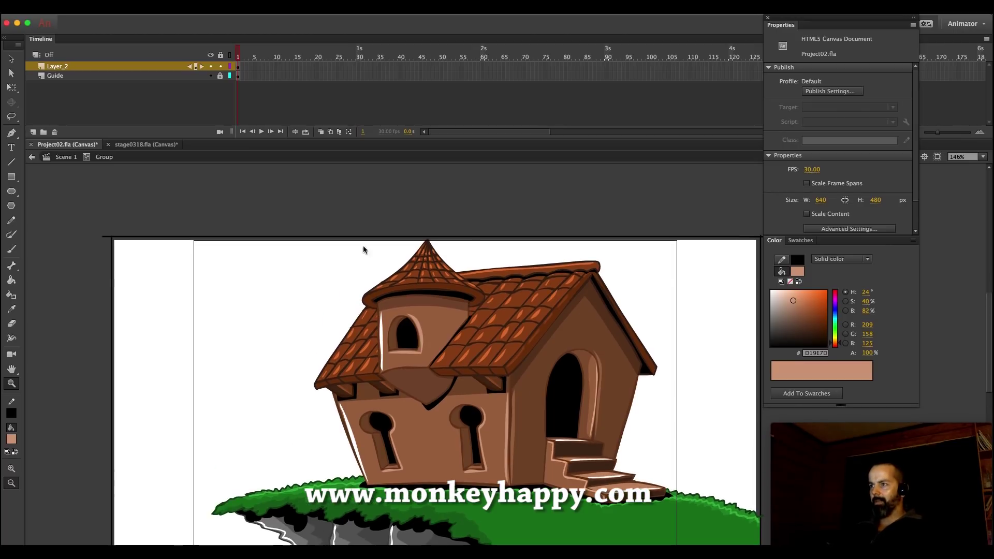
Select all the house's groups together and nudge the house slightly down on the grassy cliff
key("v")
left_click(495, 358)
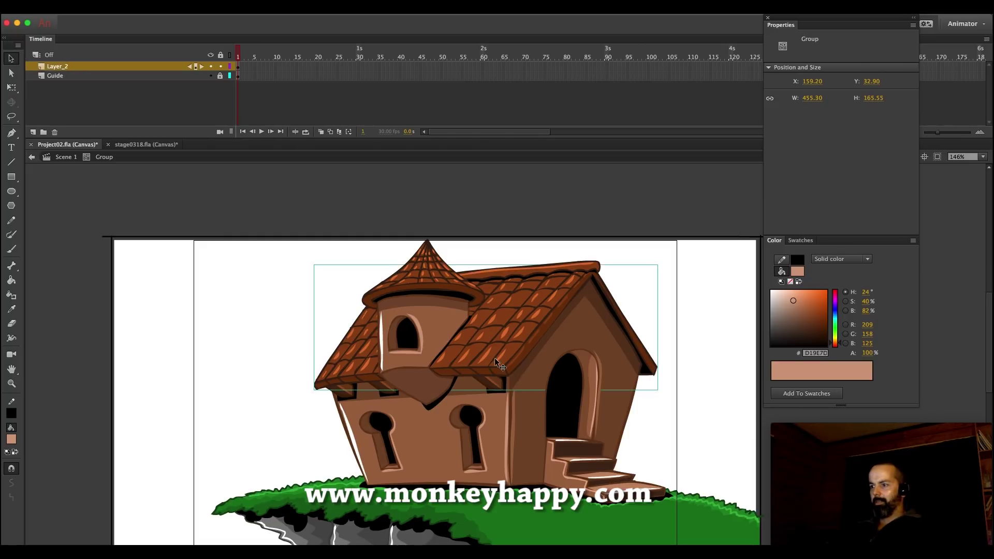
left_click_drag(276, 250, 694, 449)
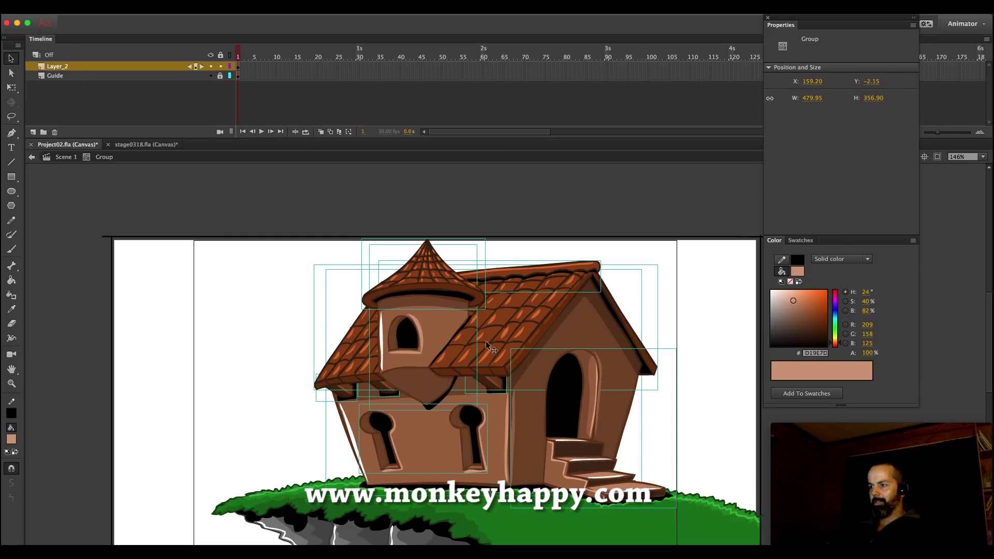
key("Down")
key("Down")
key("Down")
key("Down")
key("Down")
key("Down")
key("Down")
left_click(699, 415)
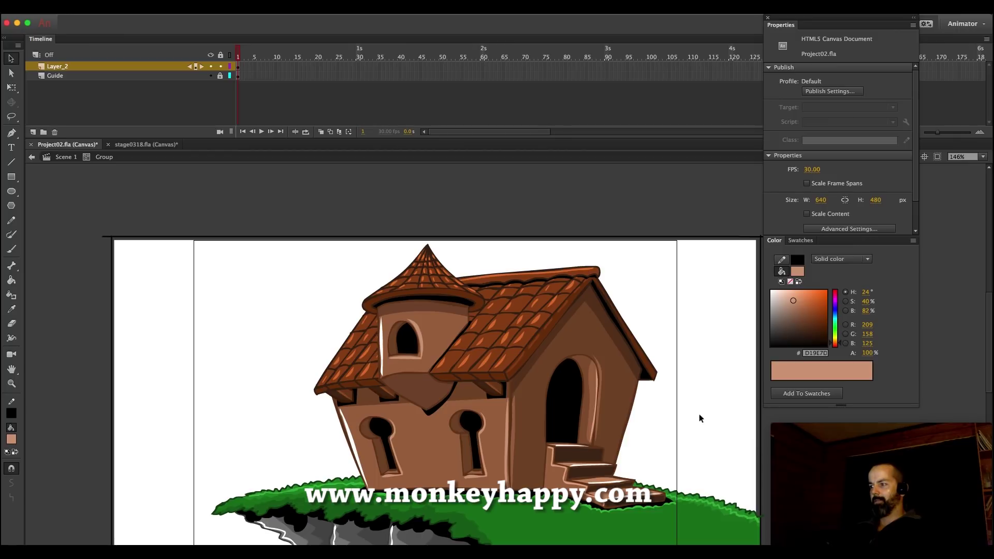
scroll(609, 400, "down", 3)
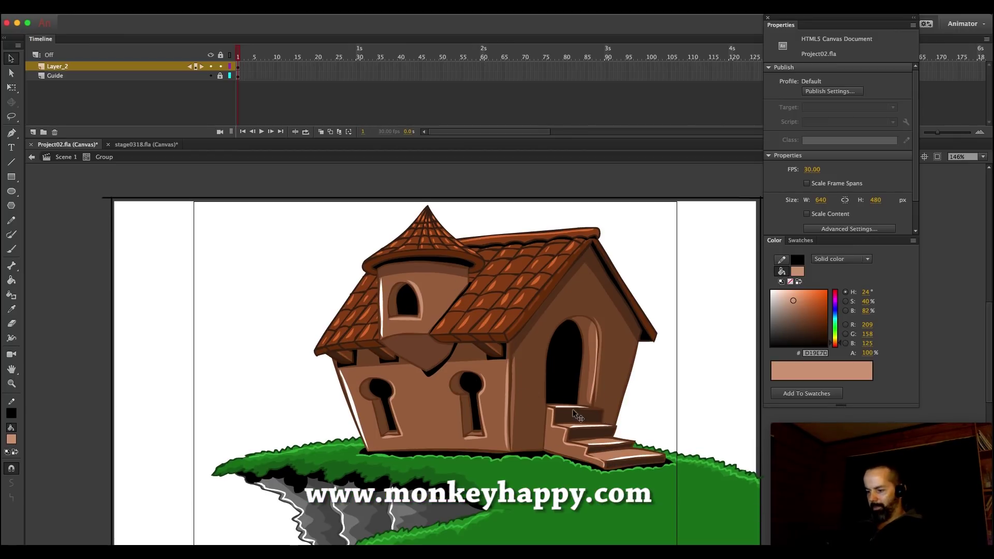
Open the house's main tiled roof group for editing
left_click(58, 158)
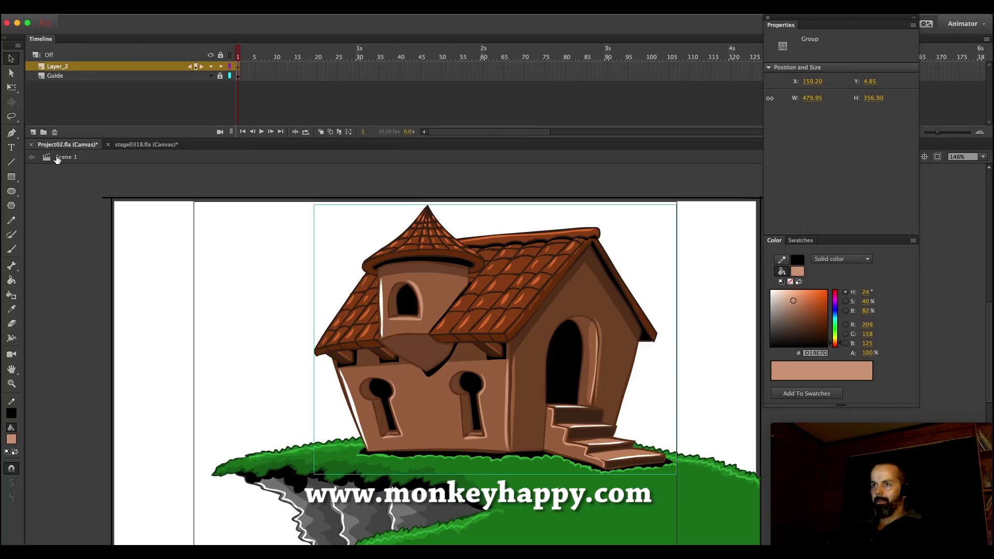
double_click(351, 297)
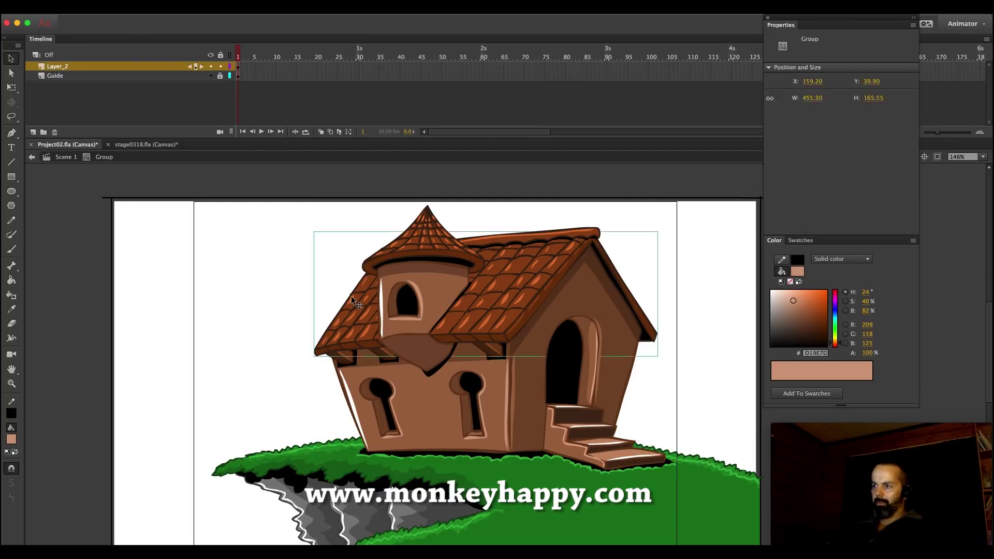
double_click(351, 296)
left_click(11, 383)
left_click_drag(273, 224, 754, 385)
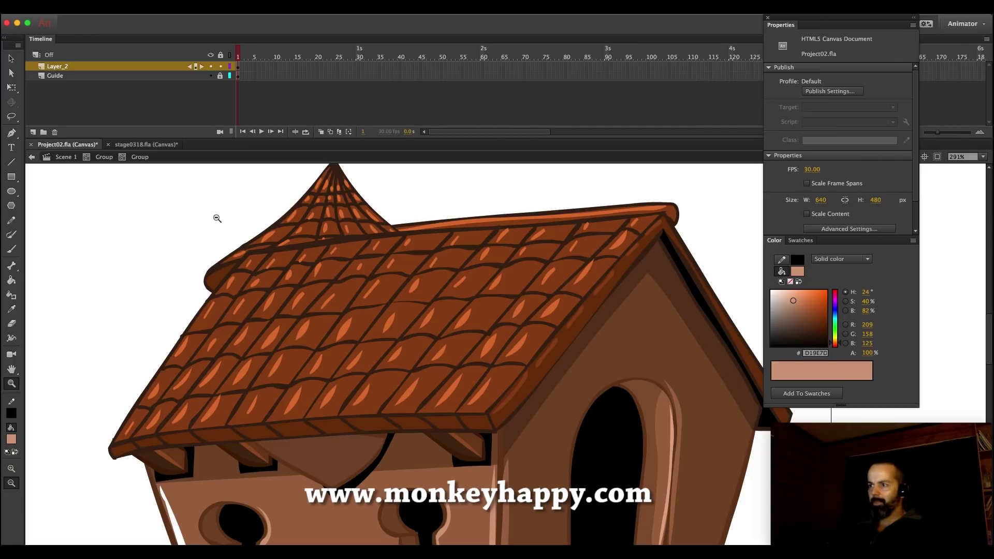
key("v")
mouse_move(181, 337)
left_mouse_down()
mouse_move(157, 328)
mouse_move(171, 348)
left_mouse_up()
key("ctrl+z")
key("ctrl+z")
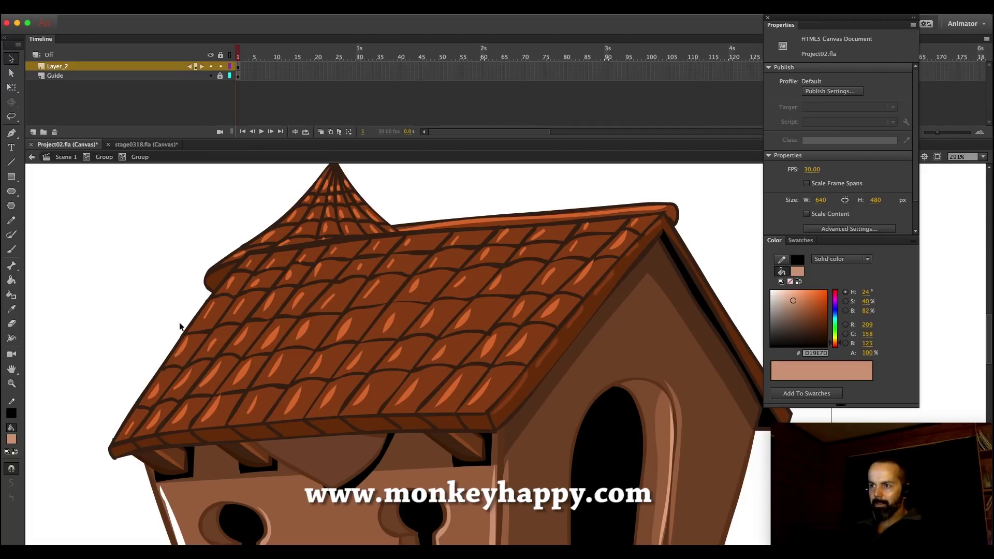
In a new group, brush white (#FFFFFF) highlights along the outer left edge of the main roof's tiles
left_click_drag(800, 310, 771, 291)
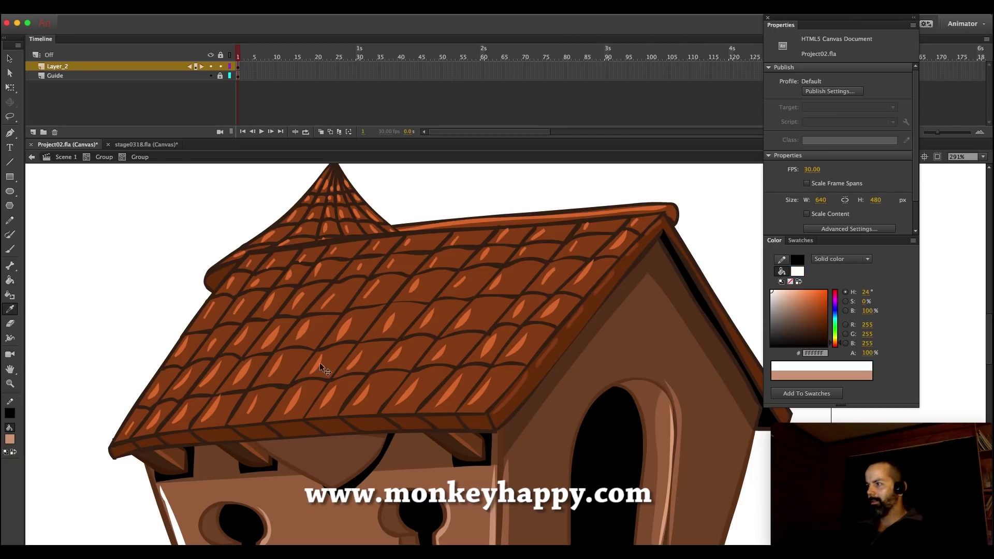
key("super+g")
key("b")
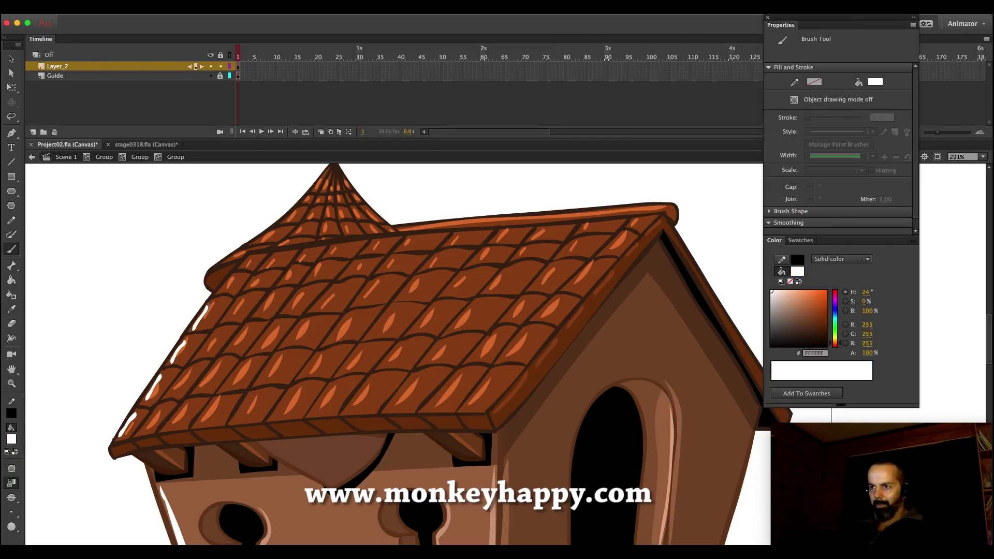
left_click_drag(242, 266, 252, 254)
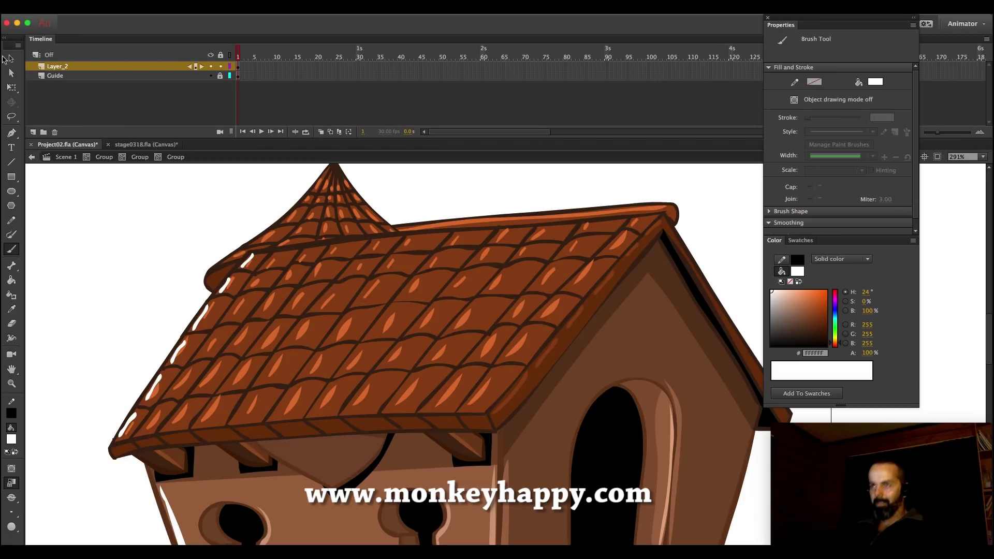
key("v")
left_click_drag(54, 226, 254, 446)
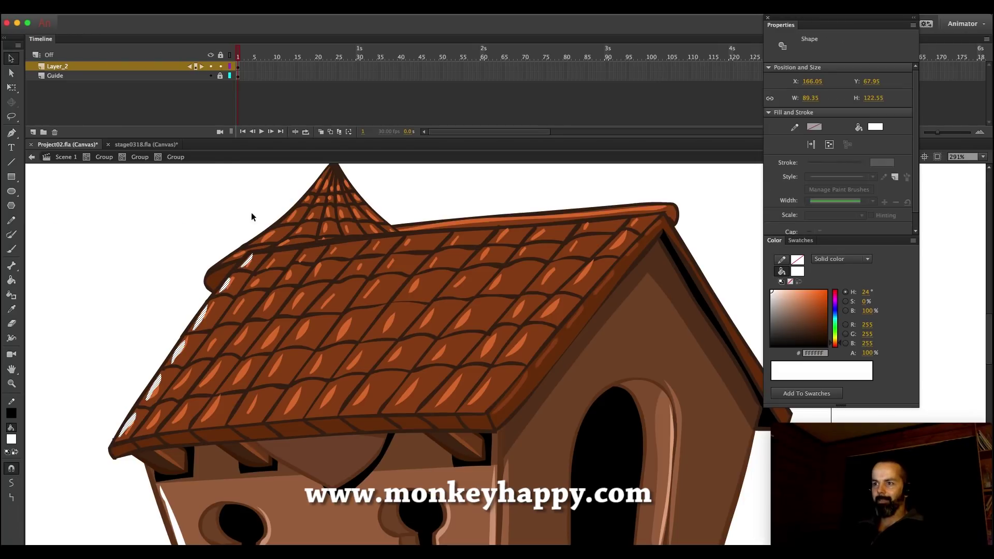
left_click(140, 158)
left_click(104, 158)
Open the dormer turret's group and brush short white highlights along both sloping edges of its conical roof
double_click(285, 254)
scroll(234, 222, "up", 3)
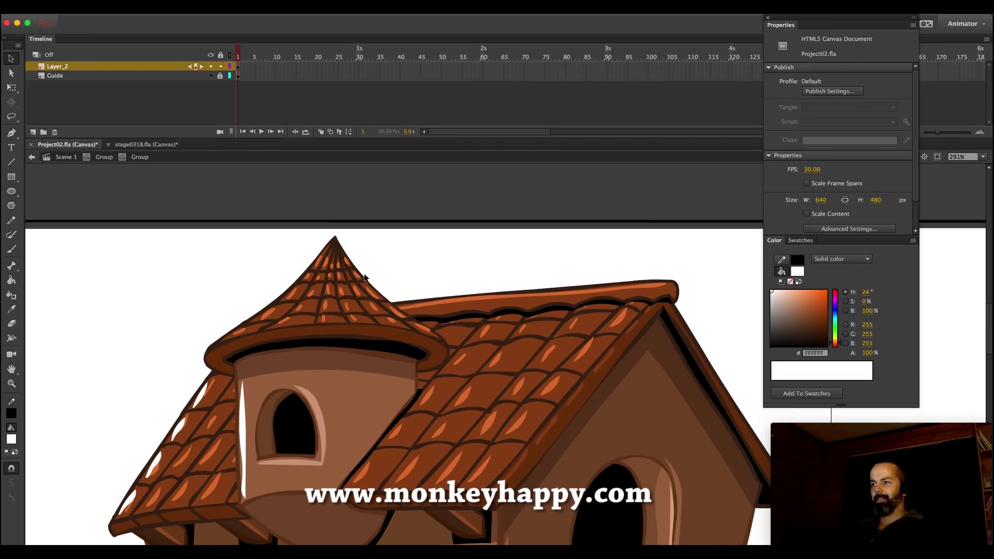
left_click(364, 278)
double_click(350, 309)
key("b")
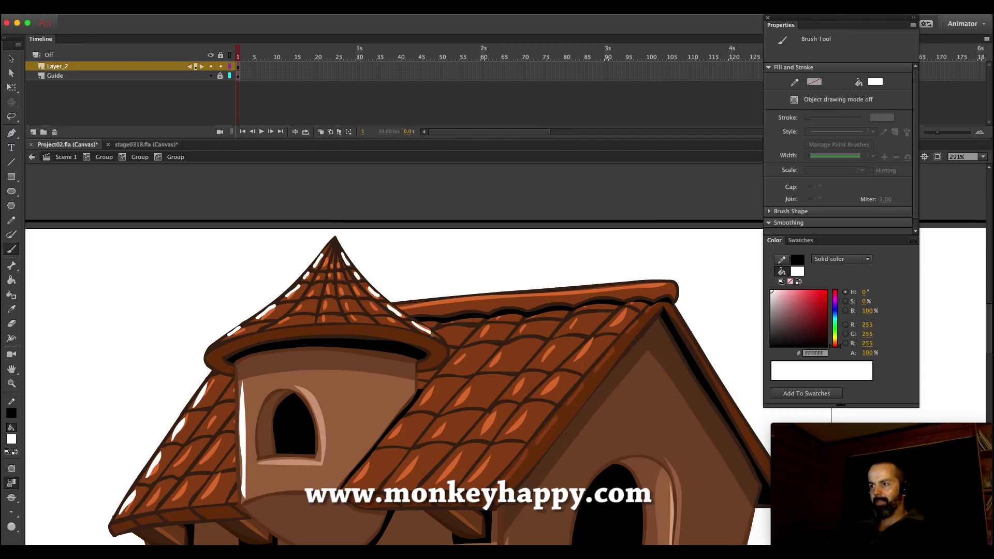
Select and smooth the white highlight strokes on the conical turret roof, and return to the enclosing dormer group
left_click(11, 58)
left_click_drag(190, 237, 551, 403)
left_click(9, 484)
left_click(136, 158)
left_click_drag(258, 317, 33, 371)
key("super+z")
left_click(449, 253)
left_click(382, 300)
double_click(382, 300)
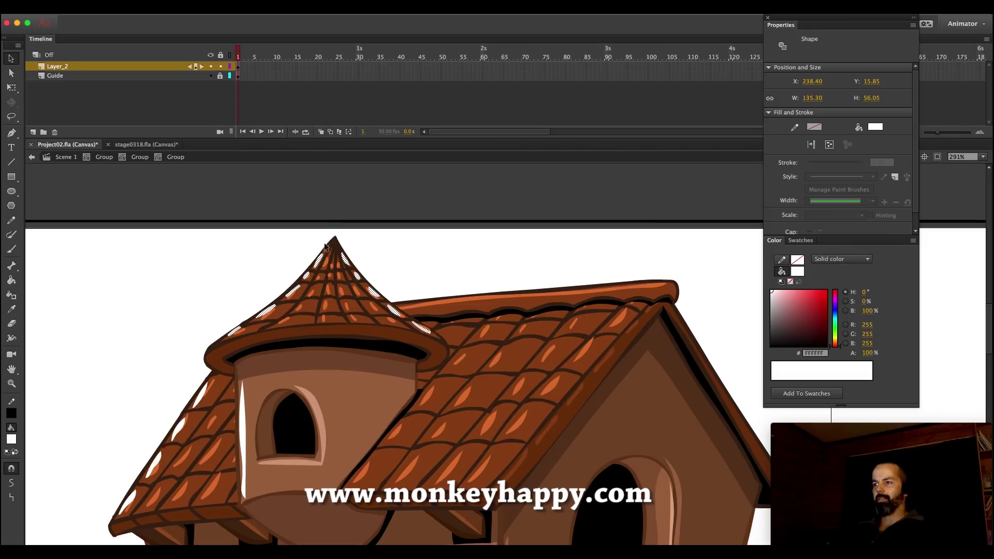
left_click_drag(477, 387, 99, 189)
left_click(138, 158)
left_click(138, 157)
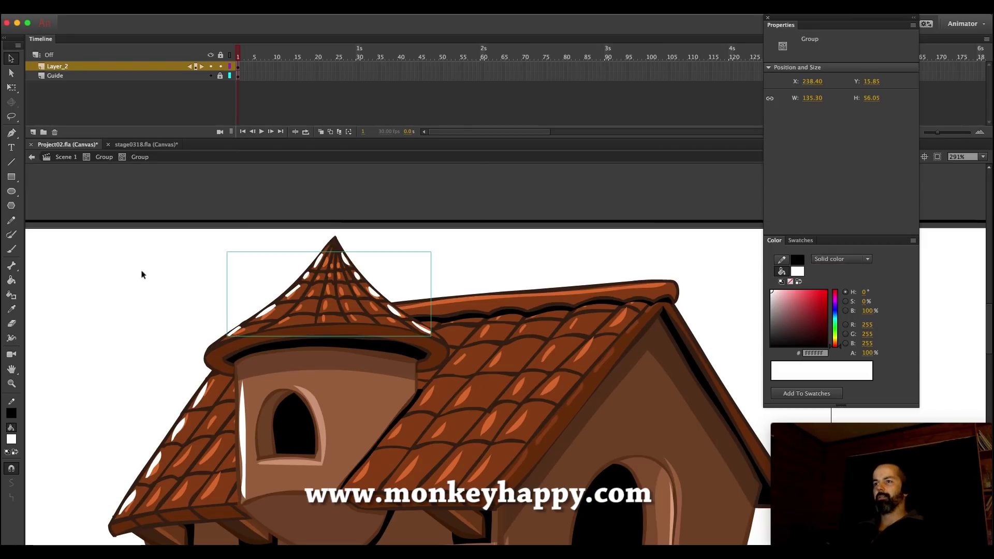
Brush a long white highlight along the ridge at the top of the main roof
left_click(11, 384)
left_click(475, 352, "alt")
left_click(623, 435)
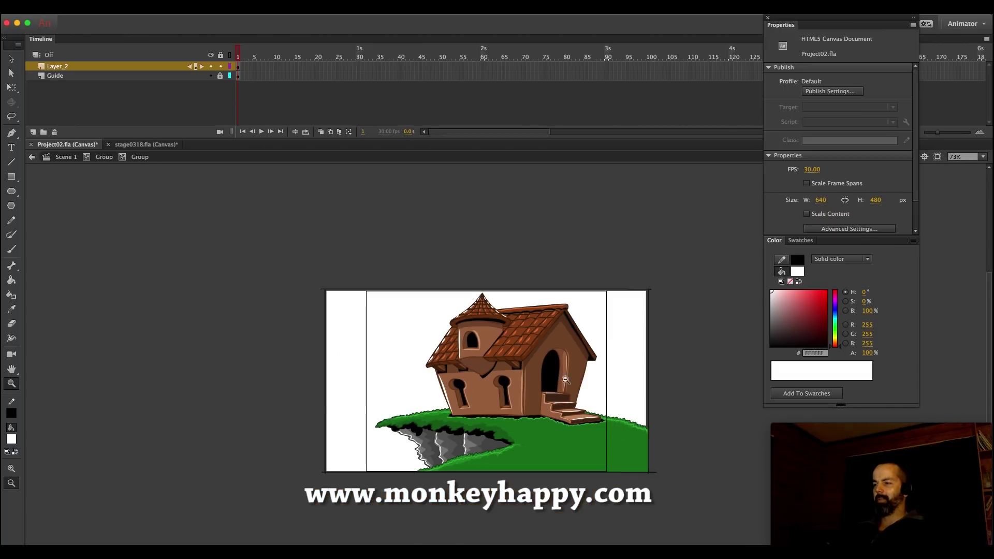
left_click_drag(677, 370, 459, 280)
key("v")
double_click(297, 294)
double_click(296, 293)
key("b")
left_click_drag(200, 307, 495, 283)
key("v")
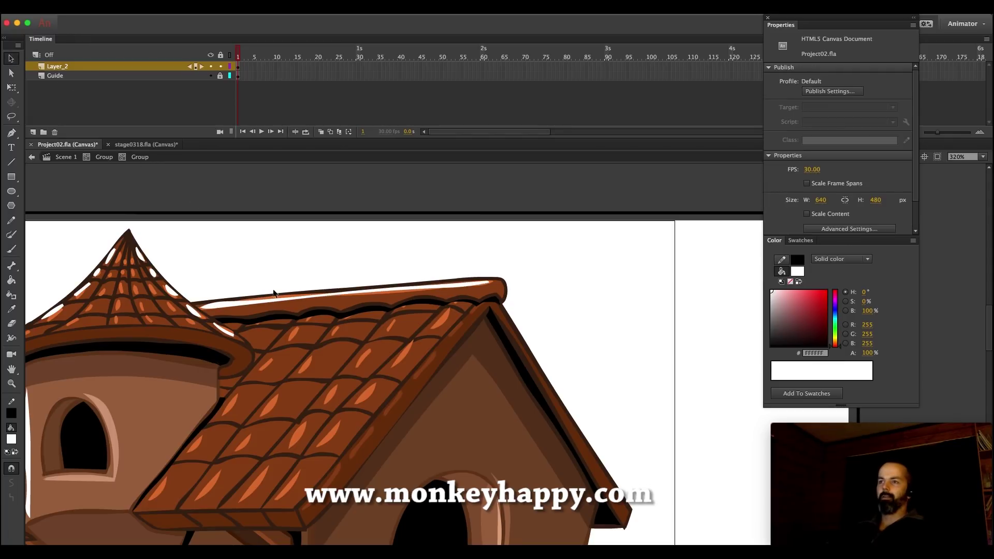
Leave the ridge's group and examine the whole house on the cliff with its white roof highlights
left_click(104, 157)
left_click(12, 384)
left_click(487, 375)
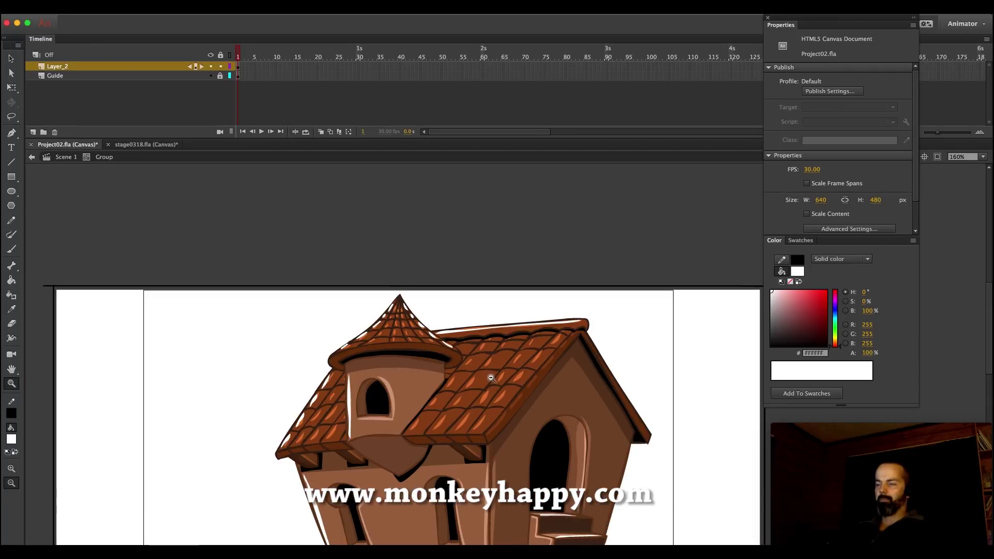
left_click(505, 388)
left_click_drag(672, 478, 409, 285)
left_click(11, 59)
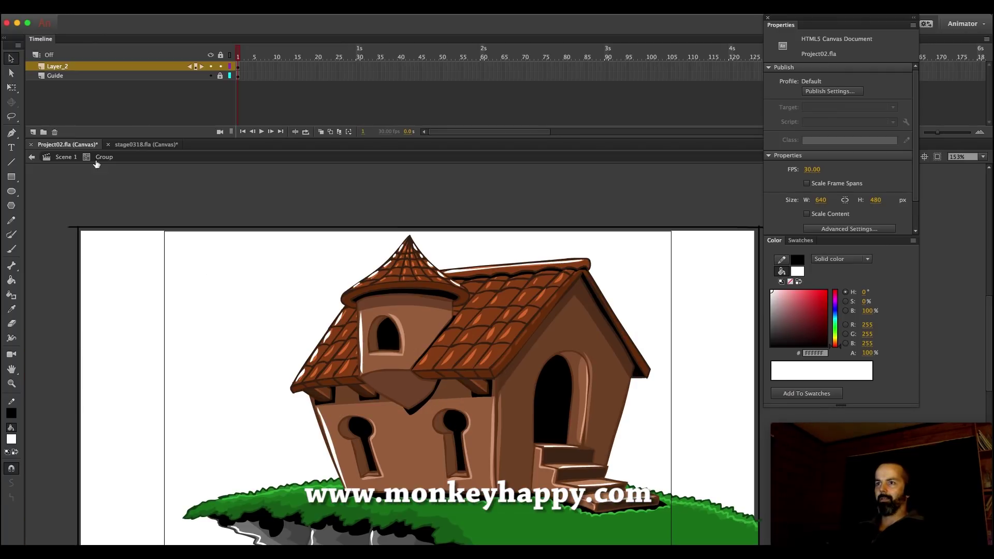
scroll(252, 251, "down", 3)
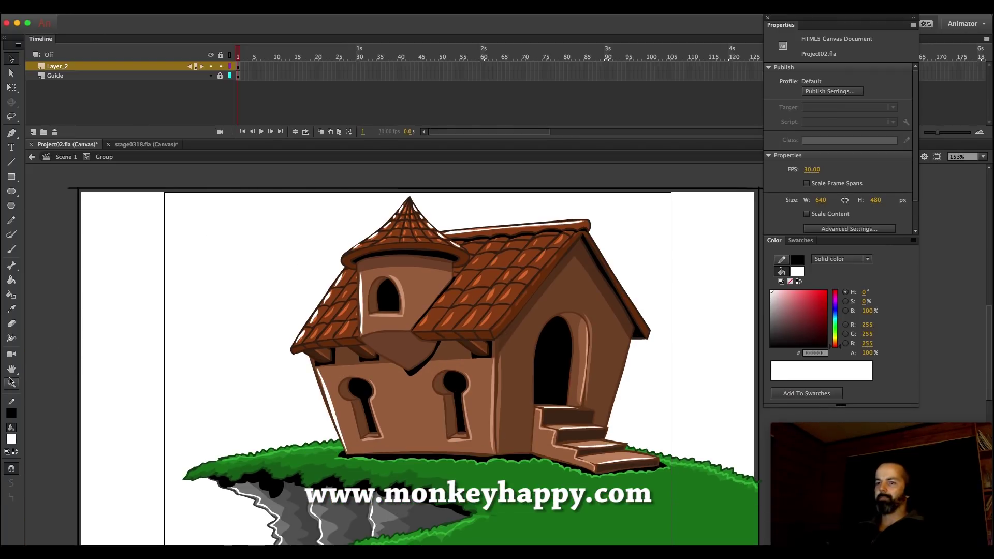
left_click(12, 383)
left_click(443, 396, "alt")
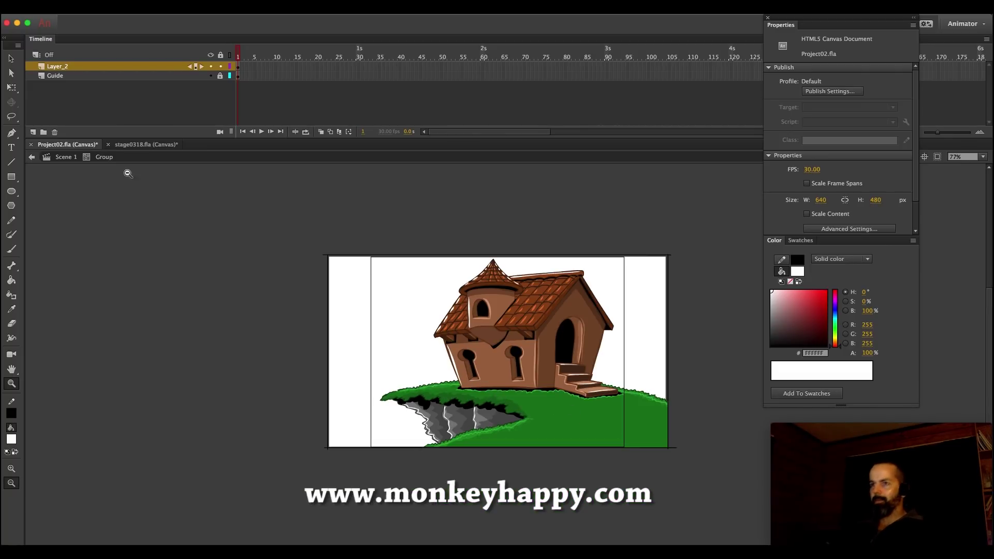
Return to the main scene, deselect the house and save the document
left_click(63, 157)
left_click_drag(681, 465, 254, 253)
key("v")
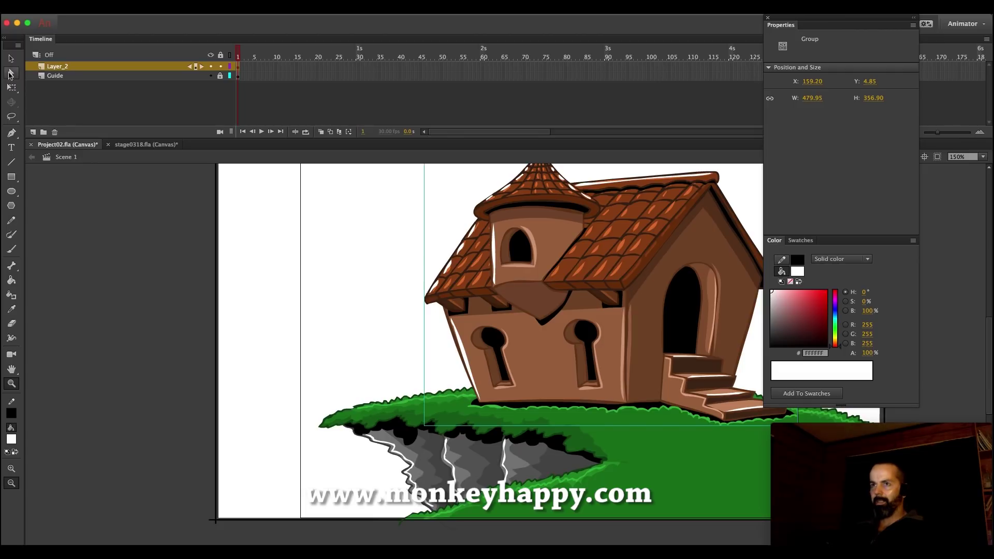
left_click(222, 267)
scroll(223, 267, "up", 1)
key("super+s")
scroll(266, 268, "down", 3)
In a new group, brush a dark grey (#414141) outline of a tall, jagged rock pillar in front of the cliff's left end
left_click(9, 309)
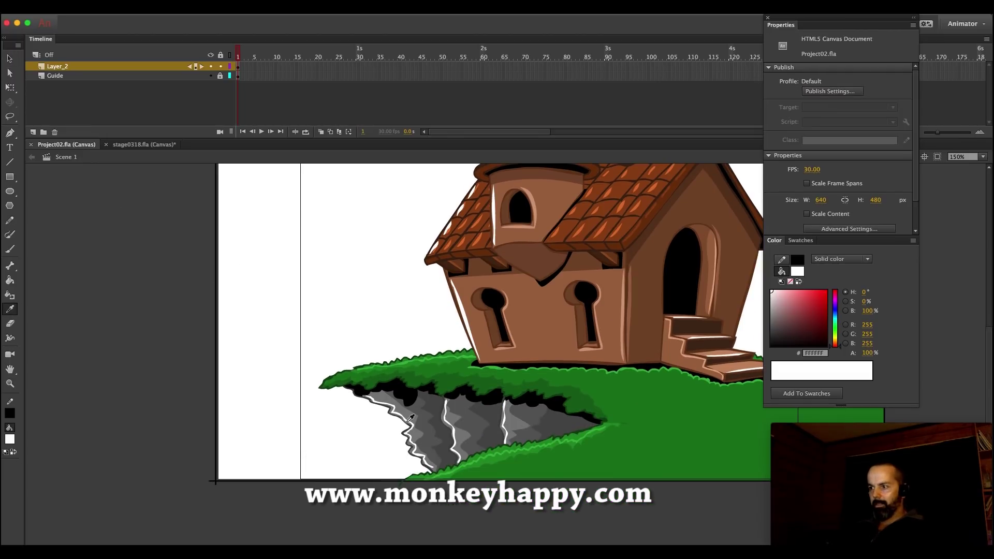
left_click(421, 440)
key("super+g")
key("b")
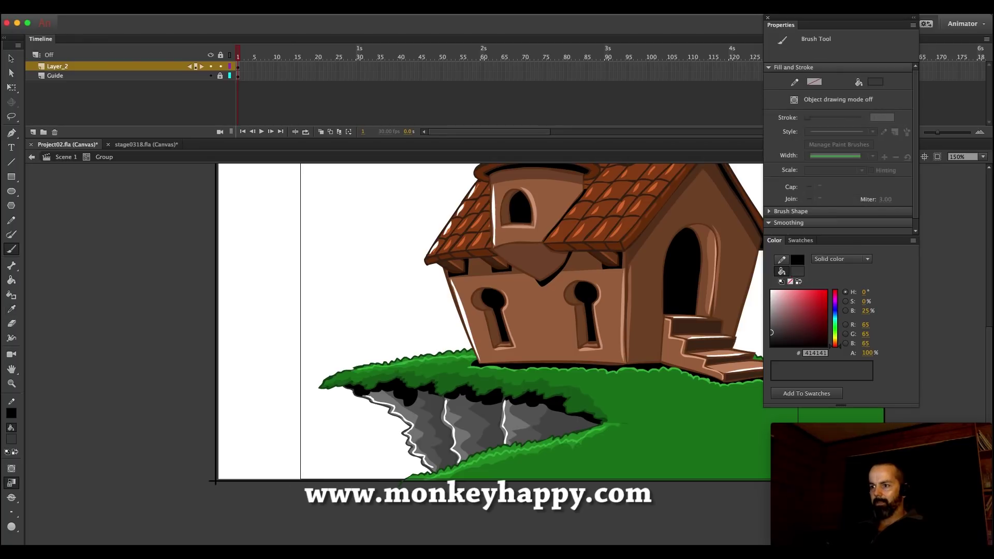
left_click_drag(333, 358, 345, 283)
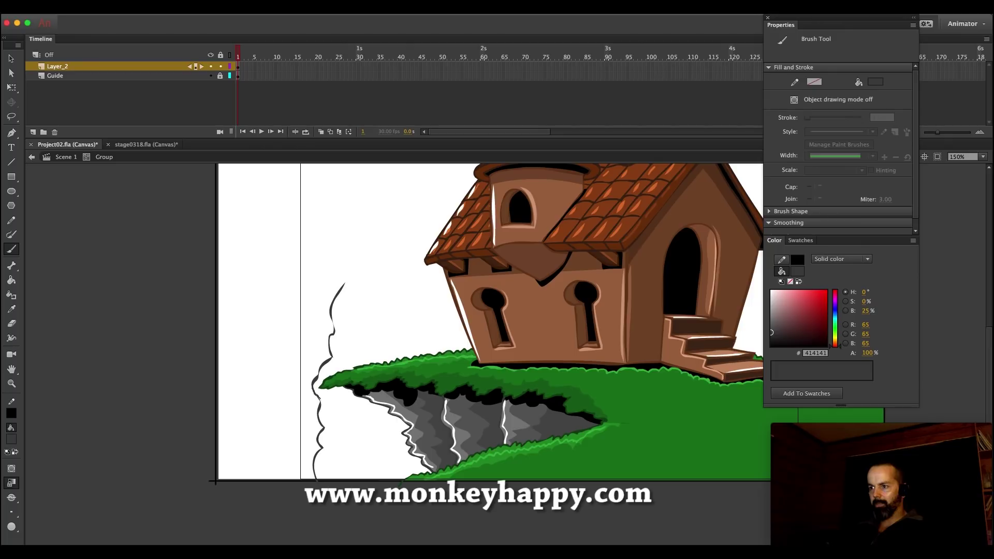
key("ctrl+z")
mouse_move(397, 271)
left_mouse_down()
mouse_move(415, 287)
mouse_move(433, 399)
left_mouse_up()
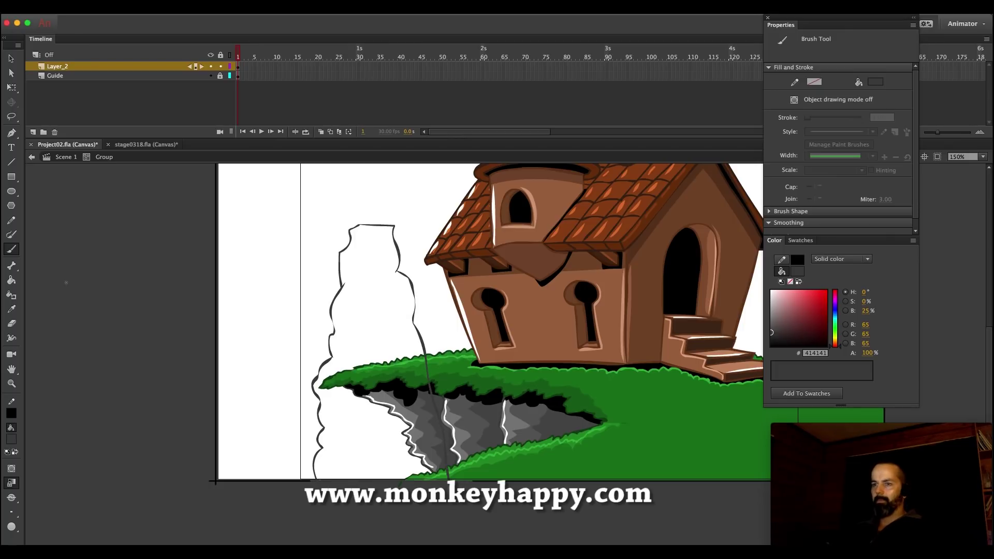
Fill the rock pillar with the mid grey (#7D7D7D) sampled from the cliff face
left_click(11, 281)
left_click(12, 309)
left_click(406, 411)
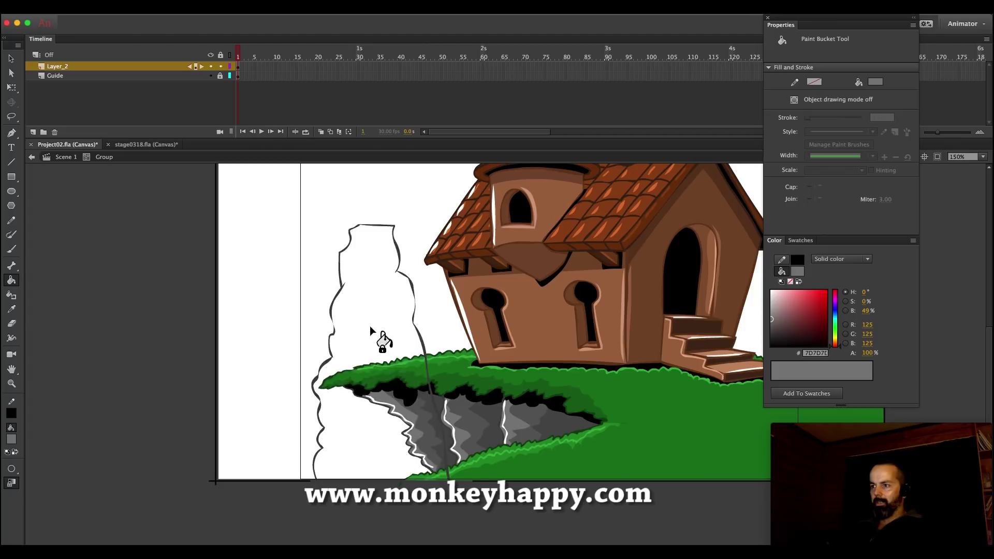
left_click(383, 343)
Pencil two jagged vertical boundary lines on the rock pillar, marking off its left highlight and right shadow areas
key("shift+y")
mouse_move(324, 487)
left_mouse_down()
mouse_move(324, 461)
mouse_move(359, 438)
mouse_move(336, 431)
mouse_move(327, 406)
left_mouse_up()
mouse_move(365, 362)
left_mouse_down()
mouse_move(343, 358)
mouse_move(341, 339)
mouse_move(358, 332)
mouse_move(357, 293)
left_mouse_up()
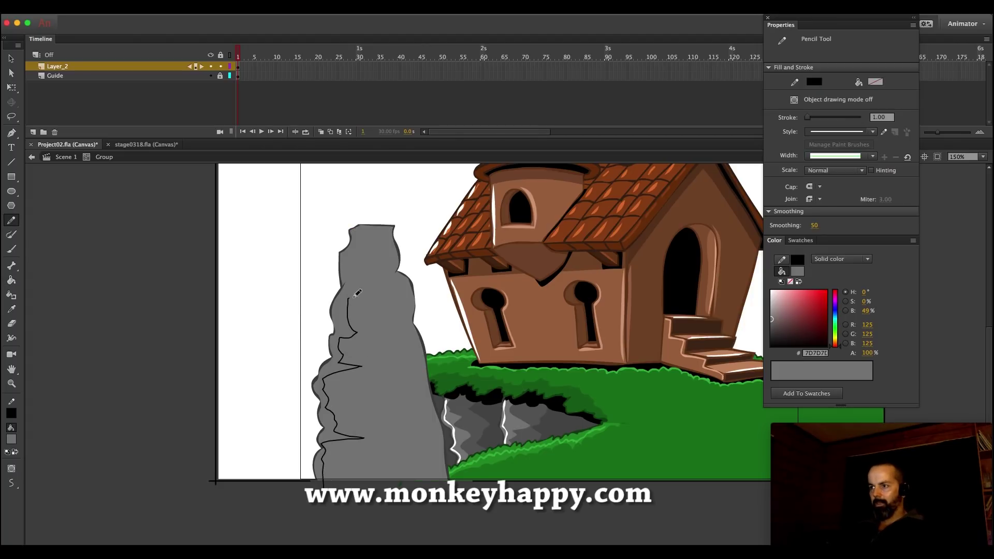
left_click_drag(356, 239, 463, 218)
mouse_move(387, 481)
left_mouse_down()
mouse_move(388, 455)
mouse_move(420, 434)
mouse_move(372, 395)
mouse_move(410, 365)
mouse_move(389, 330)
mouse_move(392, 293)
left_mouse_up()
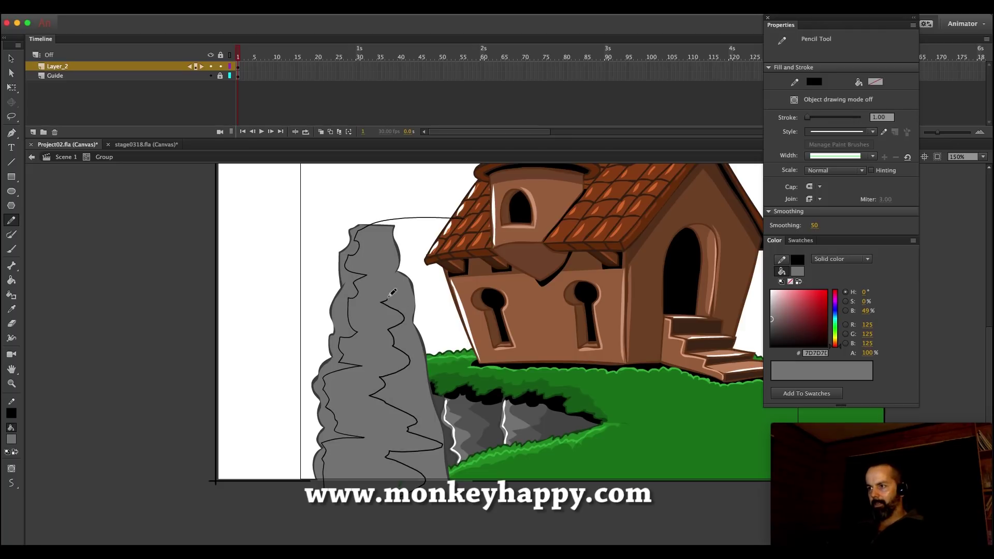
left_click_drag(383, 227, 342, 209)
Fill the pillar's right area with darker grey (#636363) and its left areas with light grey (#B5B5B5)
left_click(12, 279)
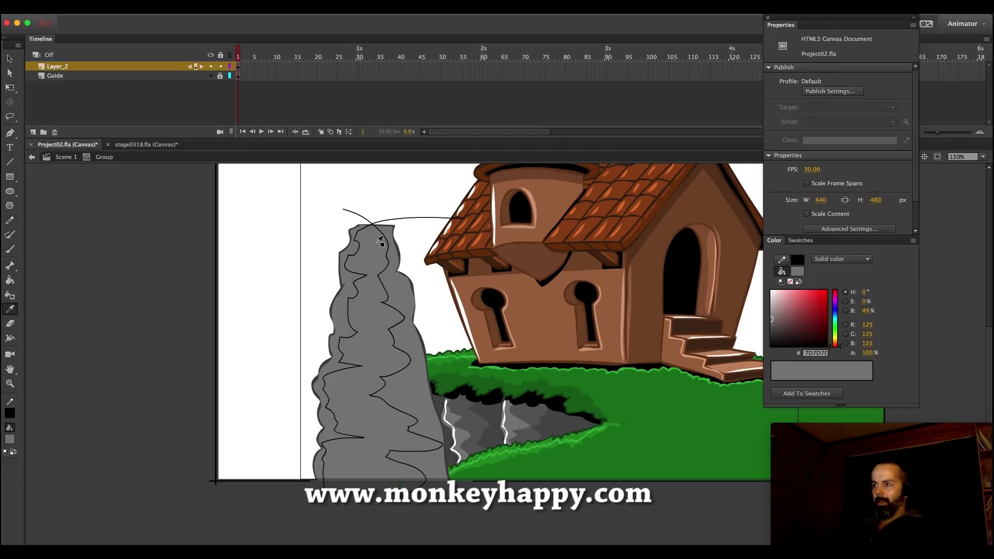
left_click(772, 325)
left_click(409, 295)
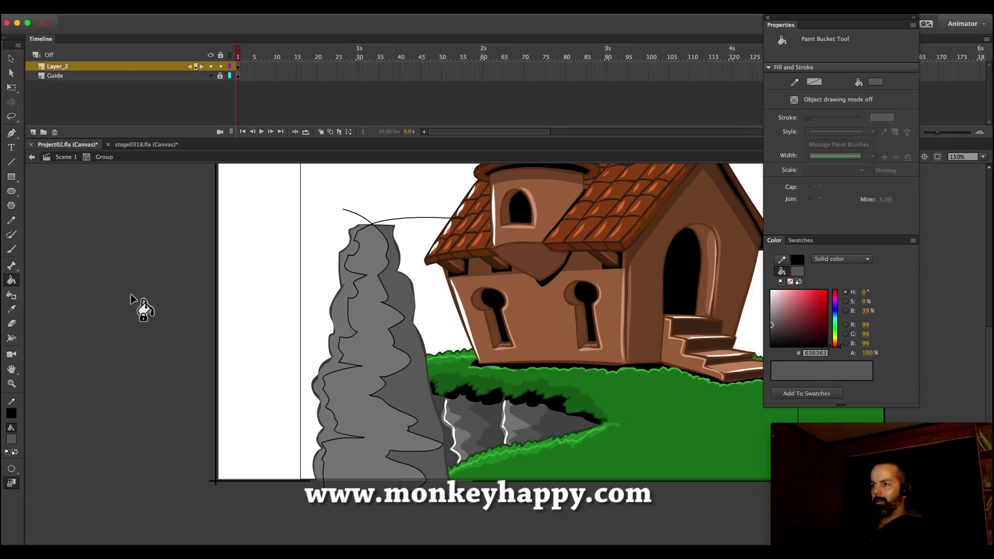
left_click(13, 308)
left_click(374, 342)
left_click_drag(772, 307, 760, 306)
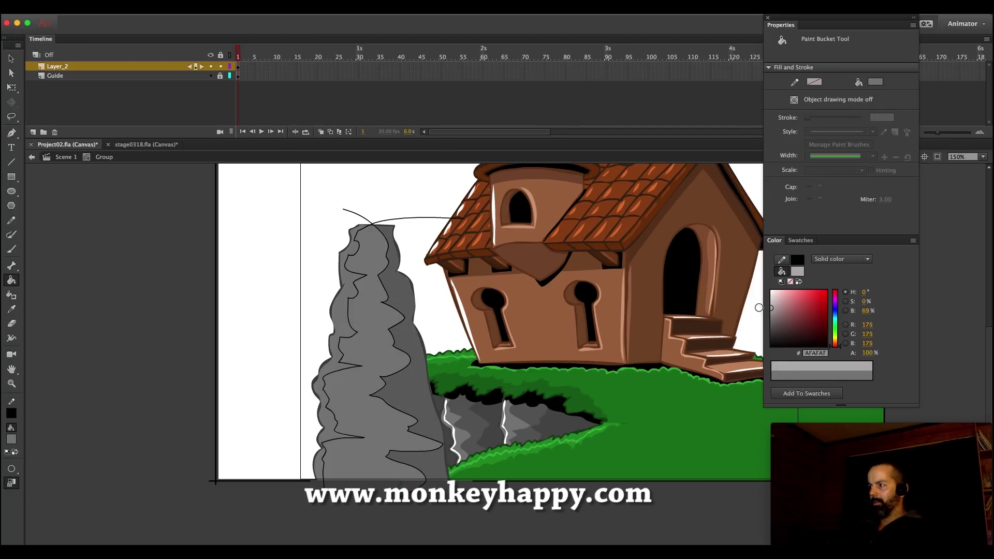
left_click(337, 320)
Delete the black pencil boundary lines from the rock pillar
key("v")
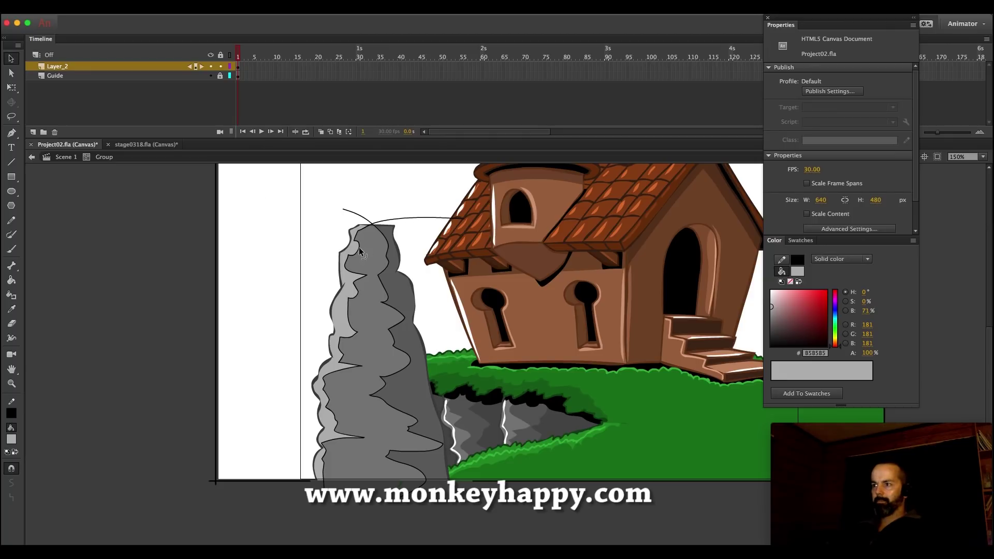
double_click(362, 252)
key("Delete")
Brush white (#FFFFFF) highlights down the left edge of the rock pillar
key("k")
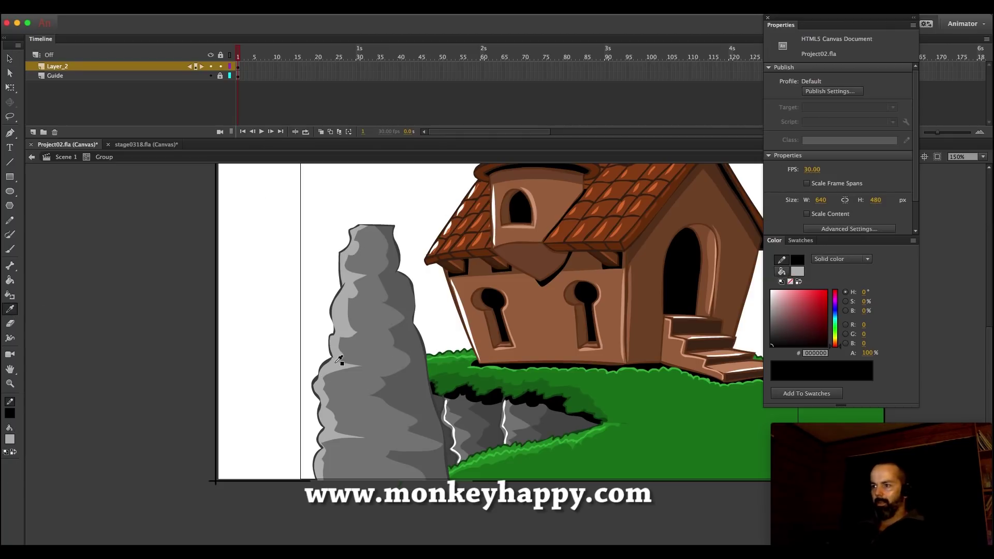
left_click(772, 291)
key("b")
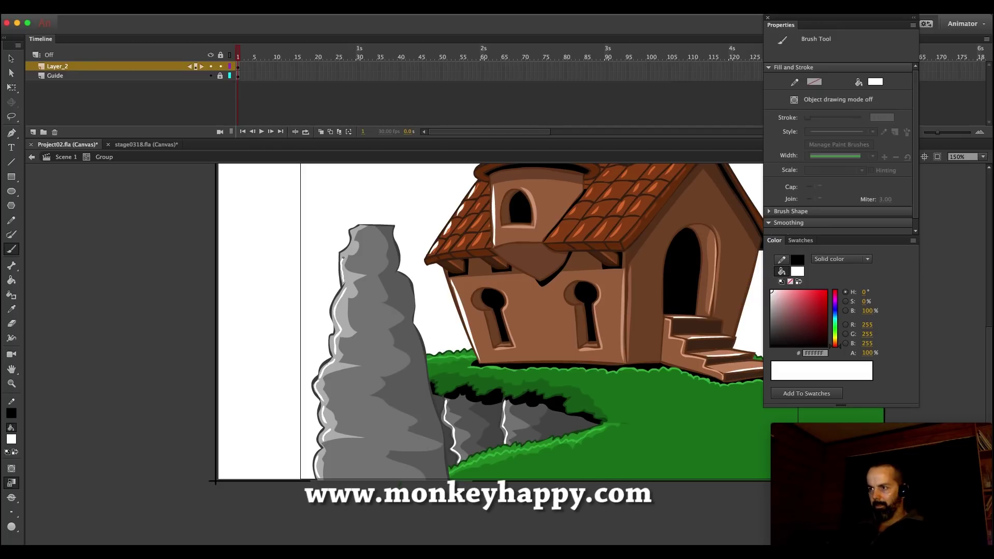
Brush darker grey (#636363) crease lines across the rock pillar's face
key("i")
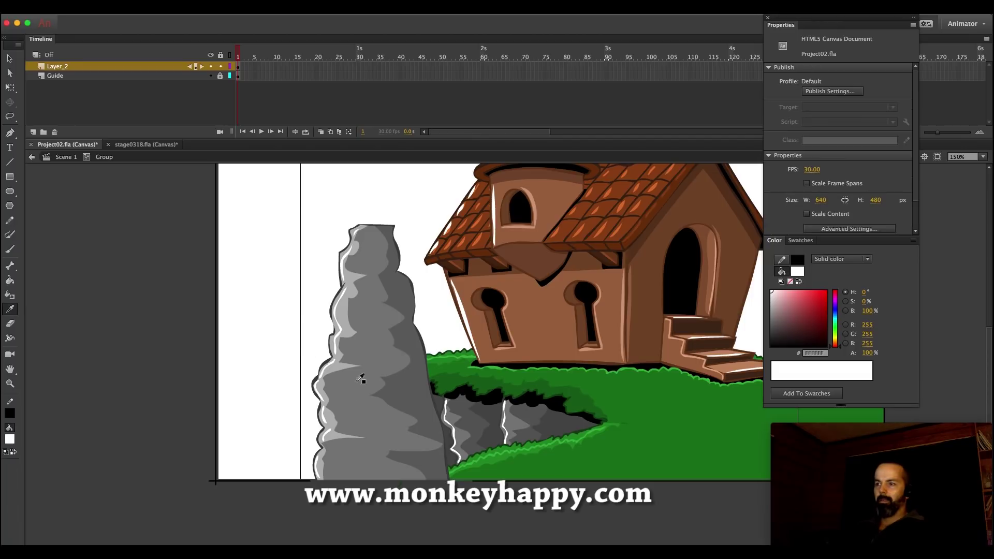
left_click(394, 413)
key("b")
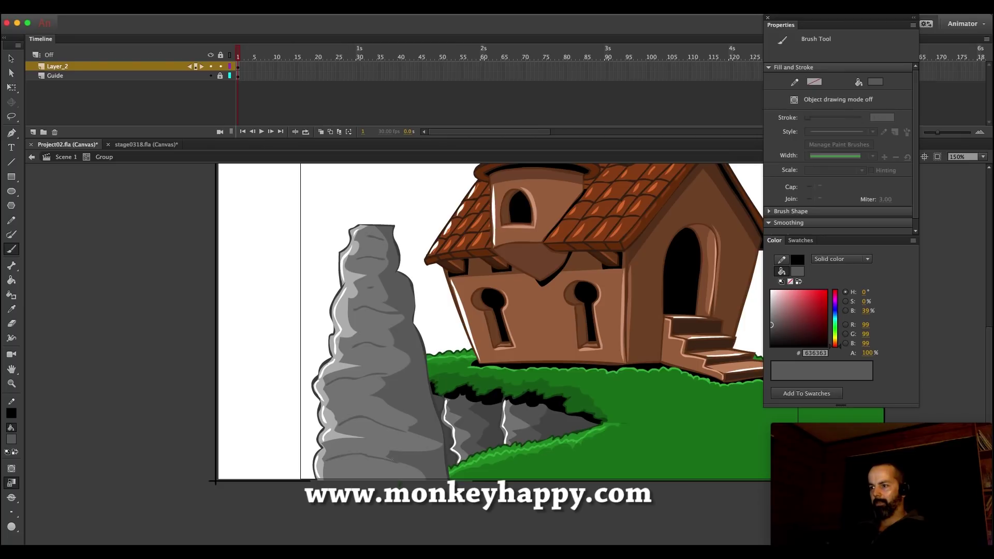
Brush thin light grey (#B5B5B5) highlights alongside the creases on the rock pillar
key("i")
left_click(339, 439)
key("b")
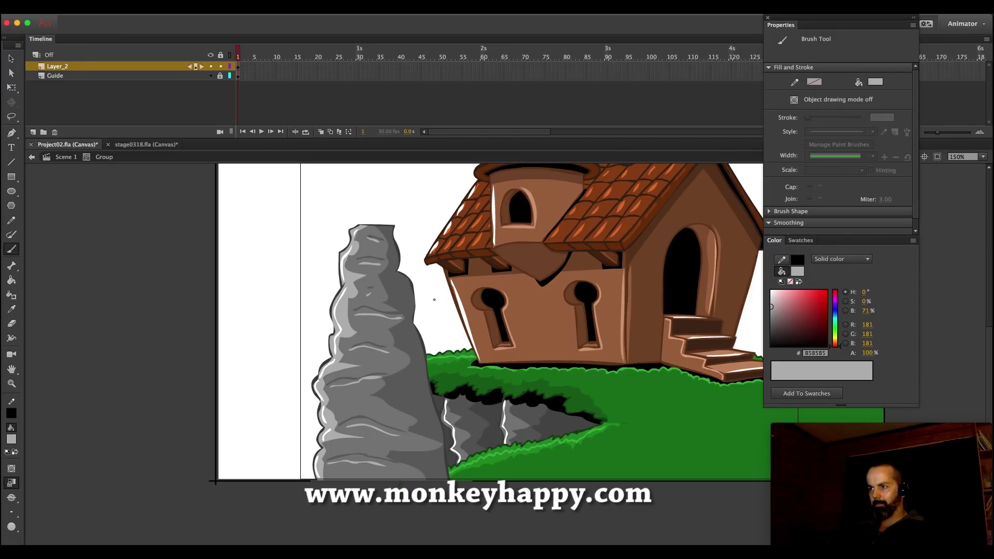
Brush a thin light grey (#B5B5B5) highlight down the right edge of the rock pillar and leave its group
left_click_drag(422, 383, 417, 337)
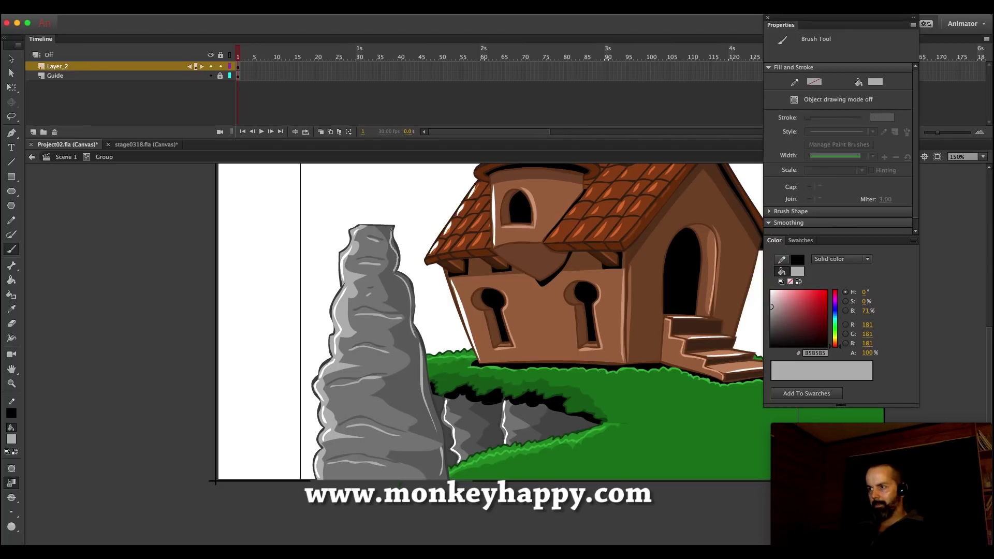
left_click(12, 59)
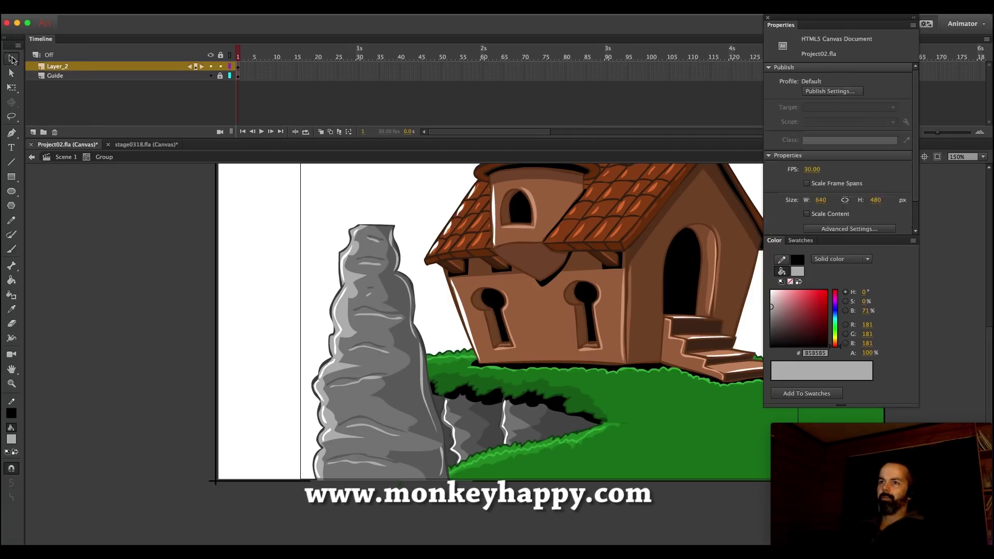
left_click(378, 308)
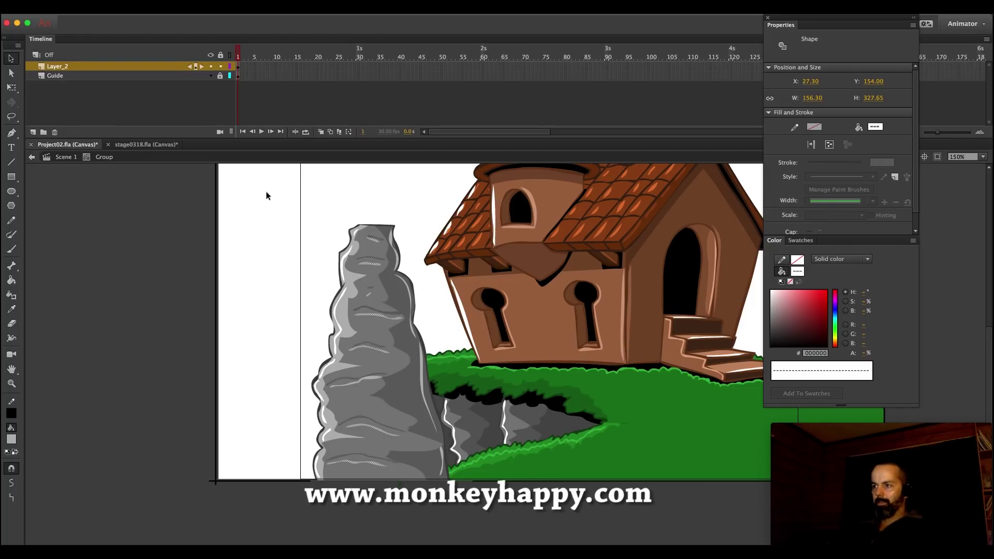
left_click_drag(267, 196, 519, 504)
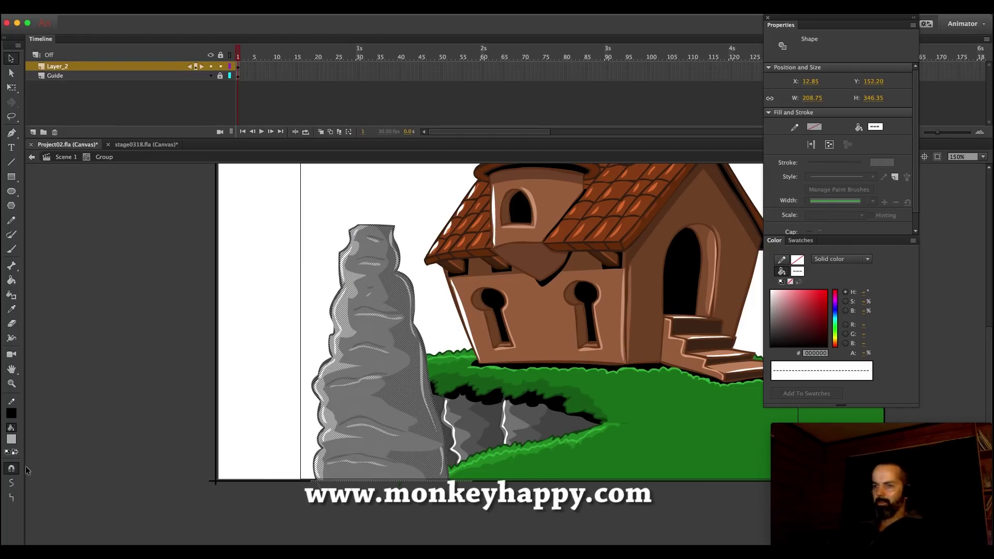
left_click(279, 351)
left_click(77, 158)
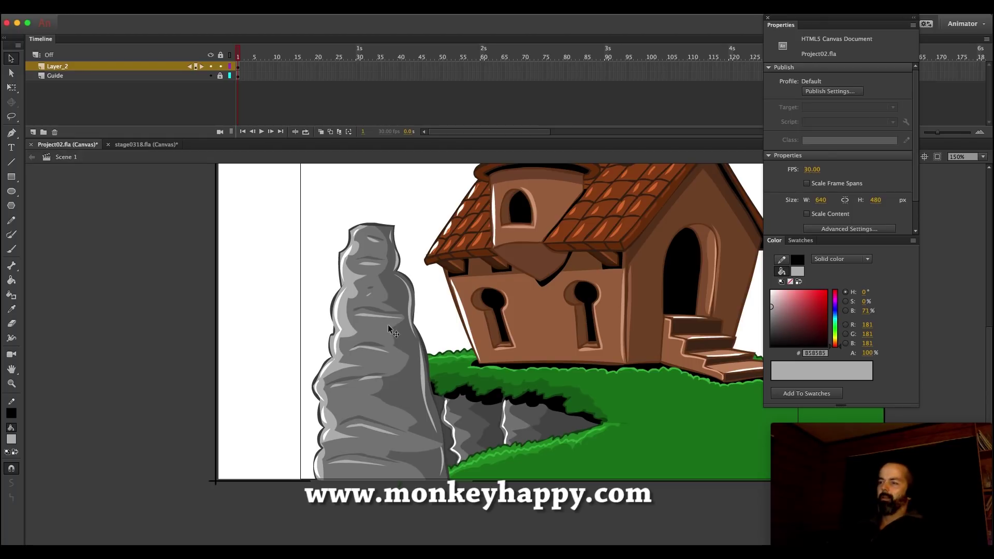
Convert the rock pillar group to a Movie Clip symbol named "cliff" and send it behind the grassy hill
left_click(388, 327)
key("ctrl+Down")
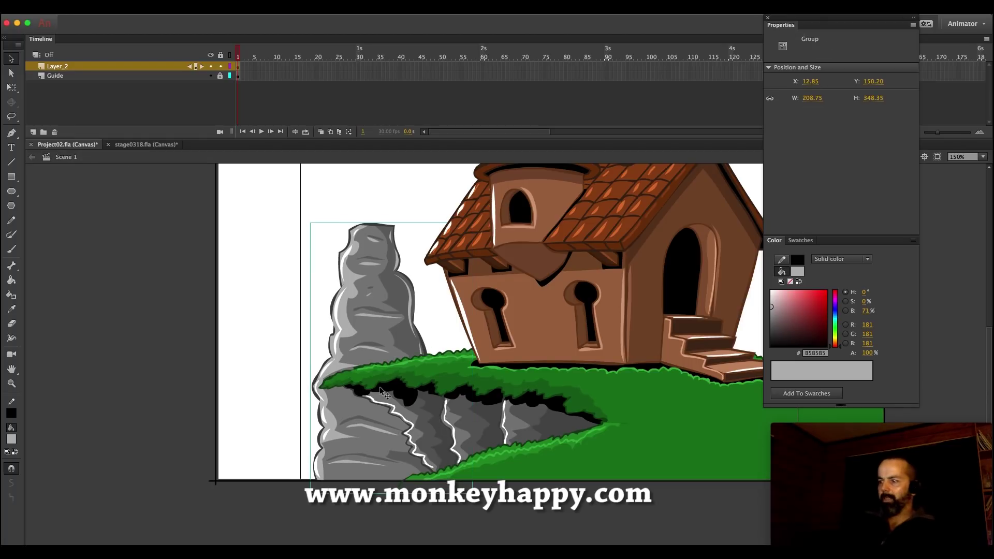
left_click(190, 6)
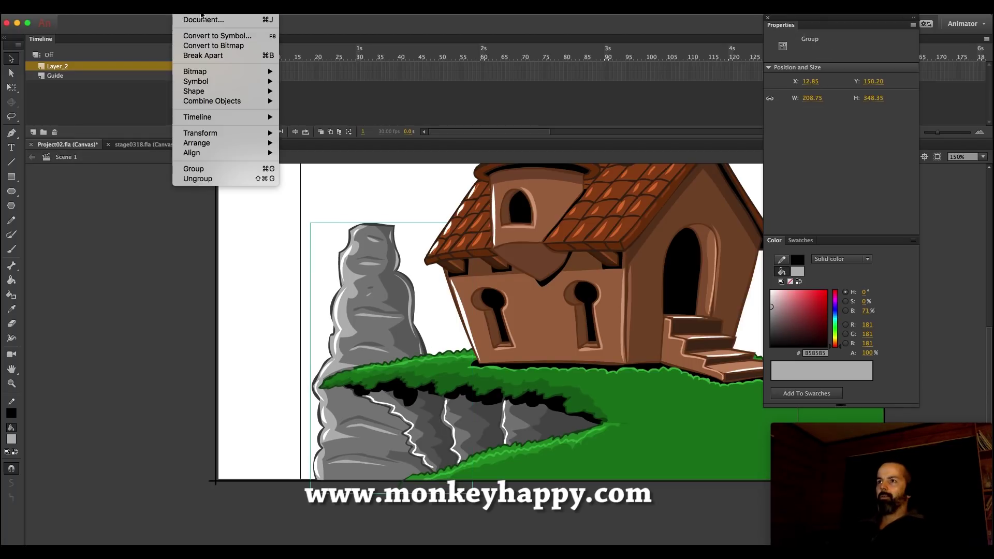
left_click(213, 37)
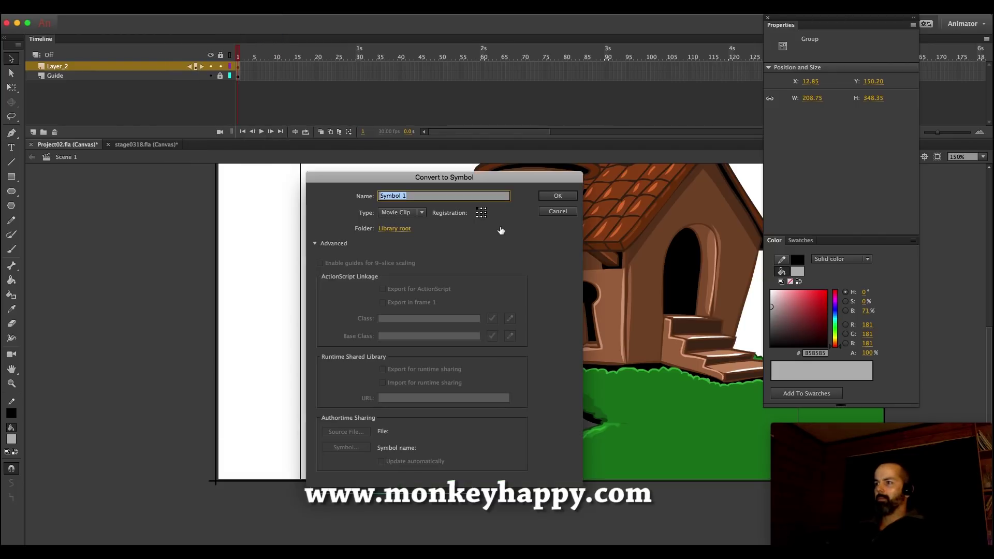
type("cliff")
key("Return")
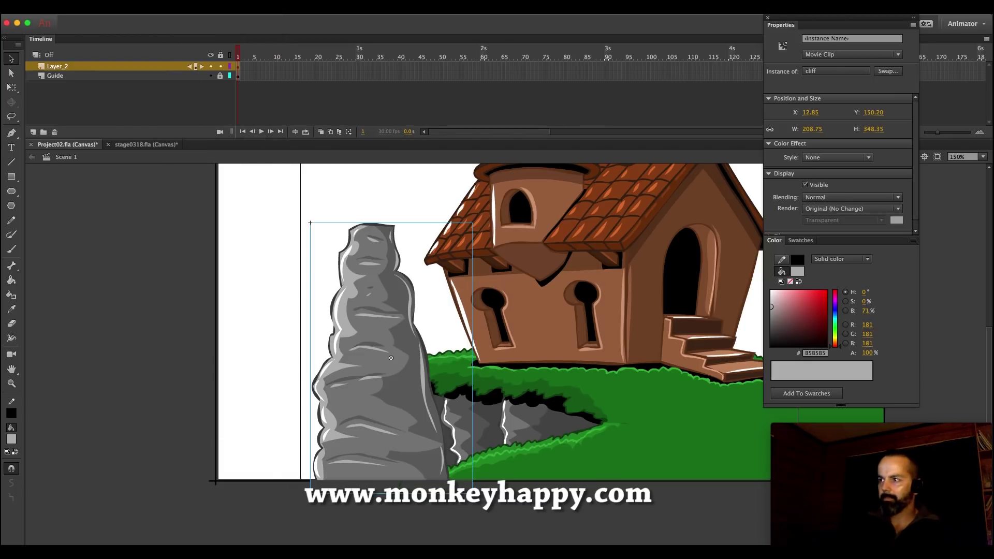
key("ctrl+shift+Down")
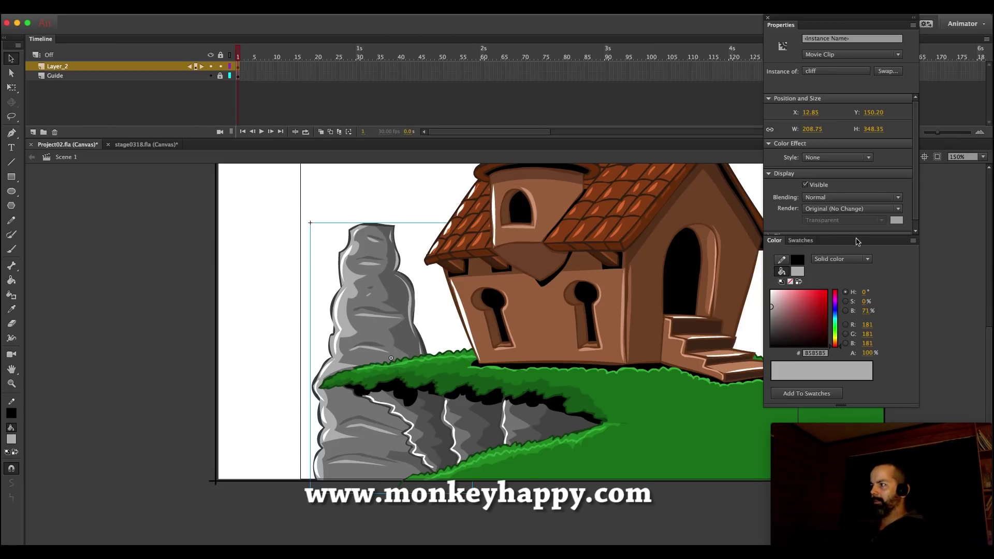
Apply a Blur filter to the cliff movie clip
left_click_drag(848, 233, 851, 278)
left_click(776, 236)
scroll(786, 256, "down", 1)
left_click(772, 200)
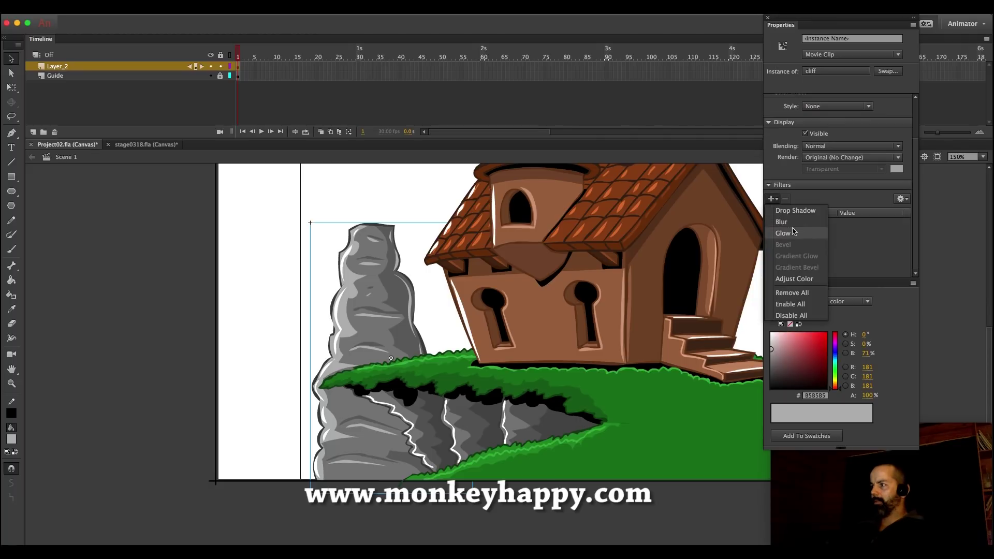
left_click(791, 221)
left_click(203, 280)
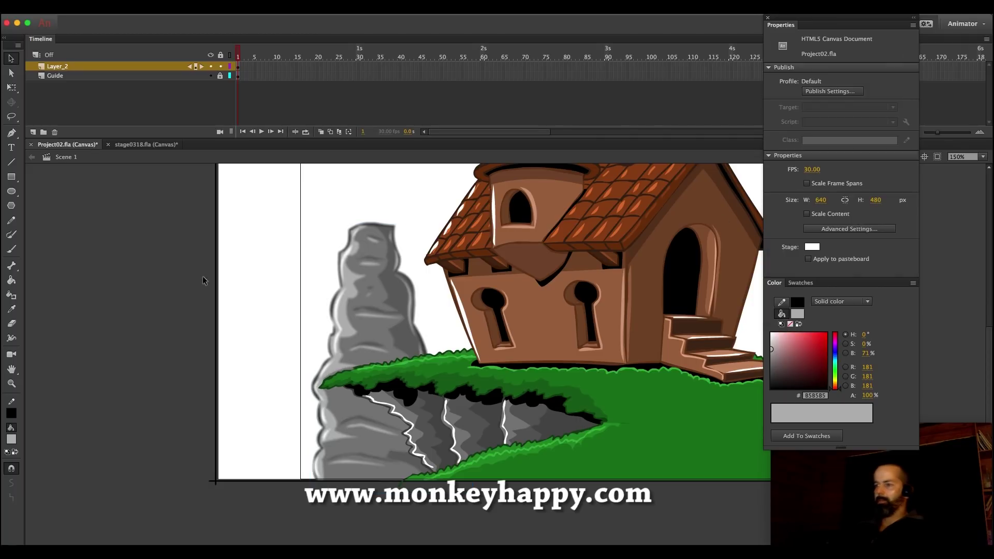
Open the blurred cliff symbol for editing in place, close up on the rock pillar's tip
left_click(368, 329)
left_click(11, 384)
left_click(519, 380)
left_click_drag(705, 421, 453, 236)
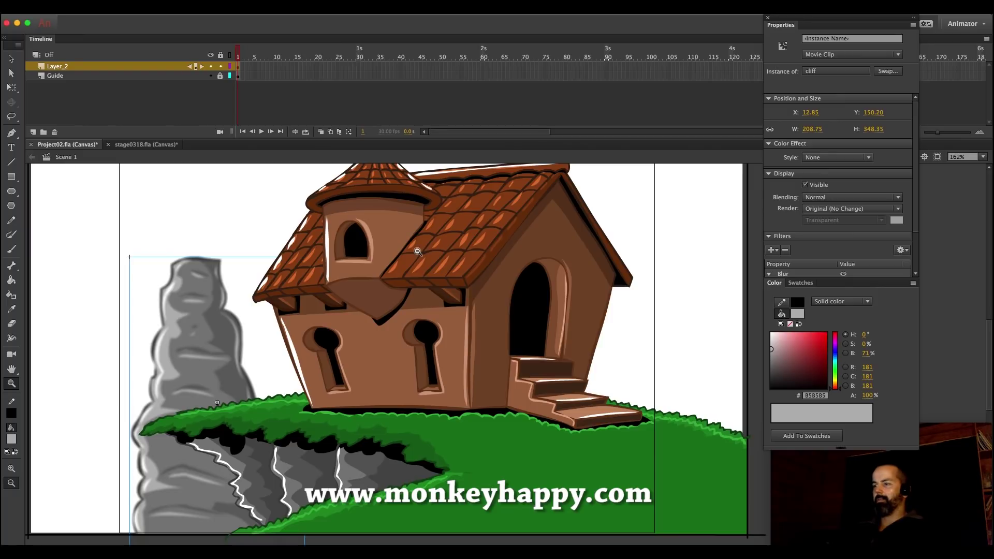
key("v")
left_click(245, 258)
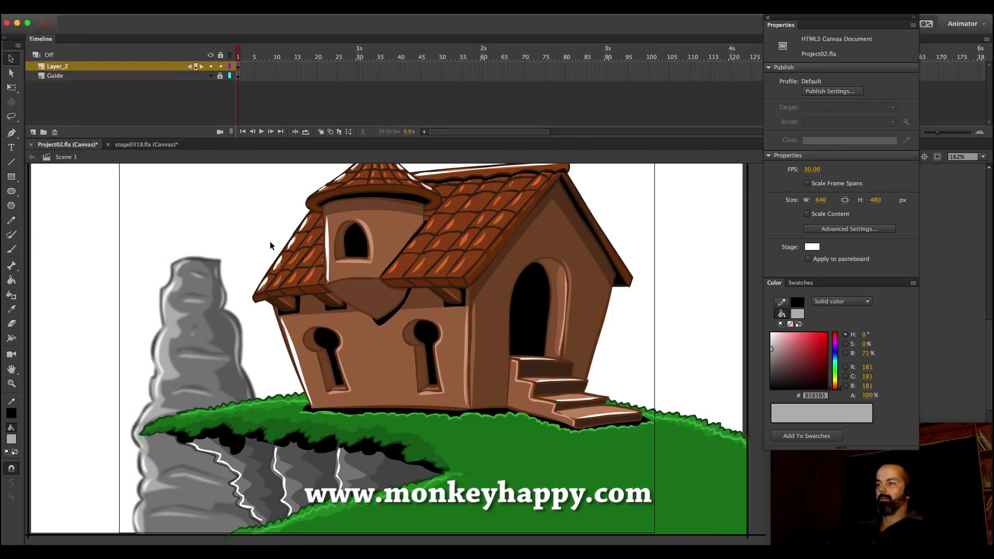
left_click(226, 313)
double_click(243, 312)
key("z")
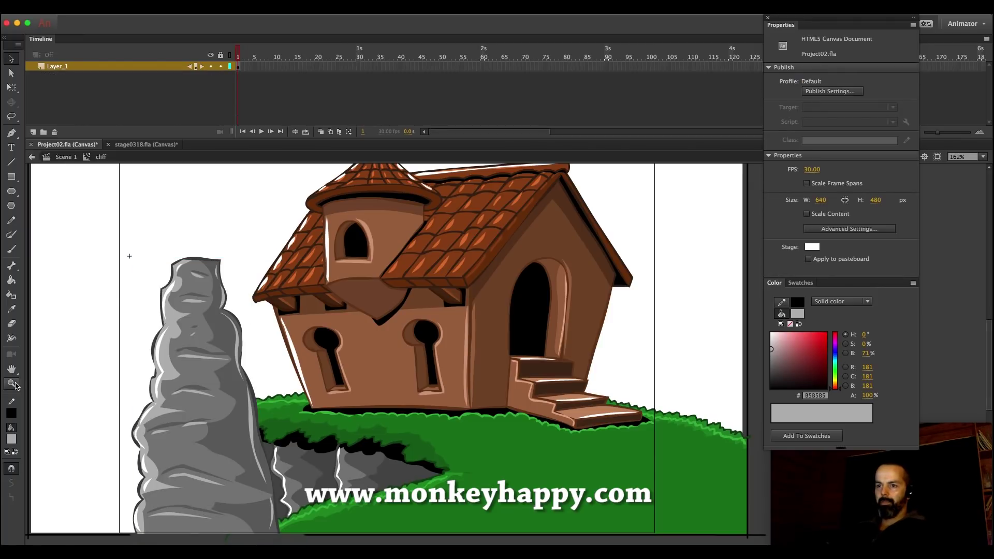
left_click_drag(363, 329, 388, 331)
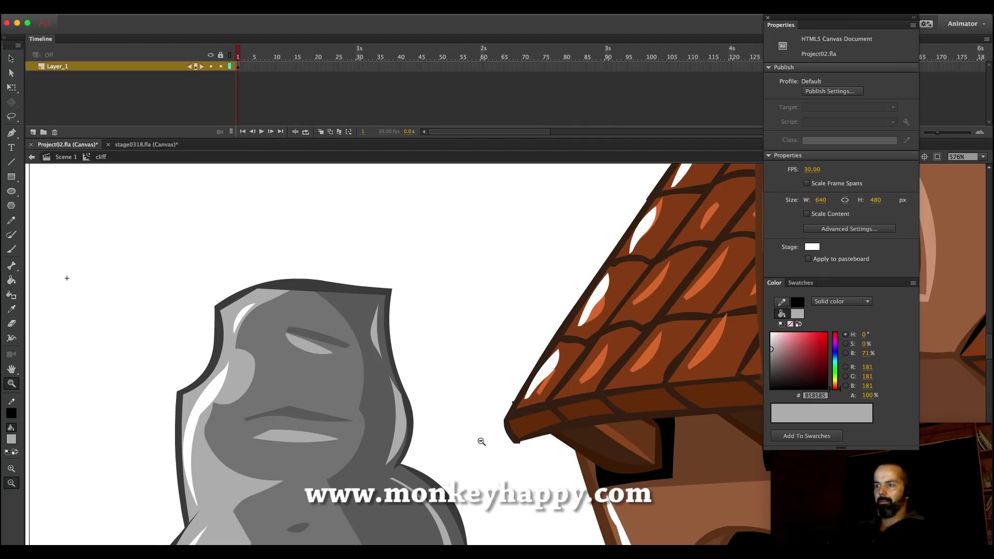
Sample the hill grass outline's dark green (#0E430F) and brush a bumpy grass cap outline over the rock pillar's tip
scroll(481, 442, "down", 10)
left_click(10, 309)
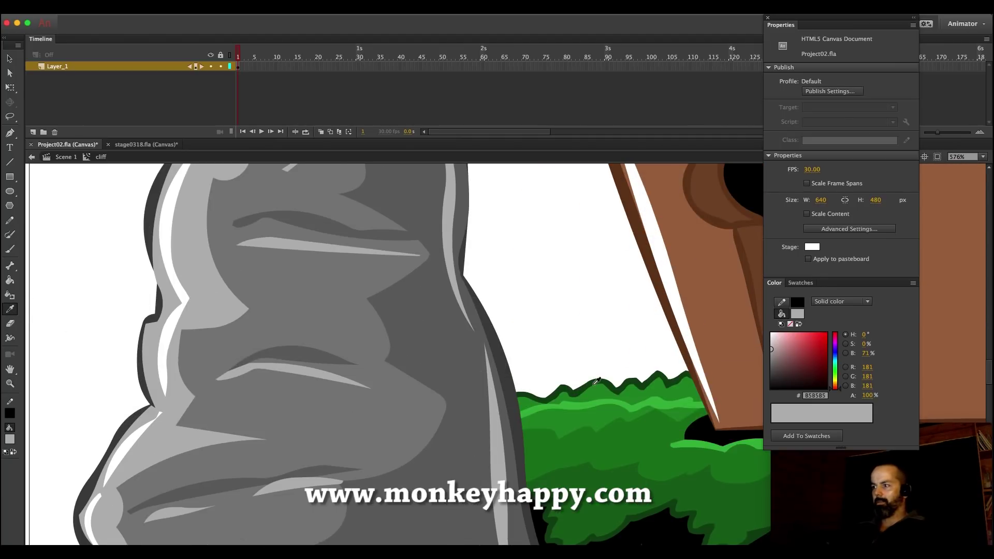
left_click(596, 382)
scroll(429, 358, "up", 10)
key("b")
mouse_move(222, 429)
left_mouse_down()
mouse_move(199, 450)
mouse_move(389, 453)
mouse_move(329, 401)
mouse_move(239, 408)
mouse_move(222, 431)
left_mouse_up()
scroll(117, 314, "down", 3)
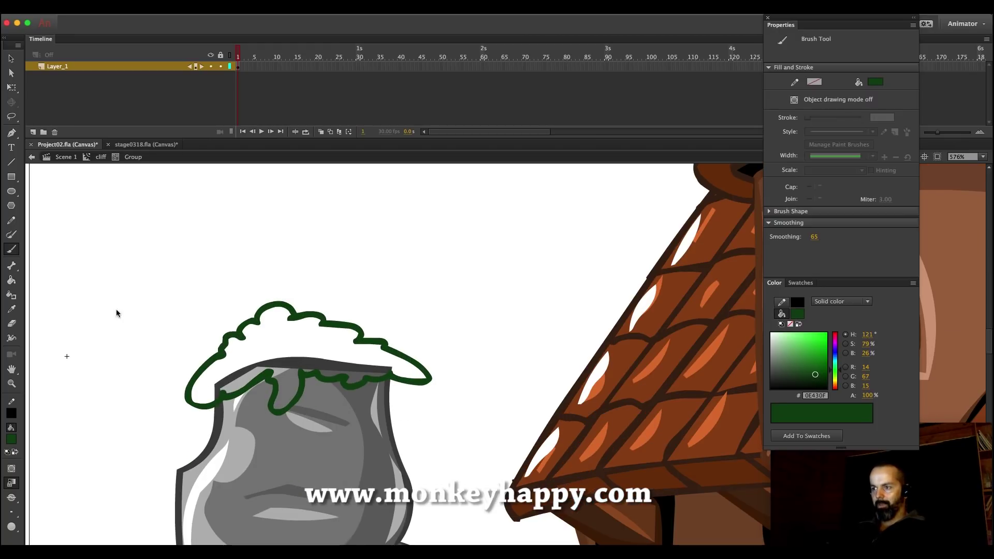
Fill the grass cap outline on the pillar with the mid green (#218924) sampled from the hill's grass
left_click(11, 310)
scroll(526, 462, "down", 10)
left_click(554, 476)
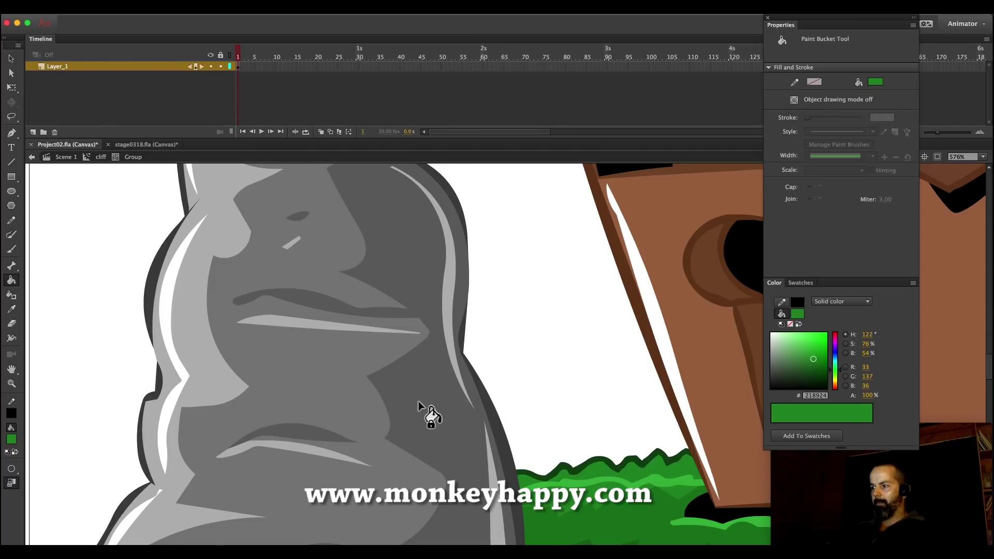
scroll(421, 406, "up", 10)
left_click(329, 254)
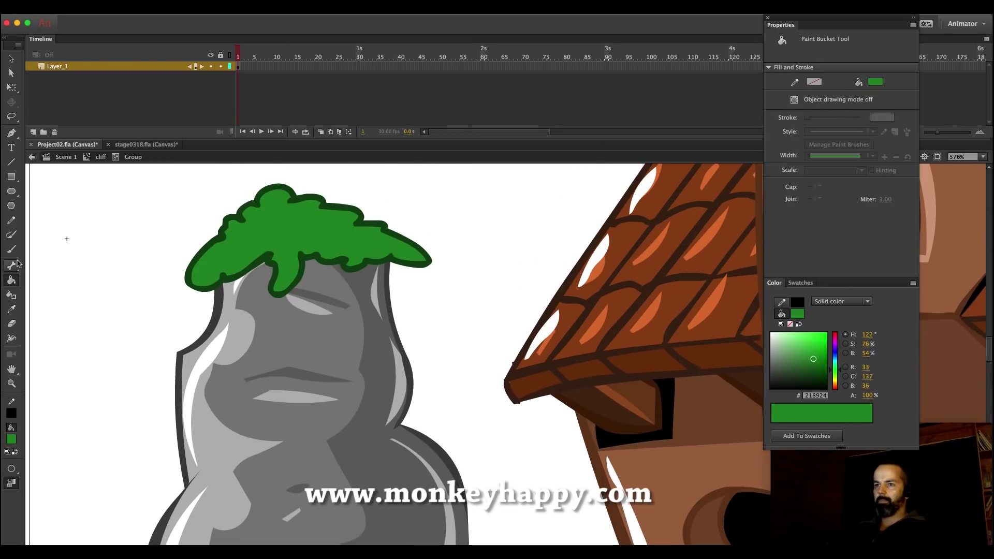
Pencil a jagged black shadow boundary across the rock just below the grass cap
left_click(12, 221)
mouse_move(210, 297)
left_mouse_down()
mouse_move(273, 320)
mouse_move(296, 315)
left_mouse_up()
key("super+z")
mouse_move(211, 280)
left_mouse_down()
mouse_move(223, 314)
mouse_move(255, 304)
mouse_move(304, 319)
mouse_move(337, 277)
mouse_move(387, 280)
mouse_move(391, 240)
left_mouse_up()
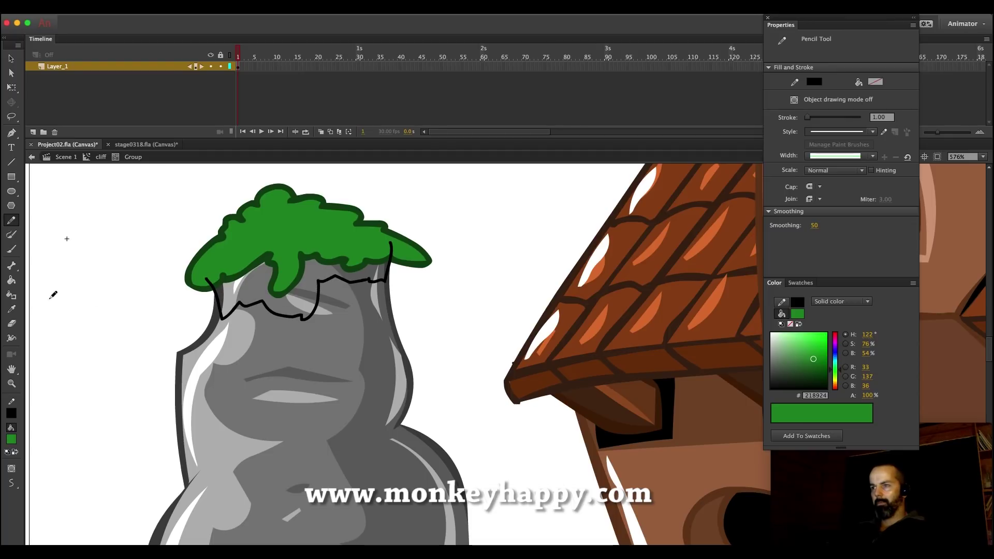
Fill the shadow area between the grass cap and the pencil boundary with black (#000000)
left_click(12, 280)
left_click(344, 279)
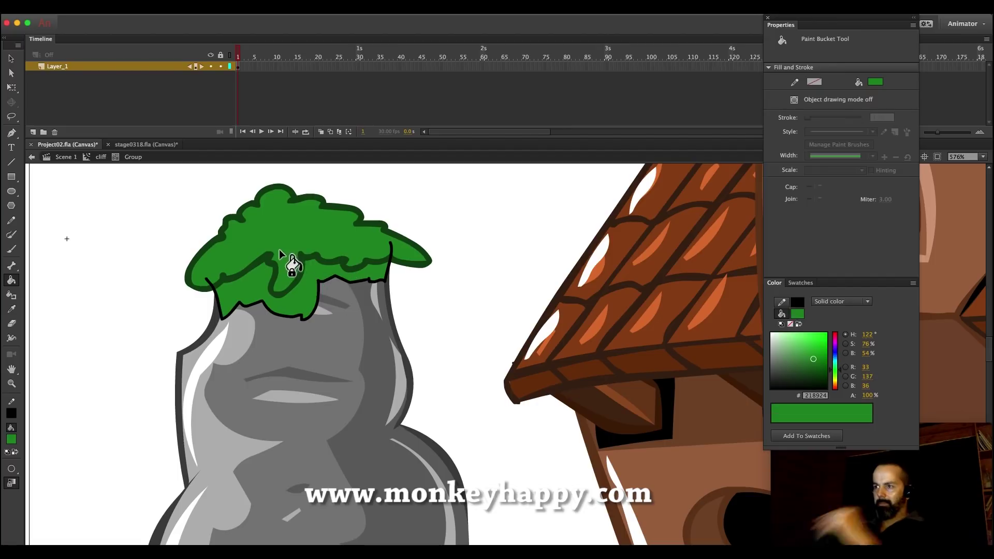
key("v")
mouse_move(815, 366)
left_mouse_down()
mouse_move(520, 439)
mouse_move(126, 330)
left_mouse_up()
left_click(12, 309)
left_click(322, 304)
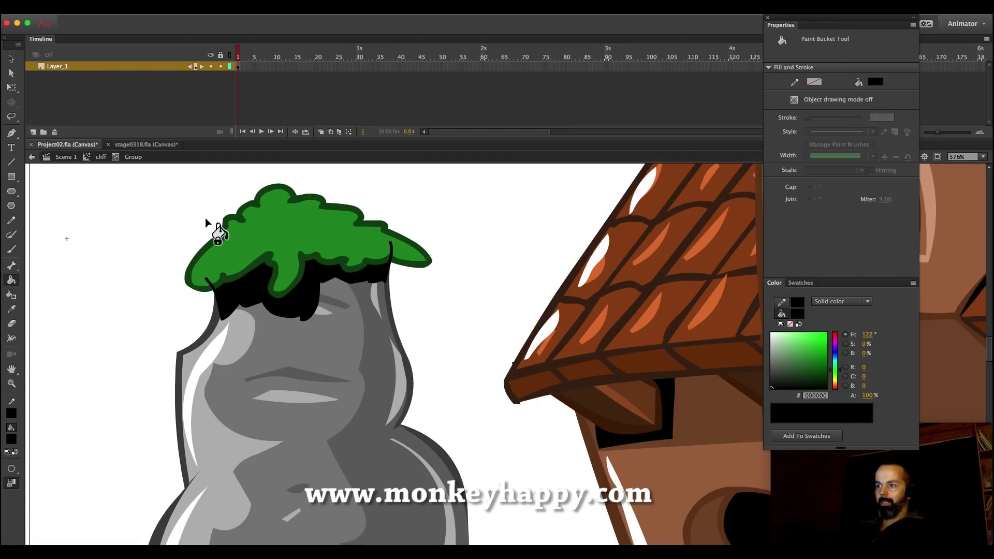
Remove the leftover pencil line ends at both sides of the grass cap's shadow and leave its group
key("v")
double_click(326, 316)
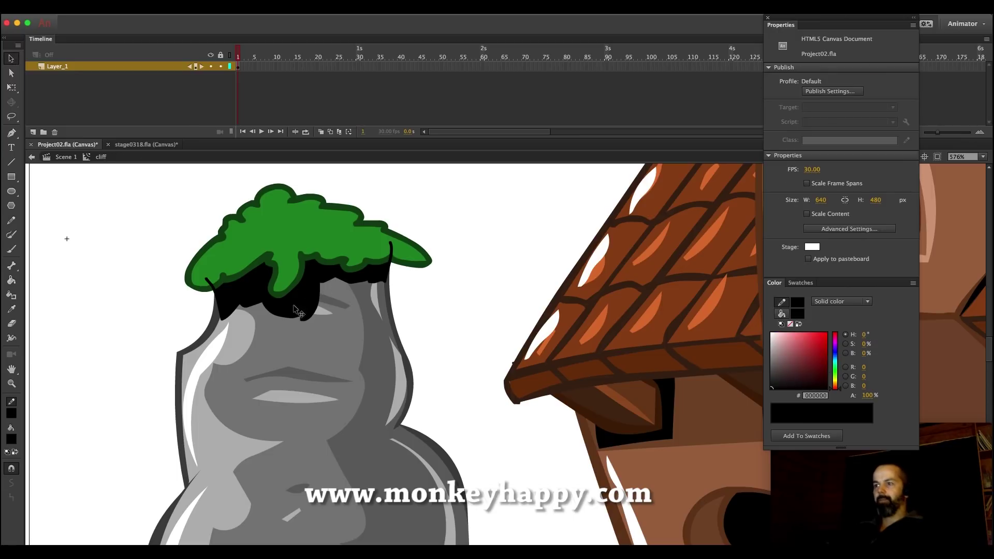
double_click(294, 322)
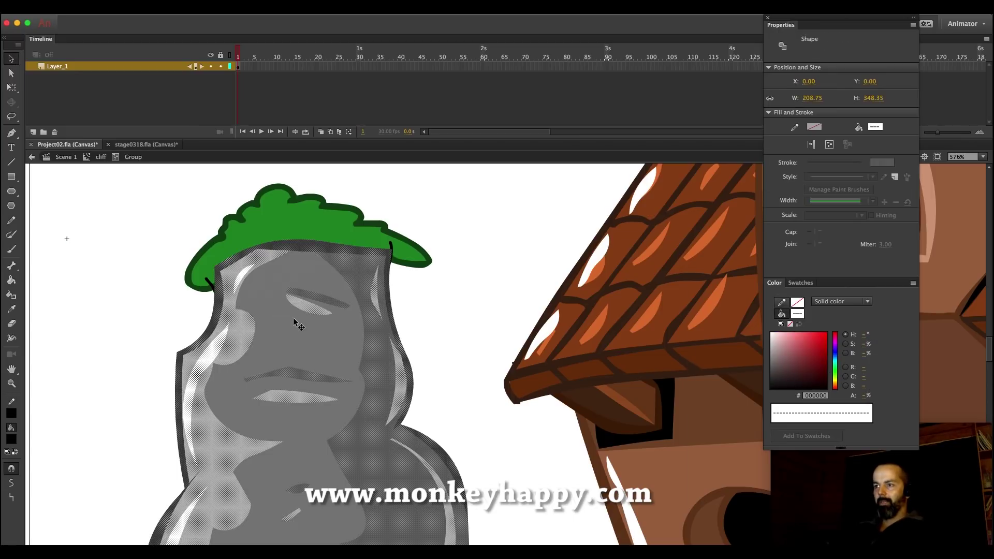
left_click(97, 157)
double_click(220, 301)
left_click(141, 200)
left_click(98, 158)
left_click(106, 236)
Brush a wavy white (#FFFFFF) highlight inside the grass cap, following its upper edge
key("i")
left_click(611, 470)
key("b")
mouse_move(409, 255)
left_mouse_down()
mouse_move(315, 208)
mouse_move(295, 214)
mouse_move(272, 204)
mouse_move(208, 264)
left_mouse_up()
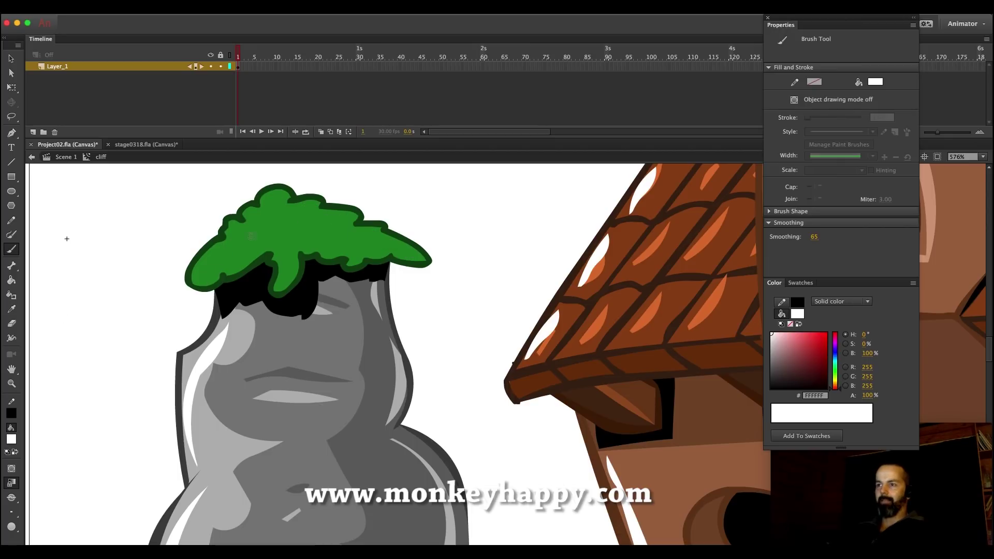
left_click(11, 59)
double_click(293, 234)
left_click(293, 235)
key("b")
mouse_move(410, 255)
left_mouse_down()
mouse_move(329, 215)
mouse_move(292, 215)
mouse_move(281, 197)
mouse_move(271, 221)
mouse_move(200, 274)
left_mouse_up()
Recolour the grass cap's white highlight with the light green (#36B23C) sampled from the hill's grass
left_click(18, 386)
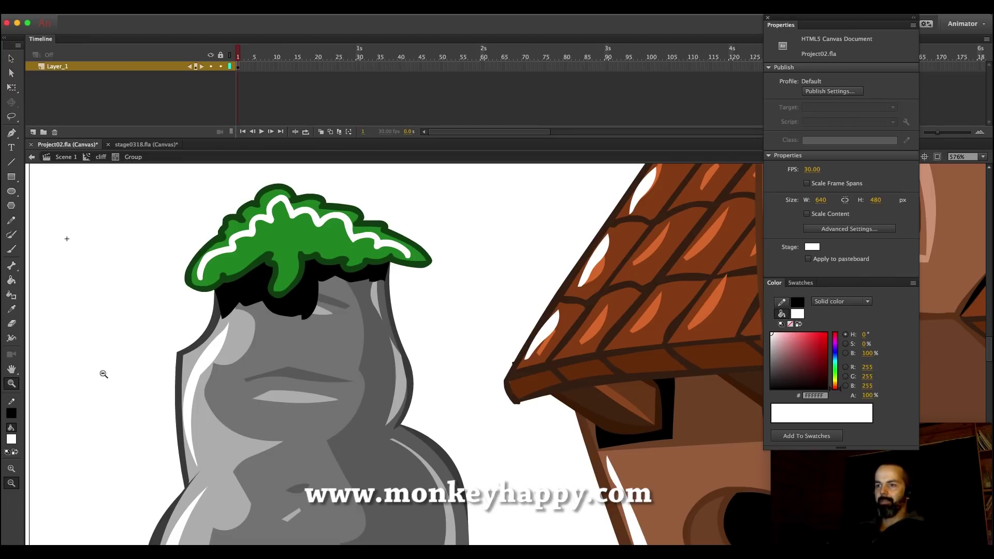
left_click(467, 359)
left_click(503, 358)
left_click(575, 358)
left_click_drag(675, 484, 379, 299)
left_click(11, 58)
left_click(294, 244)
double_click(298, 244)
left_click(298, 244)
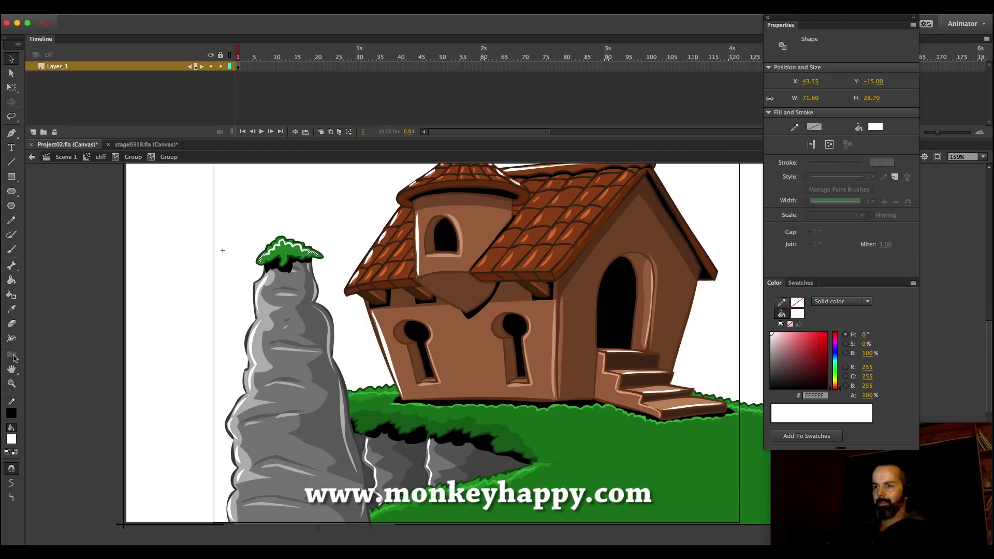
left_click(11, 309)
left_click(418, 401)
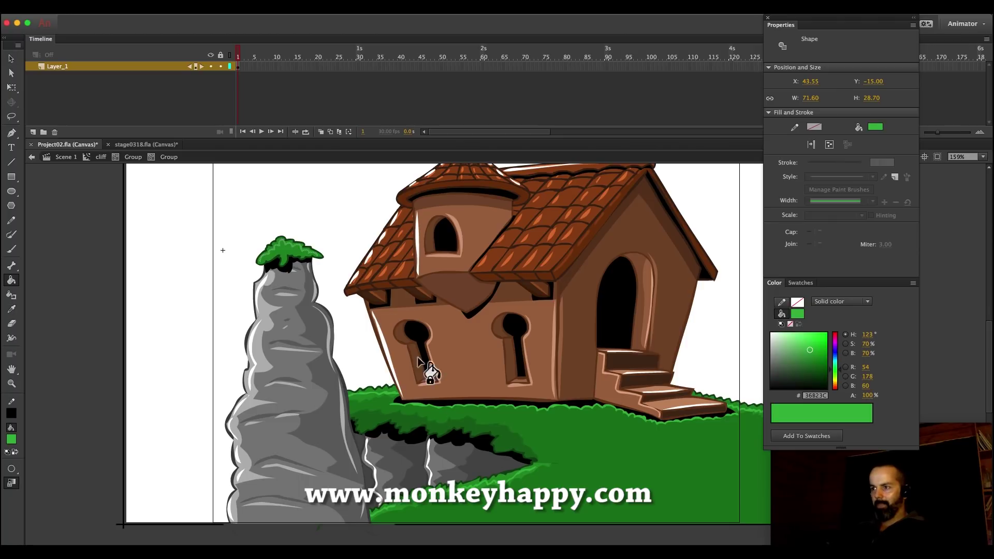
Return to the main scene and move the cliff instance partly behind the house's left side, to about X 83, Y 148
left_click(11, 58)
double_click(196, 232)
left_click(100, 157)
left_click(69, 158)
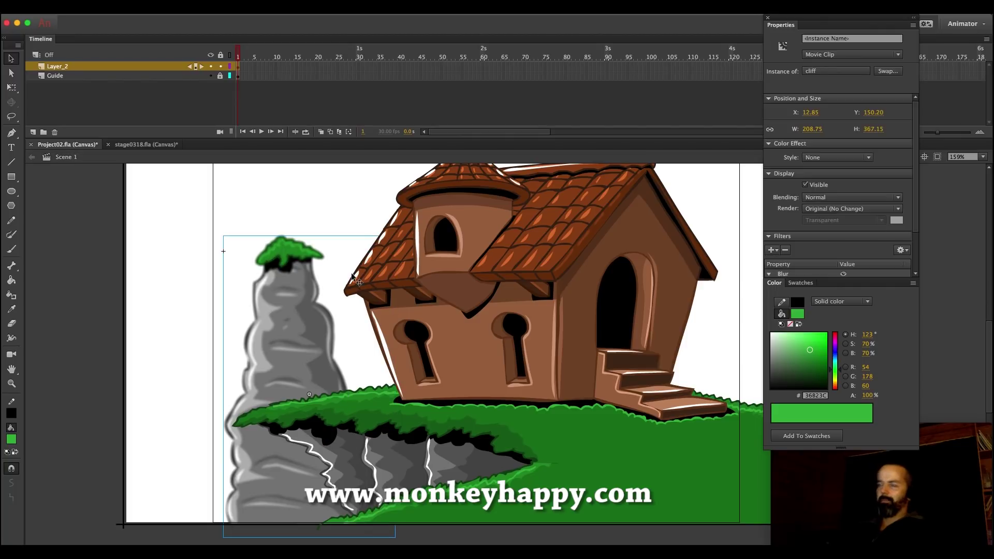
left_click_drag(286, 361, 344, 373)
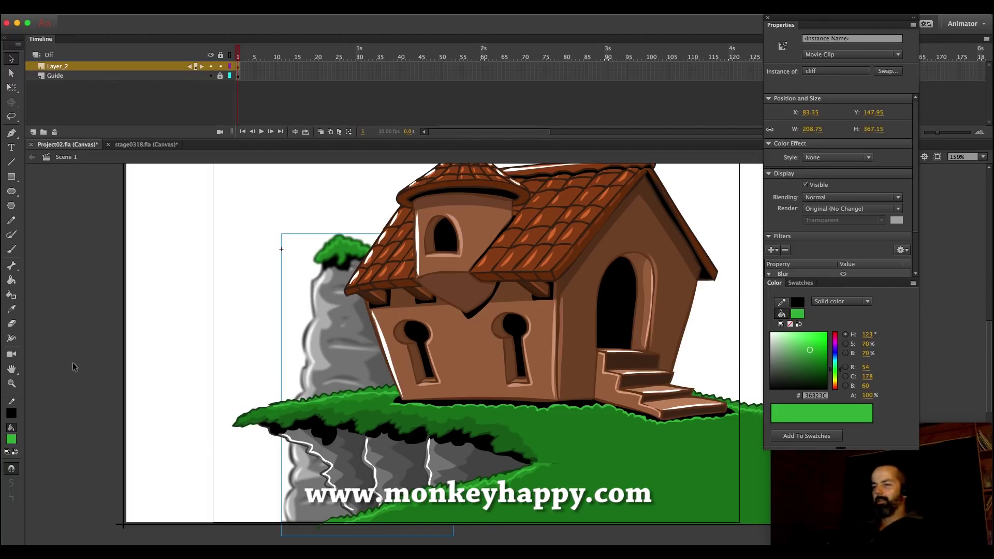
Paste a second cliff instance and place it behind the house's right side at about X 491, Y 80
left_click(11, 384)
left_click(490, 366)
left_click_drag(702, 441, 373, 204)
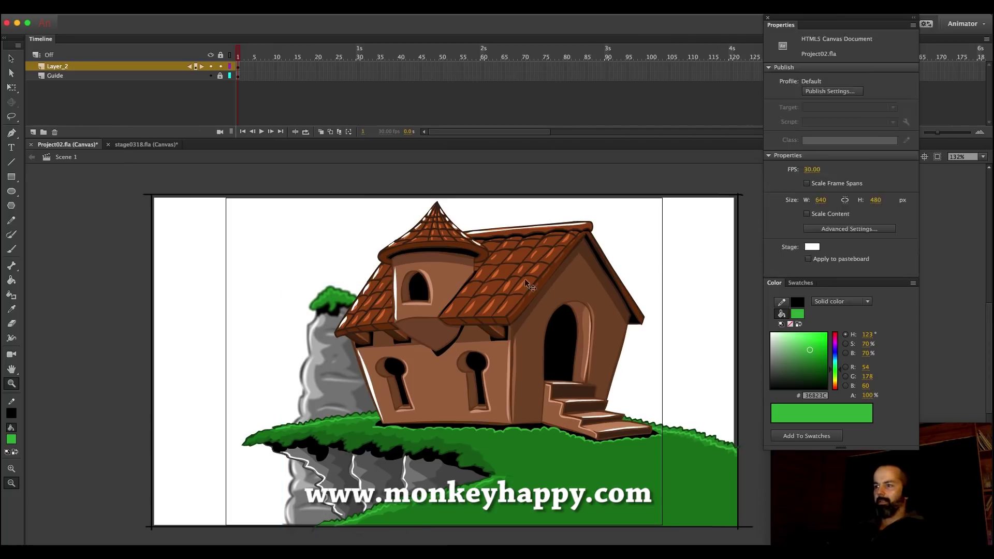
key("ctrl+v")
key("v")
left_click_drag(525, 382, 619, 417)
key("ctrl+Down")
key("ctrl+Down")
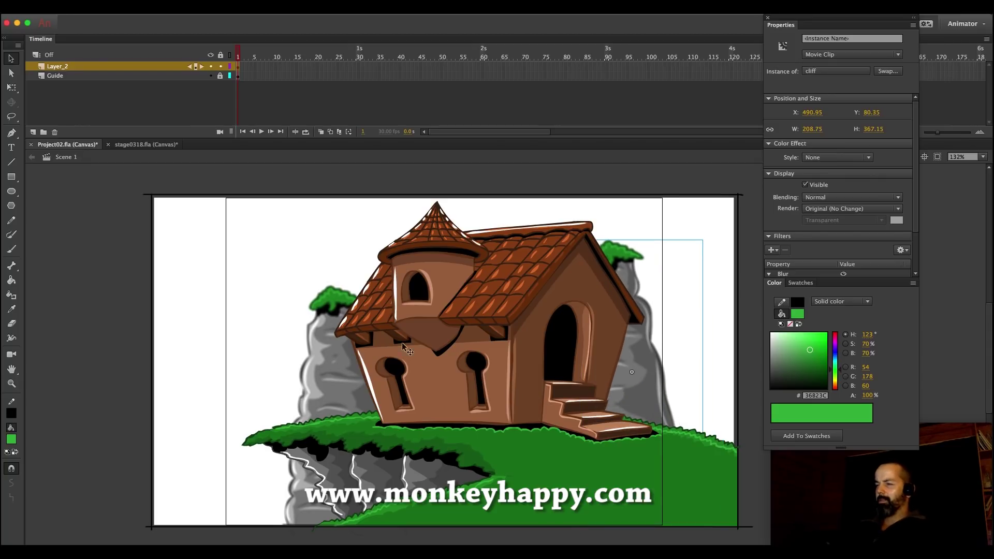
left_click(414, 279)
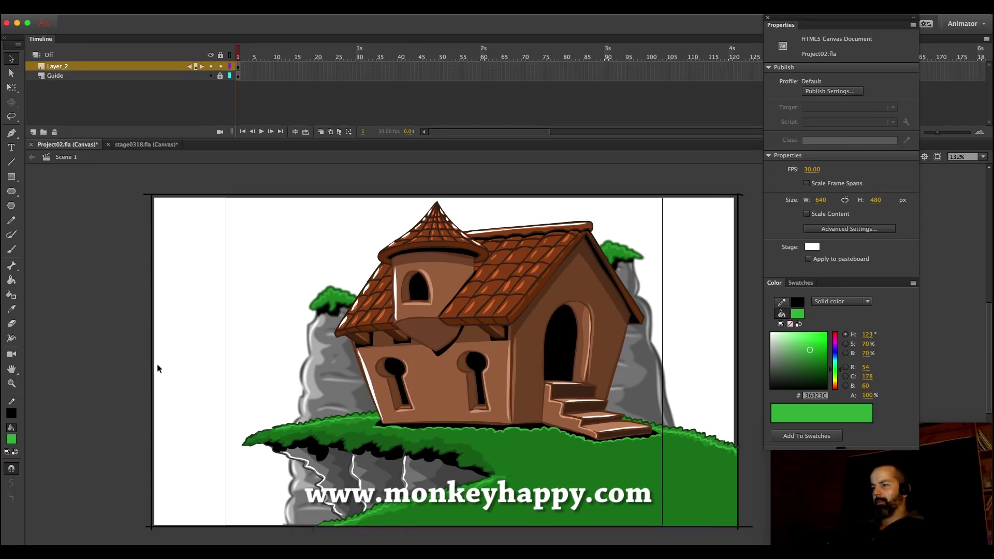
left_click(11, 384)
left_click(582, 421)
left_click_drag(702, 447, 404, 269)
key("v")
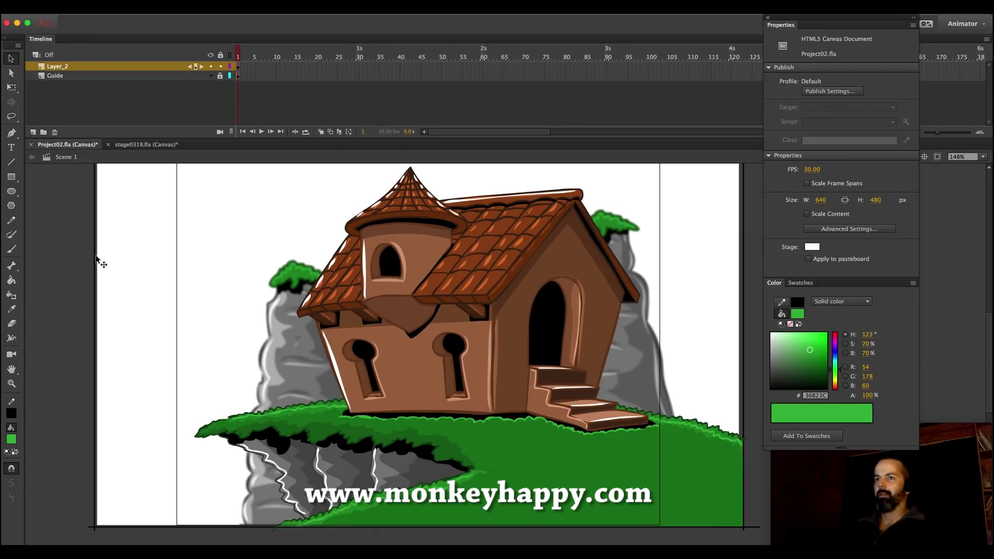
Enlarge the cliff instance behind the house's right side to about 224 by 395 px
left_click(635, 339)
key("q")
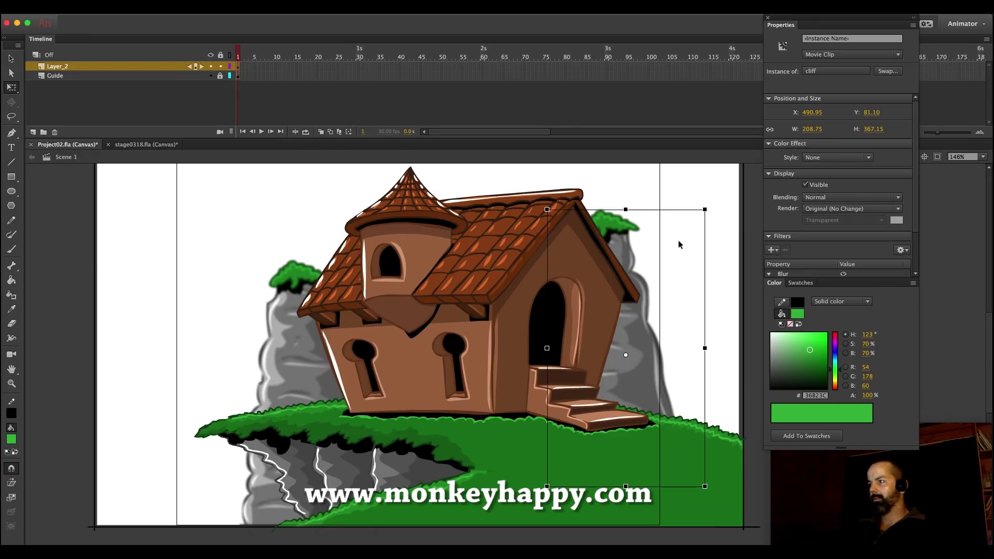
left_click_drag(704, 210, 716, 189)
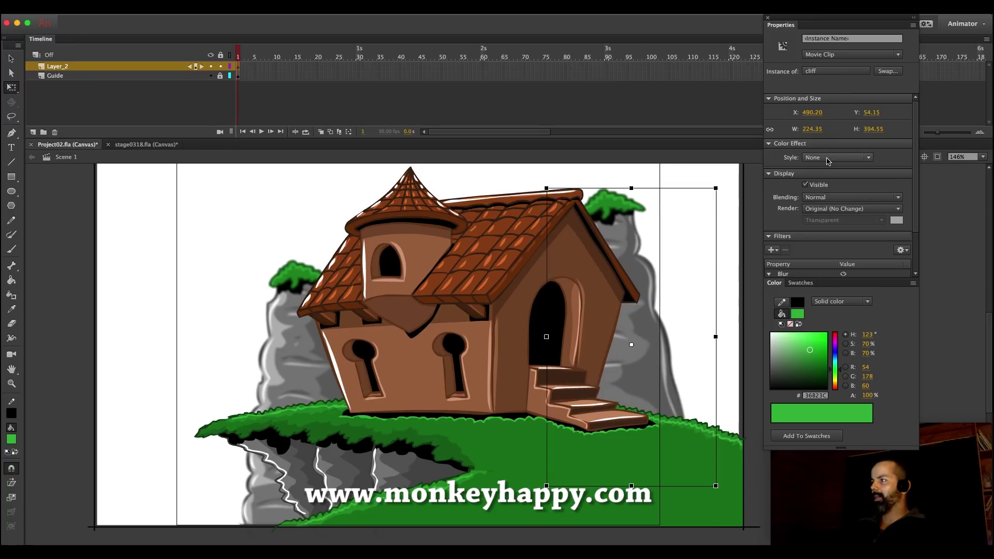
Try a Brightness color effect on the enlarged cliff instance and return its style to None
left_click(829, 158)
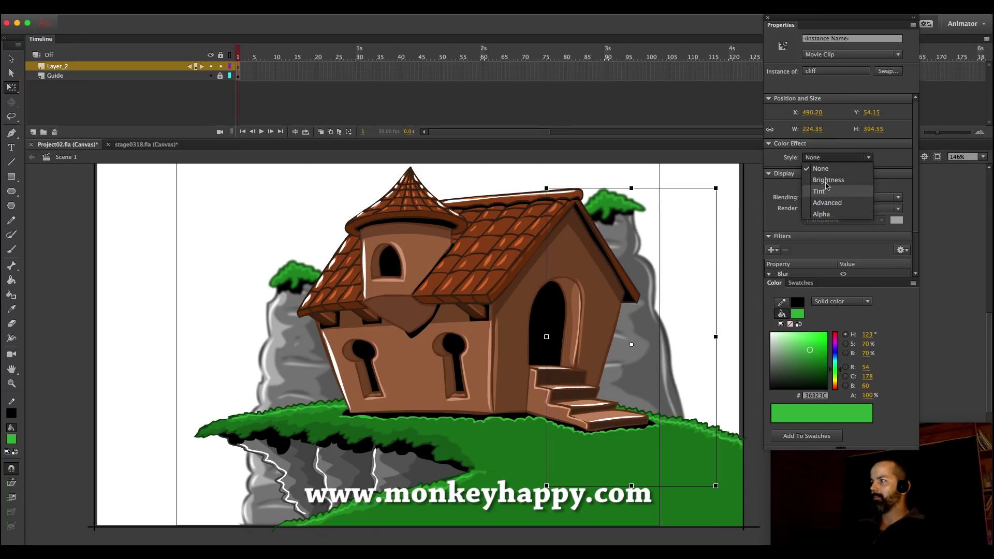
left_click(828, 180)
mouse_move(837, 174)
left_mouse_down()
mouse_move(865, 176)
mouse_move(834, 175)
left_mouse_up()
left_click(835, 158)
left_click(835, 167)
left_click(258, 238)
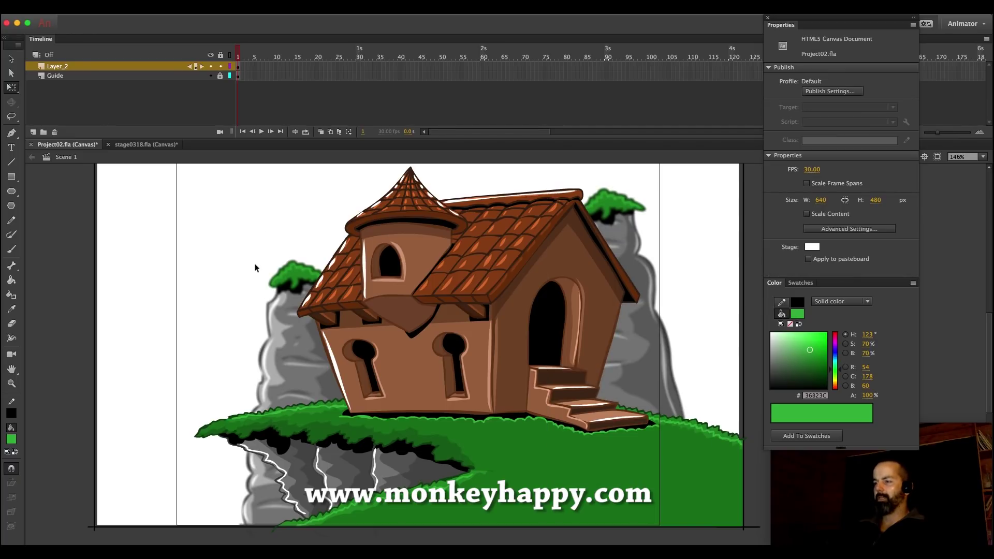
Draw a green (#36B23C) rectangle filling the whole outer frame behind the house and cliffs
left_click(11, 383)
left_click(450, 363)
left_click_drag(730, 464, 381, 218)
left_click(12, 177)
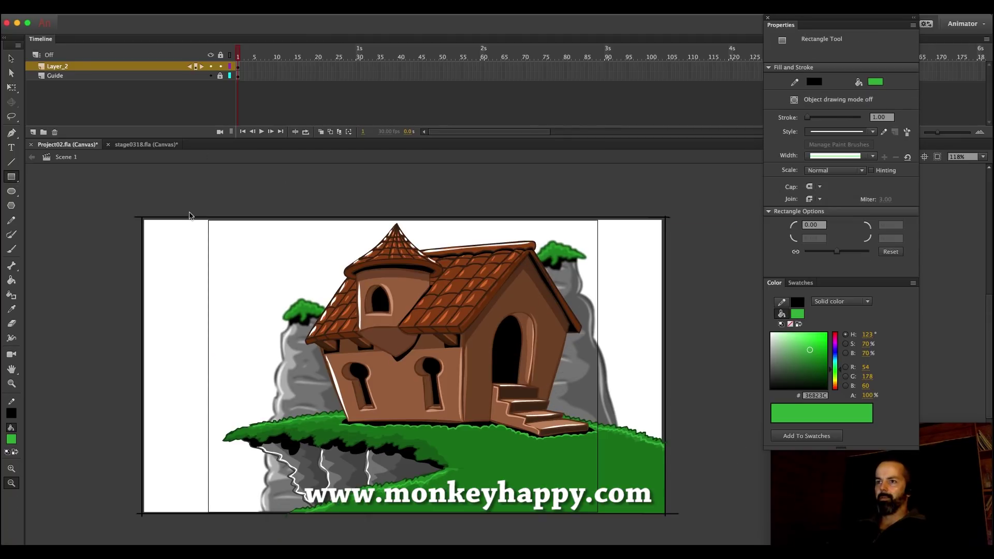
left_click_drag(144, 220, 666, 512)
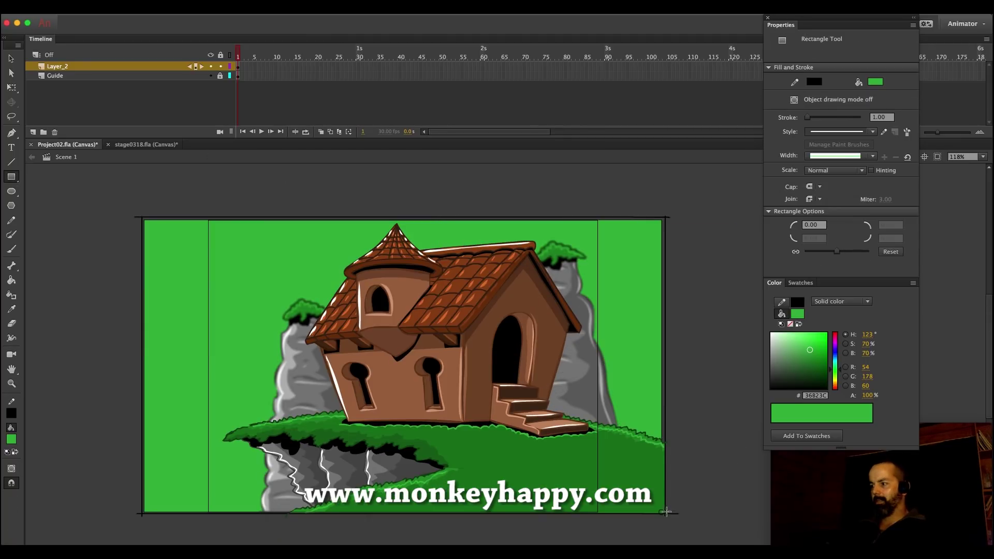
Set the paint bucket's fill to a radial gradient running from yellow (#FEFF00) to red (#FF0000)
left_click(11, 280)
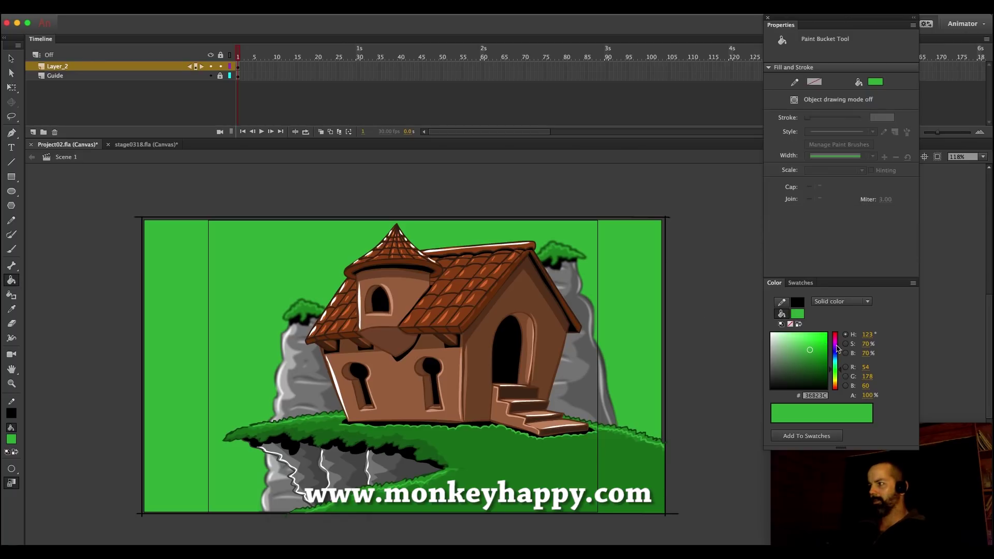
left_click(839, 301)
left_click(864, 331)
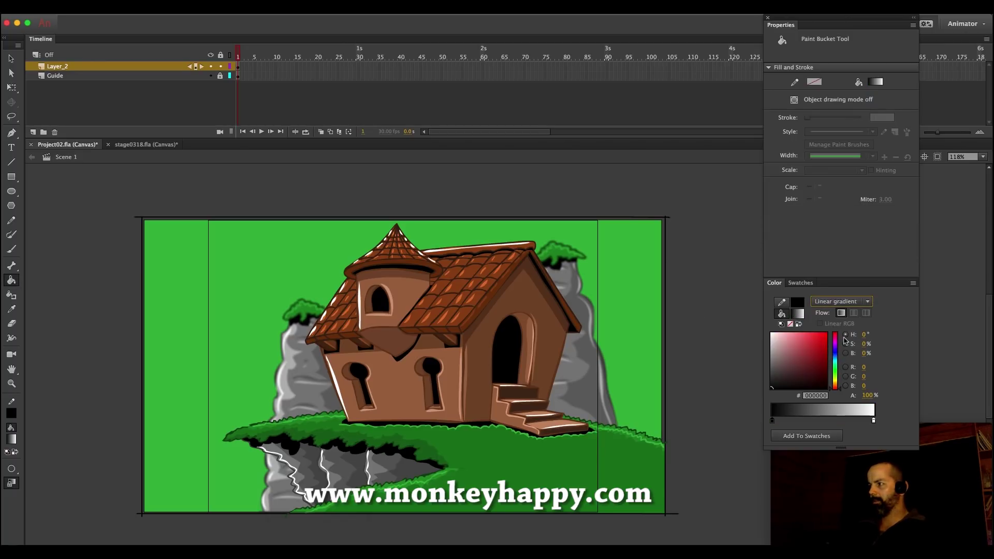
left_click(840, 302)
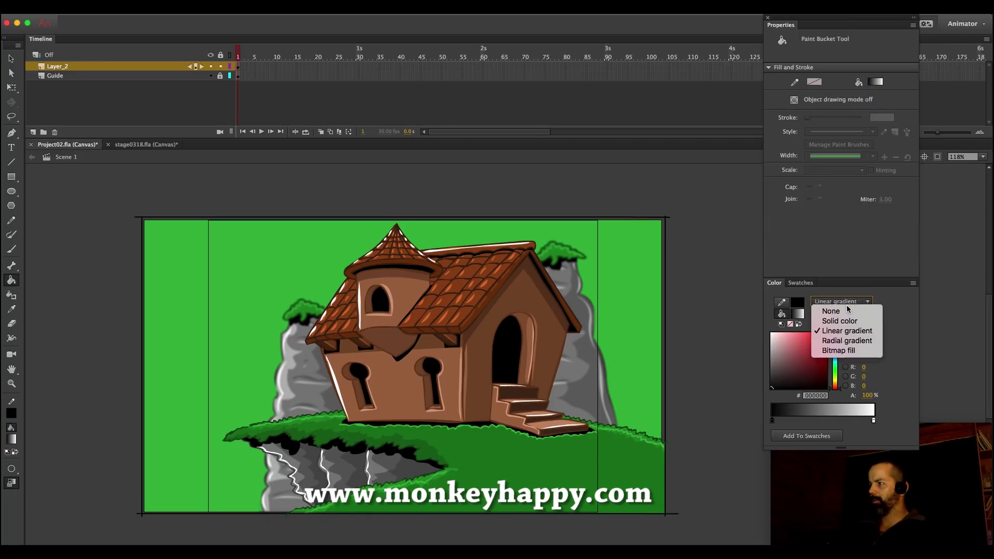
left_click(846, 341)
left_click_drag(836, 387, 827, 333)
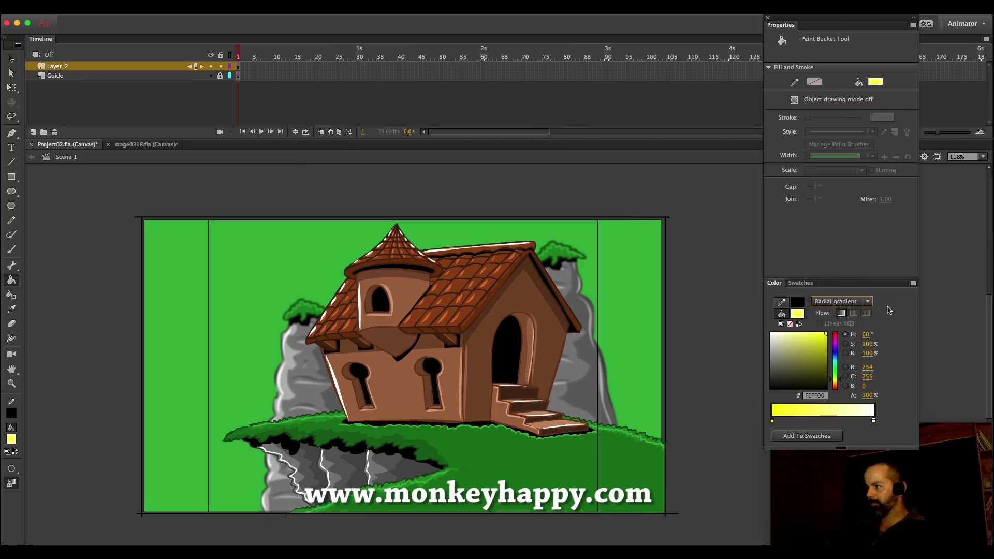
left_click(874, 420)
left_click_drag(819, 373, 827, 333)
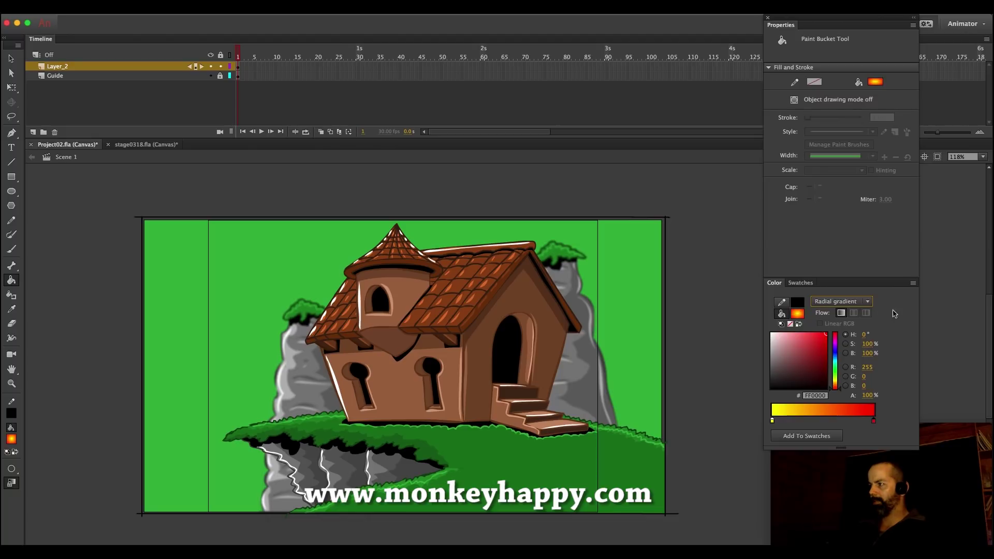
Fill the sky rectangle with the yellow-to-red gradient, unlock the fill and centre the glow near the house's lower left corner
left_click(271, 407)
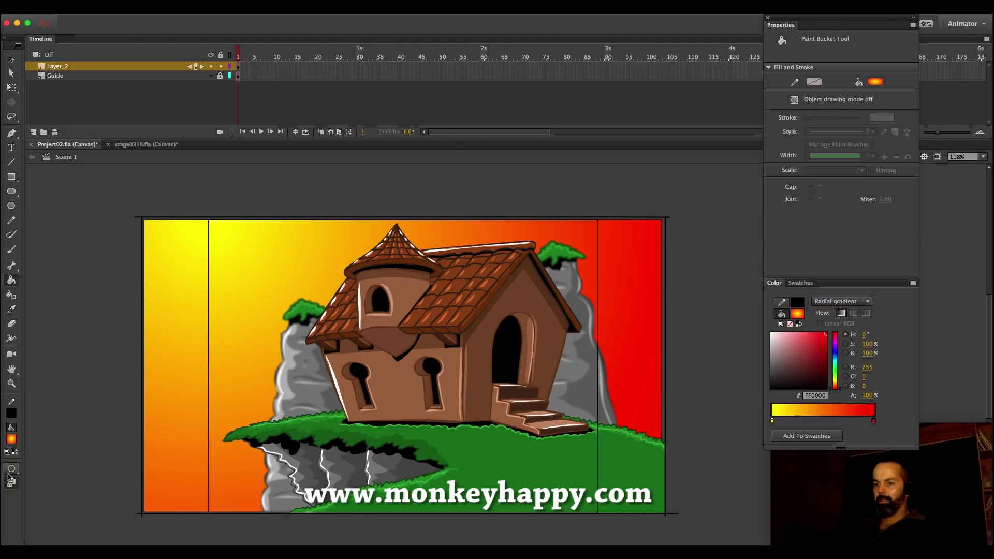
left_click(11, 485)
left_click(268, 410)
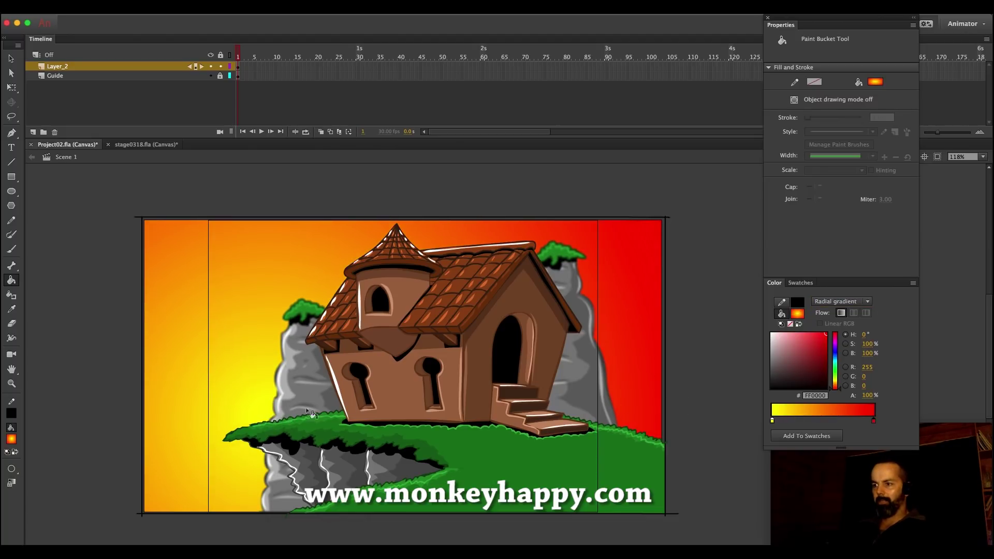
left_click(325, 297)
left_click(277, 395)
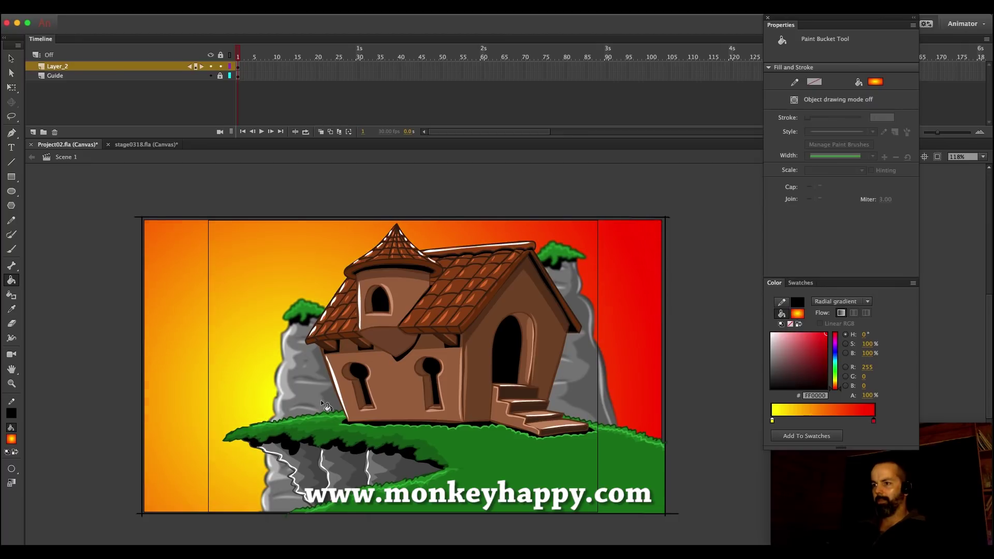
left_click(319, 400)
left_click(346, 415)
Move the gradient's yellow stop almost to the middle and refill the sky with the glow centred behind the house's lower wall
left_click_drag(772, 421, 819, 421)
left_click(329, 414)
left_click(416, 440)
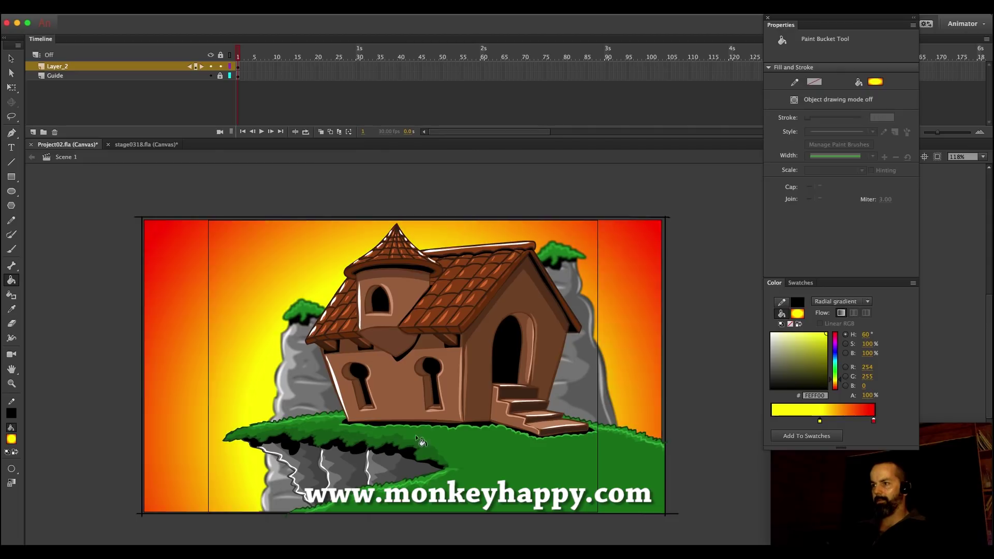
left_click(387, 413)
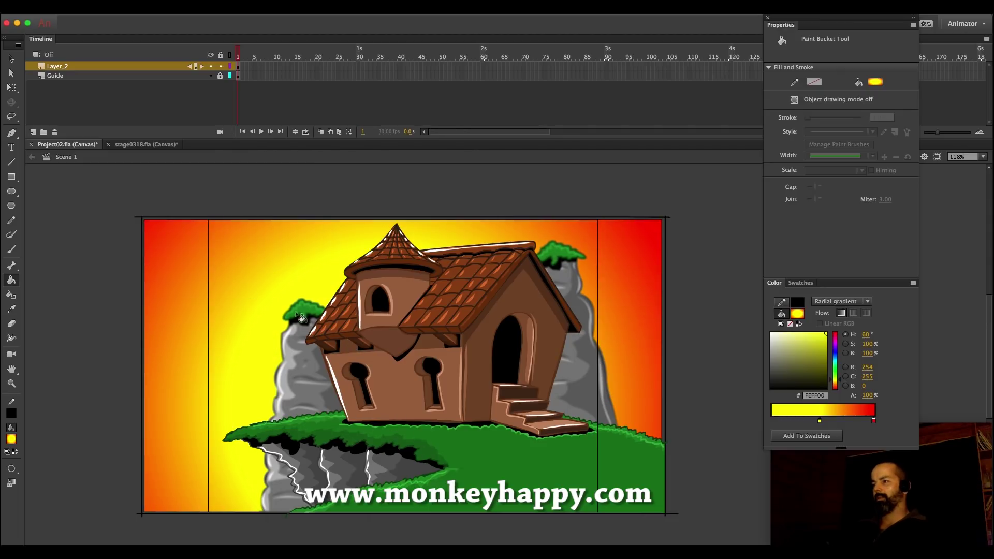
Add a white (#FFFFFF) stop at the gradient's inner end and refill the sky, centring the glow behind the left rock pillar
left_click(13, 60)
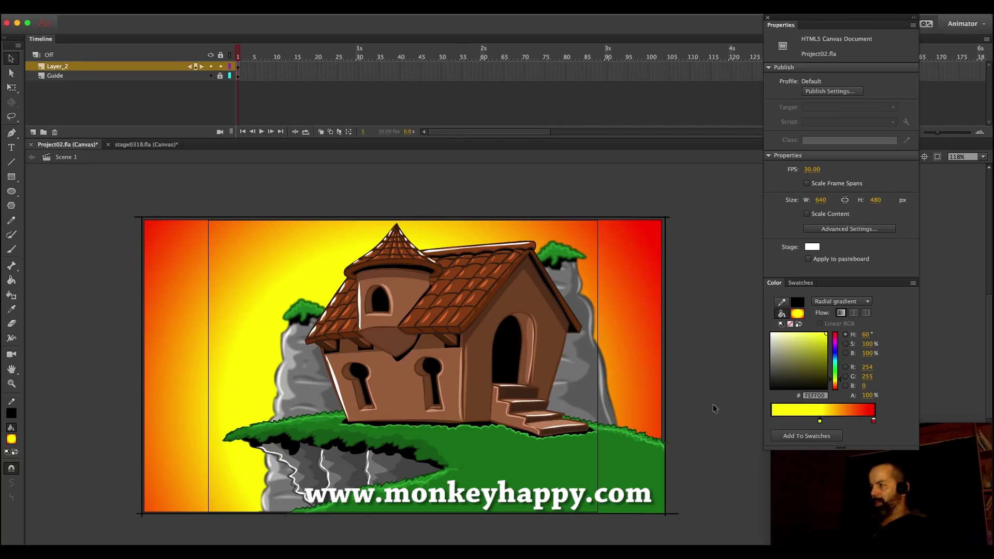
left_click_drag(776, 419, 759, 423)
left_click_drag(792, 363, 753, 311)
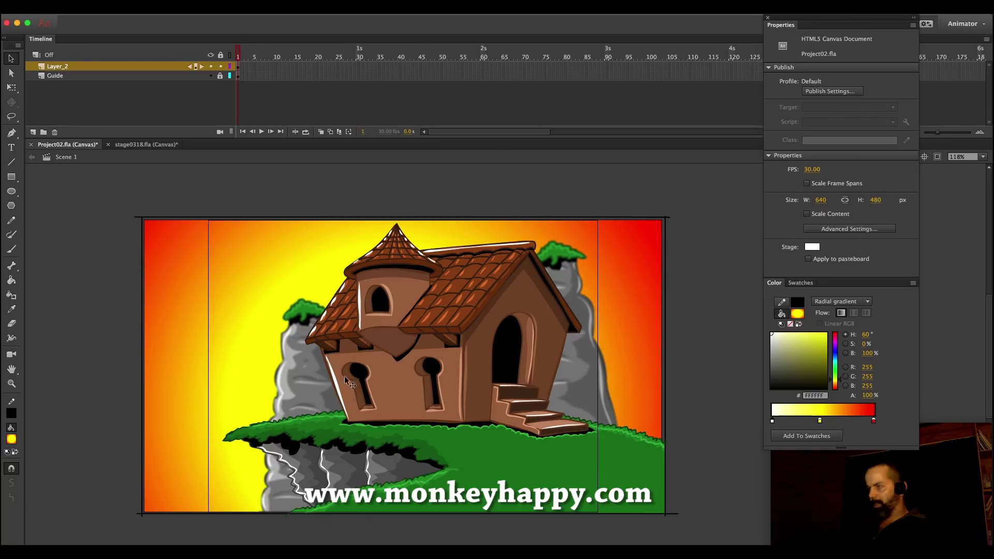
left_click(376, 372)
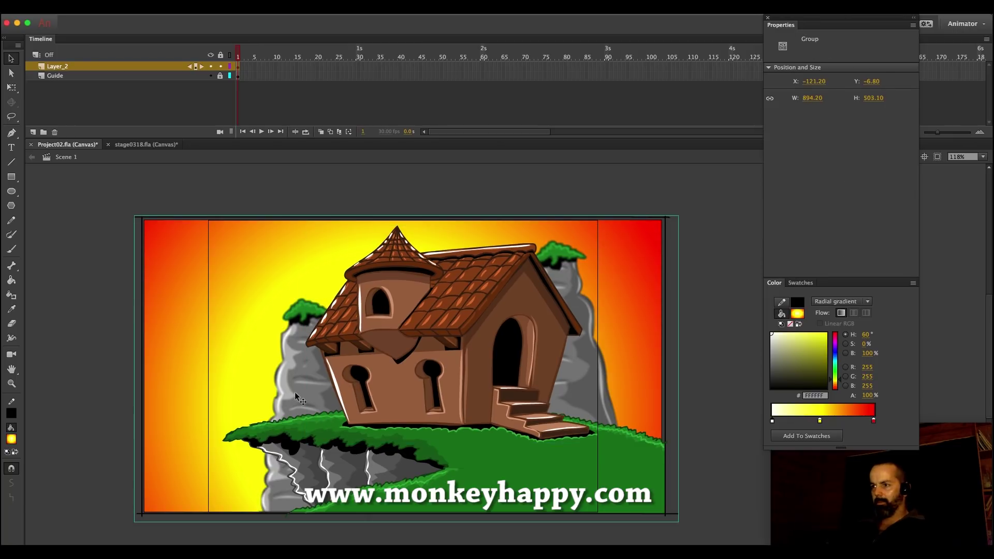
key("k")
left_click(223, 374)
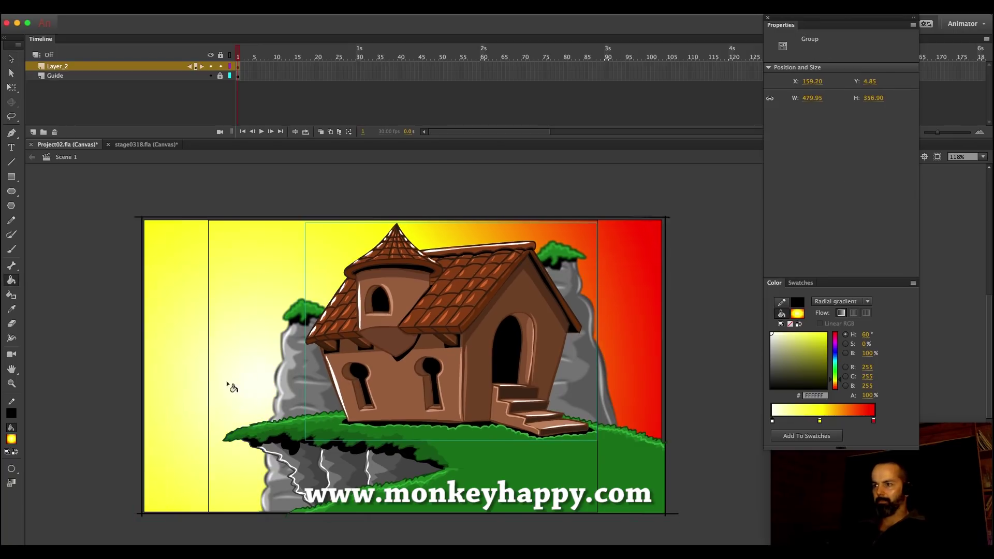
left_click(268, 419)
left_click(195, 390)
left_click(352, 430)
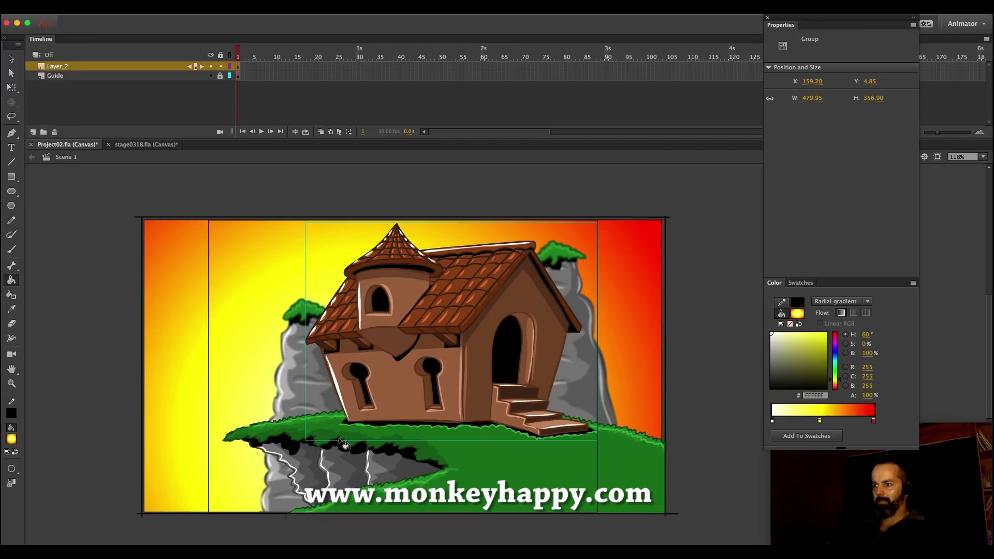
left_click(286, 401)
left_click(288, 391)
key("v")
left_click(103, 262)
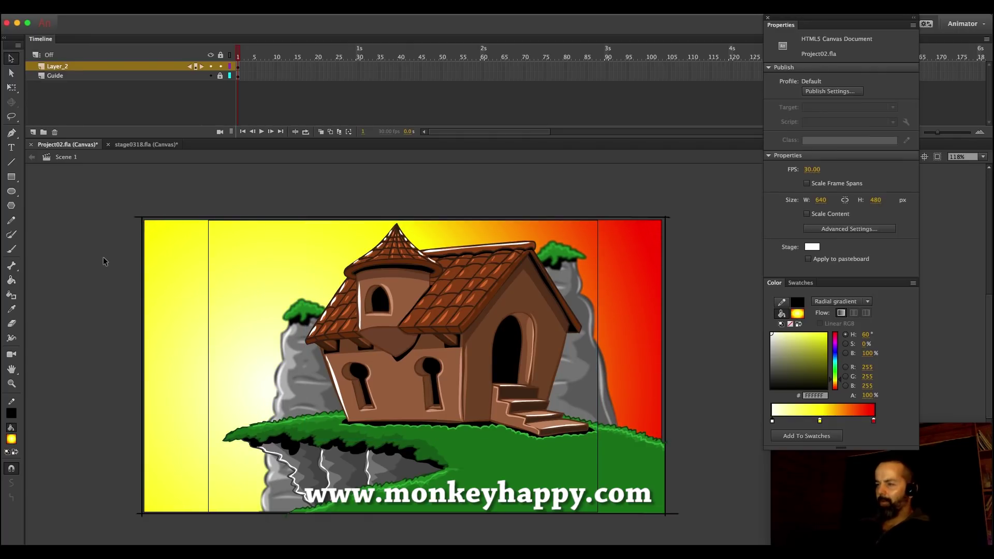
Brush a closed, puffy cloud outline in solid dark red (#AC3838) inside a new group, in the sky left of the tower
left_click(11, 384)
left_click_drag(107, 201, 471, 356)
key("v")
left_click(831, 301)
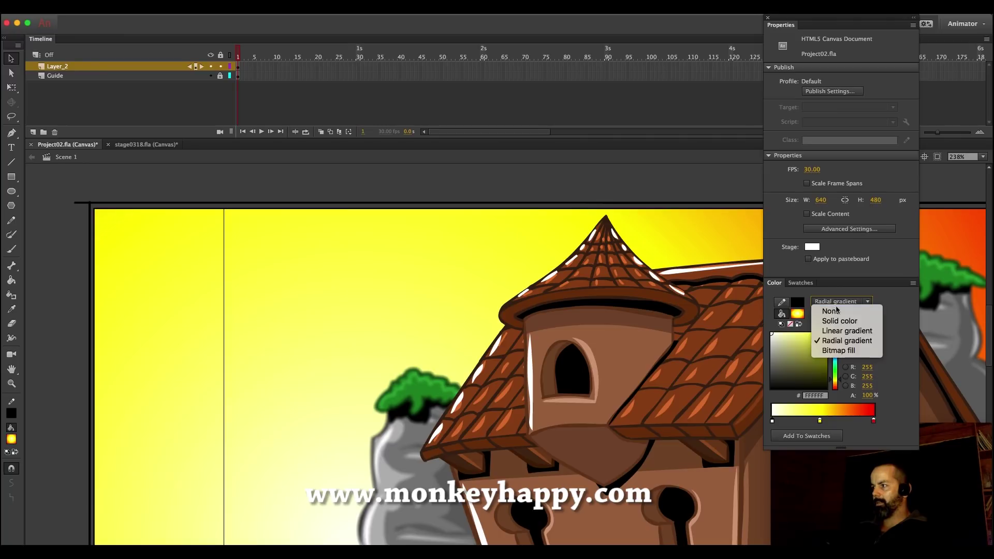
left_click(844, 321)
left_click_drag(810, 345, 809, 351)
key("super+g")
key("b")
mouse_move(242, 355)
left_mouse_down()
mouse_move(269, 380)
mouse_move(417, 336)
mouse_move(396, 321)
mouse_move(307, 307)
mouse_move(239, 354)
left_mouse_up()
Fill the cloud outline with a muted red, trying #E07A7A and settling on the darker #C45A5A
left_click(11, 280)
left_click(797, 340)
left_click(321, 353)
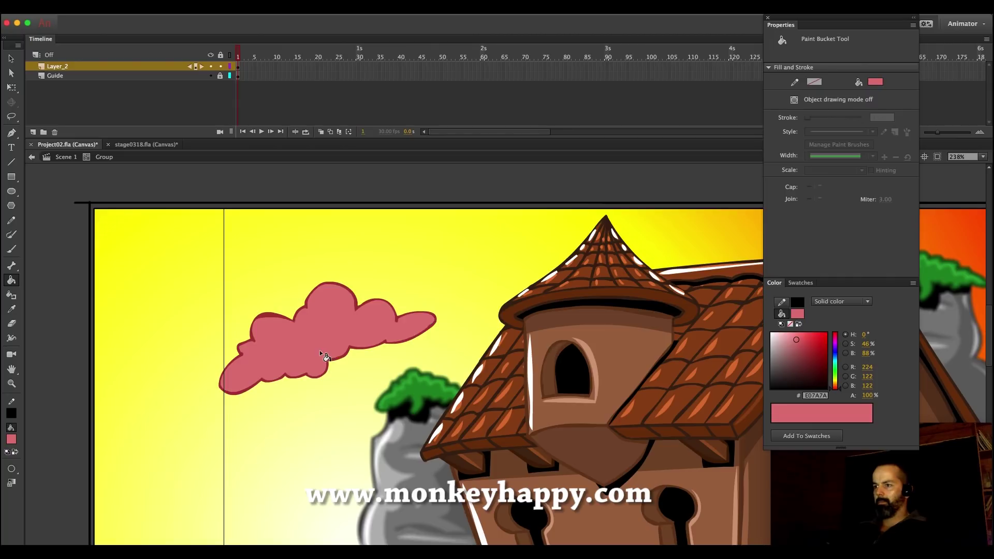
left_click(801, 346)
left_click(319, 351)
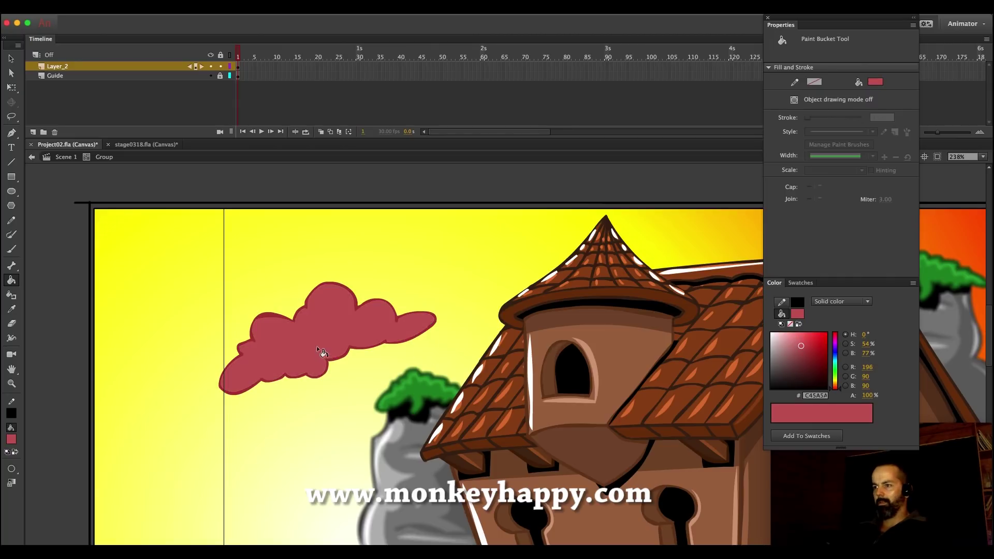
Pencil a wavy dividing line across the cloud and fill the area beneath it with yellow (#FFFF00)
left_click(12, 220)
mouse_move(199, 376)
left_mouse_down()
mouse_move(286, 362)
mouse_move(370, 327)
mouse_move(423, 281)
left_mouse_up()
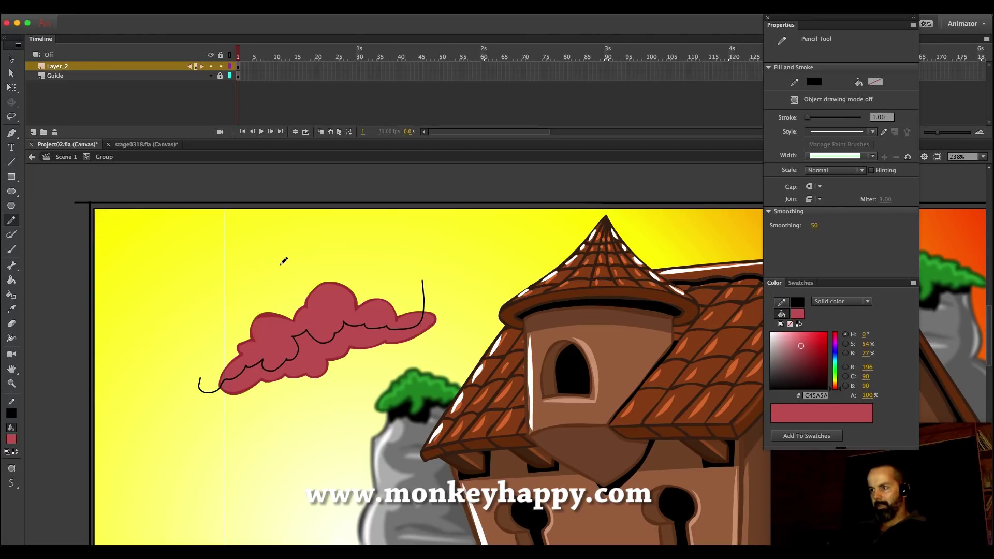
left_click(11, 280)
left_click(12, 440)
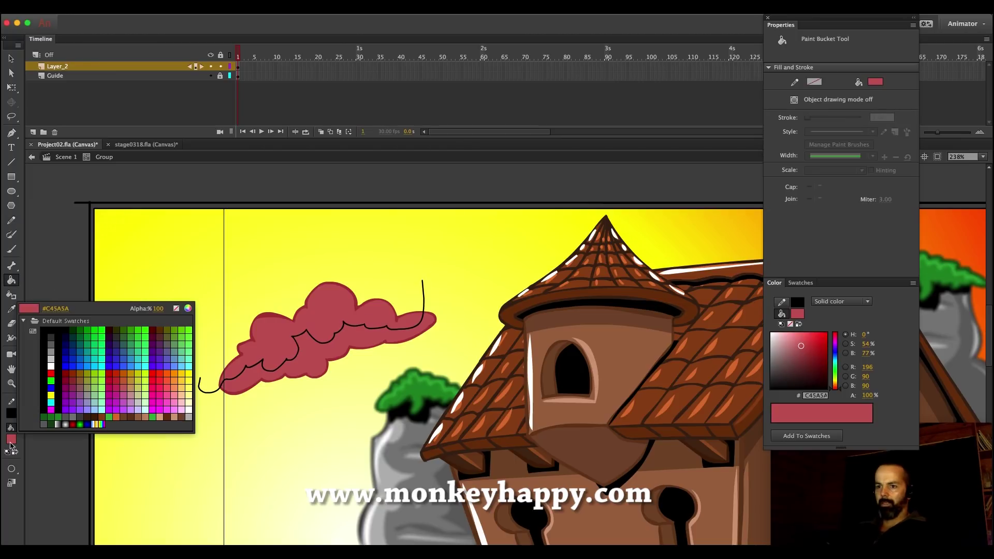
left_click(190, 378)
left_click(311, 373)
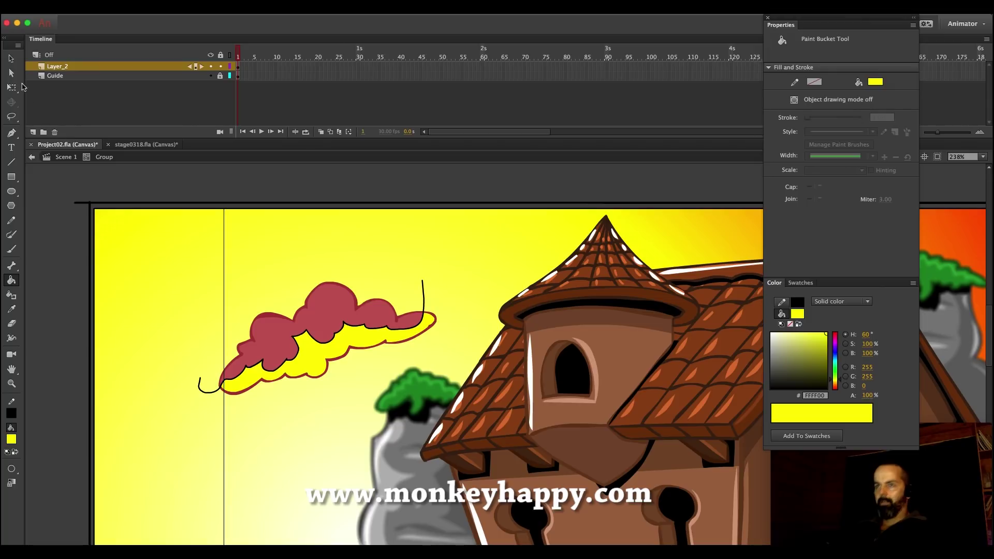
Delete the black pencil guide line from the cloud
key("v")
double_click(350, 327)
key("Delete")
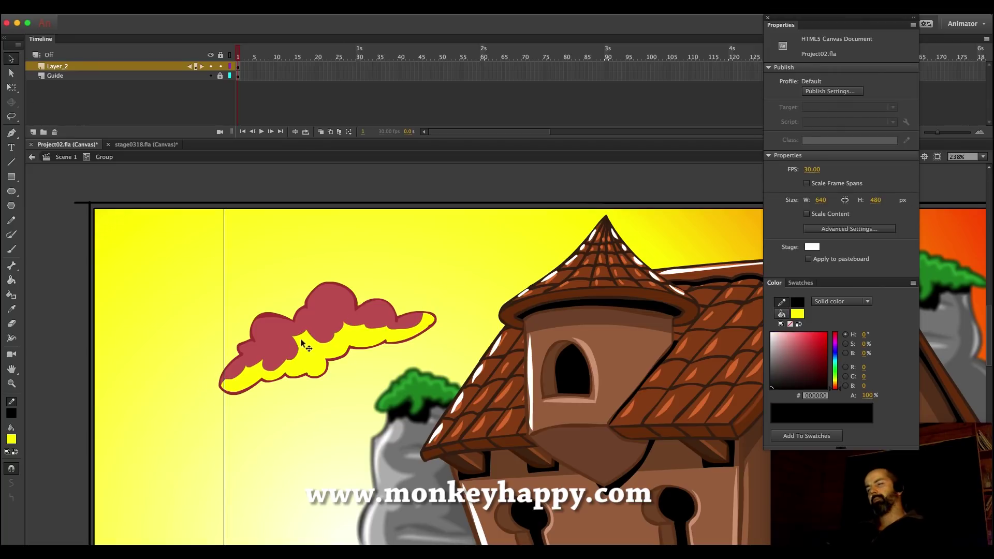
Convert the whole cloud drawing into a movie clip symbol named "clouds"
left_click(12, 384)
left_click(471, 377)
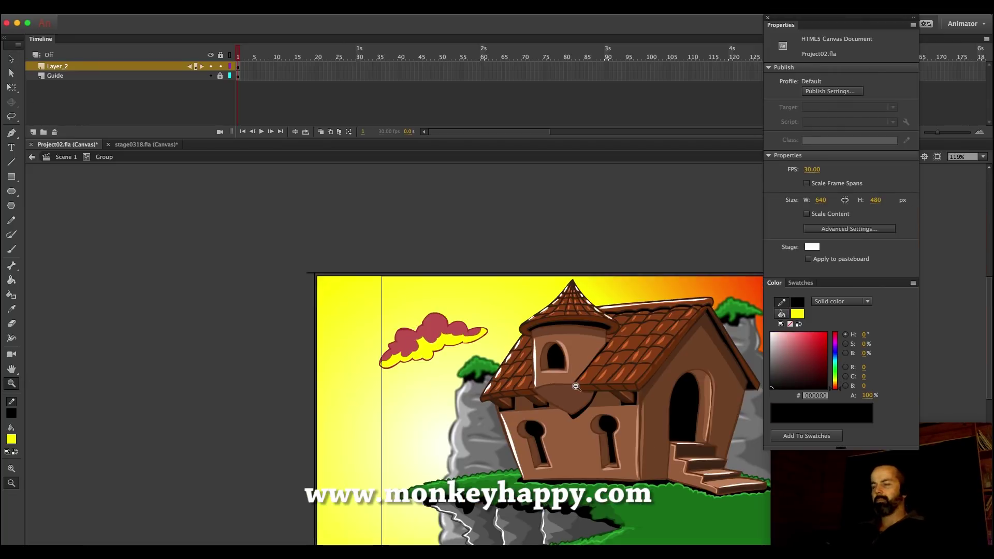
left_click(565, 384)
left_click_drag(543, 384, 425, 295)
left_click(485, 346)
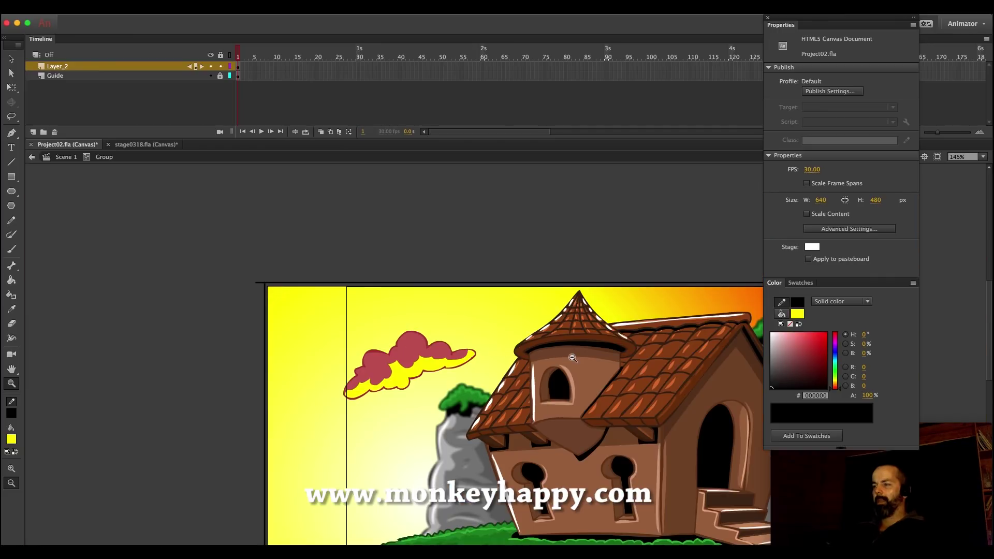
left_click(573, 359)
left_click_drag(682, 446, 409, 293)
left_click(12, 59)
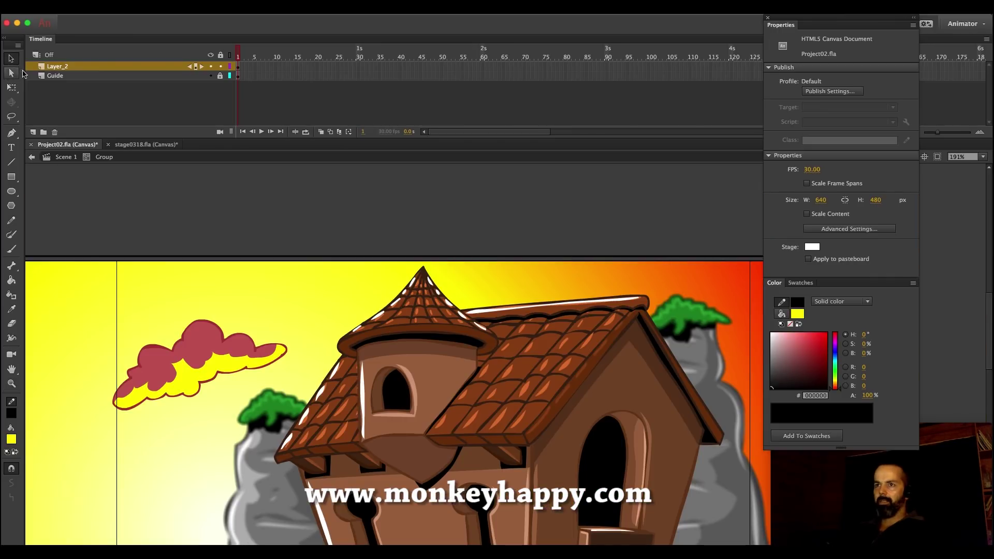
left_click_drag(87, 305, 335, 448)
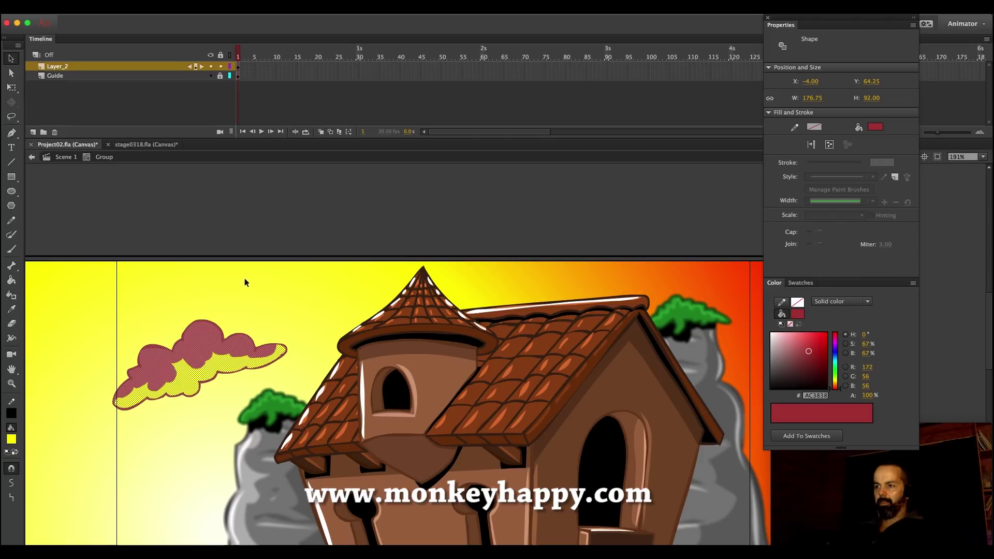
left_click(187, 7)
left_click(187, 34)
type("clouds")
key("Return")
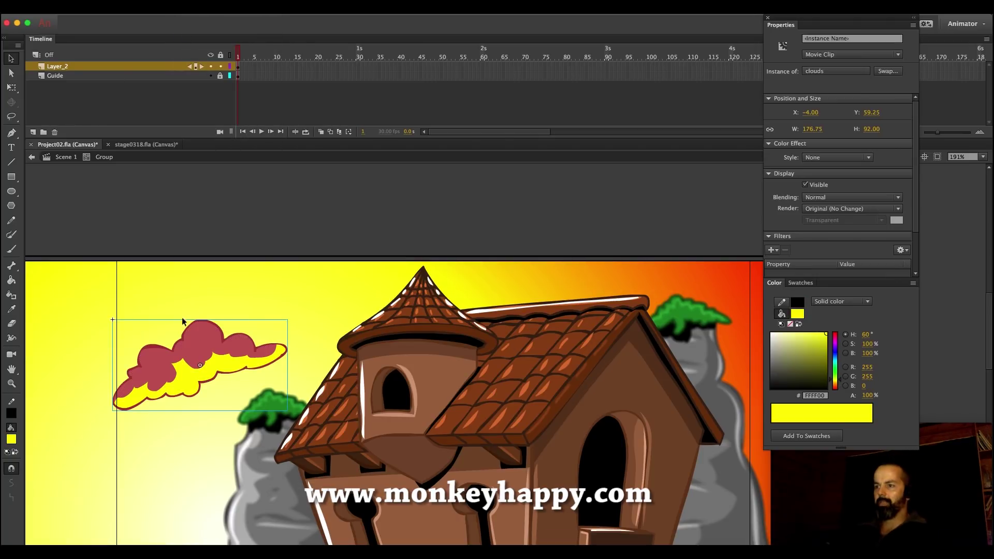
Inside the clouds symbol, brush two more cloud outlines in the first cloud's dark red outline colour, over the turret and above the roof's far end
double_click(207, 342)
left_click(250, 316)
key("i")
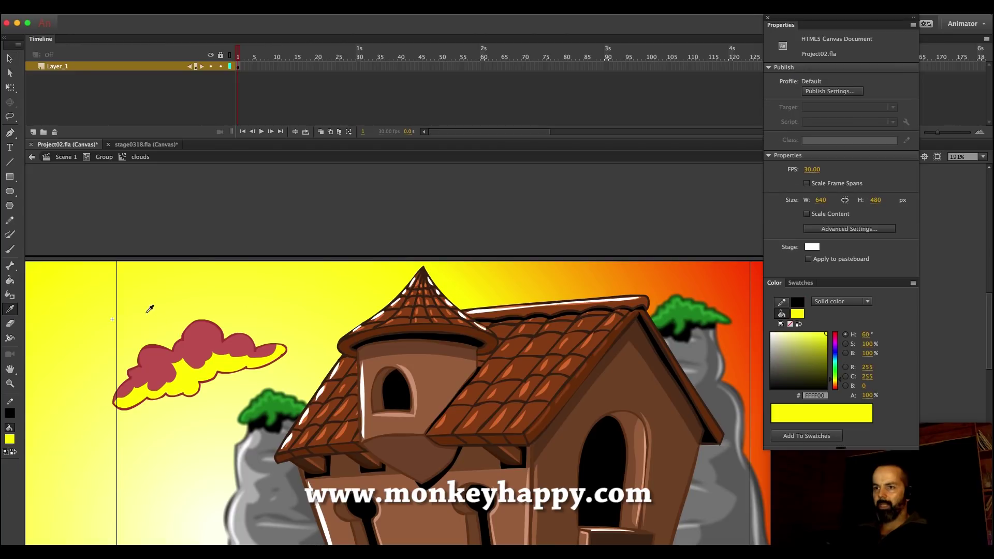
left_click(205, 320)
key("b")
mouse_move(355, 285)
left_mouse_down()
mouse_move(317, 308)
mouse_move(313, 296)
mouse_move(325, 316)
mouse_move(397, 306)
mouse_move(421, 284)
mouse_move(353, 280)
left_mouse_up()
key("super+z")
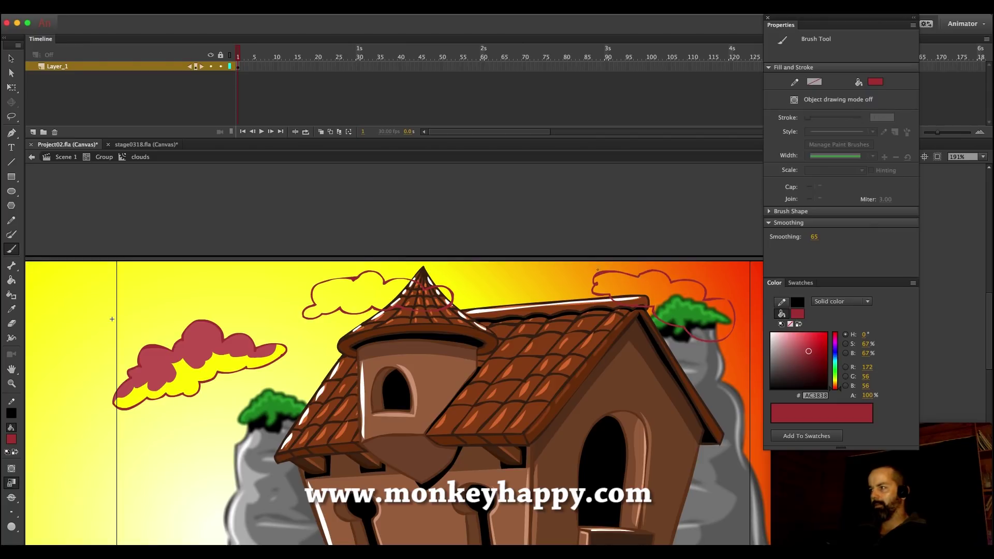
Darken the first cloud's yellow to olive #ADAD00 and fill its upper area and both new cloud outlines with it
scroll(434, 280, "down", 3)
left_click(11, 309)
left_click(202, 276)
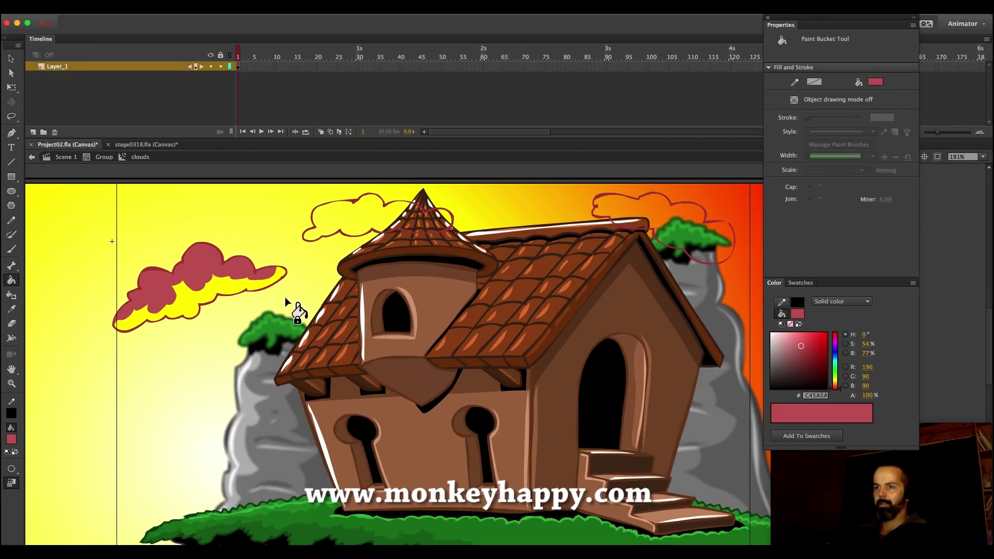
left_click(12, 309)
left_click(211, 302)
left_click_drag(829, 350, 826, 351)
left_click(223, 280)
left_click(362, 224)
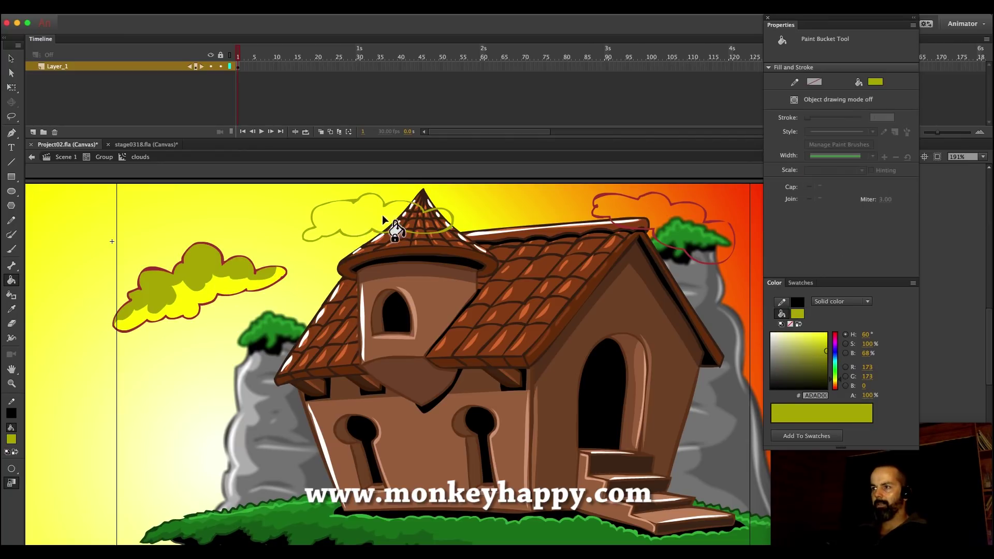
left_click(383, 220)
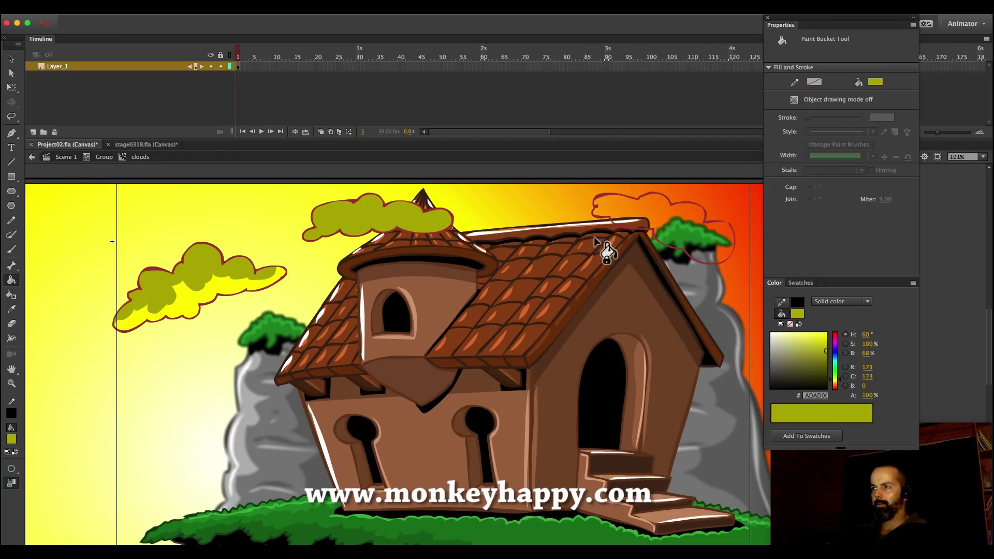
left_click(684, 233)
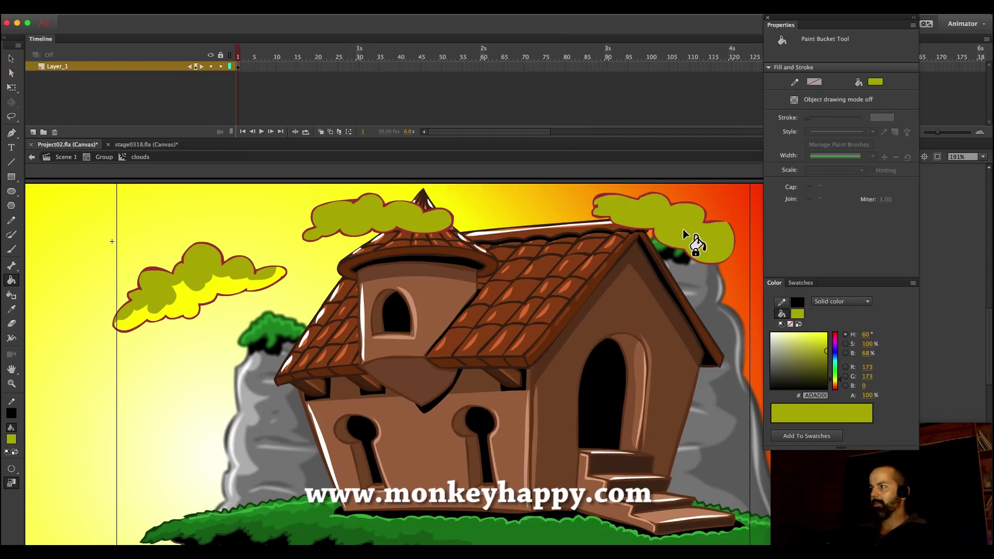
Shift the sampled yellow to dark orange #CF8B00 and fill the first cloud's upper area and the turret cloud with it
left_click(11, 221)
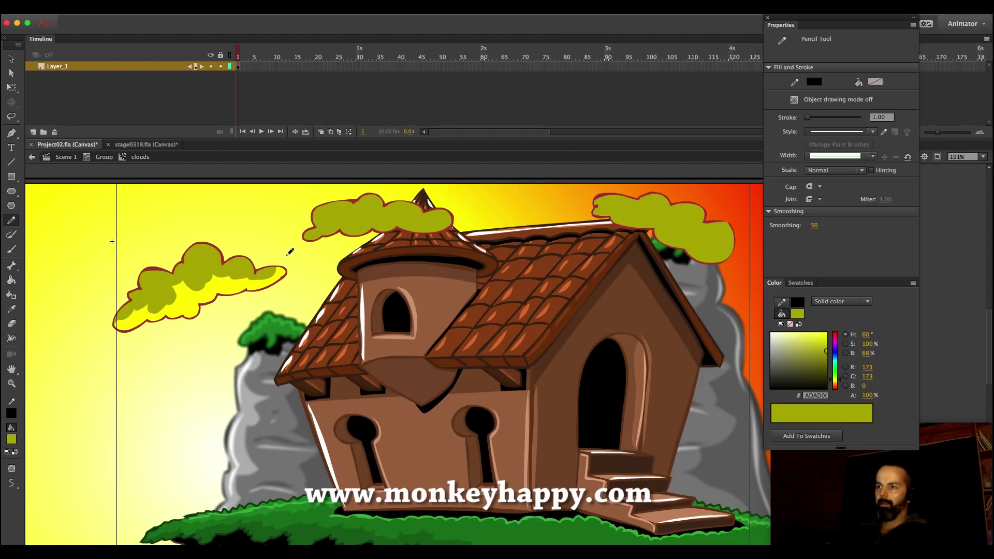
key("i")
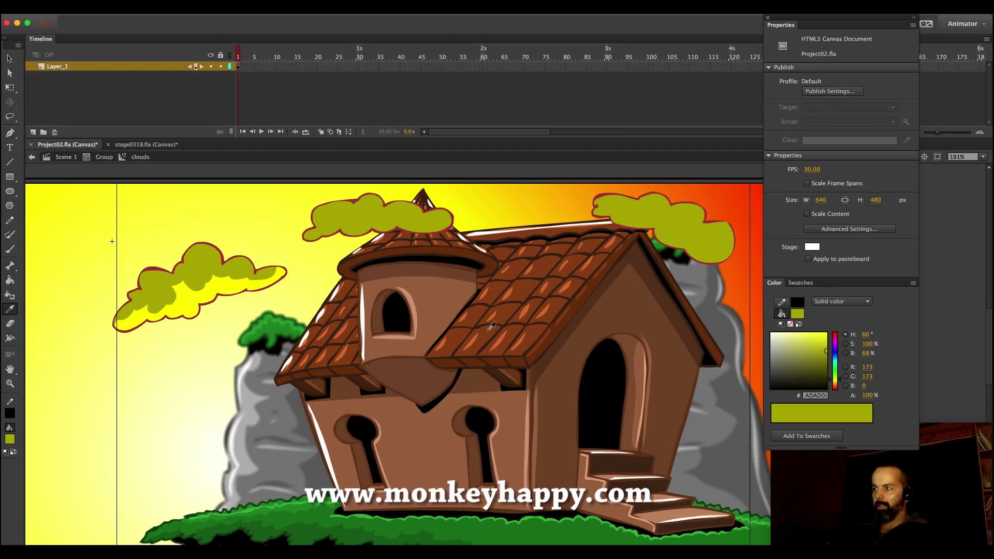
left_click(208, 290)
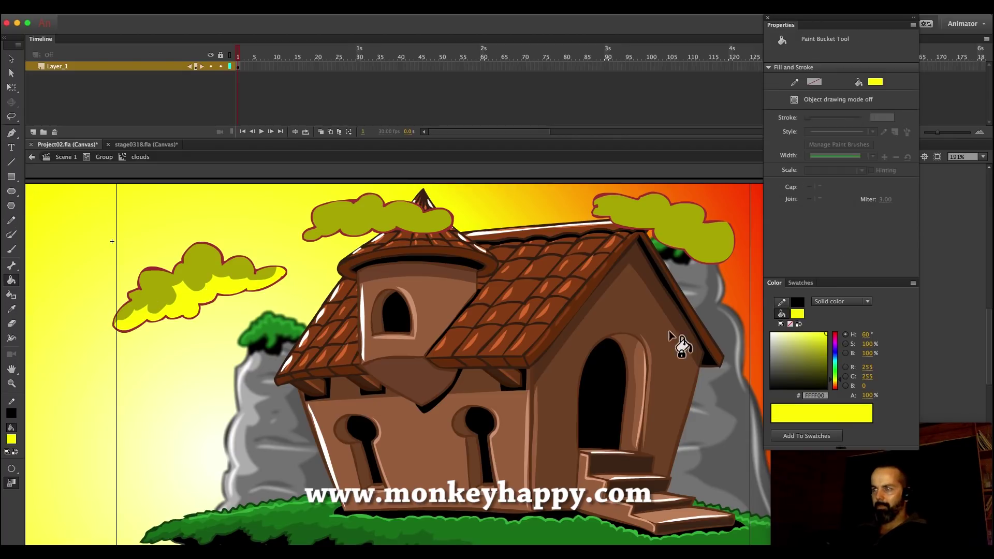
left_click_drag(835, 380, 834, 383)
left_click(828, 344)
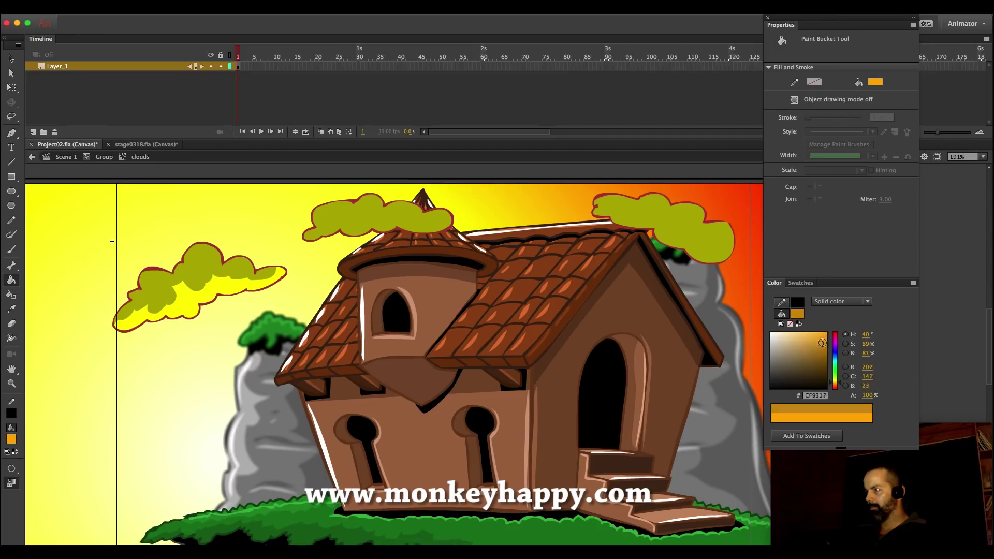
left_click(202, 271)
left_click(355, 225)
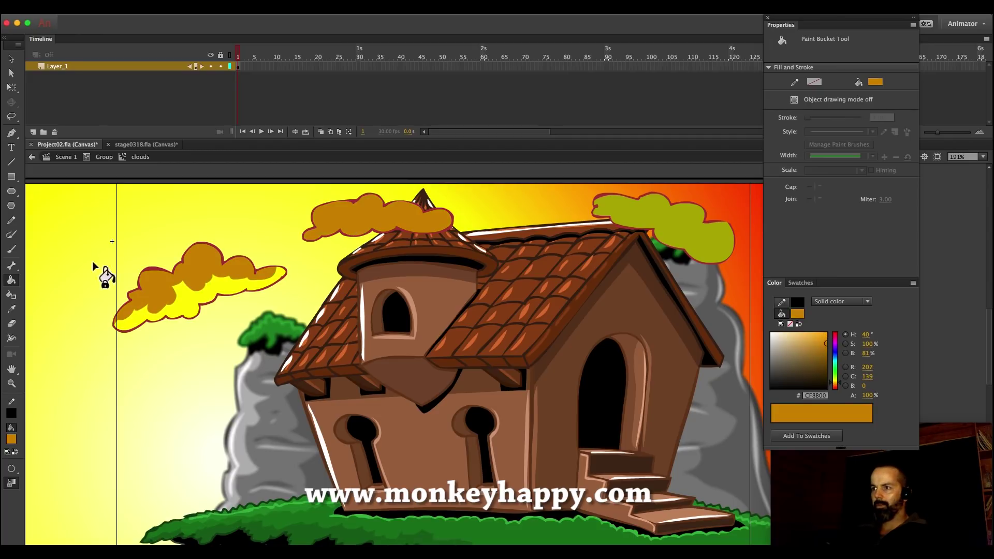
Pencil a dividing line through the middle and right clouds and fill their undersides with the first cloud's yellow (#FFFF00)
left_click(11, 220)
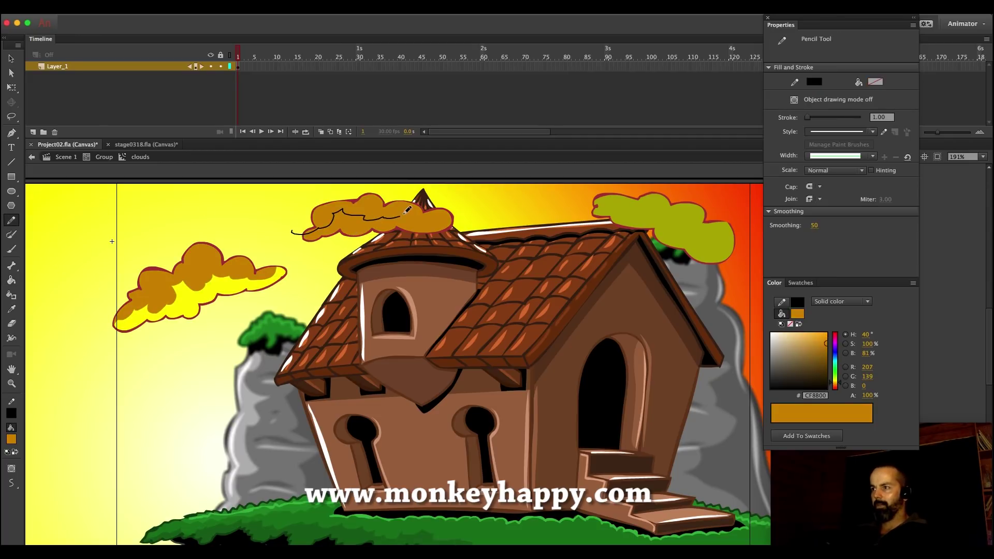
mouse_move(460, 207)
left_mouse_down()
mouse_move(630, 209)
mouse_move(698, 235)
mouse_move(747, 203)
left_mouse_up()
left_click(11, 280)
left_click(236, 286, "alt")
left_click(363, 228)
left_click(668, 243)
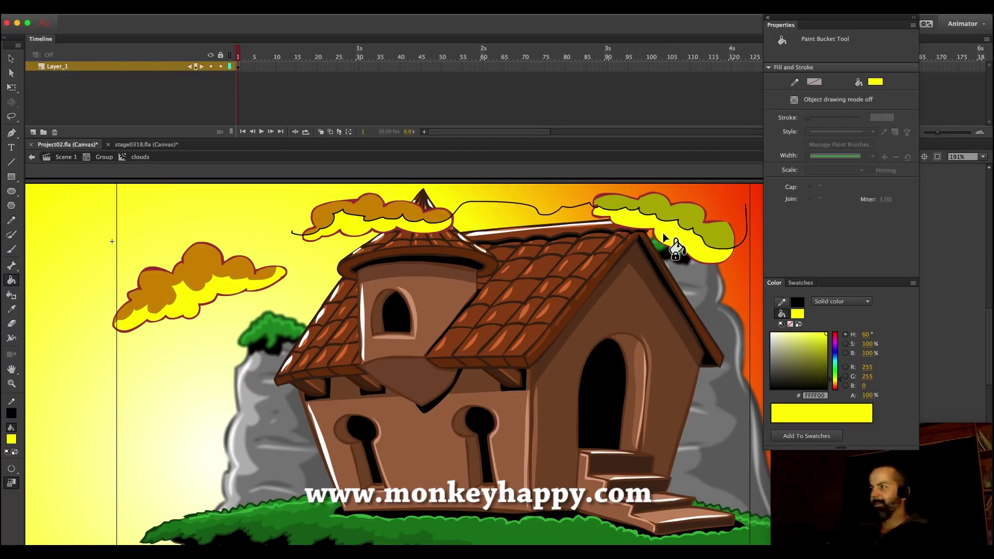
Delete the pencilled dividing line running across the clouds
left_click(11, 58)
double_click(386, 217)
key("Delete")
Return to the enclosing group and nudge the clouds symbol down to Y 64.75
left_click(105, 158)
key("Down")
key("Down")
key("Down")
key("Down")
key("Down")
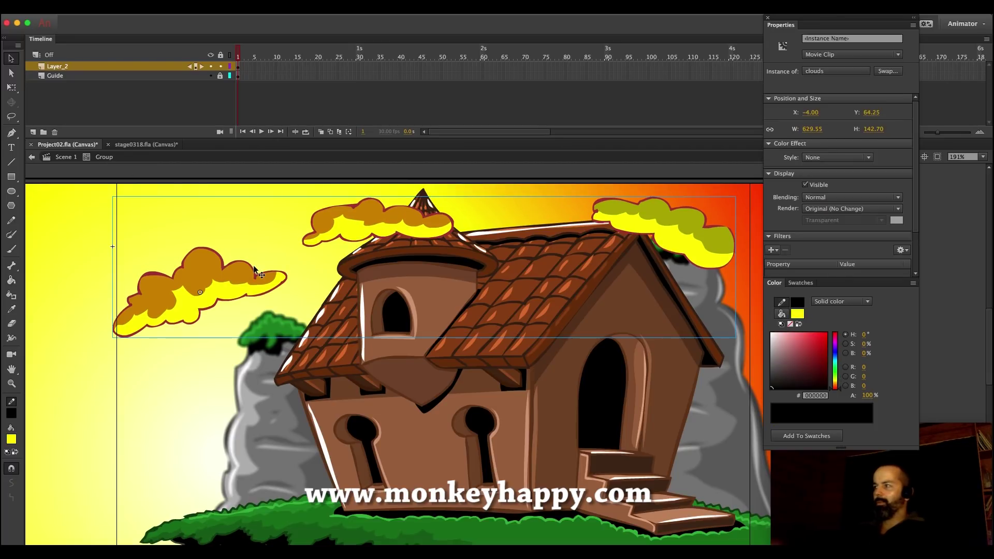
key("Down")
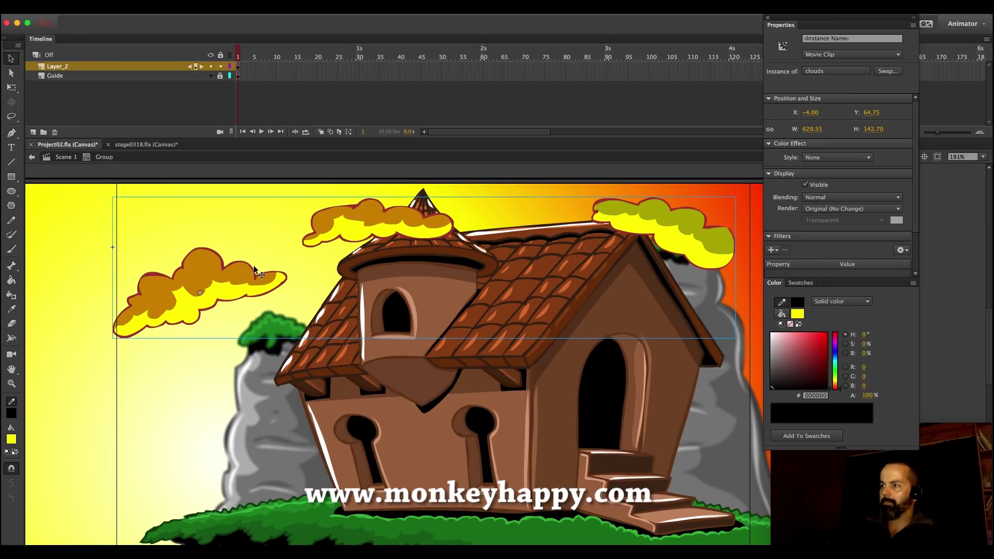
Move the clouds symbol out of the group into Scene 1, at about X 41.45, Y 64.10, behind the house and rocks
key("super+x")
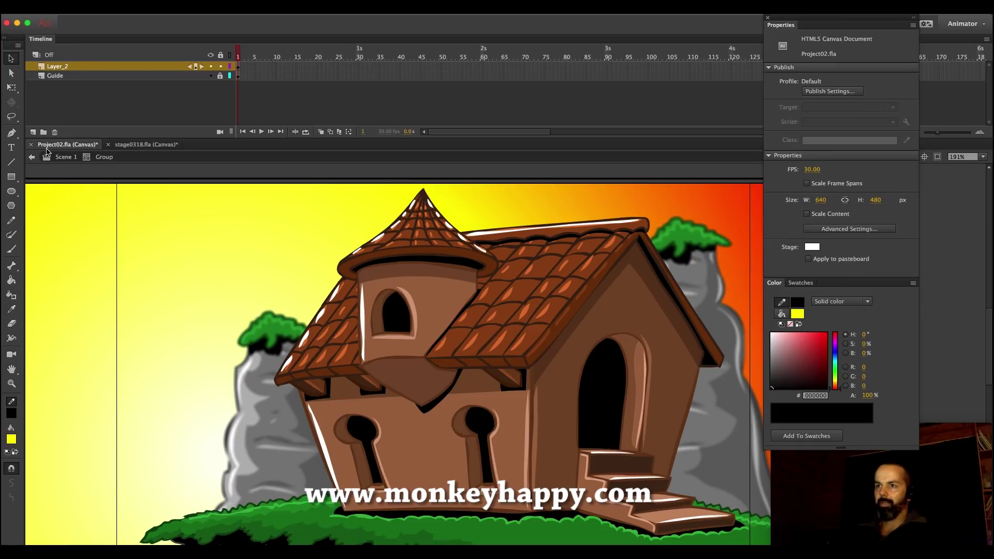
left_click(60, 157)
key("super+v")
left_click_drag(275, 375, 236, 280)
key("super+Down")
key("super+Down")
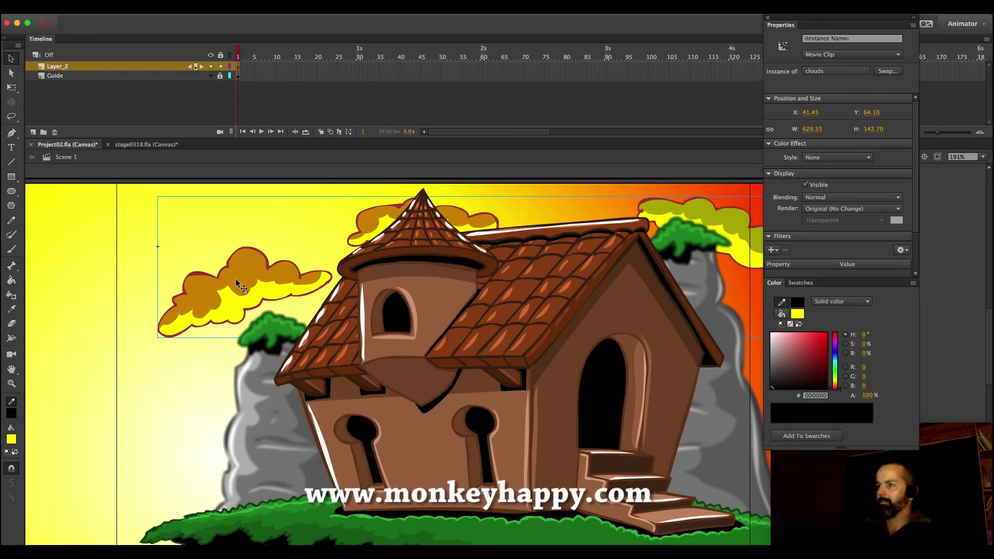
Nudge the clouds symbol left and up to X 21.45, Y 54.10
key("shift+Left")
key("shift+Left")
key("shift+Left")
key("shift+Left")
key("shift+Up")
key("shift+Left")
key("Up")
key("Up")
key("Up")
key("Up")
key("Up")
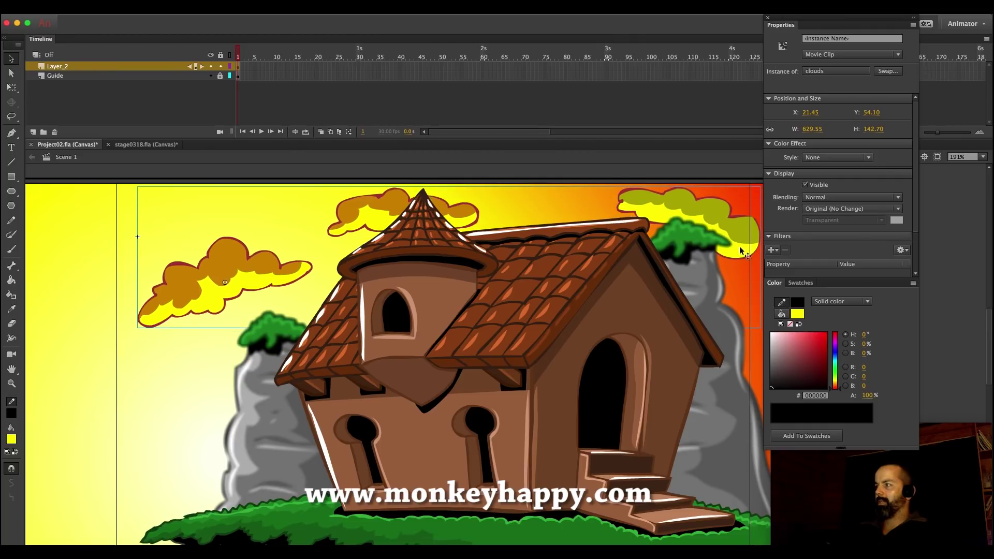
Add a Blur filter to the clouds symbol and enlarge the Properties panel
left_click(773, 249)
left_click(817, 277)
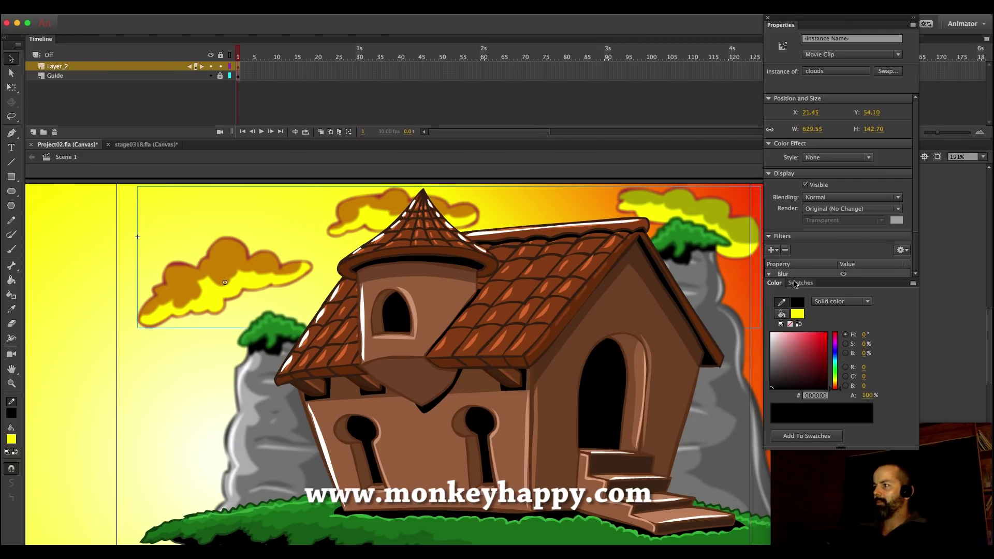
mouse_move(844, 278)
left_mouse_down()
mouse_move(845, 305)
mouse_move(842, 283)
left_mouse_up()
left_click(279, 285)
Shift the floating Properties and Color panels slightly aside and shorten the Properties panel
left_click(11, 384)
left_click(547, 383)
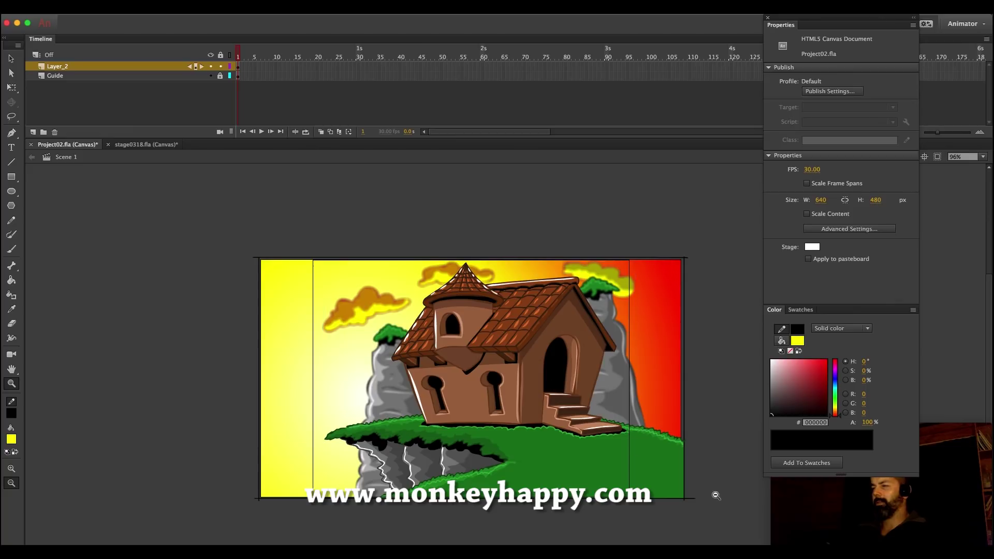
left_click_drag(716, 496, 396, 204)
left_click(434, 330, "alt")
left_click_drag(712, 502, 356, 274)
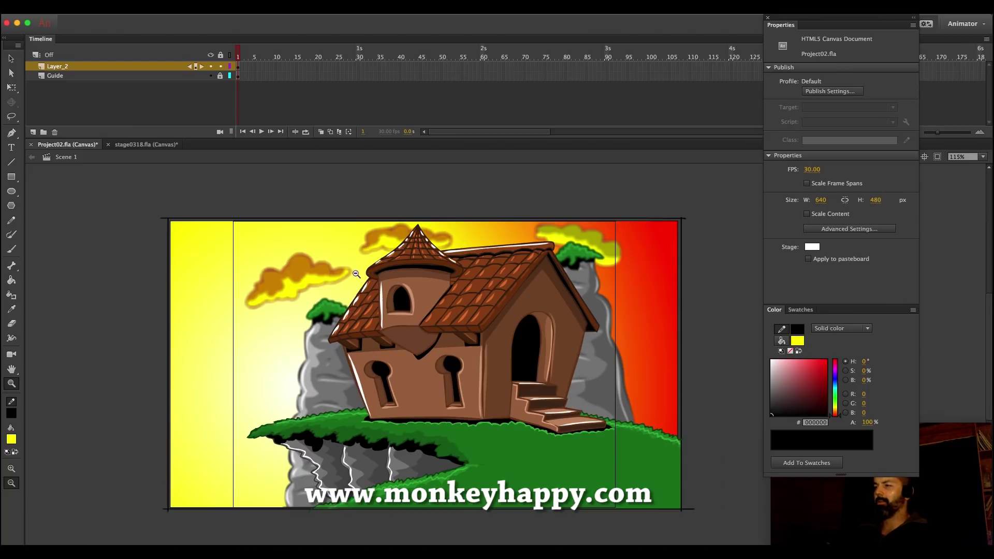
key("v")
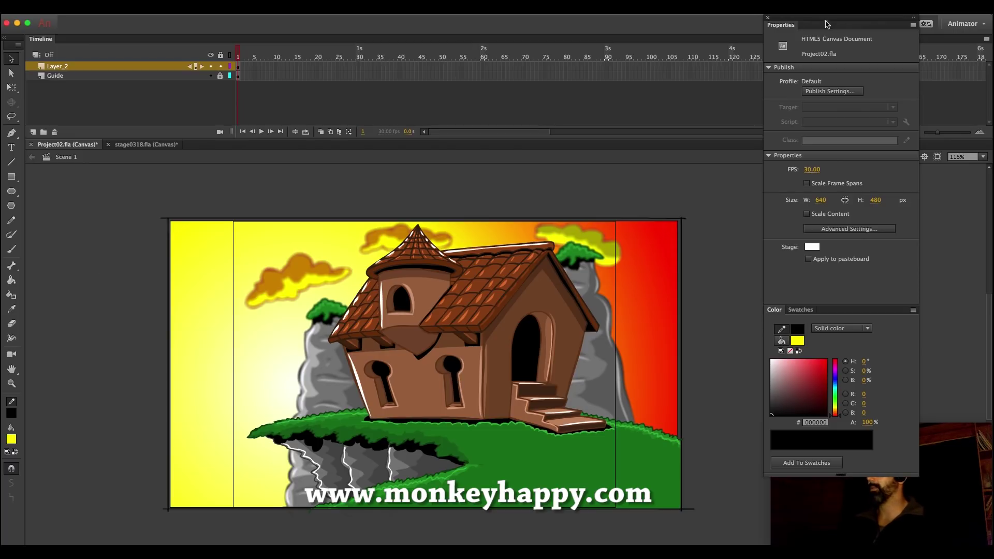
left_click_drag(827, 24, 839, 22)
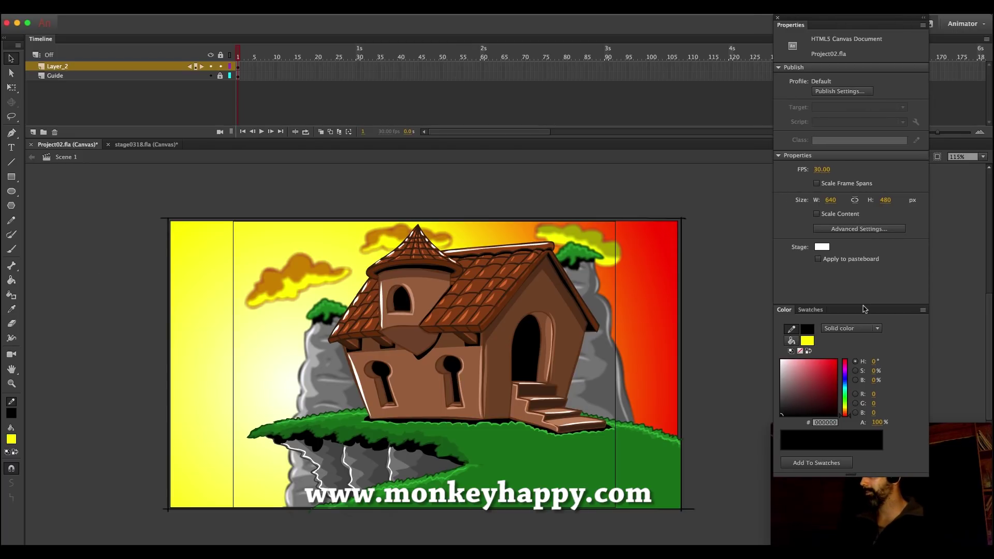
left_click_drag(864, 304, 865, 272)
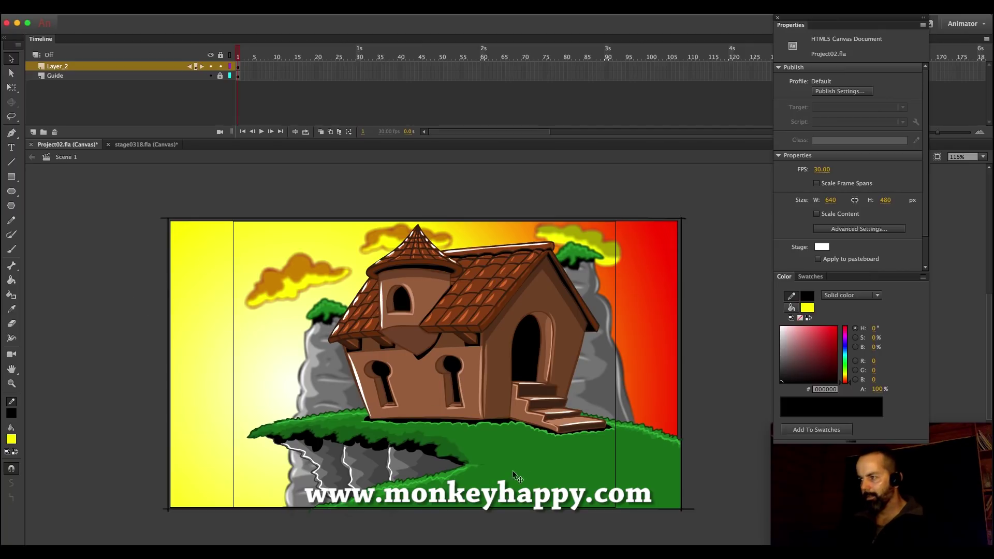
left_click(476, 512)
double_click(516, 496)
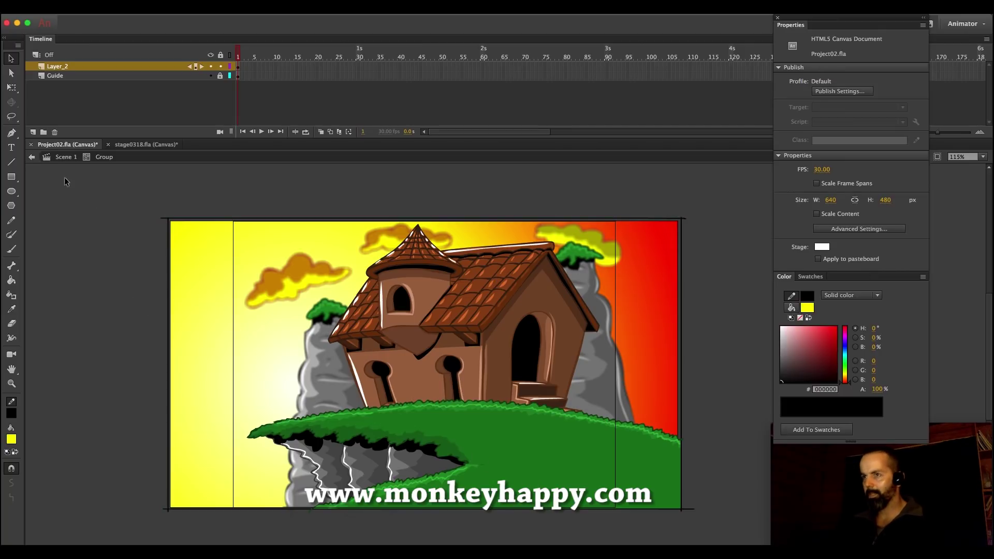
left_click(69, 157)
Sample the dark green outline of the grass (#0E430F) as the fill colour
left_click(12, 384)
left_click_drag(231, 342, 852, 534)
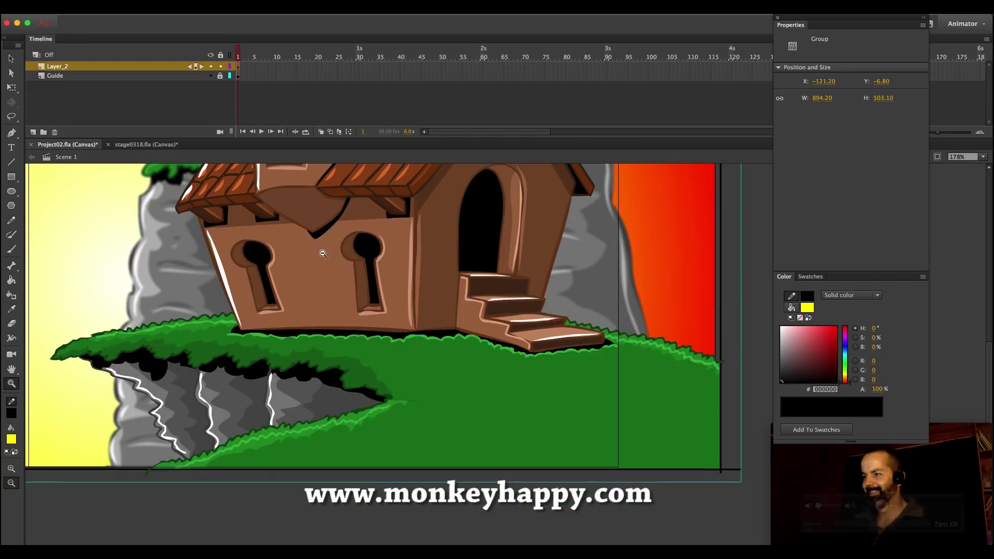
left_click(11, 309)
left_click(356, 412)
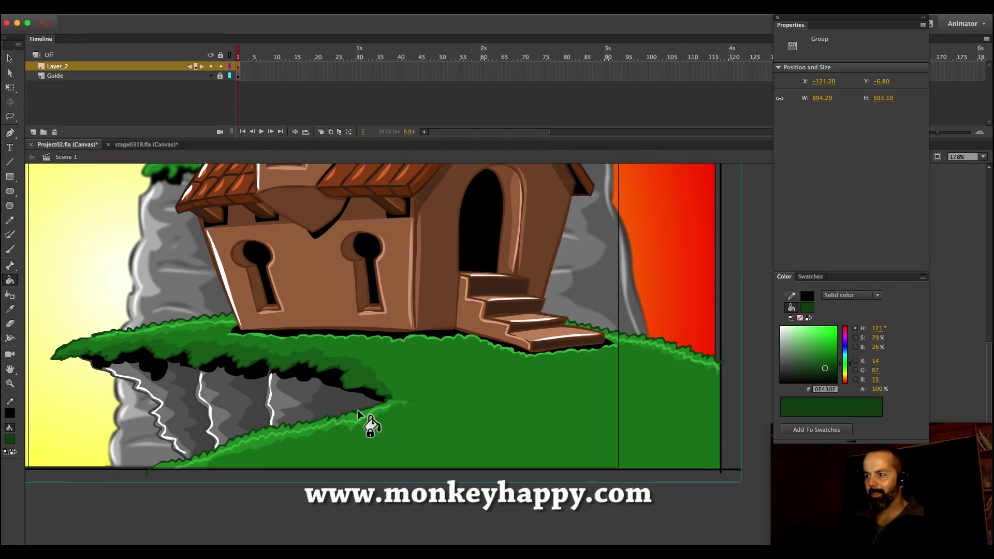
left_click(481, 412)
key("ctrl+z")
key("v")
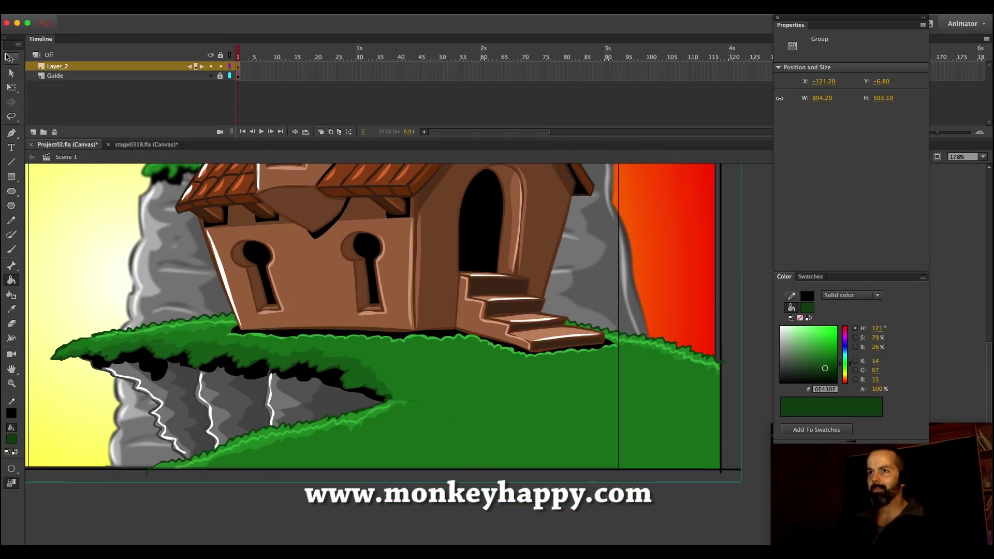
Open the grass group and brush a jagged dark green outline for a path from the house steps to the stage's lower edge
left_click(741, 264)
double_click(663, 334)
key("b")
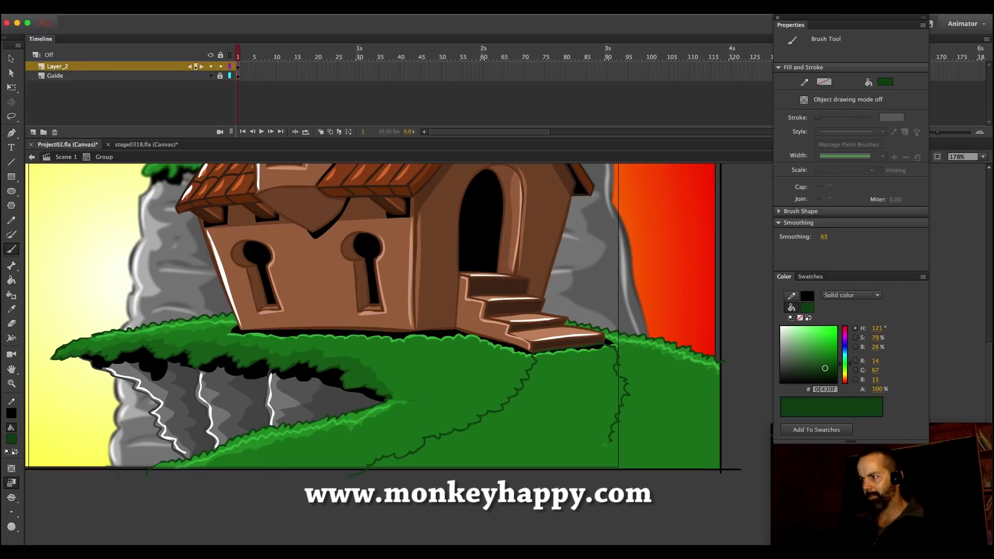
left_click(11, 308)
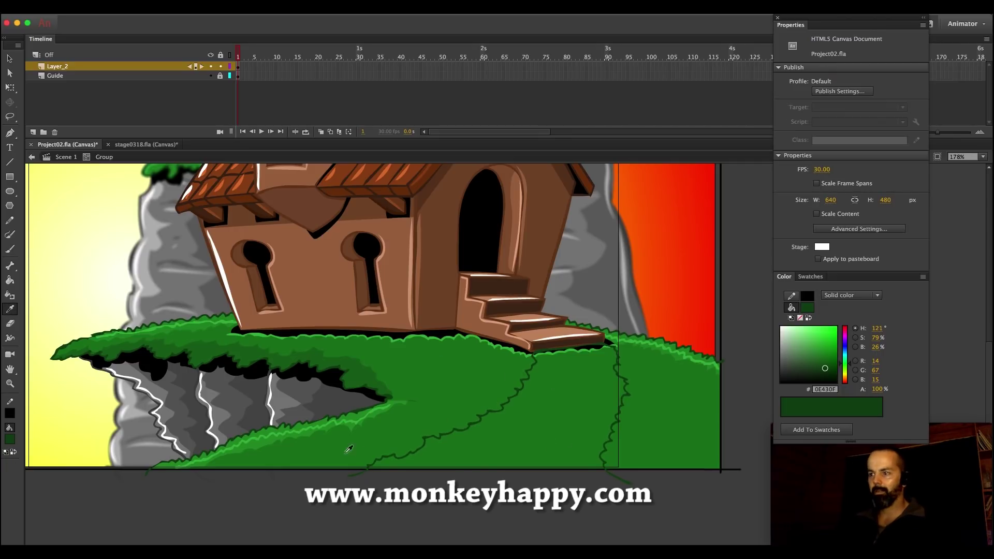
key("b")
left_click_drag(362, 472, 604, 474)
Fill the outlined path with light green #4FAE50
key("k")
left_click(811, 344)
left_click(552, 383)
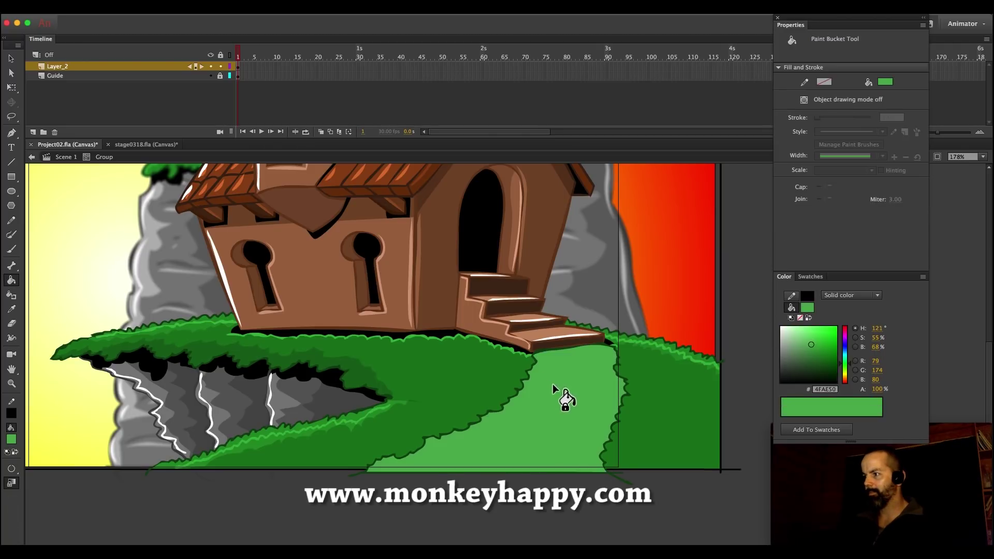
Pencil a guide line just inside each jagged side of the path, from its lower end up to the steps
left_click(12, 221)
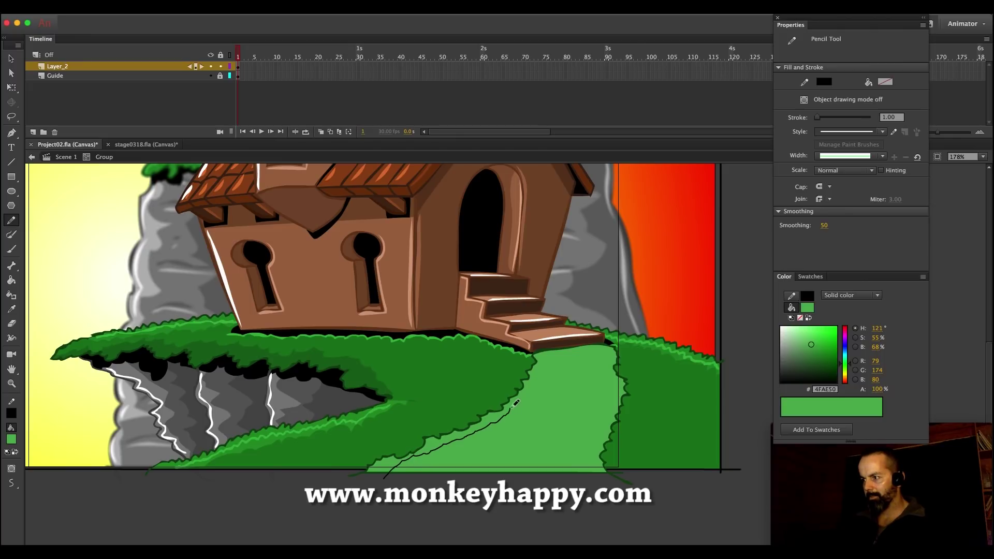
left_click_drag(505, 336, 514, 342)
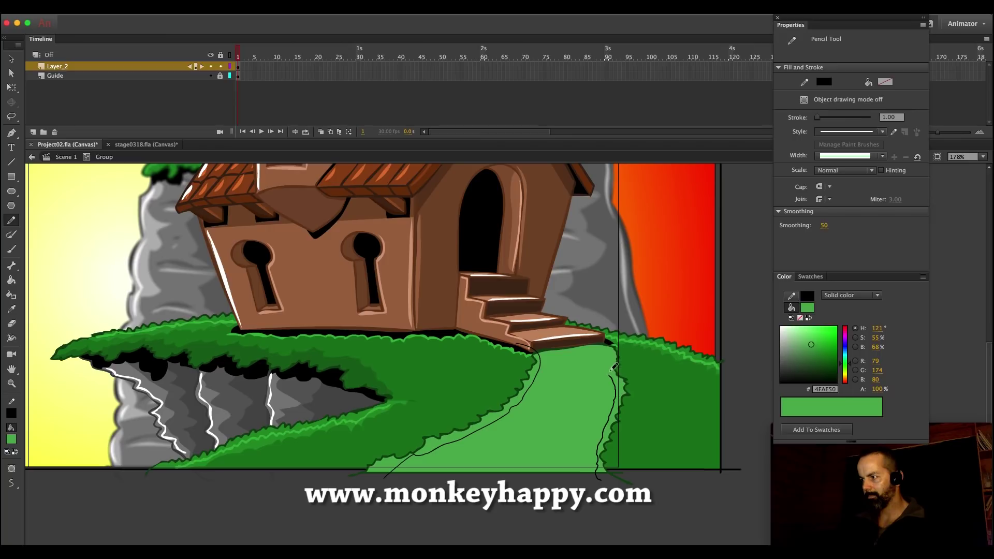
left_click_drag(605, 340, 597, 333)
Sample black from the cliff shadow and fill the strips between the pencil lines and the path's jagged sides
left_click(11, 310)
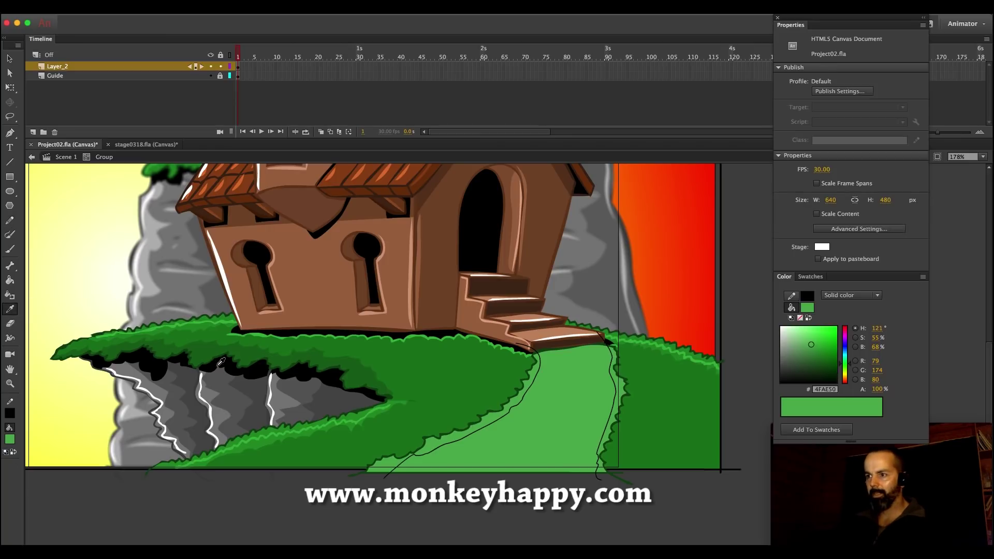
left_click(217, 367)
left_click(466, 429)
left_click(11, 469)
left_click(56, 469)
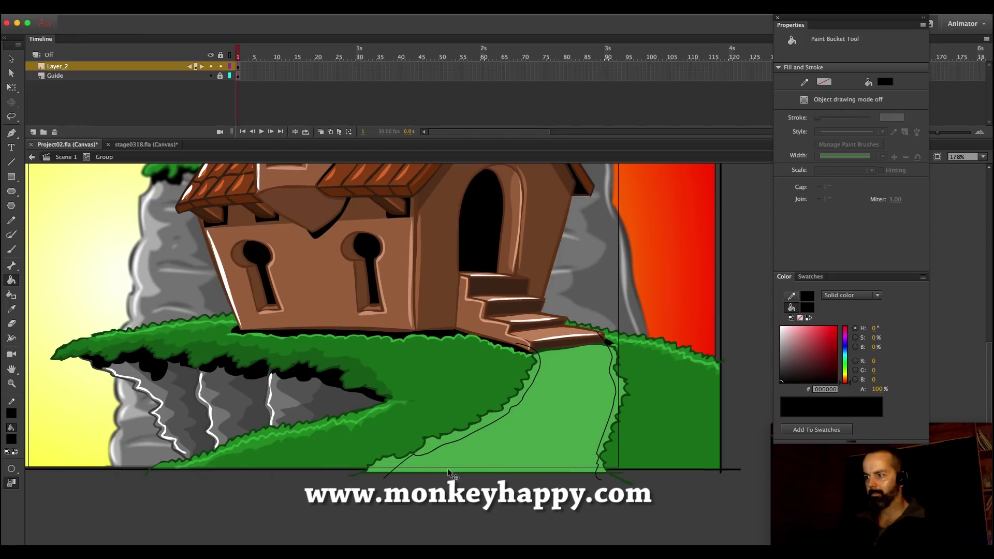
left_click(601, 469)
Delete both pencil guide lines along the sides of the path
key("v")
double_click(539, 369)
key("Delete")
double_click(613, 361)
key("Delete")
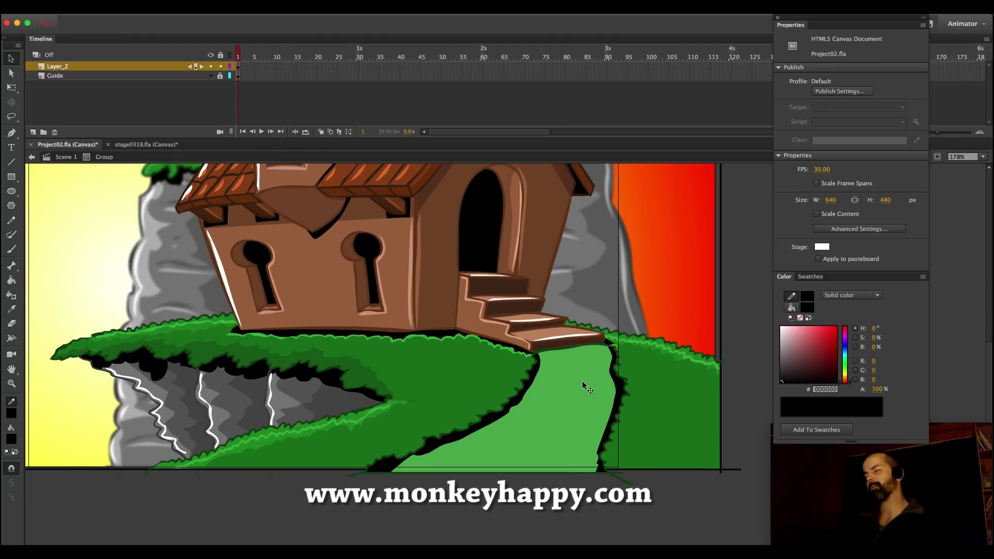
Brush wavy grain strokes along the path in a darker green (RGB 61, 137, 61)
left_click(12, 309)
left_click(552, 418)
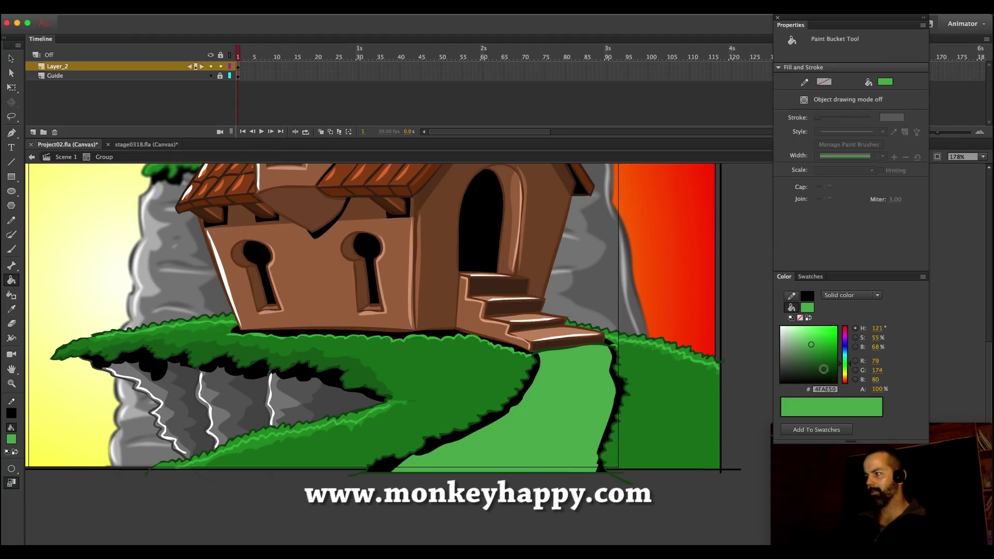
key("b")
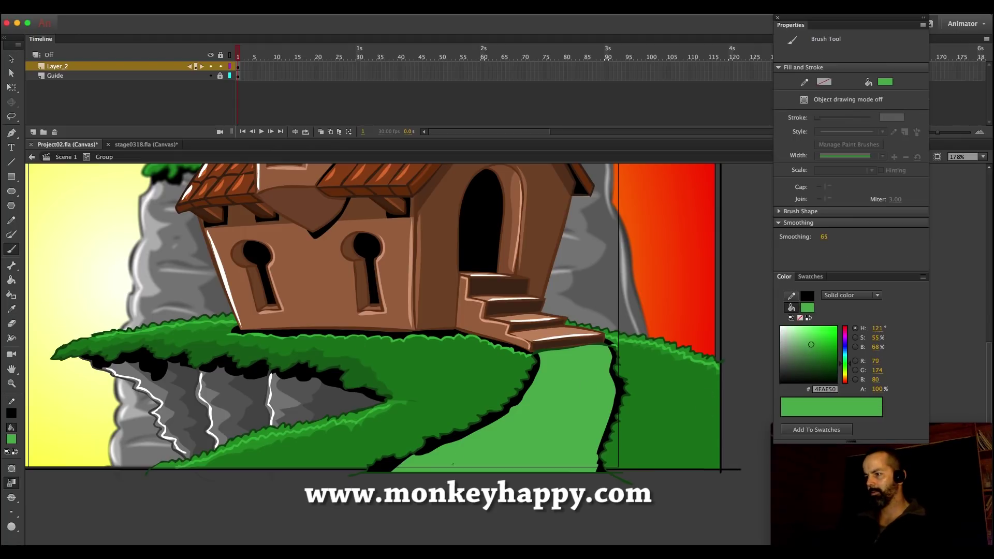
left_click(812, 353)
key("super+z")
left_click_drag(446, 470, 453, 465)
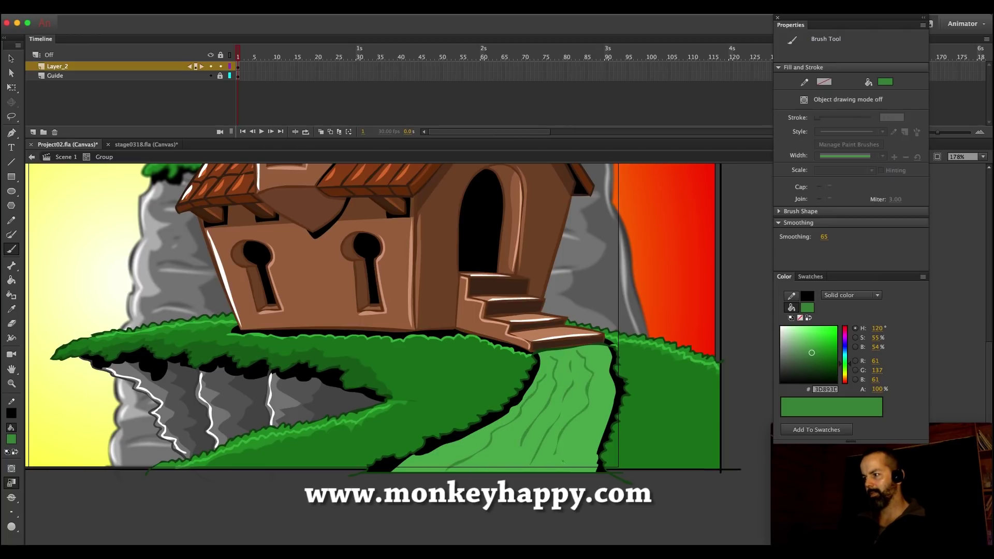
key("super+z")
left_click_drag(597, 374, 606, 422)
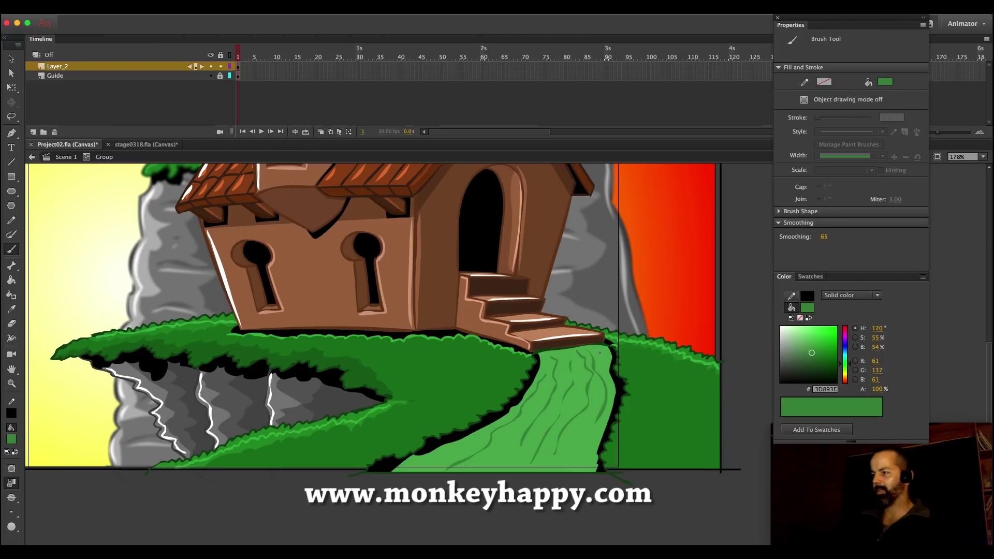
left_click_drag(486, 461, 529, 423)
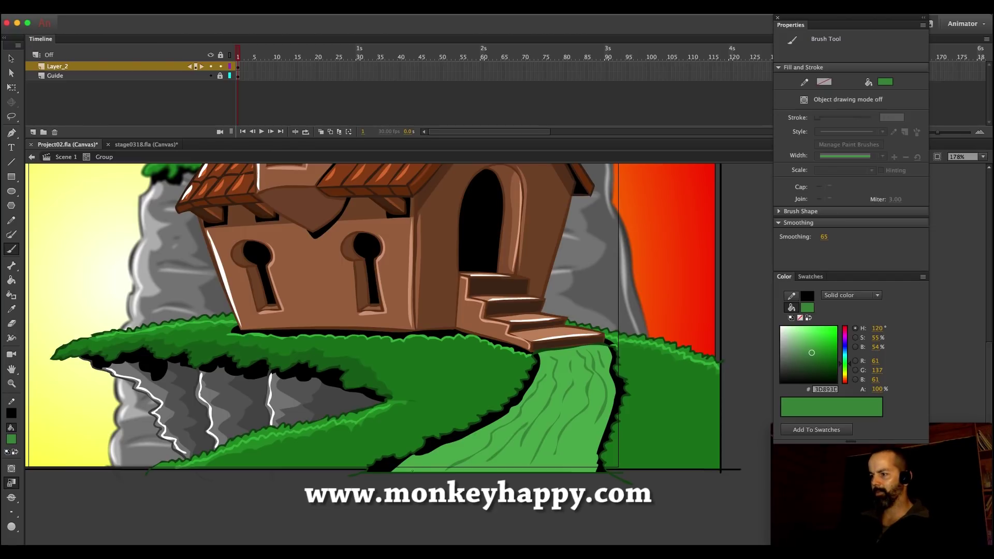
Brush lighter green (#74D375) highlight strokes between the dark grain lines along the path
key("i")
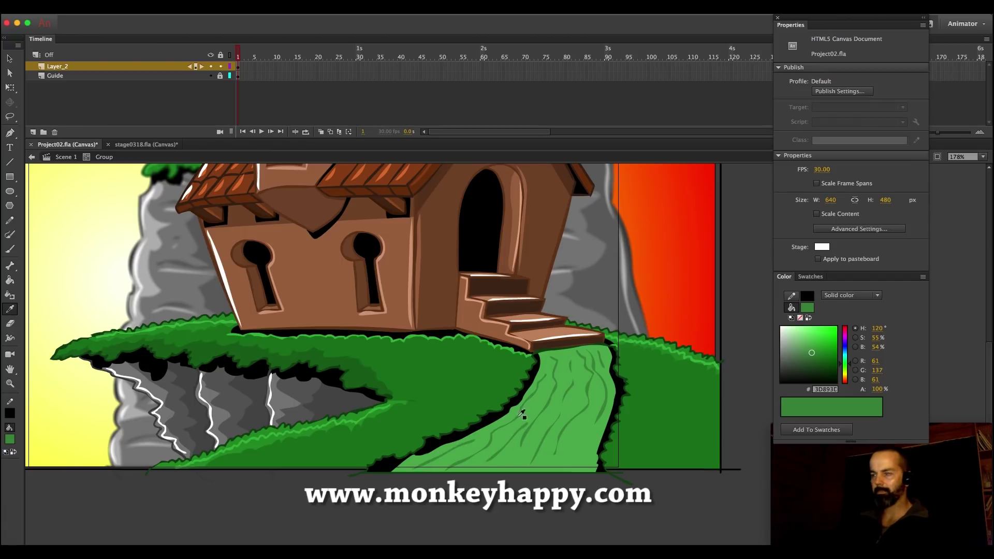
left_click(506, 439)
key("b")
left_click_drag(534, 403, 501, 428)
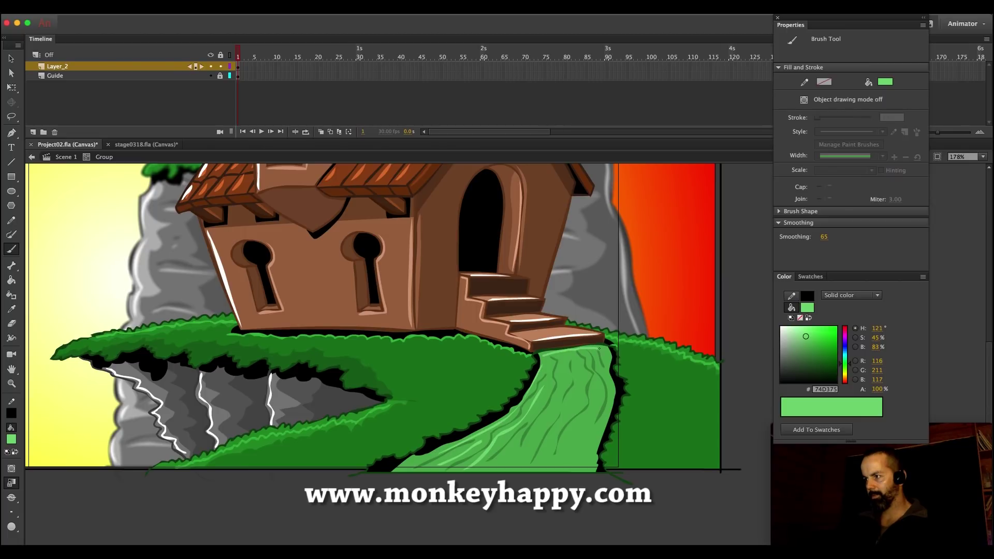
left_click_drag(567, 386, 569, 368)
key("super+z")
left_click_drag(519, 454, 541, 428)
left_click_drag(564, 378, 565, 368)
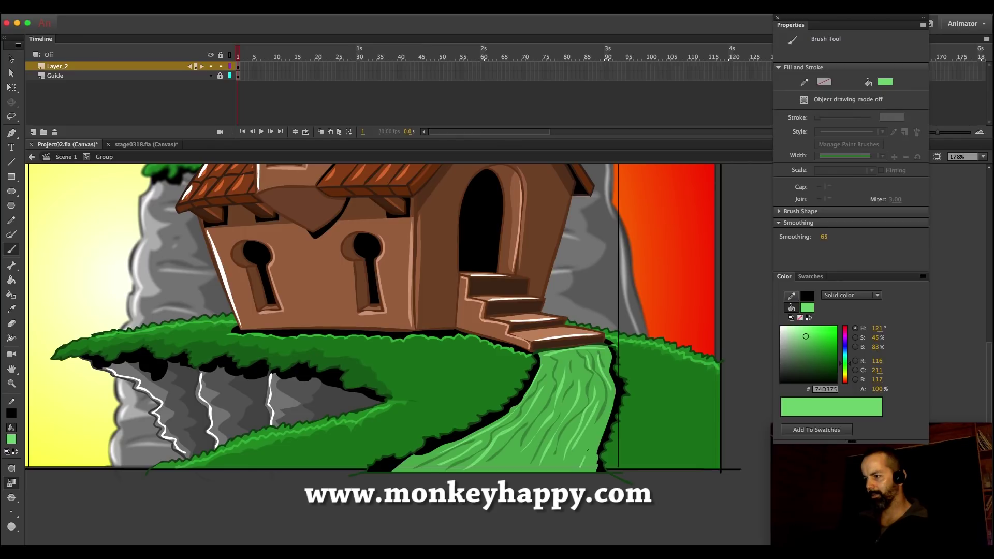
Brush white (#FFFFFF) highlights at the path's upper end, just below the house steps
left_click_drag(788, 333, 779, 325)
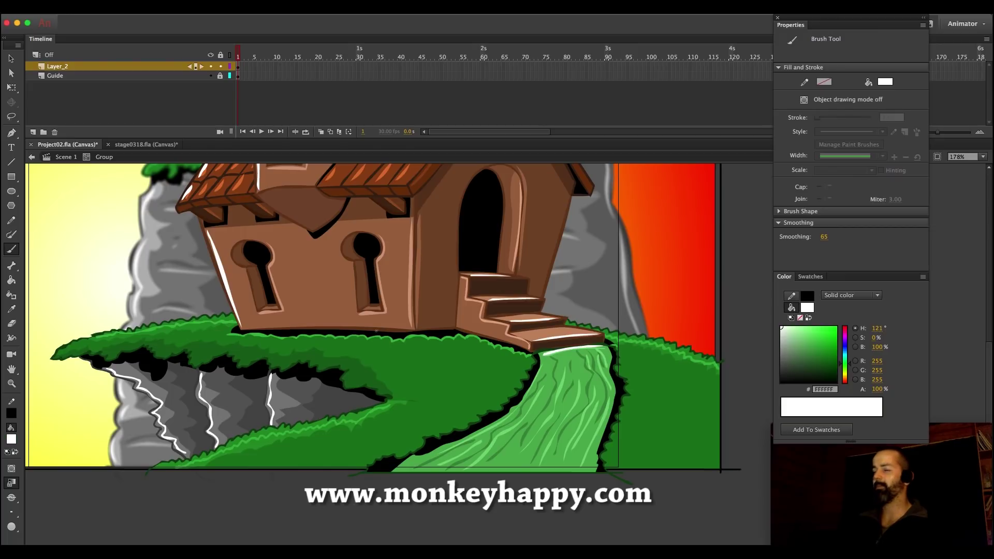
key("v")
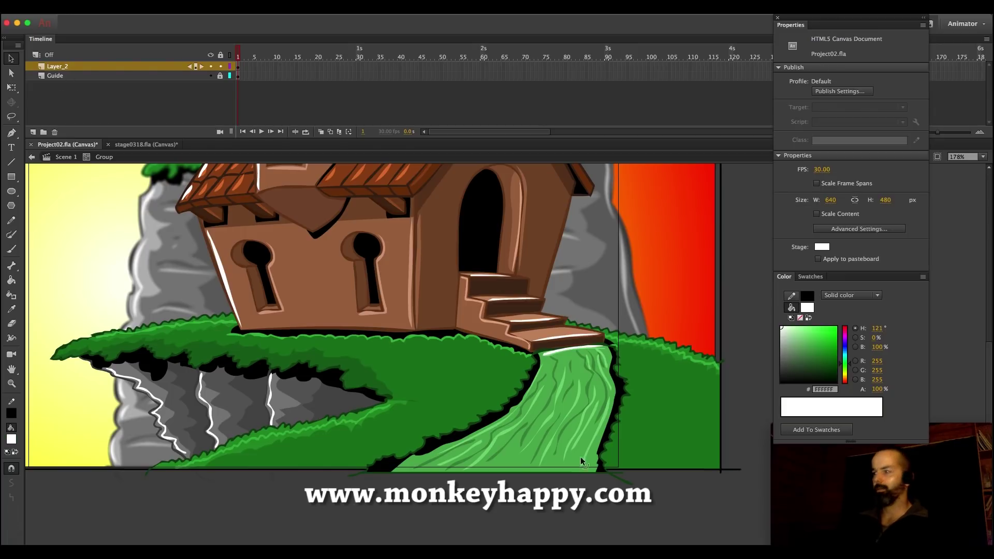
left_click(541, 425)
left_click(476, 505)
left_click(11, 384)
left_click(450, 366)
left_click_drag(651, 437, 282, 165)
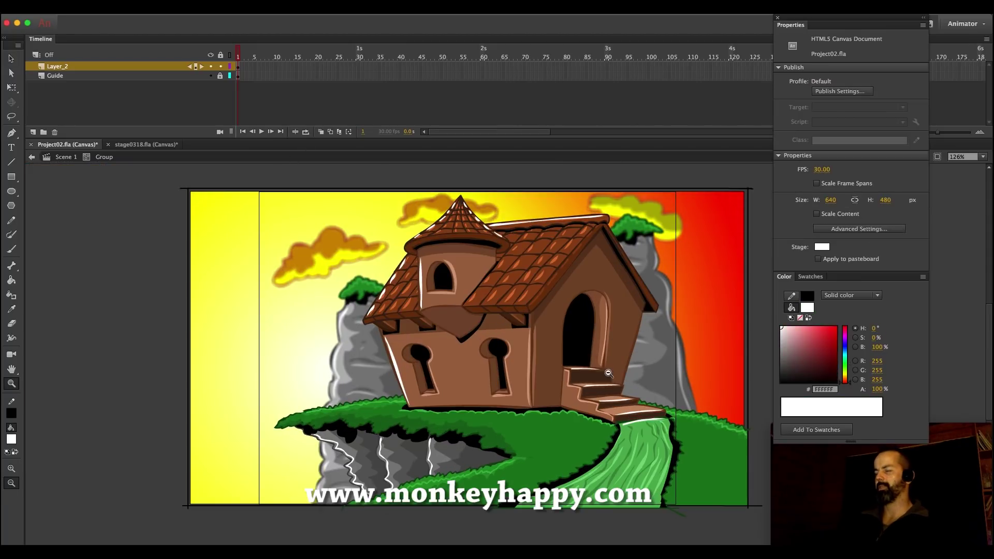
left_click_drag(335, 337, 985, 544)
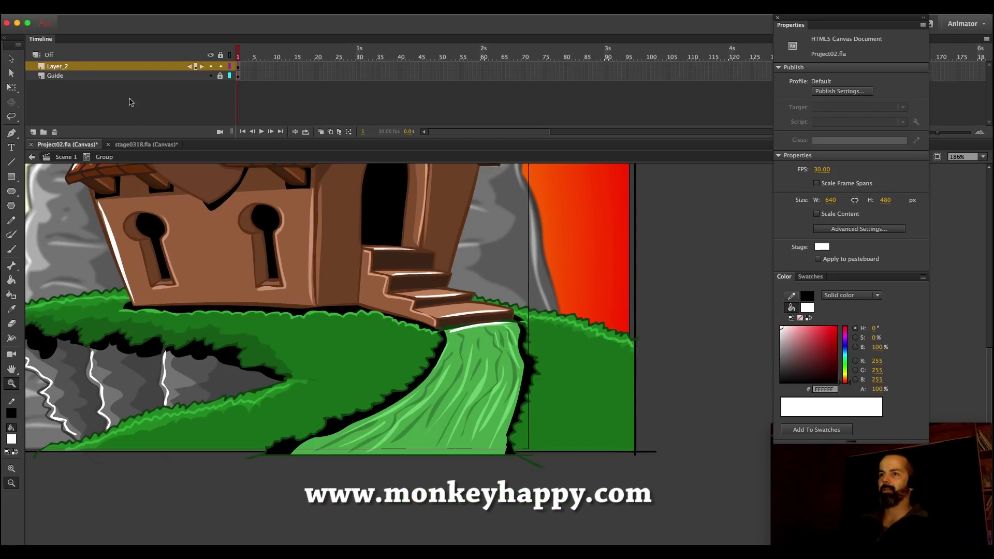
Outline jagged shadow areas in the grass along both sides of the path with the Pencil tool
left_click(65, 157)
left_click(12, 58)
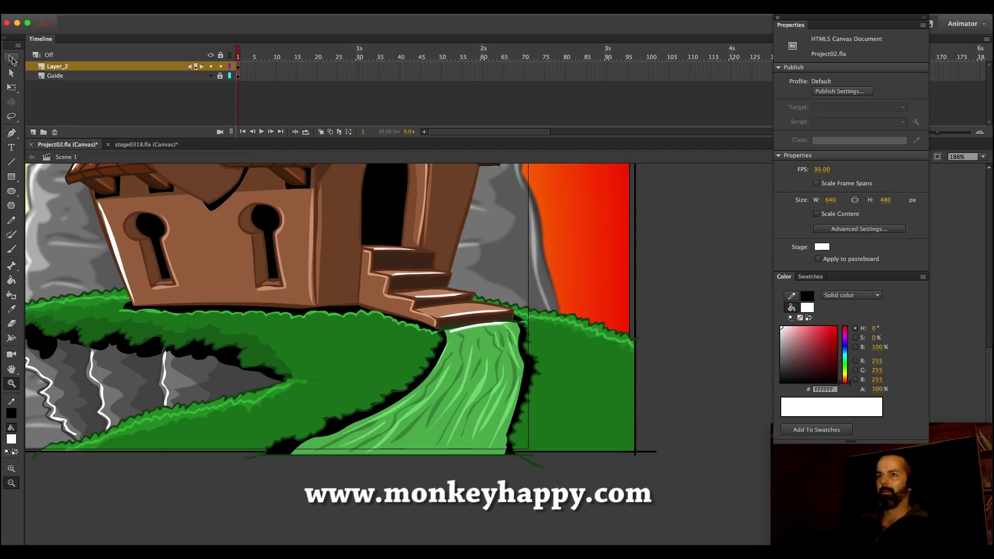
double_click(406, 404)
left_click(316, 454)
left_click(269, 481)
left_click(12, 220)
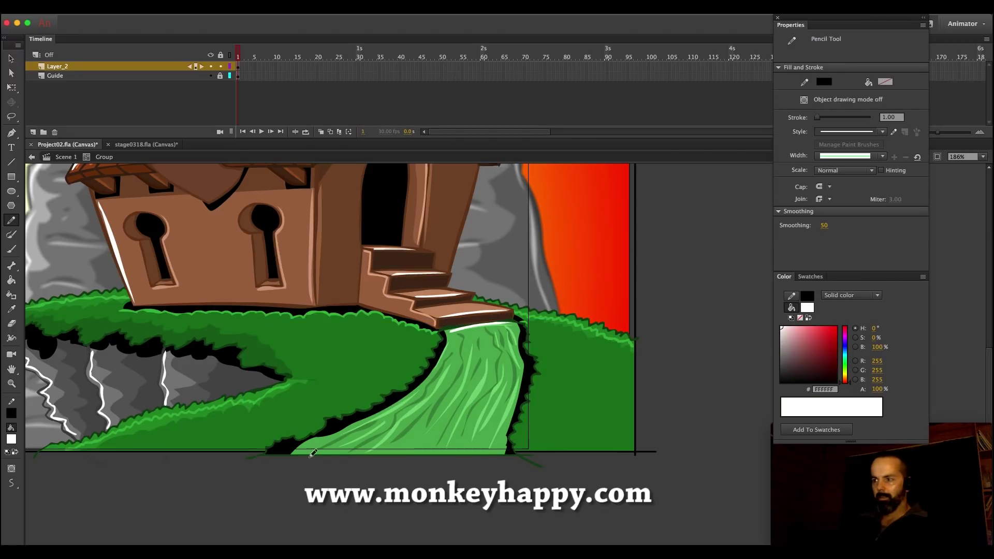
left_click_drag(237, 452, 256, 433)
left_click_drag(332, 397, 374, 374)
mouse_move(423, 350)
left_mouse_down()
mouse_move(447, 324)
mouse_move(529, 320)
left_mouse_up()
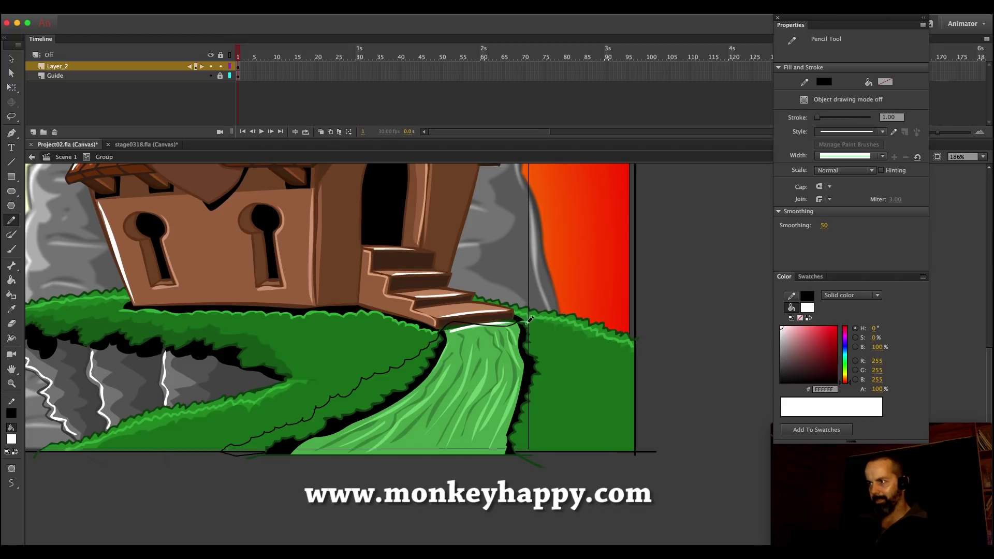
mouse_move(565, 377)
left_mouse_down()
mouse_move(537, 426)
mouse_move(541, 473)
left_mouse_up()
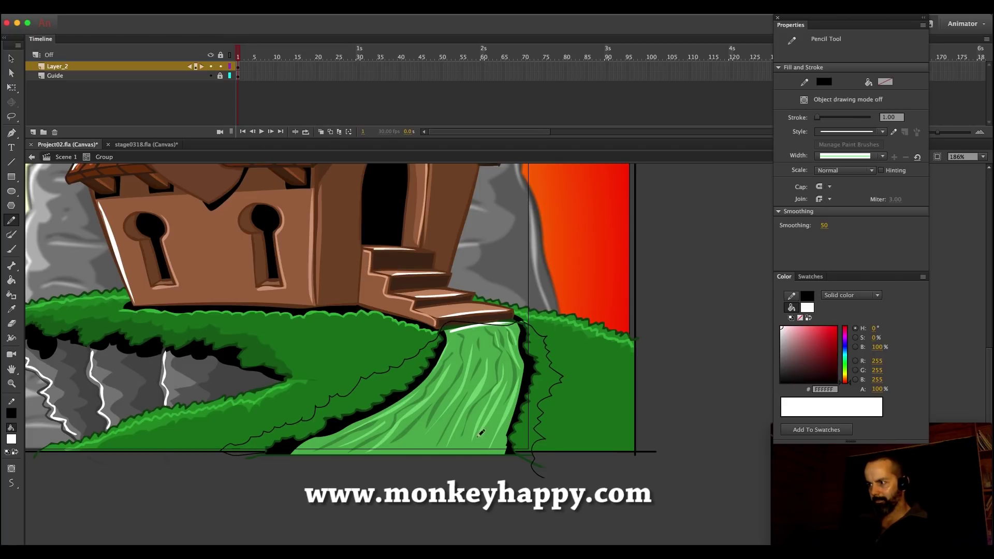
Fill the outlined areas beside the path with the sampled darker green (#166418) and delete their pencil outlines
key("i")
left_click(276, 371)
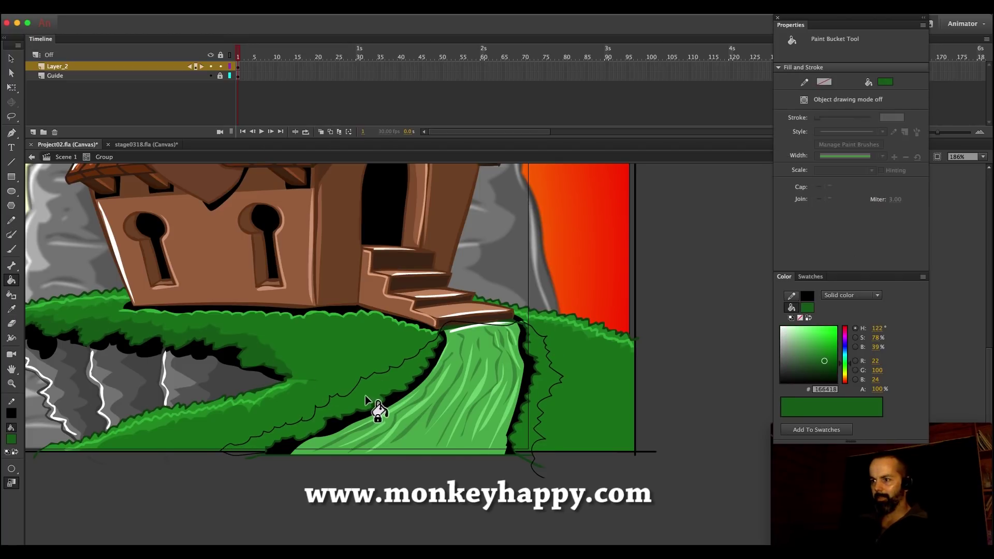
left_click(371, 401)
left_click(545, 394)
key("v")
left_click(422, 356)
key("Delete")
Brush a small three-bladed grass tuft in dark green (#0E430F) on the lower grass ledge, replacing the first attempt
left_click(63, 156)
left_click(198, 459)
left_click(12, 382)
left_click_drag(398, 499, 166, 271)
left_click(12, 309)
left_click(460, 370)
key("b")
left_click_drag(419, 429, 391, 453)
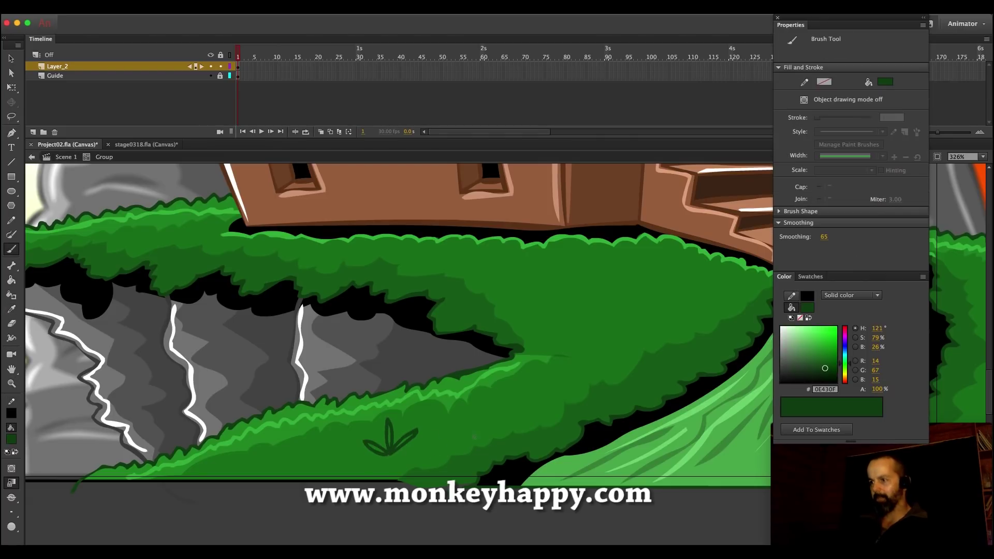
mouse_move(508, 414)
left_mouse_down()
mouse_move(484, 393)
mouse_move(502, 416)
left_mouse_up()
key("super+z")
key("super+z")
left_click_drag(382, 456, 407, 445)
mouse_move(408, 433)
left_mouse_down()
mouse_move(382, 446)
mouse_move(382, 413)
left_mouse_up()
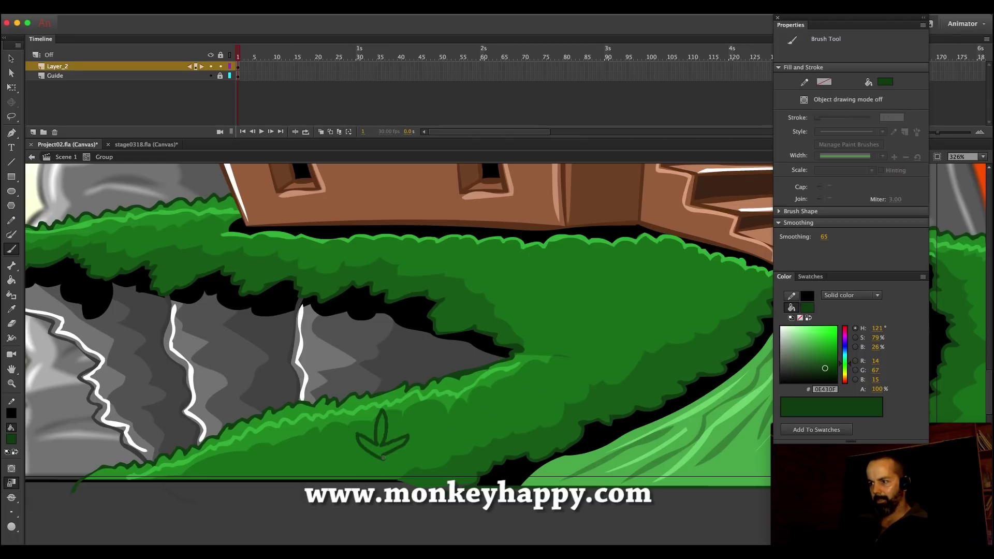
Brush two more dark green grass tufts on the lower ledge, one on each side of the first
mouse_move(498, 422)
left_mouse_down()
mouse_move(523, 400)
mouse_move(499, 382)
left_mouse_up()
mouse_move(477, 399)
left_mouse_down()
mouse_move(490, 418)
mouse_move(506, 416)
mouse_move(496, 386)
mouse_move(494, 421)
left_mouse_up()
key("super+z")
key("super+z")
mouse_move(286, 467)
left_mouse_down()
mouse_move(310, 441)
mouse_move(284, 455)
left_mouse_up()
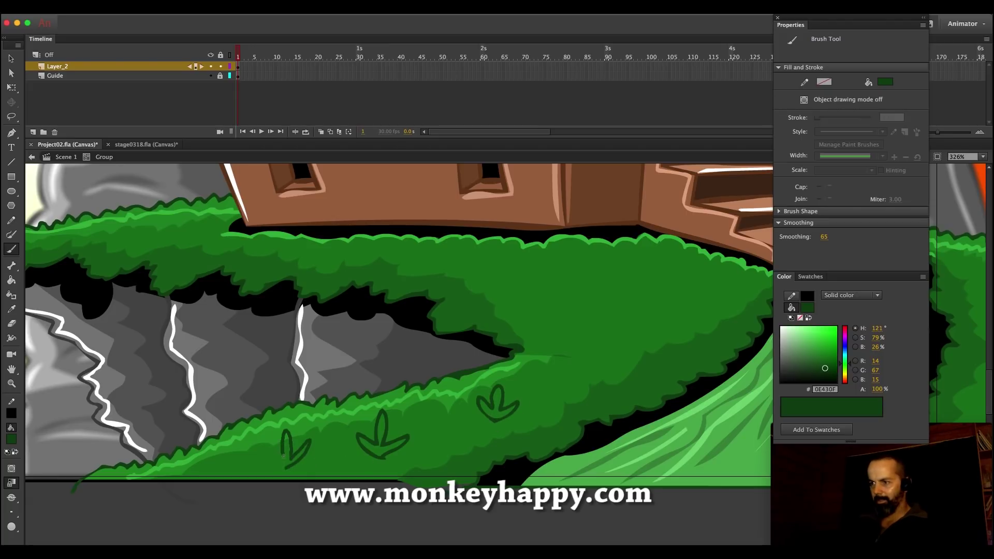
Fill the three tufts with the sampled lighter green (#239126) and smooth their shapes
key("i")
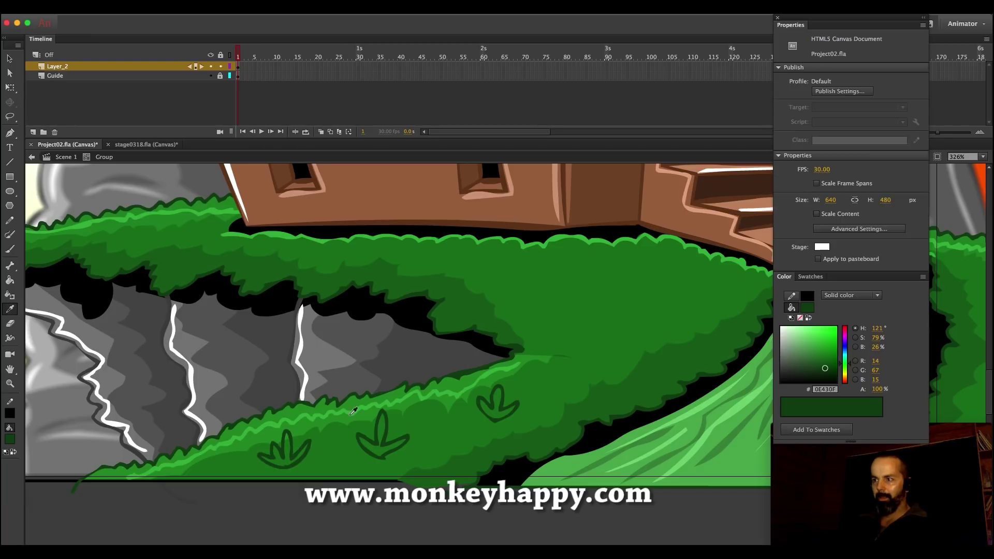
left_click(411, 424)
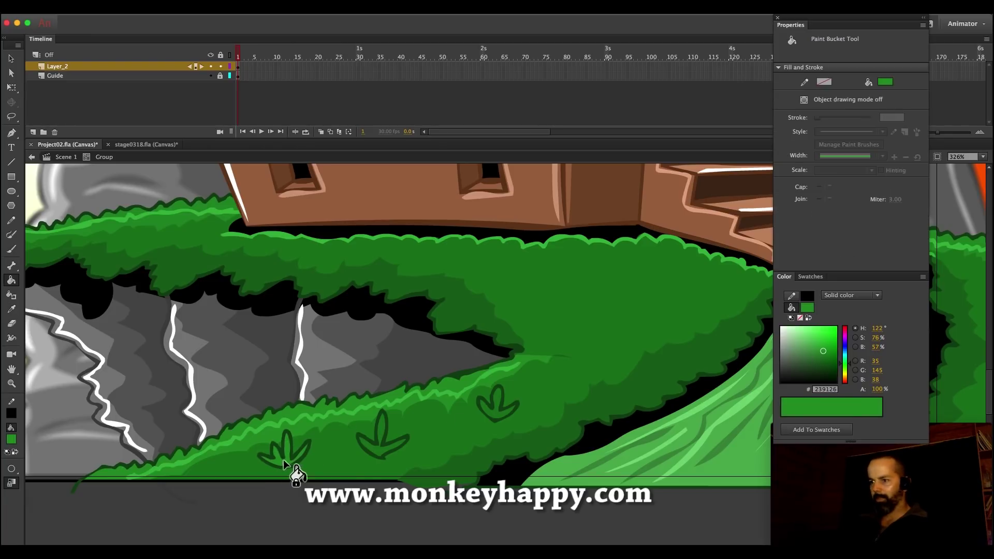
key("v")
left_click_drag(187, 318, 633, 505)
left_click(9, 486)
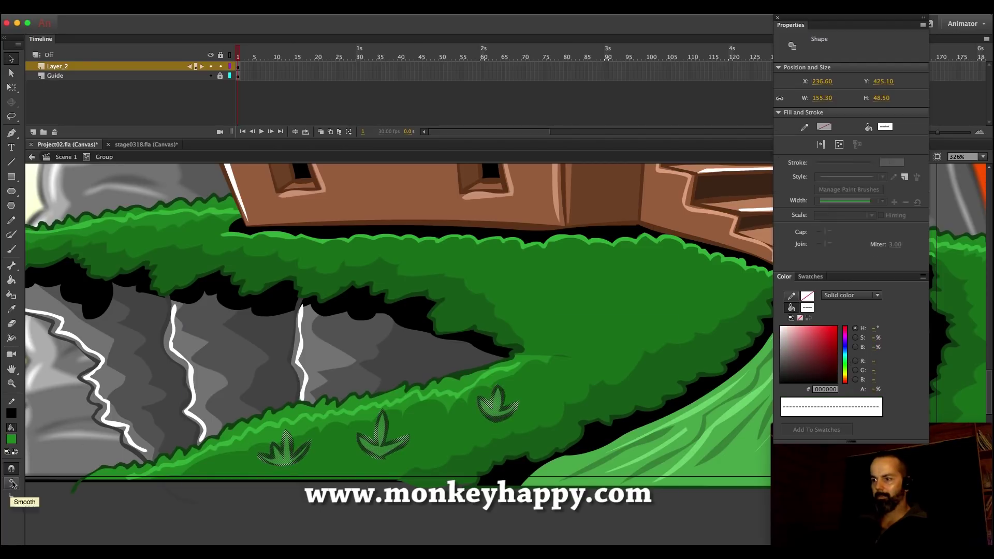
left_click(190, 398)
Outline a flat ground shadow beneath each of the three tufts with the Pencil tool
left_click(8, 224)
mouse_move(278, 460)
left_mouse_down()
mouse_move(308, 464)
mouse_move(288, 457)
left_mouse_up()
left_click_drag(392, 461, 377, 448)
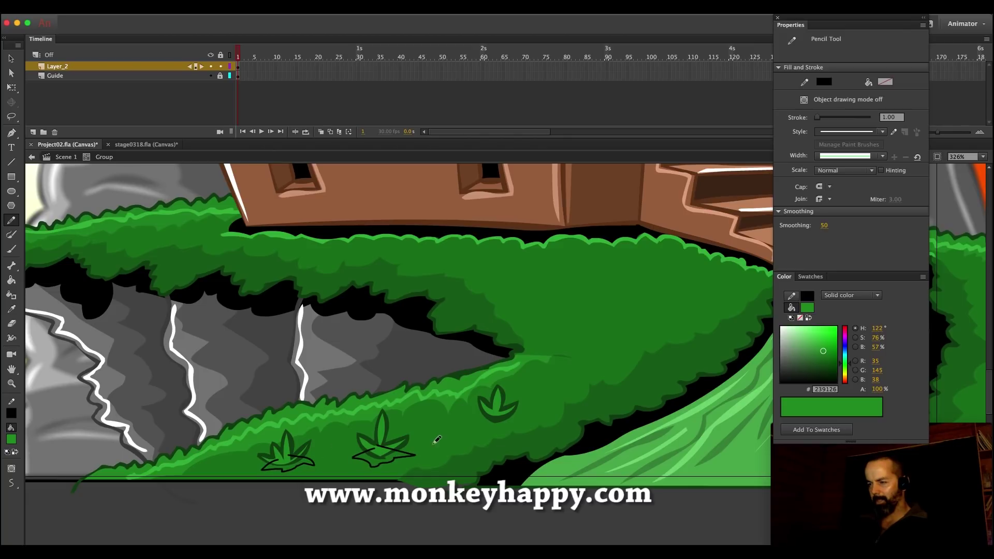
left_click_drag(512, 426, 495, 411)
Fill the tuft shadows with the sampled darker green (#166418) and delete their pencil outlines
left_click(10, 309)
left_click(499, 448)
left_click(500, 423)
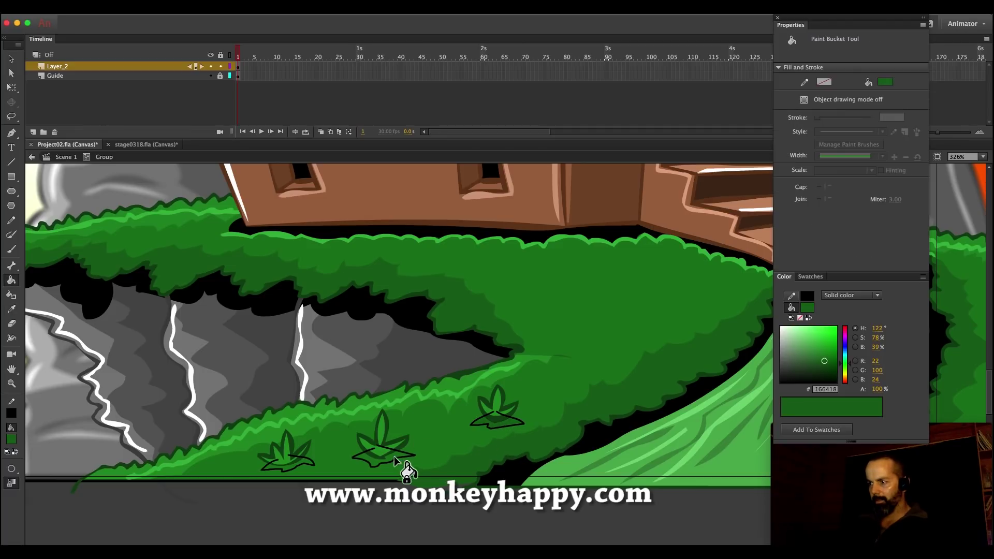
key("v")
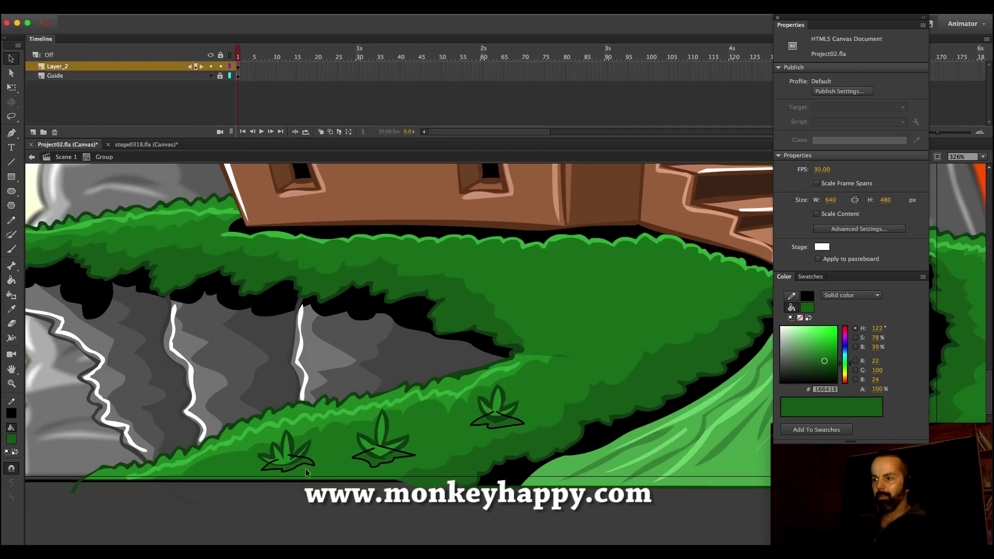
double_click(411, 455)
key("Delete")
double_click(493, 428)
key("Delete")
Group each of the three grass tufts together with its shadow as a separate object
left_click_drag(557, 448, 455, 368)
key("super+g")
left_click_drag(342, 391, 443, 499)
key("super+g")
left_click_drag(319, 489, 224, 393)
key("super+g")
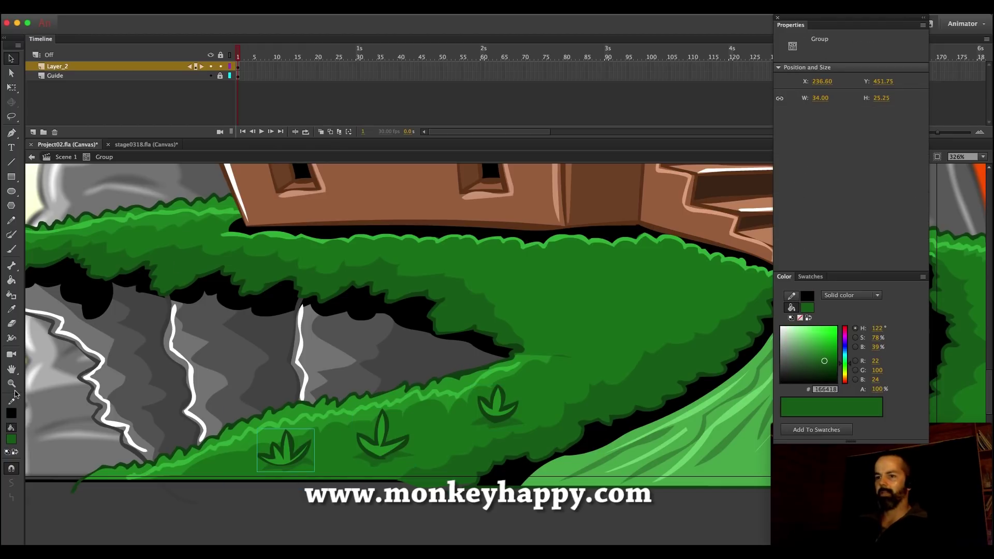
Duplicate the three tufts and arrange the copies on the grass in front of the house, varying their size
left_click(11, 384)
left_click(588, 368)
left_click(589, 367)
left_click_drag(692, 398, 351, 161)
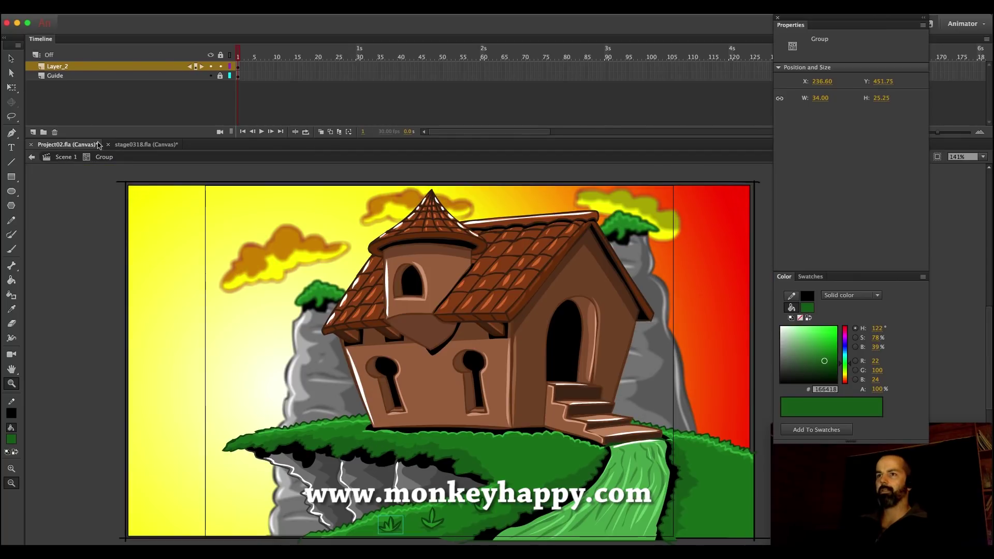
left_click(11, 59)
left_click_drag(318, 444, 576, 544)
key("super+c")
key("super+v")
key("q")
left_click_drag(567, 362, 523, 449)
left_click(555, 469)
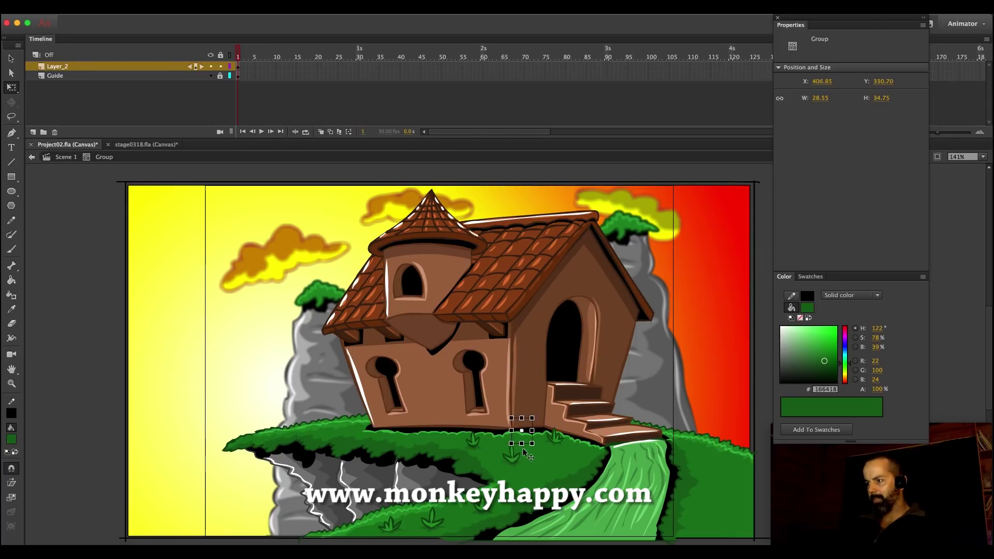
Duplicate more tufts and spread the copies over the grass on both sides of the path and near the house base
key("ctrl+a")
key("ctrl+c")
key("ctrl+v")
left_click_drag(482, 395, 644, 510)
left_click(644, 511)
left_click_drag(660, 398, 695, 503)
left_click_drag(621, 460, 701, 469)
left_click_drag(694, 392, 695, 439)
left_click_drag(611, 396, 429, 434)
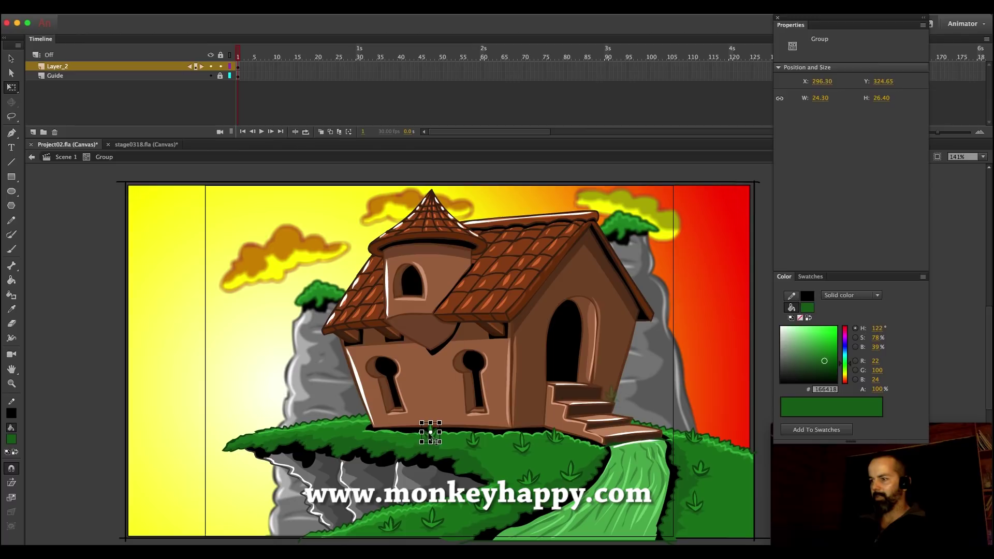
Copy the whole set of tufts and distribute the copies across the upper grass ledge and around the house
left_click_drag(721, 544, 337, 387)
key("ctrl+c")
key("ctrl+v")
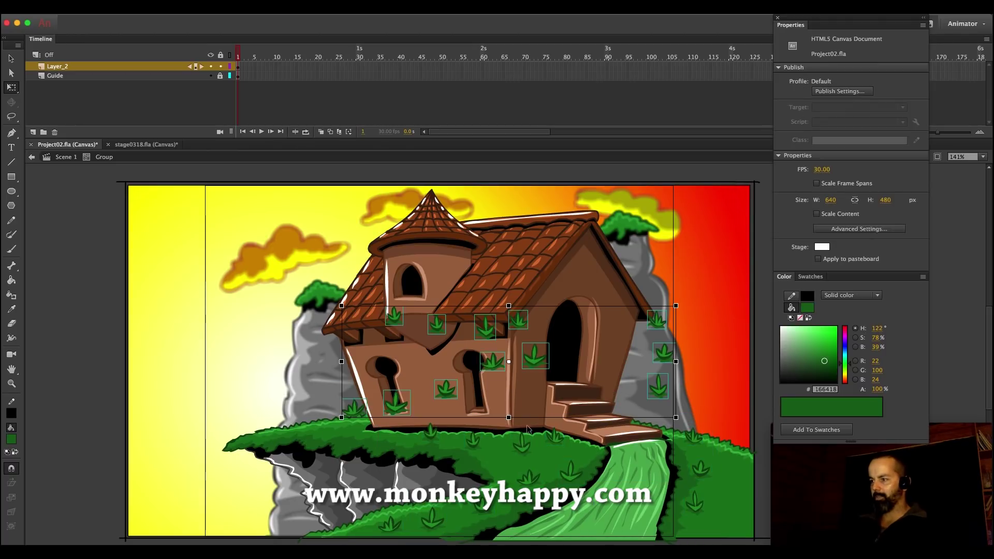
key("super+g")
left_click_drag(526, 365, 390, 446)
left_click_drag(539, 386, 495, 404)
left_click(306, 375)
left_click_drag(287, 412, 256, 435)
left_click_drag(290, 472, 598, 459)
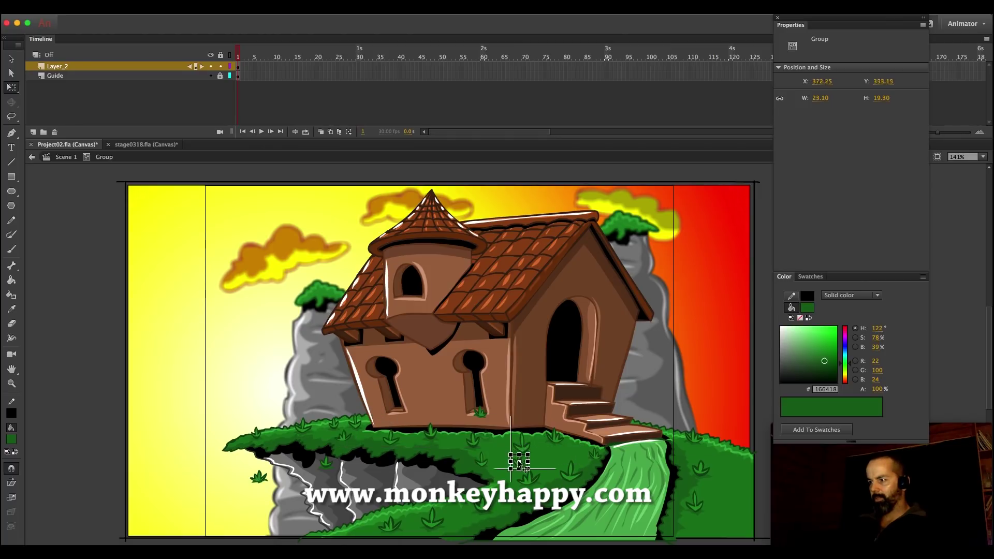
Move the leftover tuft copies from the cliff face to the grass beyond the path and adjust the neighbouring tufts
left_click(521, 429)
left_click_drag(326, 464, 744, 462)
left_click_drag(259, 478, 694, 520)
left_click_drag(701, 471, 711, 489)
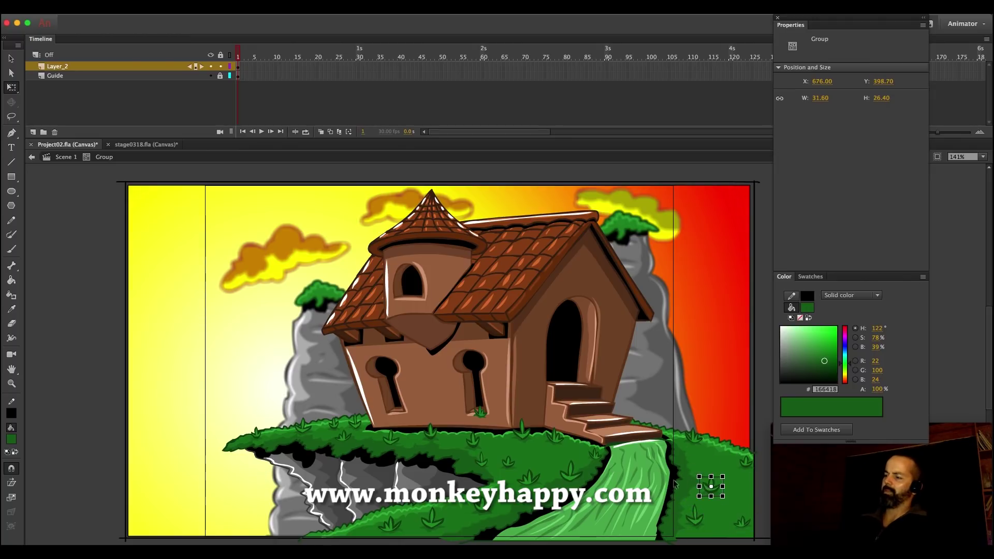
left_click(556, 440)
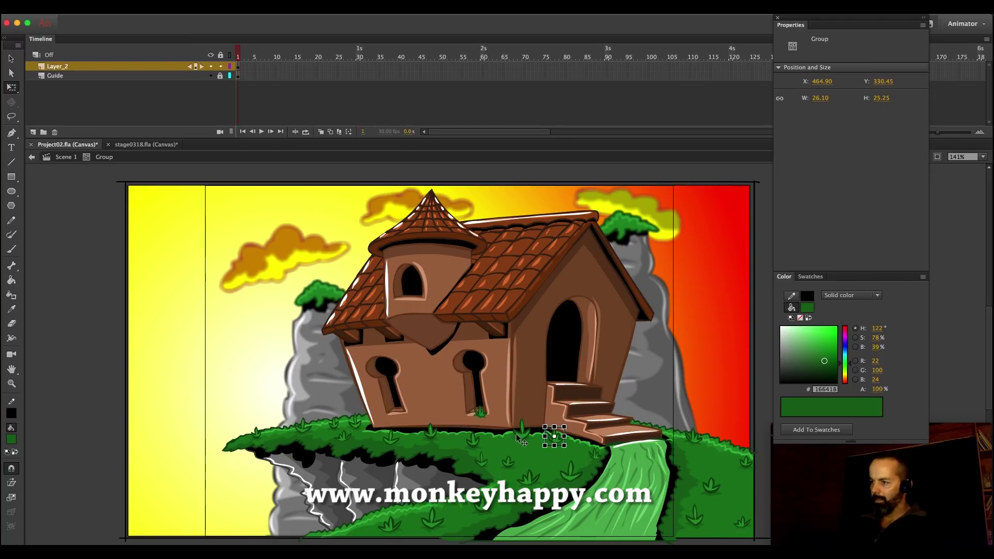
Move the stray tuft off the house's keyhole window onto the grass and save the file
left_click(61, 157)
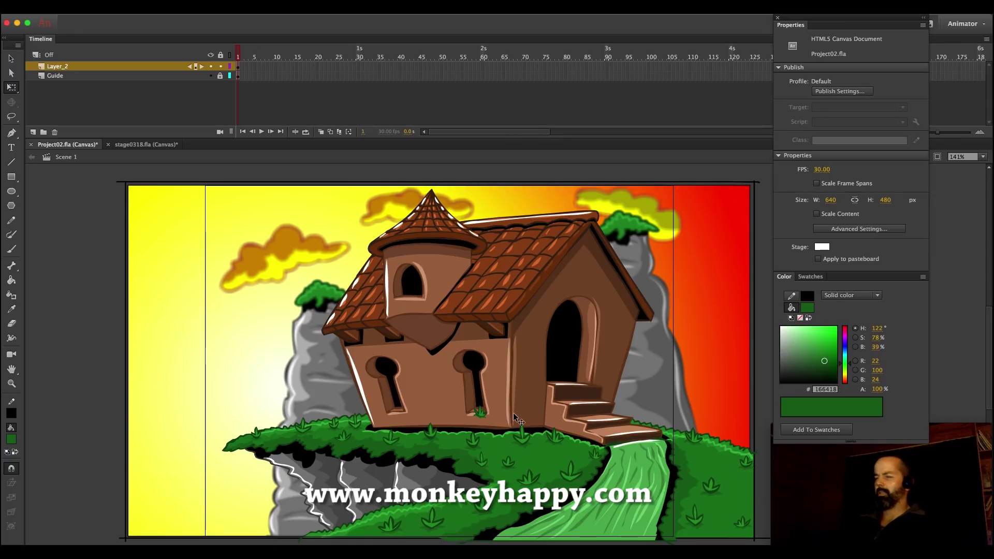
left_click(482, 414)
double_click(482, 417)
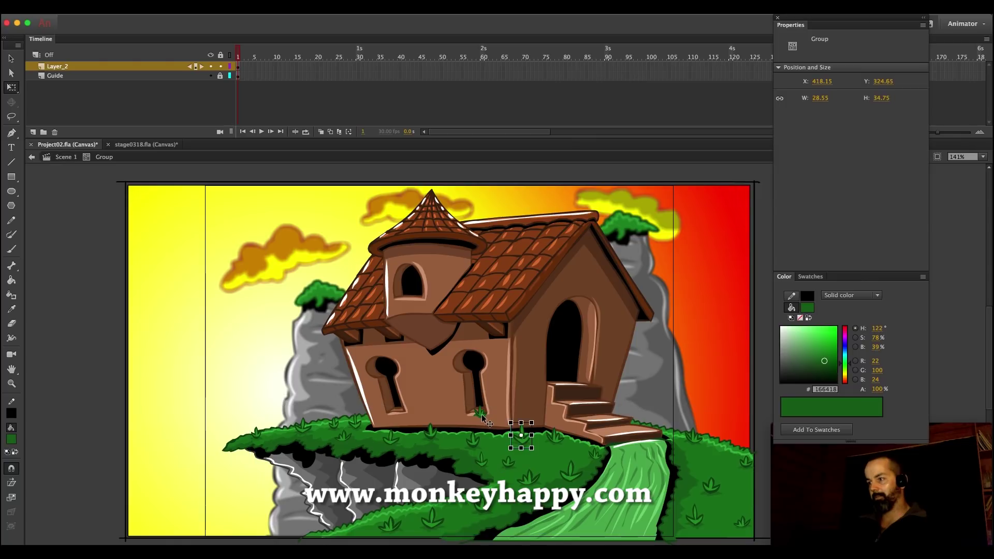
left_click_drag(489, 414, 701, 455)
left_click(63, 156)
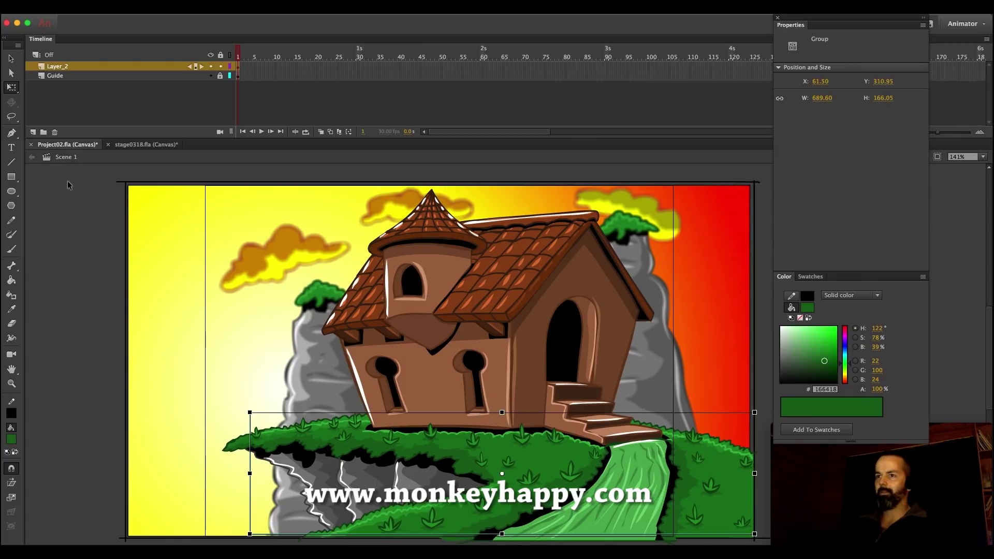
key("ctrl+s")
Move the left cliff farther from the house and scale it down to about 157 × 276 px
left_click(13, 386)
left_click(451, 368)
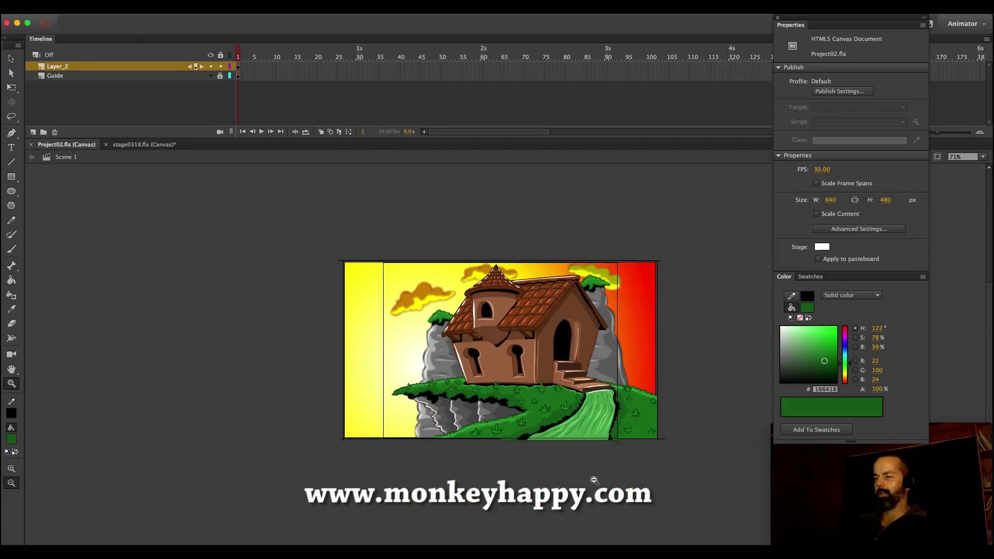
left_click_drag(721, 457, 389, 213)
key("v")
left_click(321, 382)
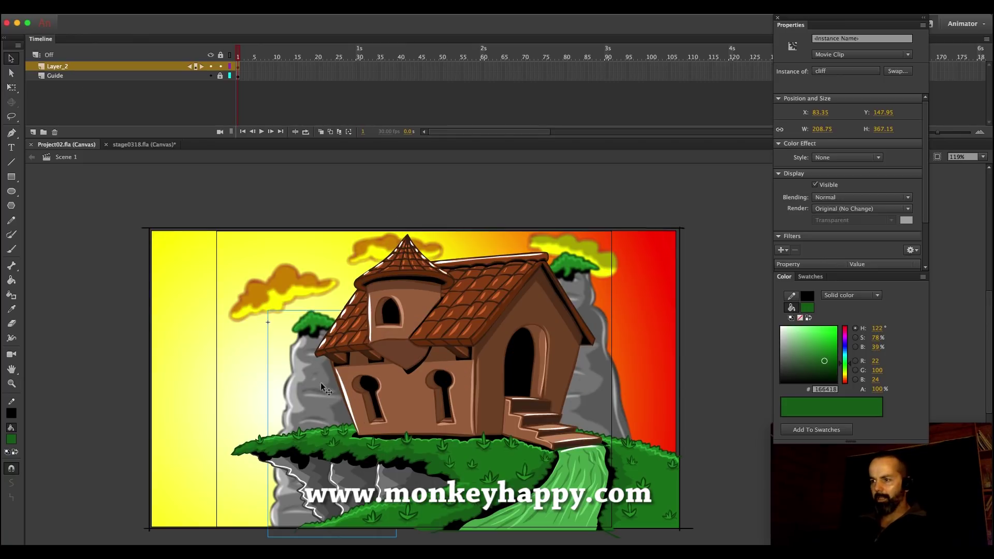
left_click_drag(287, 399, 214, 410)
key("q")
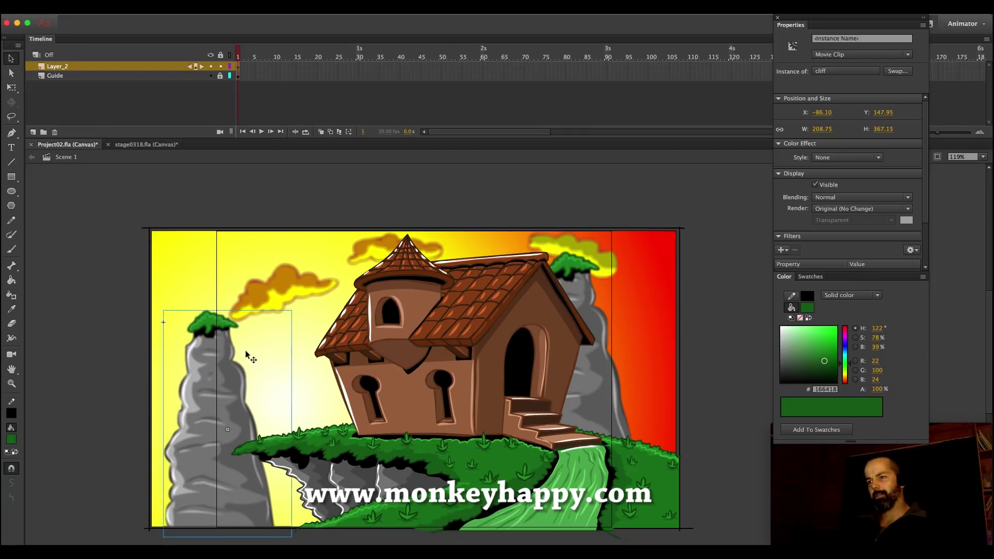
mouse_move(292, 312)
left_mouse_down()
mouse_move(279, 337)
mouse_move(288, 322)
left_mouse_up()
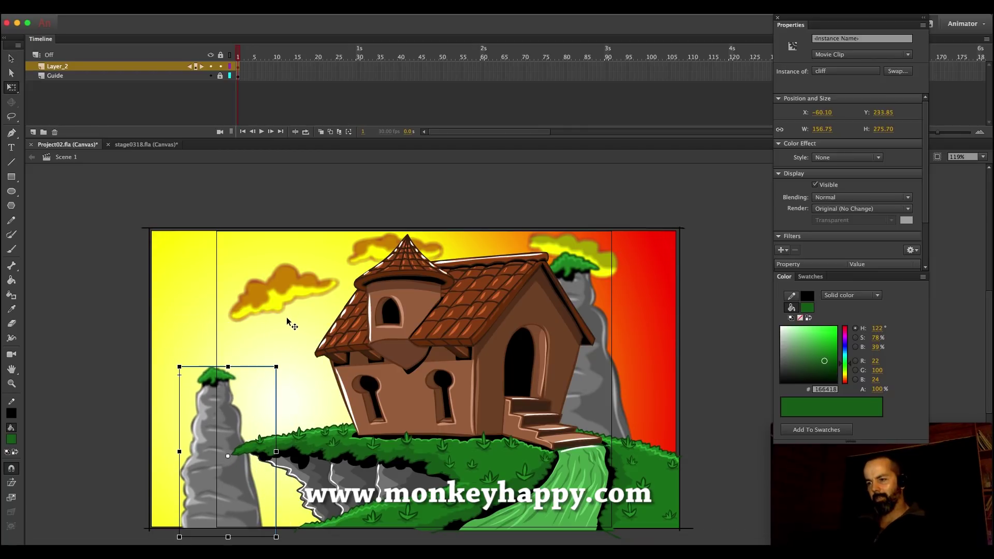
Scale the right cliff down to about 170 × 299 px and shift it away from the house
left_click(604, 321)
left_click_drag(657, 258, 641, 287)
left_click_drag(578, 309, 613, 309)
left_click(711, 353)
left_click(616, 353)
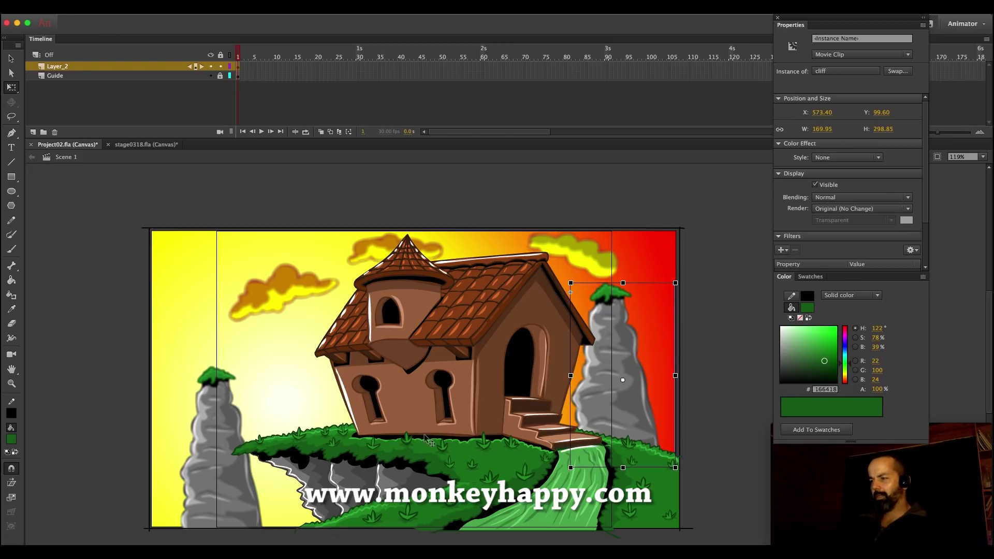
Open the grassy ground group for editing and clear the selection
left_click(364, 440)
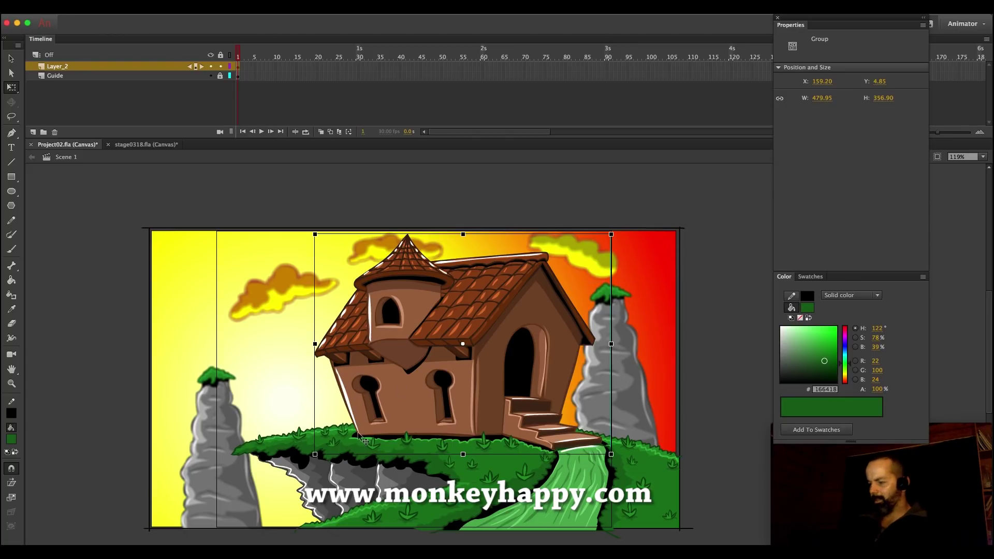
left_click(103, 321)
double_click(284, 432)
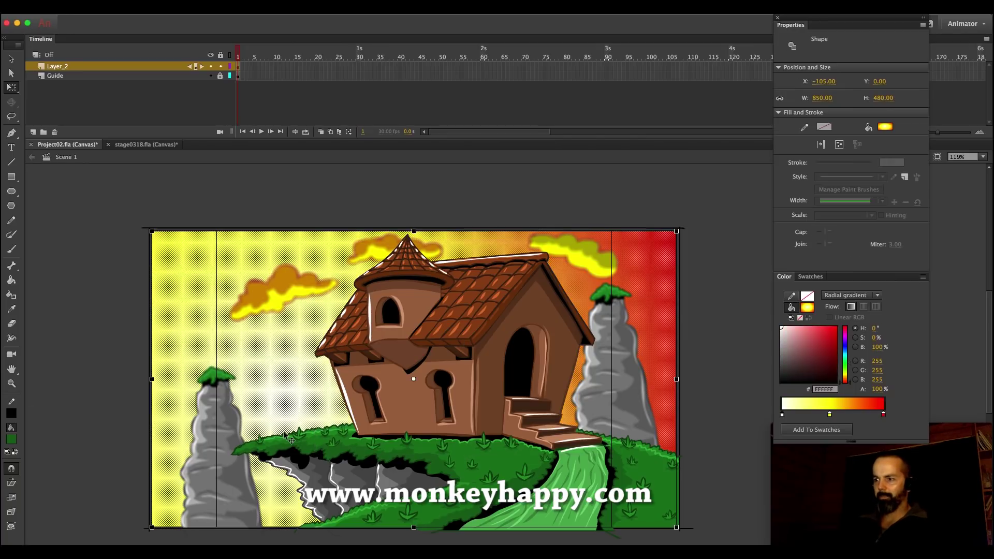
double_click(283, 441)
left_click(283, 441)
left_click(82, 204)
Save the file and outline a pine tree's four jagged foliage tiers beside the house in a new group, using dark green #133C14
key("z")
left_click_drag(180, 253, 543, 447)
key("super+s")
left_click(819, 370)
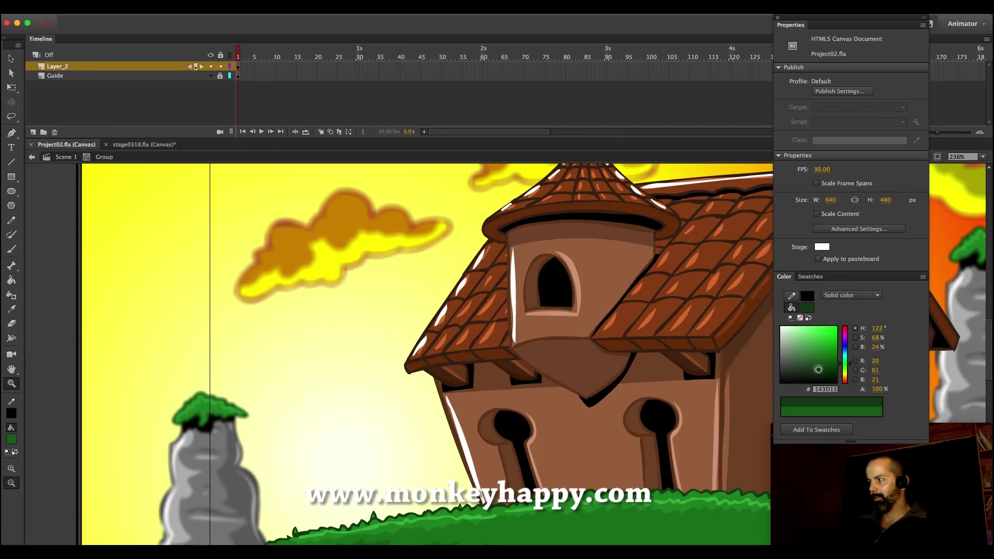
key("super+g")
key("b")
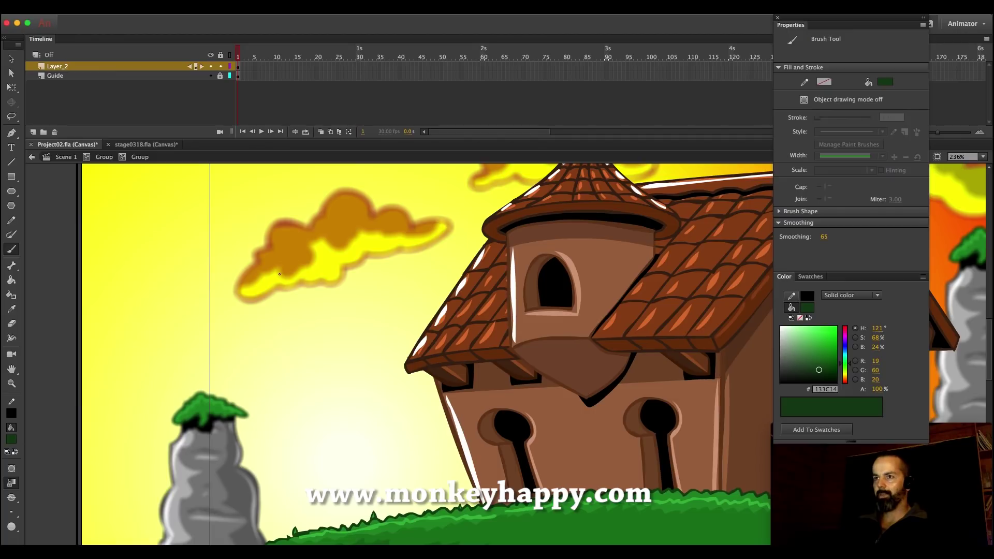
mouse_move(311, 242)
left_mouse_down()
mouse_move(268, 301)
mouse_move(365, 277)
mouse_move(310, 241)
left_mouse_up()
mouse_move(295, 291)
left_mouse_down()
mouse_move(267, 335)
mouse_move(366, 312)
mouse_move(344, 283)
left_mouse_up()
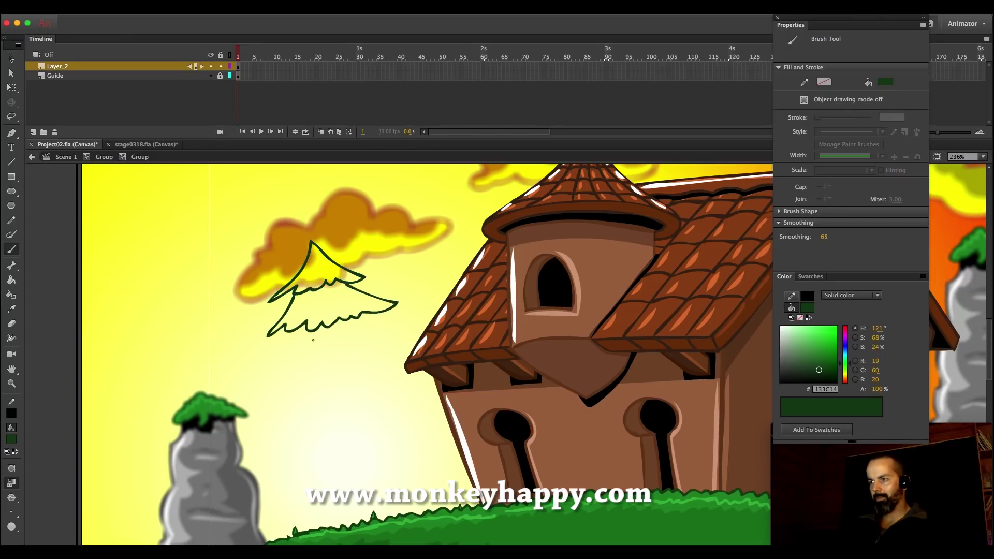
mouse_move(297, 330)
left_mouse_down()
mouse_move(275, 374)
mouse_move(317, 376)
mouse_move(418, 338)
mouse_move(370, 312)
left_mouse_up()
mouse_move(301, 376)
left_mouse_down()
mouse_move(257, 413)
mouse_move(381, 397)
mouse_move(406, 373)
mouse_move(433, 381)
left_mouse_up()
Brush the outline of the pine's curved trunk down to the grass, ending in pointed roots that spread toward the house
scroll(369, 352, "down", 3)
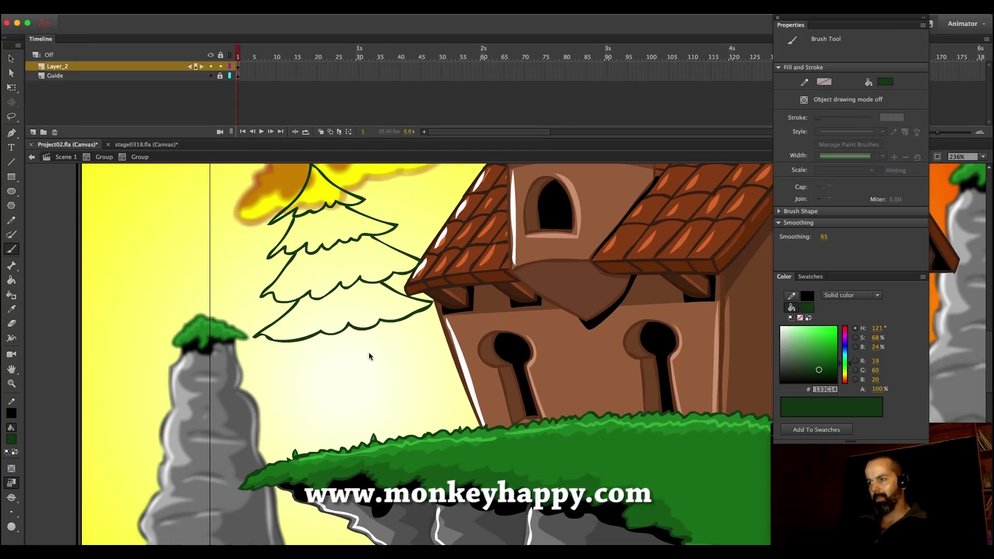
left_click_drag(344, 366, 389, 391)
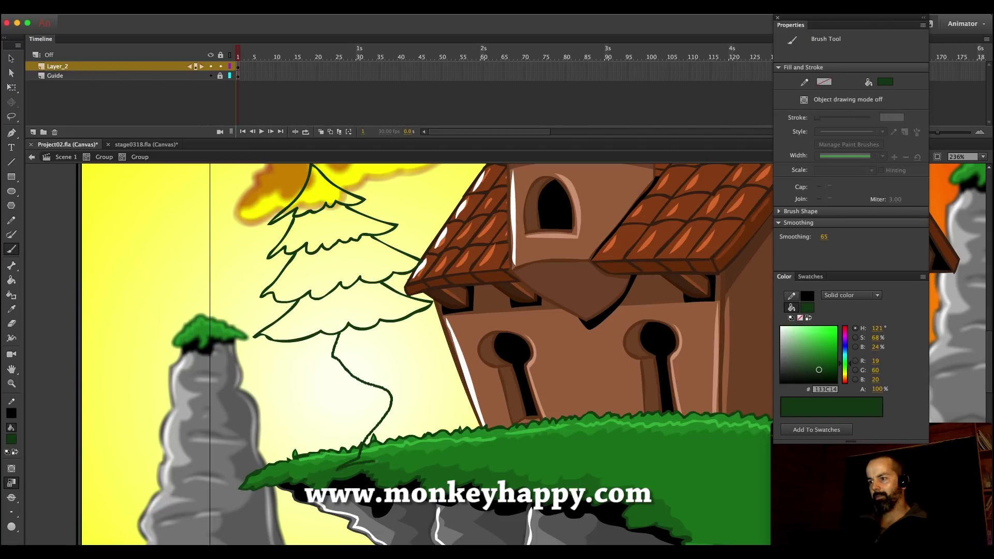
left_click_drag(482, 447, 523, 435)
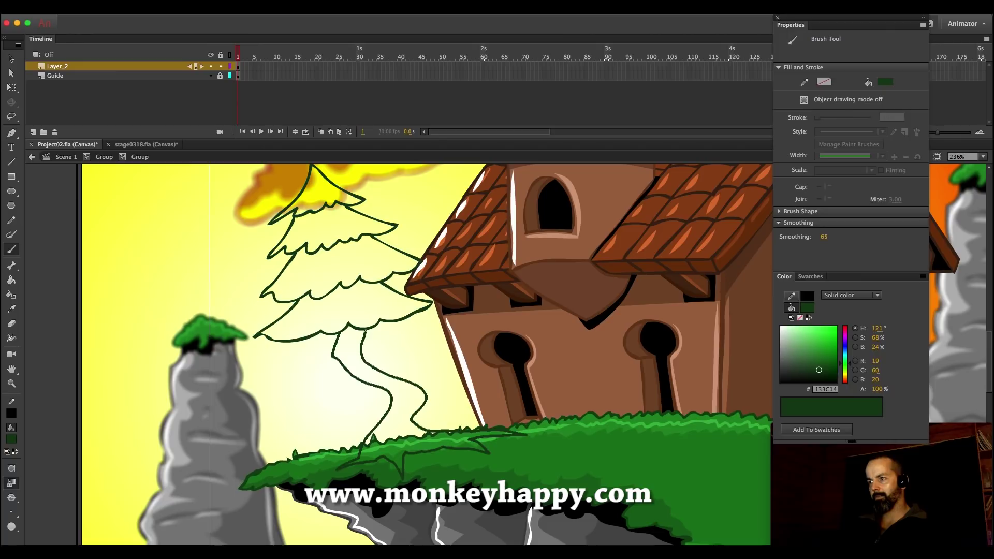
Fill the trunk and roots with muted dark green #305731 and the four foliage tiers with green #2F9831
scroll(70, 284, "up", 2)
key("k")
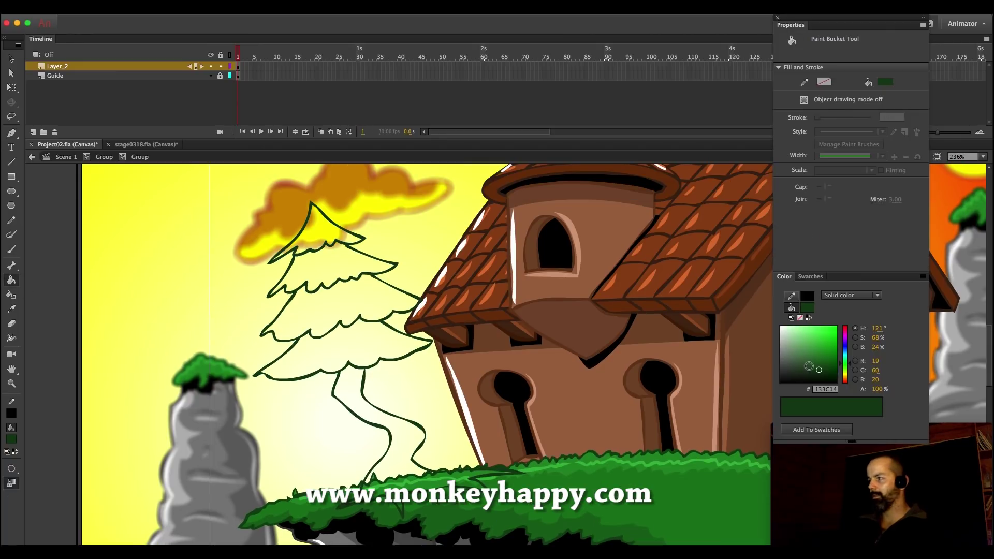
left_click(360, 407)
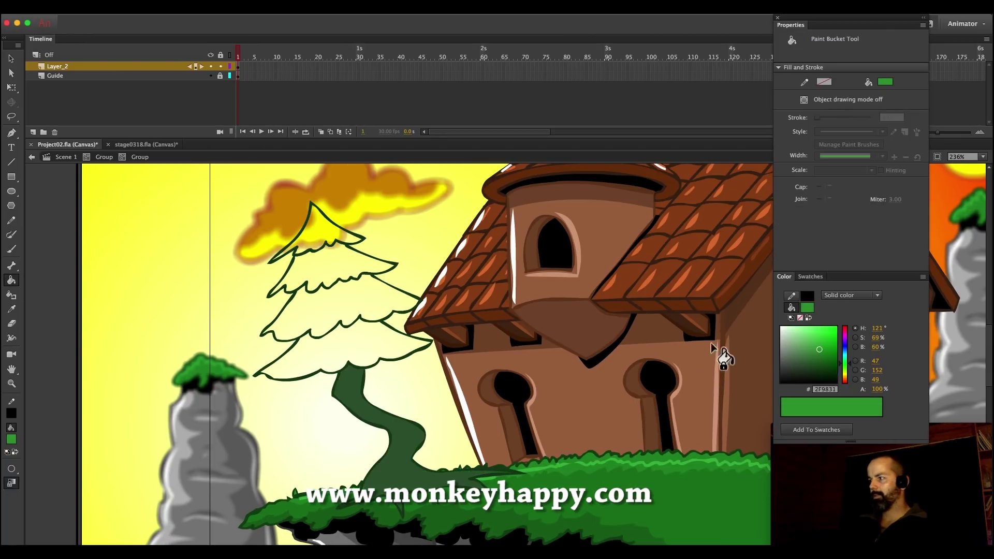
left_click(378, 352)
left_click(371, 322)
left_click(344, 277)
left_click(330, 245)
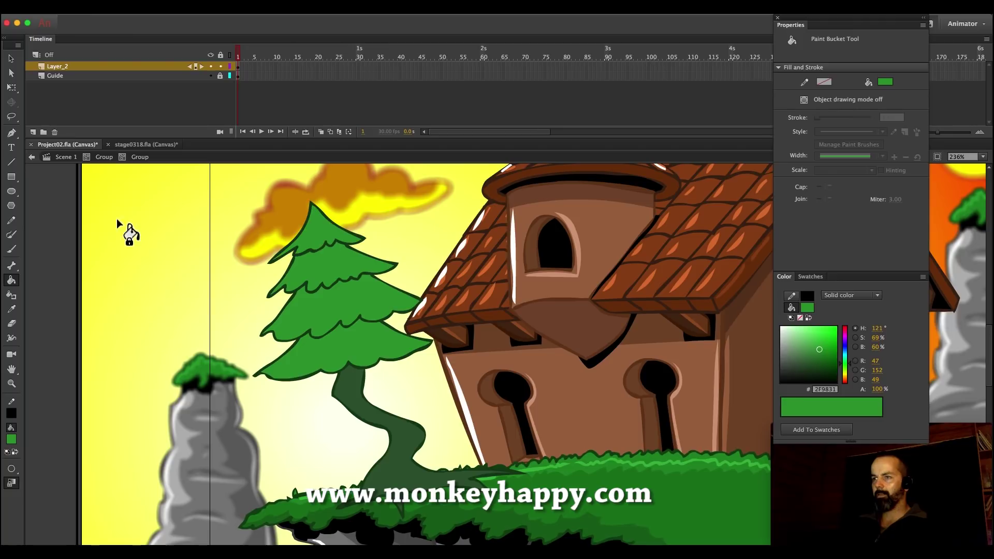
Pencil shadow boundaries across the three lower foliage tiers and fill the areas directly beneath the tiers above with black
left_click(13, 224)
mouse_move(273, 342)
left_mouse_down()
mouse_move(355, 340)
mouse_move(420, 306)
left_mouse_up()
mouse_move(263, 293)
left_mouse_down()
mouse_move(316, 300)
mouse_move(420, 273)
mouse_move(434, 320)
mouse_move(409, 324)
left_mouse_up()
mouse_move(286, 266)
left_mouse_down()
mouse_move(354, 248)
mouse_move(399, 252)
mouse_move(430, 284)
left_mouse_up()
left_click(10, 309)
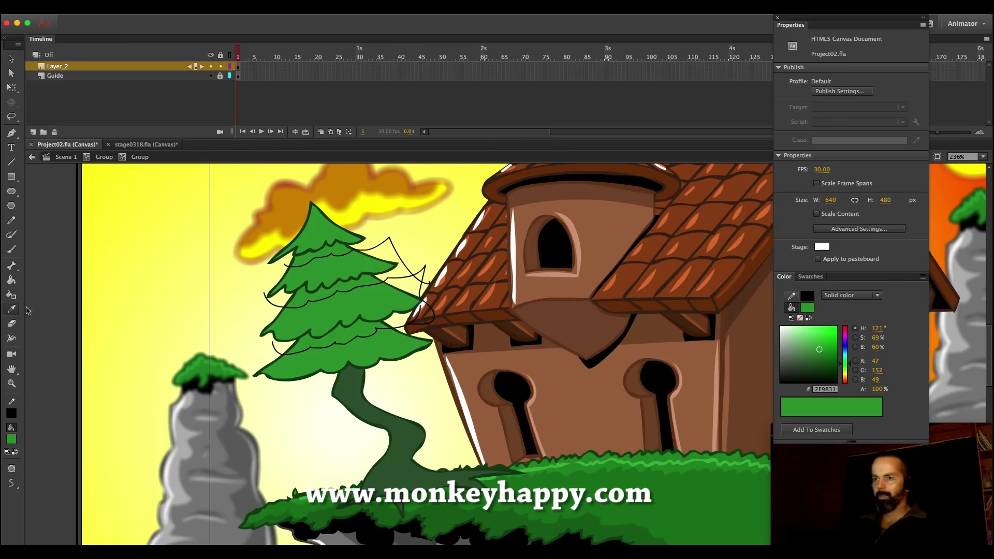
left_click(332, 306)
left_click(336, 337)
left_click(357, 296)
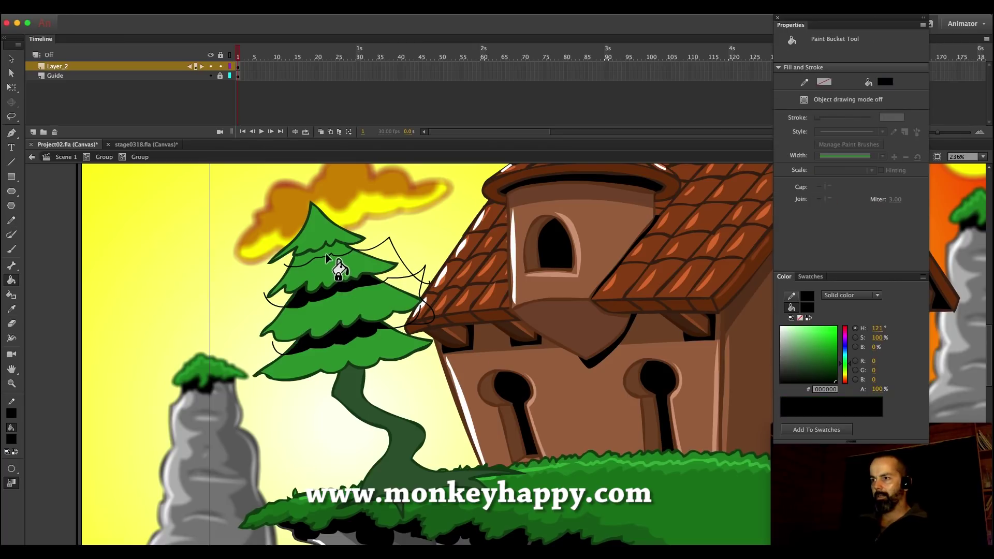
left_click(336, 265)
Delete the leftover pencil lines around the foliage and smooth the shapes of the whole tree
key("v")
double_click(372, 250)
key("Delete")
left_click_drag(182, 178, 650, 544)
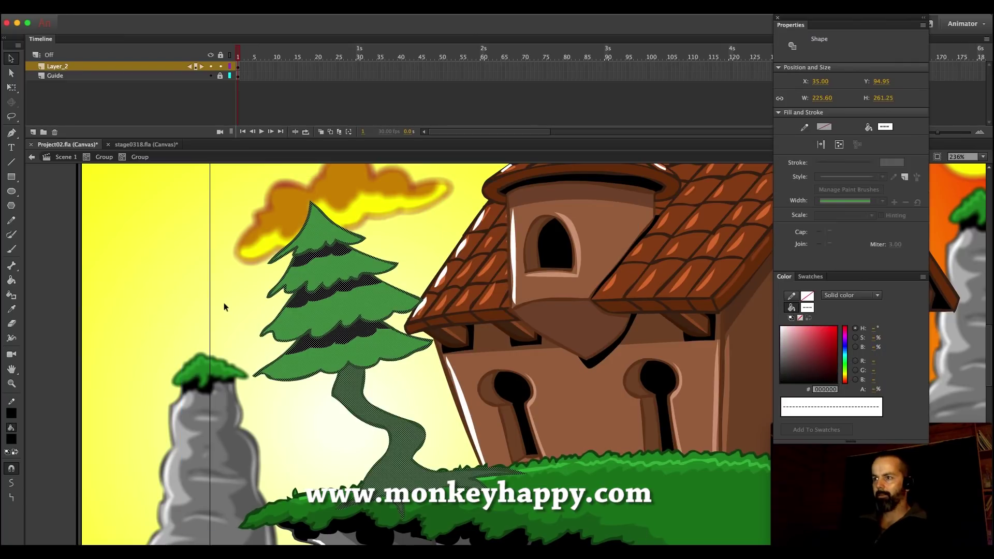
left_click(11, 484)
left_click(256, 339)
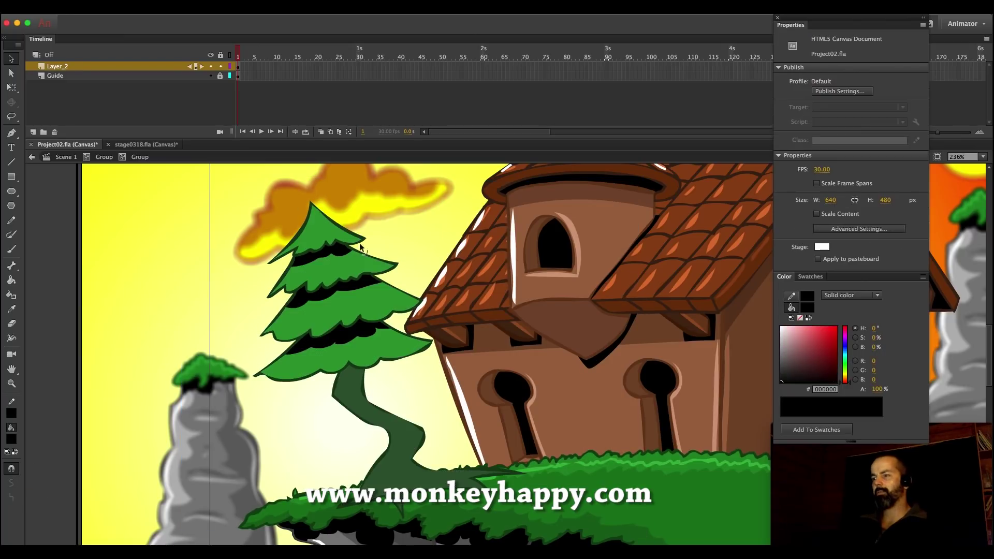
Shade the top of the trunk beneath the lowest tier with black, using a pencilled boundary line that is removed after filling
left_click(11, 310)
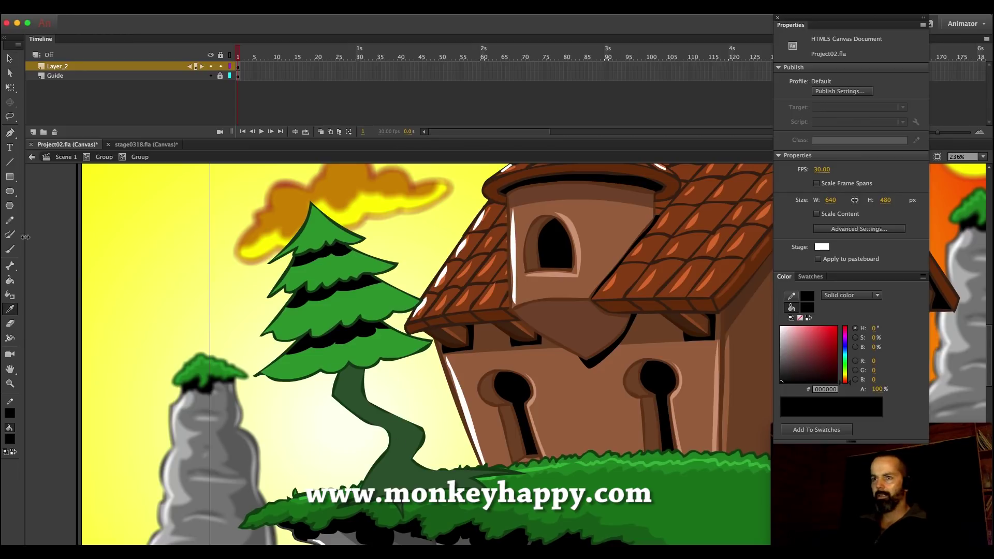
key("y")
left_click_drag(358, 377, 410, 372)
left_click(11, 279)
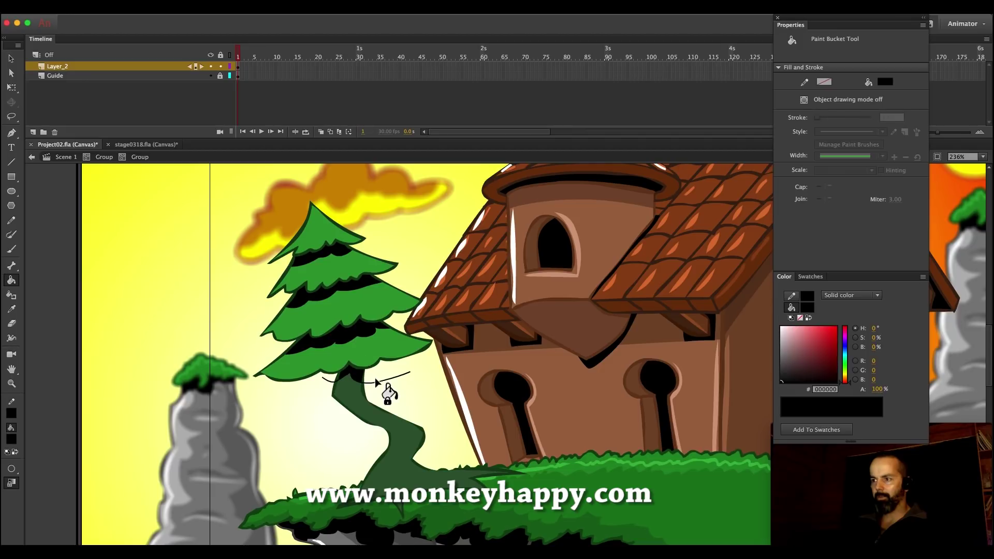
left_click(11, 58)
left_click(356, 382)
key("Delete")
Smooth the entire tree once more, including the shaded top of the trunk
left_click_drag(570, 522, 203, 166)
left_click(13, 485)
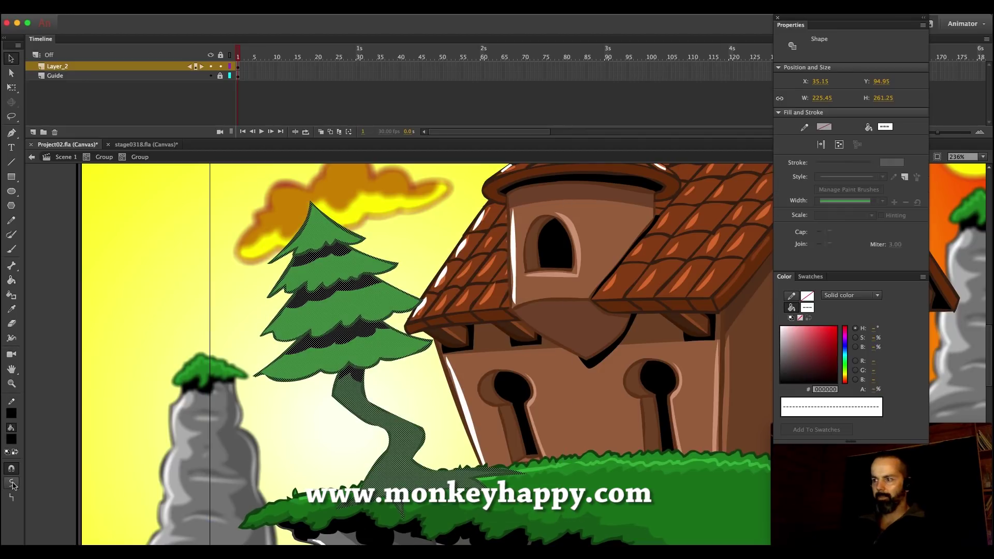
left_click(247, 269)
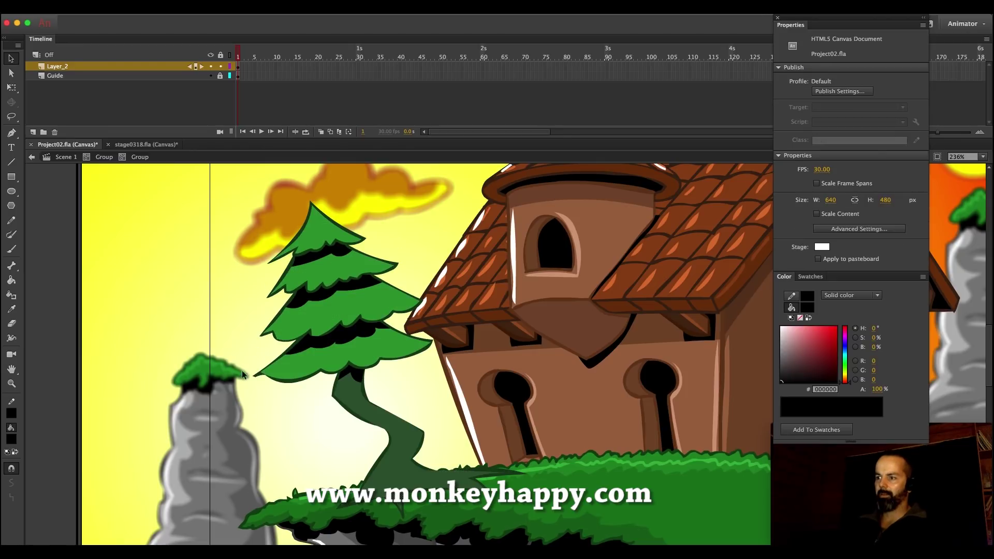
Paint light green #56DA58 highlights along the edges of the foliage tiers in a nested group, smooth them and return to the tree group
left_click(11, 280)
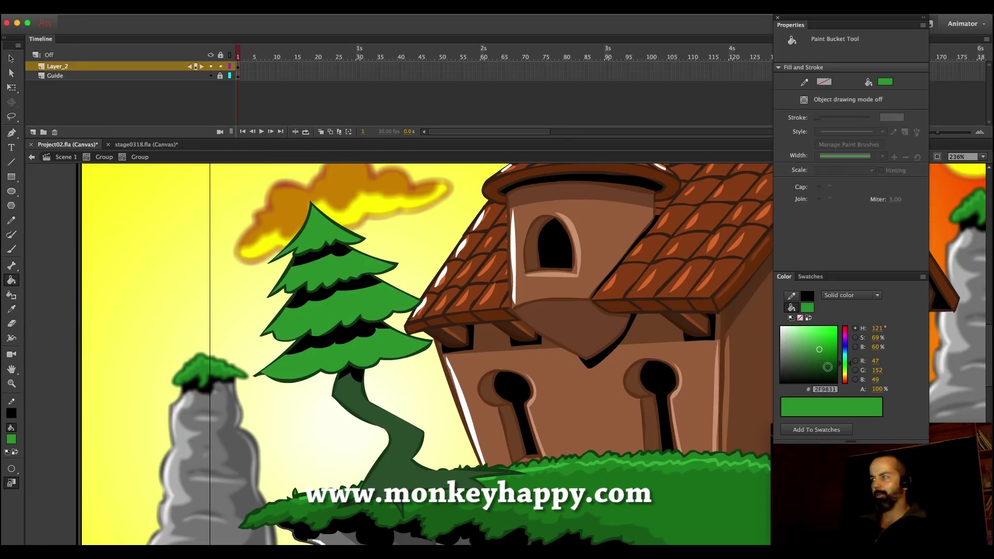
key("b")
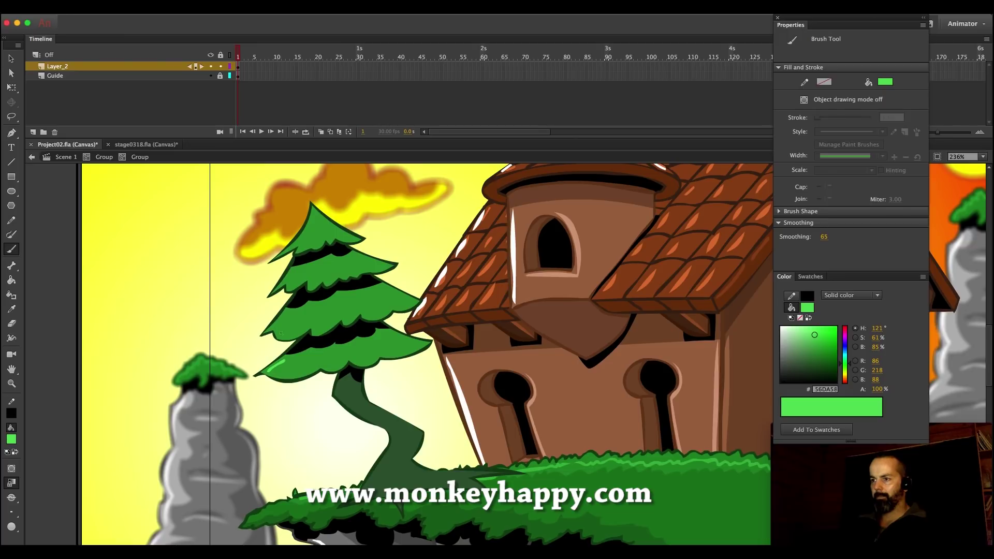
double_click(276, 374)
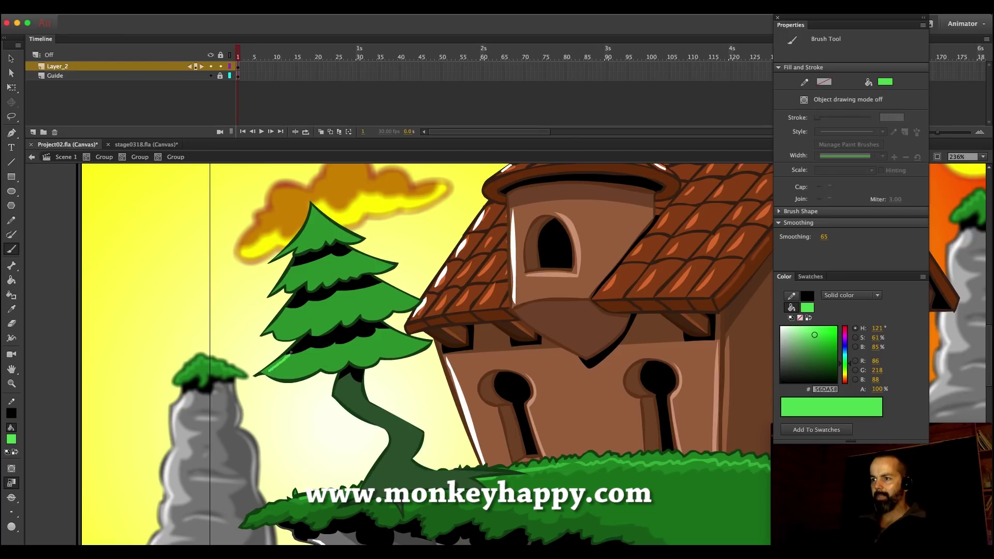
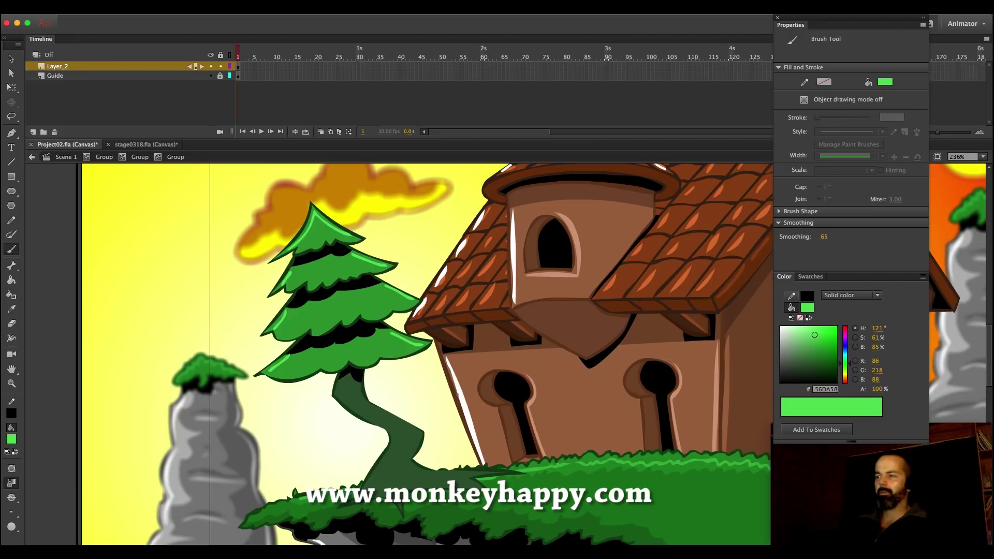
key("v")
left_click_drag(525, 418, 203, 180)
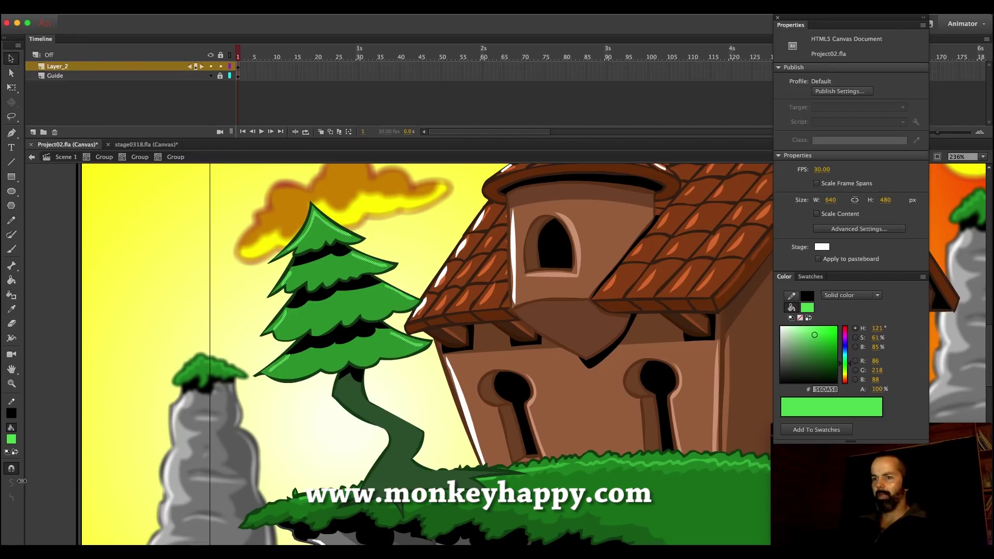
left_click(198, 313)
left_click(139, 157)
Paint pale green #89BE8B highlights down the outer side of the curved trunk, basing the colour on the trunk's green
left_click(351, 389)
key("Escape")
key("i")
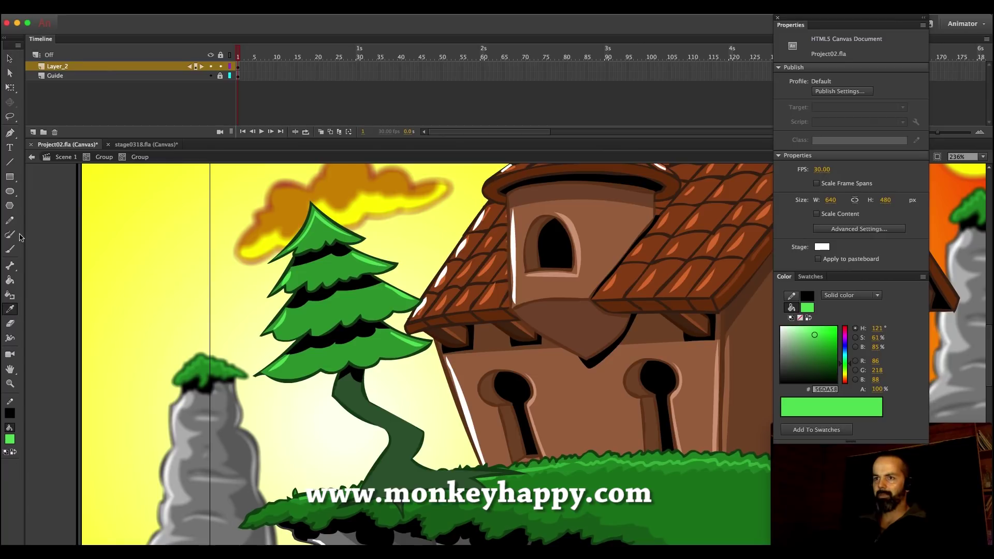
left_click(409, 456)
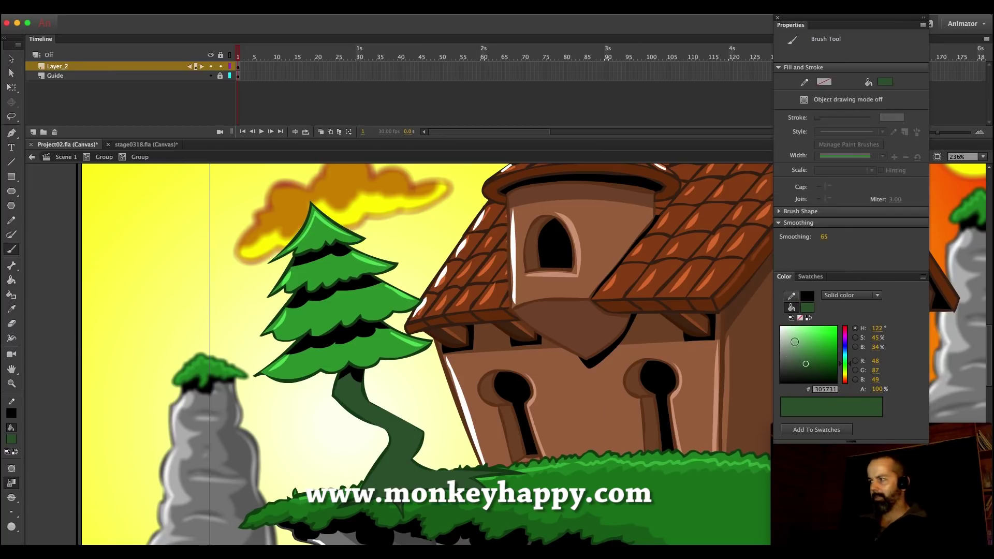
left_click(796, 341)
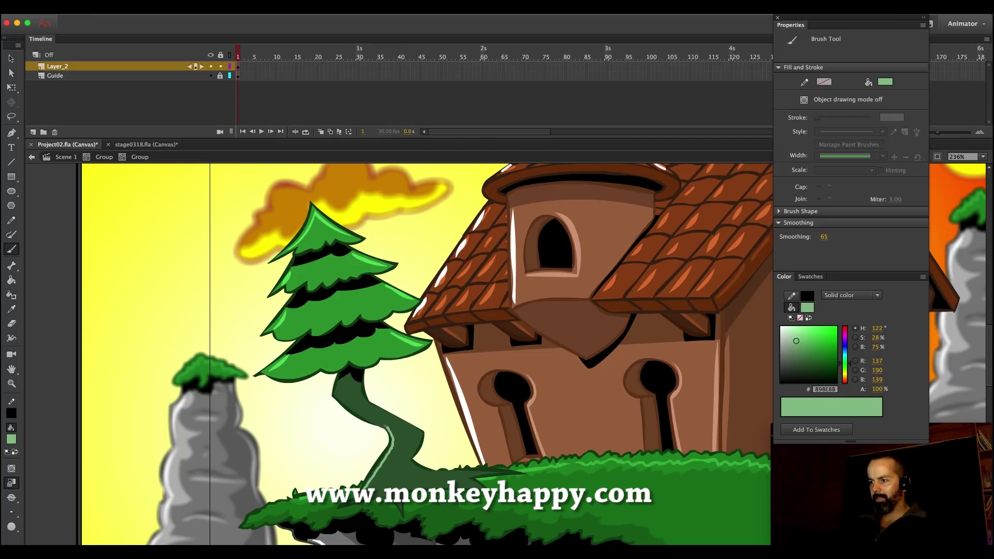
left_click_drag(365, 486, 363, 490)
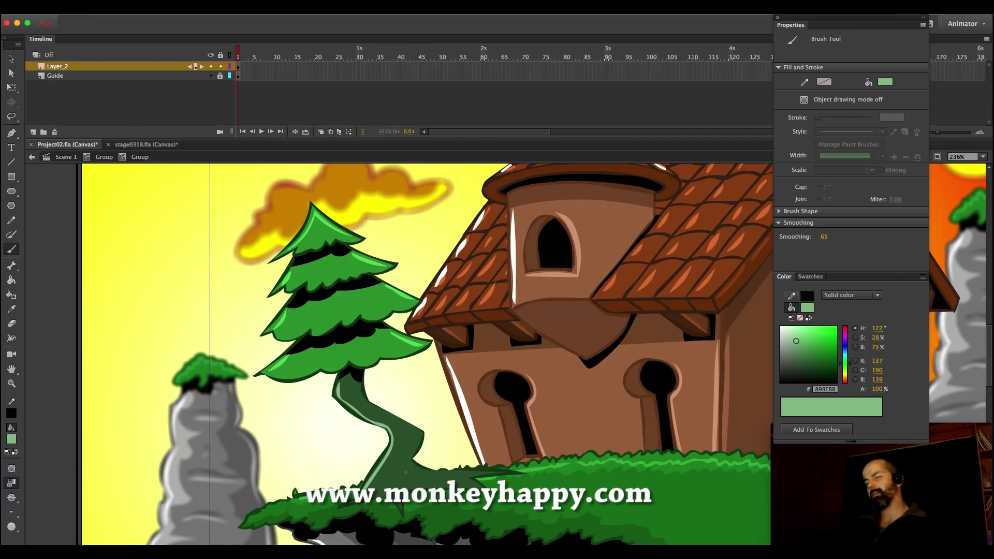
Bend the edges of the trunk highlight to vary its thickness, undoing the unwanted bends
key("v")
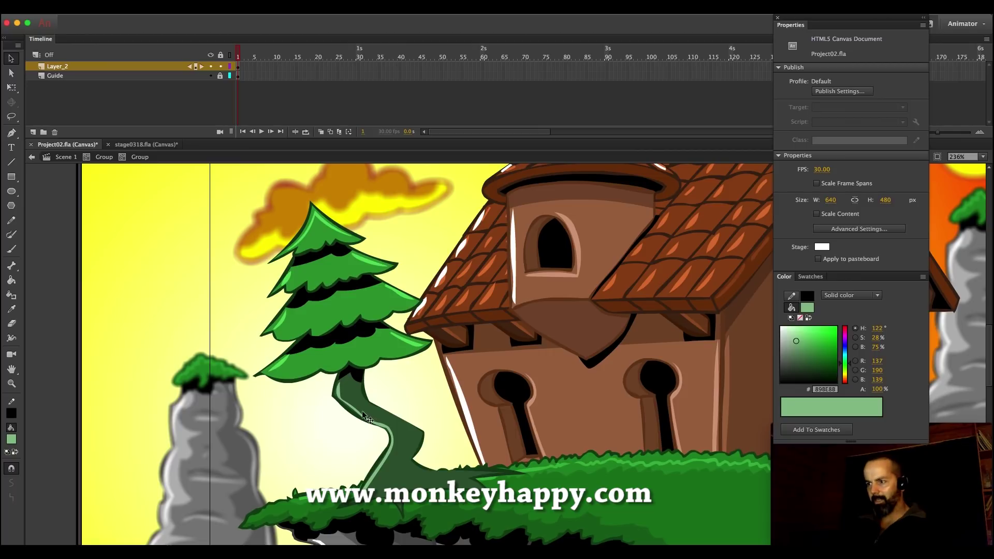
left_click_drag(365, 422, 380, 424)
key("super+z")
left_click_drag(384, 469, 379, 469)
key("super+z")
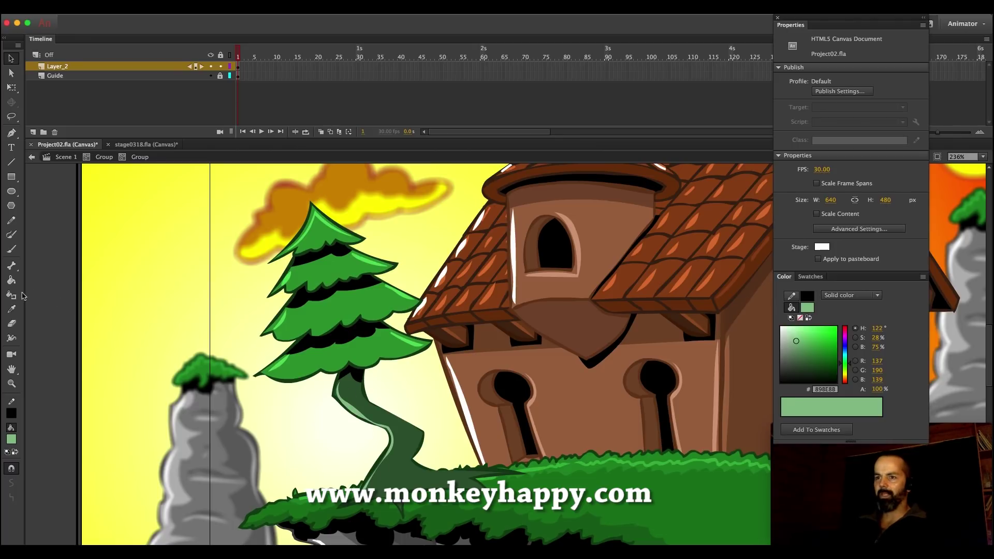
Pencil shadow shapes beneath the tree's roots and fill them with black
left_click(11, 220)
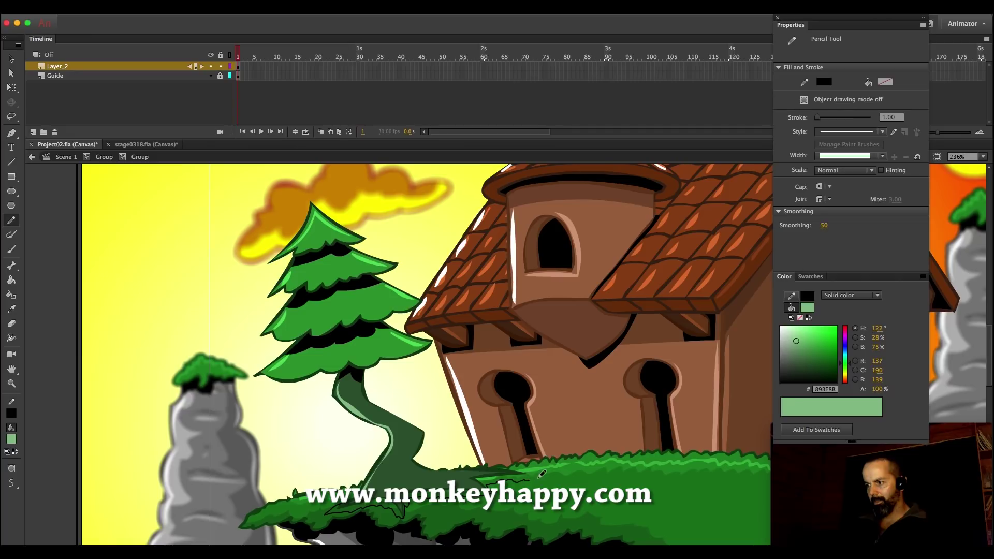
key("i")
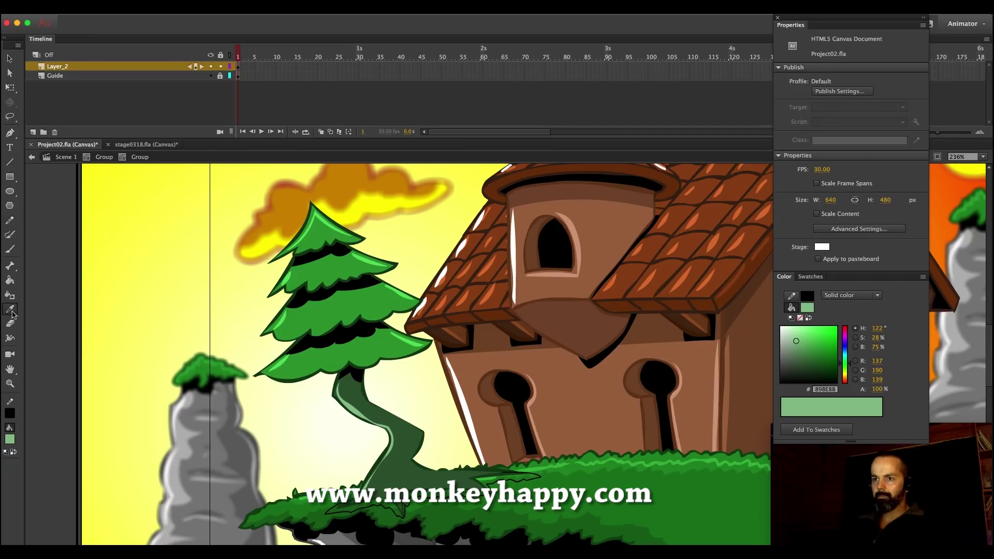
left_click(356, 516)
left_click(12, 60)
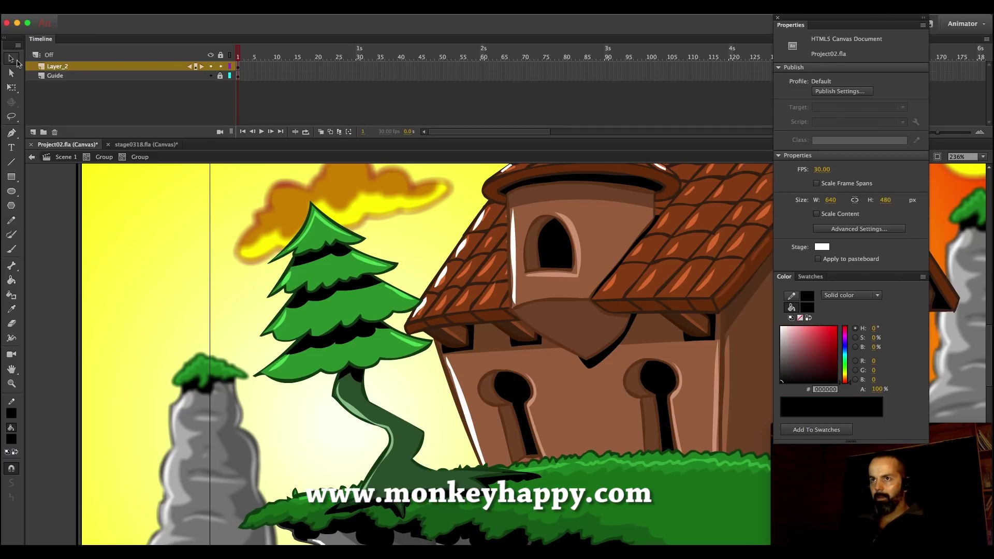
left_click(358, 508)
Select the whole tree, nudge it up to Y 90.95 and clear the selection
left_click_drag(209, 195, 680, 547)
key("shift+Up")
key("shift+Up")
key("Down")
key("Down")
key("Down")
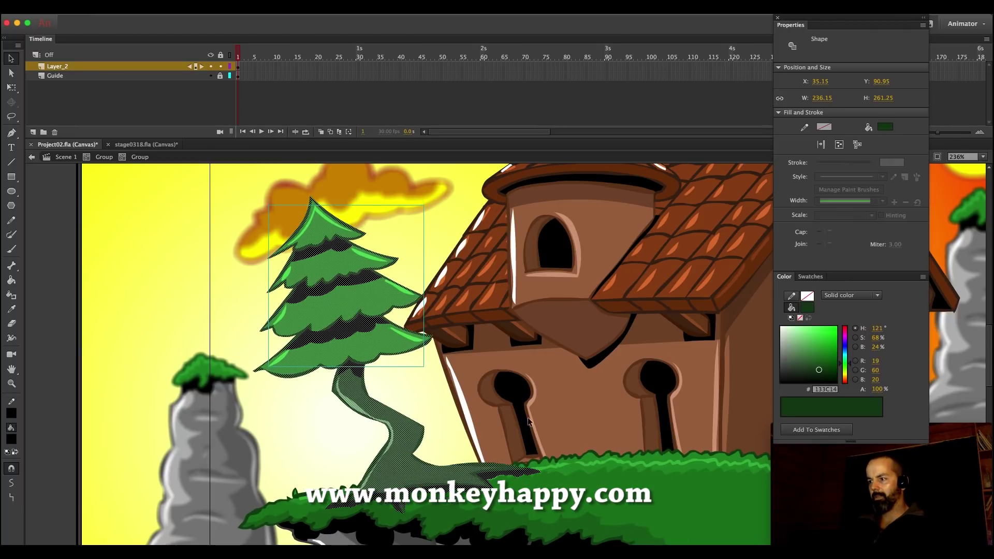
left_click(555, 426)
Brush bright green #37B23C highlights, sampled from the grass, along the edges of the black shadows beneath the tree roots
left_click(12, 384)
left_click_drag(242, 386, 802, 525)
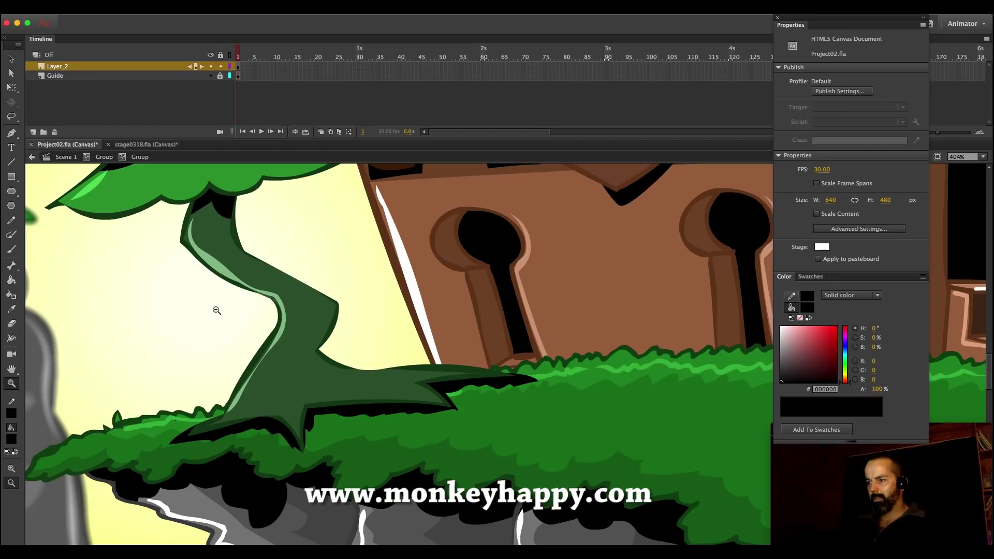
left_click(12, 310)
left_click(550, 370)
key("b")
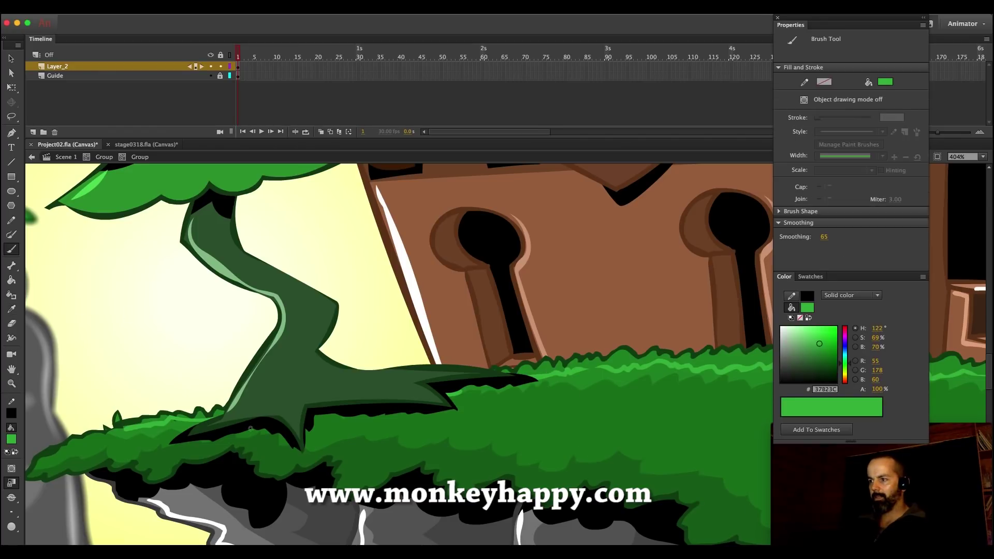
left_click_drag(168, 445, 214, 444)
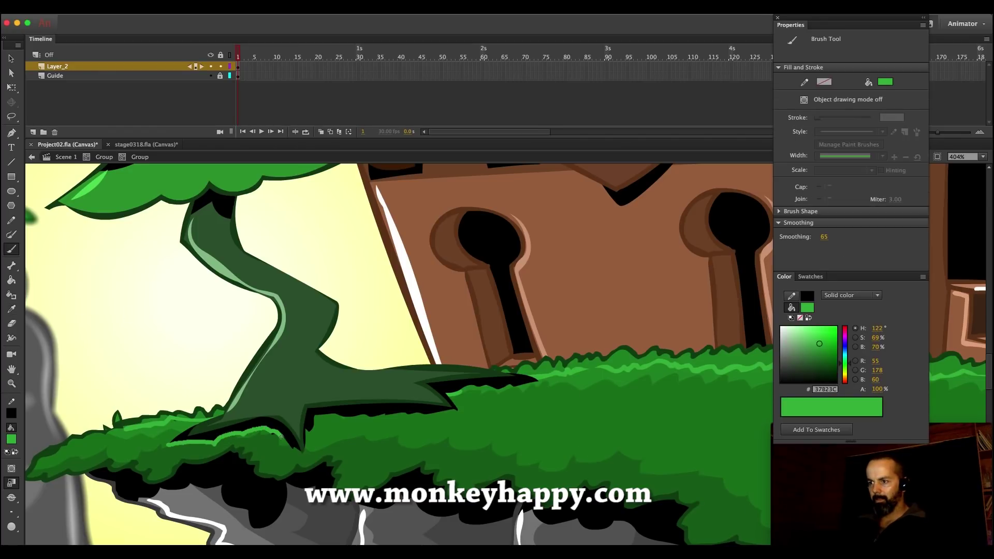
left_click_drag(295, 447, 301, 451)
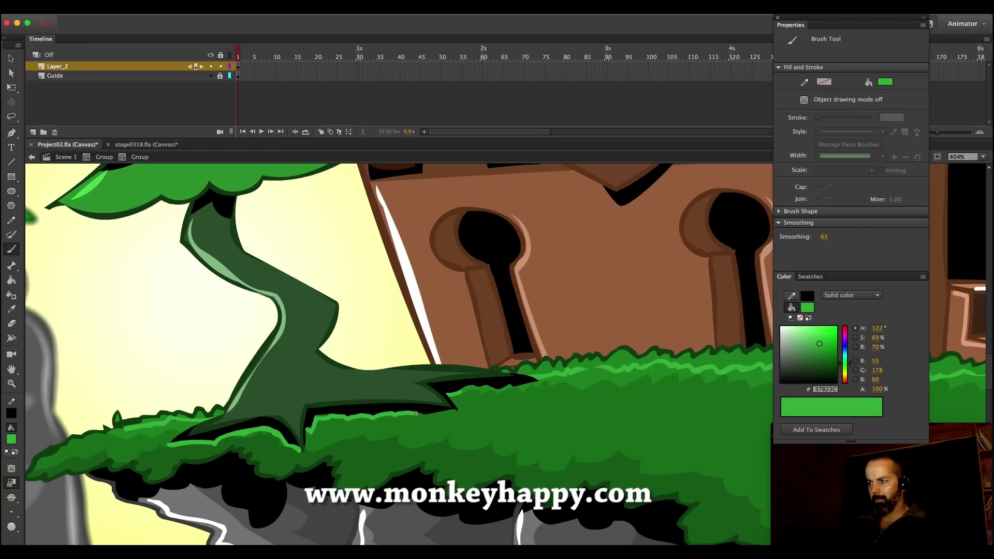
left_click_drag(455, 410, 460, 410)
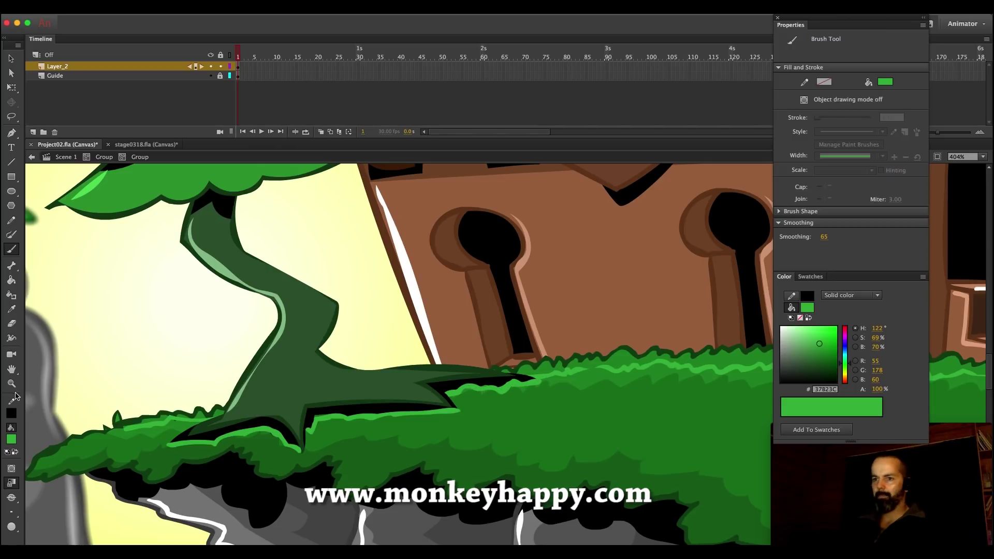
Leave the nested groups and return to Scene 1 with the whole picture in view
key("z")
left_click(492, 372, "alt")
left_click(492, 371, "alt")
left_click(492, 371, "alt")
left_click_drag(678, 438, 353, 248)
left_click(105, 157)
left_click(64, 157)
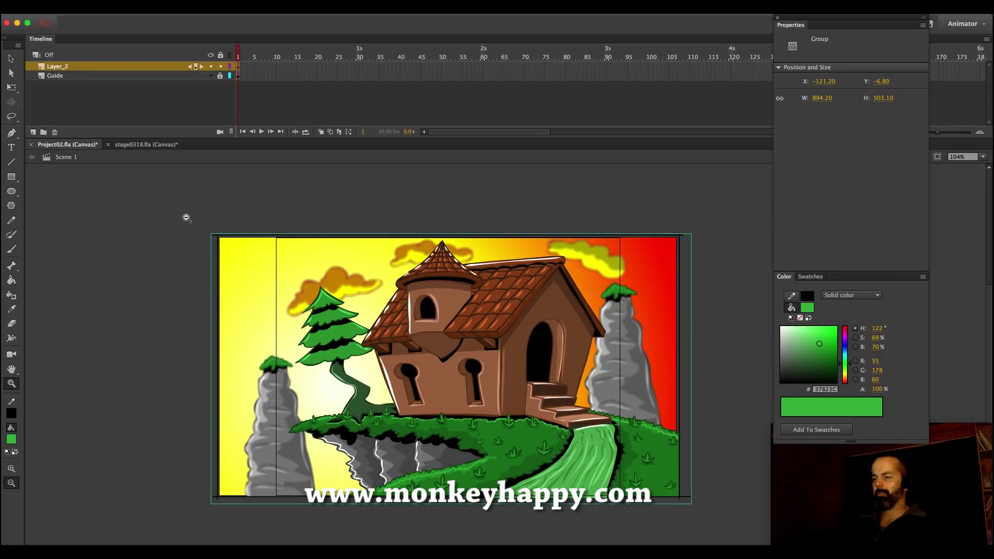
Open the artwork group, reposition the grass tufts in front of the house and return to the main scene
left_click(12, 57)
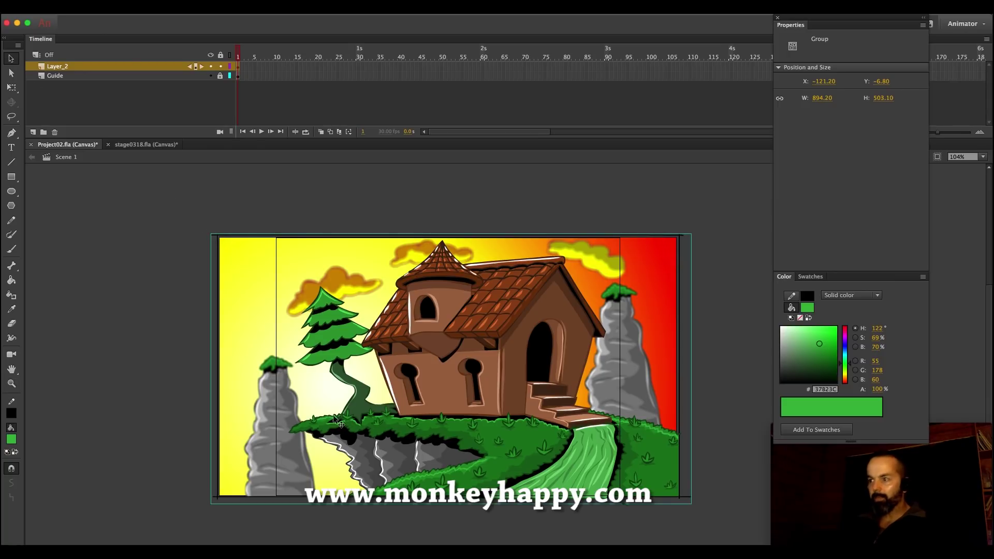
double_click(348, 418)
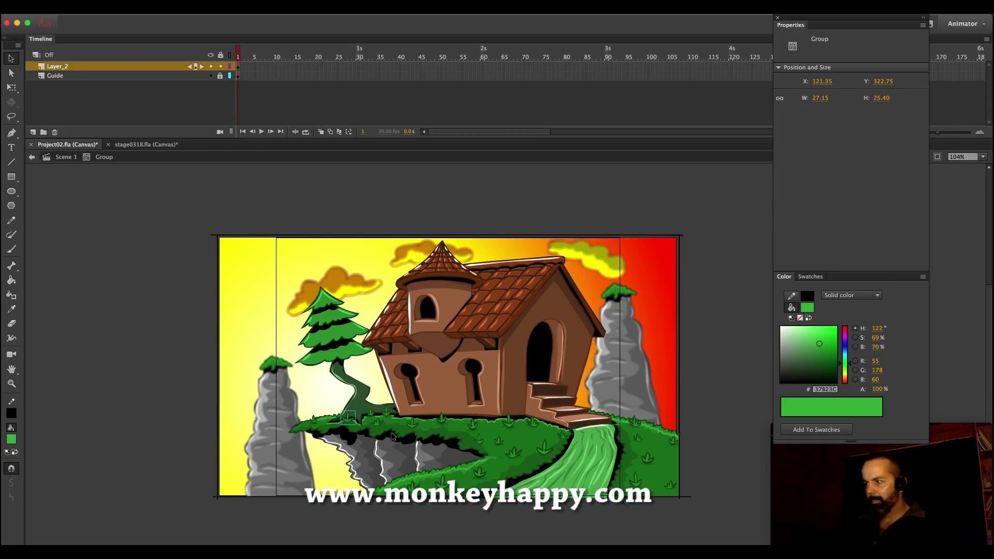
left_click(517, 425)
key("Delete")
left_click(504, 441)
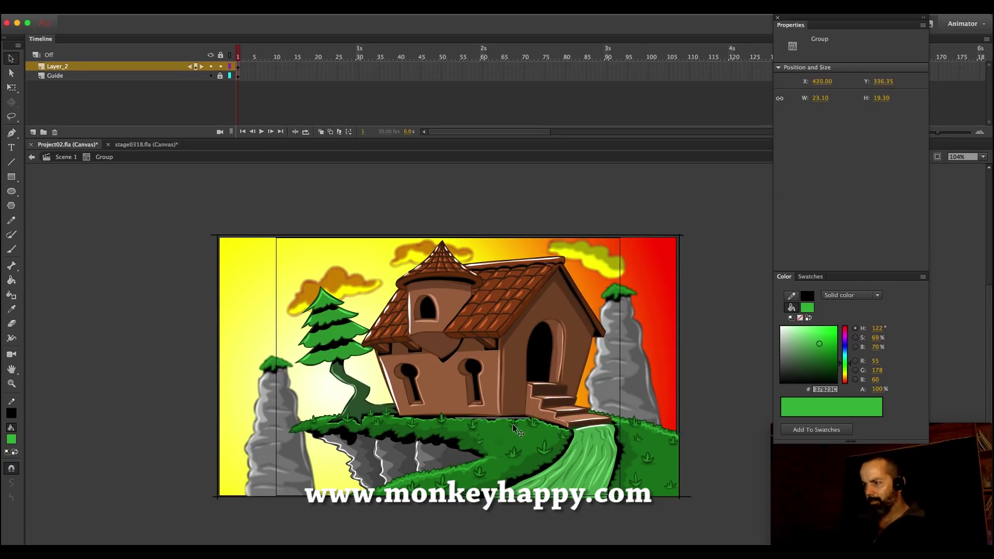
left_click(483, 434)
left_click(483, 434)
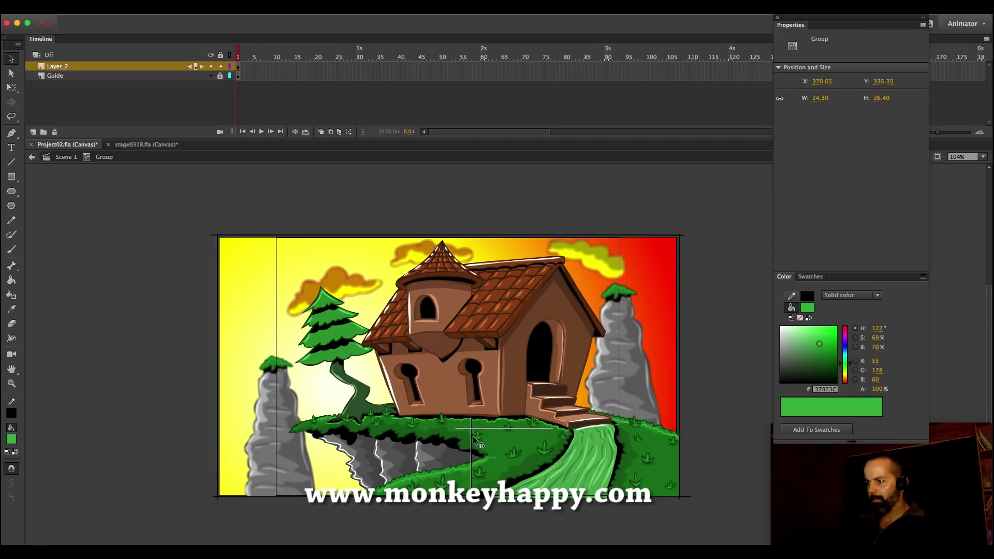
double_click(103, 210)
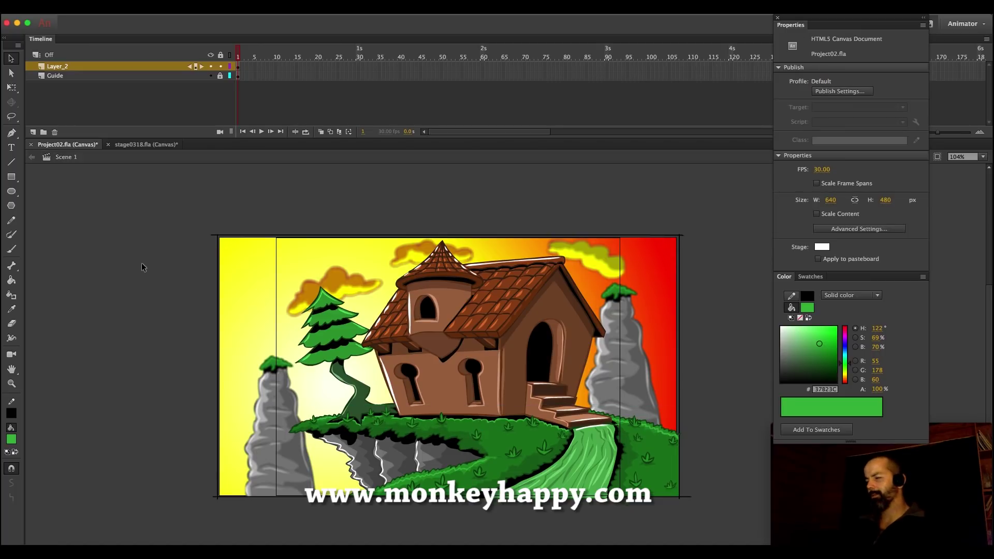
Open the tree's group, pencil a dividing line down the trunk and roots, and fill one side with lighter green #406B41
left_click(361, 390)
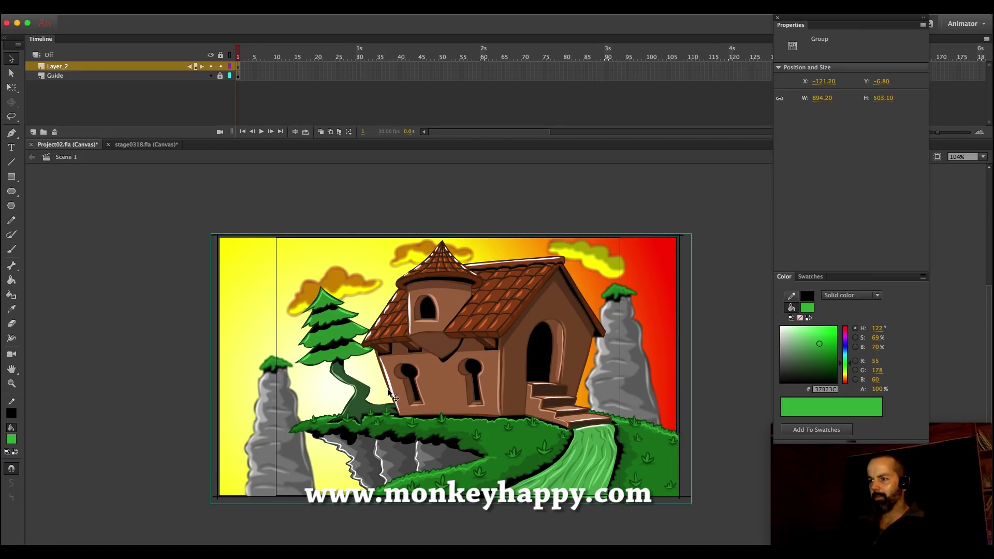
double_click(361, 389)
left_click(361, 392)
double_click(361, 392)
left_click(369, 393)
left_click(12, 383)
left_click(360, 383)
left_click(11, 220)
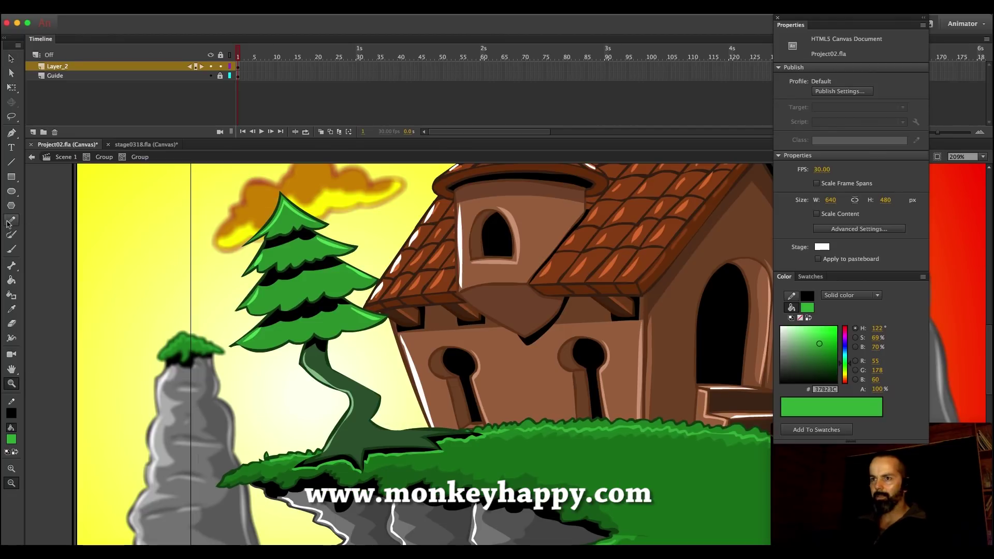
mouse_move(365, 396)
left_mouse_down()
mouse_move(323, 372)
mouse_move(320, 342)
left_mouse_up()
left_click(387, 453)
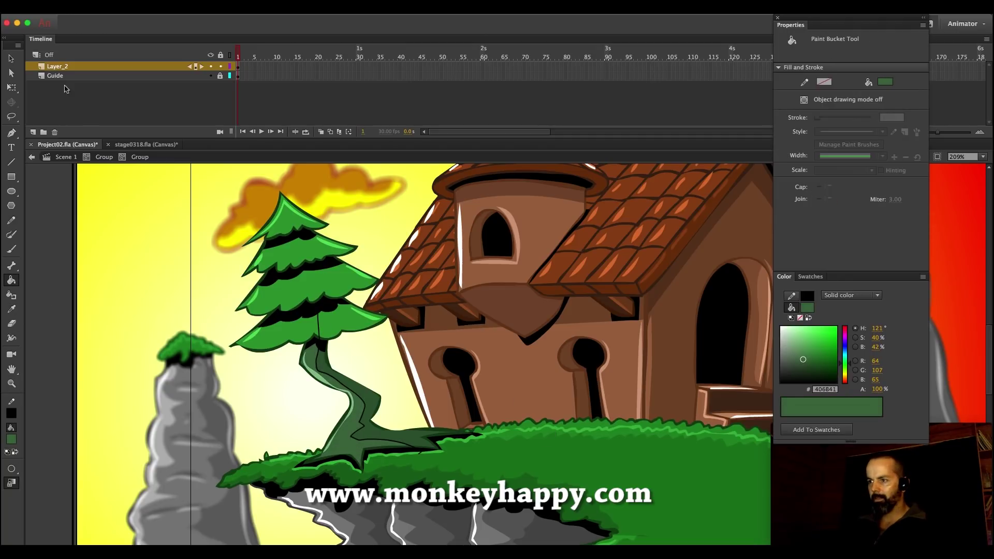
Remove the trunk's pencil line, recolour the outer trunk highlight white #FFFFFF and return to Scene 1
key("v")
left_click(324, 374)
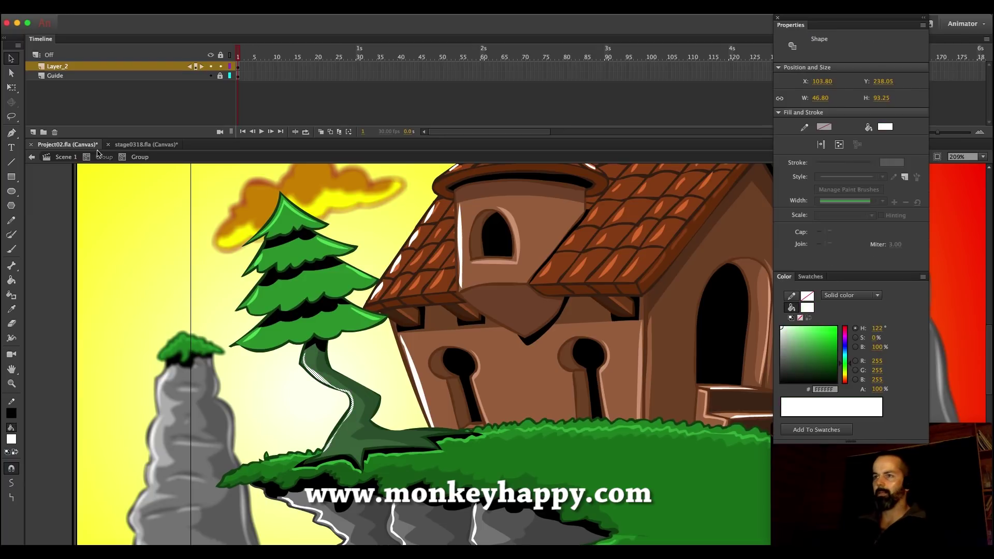
left_click(66, 157)
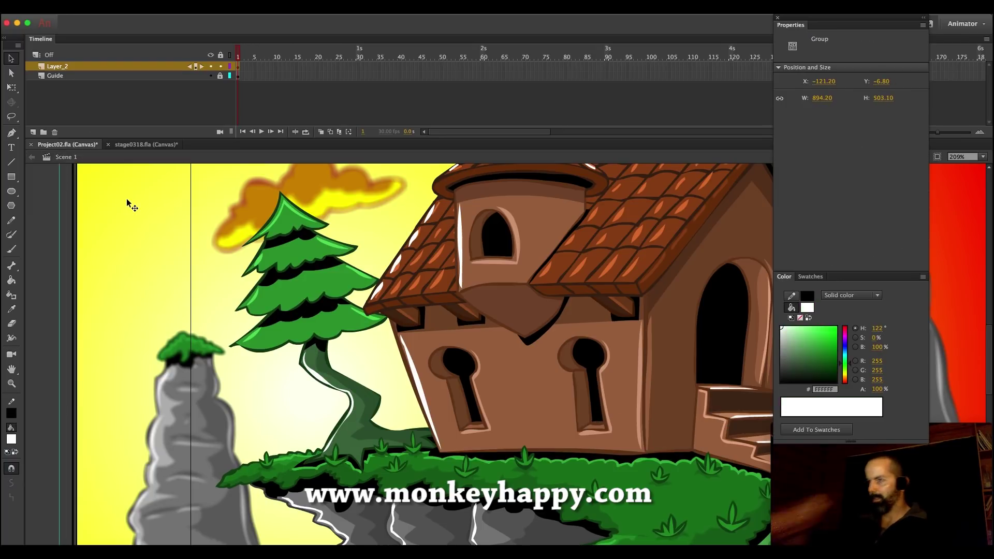
Fit the whole scene in view and save Project02.fla
left_click(11, 385)
left_click(506, 373)
left_click(521, 370)
left_click_drag(670, 439, 399, 272)
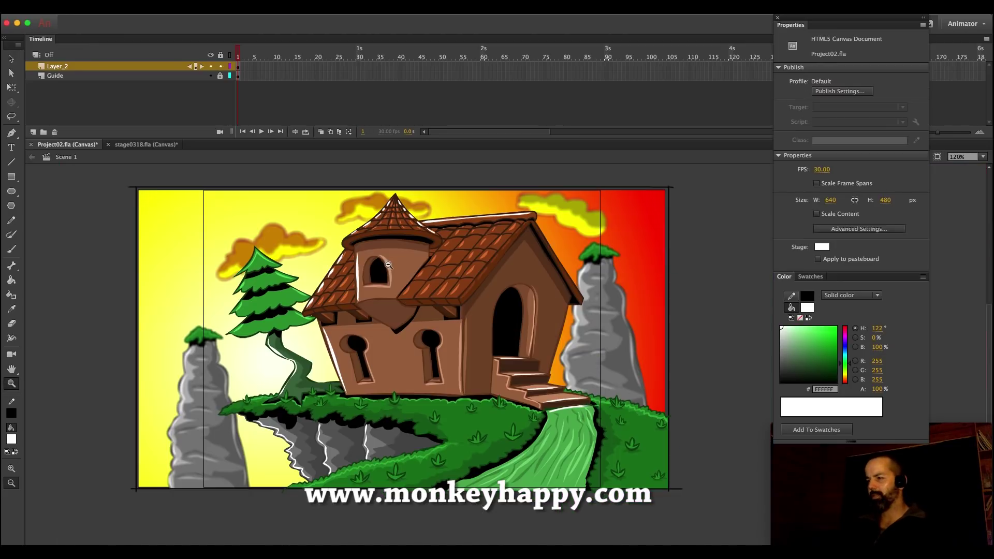
key("v")
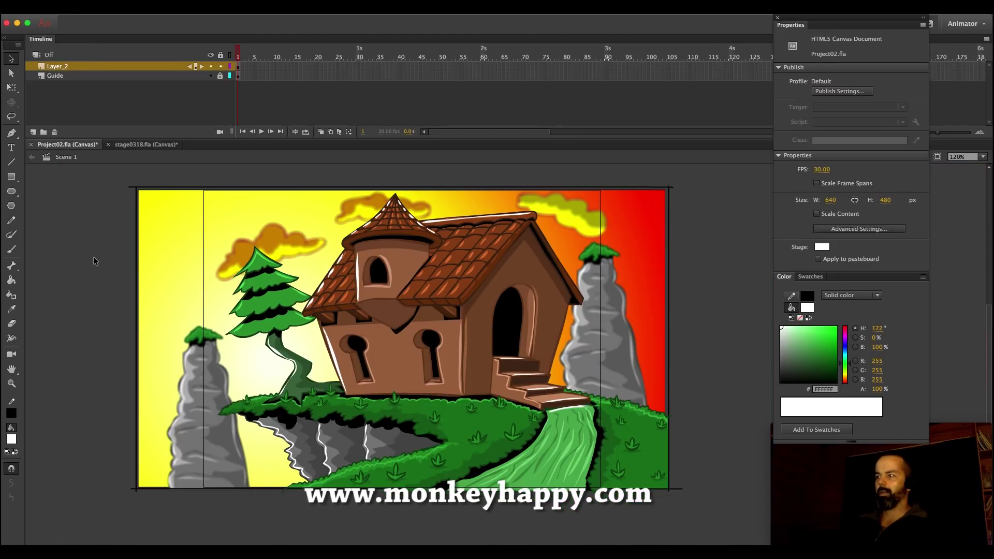
key("super+s")
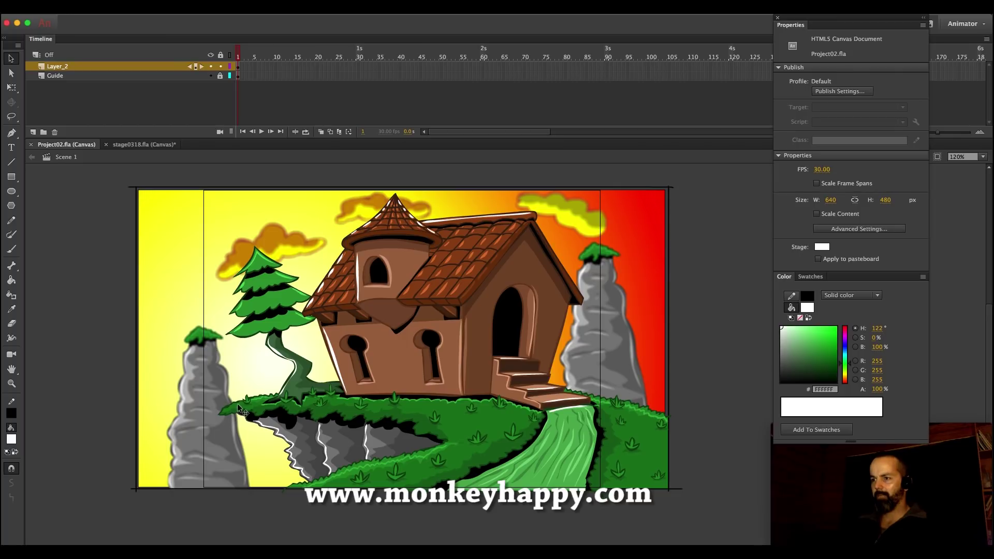
Sample the sky's white-yellow-red radial gradient and refill the sky with its centre low beneath the house
left_click(209, 401)
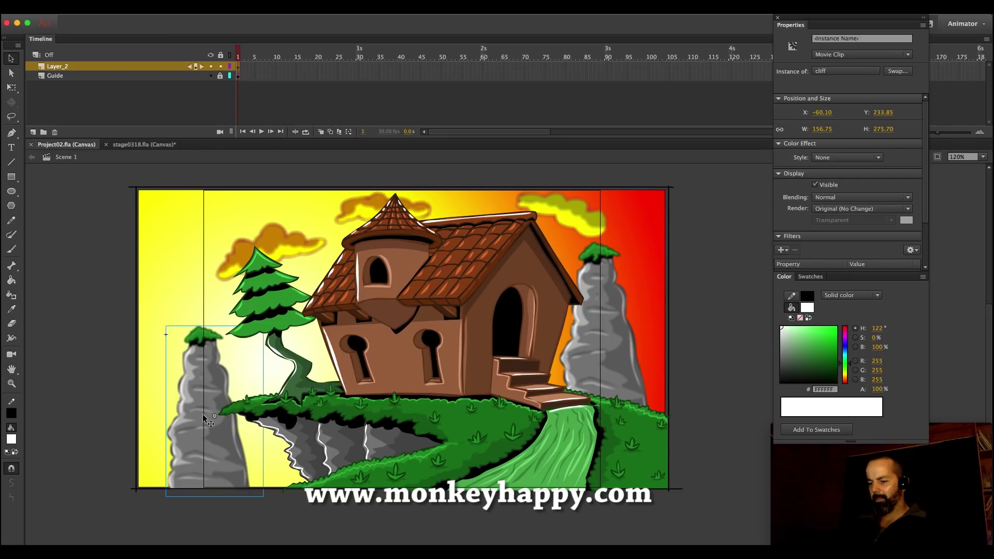
left_click(262, 368)
left_click(89, 338)
key("k")
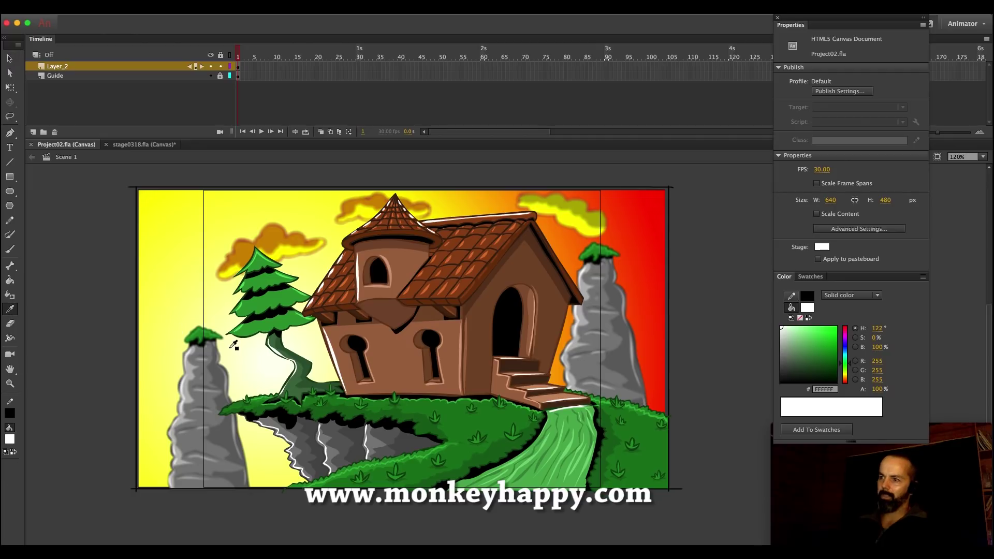
left_click(337, 458)
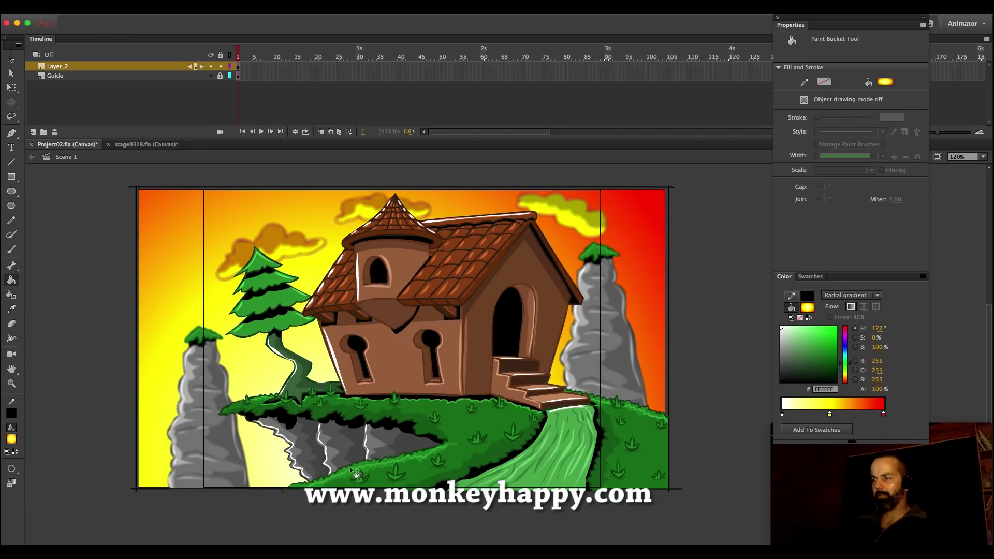
left_click(362, 476)
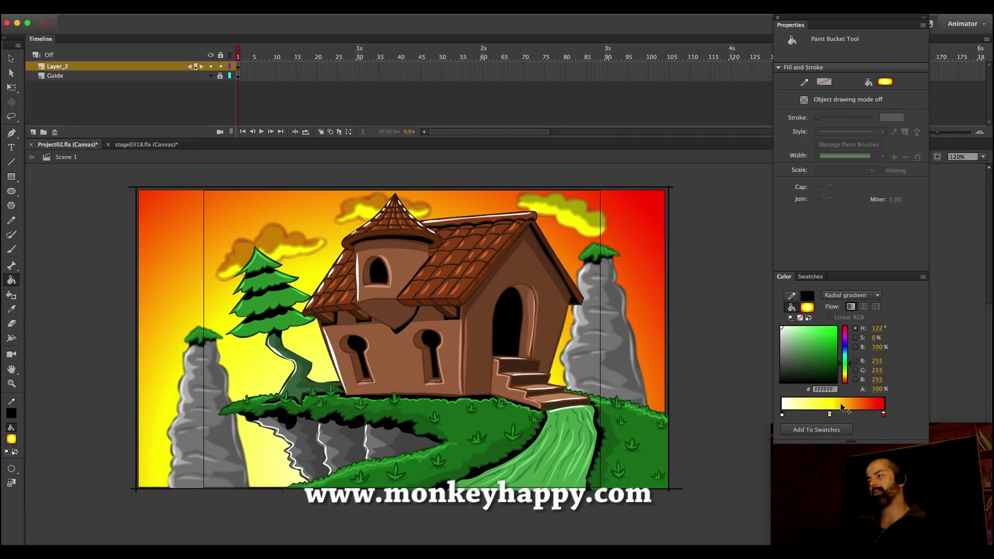
Darken the sky gradient's red stop, shift the yellow and red stops towards the start and put a white stop at the outer end
left_click(882, 415)
left_click_drag(822, 353, 868, 342)
left_click_drag(830, 414, 808, 415)
mouse_move(883, 414)
left_mouse_down()
mouse_move(841, 415)
mouse_move(883, 414)
left_mouse_up()
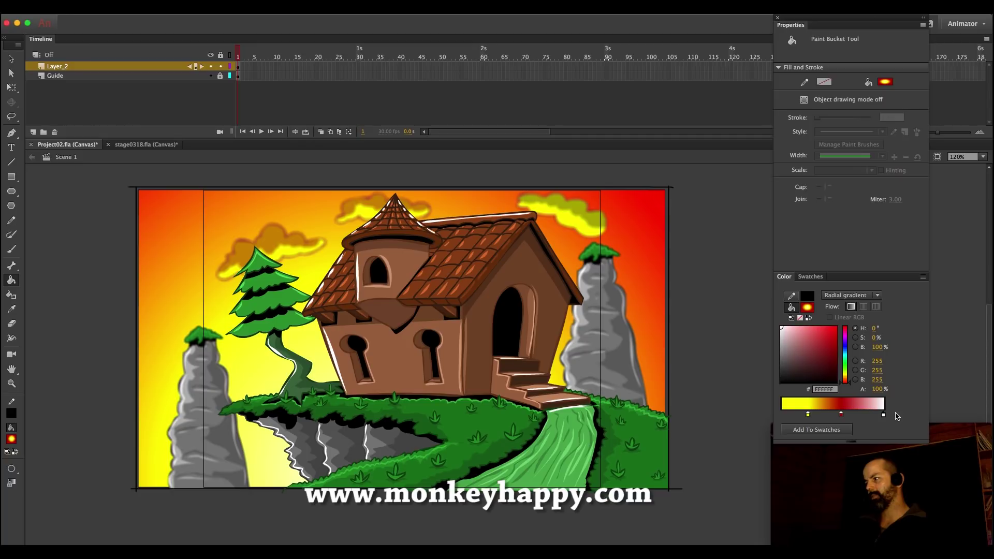
Try the gradient's outer stop in #320000, undo the colour change and refill the sky from the grass below the house
left_click(836, 372)
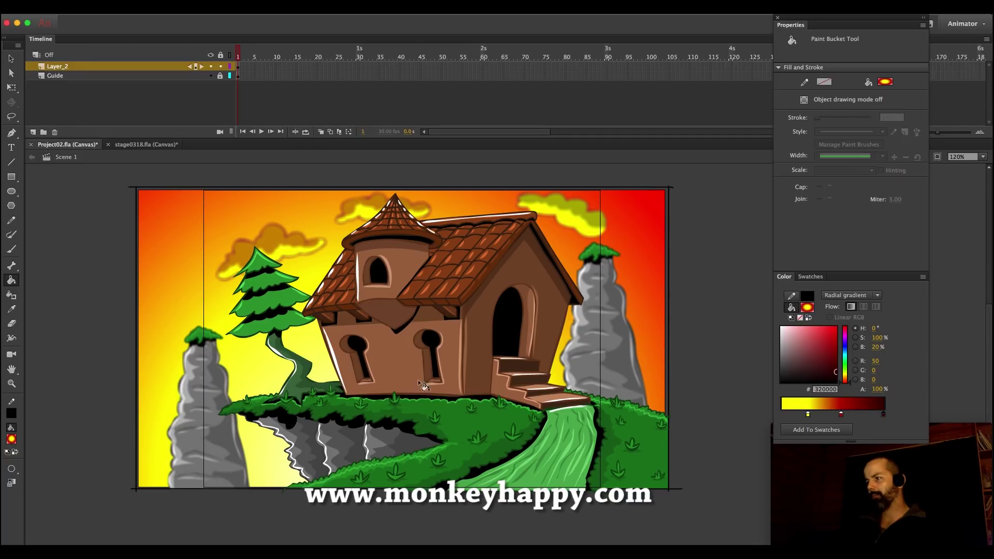
left_click(326, 430)
key("ctrl+z")
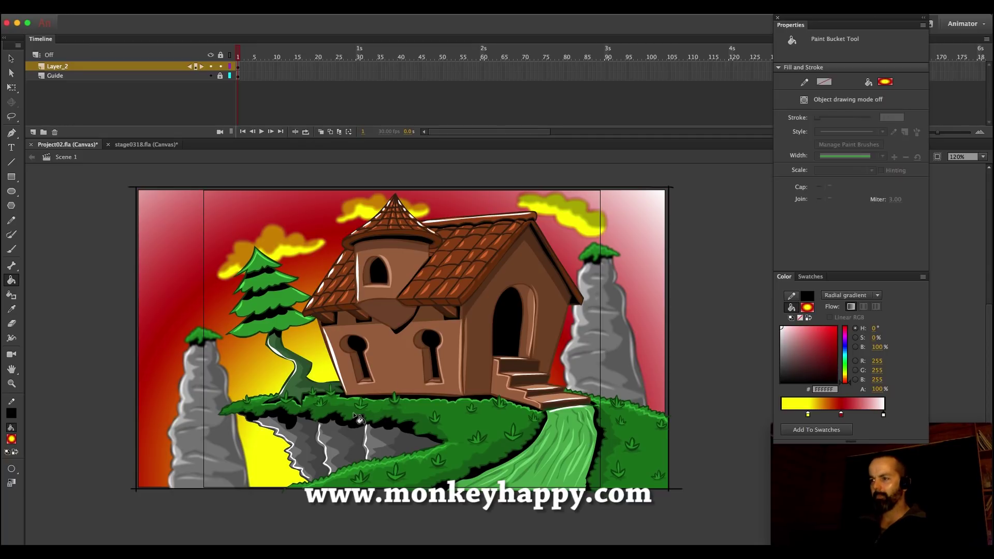
left_click(358, 418)
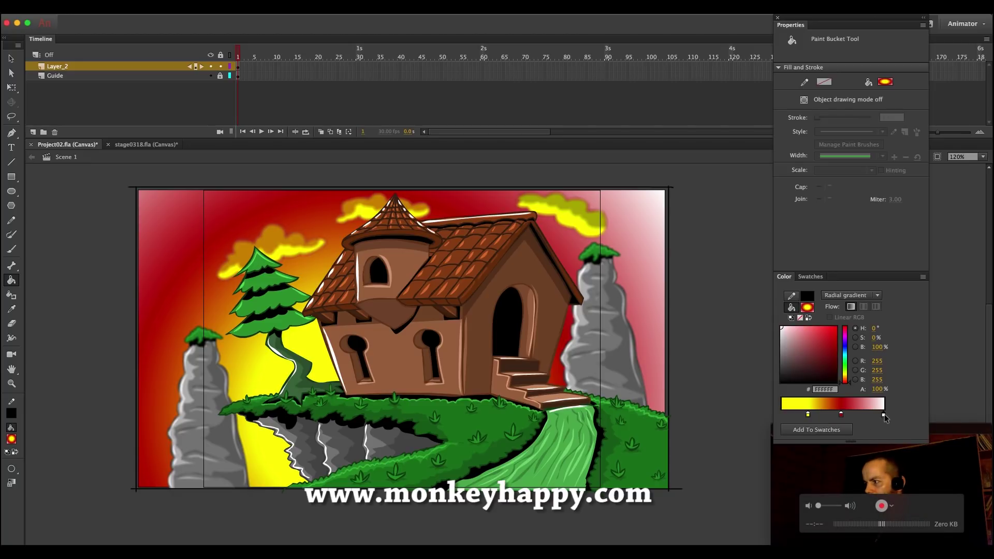
Set the gradient's outer stop to dark red #650000 and refill the sky
left_click_drag(848, 382, 862, 289)
left_click_drag(824, 358, 846, 361)
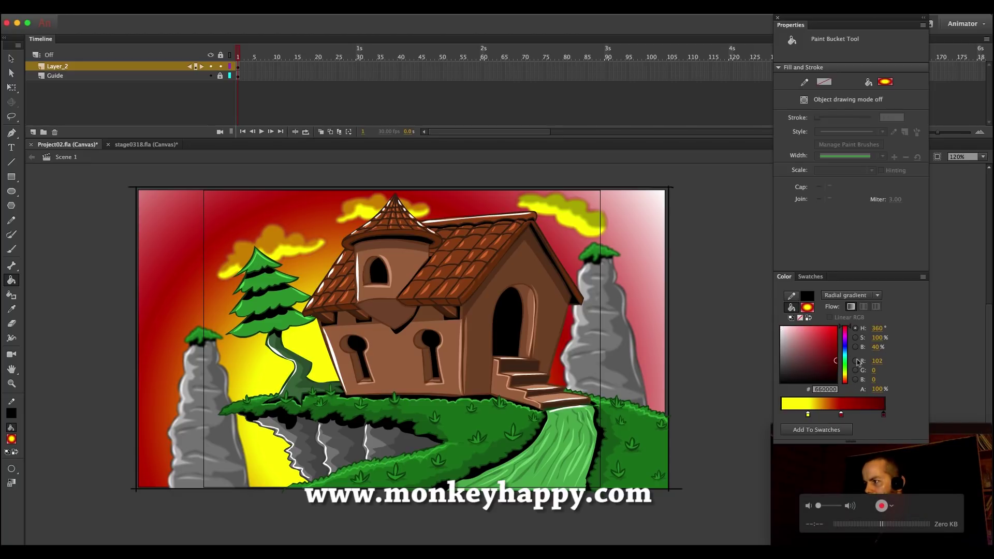
left_click(413, 452)
left_click(884, 416)
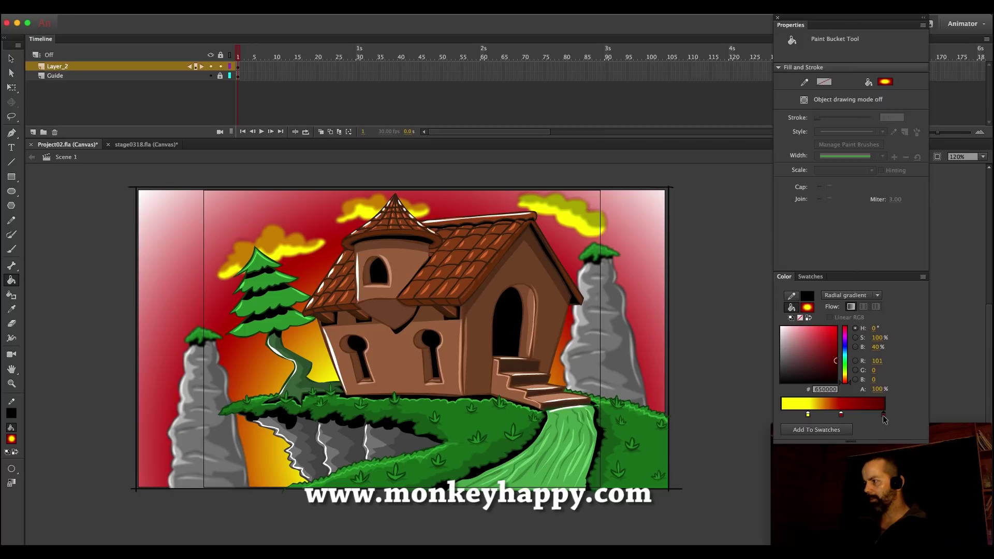
Refill the sky with the yellow-to-dark-red radial gradient, testing centre points around the tree and the house's lower wall
left_click_drag(801, 417, 736, 290)
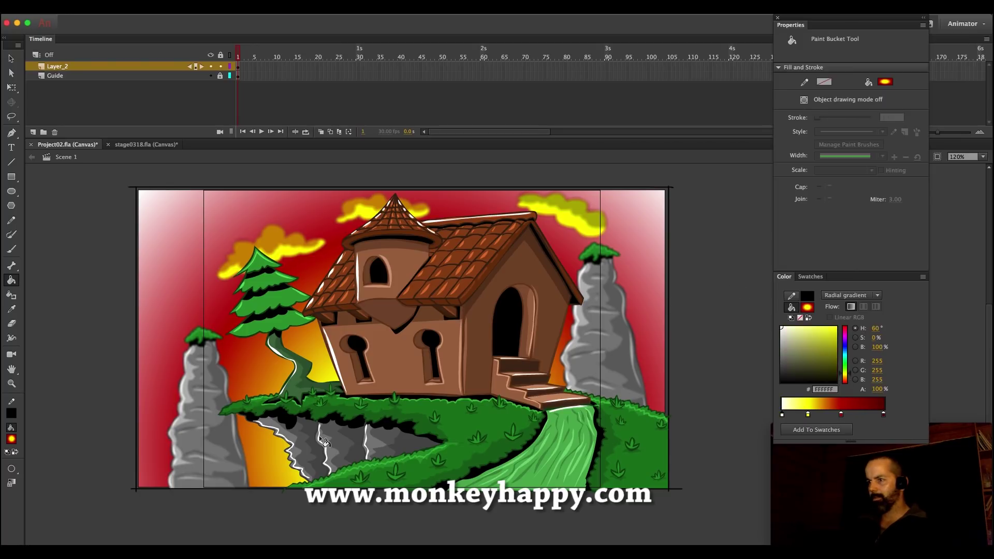
left_click(251, 415)
left_click(400, 408)
left_click(363, 378)
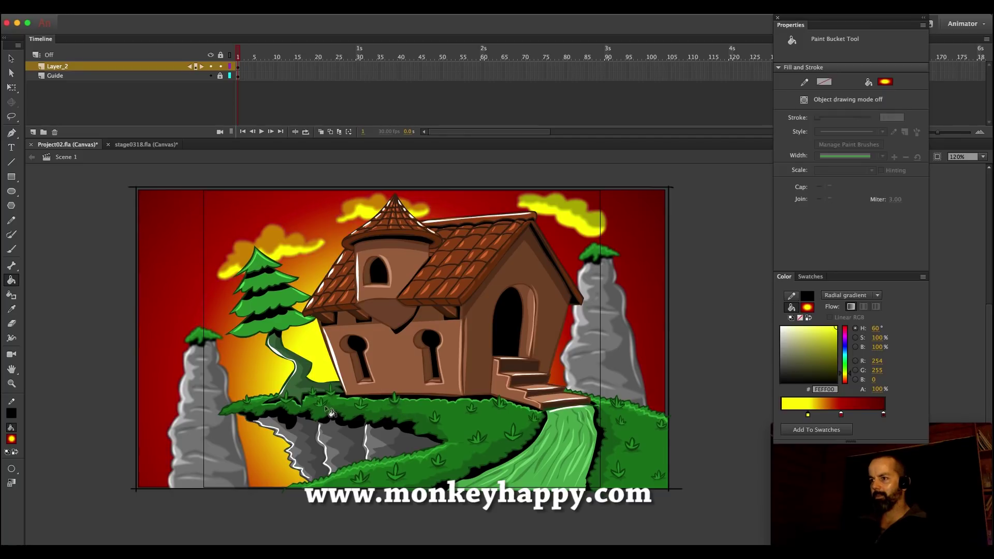
left_click(331, 374)
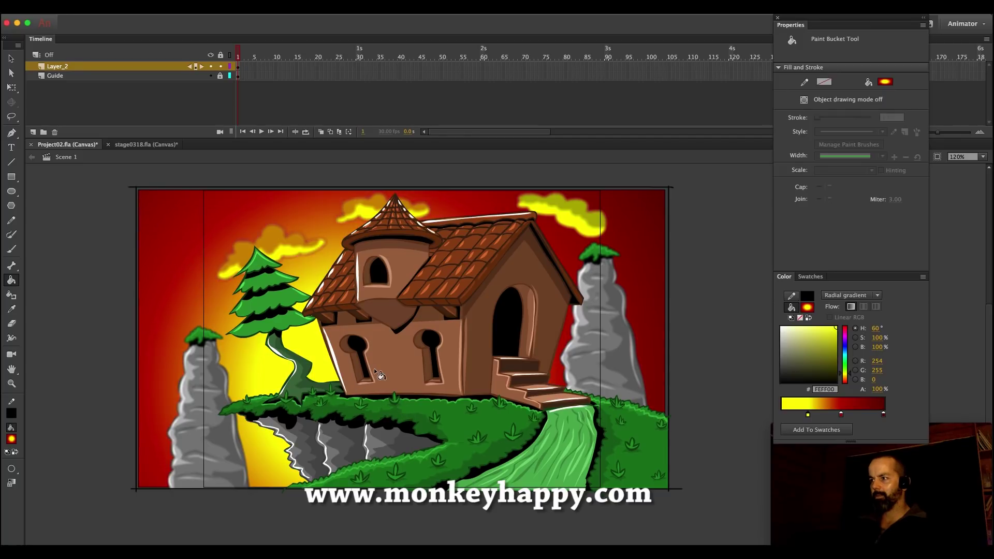
left_click(406, 367)
left_click(300, 340)
Add a white centre stop to the sky gradient, reposition the red stop and refill the sky with its glow beside the house
left_click(782, 414)
left_click(782, 328)
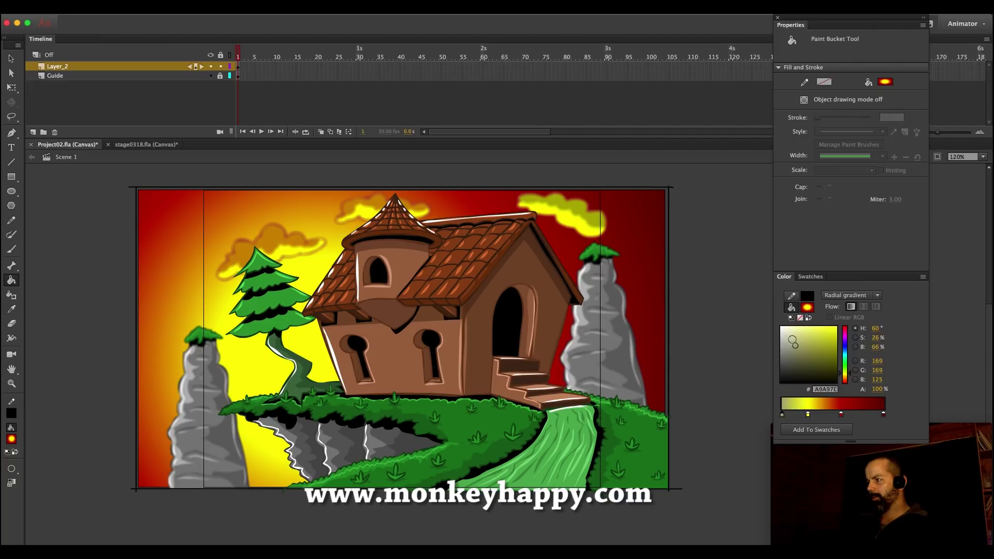
left_click(358, 405)
left_click(340, 384)
left_click(333, 370)
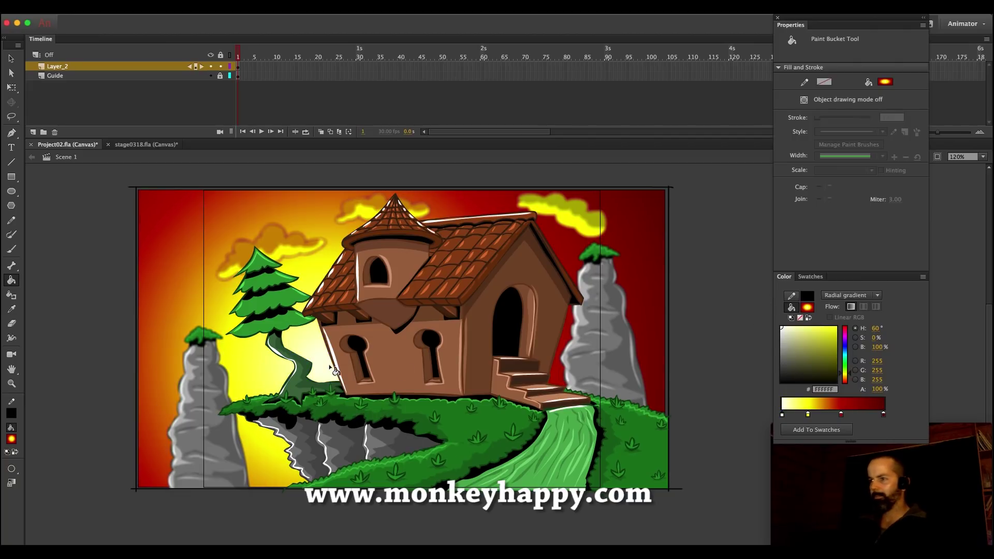
left_click_drag(842, 414, 814, 414)
left_click(377, 396)
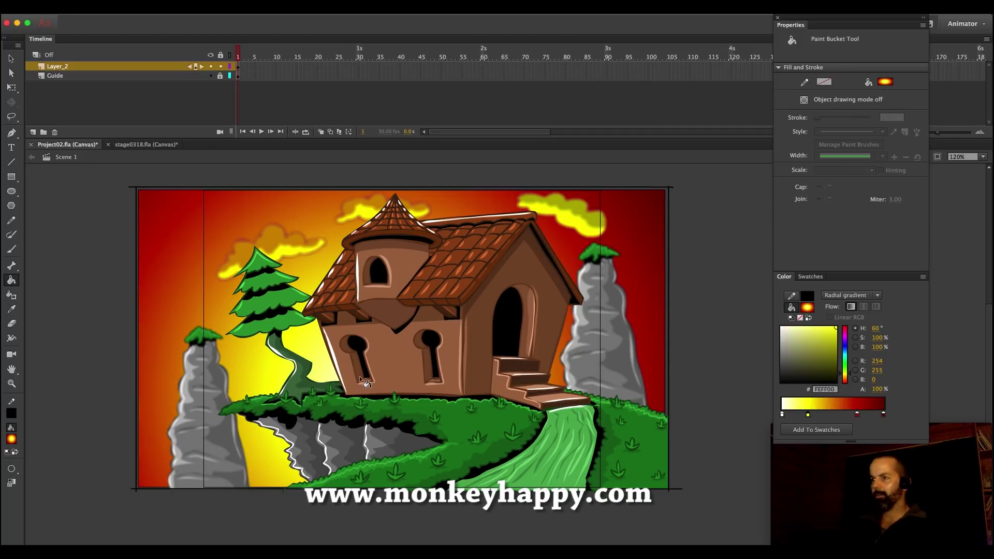
Nudge the left rock cliff toward the house and tint both rock cliffs pure red (255, 0, 0) at 44%
left_click(10, 58)
left_click(210, 393)
left_click_drag(210, 393, 220, 395)
left_click(595, 350, "shift")
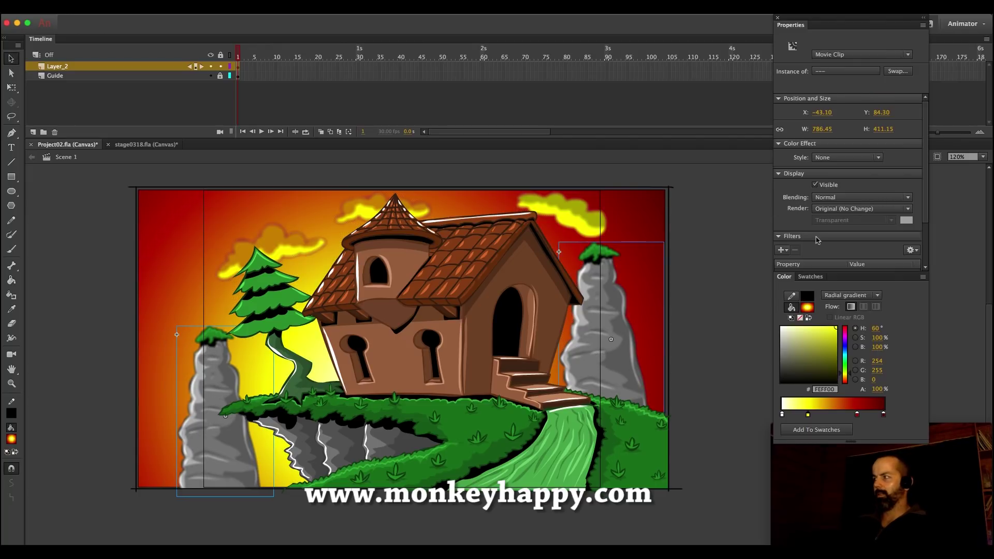
left_click(845, 157)
left_click(829, 191)
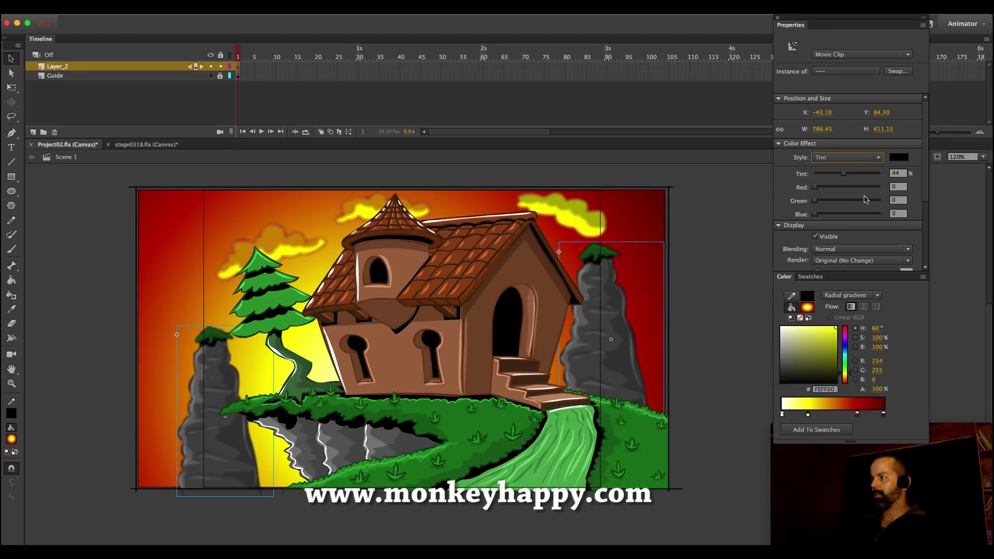
left_click(899, 158)
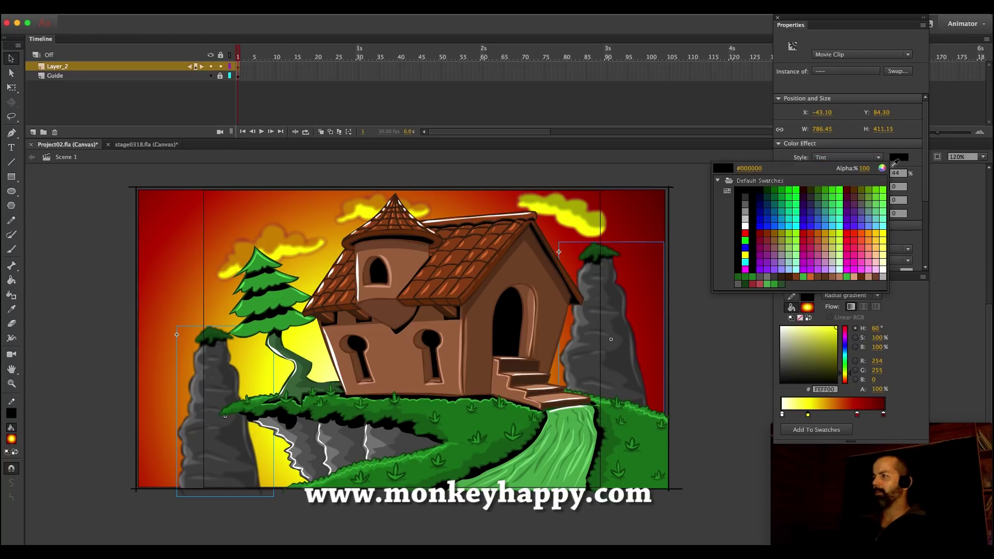
left_click(850, 233)
left_click(708, 306)
Undo the accidental move of the path group and reposition the red-tinted cliff behind the house's stairs
mouse_move(605, 345)
left_mouse_down()
mouse_move(493, 412)
mouse_move(314, 432)
mouse_move(555, 424)
mouse_move(600, 348)
left_mouse_up()
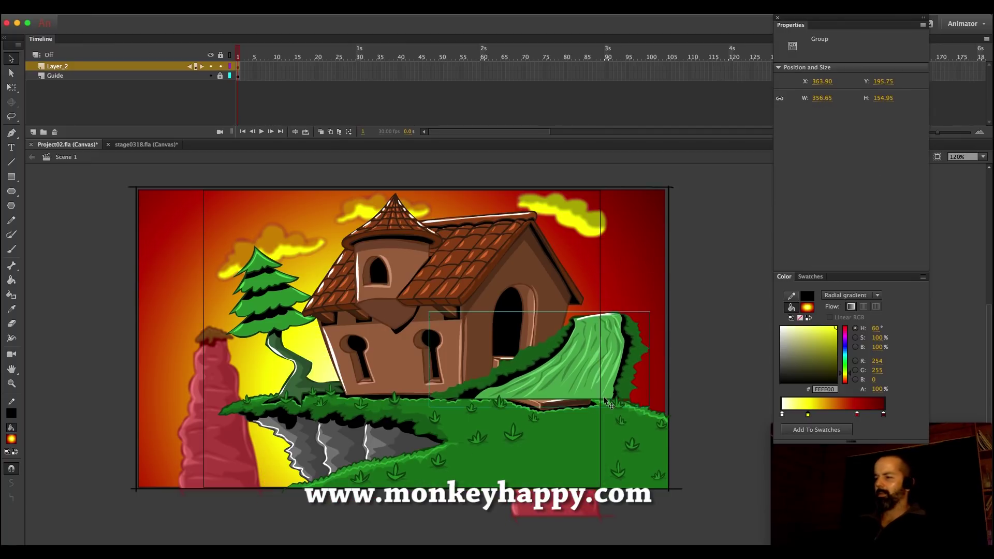
key("super+z")
left_click(565, 512)
left_click_drag(566, 511, 597, 432)
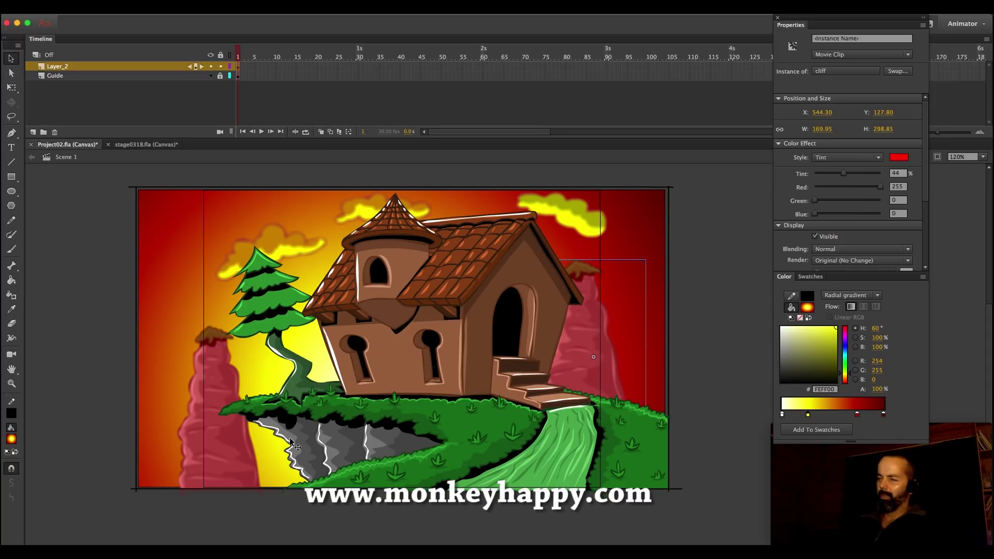
Delete both rock cliffs from the background
key("Delete")
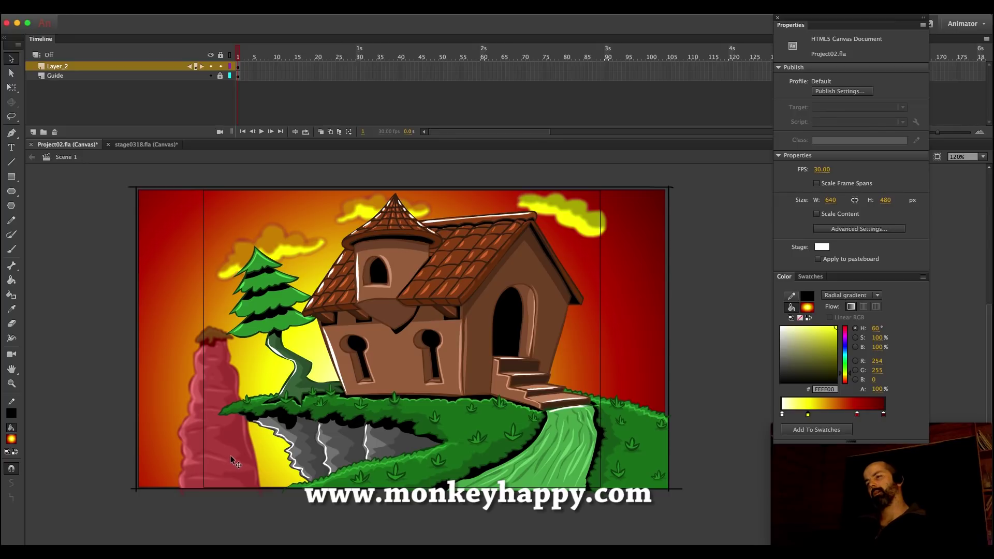
left_click(228, 457)
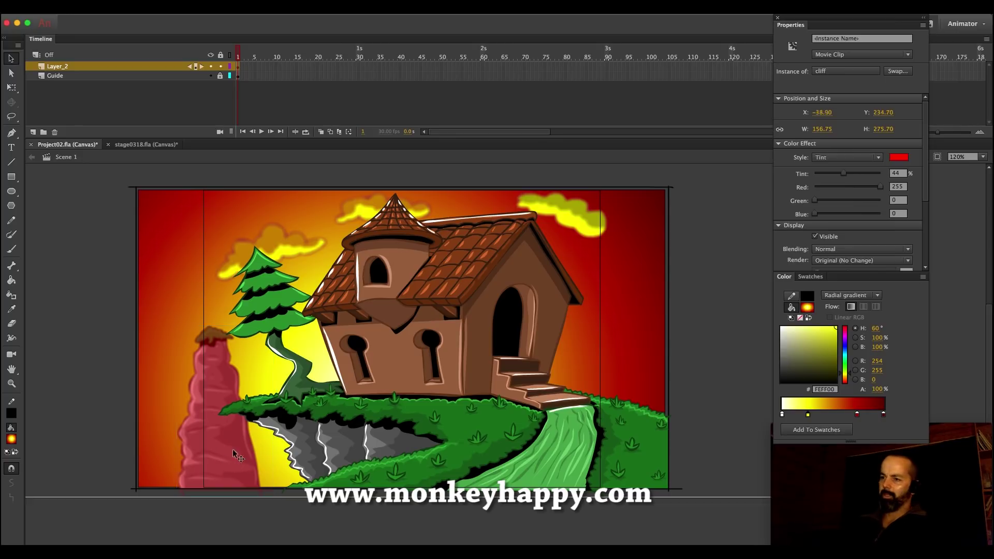
left_click_drag(232, 454, 222, 455)
key("Delete")
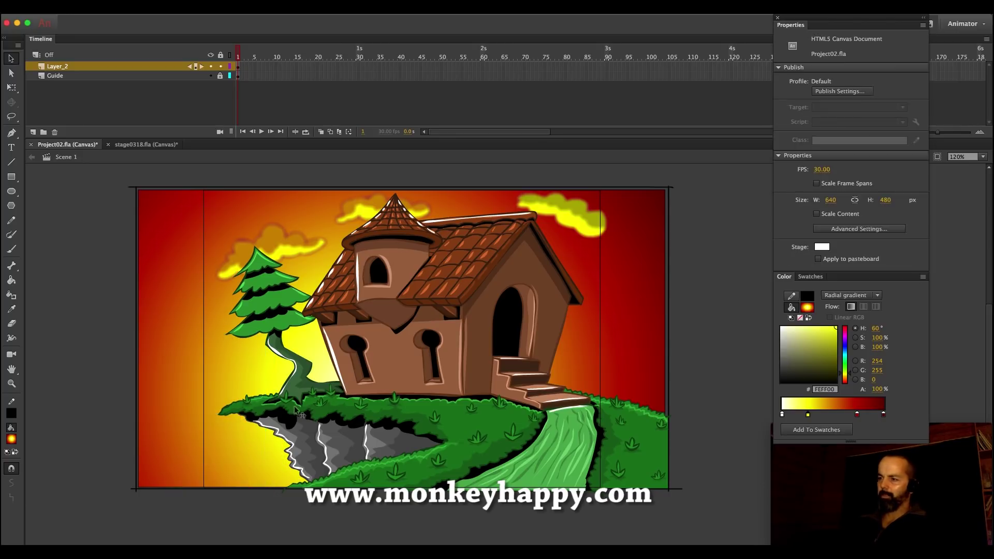
Select the sky and shift its gradient's red #BA0000 and dark-red #650000 stops inward
left_click(288, 358)
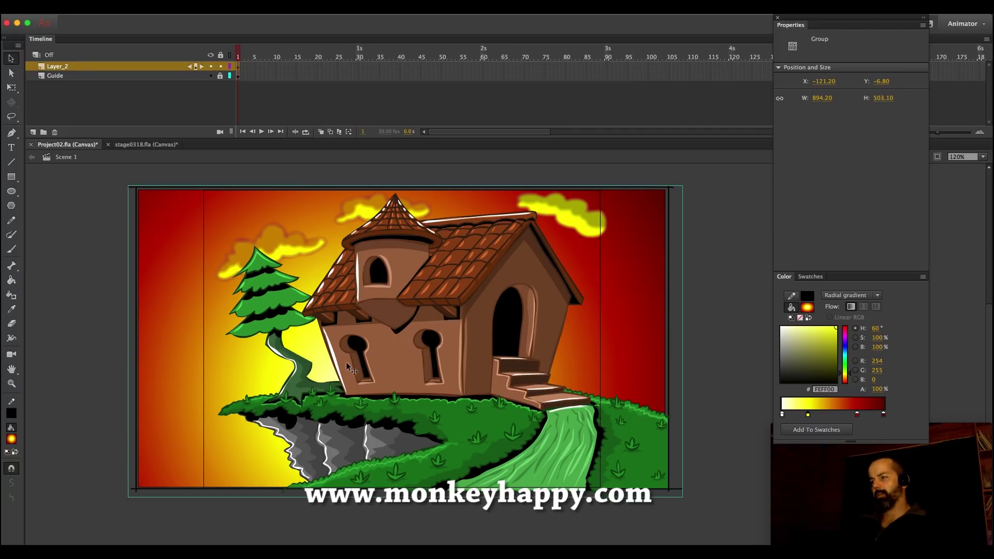
left_click(104, 396)
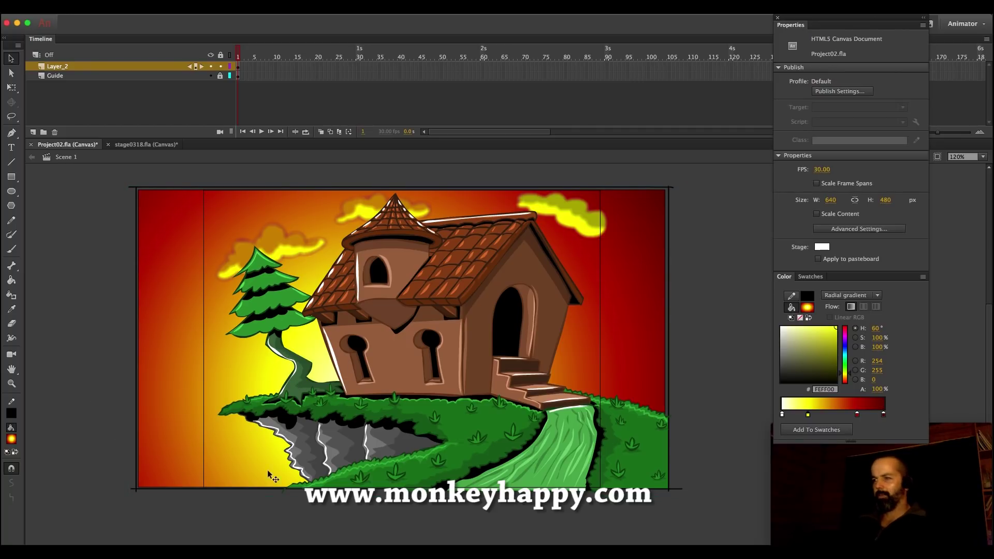
left_click(11, 383)
key("v")
left_click(187, 241)
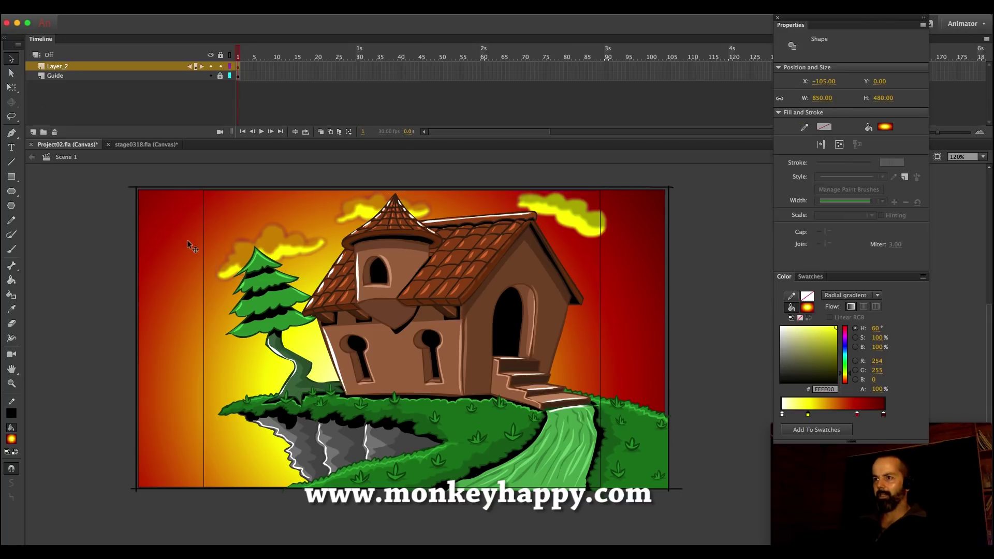
left_click_drag(857, 415, 846, 415)
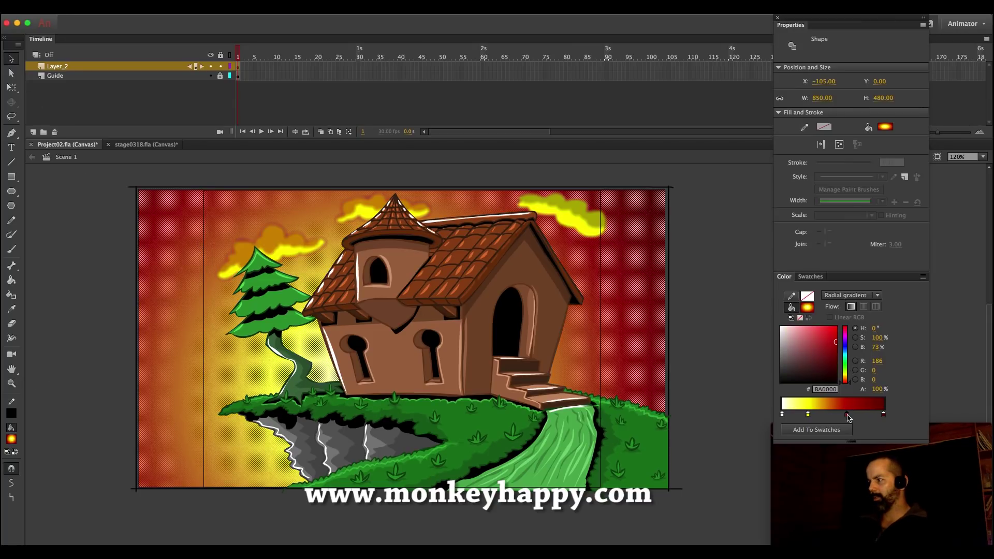
left_click(725, 319)
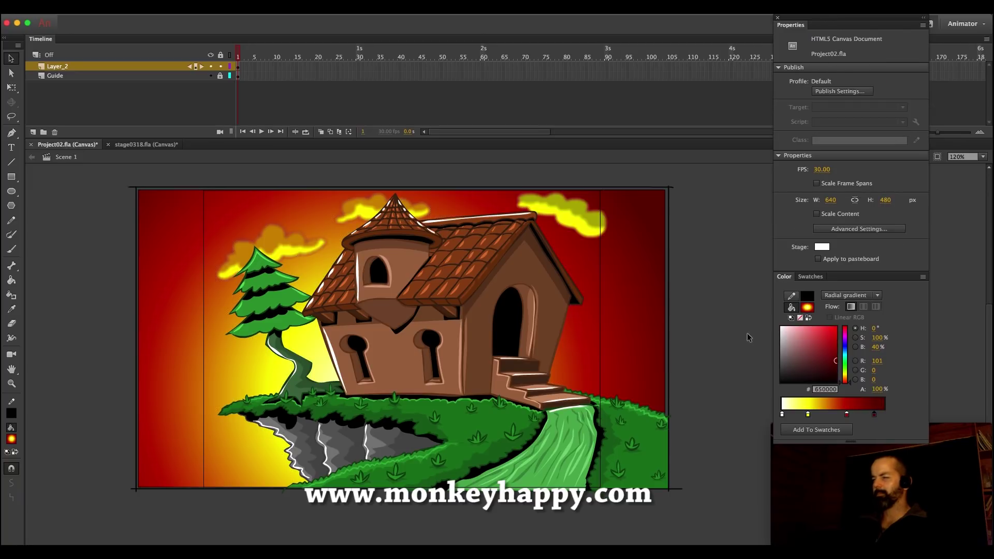
In a new group, brush solid black outlines of pine trees from the lower left up to the house, plus a baseline below the ground
left_click(12, 384)
left_click_drag(78, 299, 867, 518)
key("super+z")
key("b")
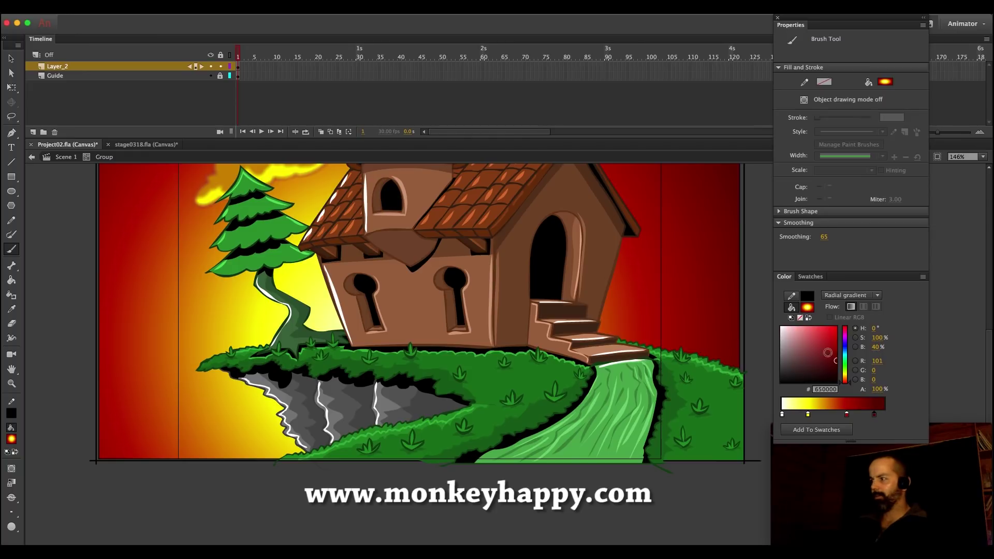
left_click(849, 295)
left_click(850, 315)
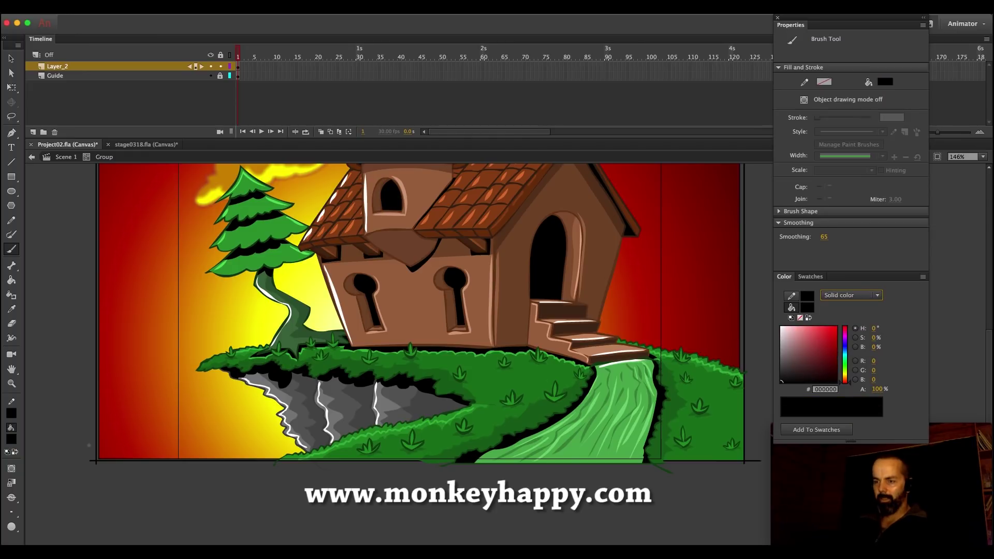
left_click_drag(103, 463, 112, 447)
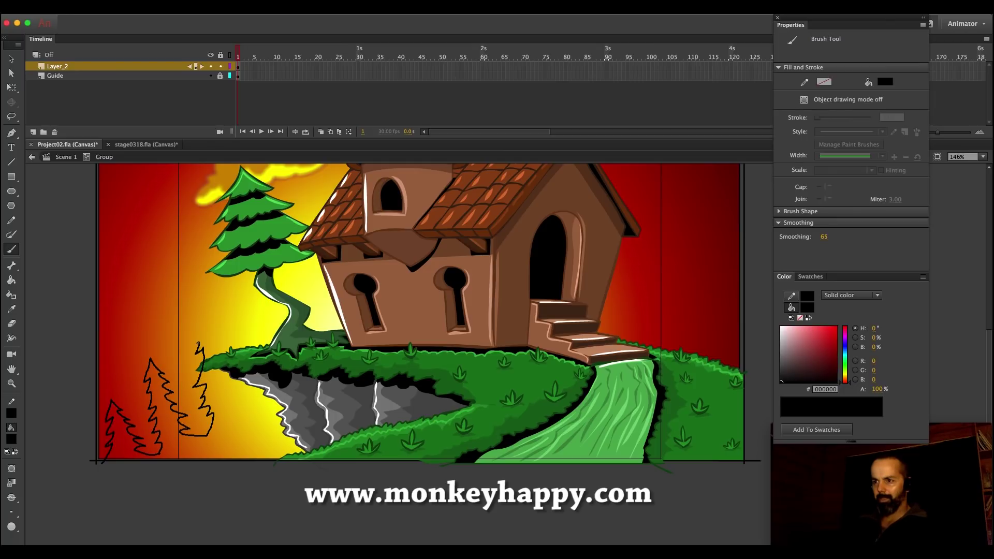
mouse_move(200, 317)
left_mouse_down()
mouse_move(221, 337)
mouse_move(228, 369)
left_mouse_up()
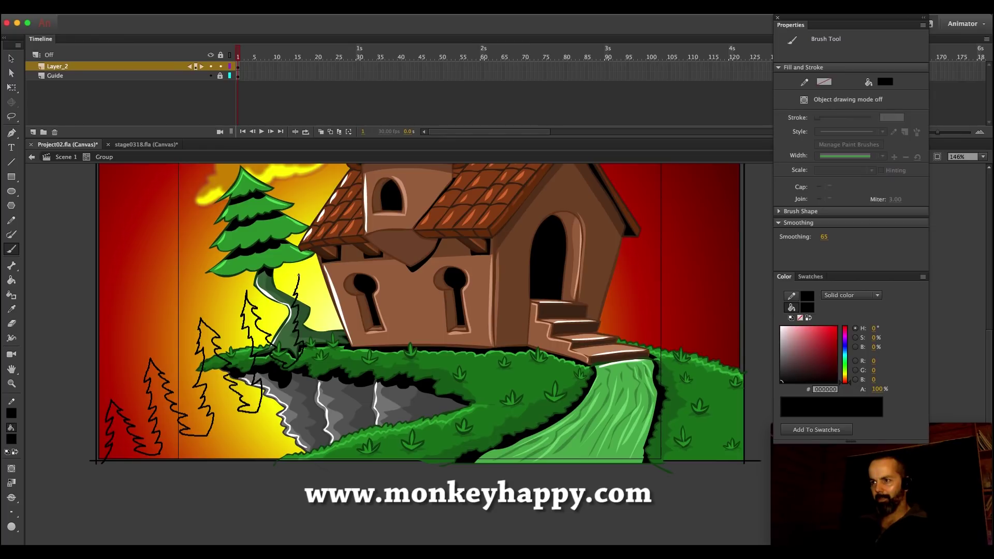
left_click_drag(103, 463, 102, 464)
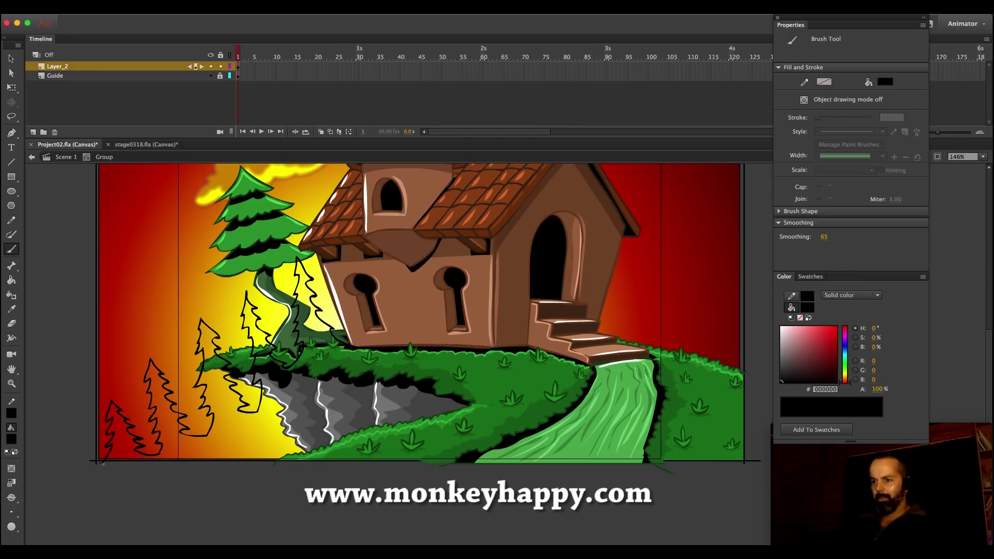
left_click_drag(91, 476, 769, 477)
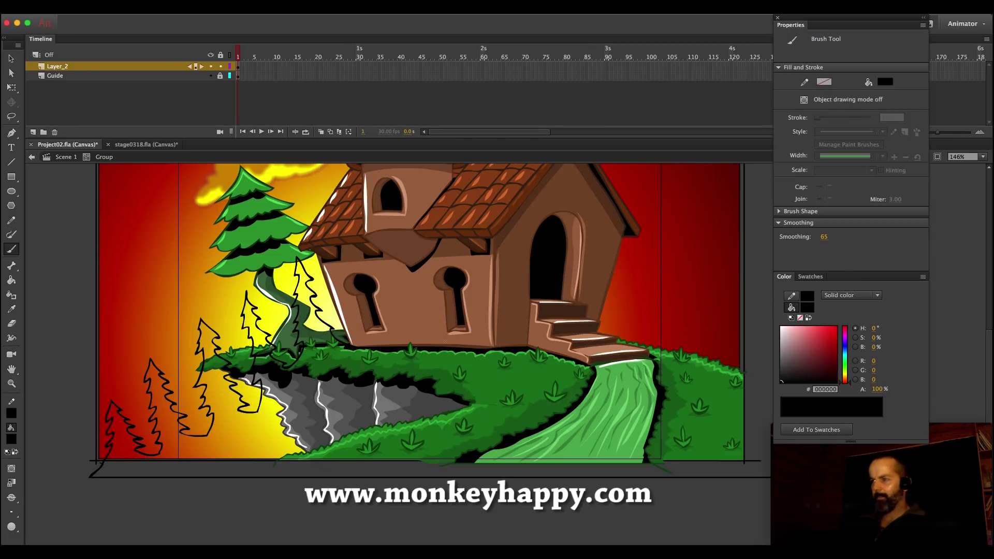
Brush a hill curve across the house and pine outlines on its right, close the outline and fill the silhouette with black
left_click(11, 59)
mouse_move(33, 276)
left_mouse_down()
mouse_move(430, 436)
mouse_move(439, 452)
mouse_move(39, 213)
left_mouse_up()
left_click(41, 214)
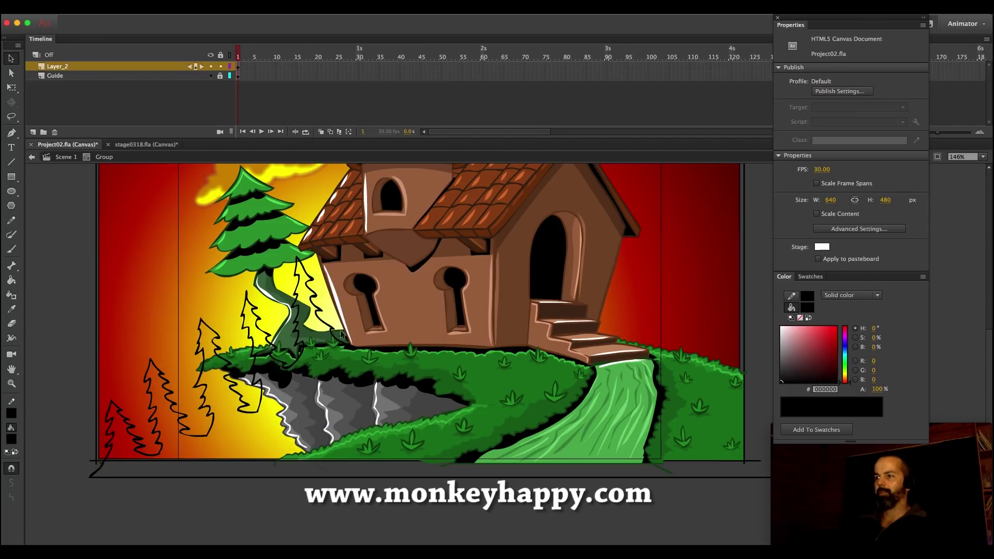
key("b")
mouse_move(372, 309)
left_mouse_down()
mouse_move(488, 285)
mouse_move(595, 309)
left_mouse_up()
left_click_drag(456, 287, 577, 307)
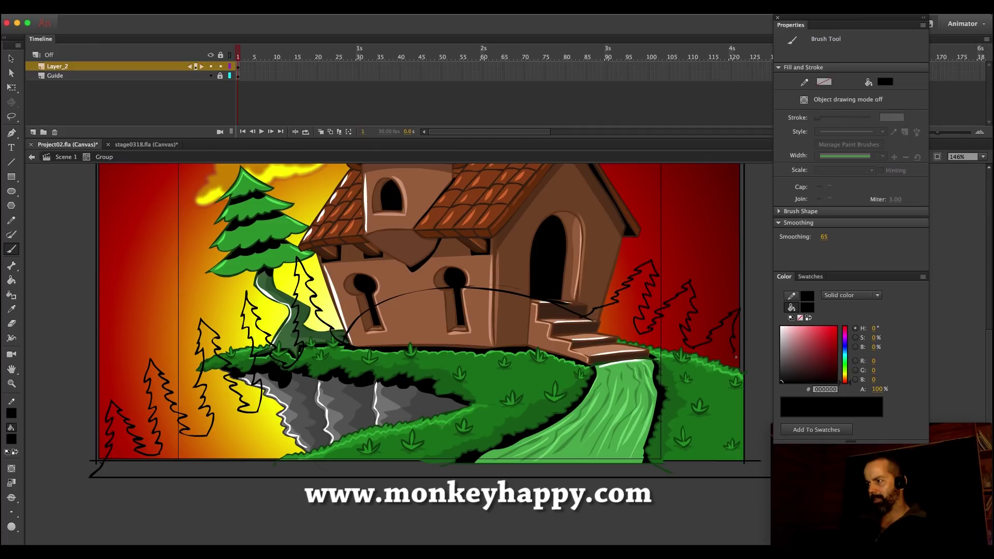
left_click_drag(748, 368, 750, 475)
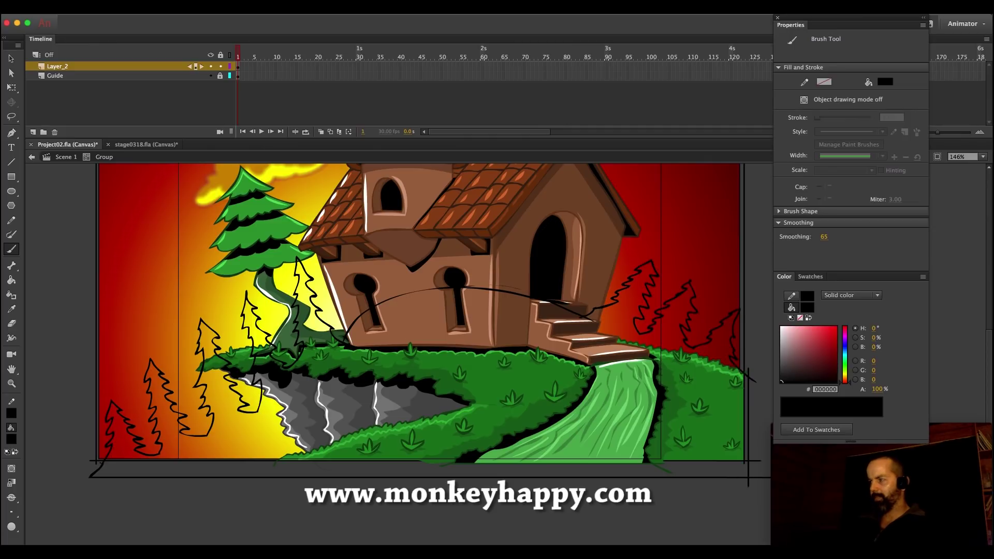
key("k")
left_click(284, 421)
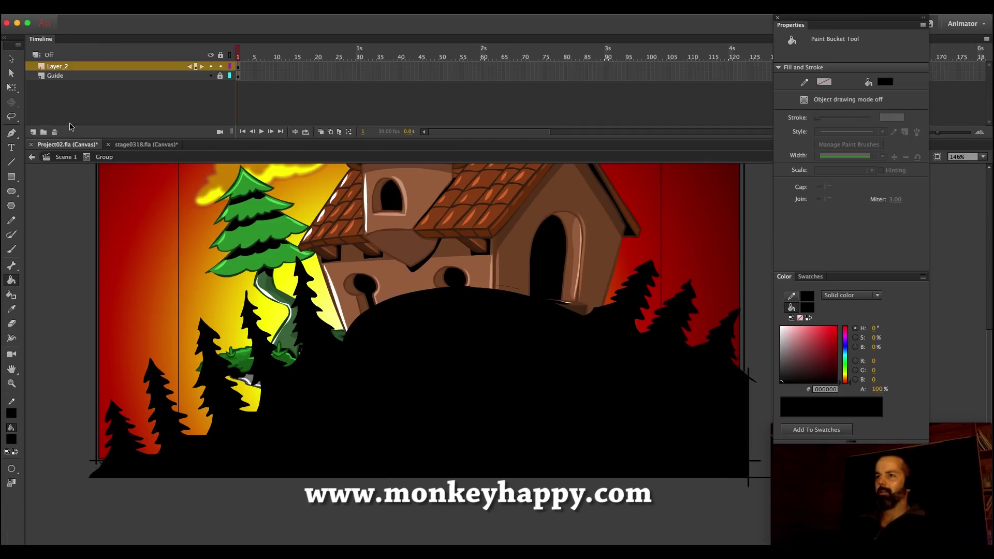
Leave the group and send the black tree silhouette behind the house, pine tree and grassy ground
left_click(66, 157)
left_click(11, 58)
left_click(365, 357)
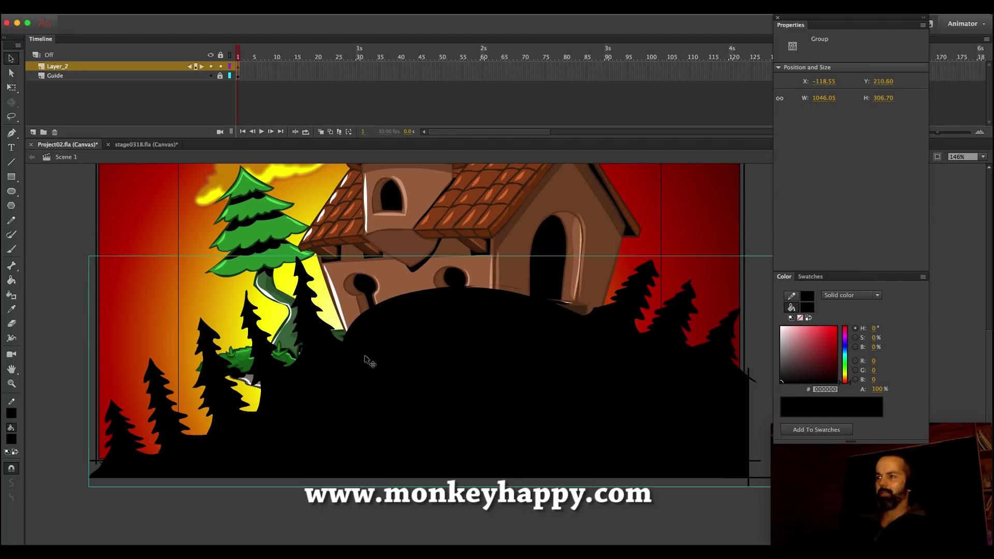
key("super+Down")
key("super+Down")
key("super+Down")
key("super+Down")
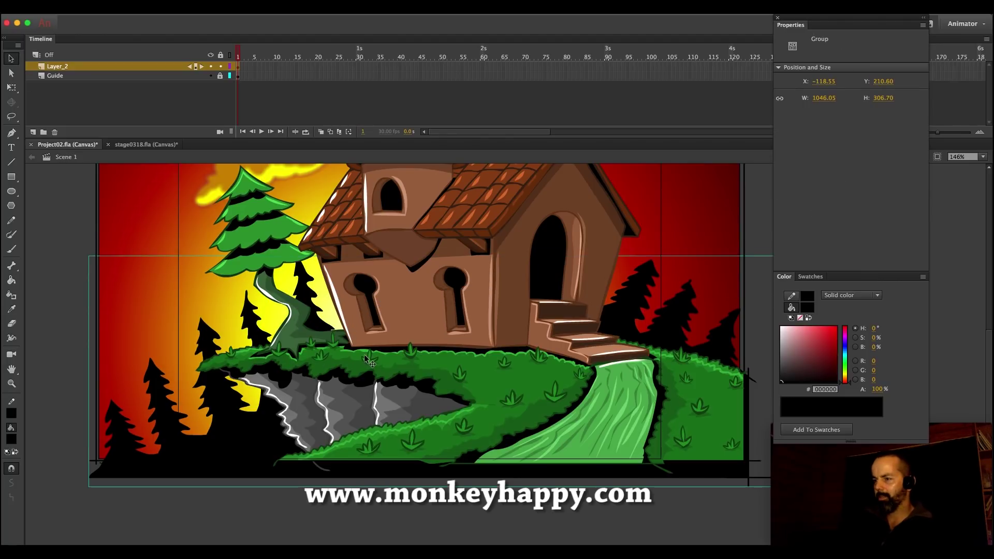
Convert the tree silhouette group into a movie clip symbol named trees
left_click(11, 383)
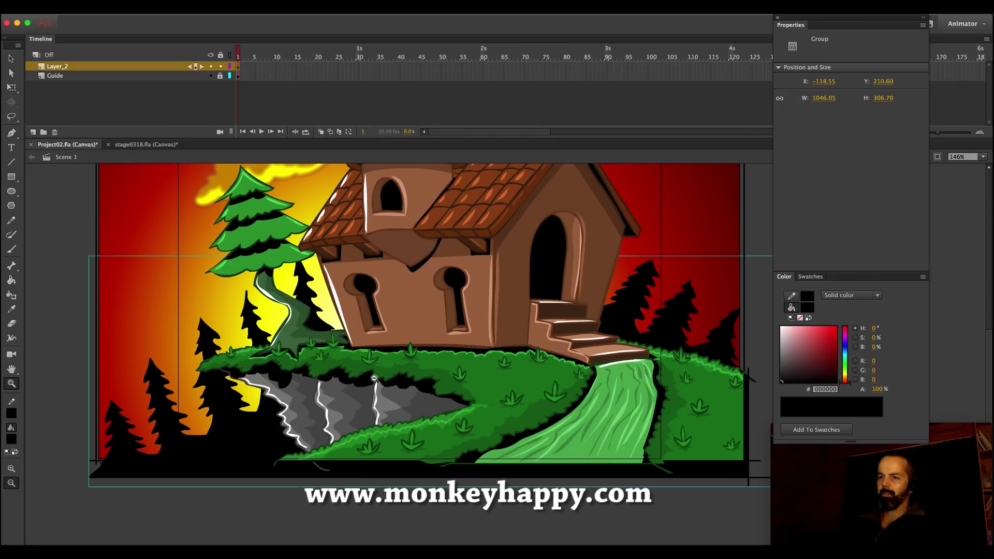
left_click(543, 363, "alt")
left_click_drag(694, 438, 329, 204)
left_click(12, 59)
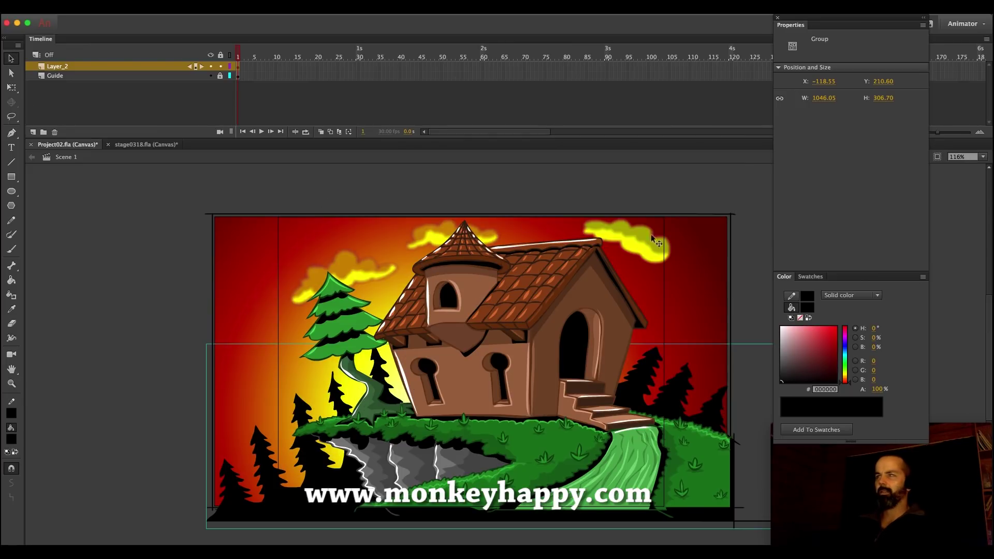
left_click(181, 16)
left_click(205, 34)
type("trees")
key("Return")
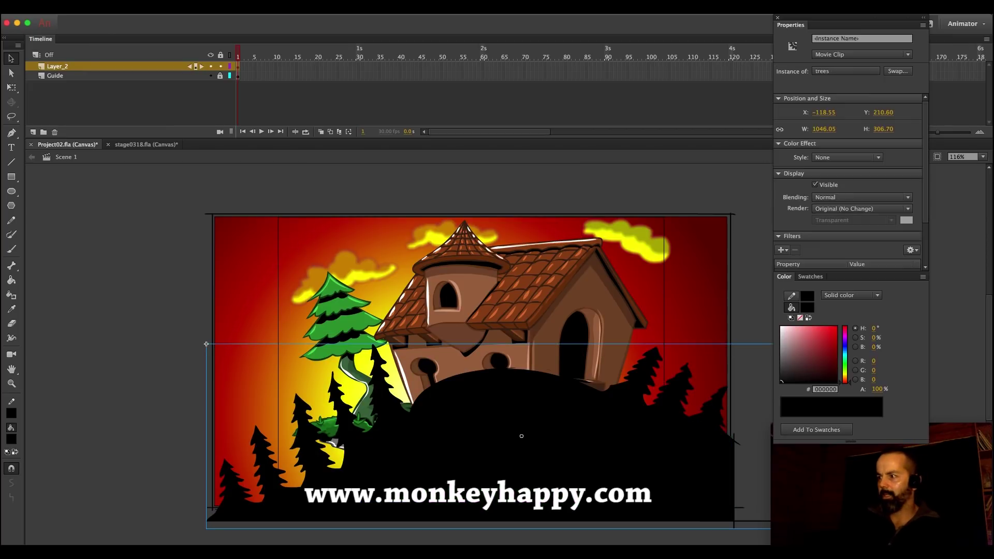
Apply a Blur filter to the tree silhouette and send it back behind the house and ground
left_click(783, 250)
left_click(793, 278)
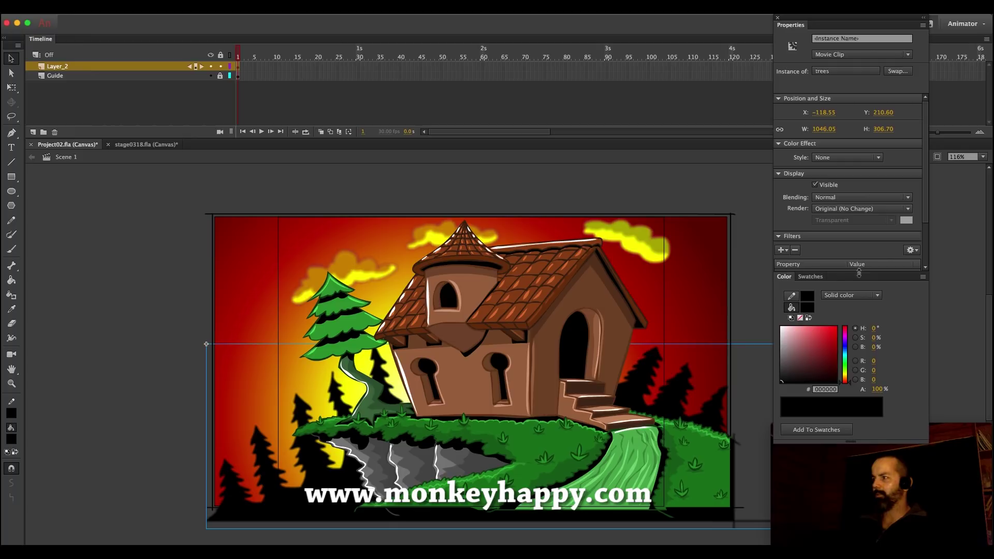
left_click(190, 382)
Set the outer stop of the sky's radial gradient to near-black #0F0000
left_click(262, 335)
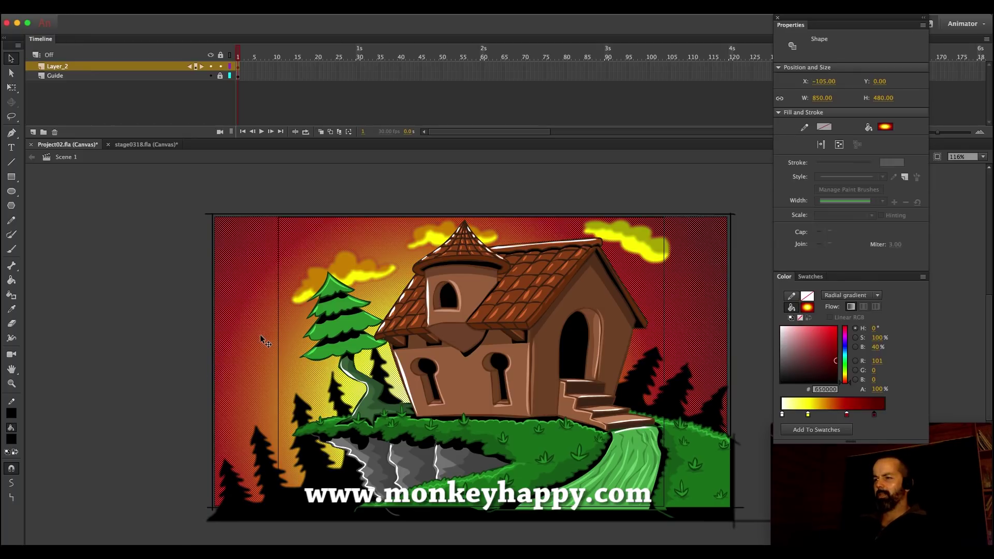
left_click_drag(831, 371, 856, 379)
left_click(559, 194)
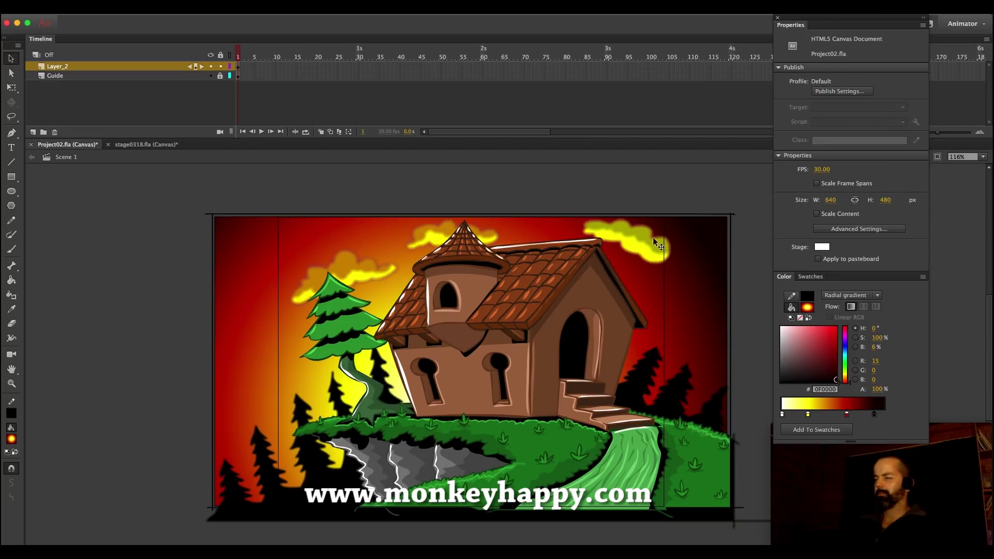
Sample the sky's gradient and refill the sky, testing centre points from the pine trunk down to the rocks below the house
left_click(11, 309)
left_click(319, 323)
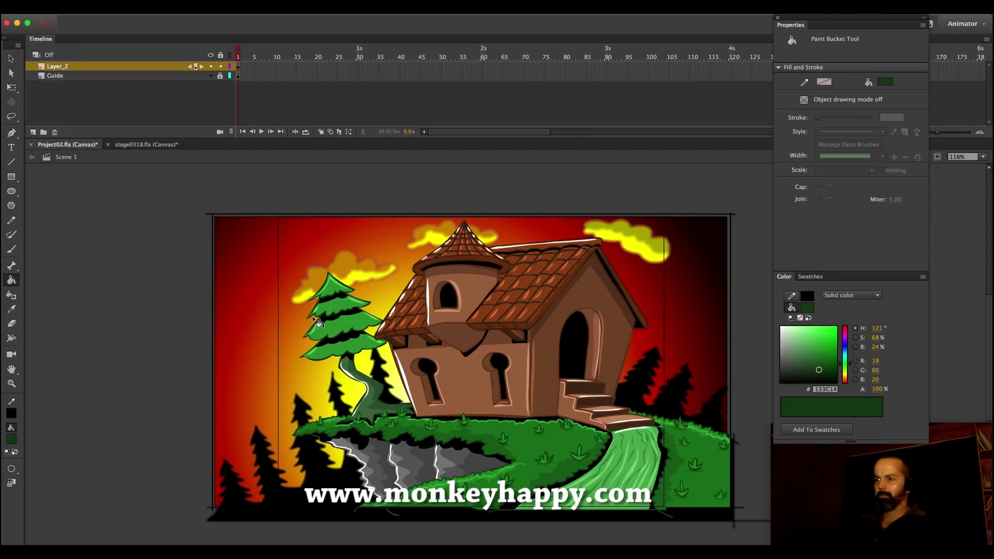
left_click(10, 310)
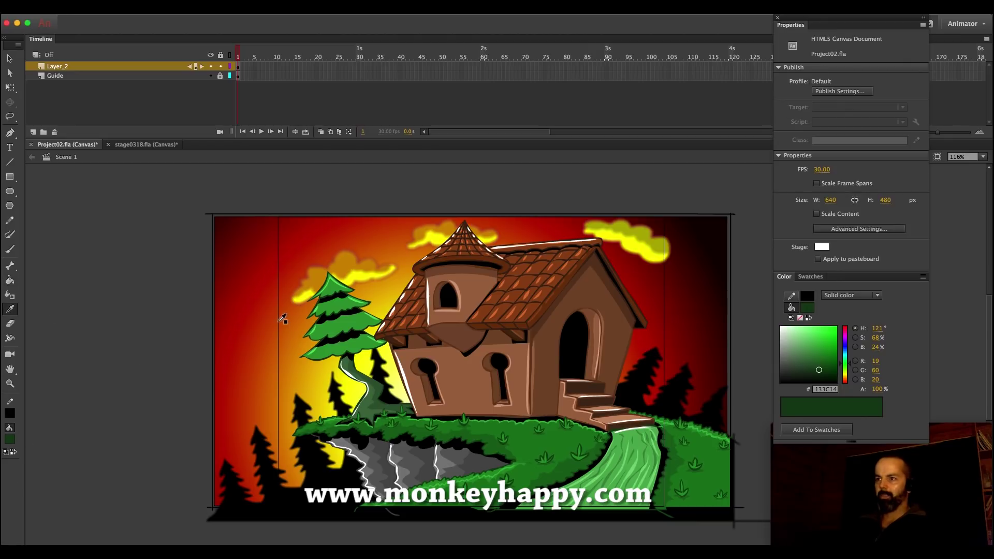
left_click(278, 323)
left_click(369, 387)
left_click(449, 438)
left_click(435, 450)
left_click(467, 459)
key("v")
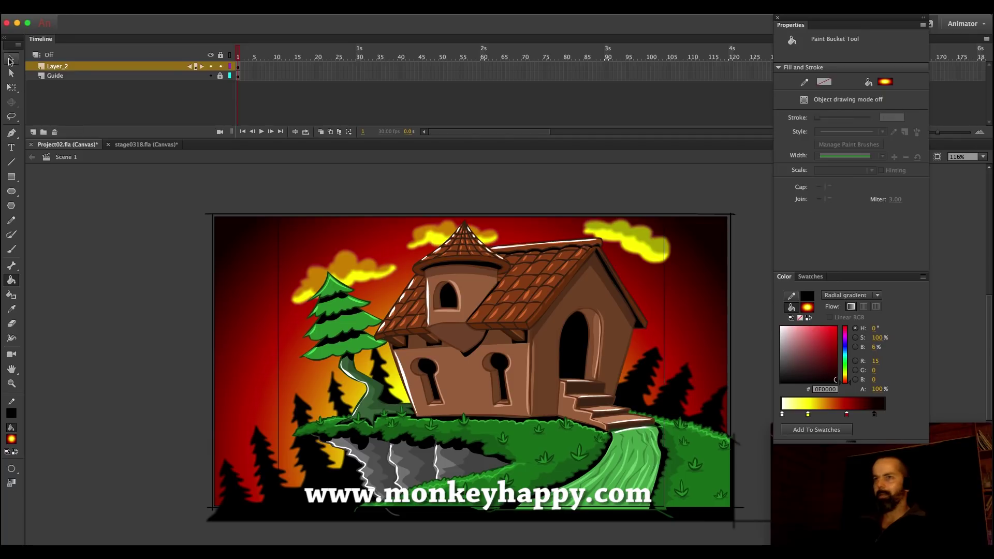
Open the clouds symbol and recolour the outline shapes of all three clouds dark red #630D0D
left_click(362, 269)
double_click(363, 270)
left_click(380, 267)
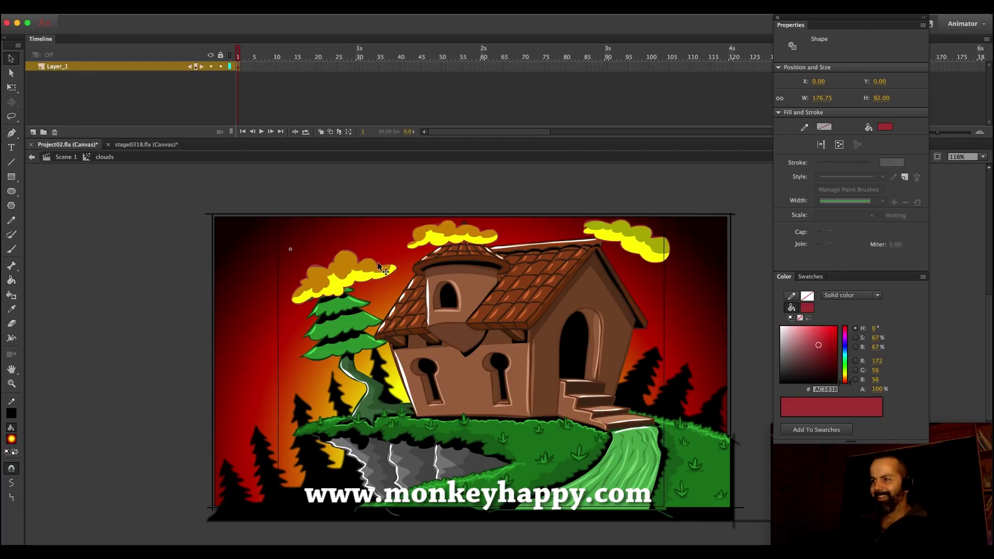
left_click(431, 249, "shift")
left_click(606, 246, "shift")
left_click_drag(810, 364, 829, 361)
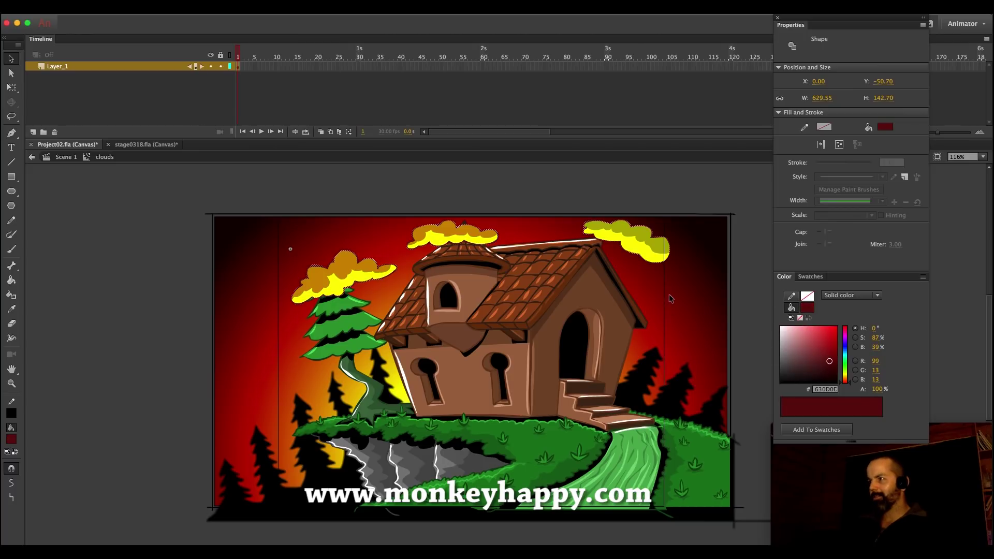
left_click(693, 308)
Paint white brush highlights along the lower edges of the three clouds and return to the main scene
left_click(11, 384)
left_click_drag(293, 203, 751, 386)
left_click(15, 307)
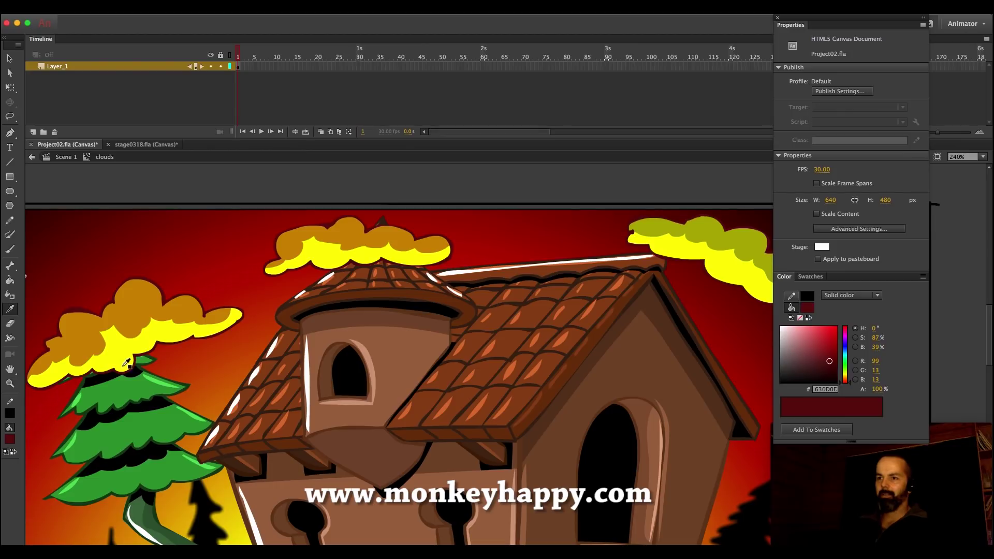
left_click(123, 362)
left_click_drag(805, 347, 723, 301)
key("b")
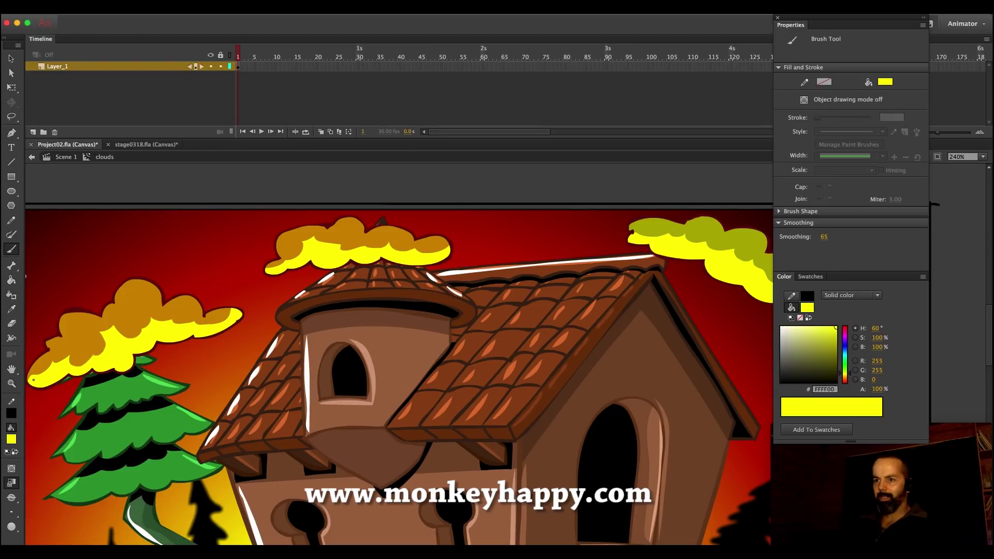
left_click(11, 439)
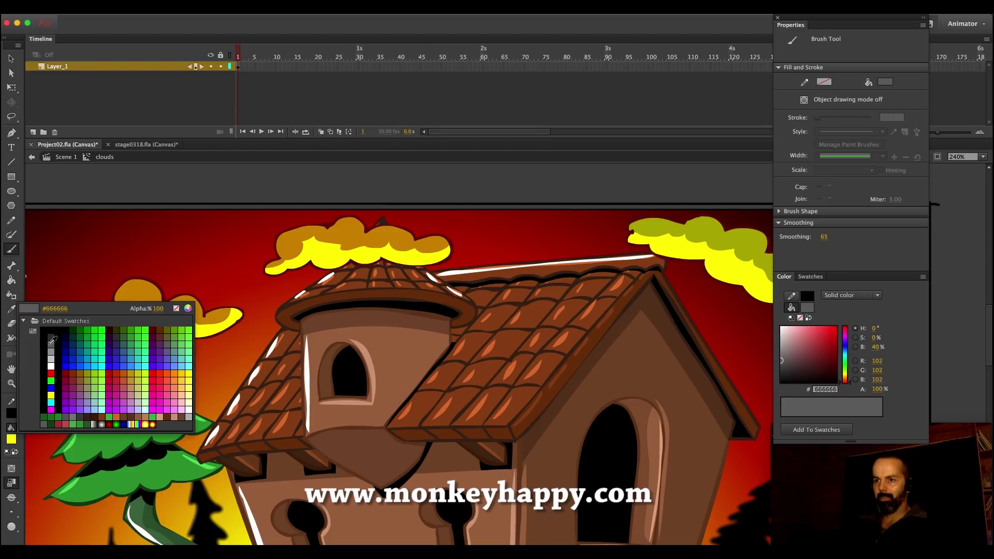
left_click(37, 384)
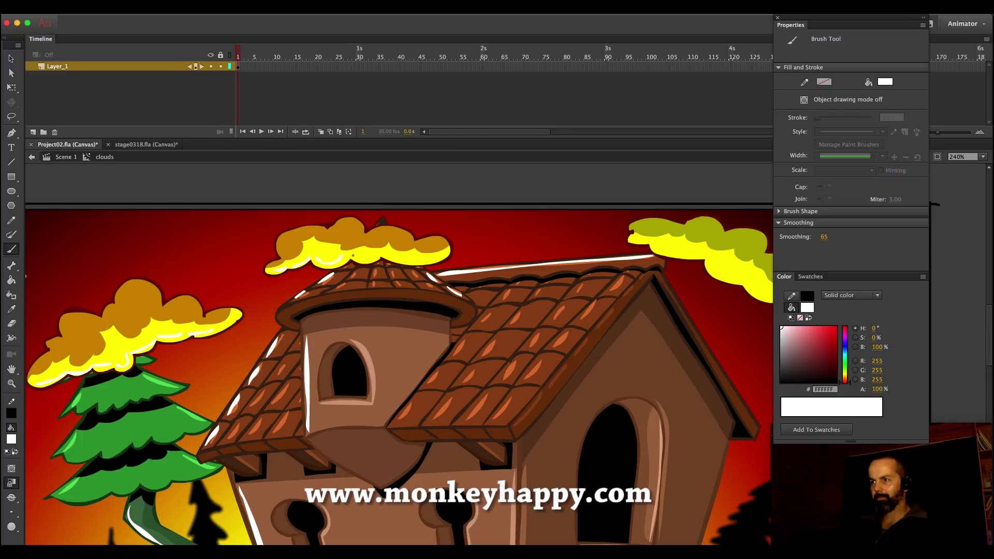
left_click_drag(387, 256, 431, 260)
left_click_drag(637, 240, 659, 246)
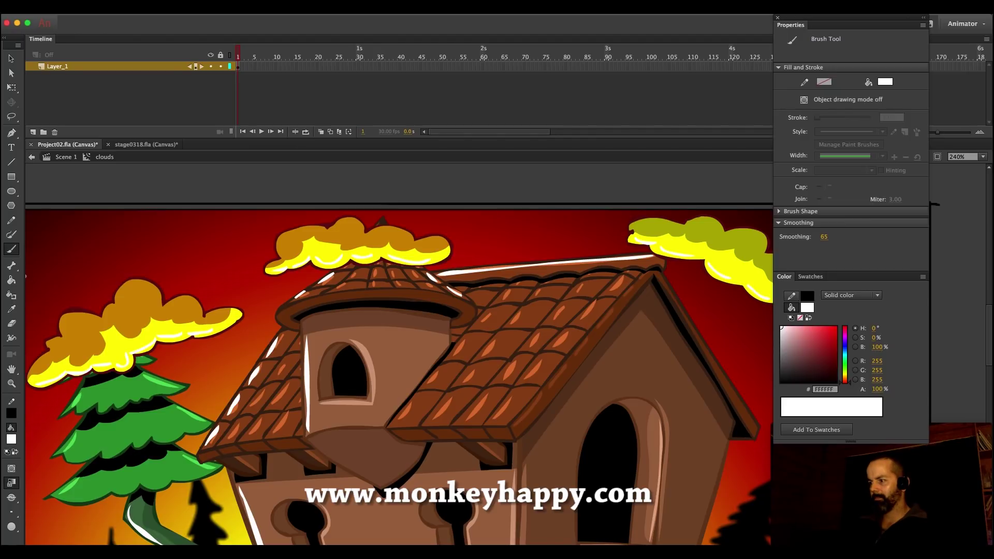
scroll(398, 354, "right", 5)
left_click(66, 156)
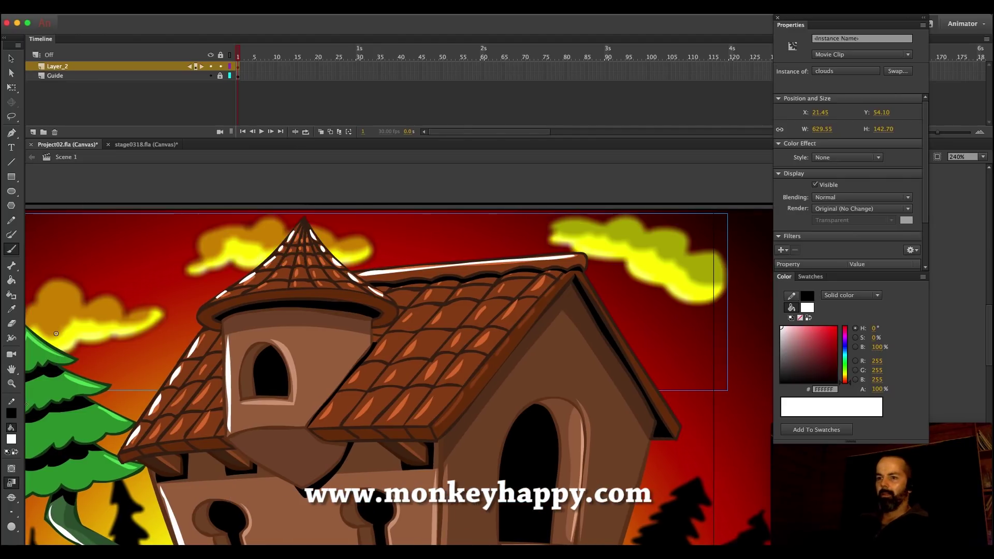
Fit the whole scene in view and enlarge the Properties area to show the tree silhouettes' filter settings
left_click(12, 383)
left_click(476, 376)
left_click(486, 372)
left_click_drag(688, 491, 477, 342)
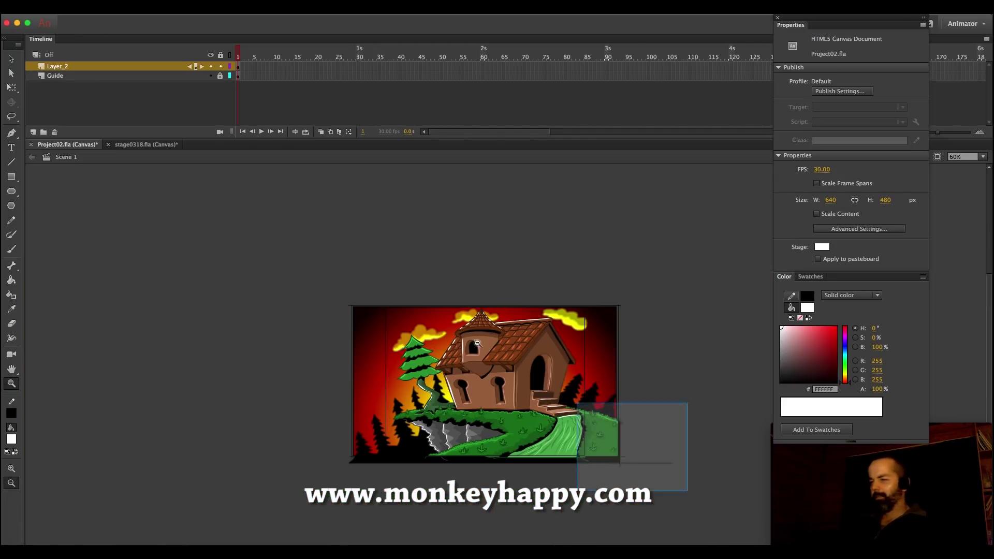
key("super+2")
key("v")
left_click(290, 488)
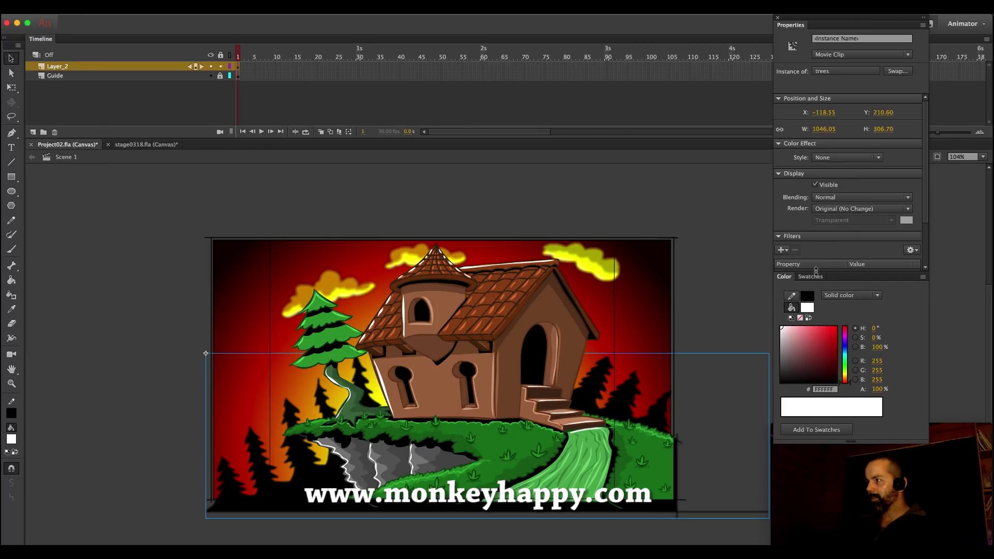
left_click_drag(821, 271, 820, 315)
left_click_drag(852, 283, 855, 281)
left_click(455, 199)
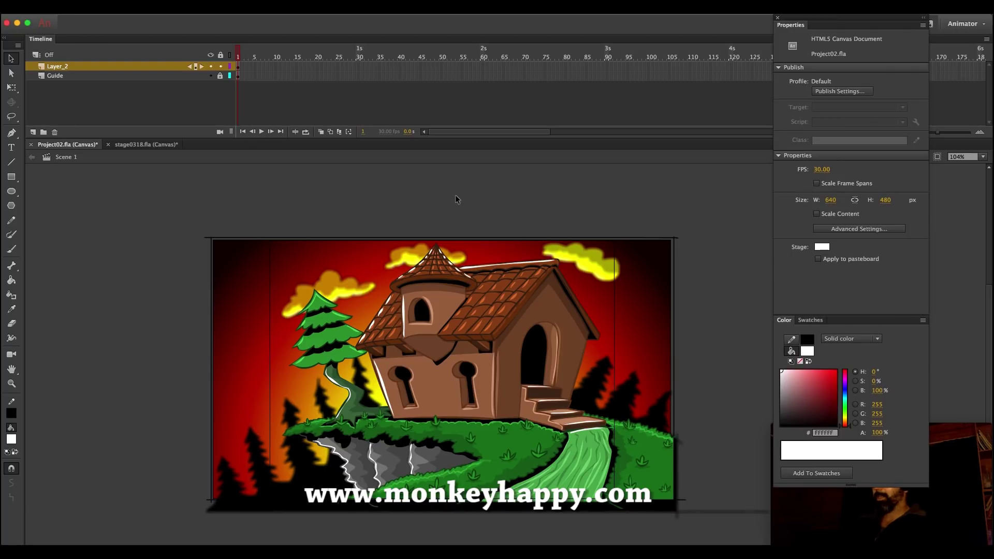
Cut the green pine tree out of its group and return to the main scene
left_click(337, 380)
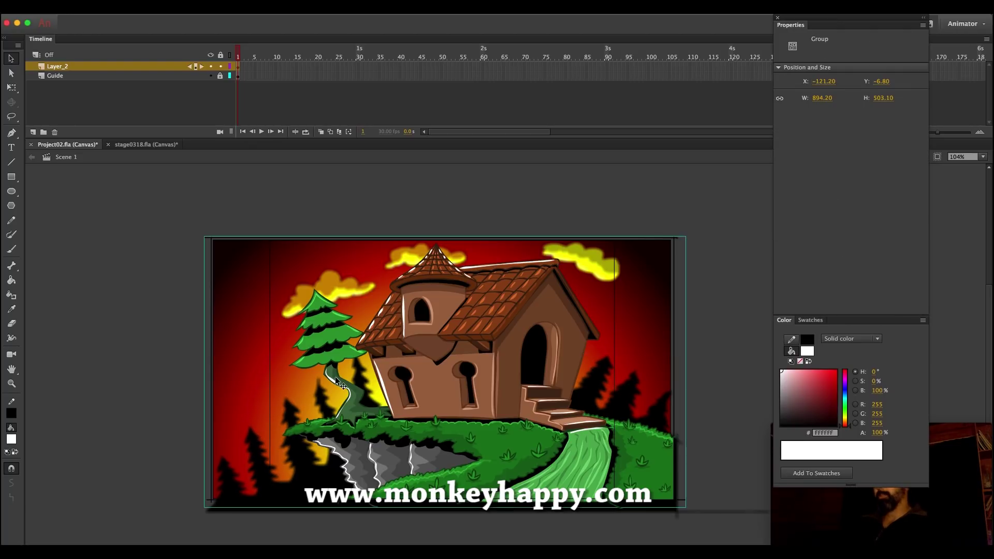
double_click(336, 380)
left_click_drag(331, 377, 574, 414)
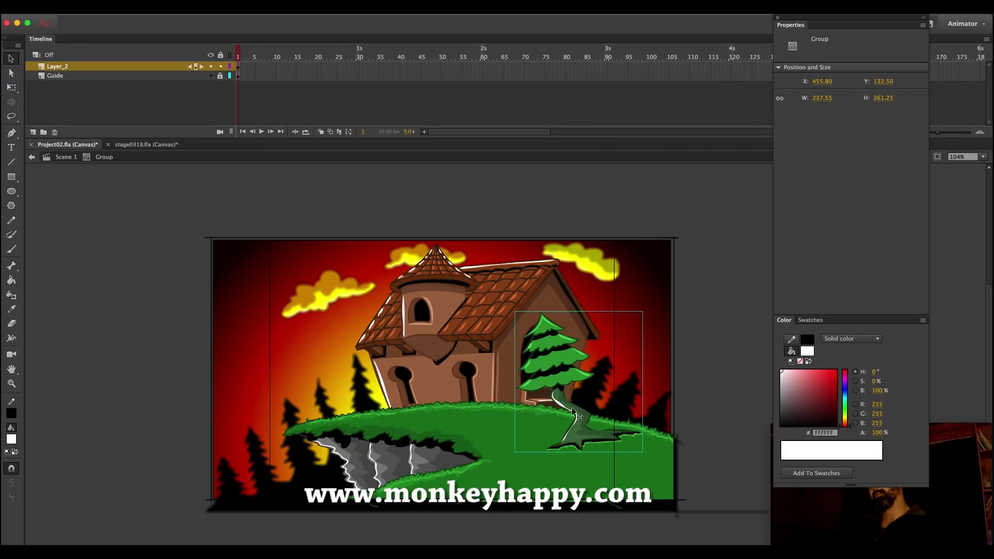
key("Delete")
left_click(68, 157)
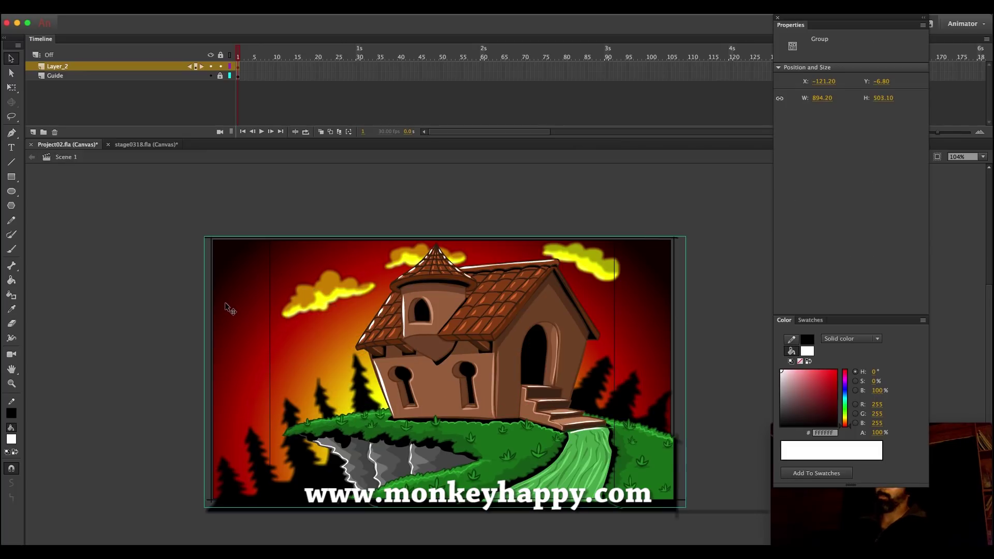
Paste the green pine into the group that holds the ground and place it beside the house's outer wall
double_click(394, 362)
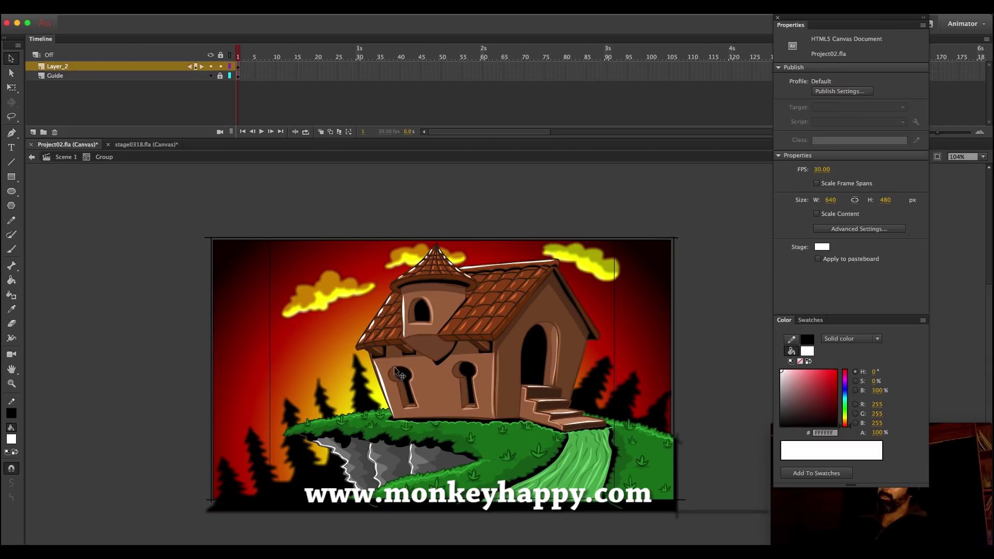
double_click(367, 416)
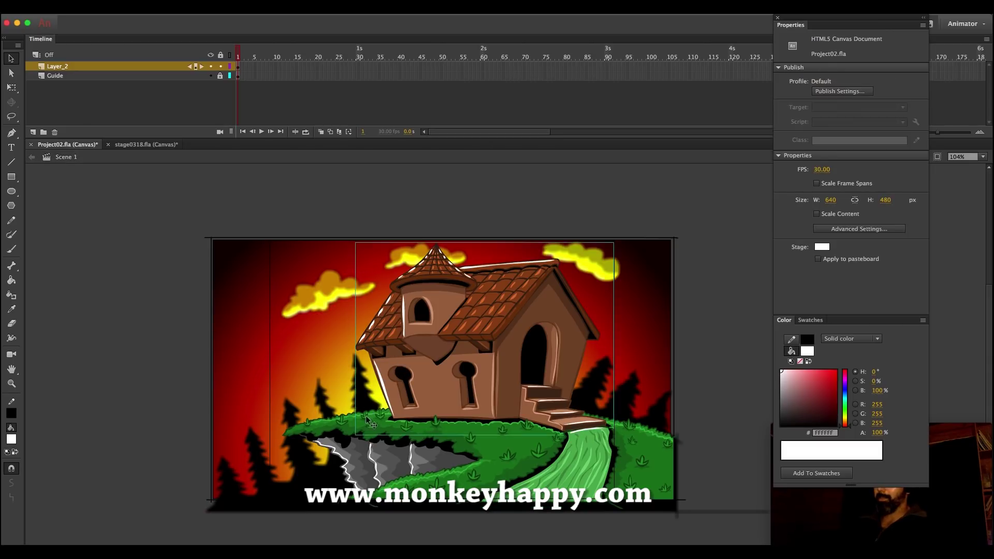
left_click(357, 421)
key("super+v")
key("Delete")
double_click(350, 426)
left_click(436, 422)
key("ctrl+shift+v")
left_click_drag(510, 415, 368, 393)
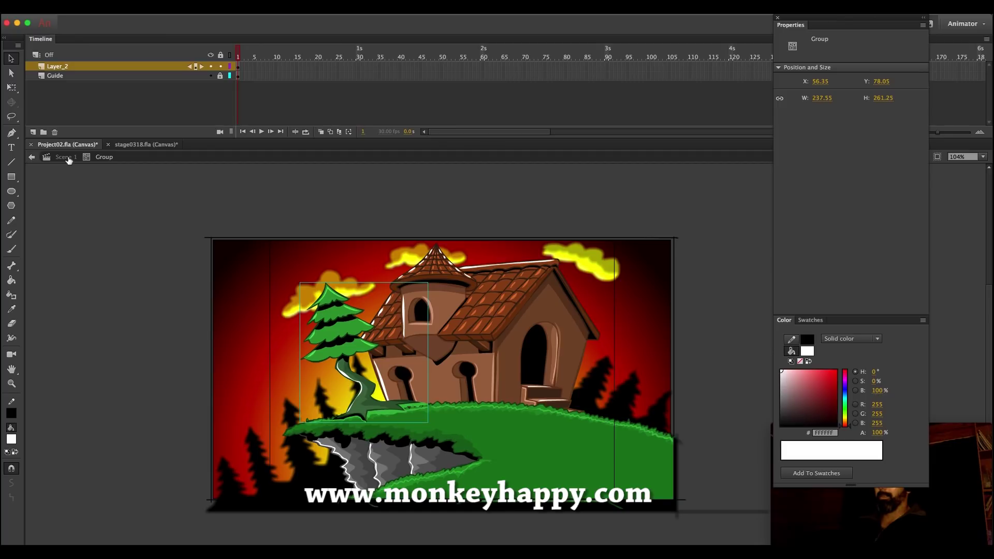
Nudge the green pine slightly downward inside its group and return to the main scene
left_click(67, 158)
double_click(351, 382)
key("Down")
key("Down")
key("Down")
key("Down")
key("Down")
left_click(67, 159)
left_click(108, 275)
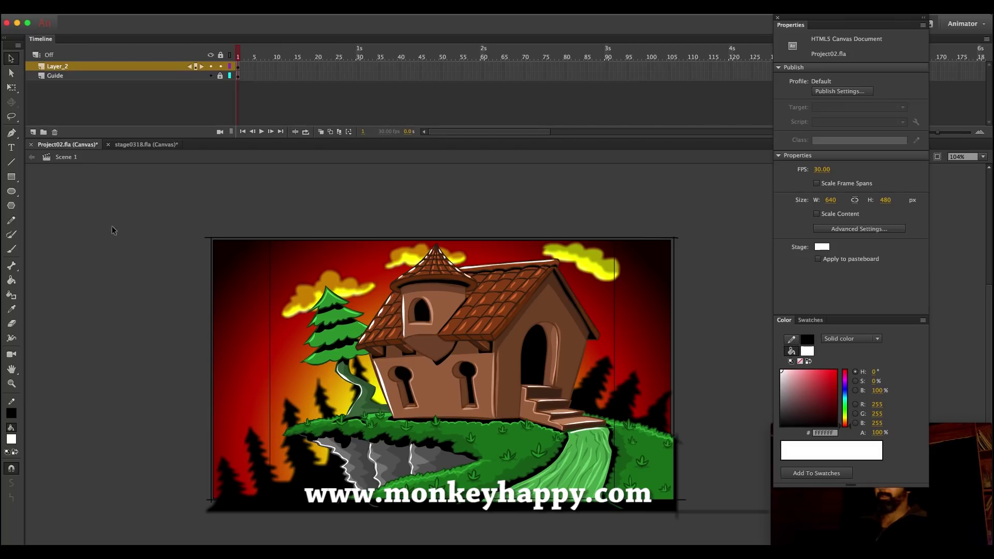
Save the file and convert the entire scene artwork into a movie clip symbol named back 01
key("super+s")
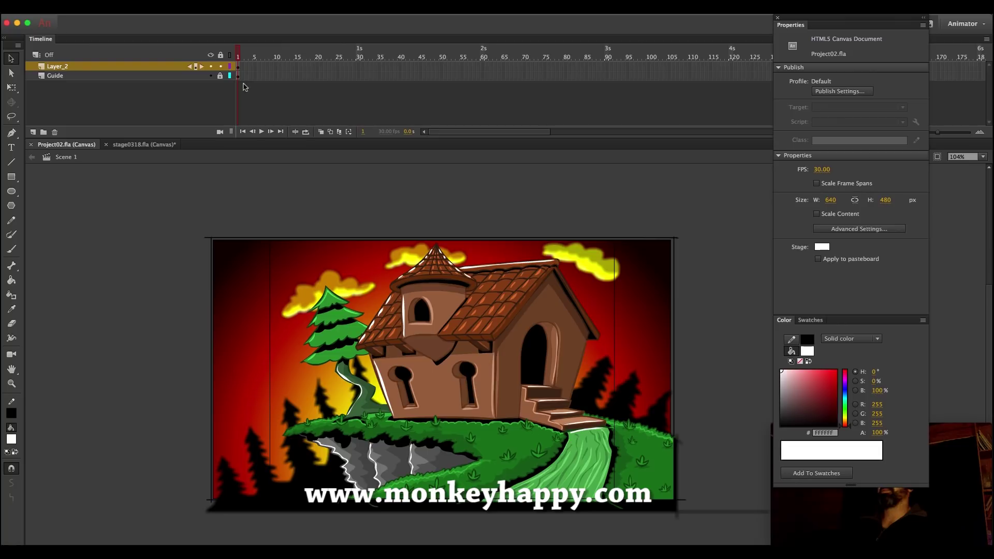
key("super+a")
left_click(199, 8)
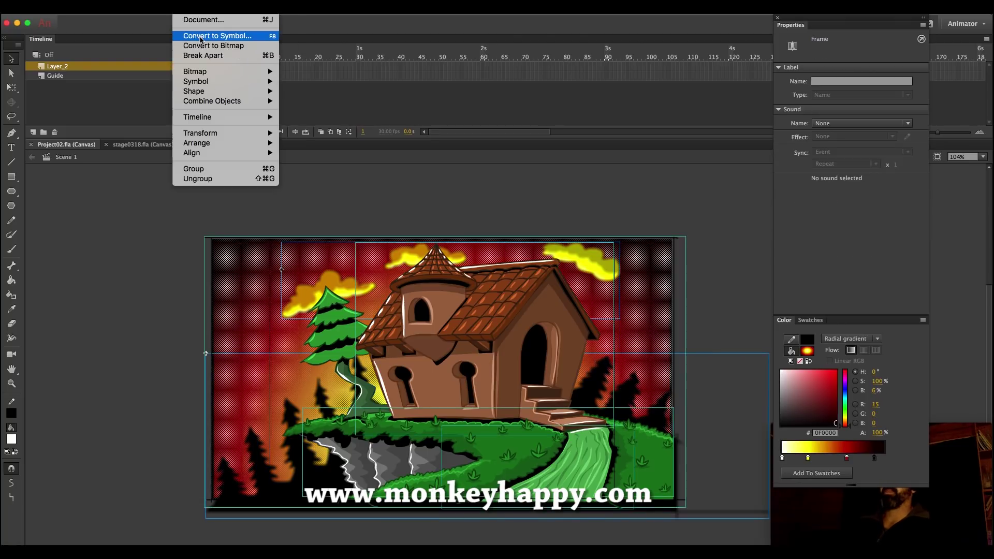
left_click(207, 36)
type("back 01")
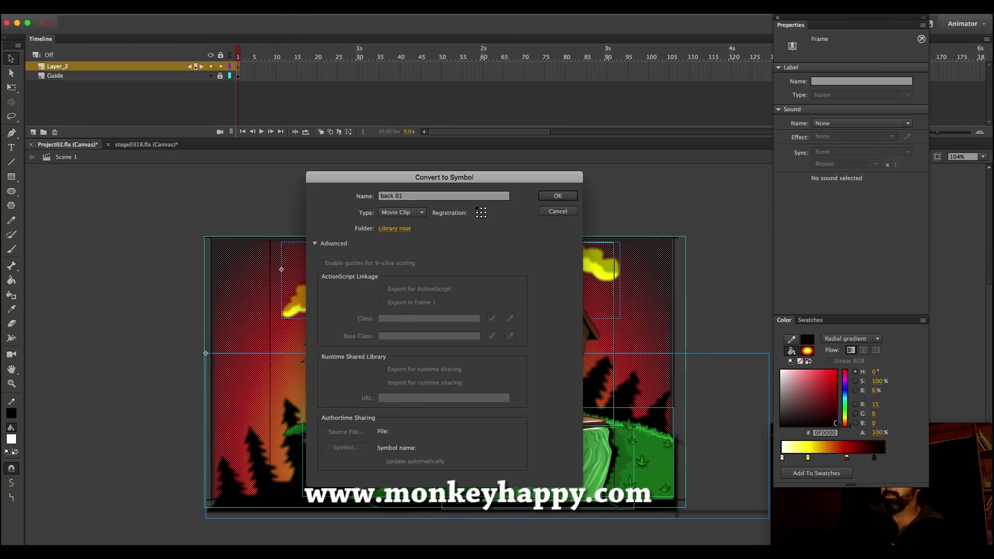
key("Return")
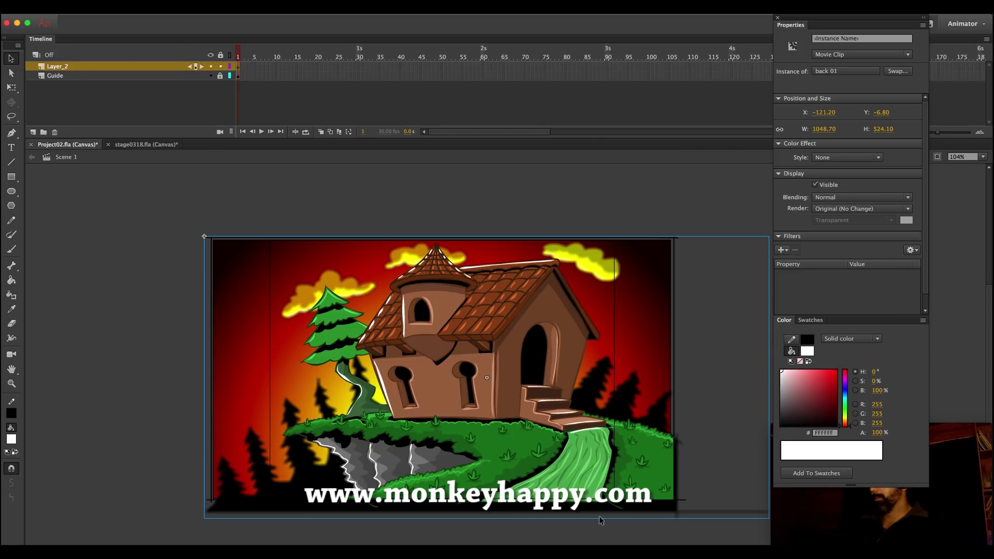
Inspect the tree silhouette group nested inside back 01, return to the main scene and save the file
double_click(688, 514)
double_click(690, 512)
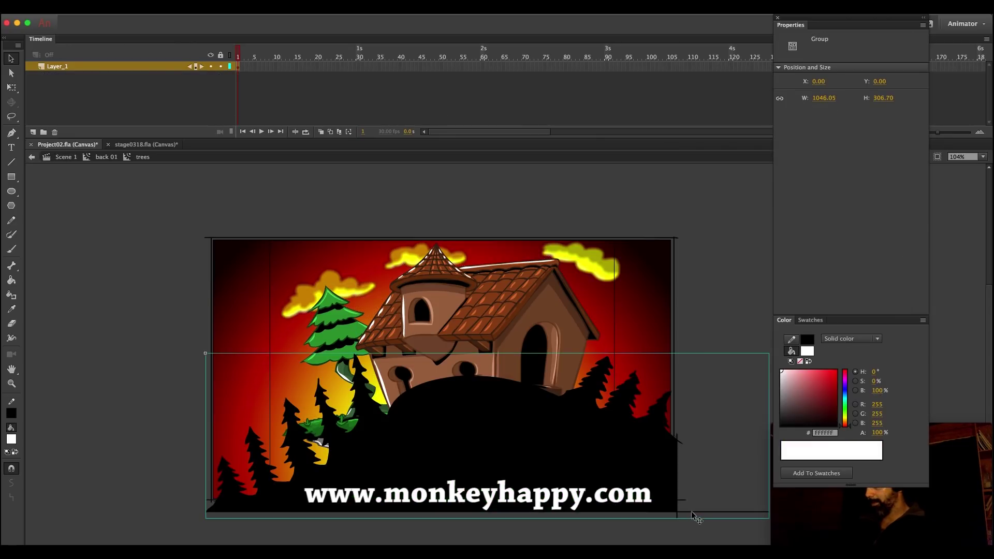
double_click(691, 511)
left_click(690, 508)
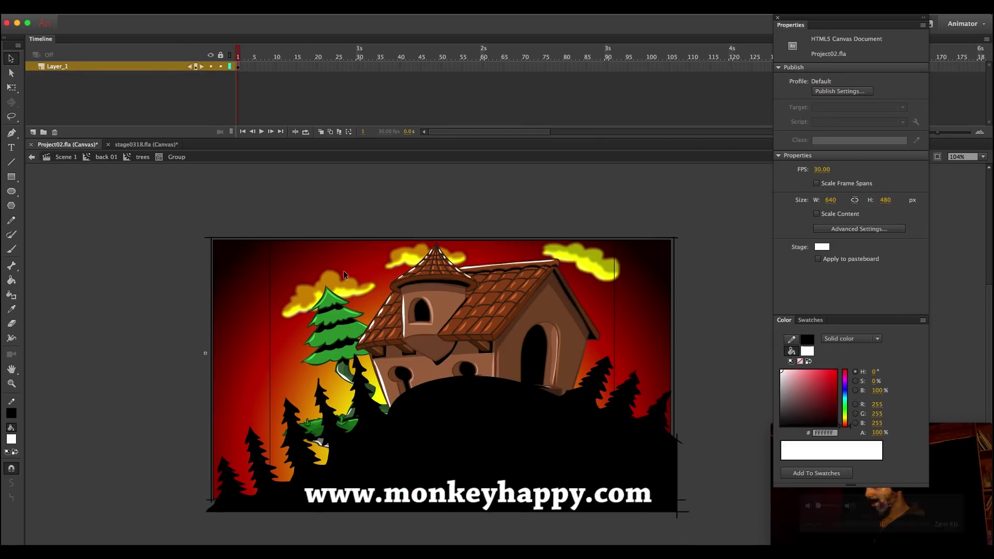
left_click(65, 157)
key("super+s")
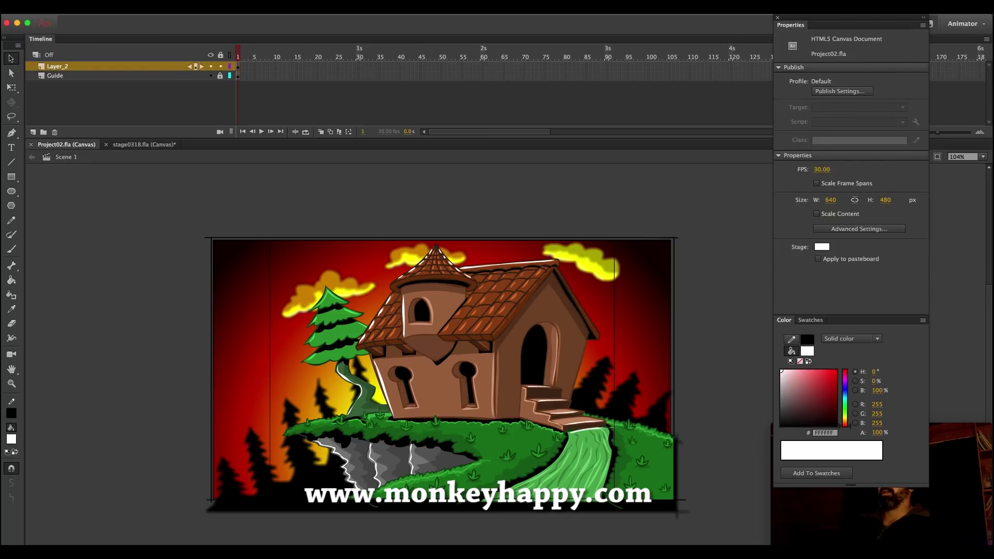
Test the movie in the browser, check the rendered scene at different window sizes and close the preview
left_click(290, 6)
left_click(307, 102)
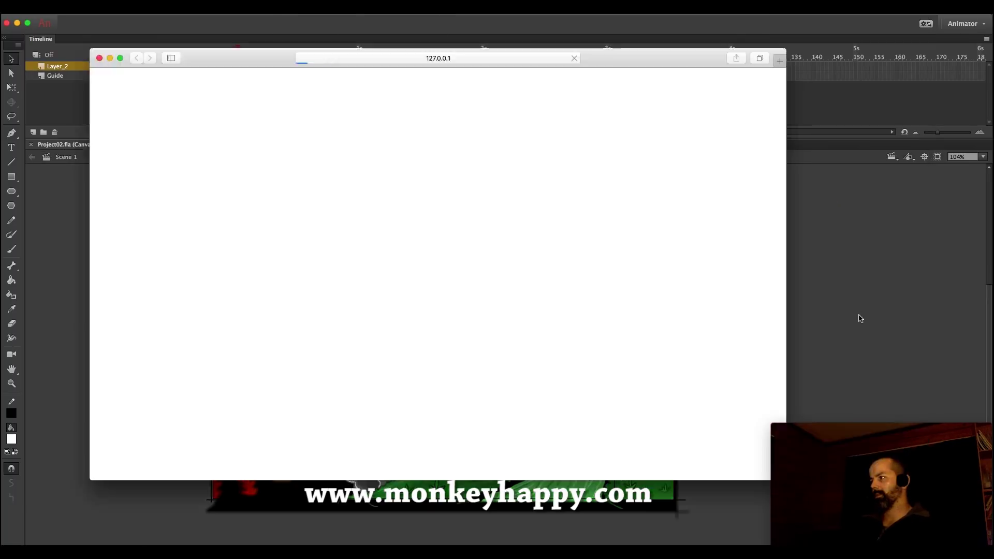
left_click(861, 321)
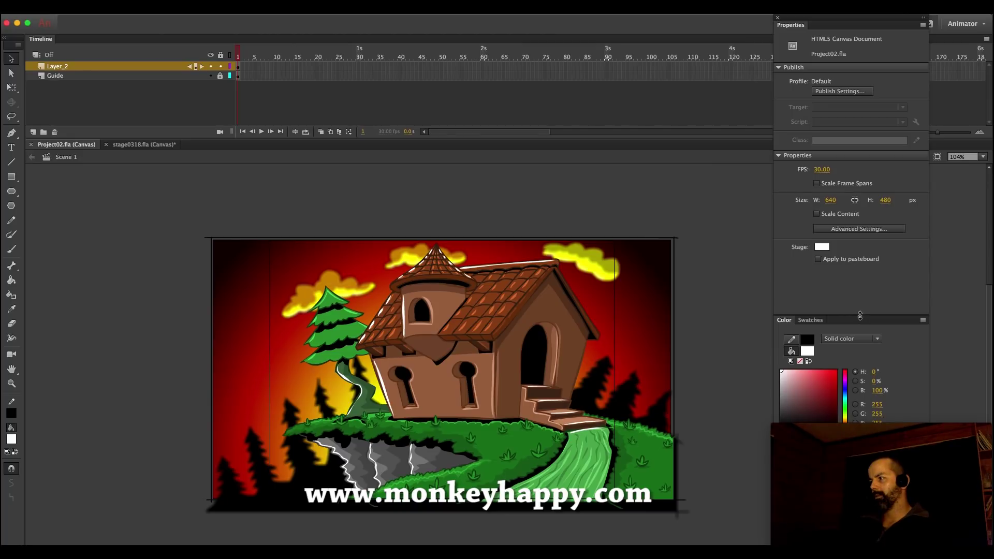
left_click_drag(861, 316, 861, 284)
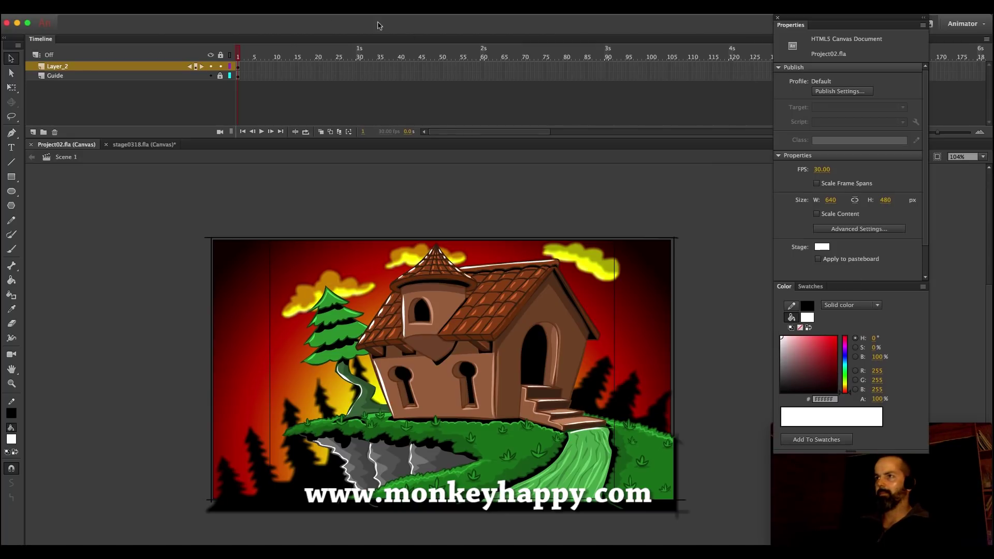
left_click(293, 6)
left_click(310, 102)
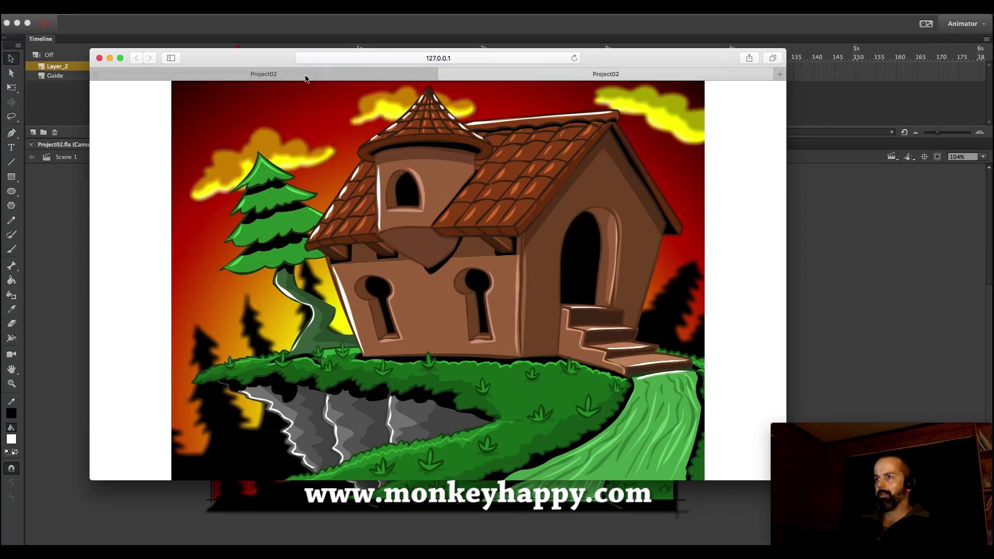
left_click_drag(277, 59, 264, 35)
double_click(263, 37)
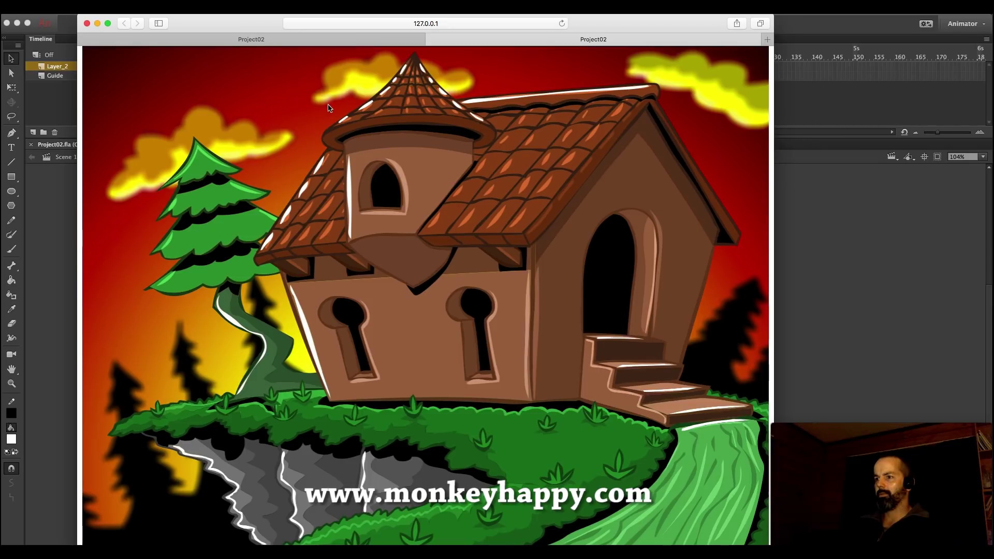
double_click(205, 22)
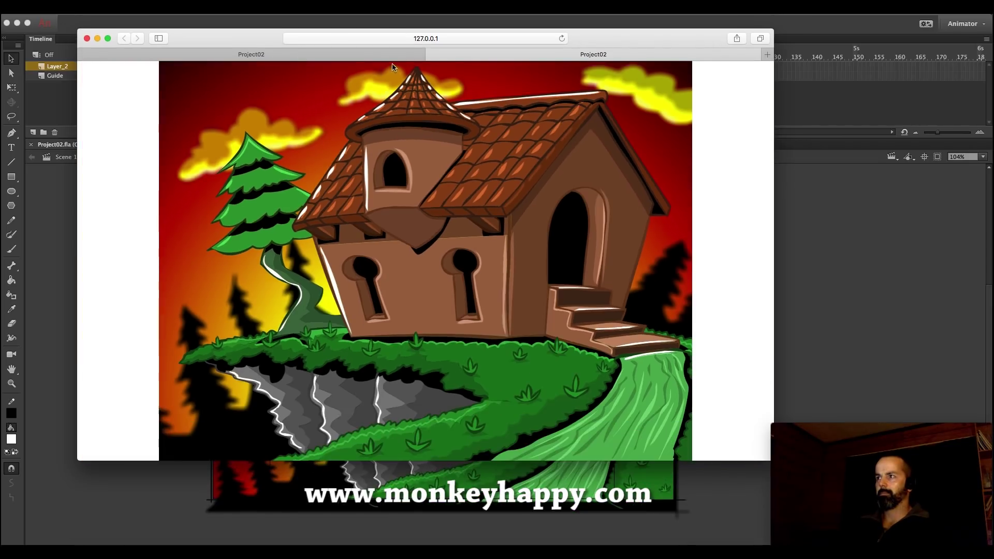
left_click_drag(76, 220, 86, 250)
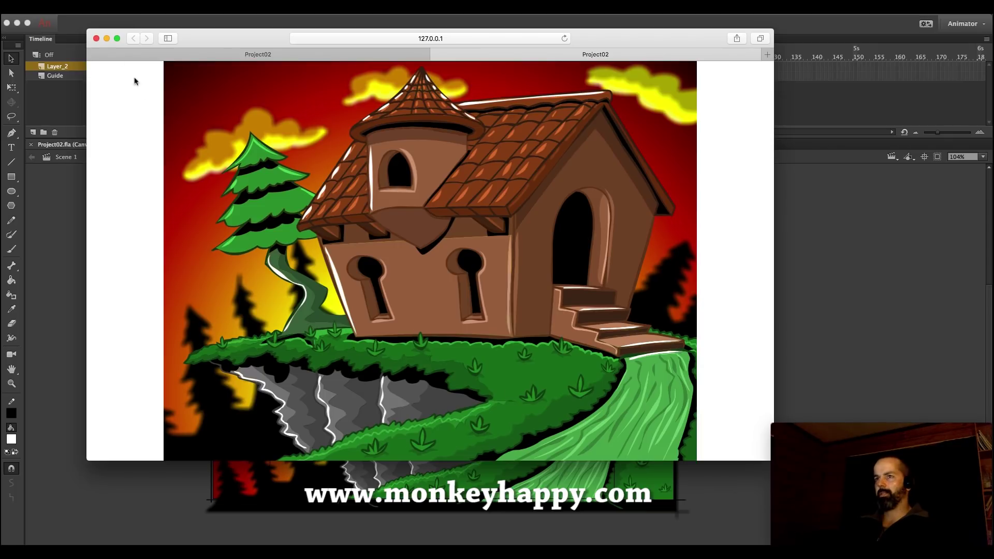
left_click(96, 39)
Set up the Brush with a solid black fill and open a new empty group over the scene for the shadow
left_click(11, 383)
mouse_move(191, 206)
left_mouse_down()
mouse_move(881, 540)
mouse_move(893, 533)
left_mouse_up()
key("b")
left_click(11, 512)
left_click(40, 434)
mouse_move(826, 379)
left_mouse_down()
mouse_move(894, 410)
mouse_move(894, 396)
left_mouse_up()
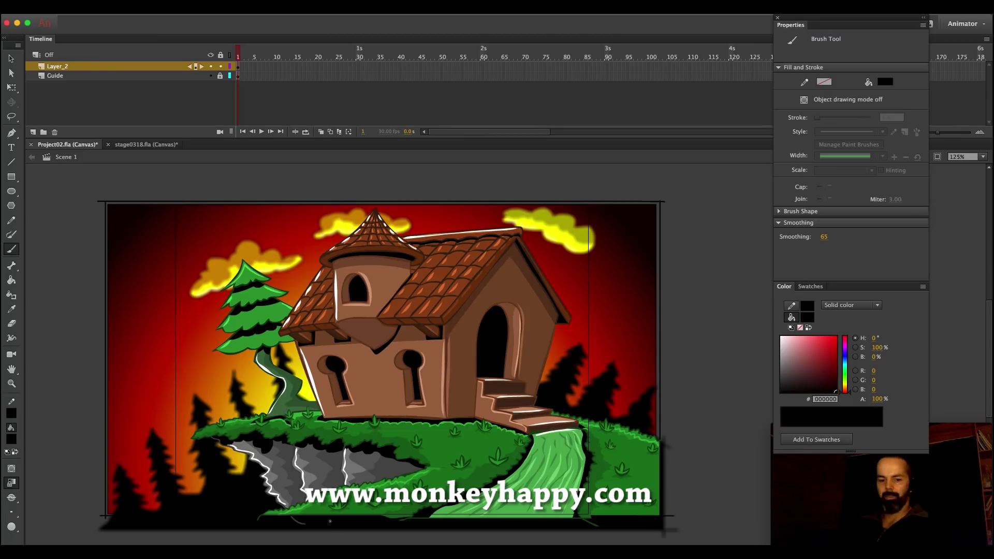
double_click(413, 419)
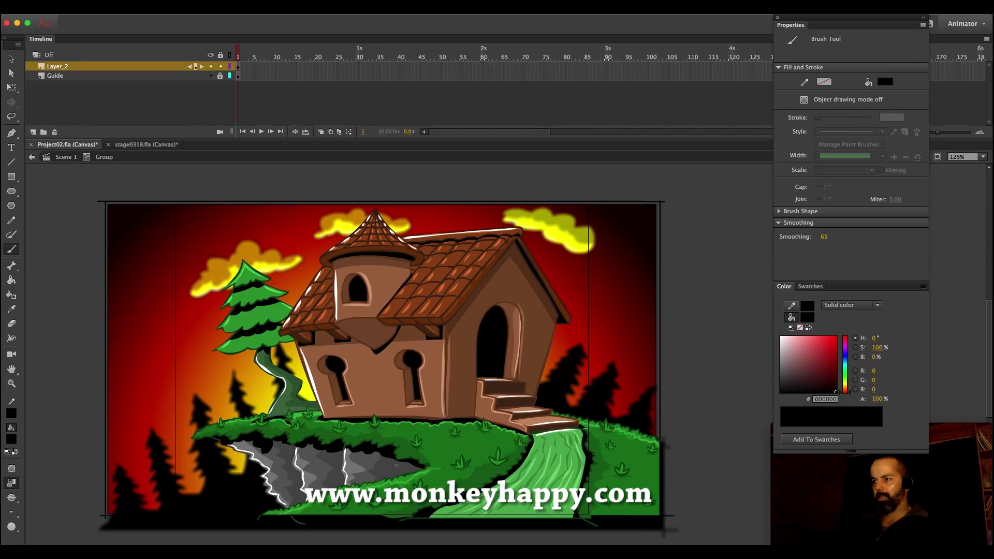
Brush a black shadow outline over the grass, up the front wall and tower, along the roof and right wall, and across the path
left_click_drag(334, 518, 377, 508)
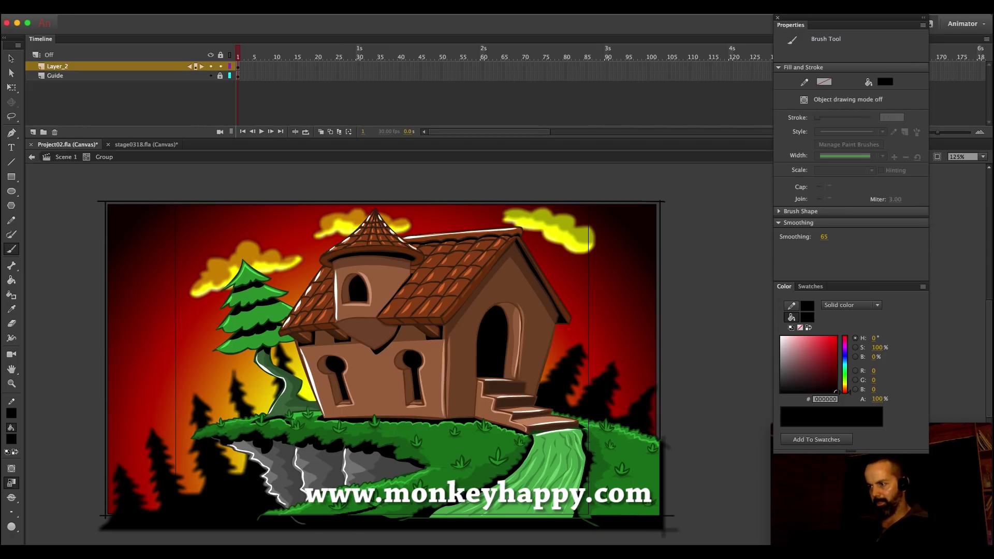
key("super+z")
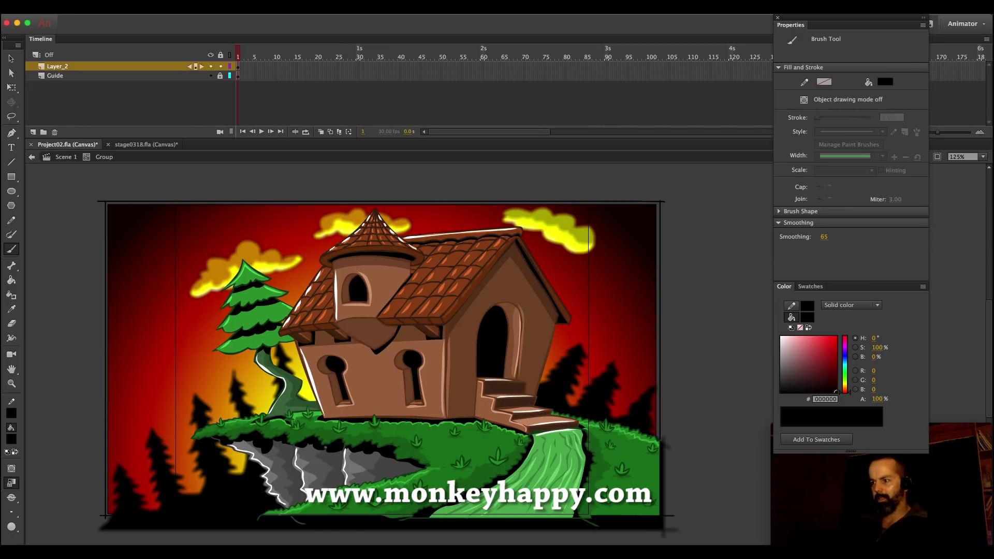
mouse_move(364, 514)
left_mouse_down()
mouse_move(450, 470)
mouse_move(454, 458)
mouse_move(441, 442)
mouse_move(402, 428)
left_mouse_up()
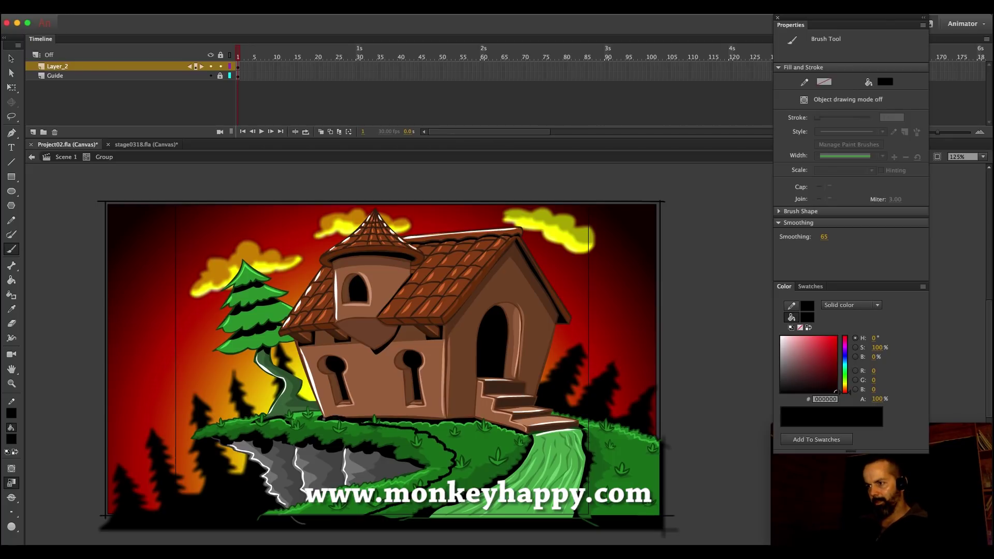
mouse_move(349, 334)
left_mouse_down()
mouse_move(379, 329)
mouse_move(378, 281)
mouse_move(346, 251)
left_mouse_up()
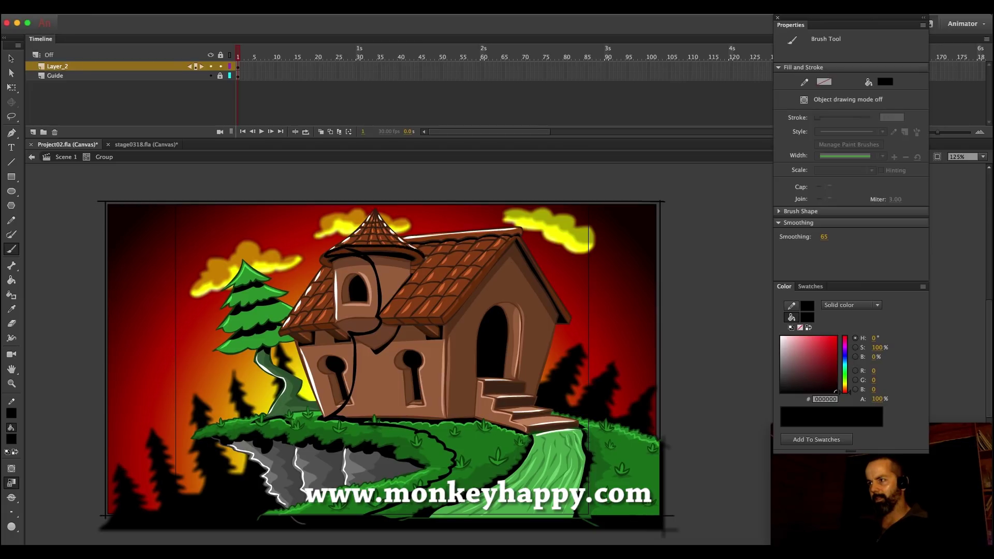
mouse_move(430, 258)
left_mouse_down()
mouse_move(496, 250)
mouse_move(554, 293)
left_mouse_up()
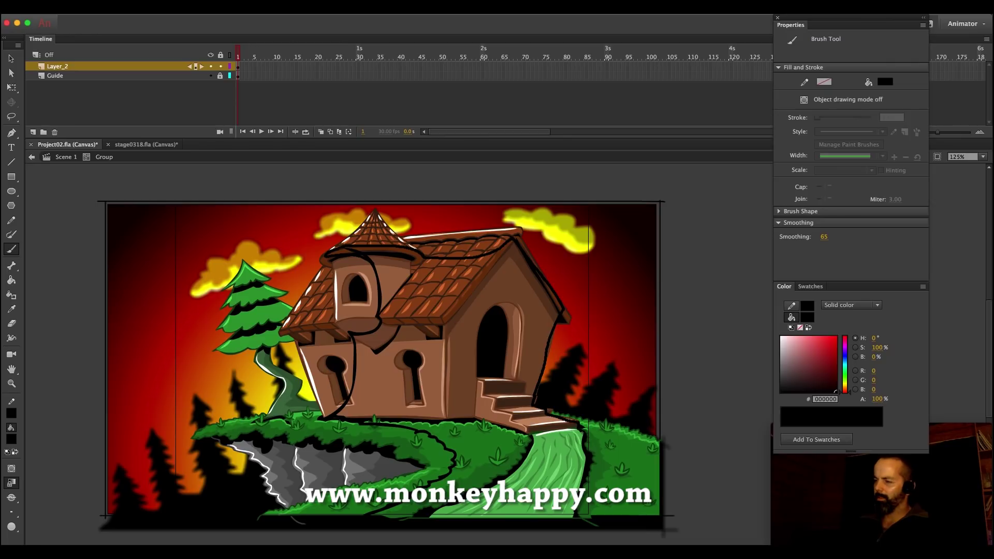
mouse_move(630, 453)
left_mouse_down()
mouse_move(668, 479)
mouse_move(667, 520)
mouse_move(394, 512)
left_mouse_up()
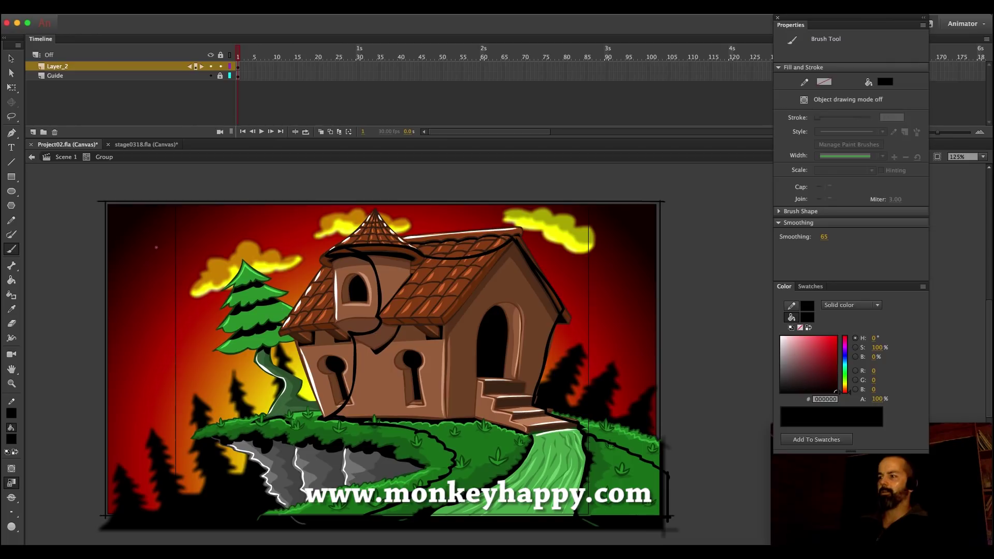
Fill the outlined shadow area over the house, path and right-hand grass with solid black
left_click(10, 280)
left_click(417, 370)
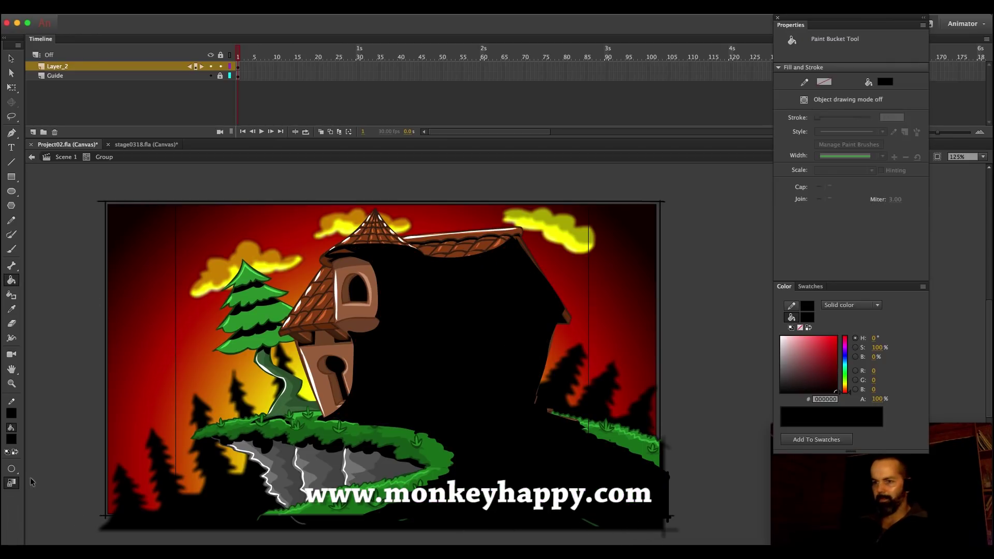
key("super+z")
left_click(12, 469)
left_click(61, 469)
left_click(579, 474)
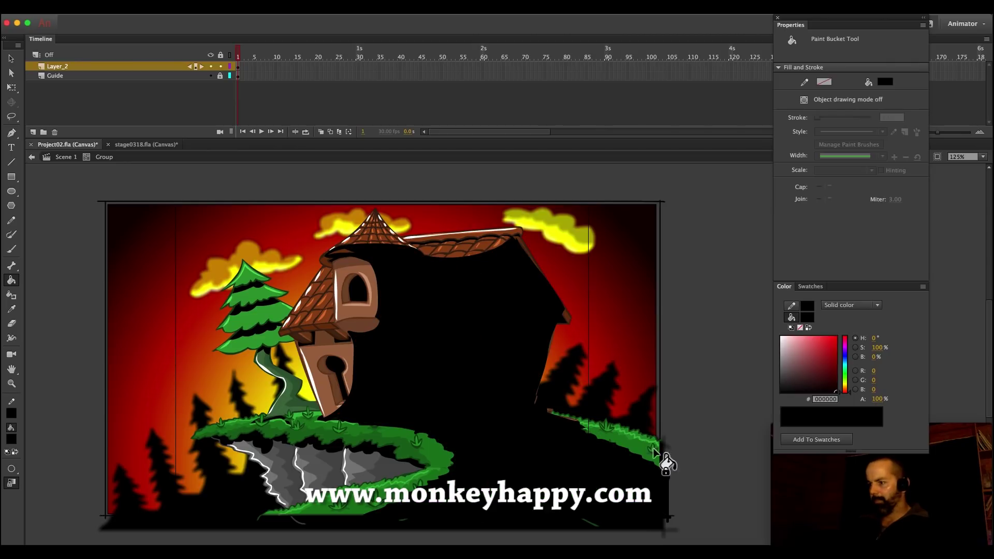
Set the fill to a linear gradient in near-black 0F0000 with semi-transparent stops, using 44% alpha on the end stop
left_click(846, 305)
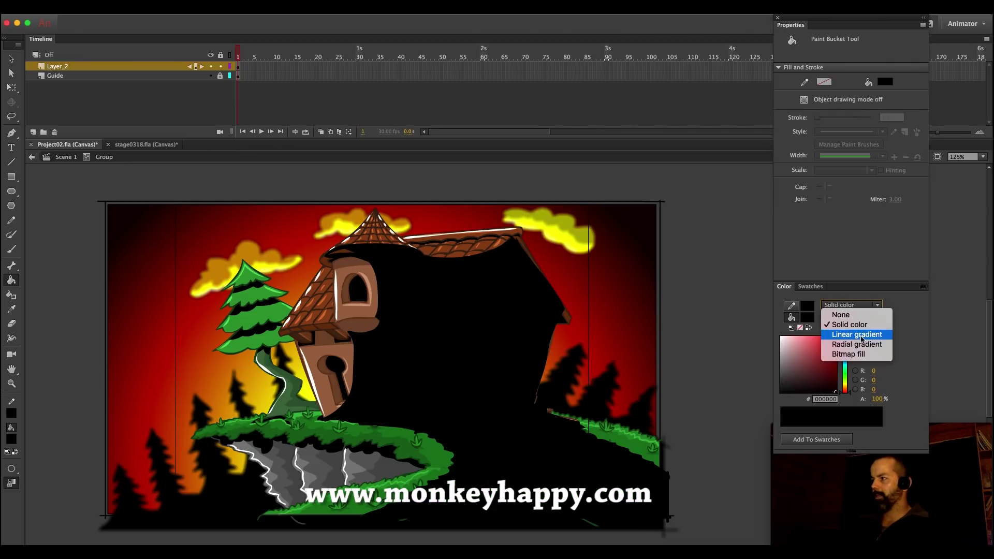
left_click(858, 335)
left_click_drag(808, 426, 844, 451)
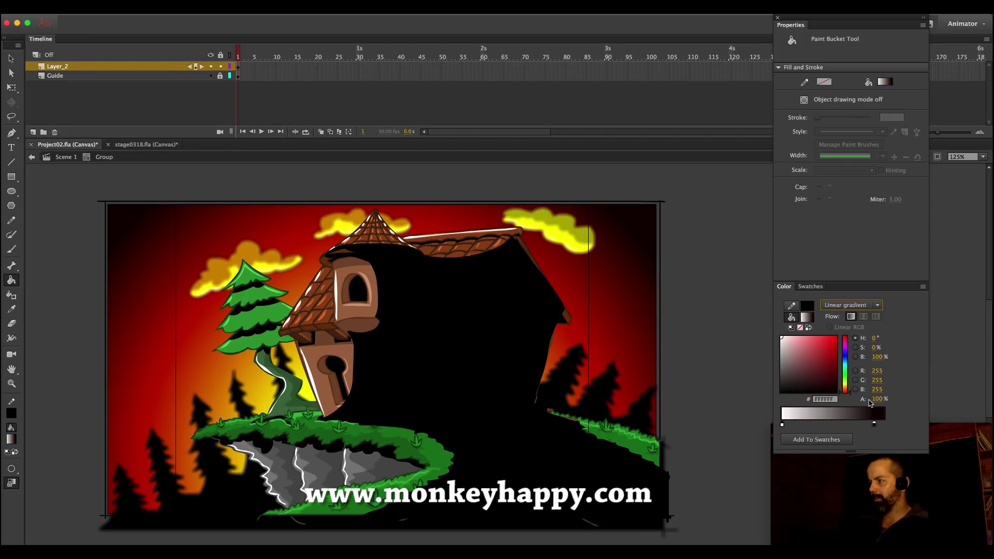
left_click(835, 390)
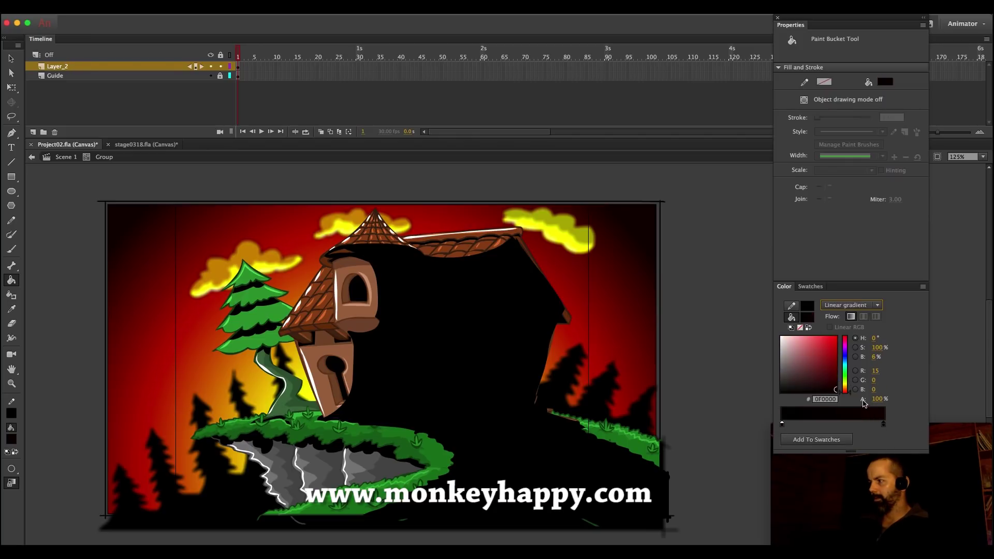
left_click(782, 425)
left_click_drag(877, 400, 893, 444)
left_click(884, 424)
Apply the semi-transparent gradient to the shadow areas and redirect it across the house, path and grass
left_click(430, 359)
left_click(11, 483)
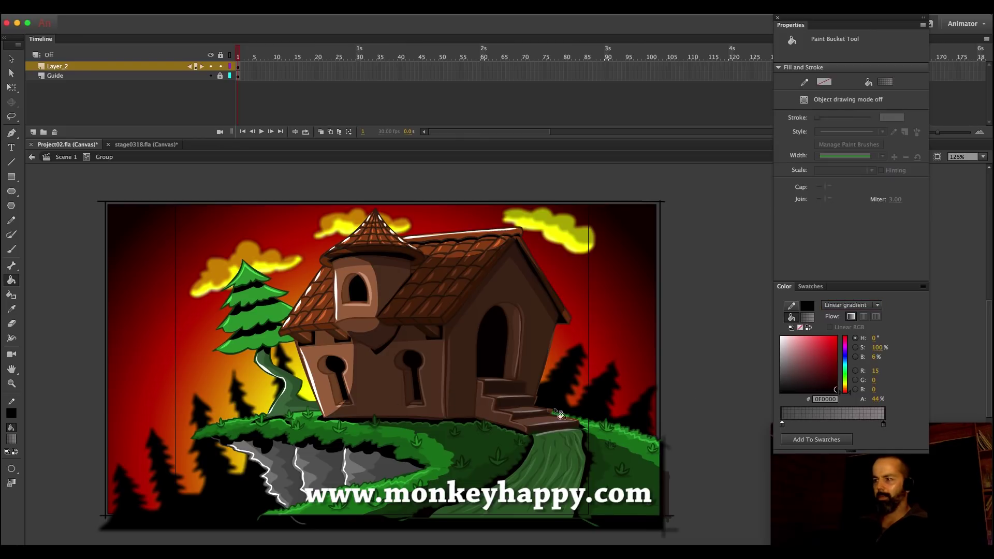
left_click(402, 348)
mouse_move(545, 453)
left_mouse_down()
mouse_move(401, 365)
mouse_move(555, 439)
left_mouse_up()
left_click_drag(471, 416, 519, 396)
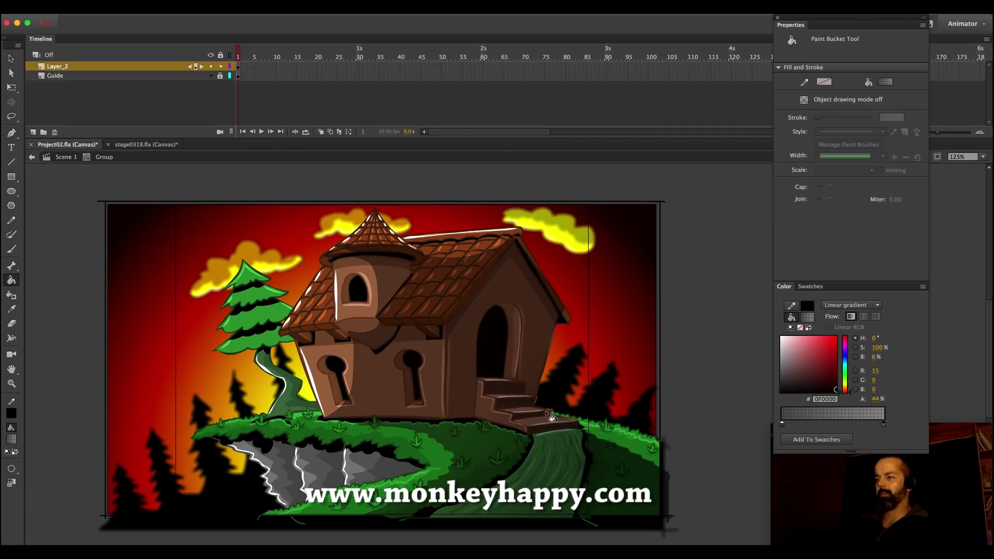
Reopen the shadow group and adjust the shadow's edge beside the left keyhole window
left_click(68, 157)
left_click(12, 58)
left_click(352, 315)
double_click(355, 392)
left_click(346, 401)
left_click(344, 404)
left_click_drag(344, 403, 351, 408)
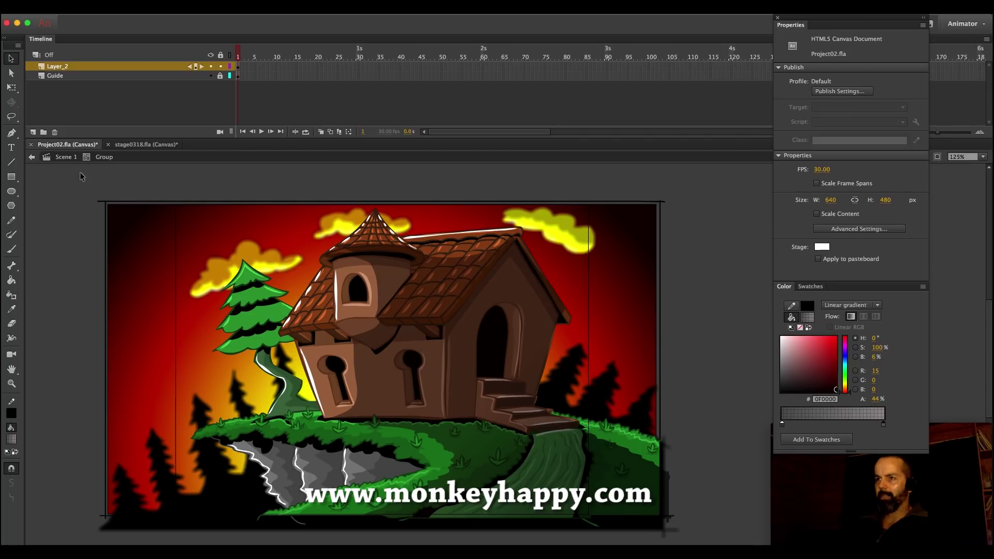
Return to the main scene and convert the shadow group into a movie clip symbol named shadow
left_click(65, 157)
left_click(180, 20)
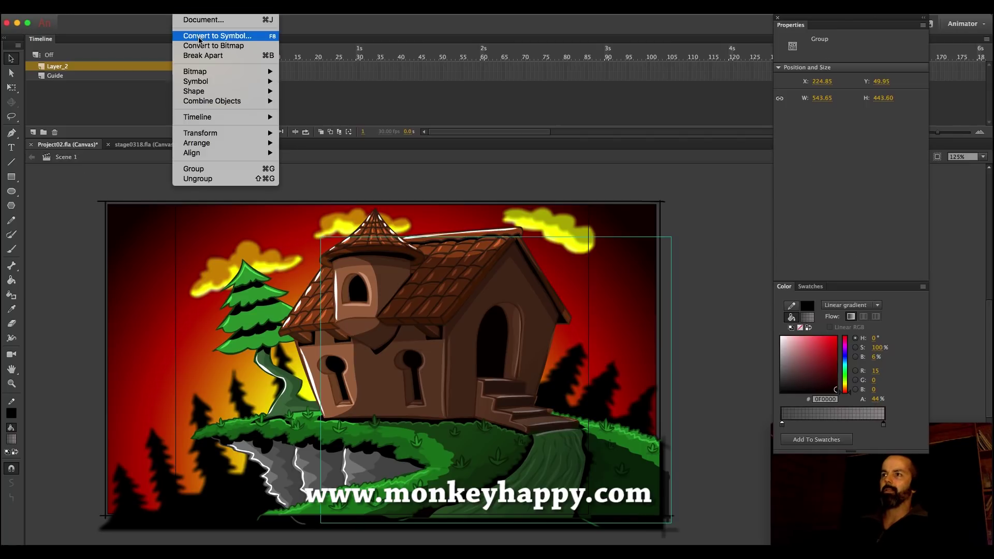
left_click(199, 36)
type("shadow")
key("Return")
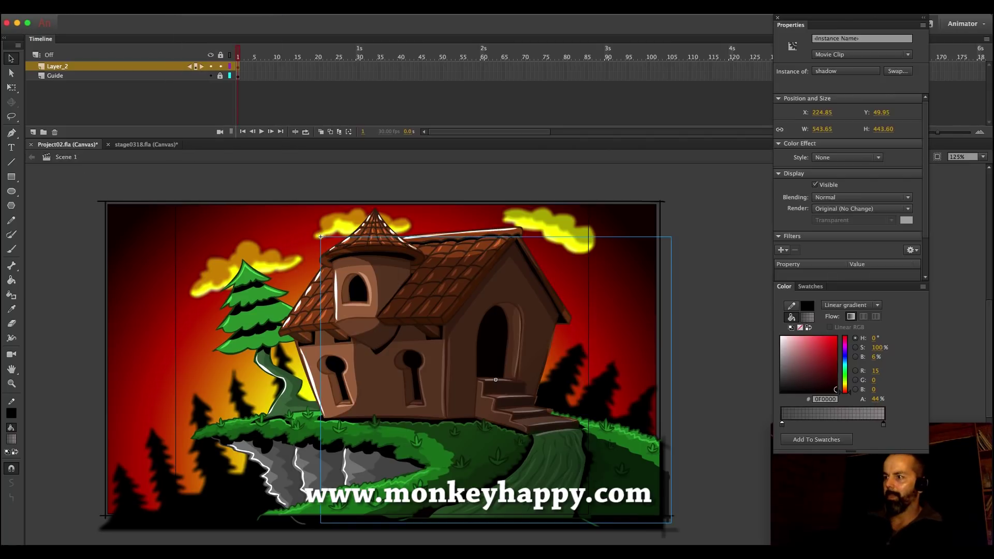
Add a Blur filter to the shadow movie clip and set the blur to 14
left_click(831, 157)
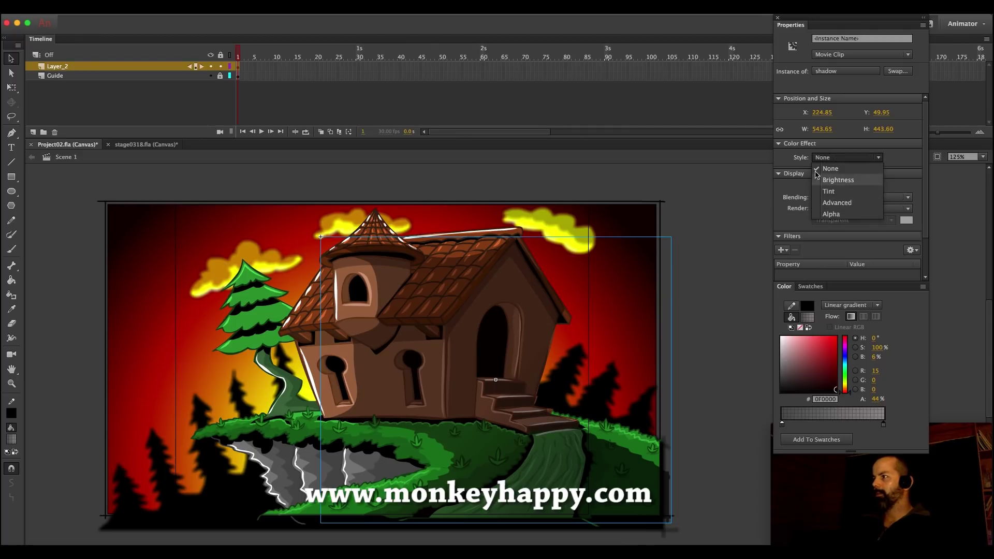
left_click(789, 156)
left_click(782, 250)
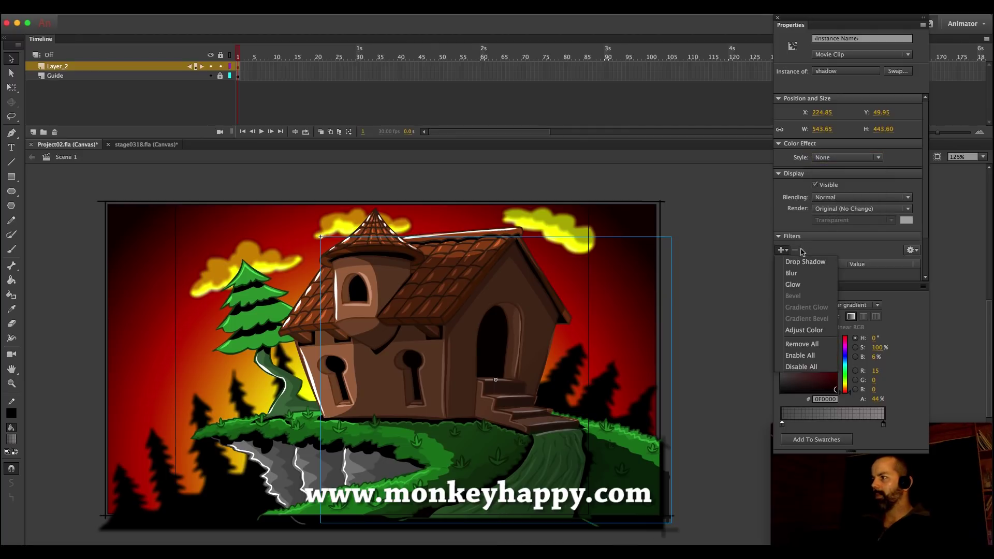
left_click(795, 275)
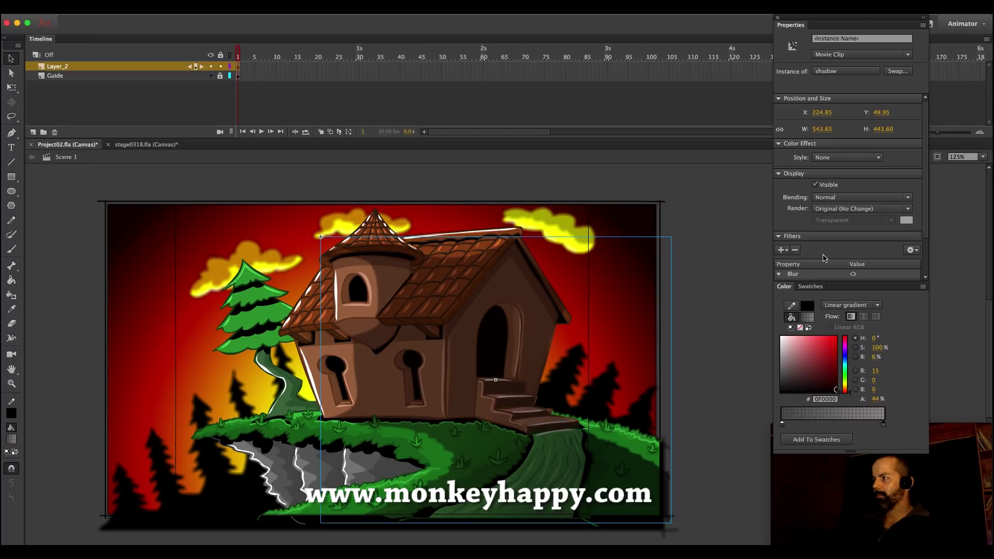
left_click_drag(831, 25, 758, 25)
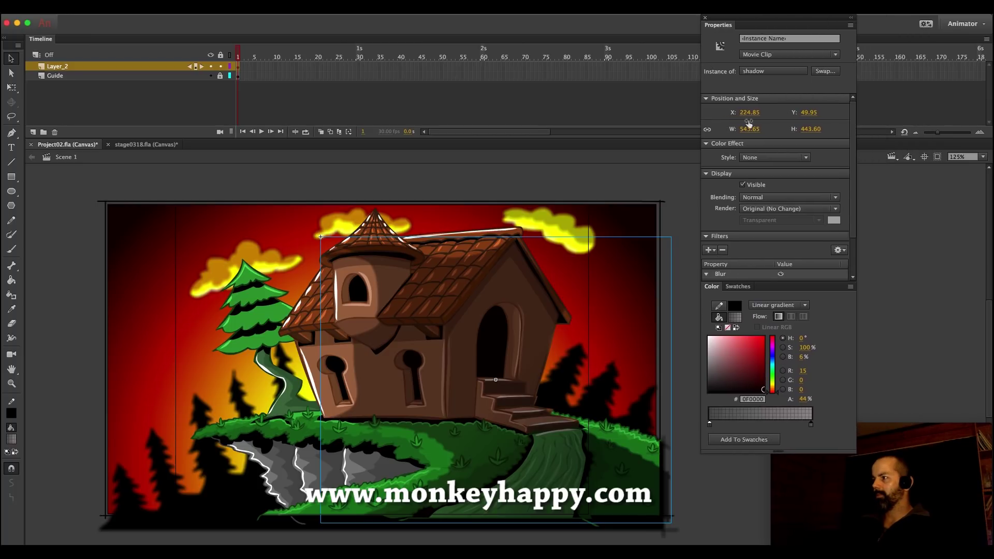
left_click_drag(755, 286, 785, 282)
type("14")
key("Return")
Bend the shadow's edge into a curve around the left keyhole window inside the shadow symbol and return to the main scene
double_click(354, 362)
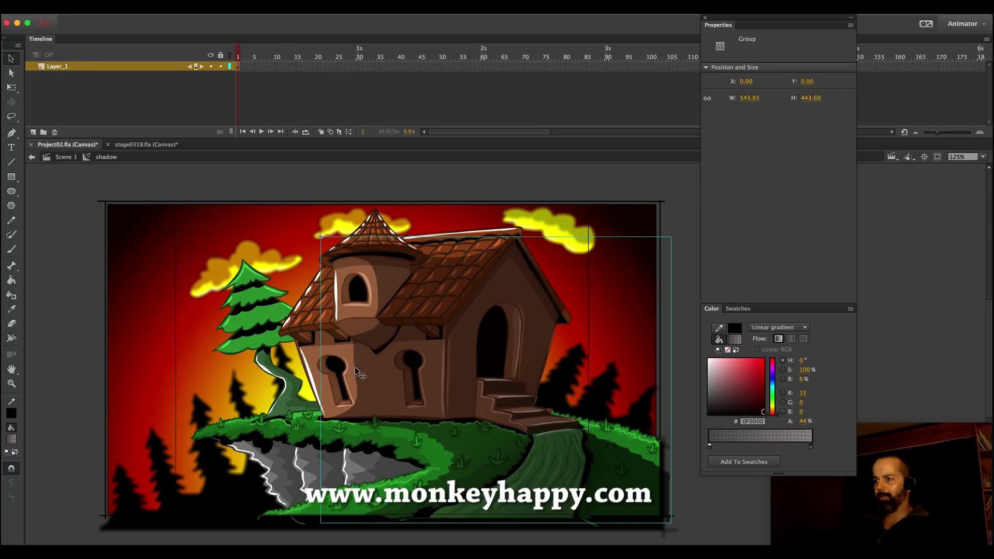
double_click(355, 370)
left_click(350, 374)
left_click_drag(363, 371, 369, 355)
key("super+z")
left_click(354, 372)
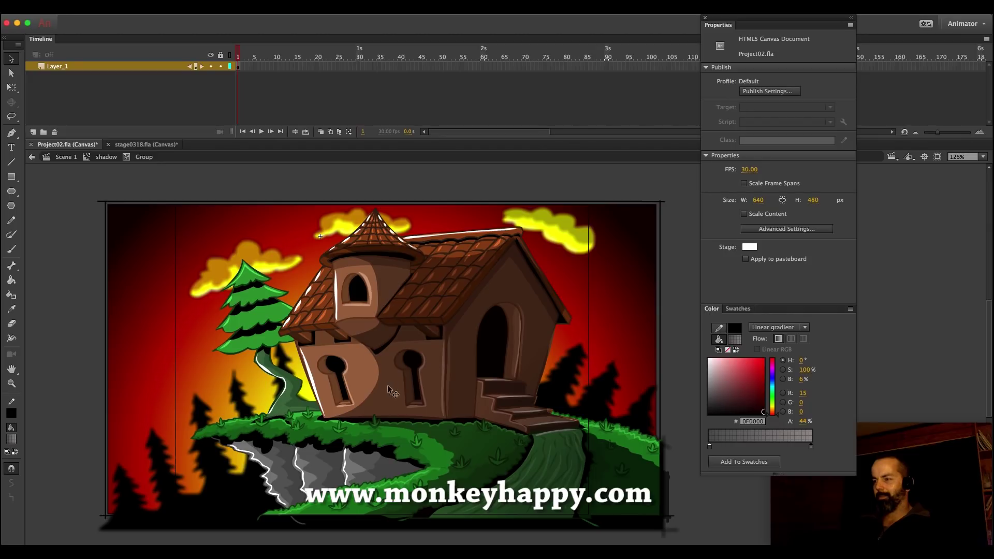
left_click(65, 157)
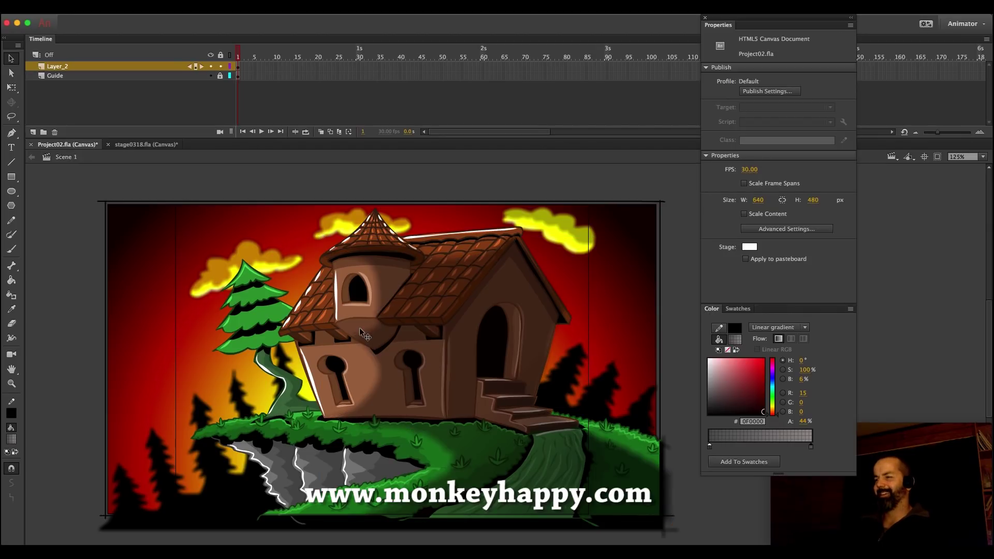
Open the group inside the shadow symbol and pencil a boundary around the unshaded part of the front wall up to the tower
double_click(382, 383)
double_click(380, 382)
left_click(370, 391)
left_click(291, 393)
left_click(11, 220)
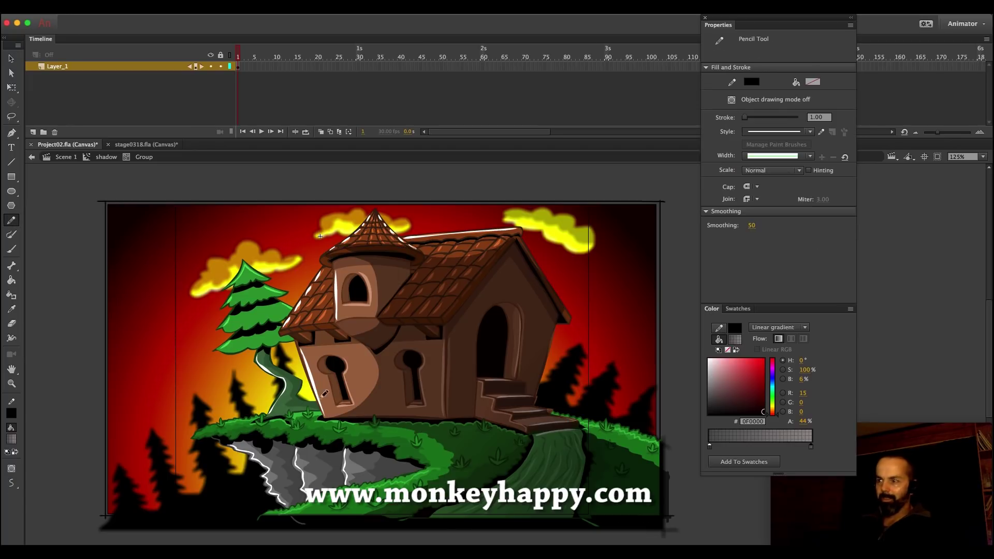
mouse_move(327, 417)
left_mouse_down()
mouse_move(301, 358)
mouse_move(312, 332)
mouse_move(340, 329)
mouse_move(359, 341)
left_mouse_up()
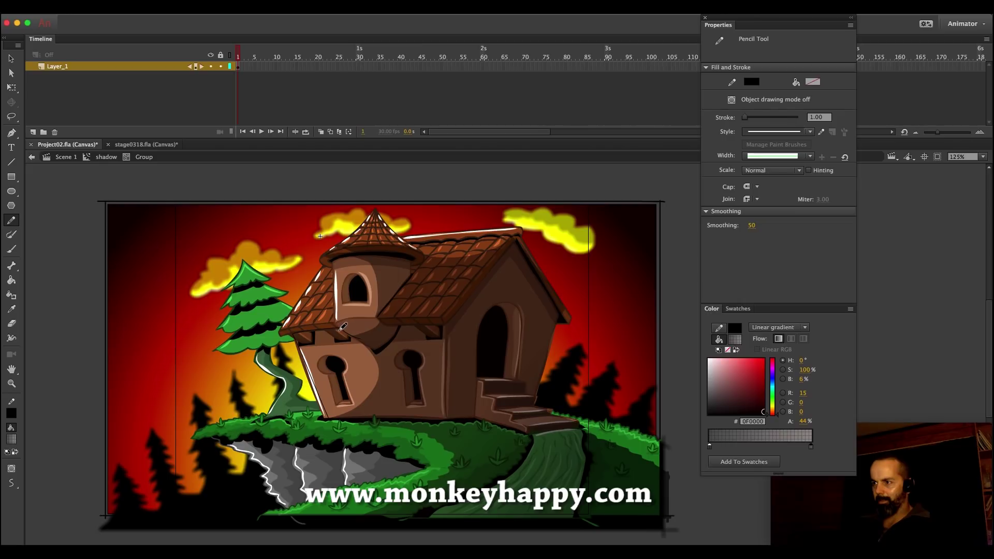
Fill the unshaded front wall and the area beneath the tower with the shadow gradient and return to the main scene
left_click(11, 280)
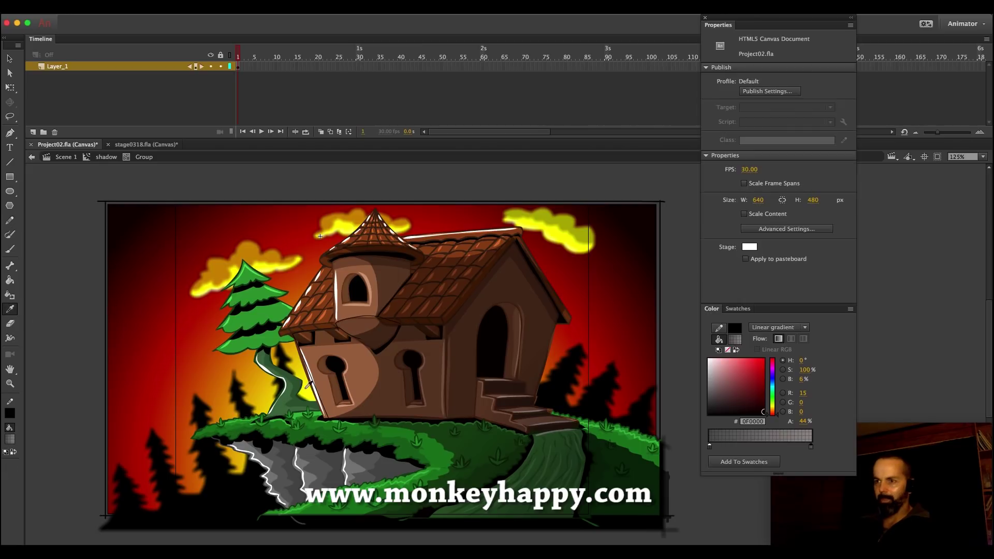
left_click(362, 370)
left_click(370, 333)
key("v")
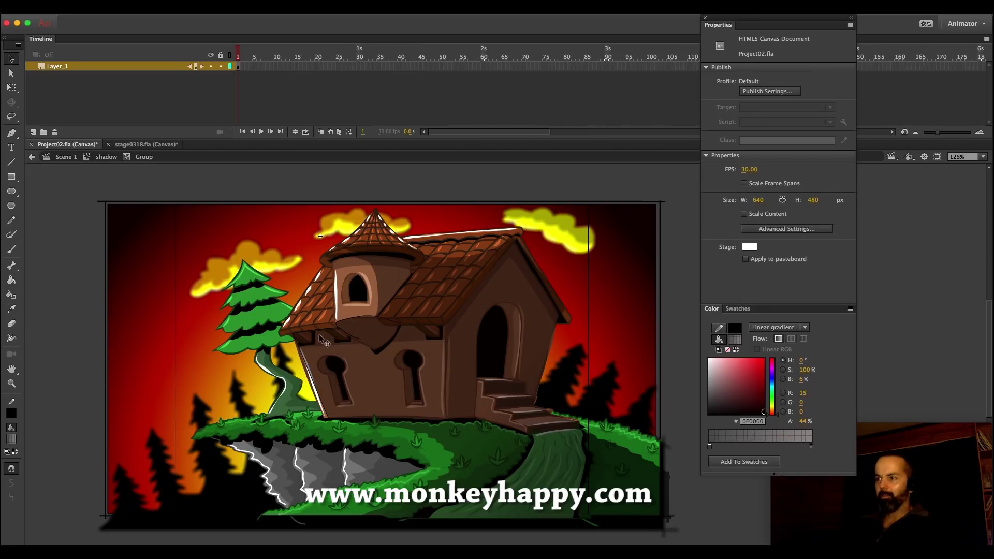
left_click(323, 332)
left_click(244, 253)
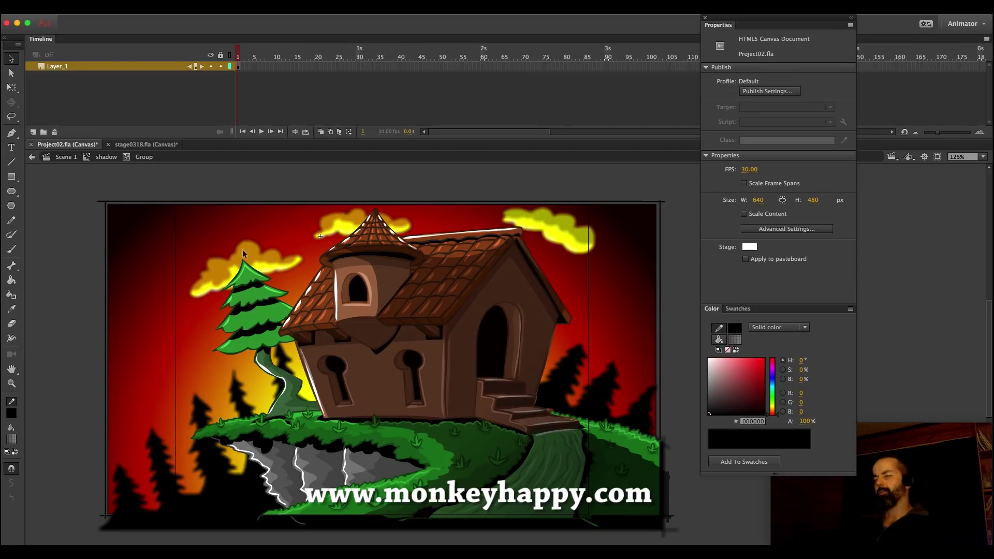
left_click(67, 157)
left_click(69, 262)
scroll(193, 266, "down", 3)
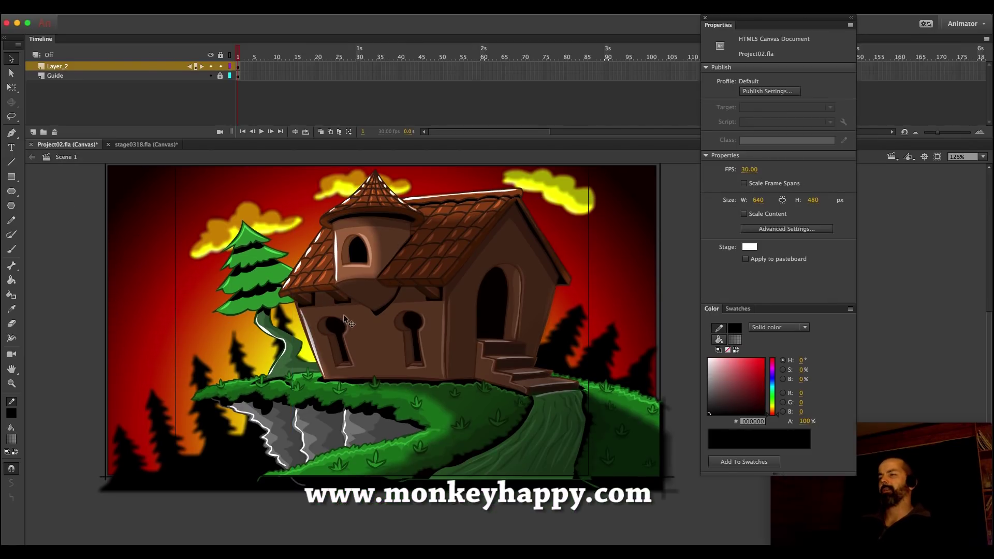
Reopen the group inside the shadow symbol and delete the leftover line beneath the tower
double_click(387, 300)
double_click(388, 300)
left_click(383, 311)
key("Delete")
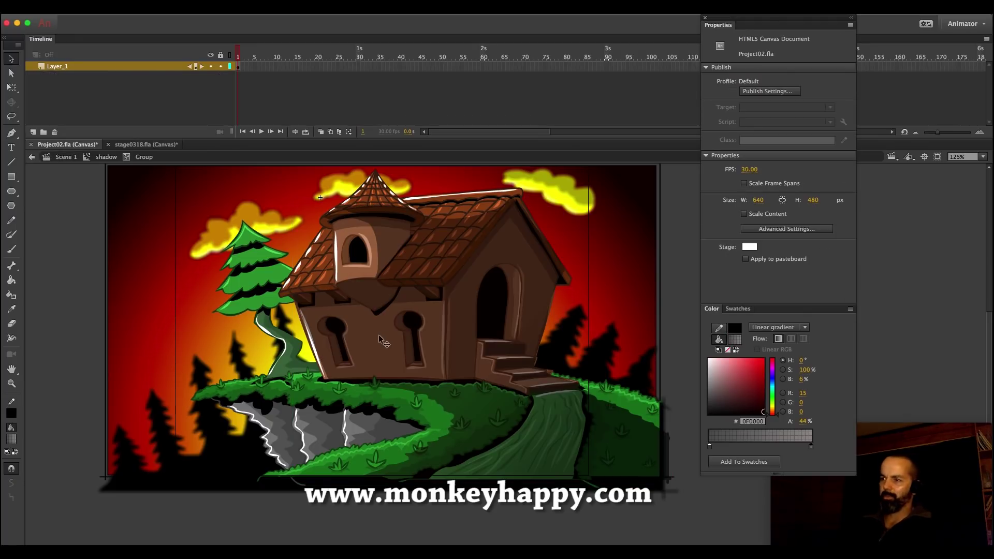
Set the shadow gradient's alpha to 32% and refill the shadow over the path and right-hand grass
left_click(12, 280)
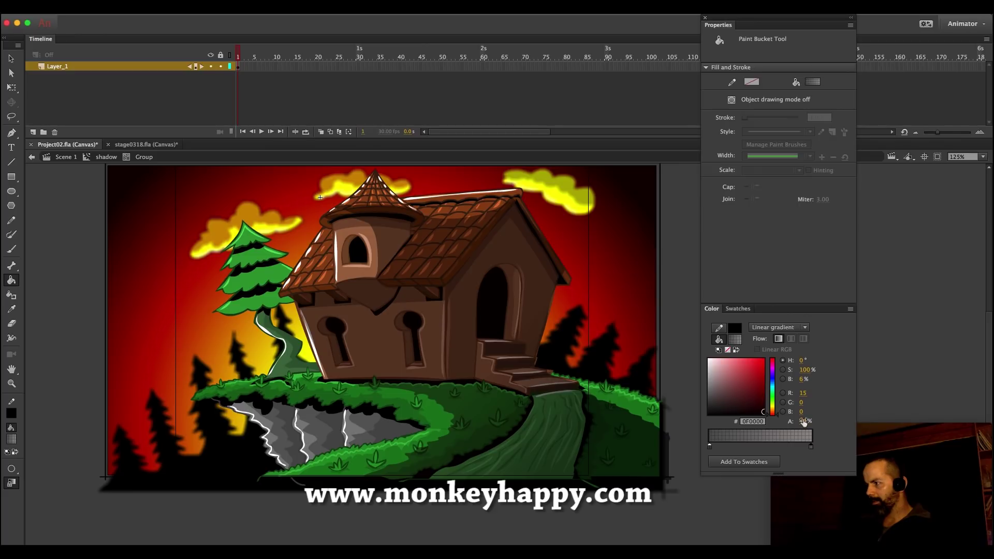
left_click_drag(804, 423, 806, 432)
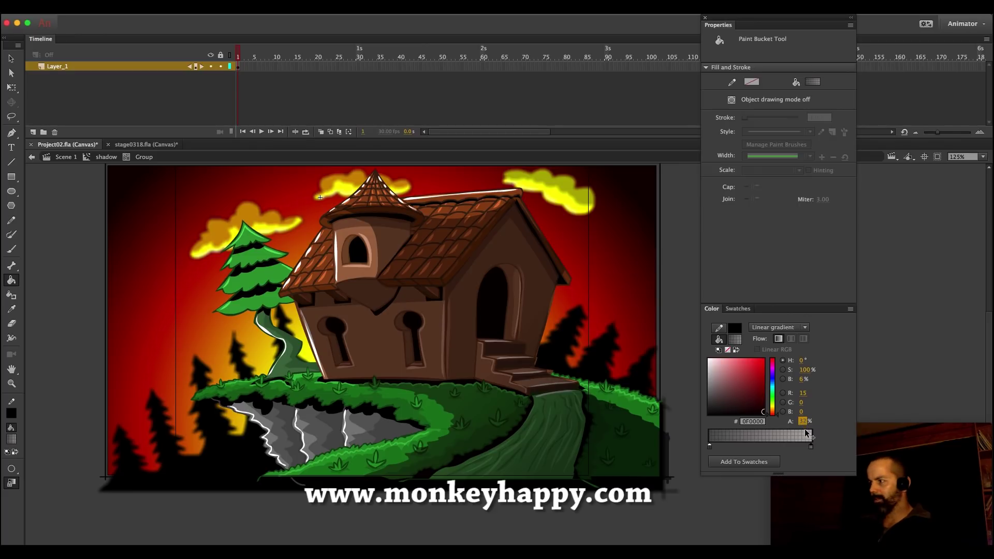
left_click(582, 416)
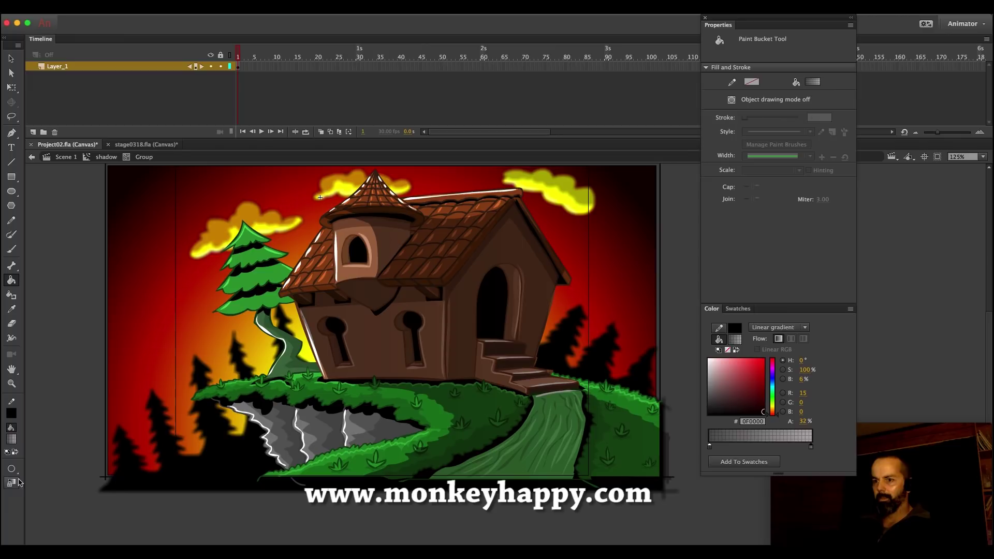
Redirect the shadow gradient across the right-hand grass and return to the main scene
left_click_drag(601, 431, 413, 369)
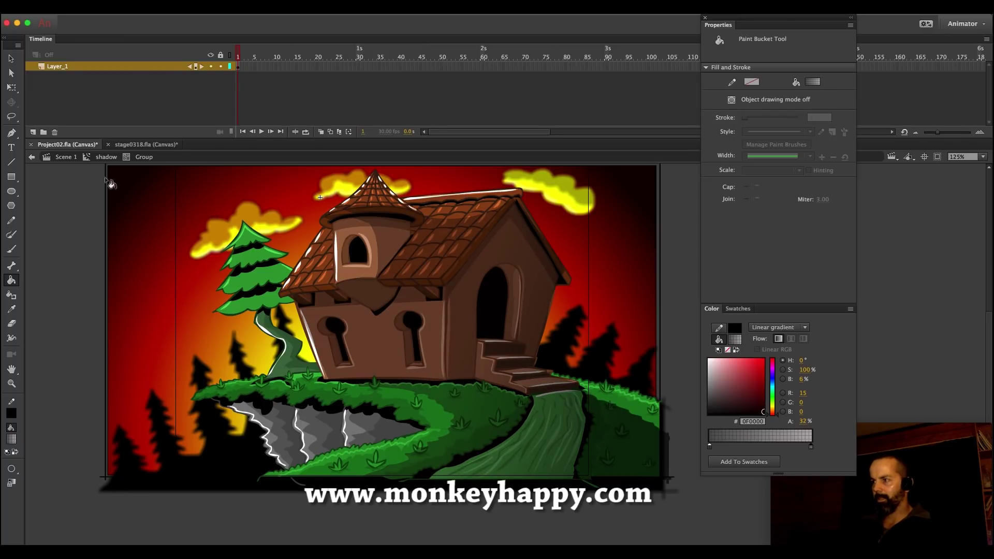
left_click(67, 157)
left_click(12, 60)
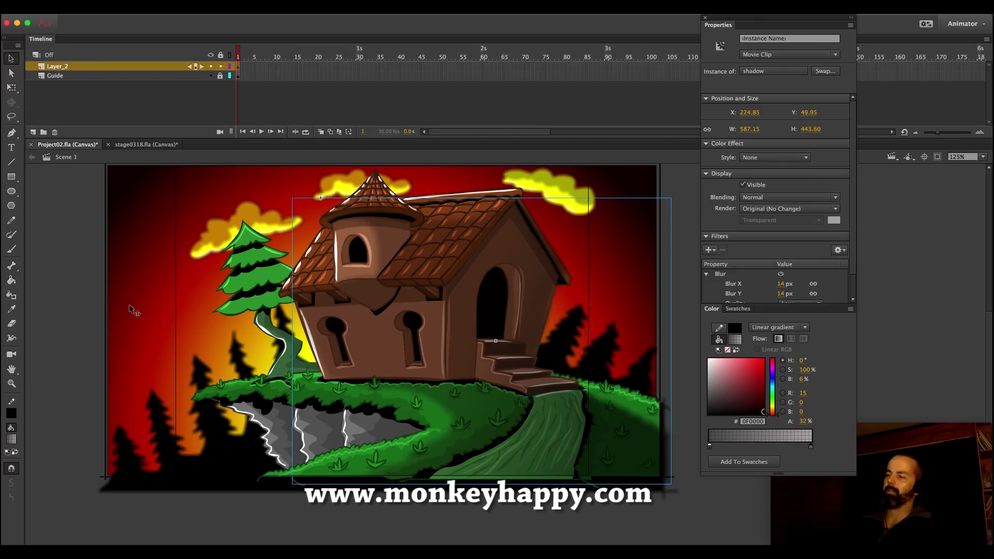
Reopen the shadow symbol and break apart the group inside it
left_click(78, 281)
double_click(495, 396)
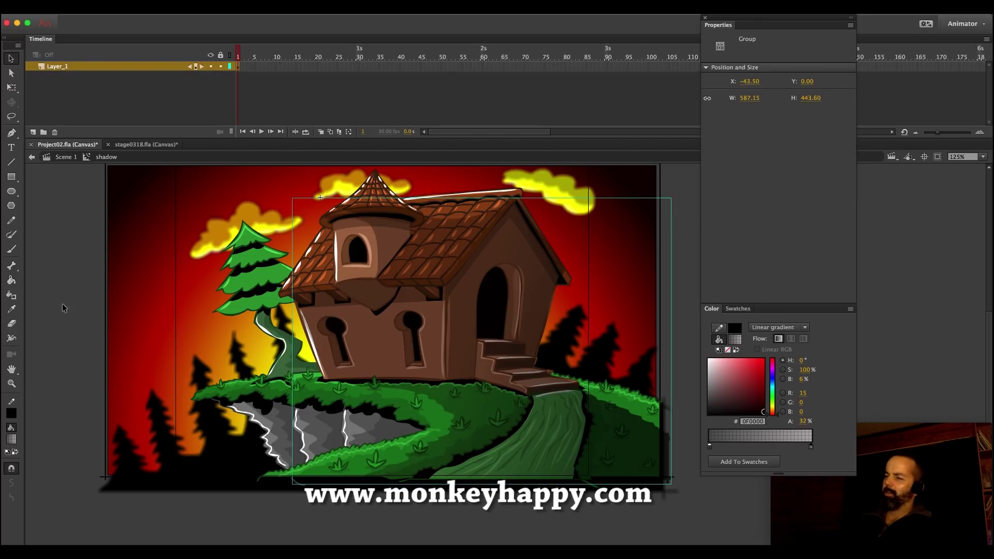
left_click(106, 157)
key("ctrl+b")
Set the shadow gradient's alpha to 25% and refill the shadow over the path and the house walls
left_click(57, 272)
left_click(11, 281)
left_click_drag(806, 424, 803, 427)
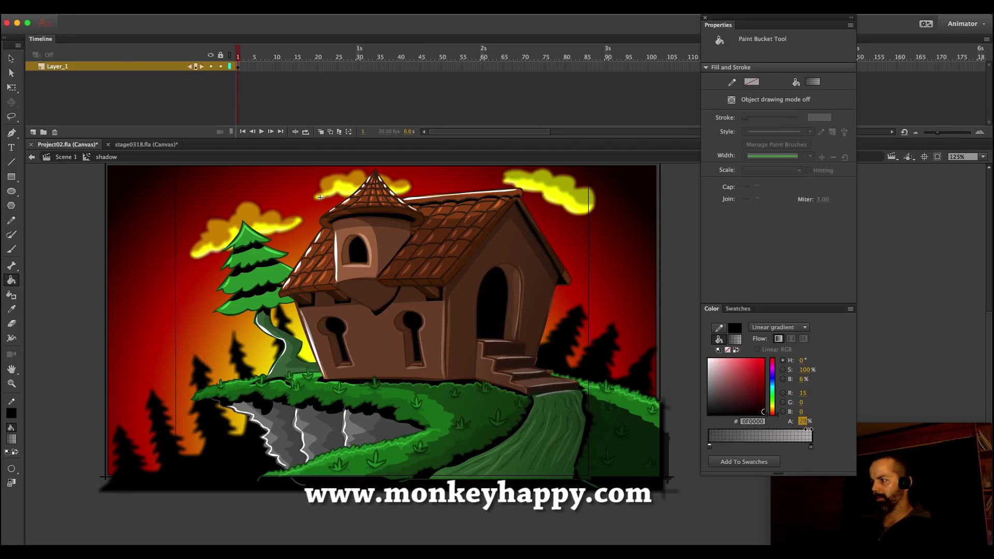
left_click_drag(593, 436, 505, 363)
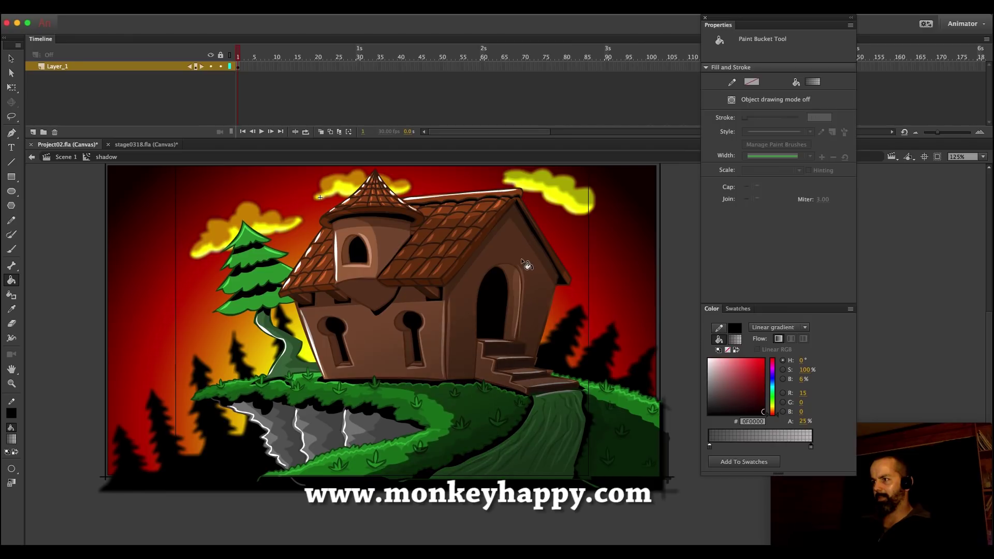
left_click(392, 327)
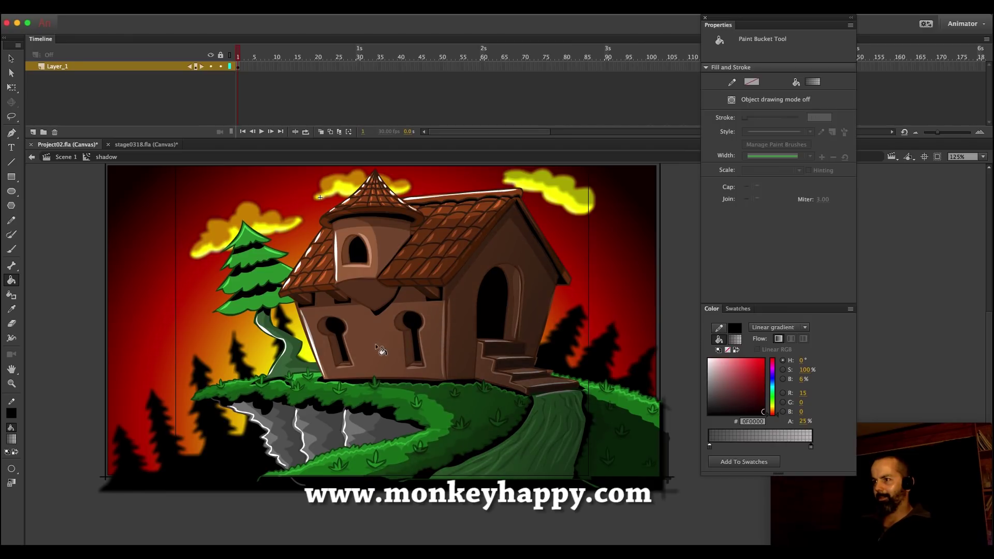
Return to the main scene, deselect the shadow and save the document
left_click(66, 158)
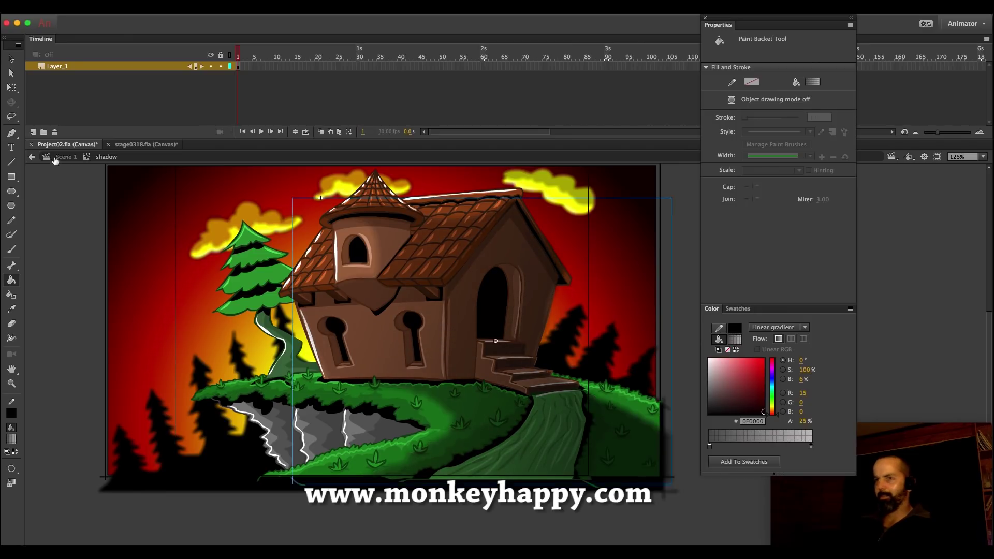
left_click(11, 59)
left_click(73, 212)
key("super+s")
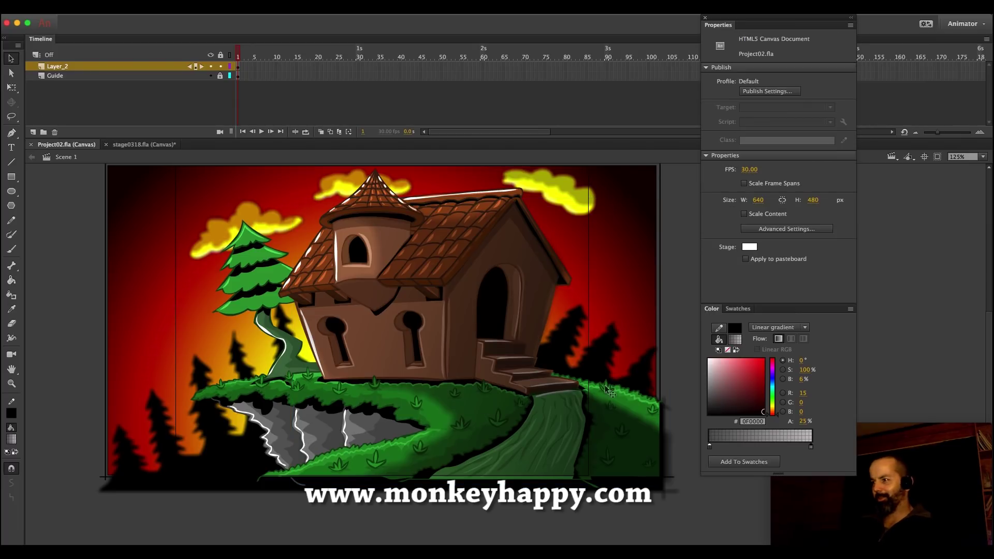
Cut the shadow instance from the main scene and paste it inside the back 01 symbol
left_click(240, 67)
key("q")
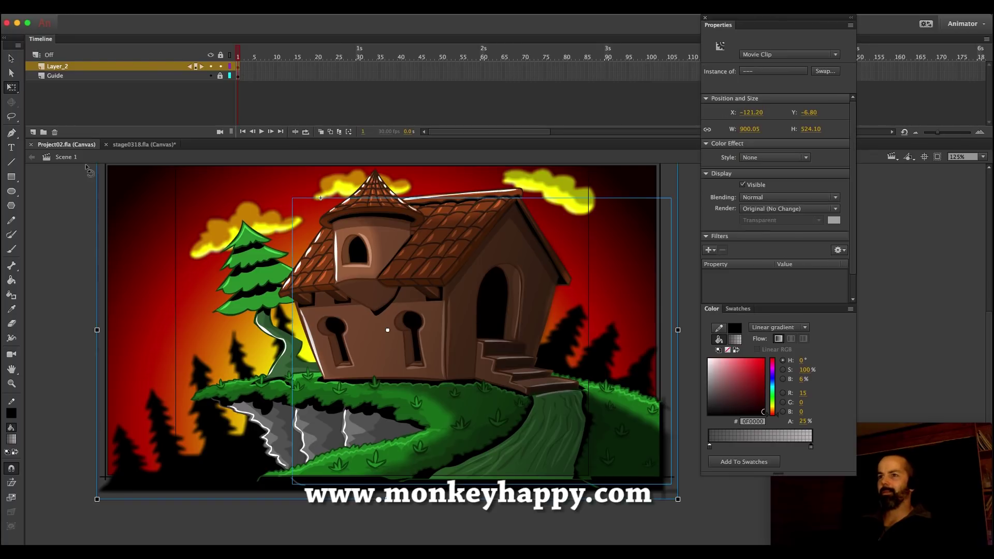
left_click(66, 221)
left_click(442, 307)
key("super+x")
double_click(469, 305)
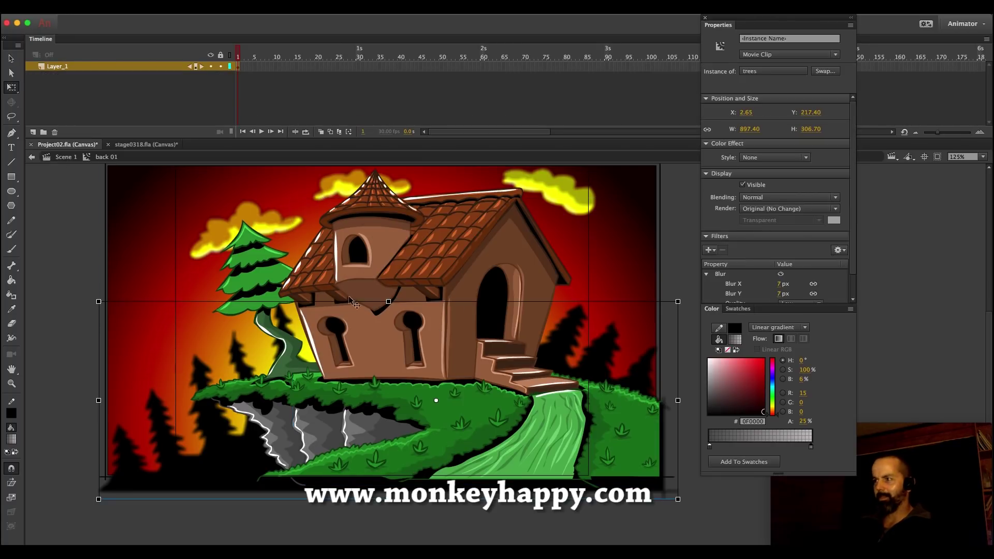
key("super+v")
Align the pasted shadow with the house and ground at X 344.95, Y 59.50, and return to the main scene
left_click_drag(499, 399, 475, 383)
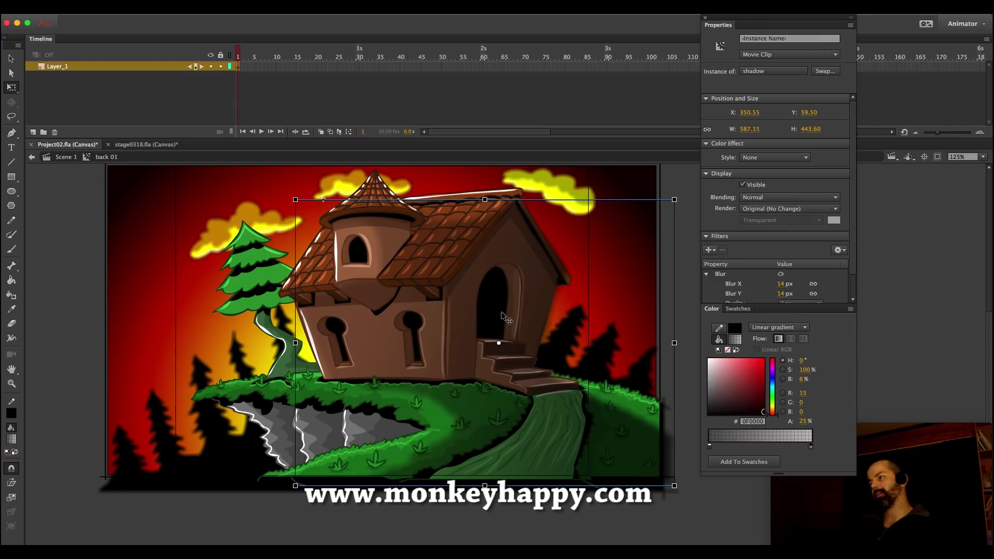
key("shift+Left")
key("Right")
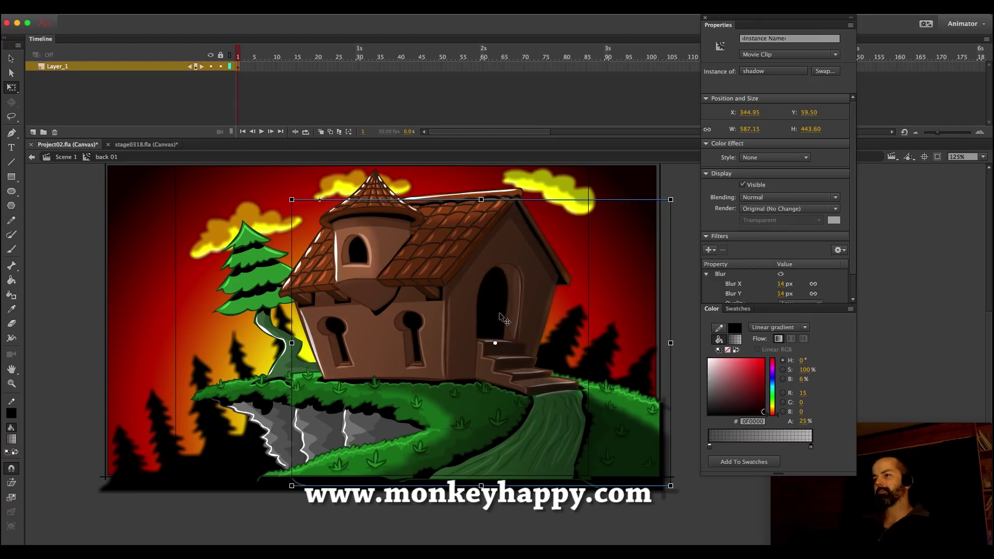
left_click(180, 317)
double_click(58, 173)
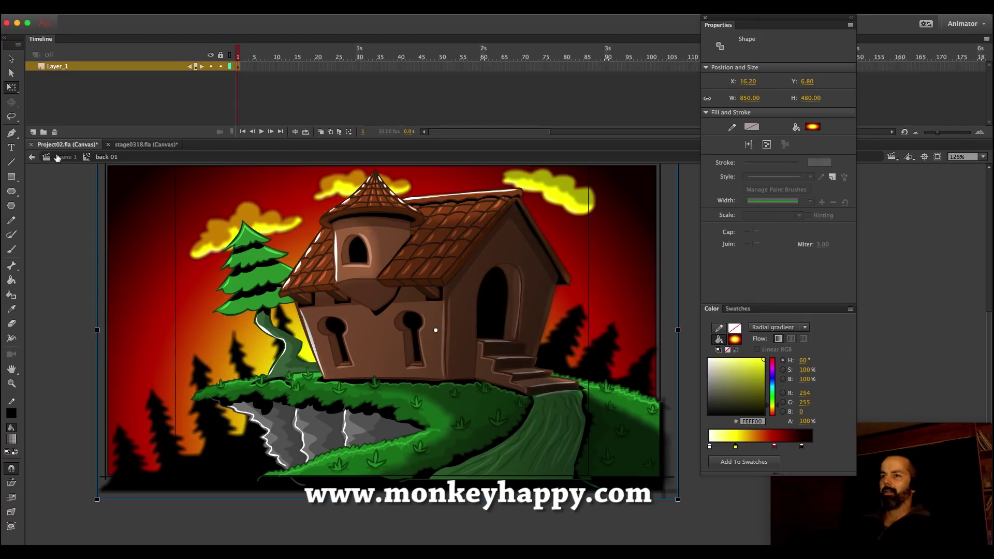
Inspect the shadow symbol nested inside back 01 and return to the main scene
left_click(11, 383)
left_click(468, 359)
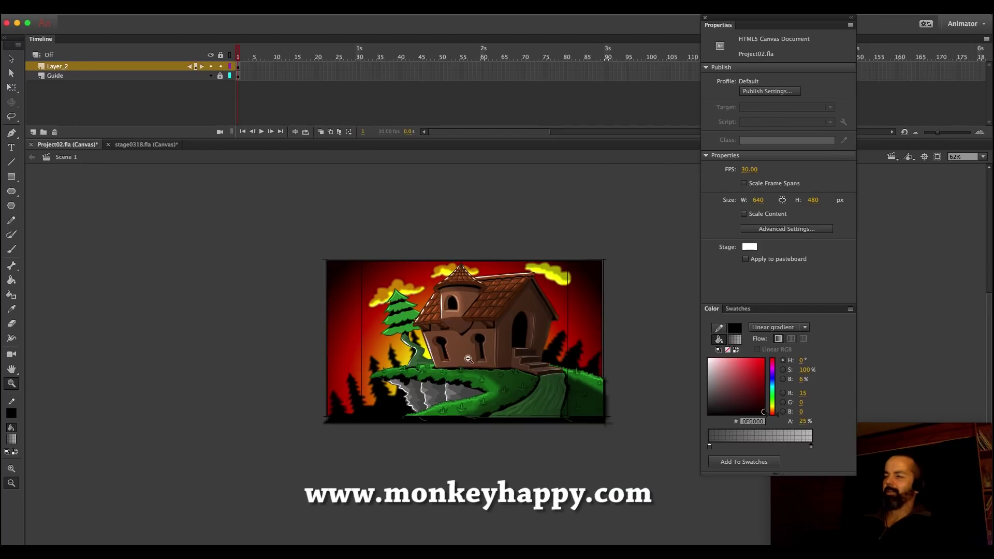
left_click_drag(672, 441, 333, 235)
left_click(12, 58)
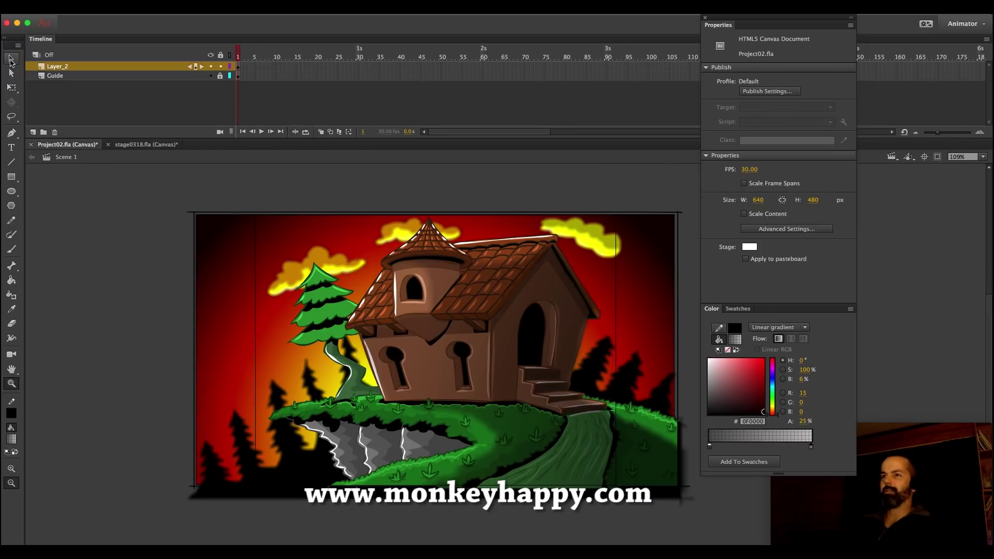
double_click(416, 354)
left_click(414, 353)
double_click(414, 354)
left_click(317, 346)
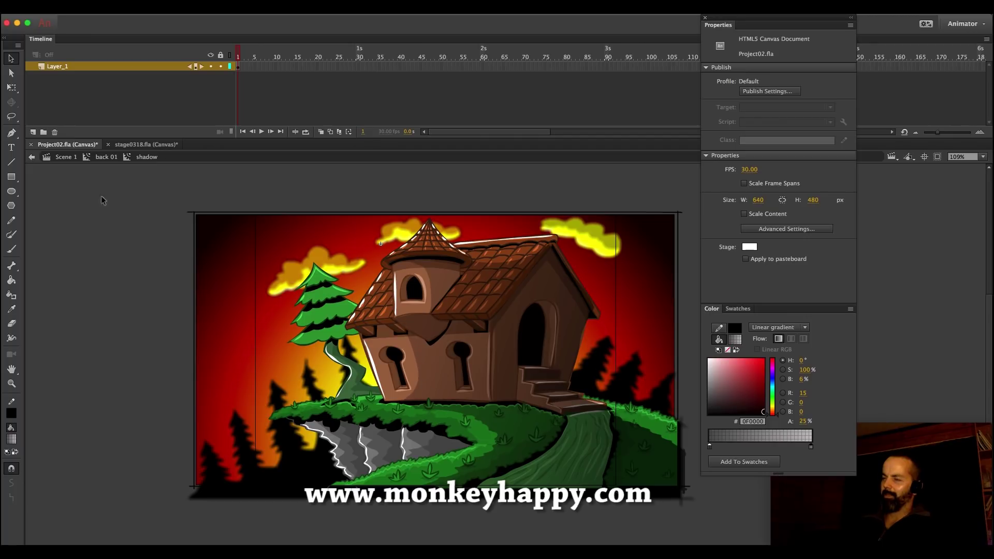
left_click(71, 158)
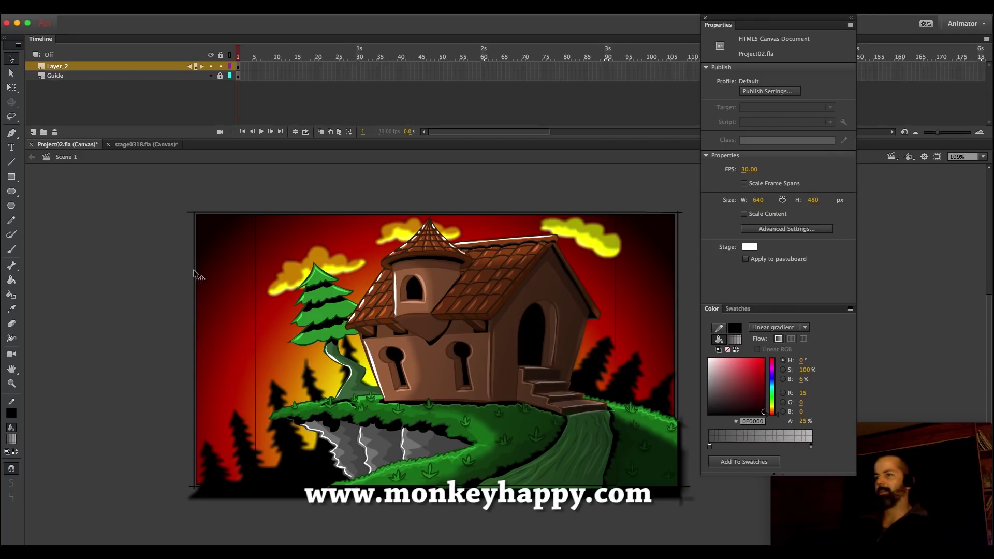
left_click(11, 177)
key("v")
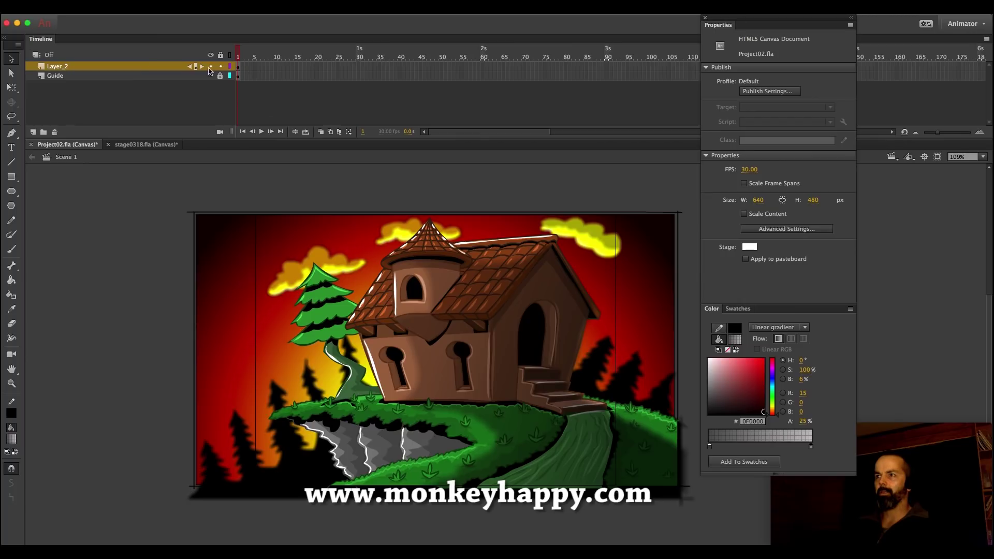
Scale the back 01 instance down to about 680 × 396 px and fit it between the vertical guide lines at X -12.55, Y 51.90
left_click(334, 268)
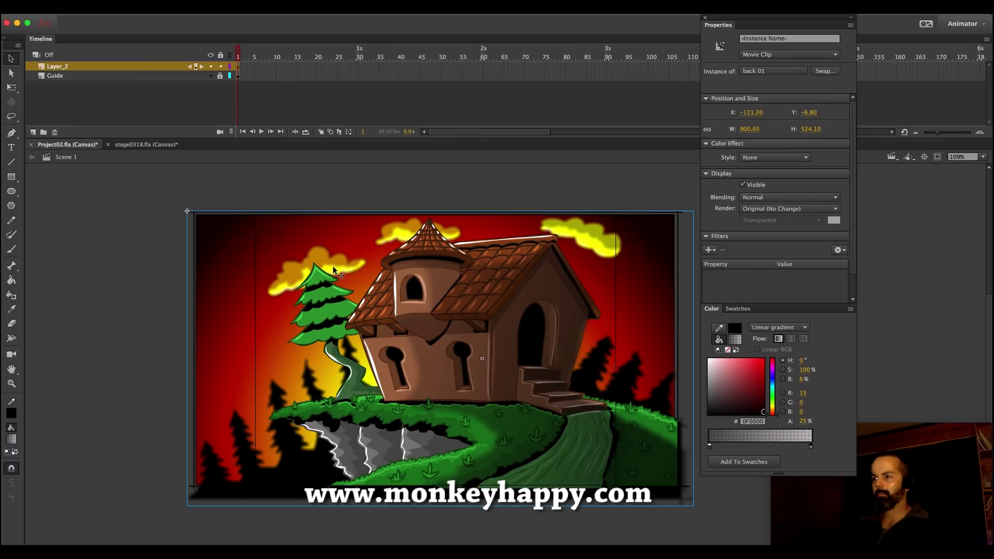
key("q")
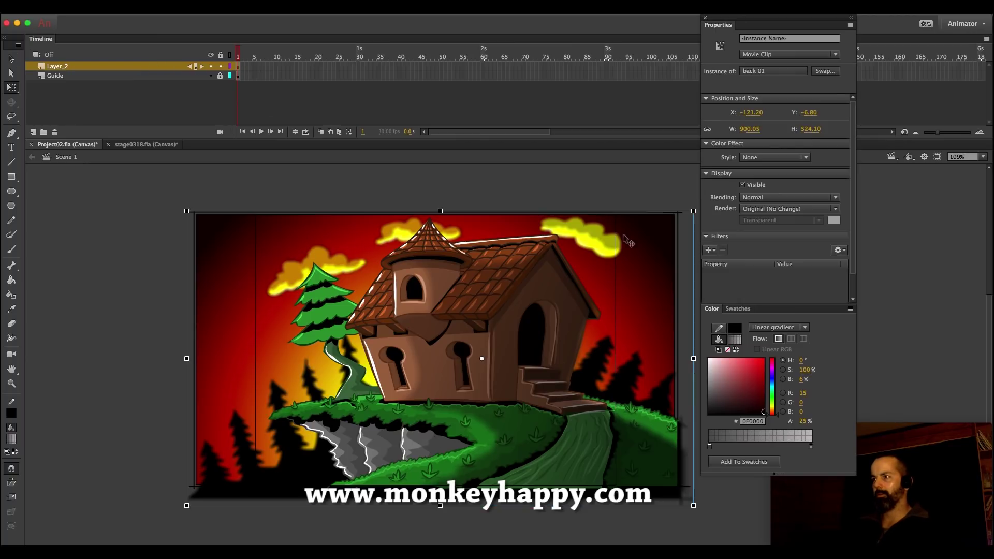
left_click_drag(695, 209, 665, 250)
key("shift+Left")
key("shift+Left")
key("shift+Right")
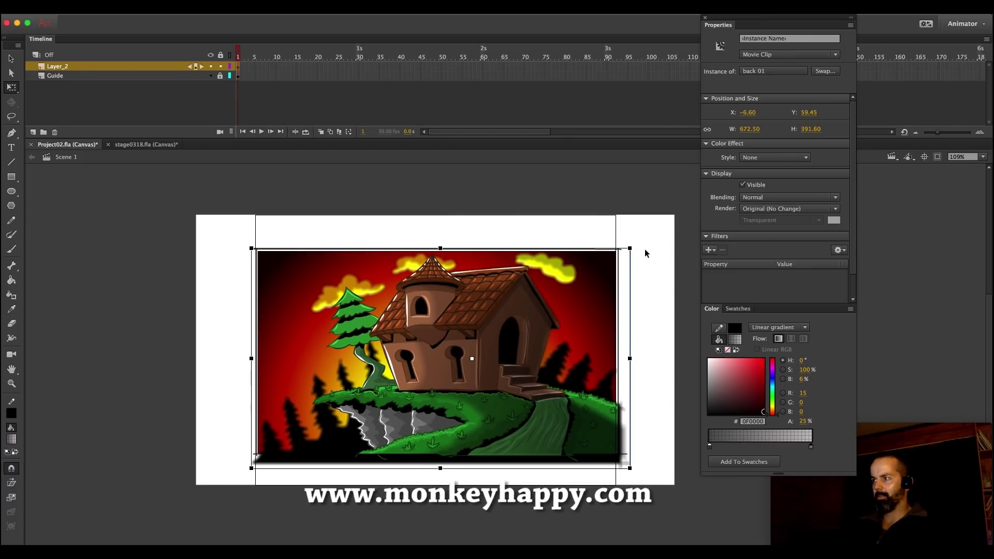
left_click_drag(629, 248, 630, 245)
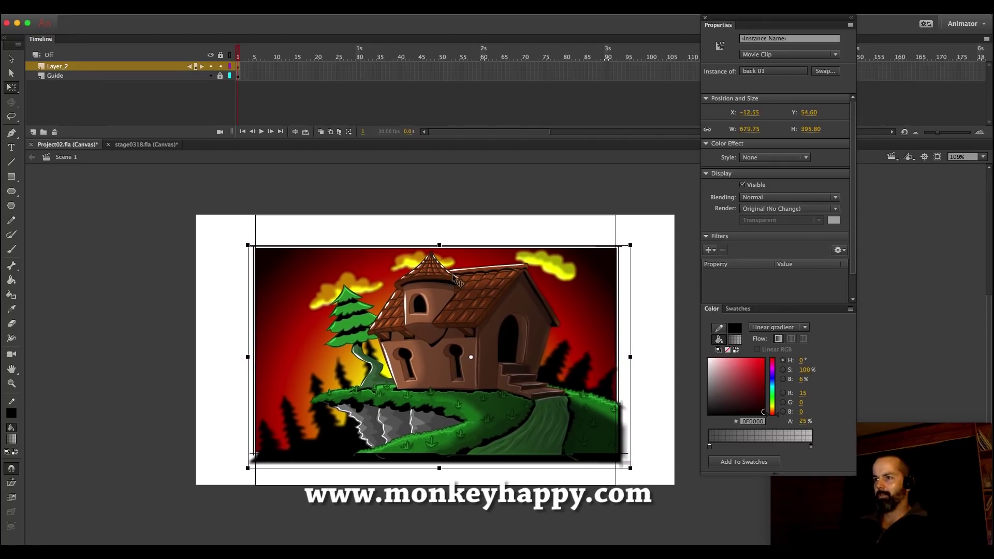
key("Up")
key("Up")
key("Up")
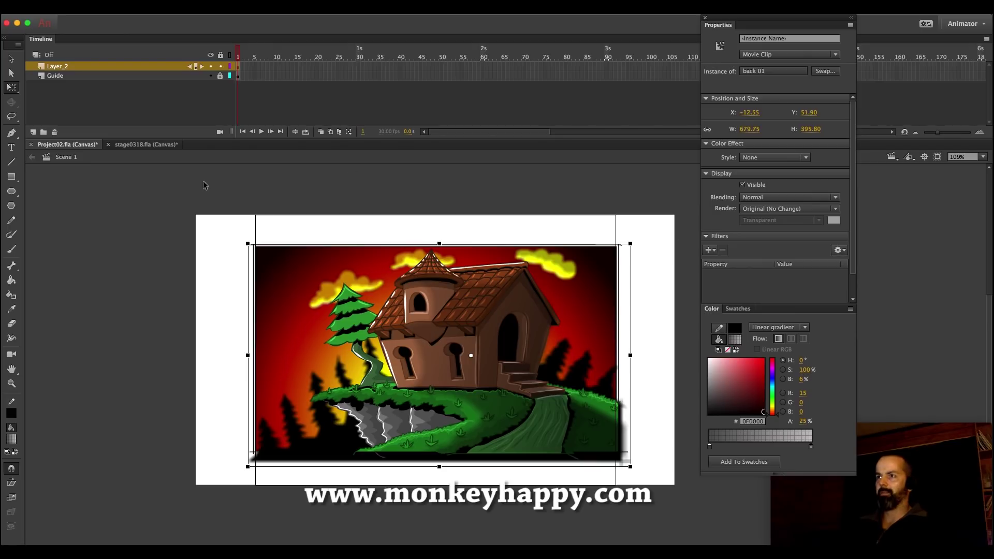
Add a new layer above the artwork and rename the artwork layer House
left_click(203, 185)
right_click(142, 67)
left_click(171, 119)
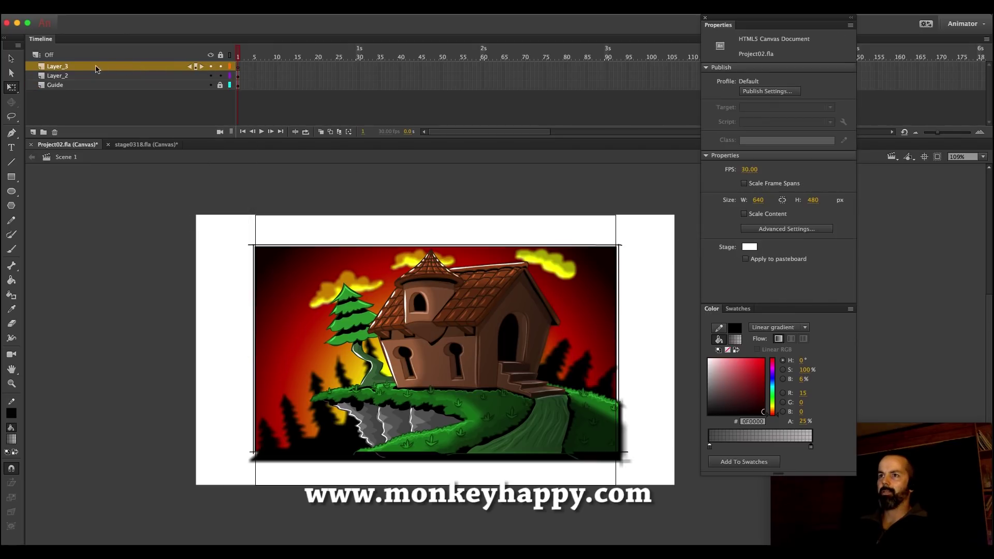
double_click(68, 75)
type("Hou")
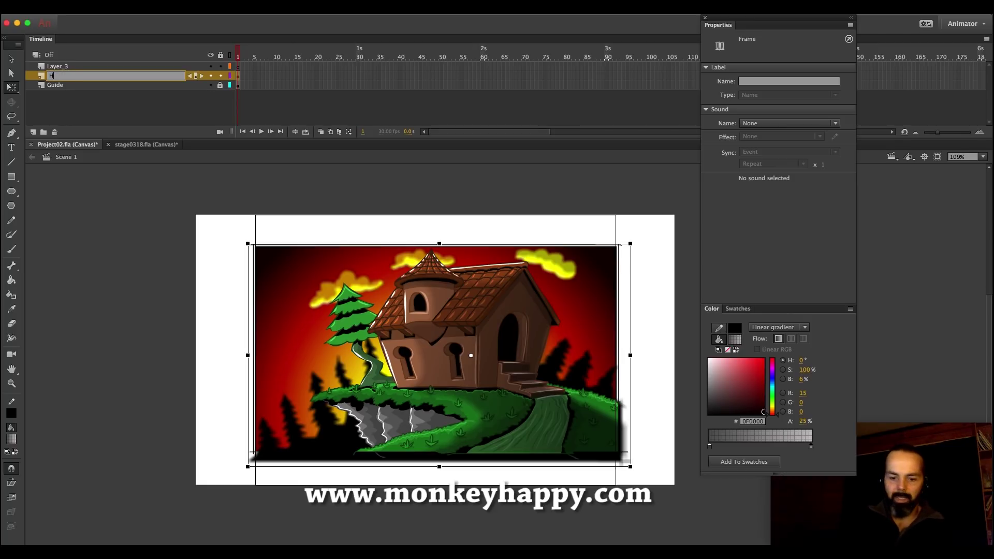
key("Return")
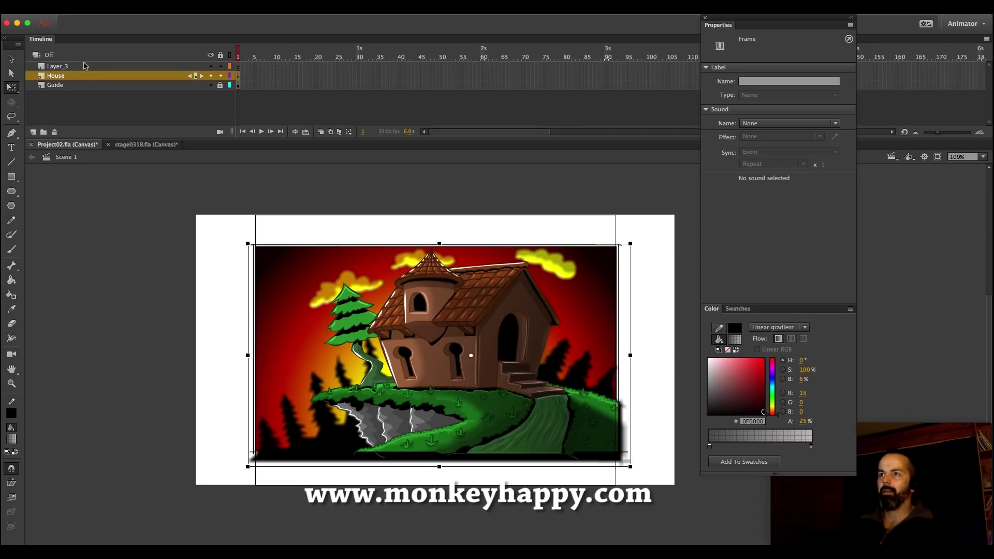
Rename the new layer above House as Mask
double_click(85, 65)
type("M")
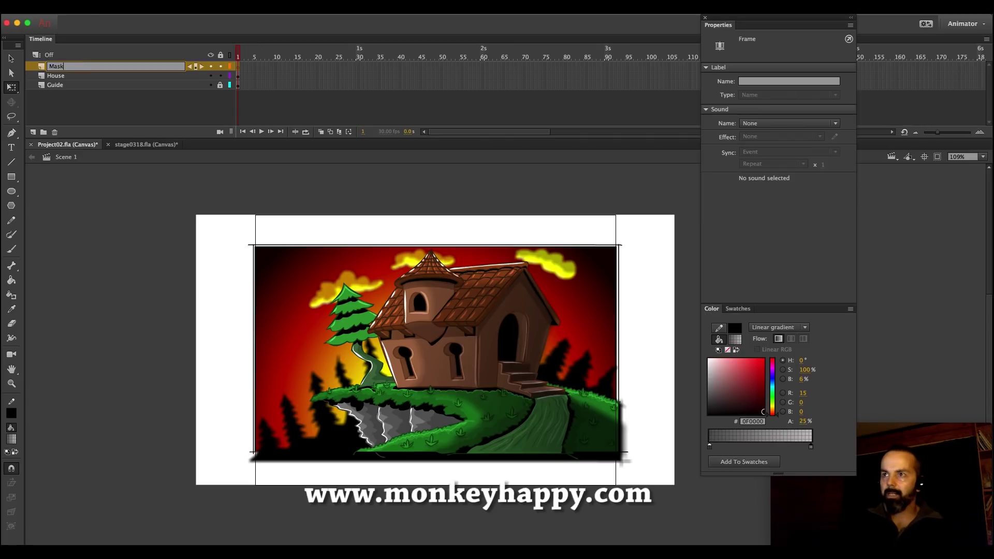
type("ask")
key("Return")
Draw a solid black rectangle on the Mask layer covering the artwork between the vertical guide lines
left_click(12, 177)
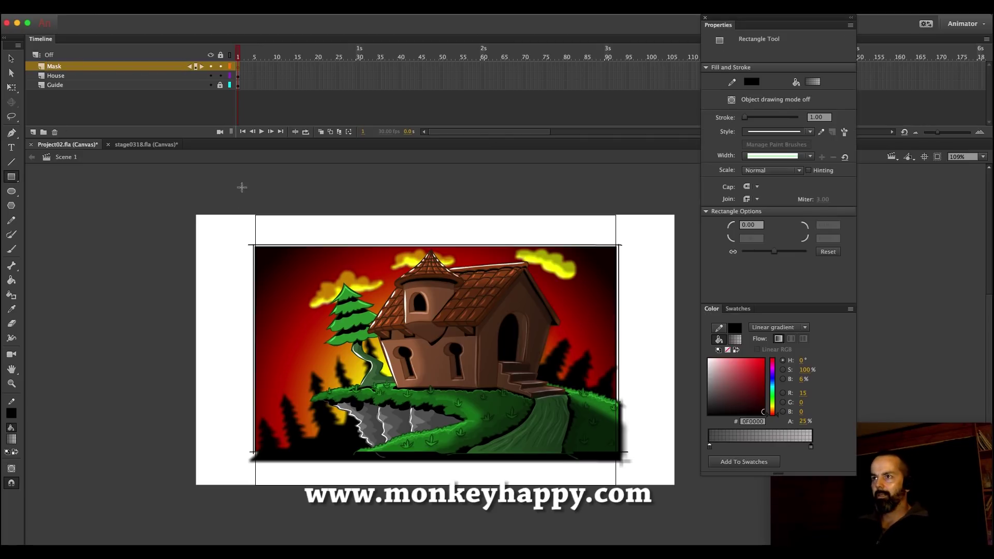
left_click_drag(256, 246, 598, 451)
left_click(13, 438)
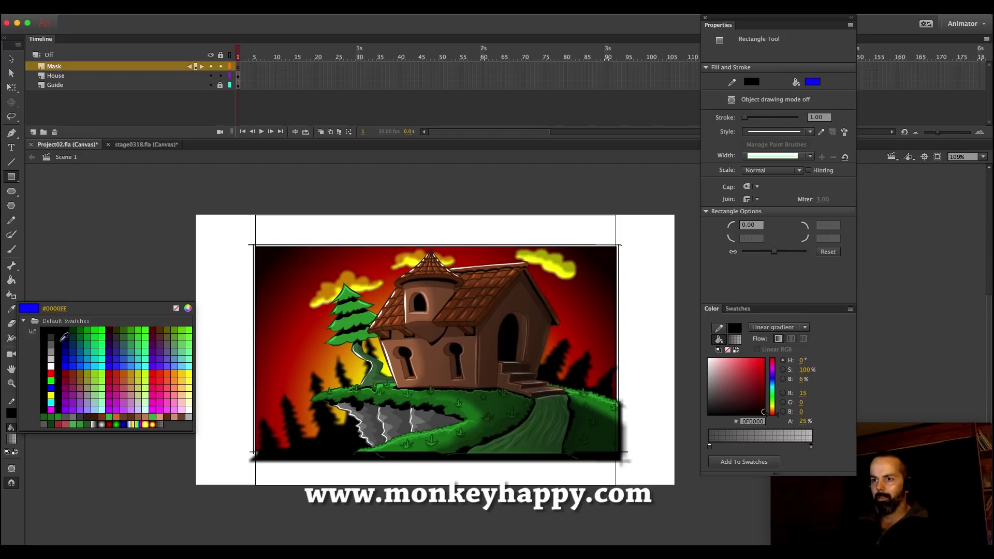
left_click(41, 330)
left_click_drag(256, 248, 617, 452)
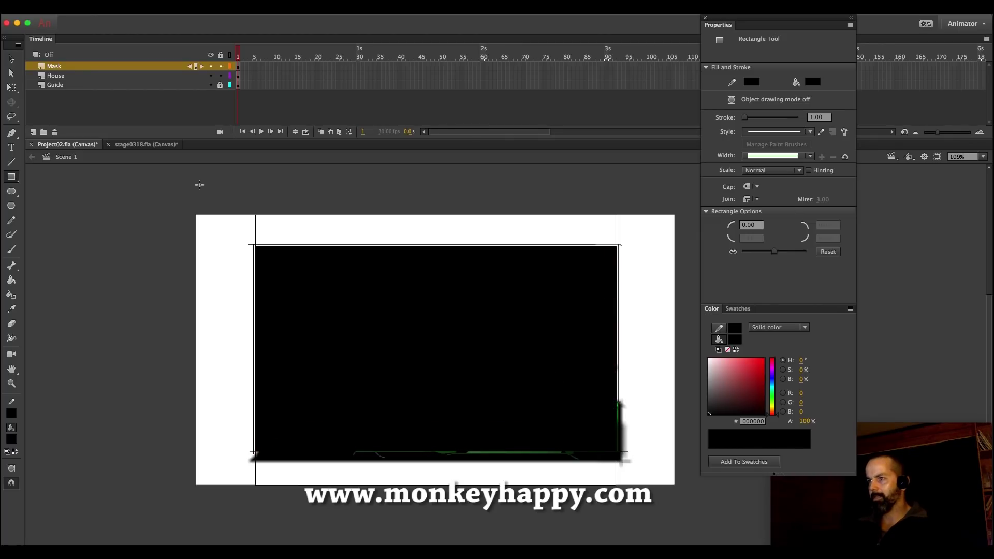
Lock the Mask and House layers and turn the Mask layer into a mask over House
left_click(11, 58)
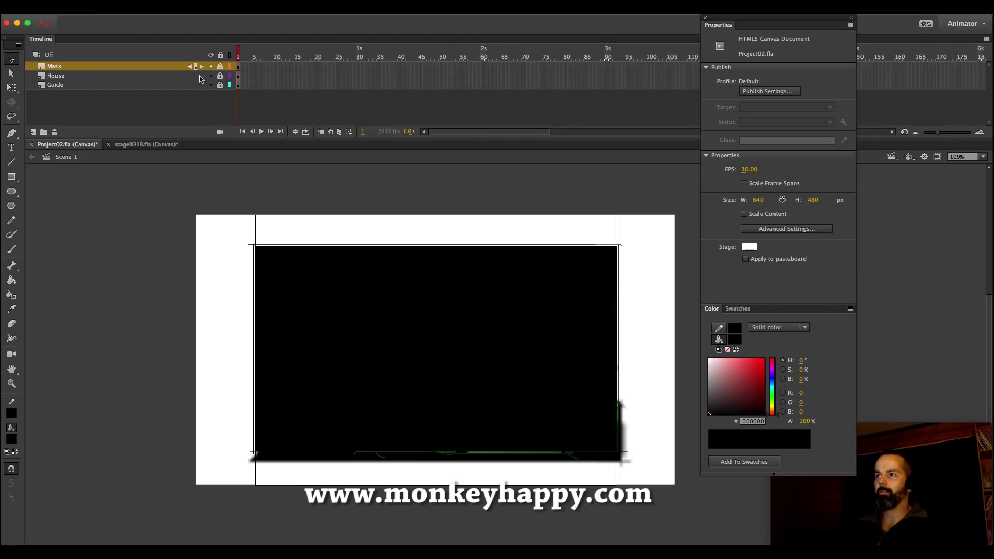
right_click(163, 67)
left_click(174, 217)
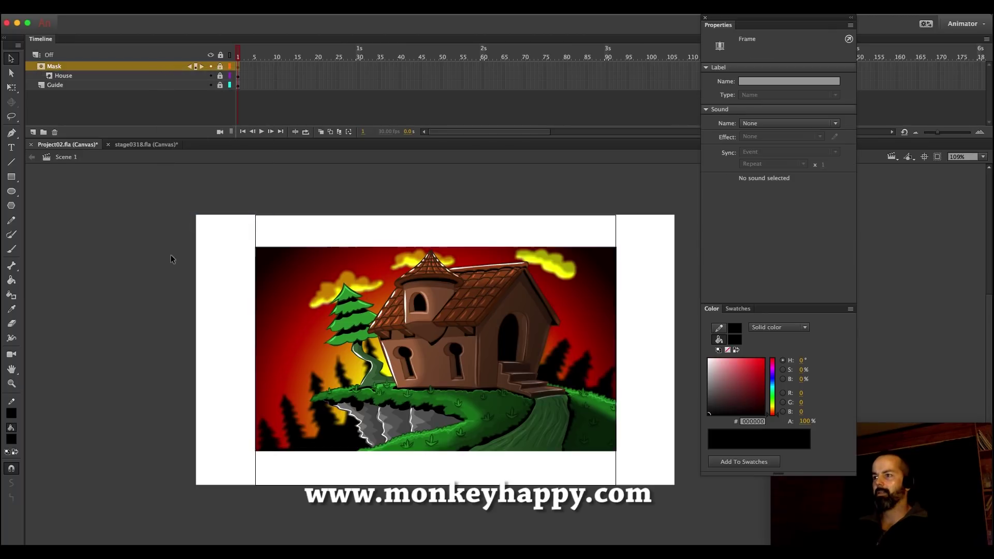
left_click(173, 259)
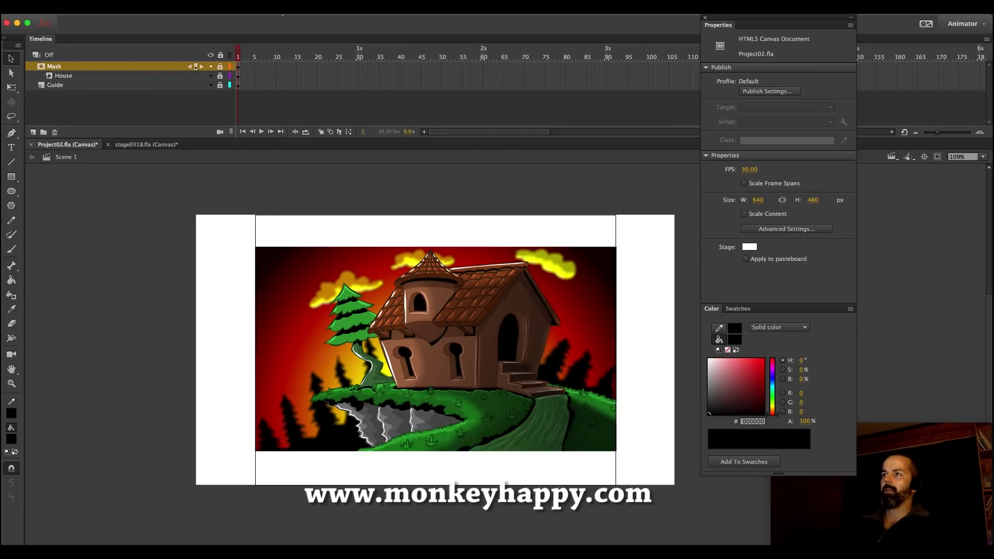
Test the finished scene in the browser and enlarge the preview window
left_click(282, 11)
left_click(430, 101)
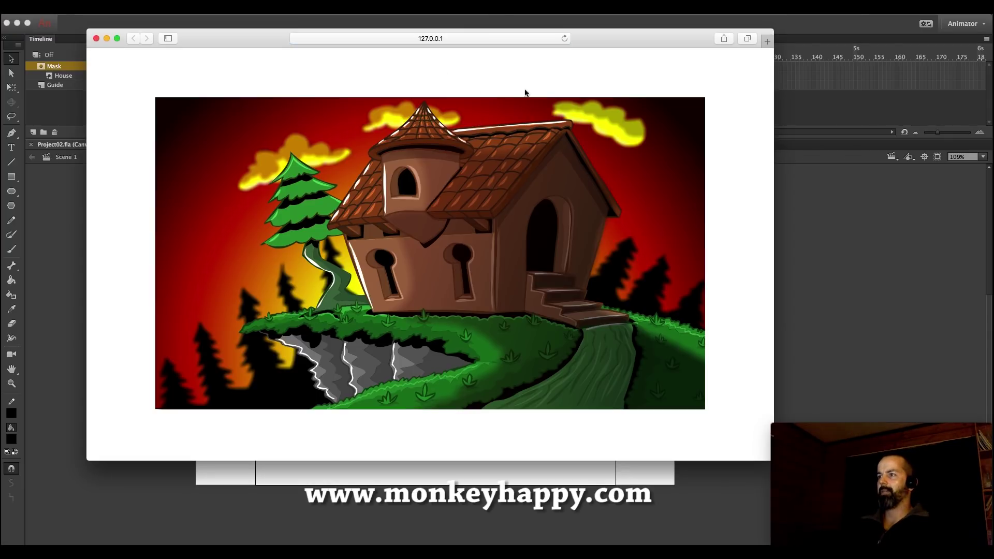
double_click(261, 37)
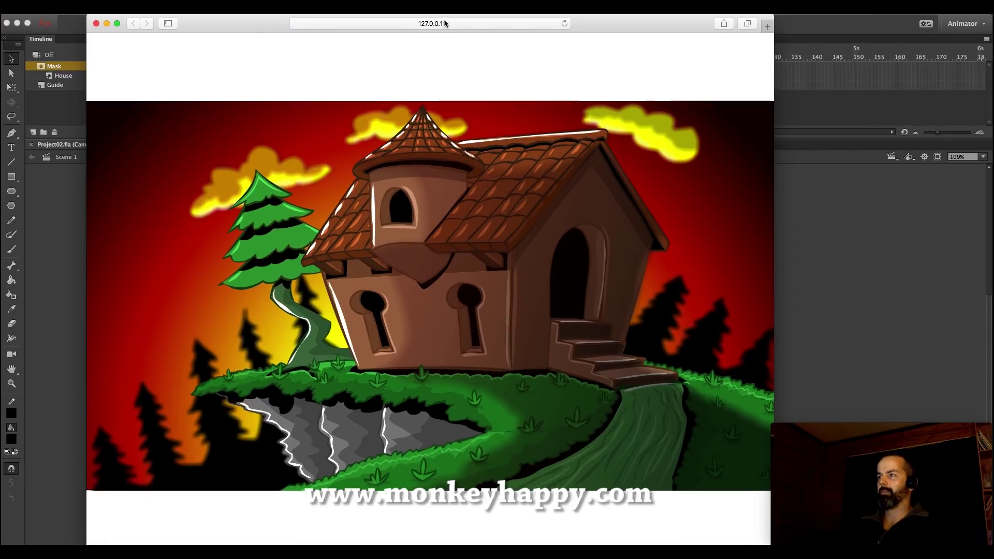
Widen the browser preview to the full screen width, examine the masked scene and close the preview
left_click_drag(776, 20, 990, 34)
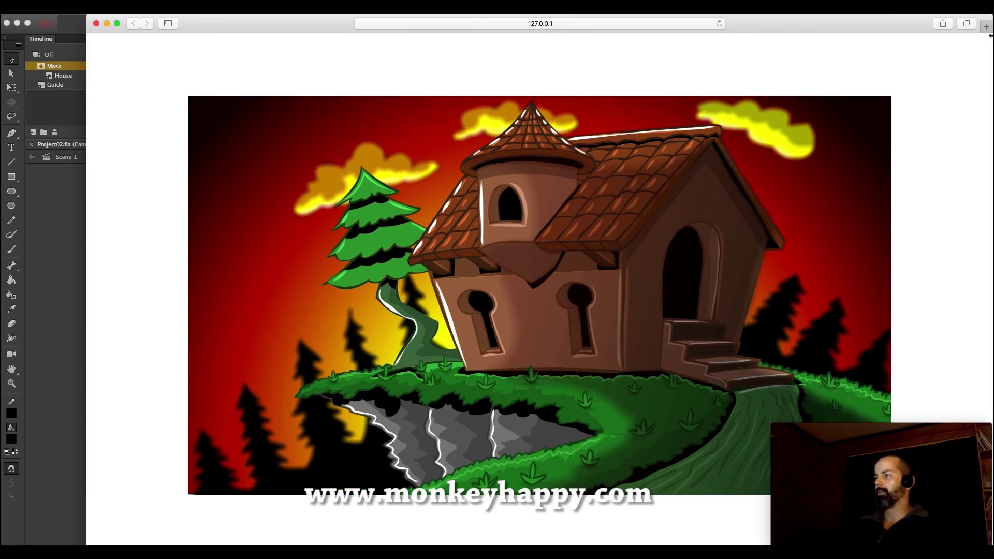
left_click_drag(88, 153, 1, 153)
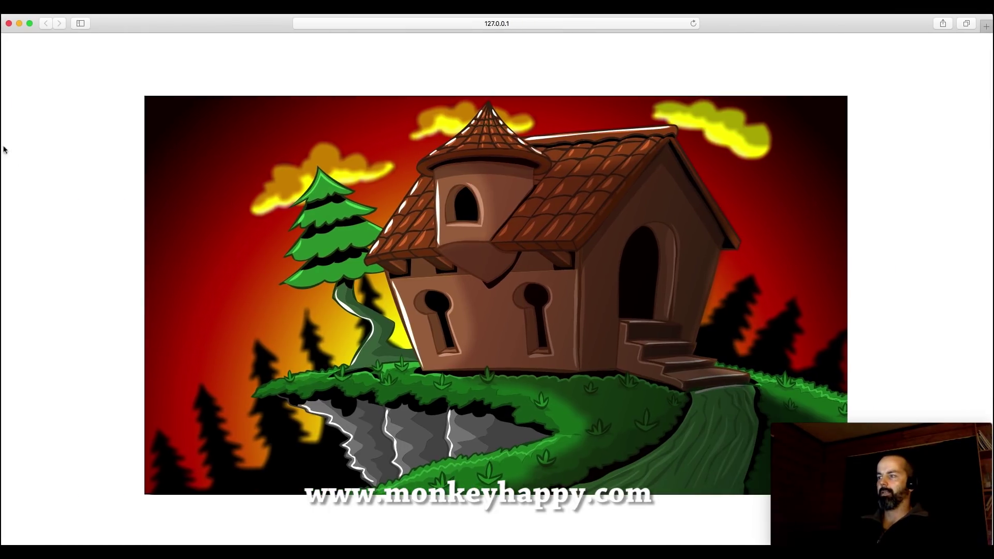
mouse_move(820, 427)
mouse_move(819, 427)
left_mouse_down()
mouse_move(835, 456)
mouse_move(827, 439)
left_mouse_up()
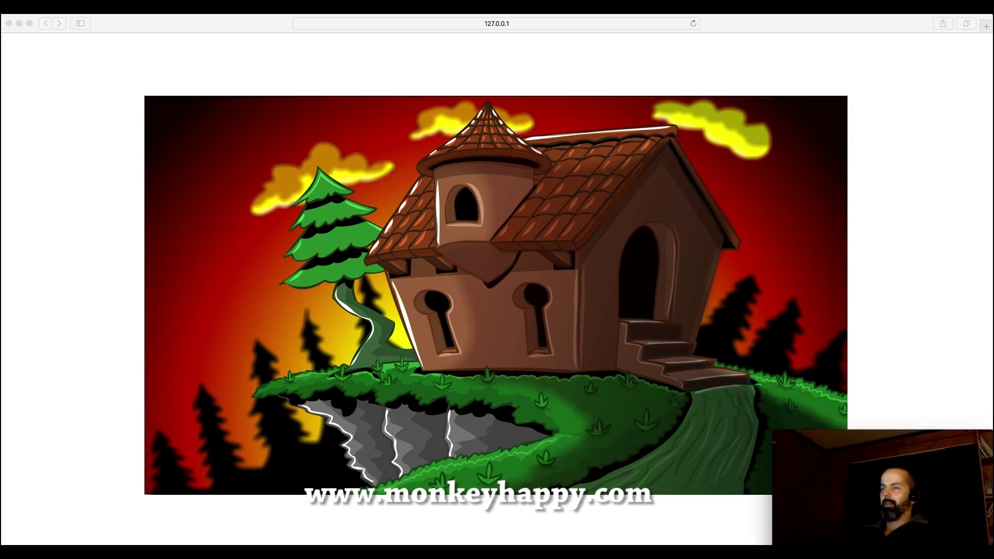
left_click(9, 24)
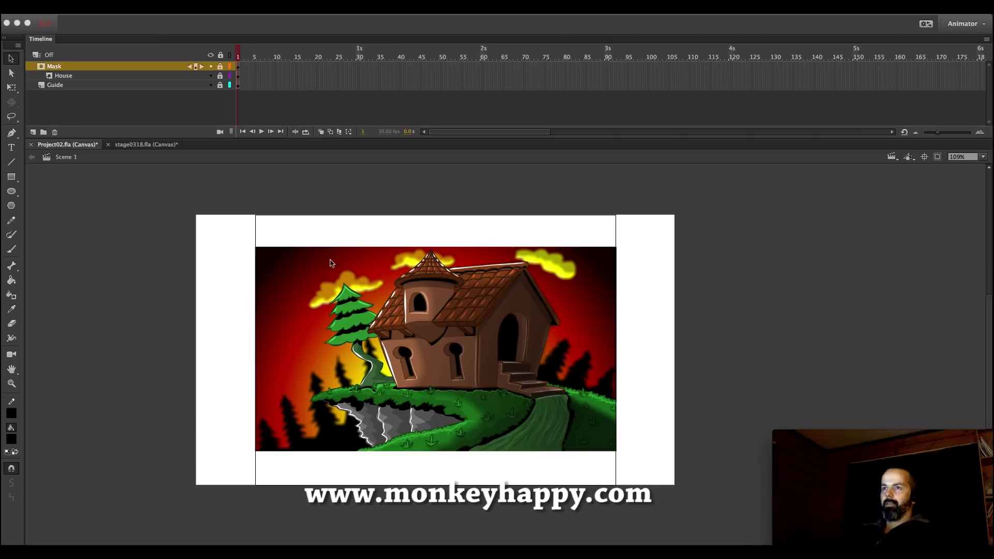
Unlock the House layer and display the Mask layer as an outline, leaving nothing selected on the stage
left_click(220, 76)
left_click(239, 76)
left_click(230, 67)
left_click(149, 325)
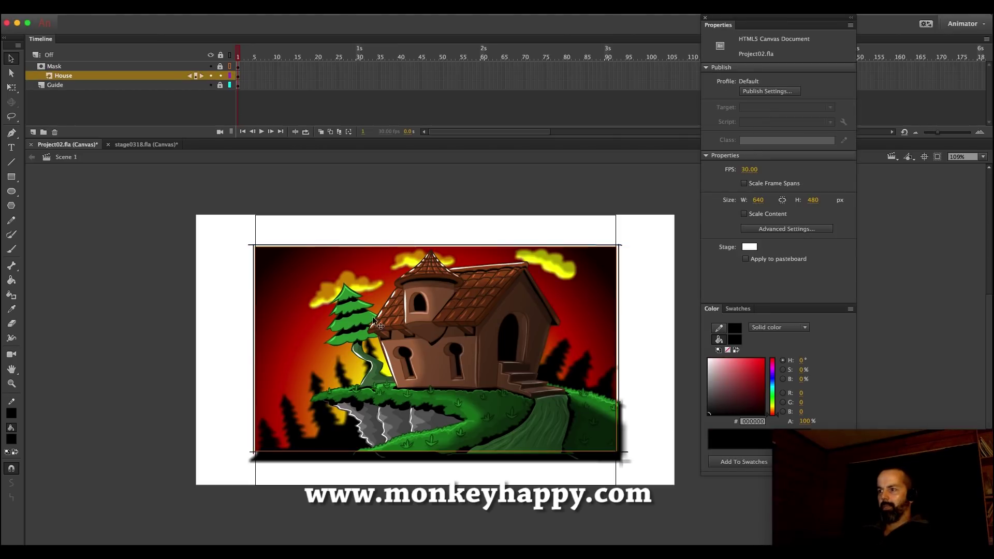
Inspect the back 01 symbol and the shadow symbol nested inside it, and return to Scene 1
left_click(374, 322)
double_click(532, 325)
double_click(538, 311)
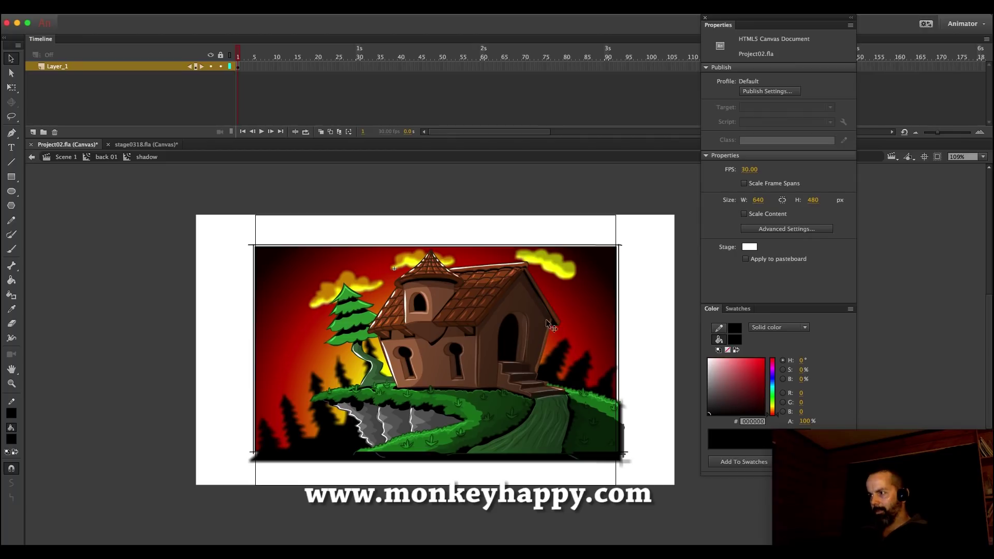
left_click(65, 157)
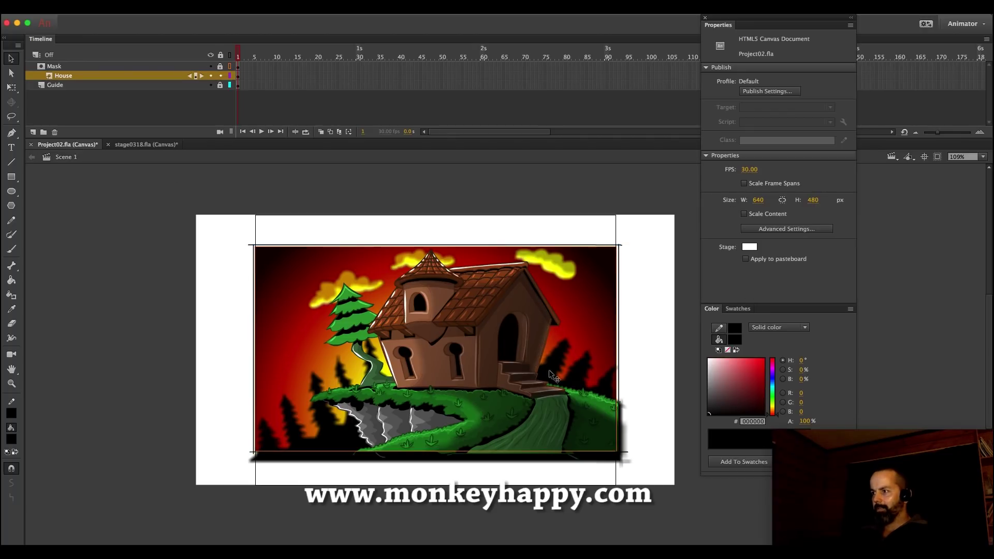
double_click(540, 350)
double_click(539, 353)
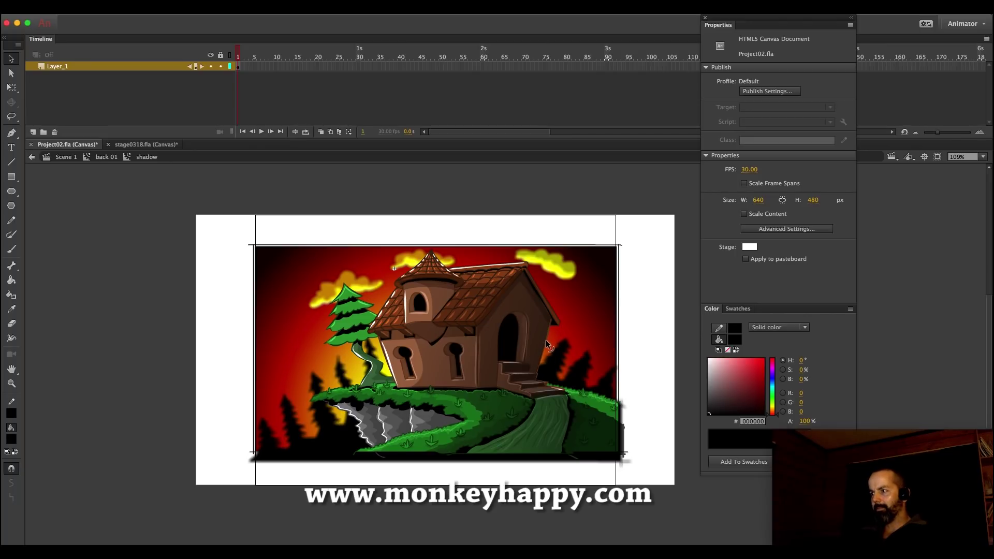
left_click(106, 157)
left_click(140, 268)
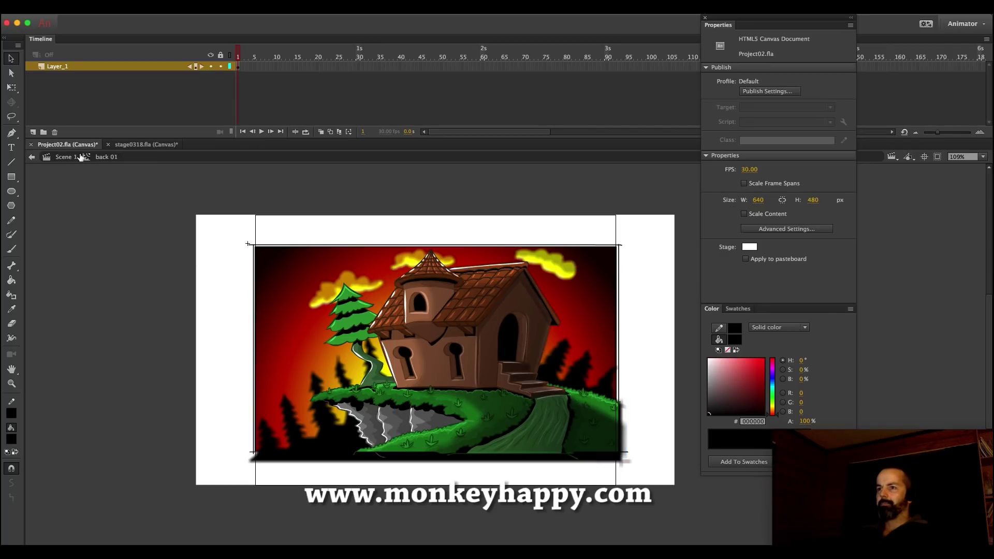
left_click(77, 157)
Convert the back 01 artwork on the House layer to a bitmap and deselect it
right_click(319, 317)
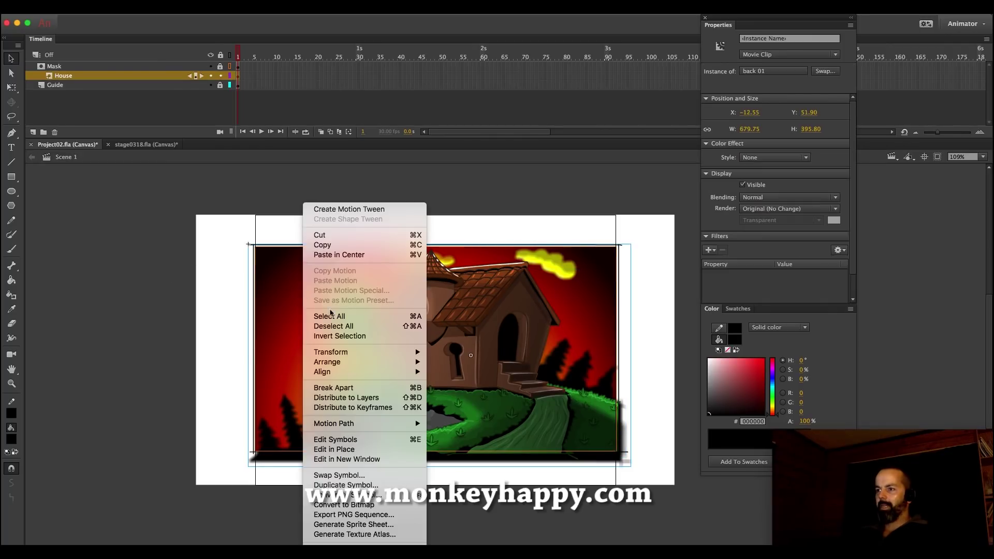
left_click(368, 505)
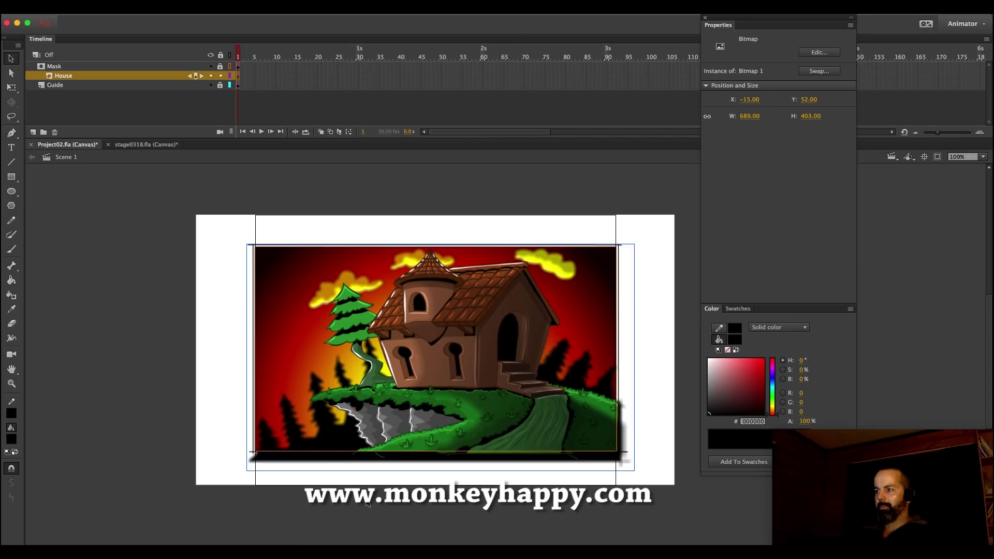
left_click(136, 325)
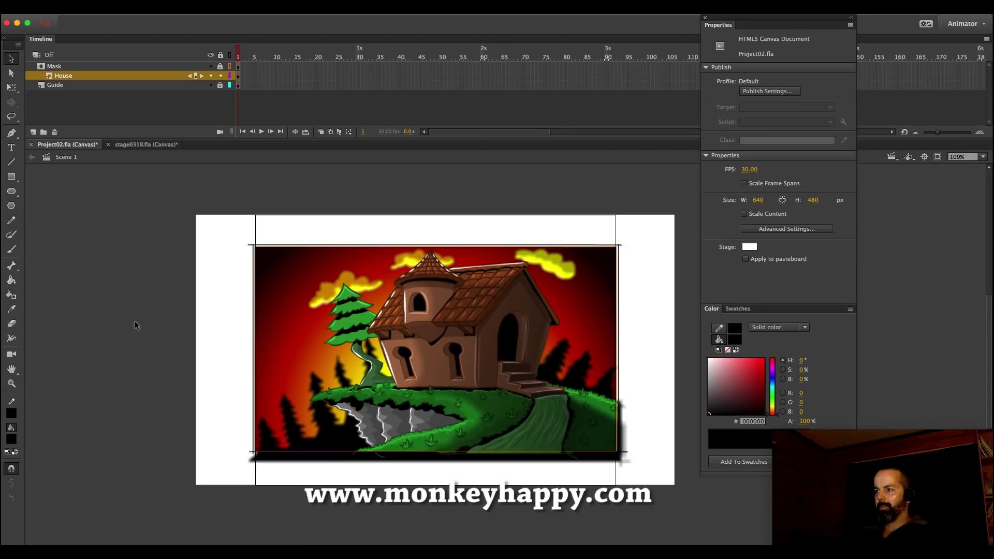
Test the scene in the browser to check how the bitmap version of the house artwork renders
left_click(293, 7)
left_click(312, 102)
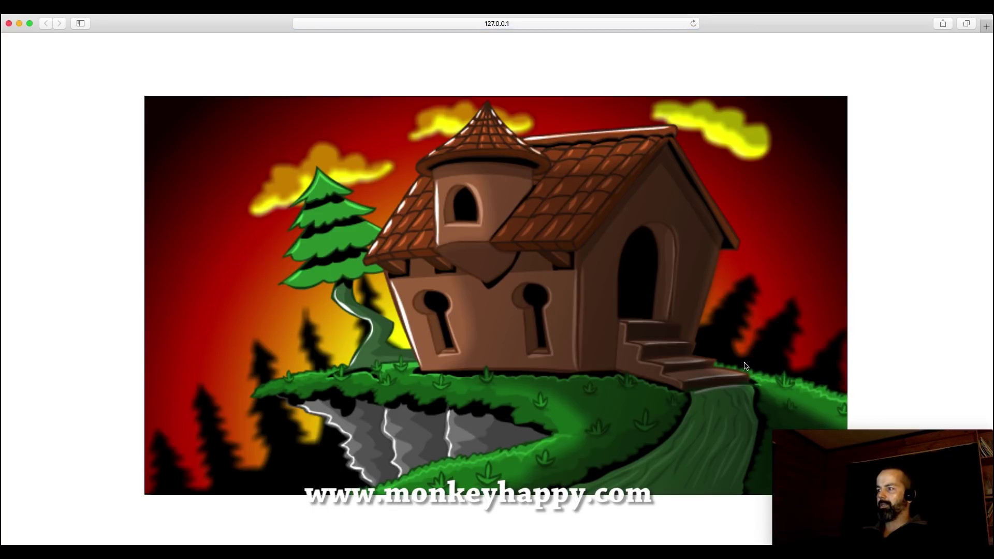
mouse_move(822, 449)
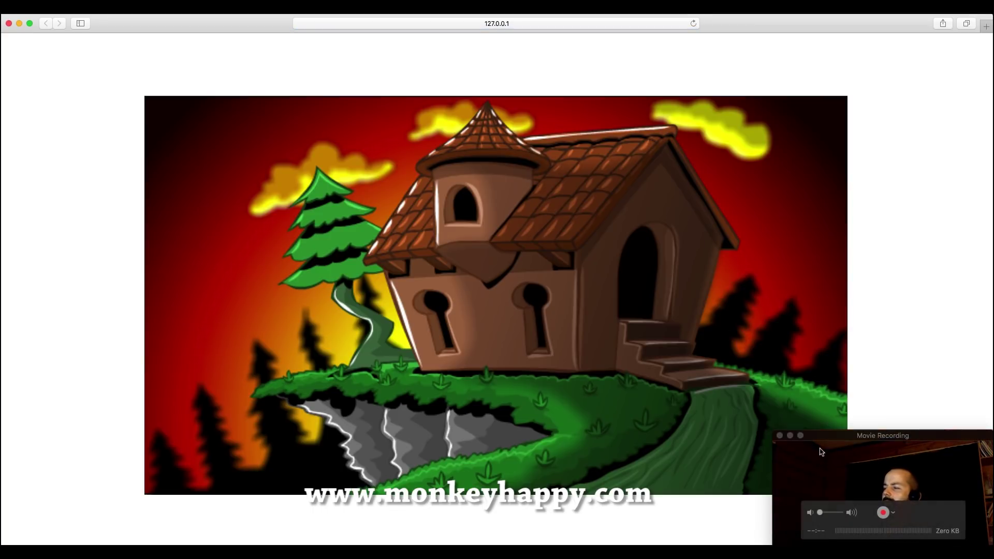